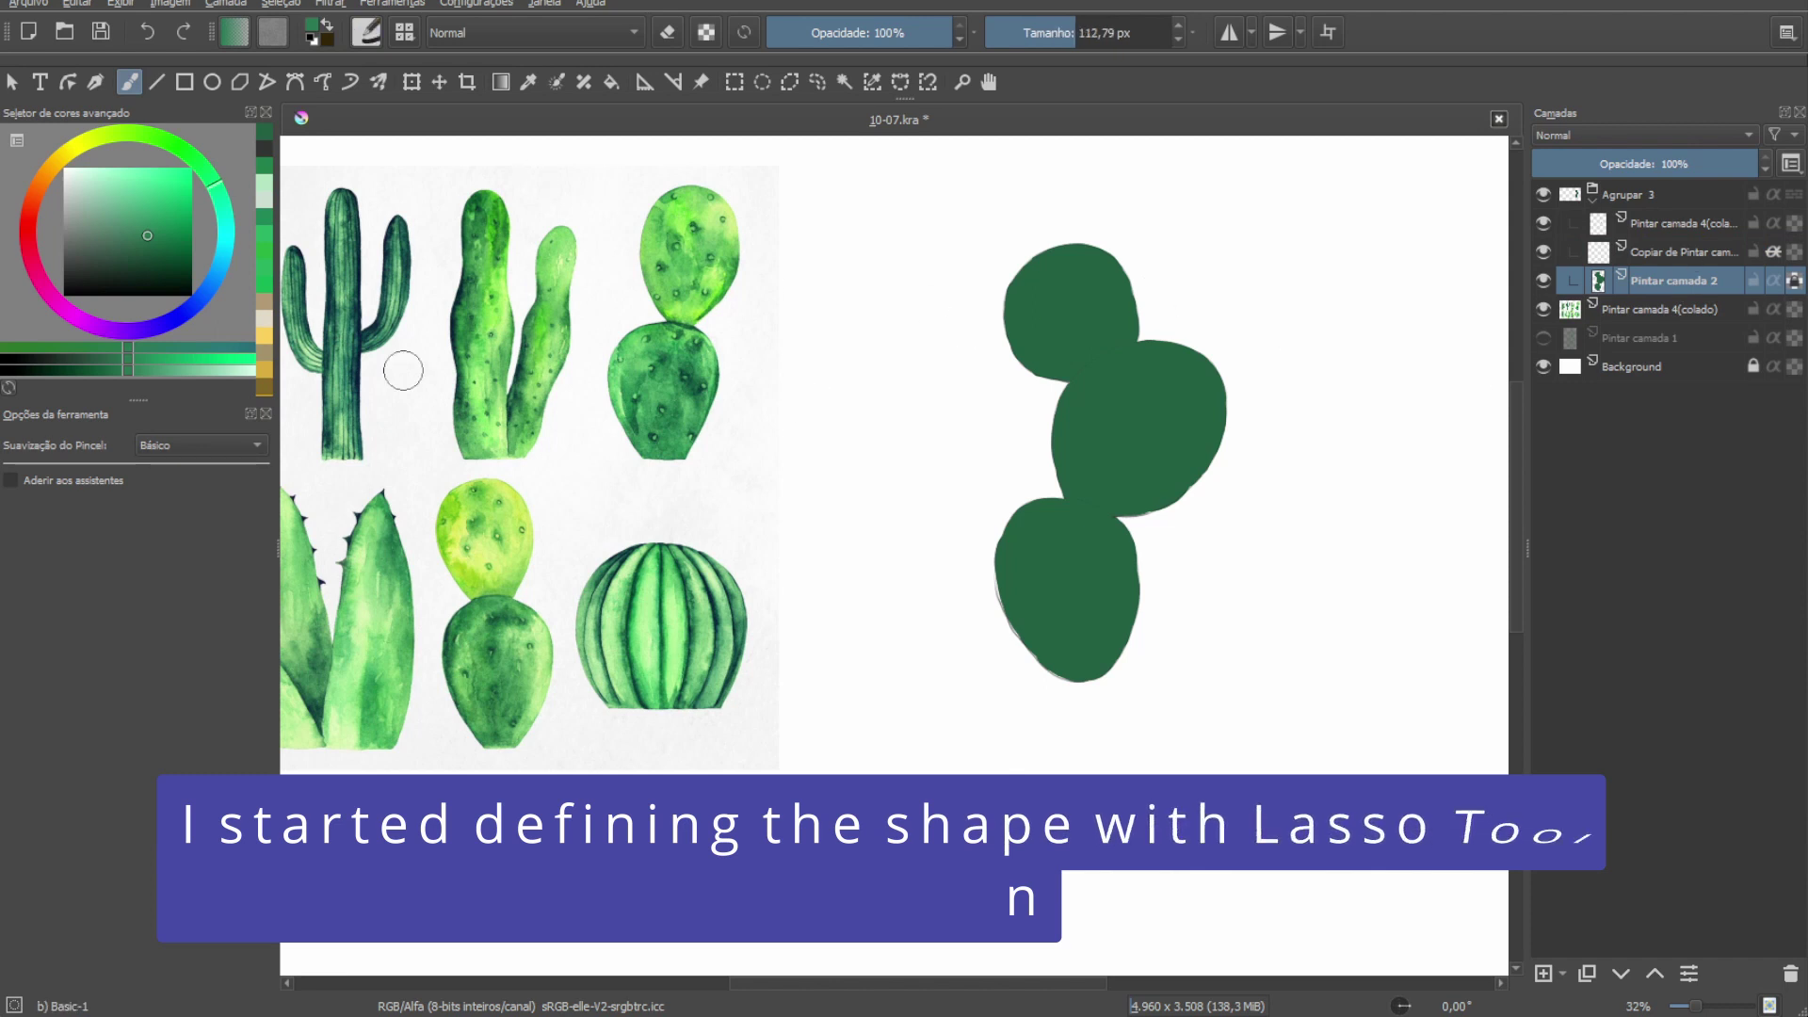
Fill the three prickly pear pads with light mint green and load the DA WaterC 09 Harsh diffusion brush.
left_click(92, 191)
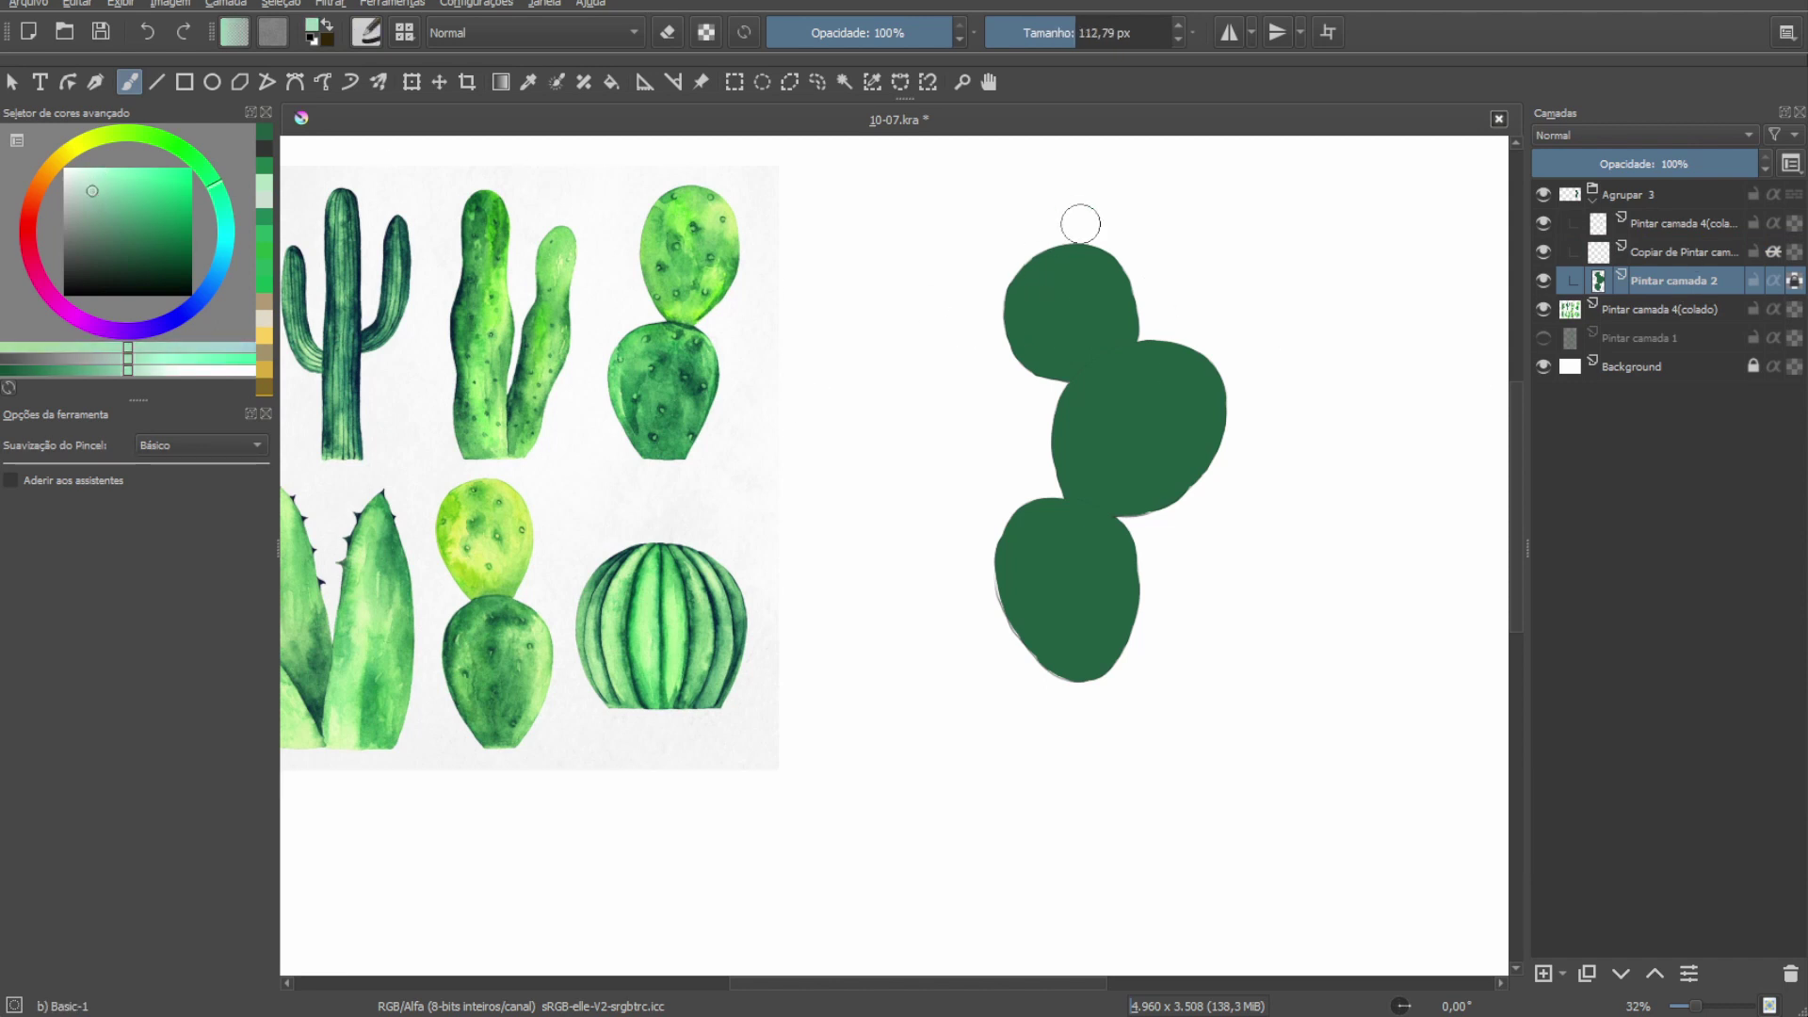
mouse_move(1078, 222)
left_mouse_down()
mouse_move(1130, 424)
mouse_move(1064, 565)
mouse_move(1084, 686)
left_mouse_up()
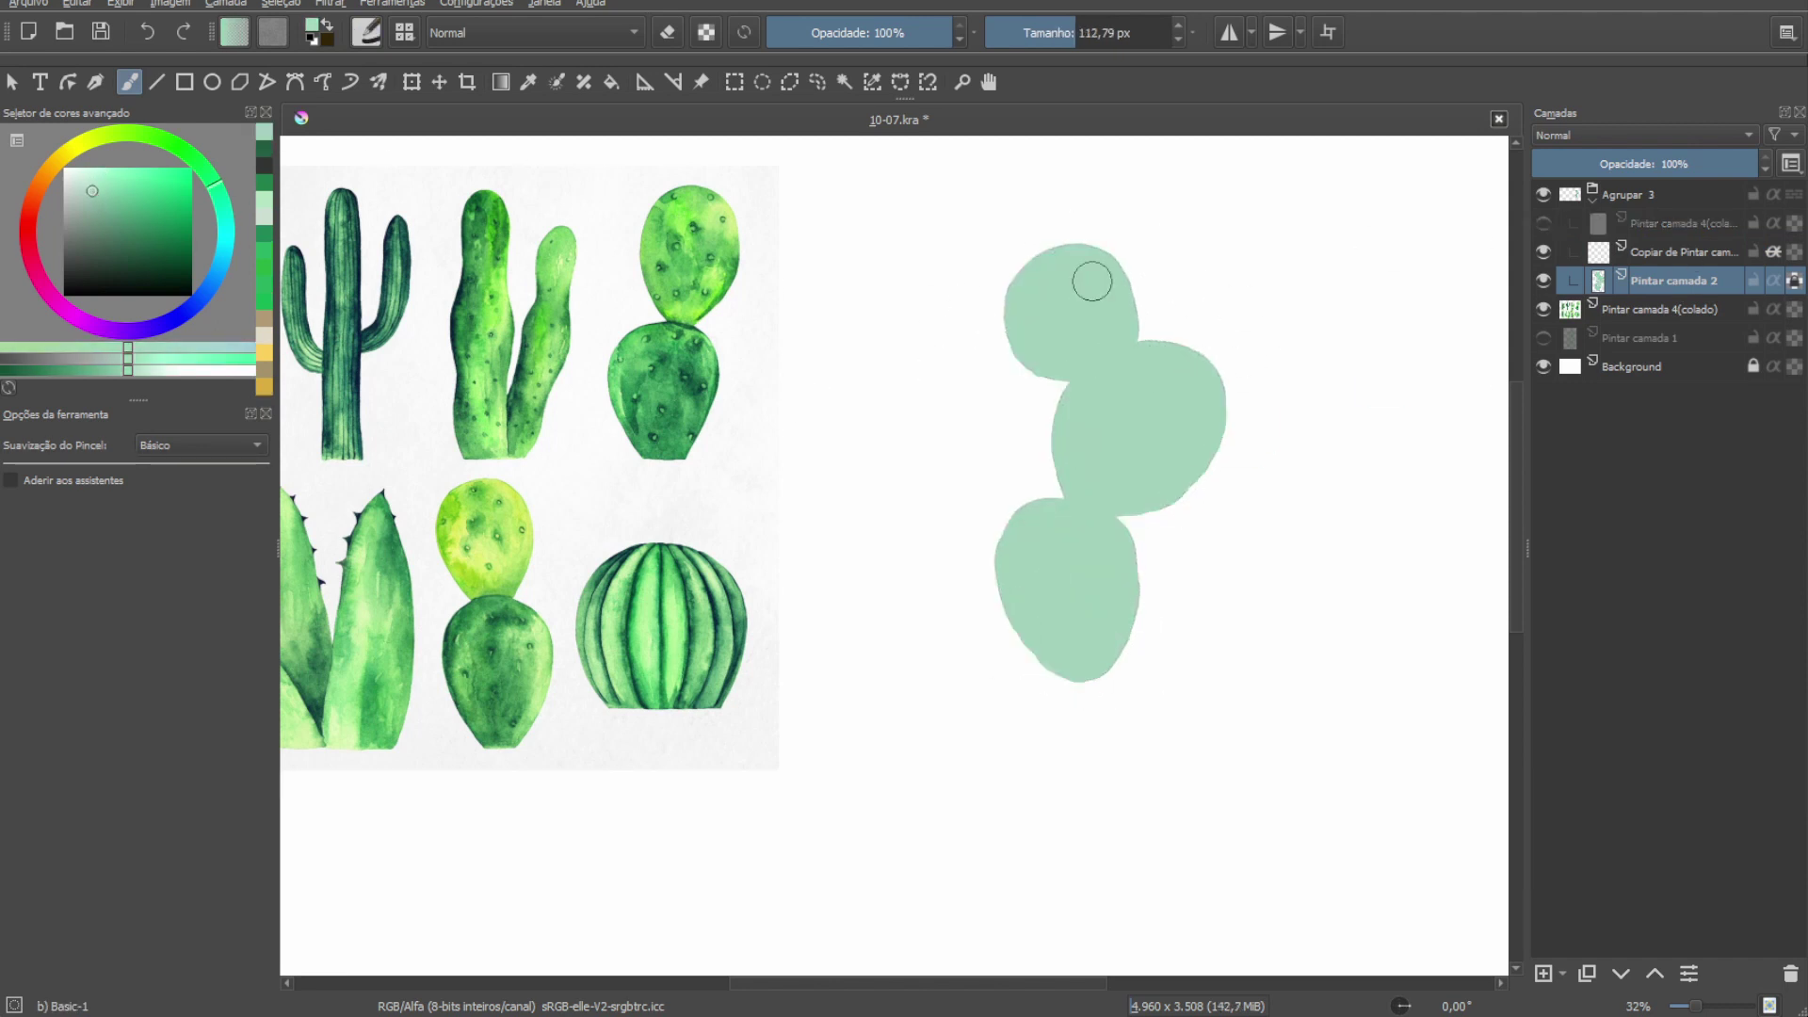
left_click(1695, 252)
key("slash")
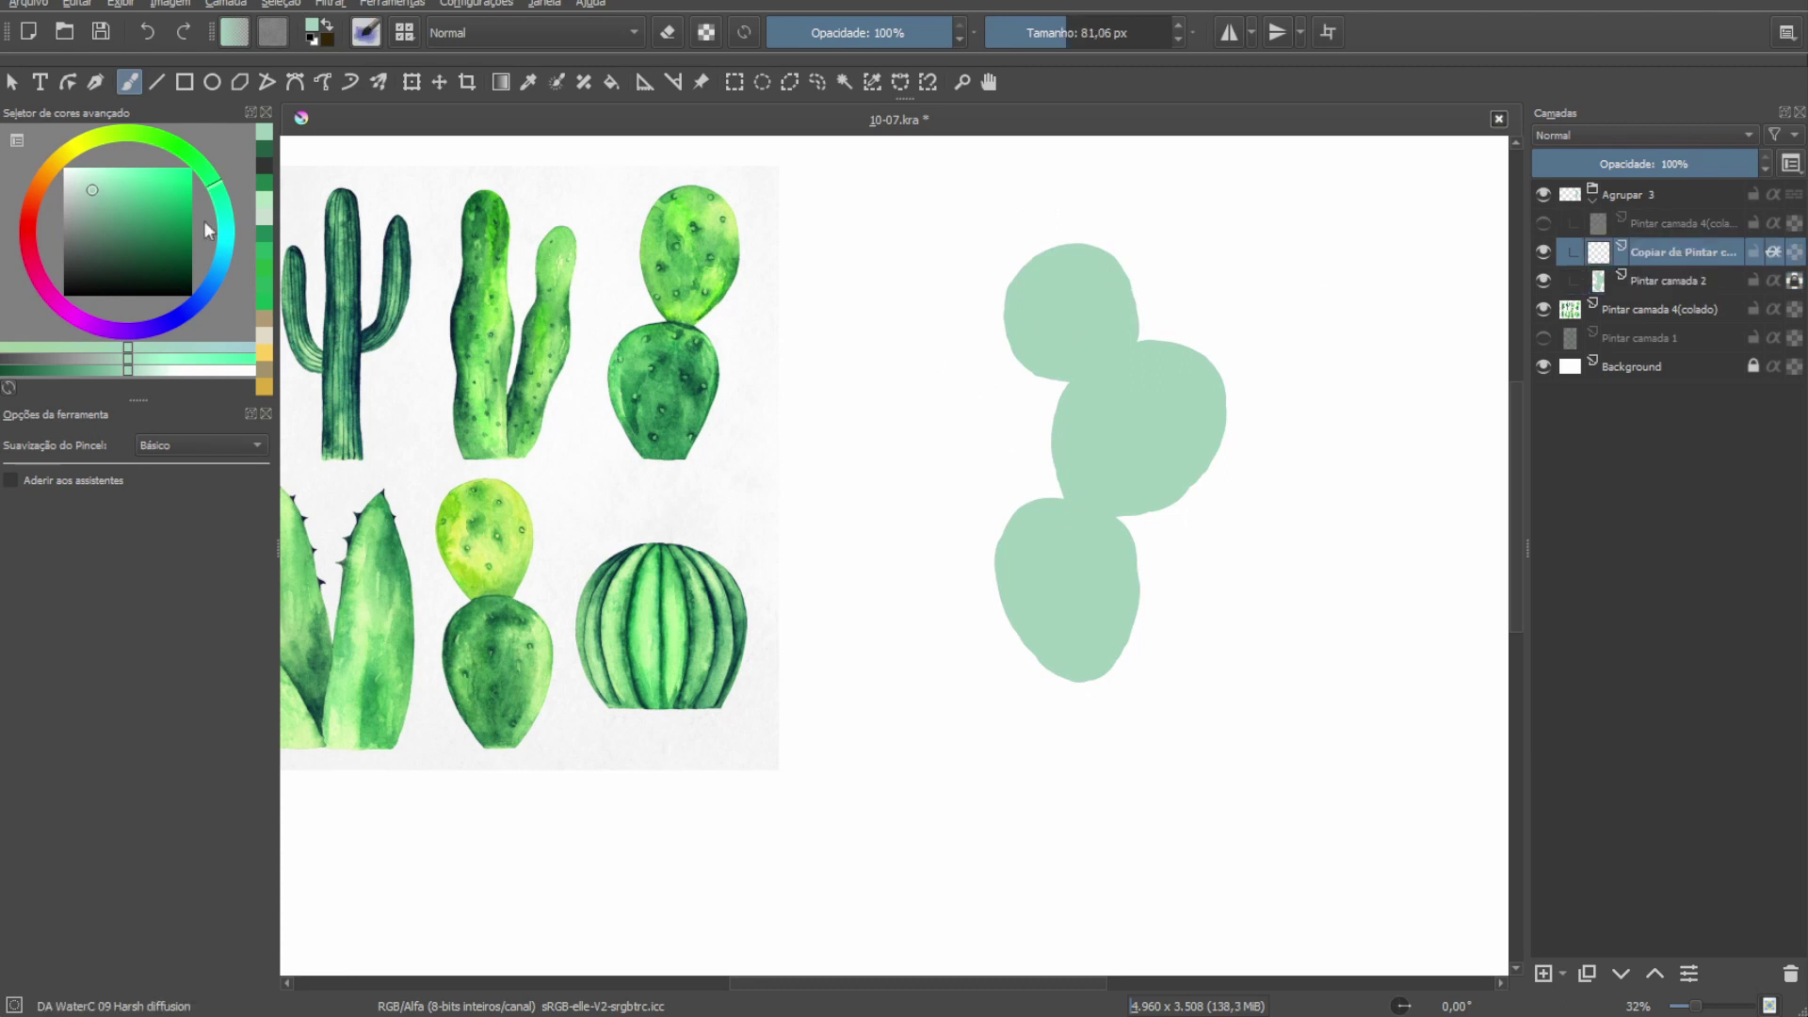
Shade the lower pad's right edge and bottom with a stronger green.
left_click(125, 216)
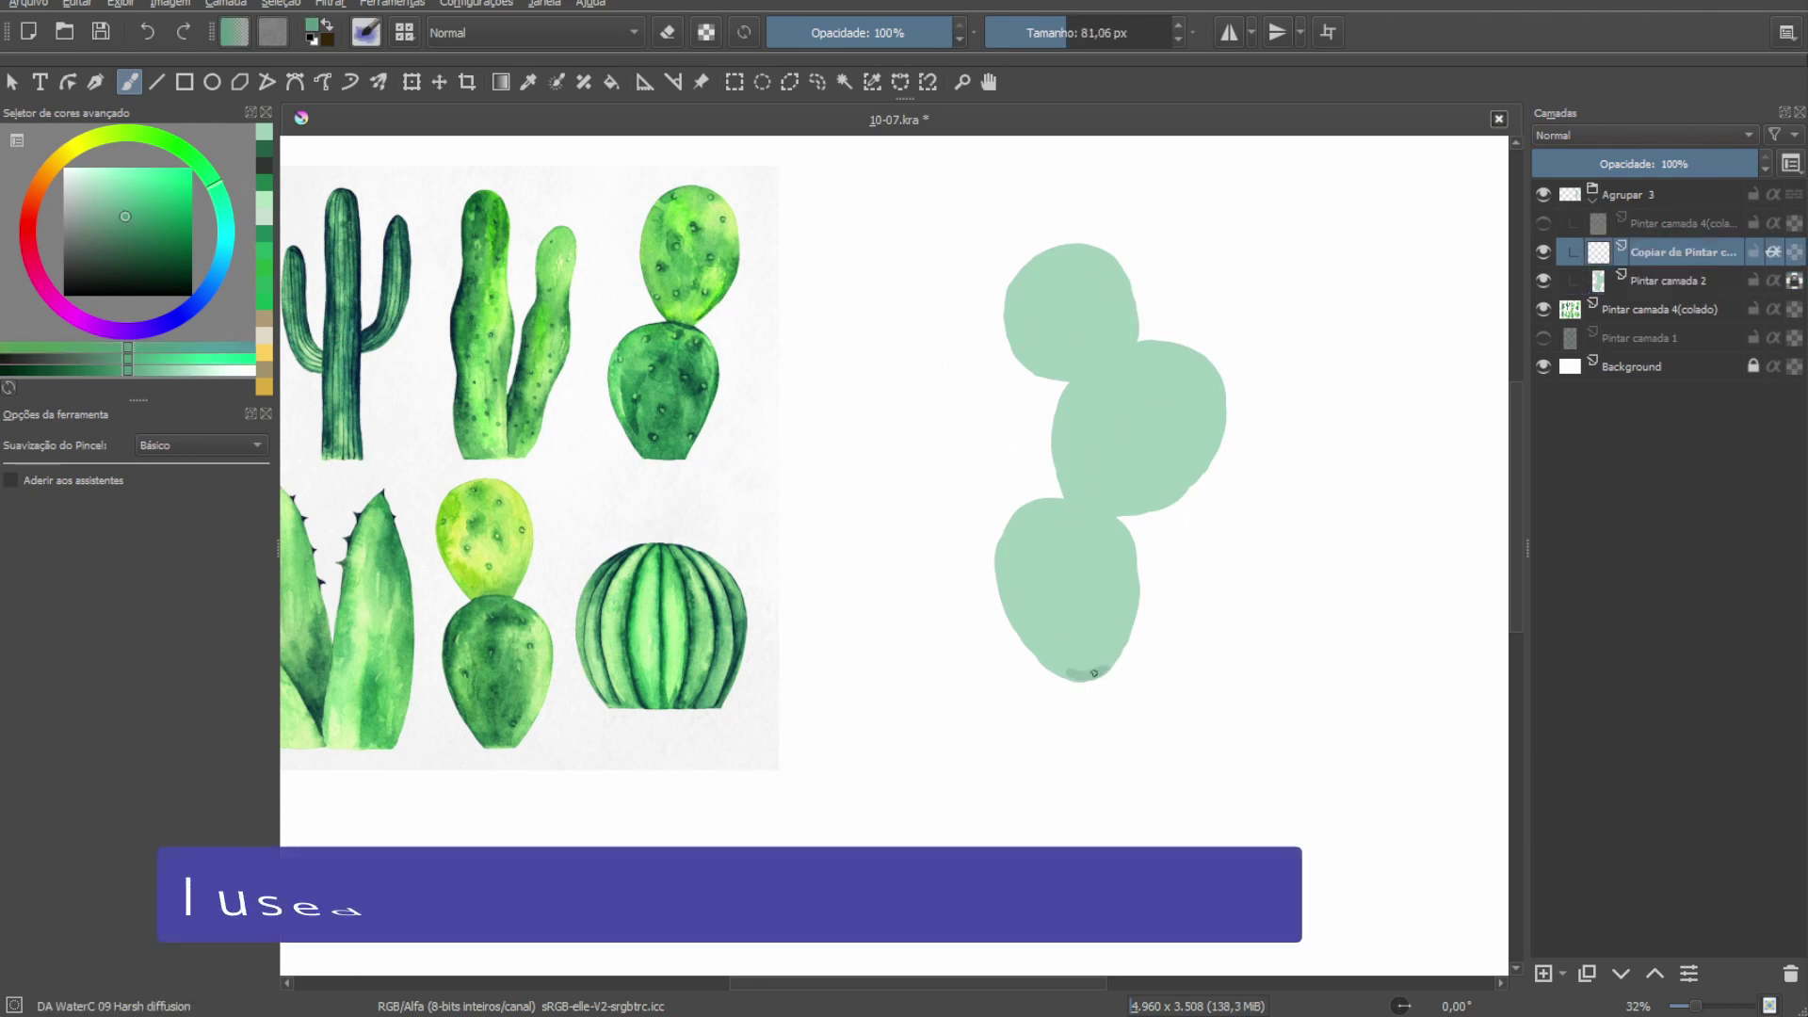
left_click_drag(1094, 673, 1133, 565)
left_click_drag(1084, 674, 1115, 631)
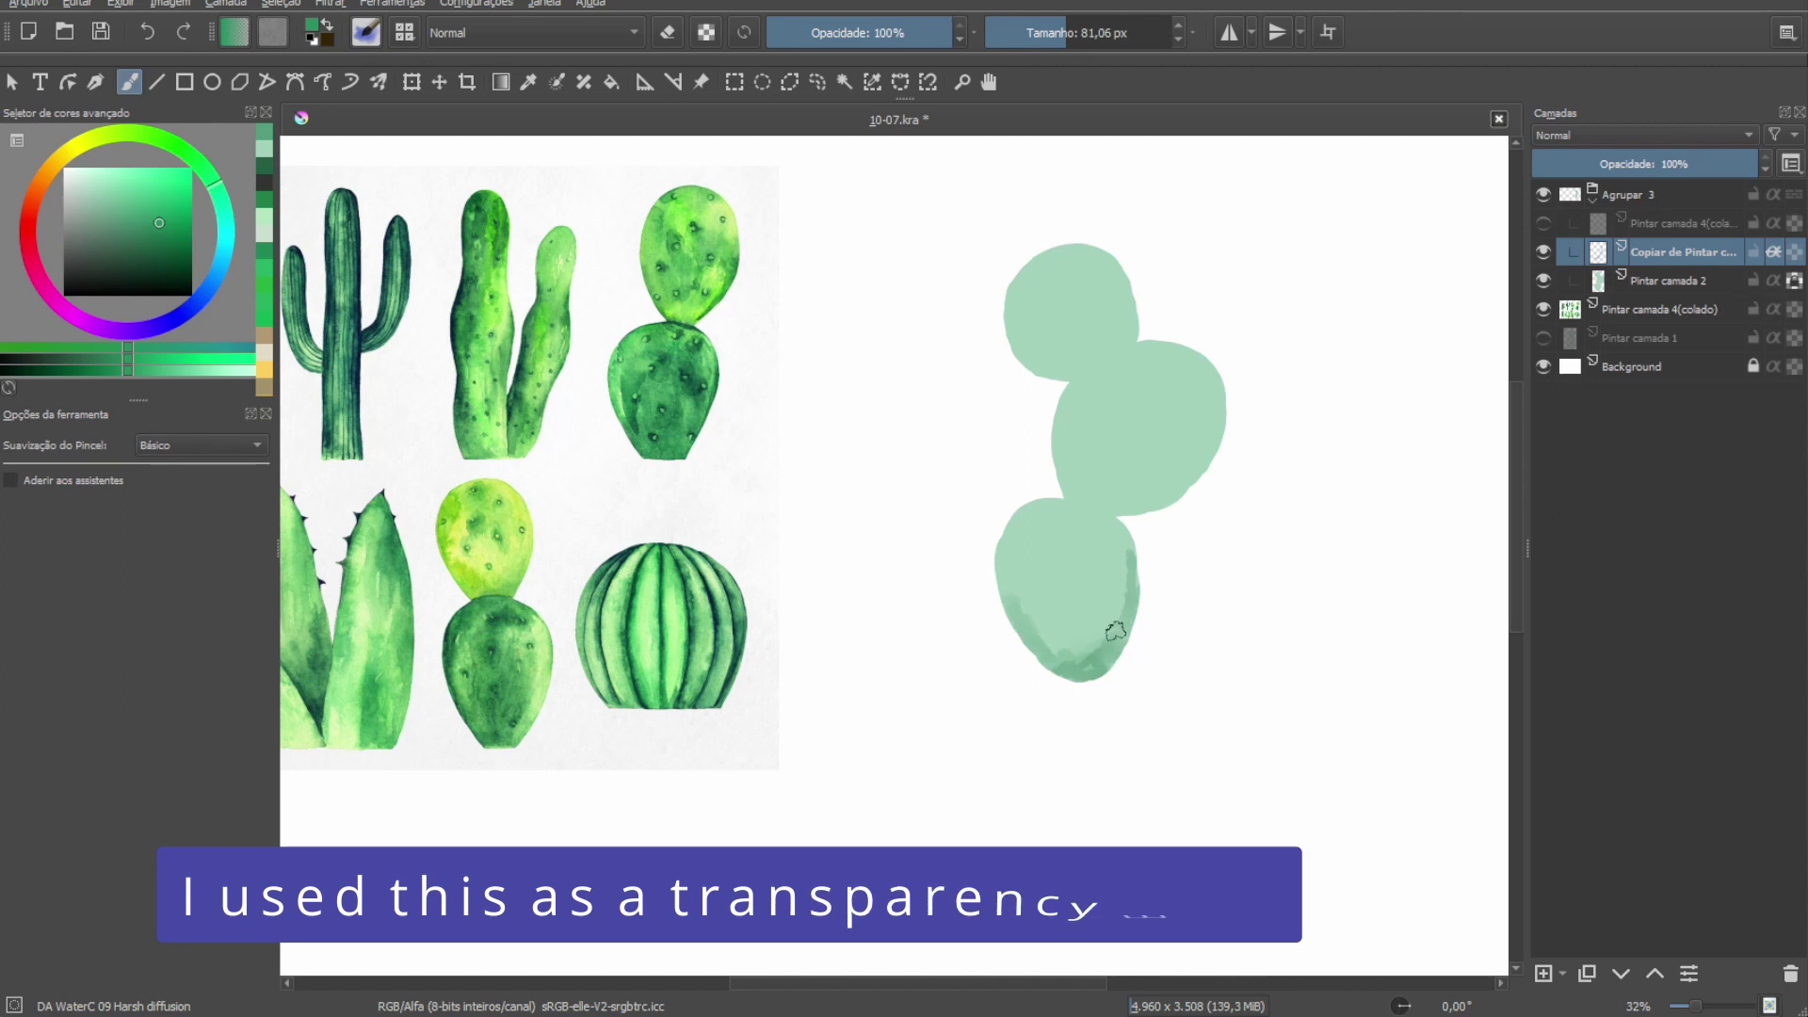
key("slash")
Select the Agrupar 3 group and zoom in closer on the cactus pads.
left_click_drag(1088, 501, 1176, 522)
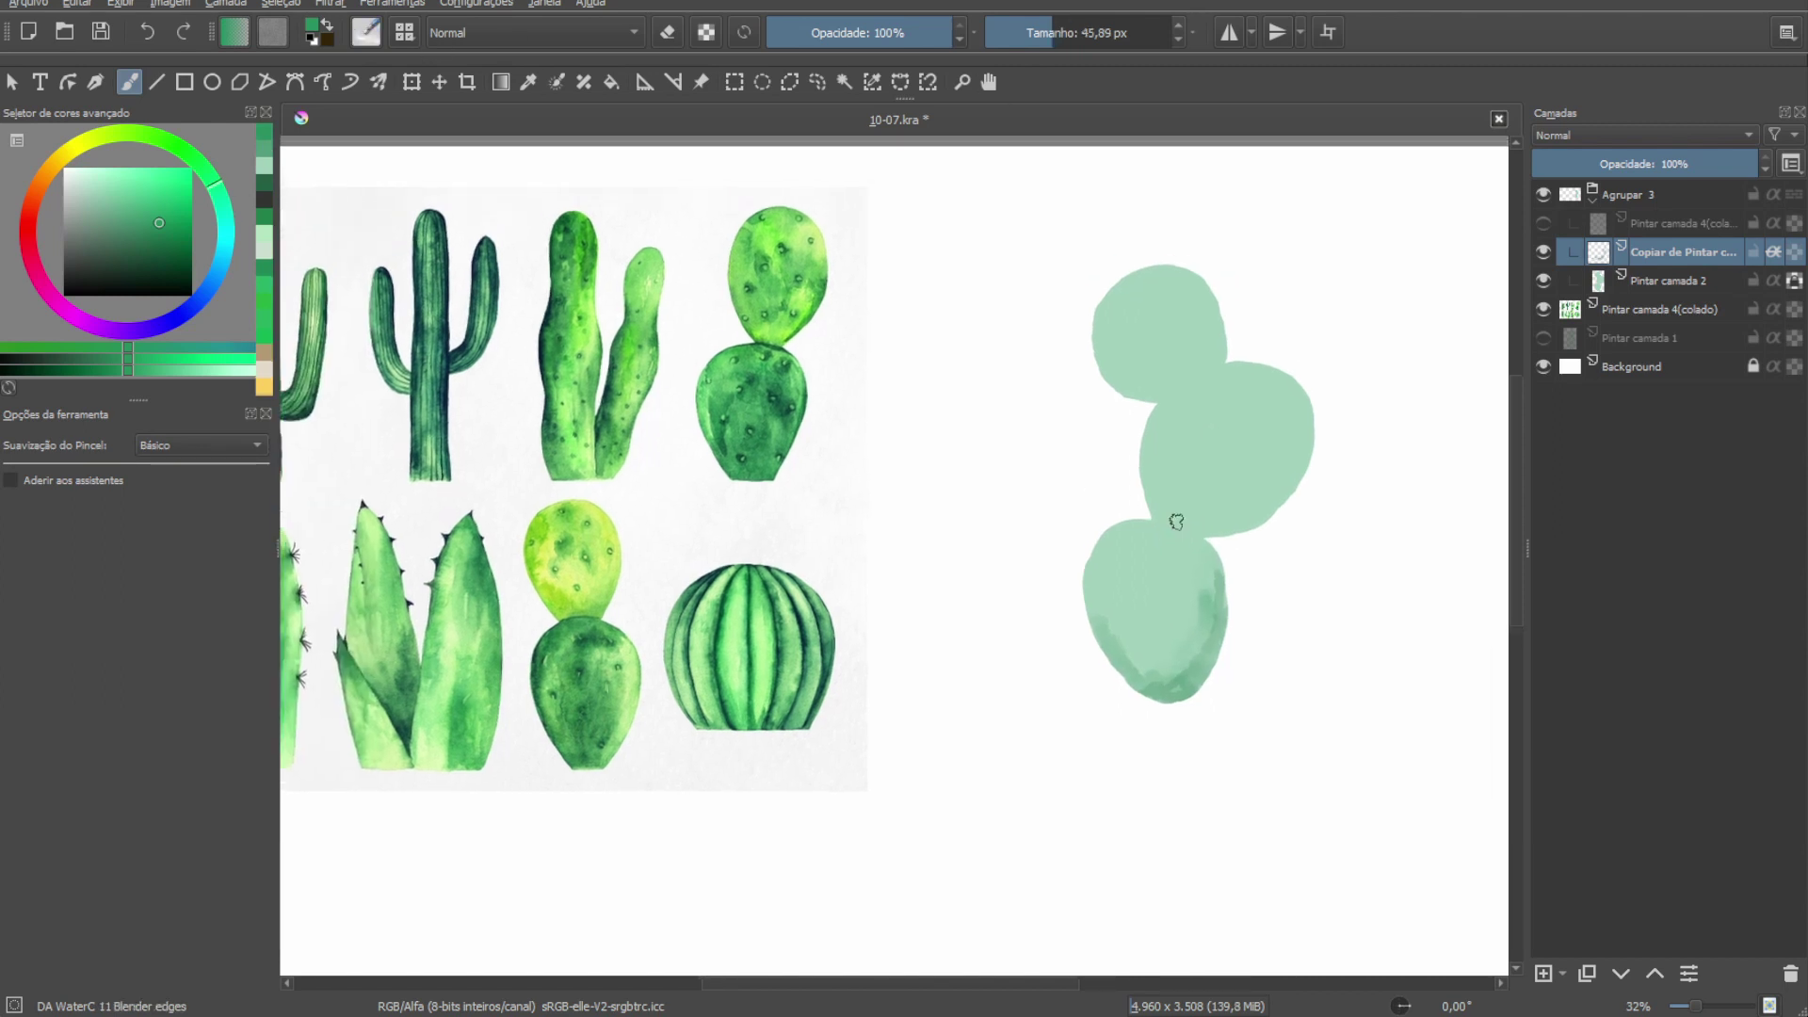
left_click(1645, 309)
key("ctrl+t")
left_click_drag(866, 791, 768, 696)
key("Return")
left_click(1629, 194)
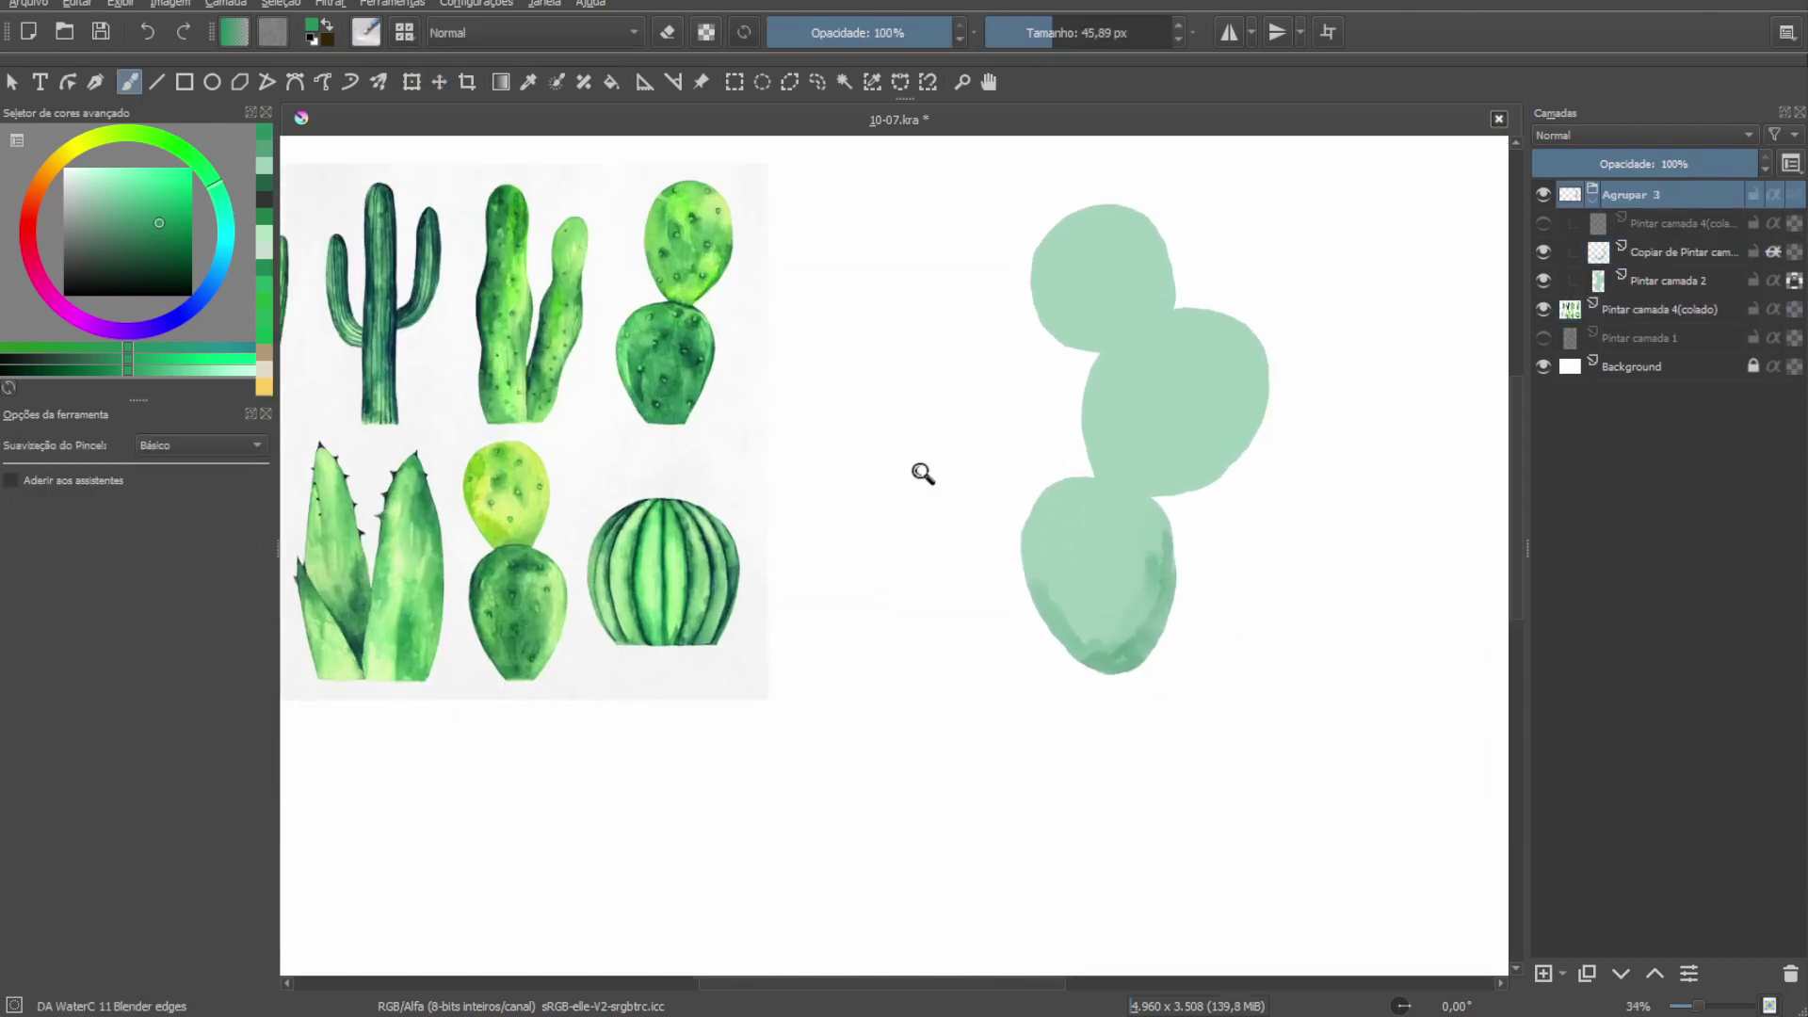
mouse_move(923, 474)
left_mouse_down()
mouse_move(1211, 593)
mouse_move(1224, 557)
mouse_move(1191, 731)
left_mouse_up()
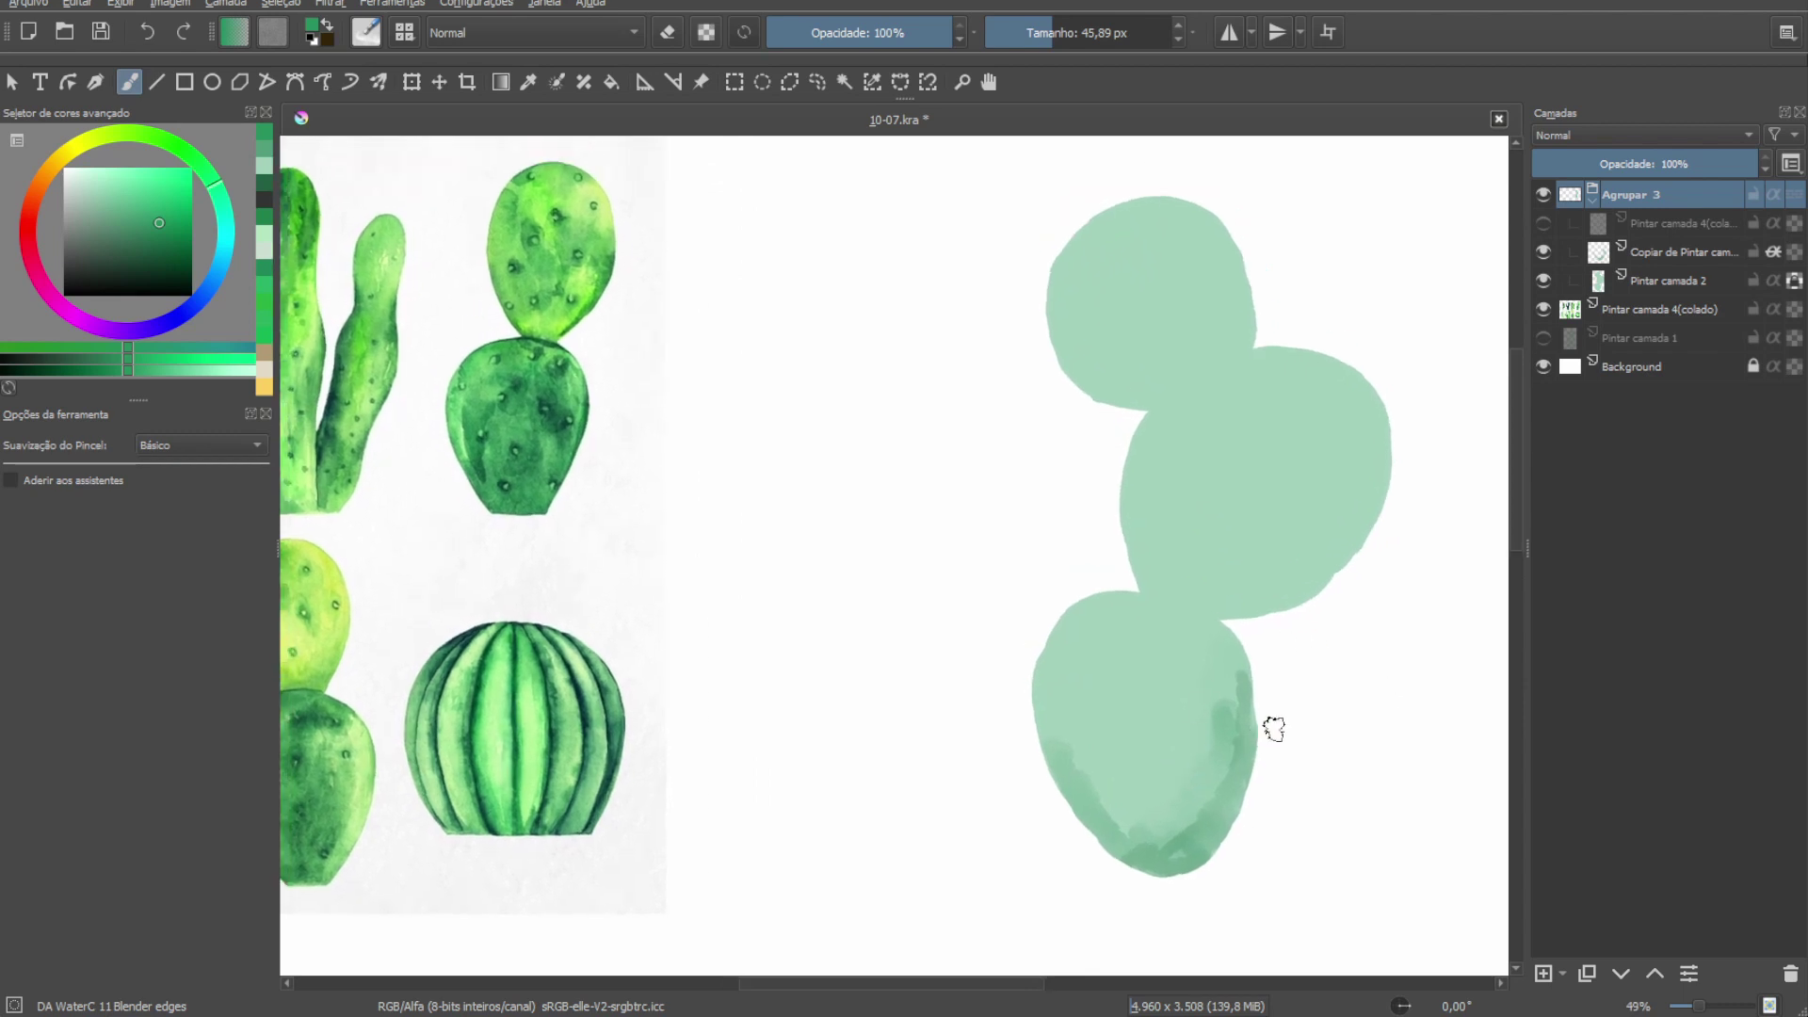
On the copy layer, darken the top and left side of the lower pad with Harsh diffusion.
left_click(1681, 254)
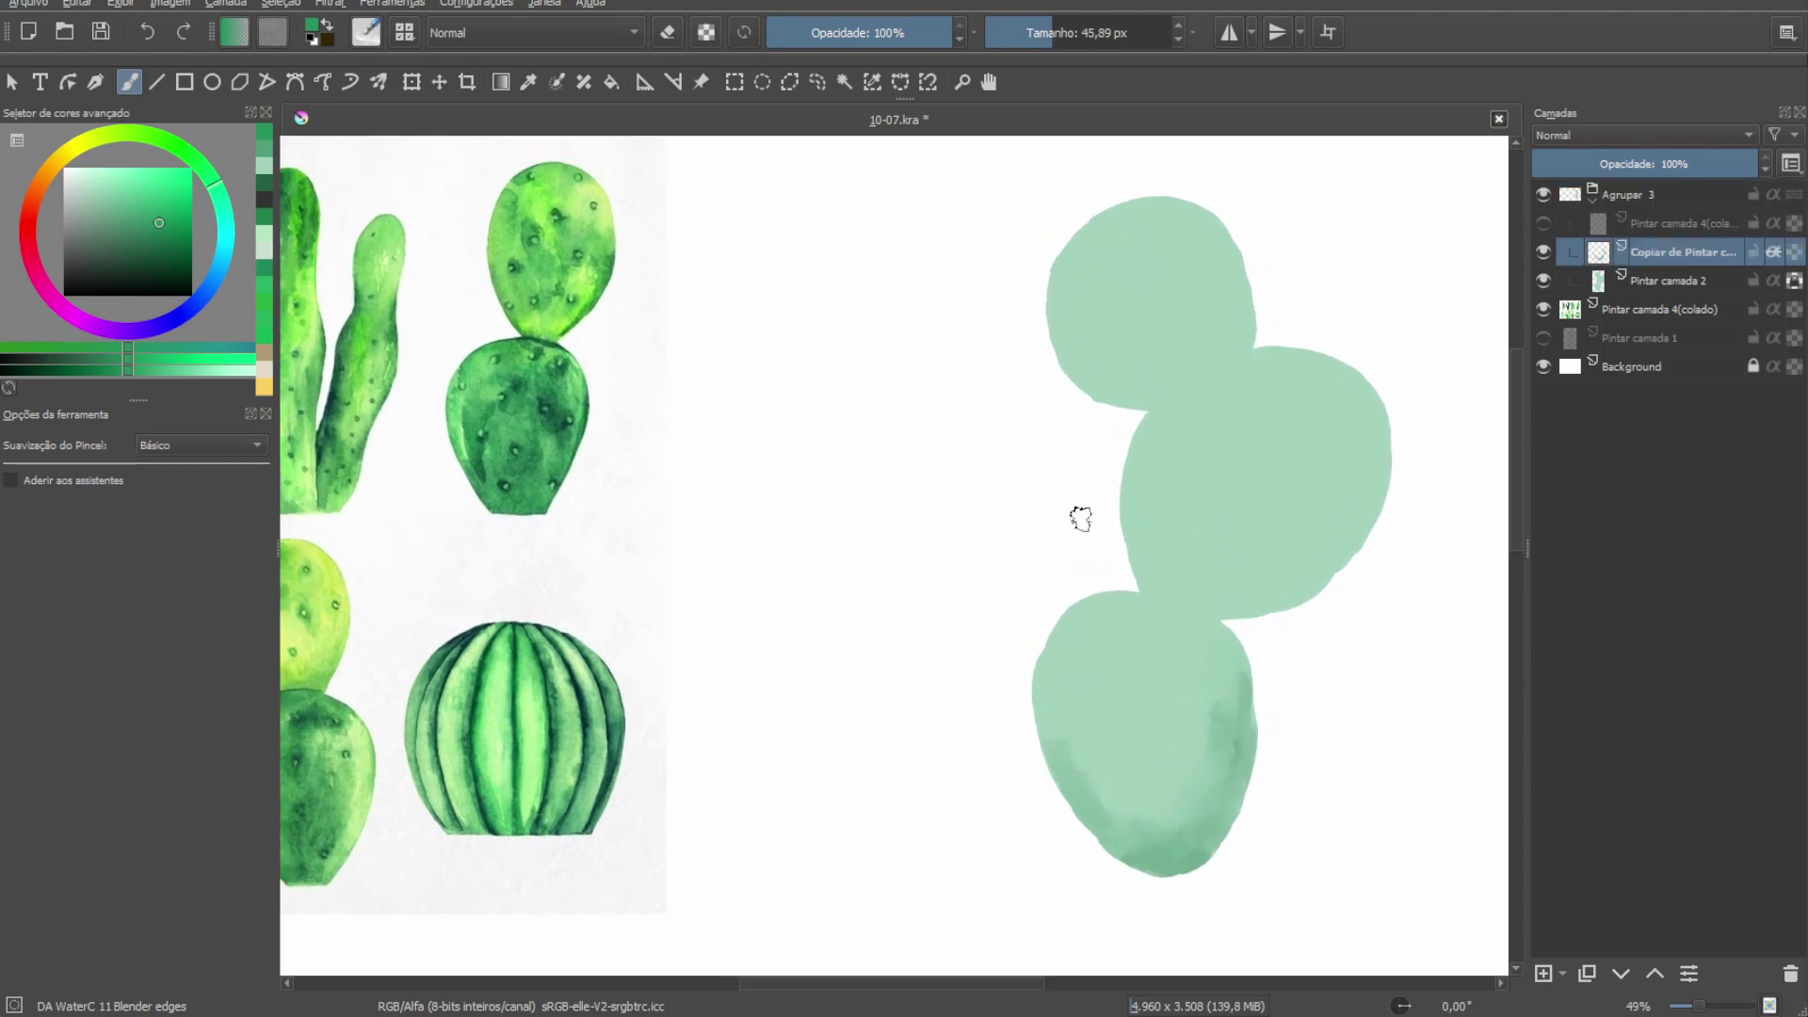
key("slash")
left_click(155, 247)
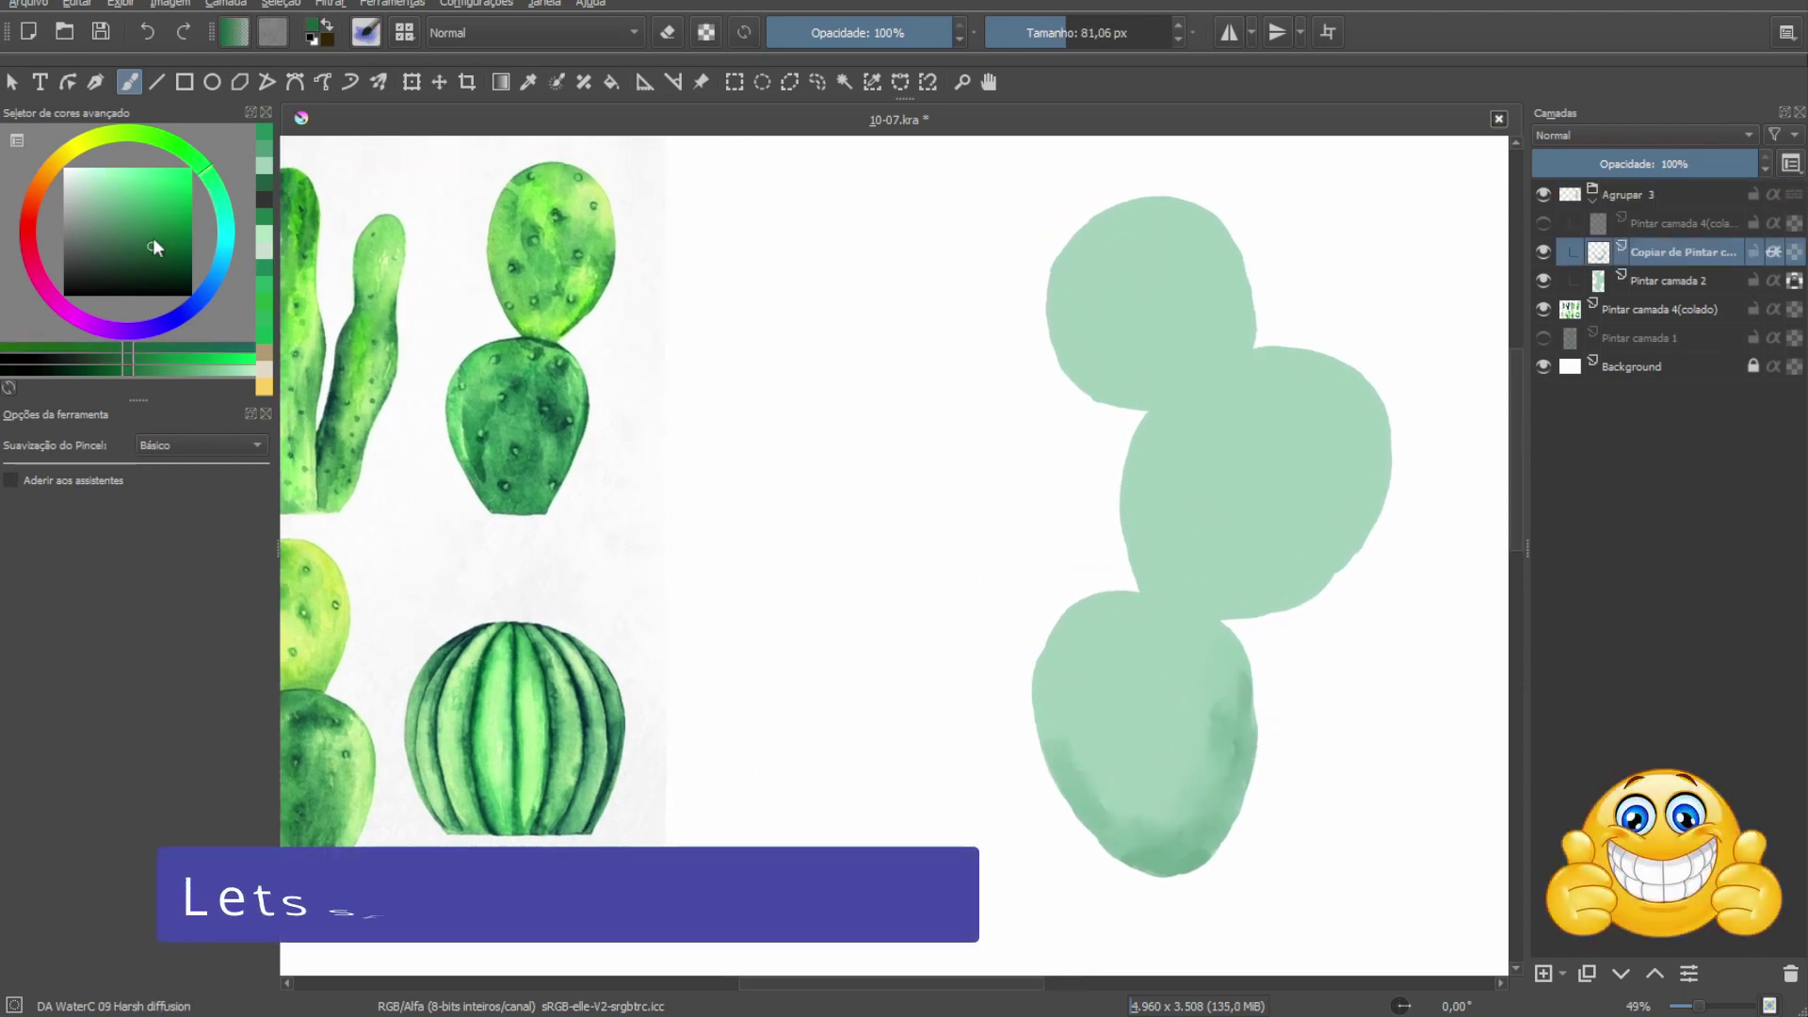
left_click(1107, 734, "ctrl")
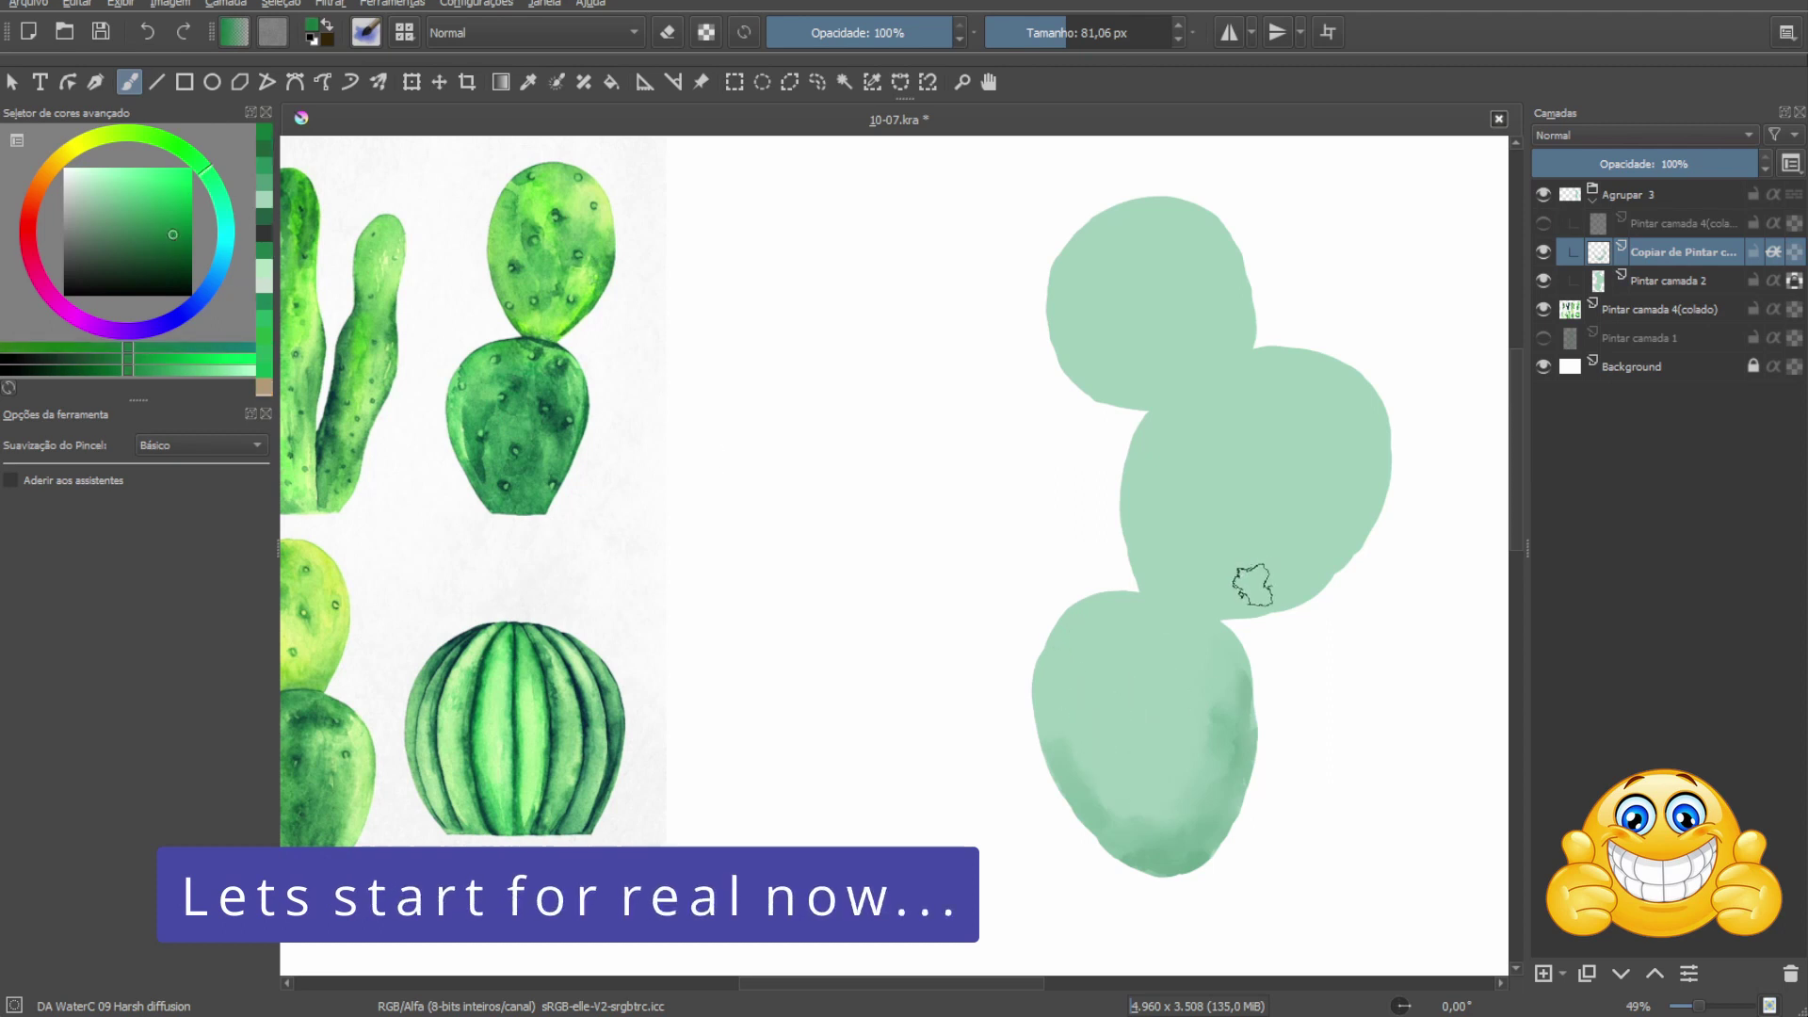
left_click_drag(1085, 631, 1221, 653)
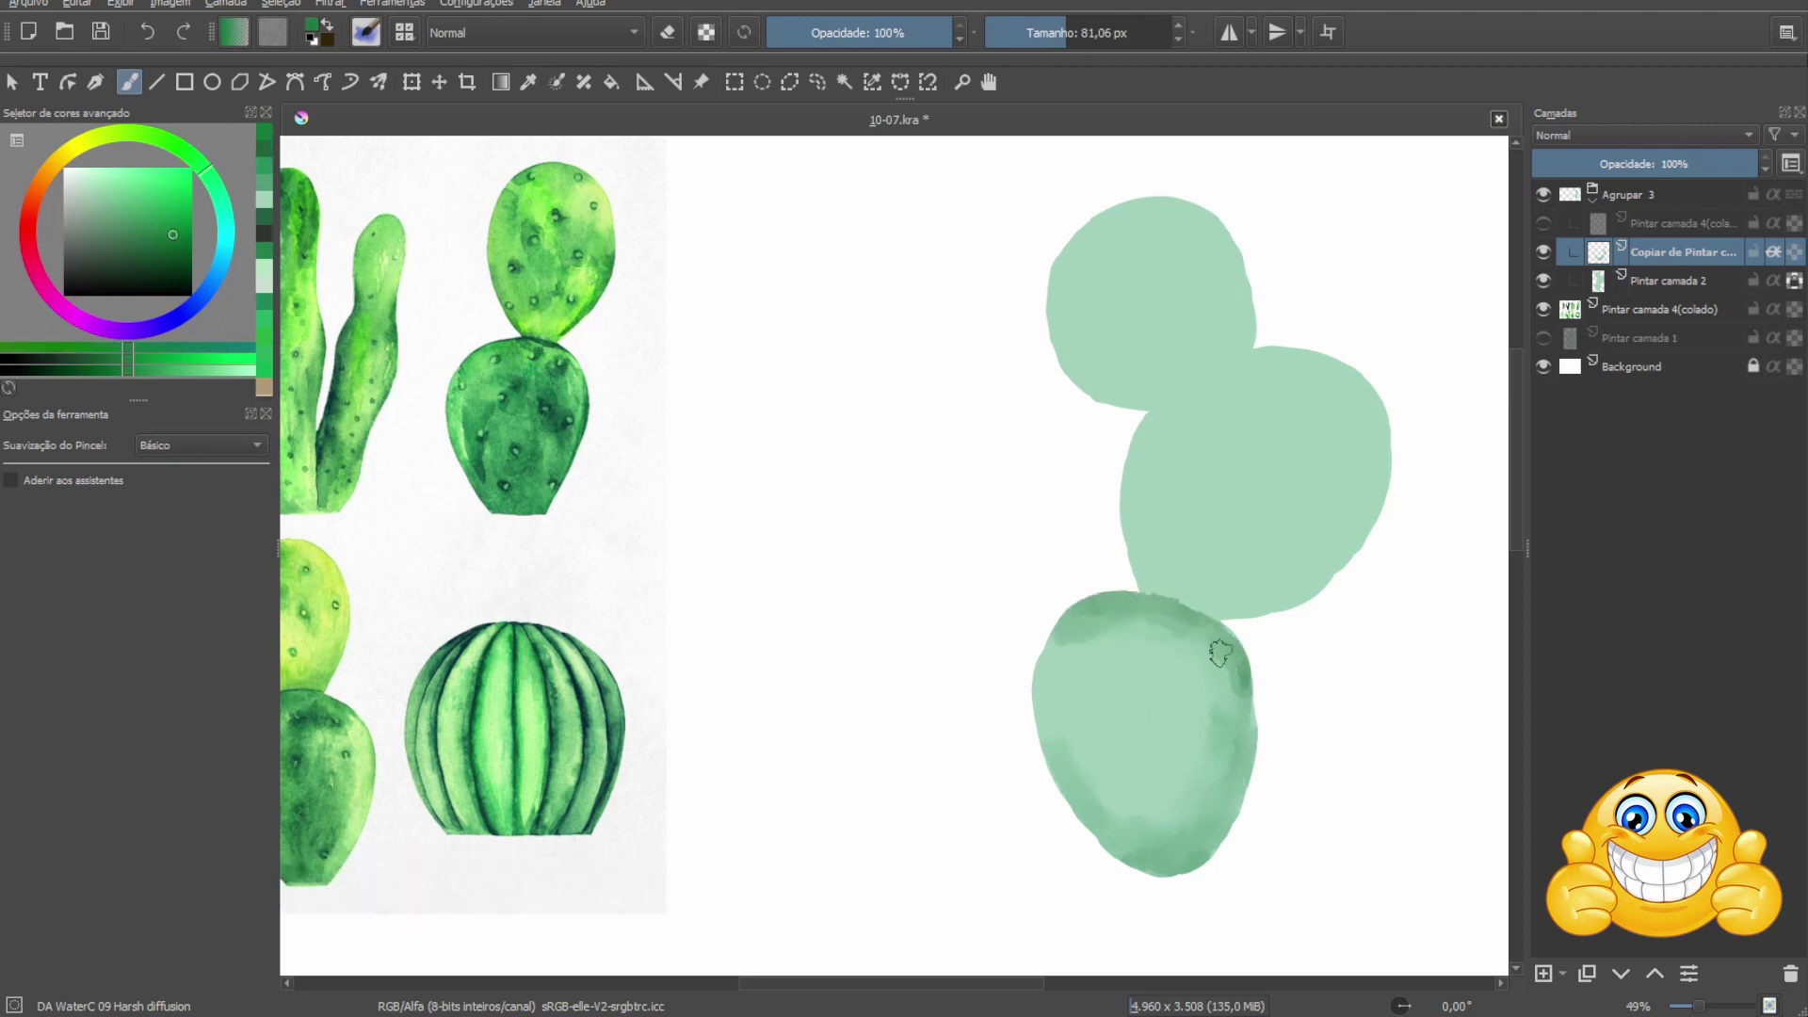
mouse_move(1092, 739)
left_mouse_down()
mouse_move(1078, 703)
mouse_move(1074, 738)
left_mouse_up()
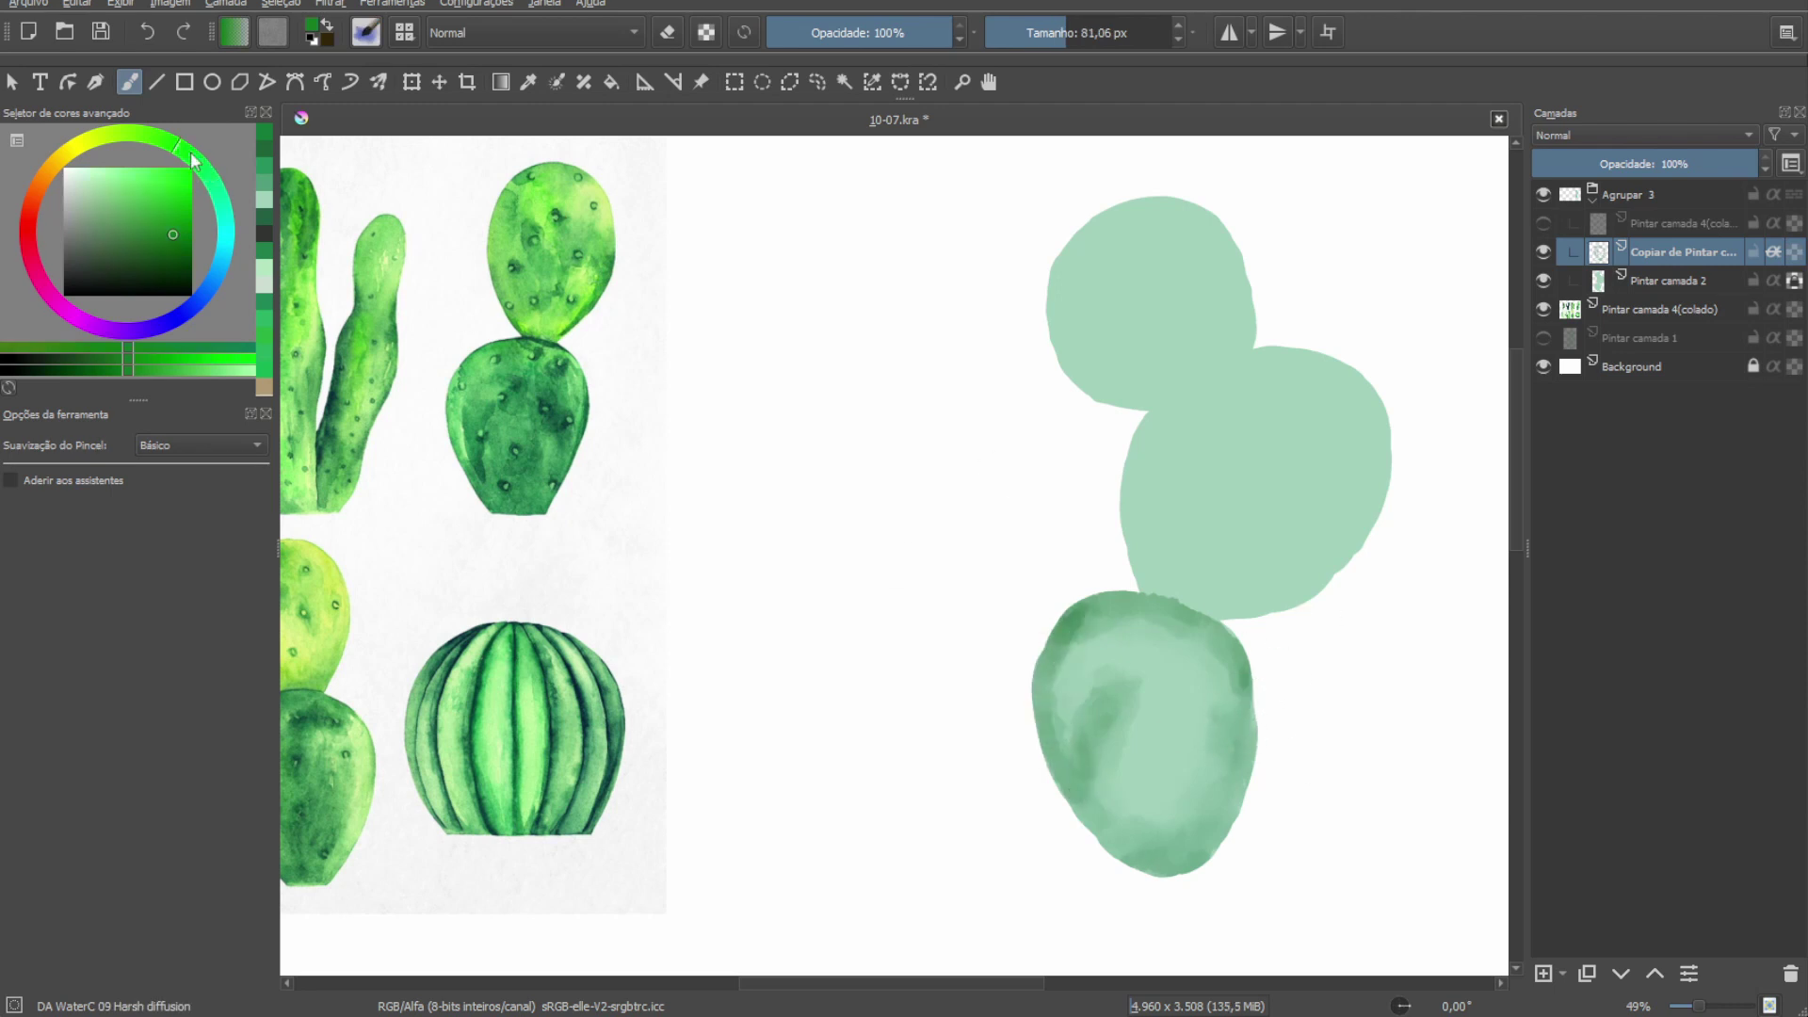
Paint darker green into the lower pad's centre and edges with the Pigment Diffusion brush.
left_click(1199, 735, "ctrl")
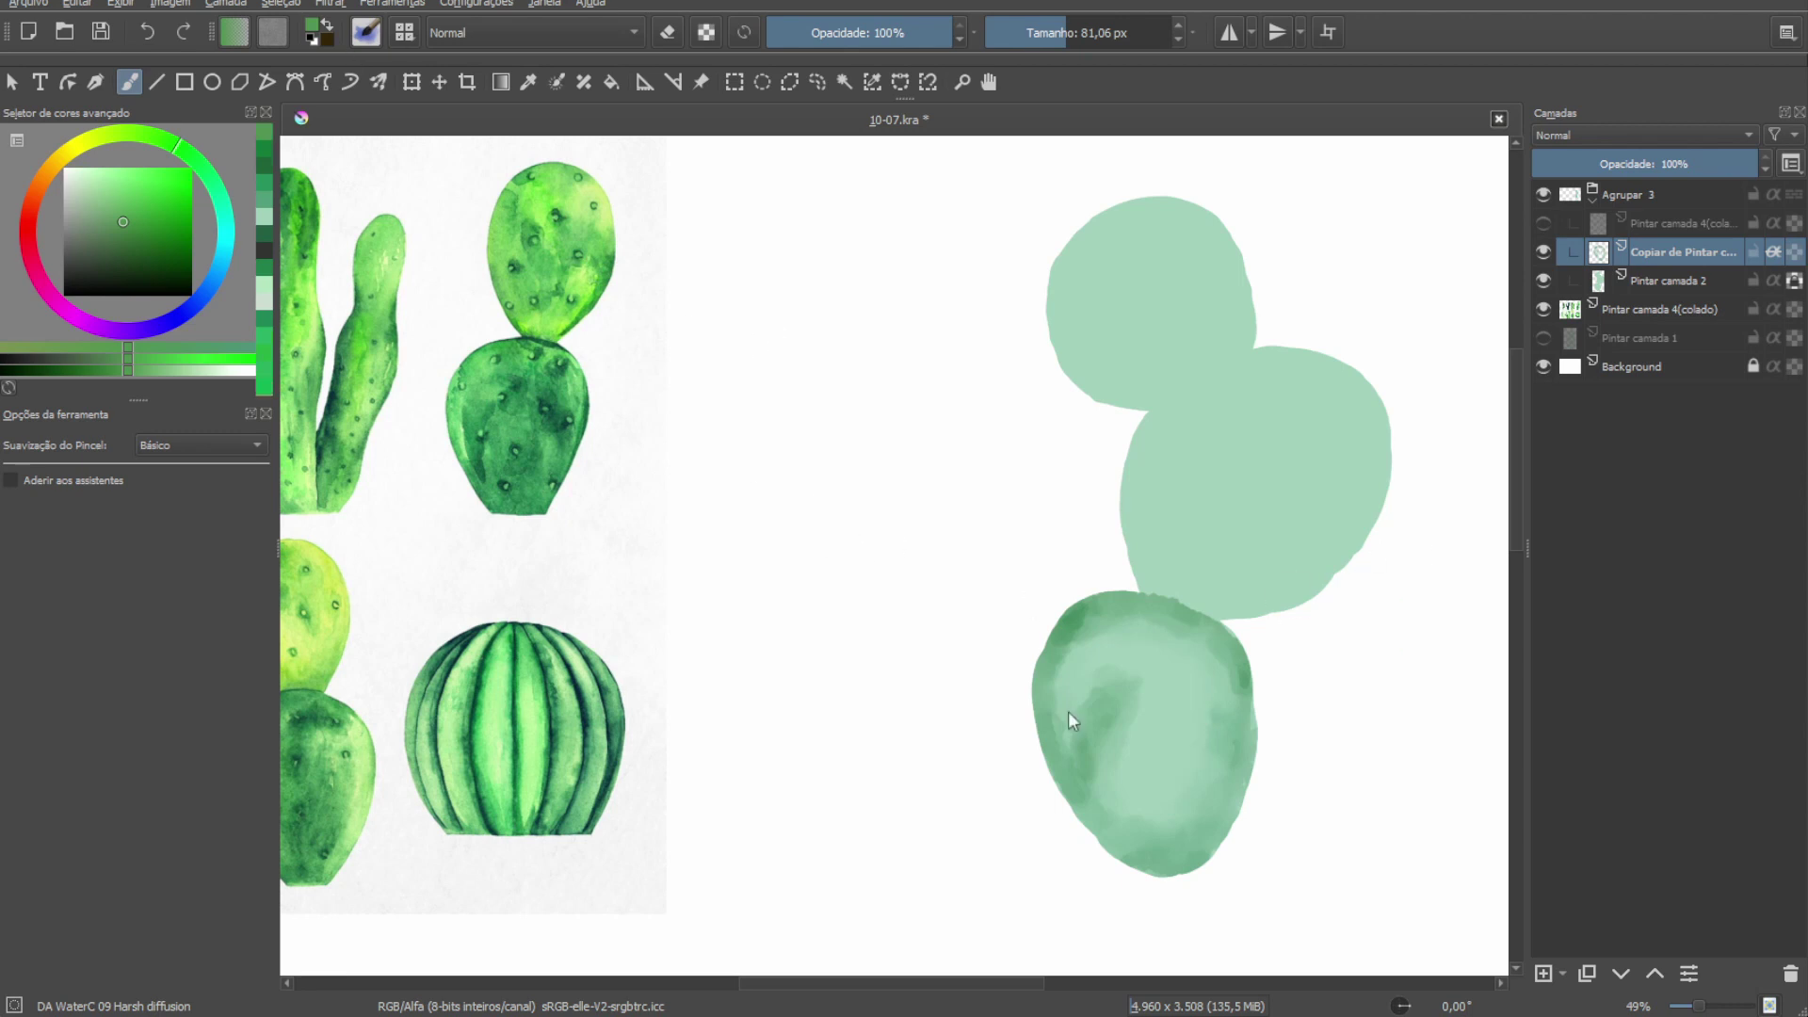
key("slash")
left_click_drag(1150, 727, 1147, 723)
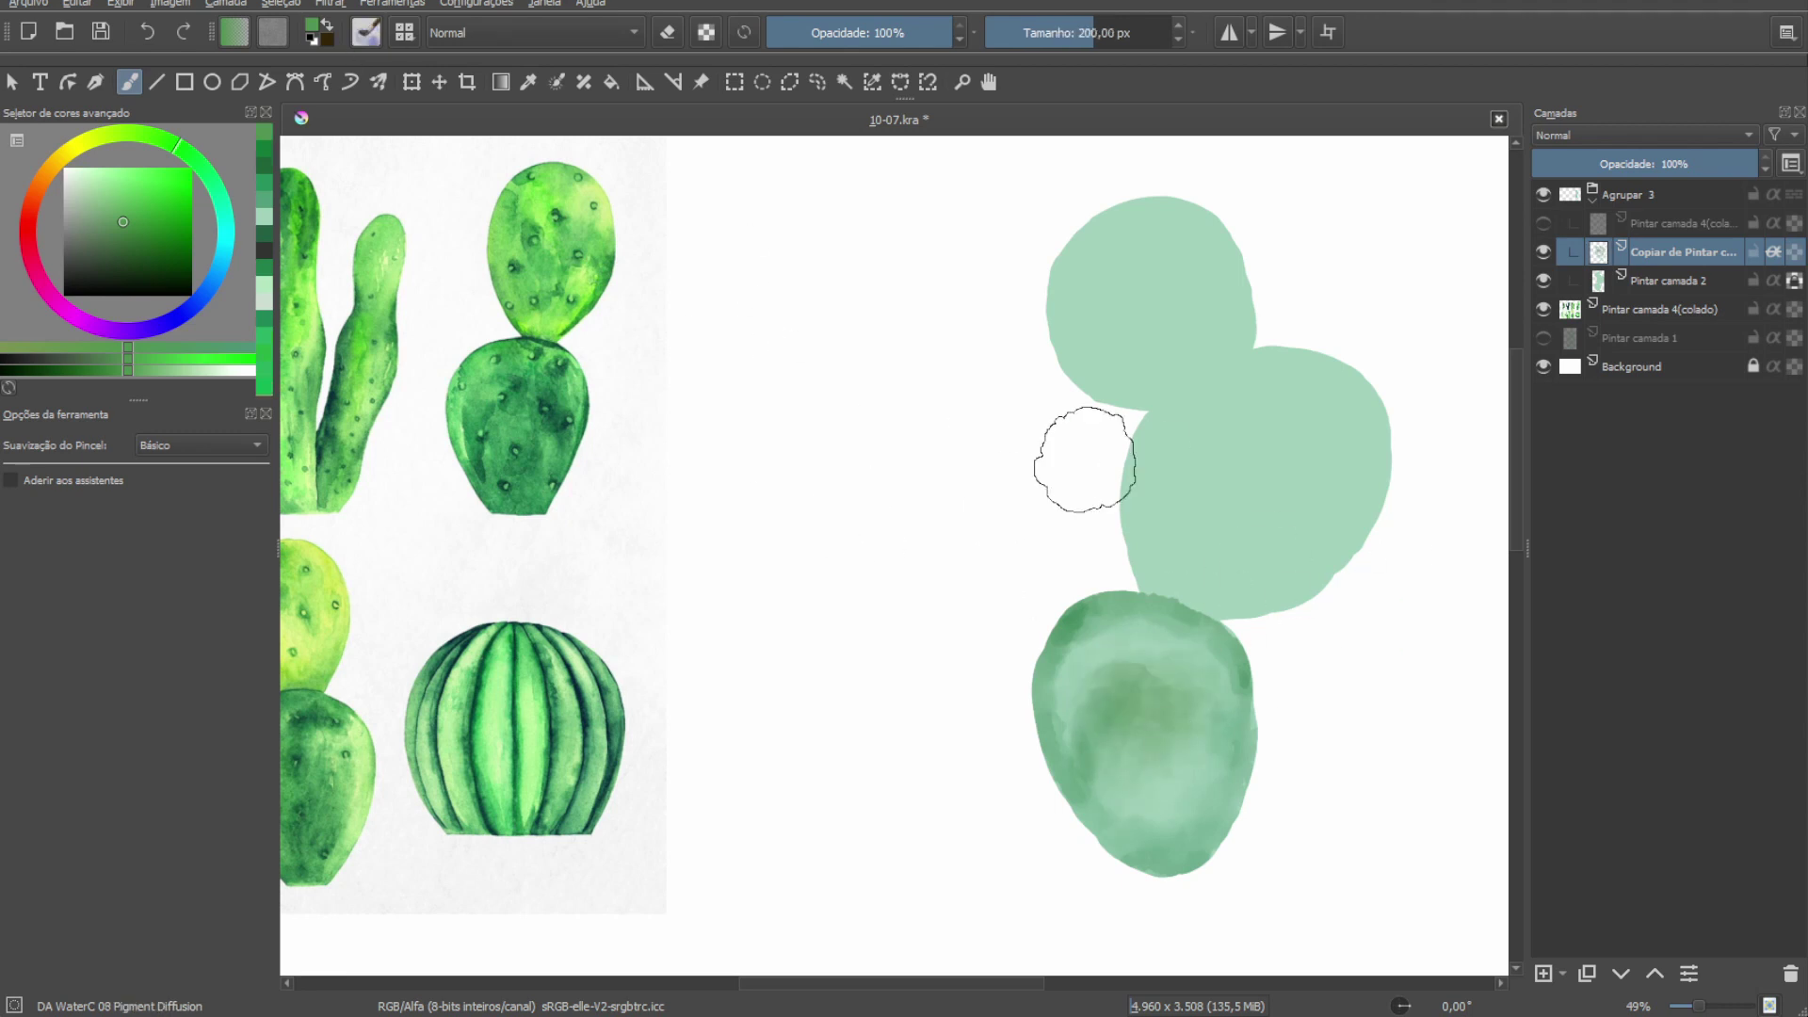
left_click(159, 233)
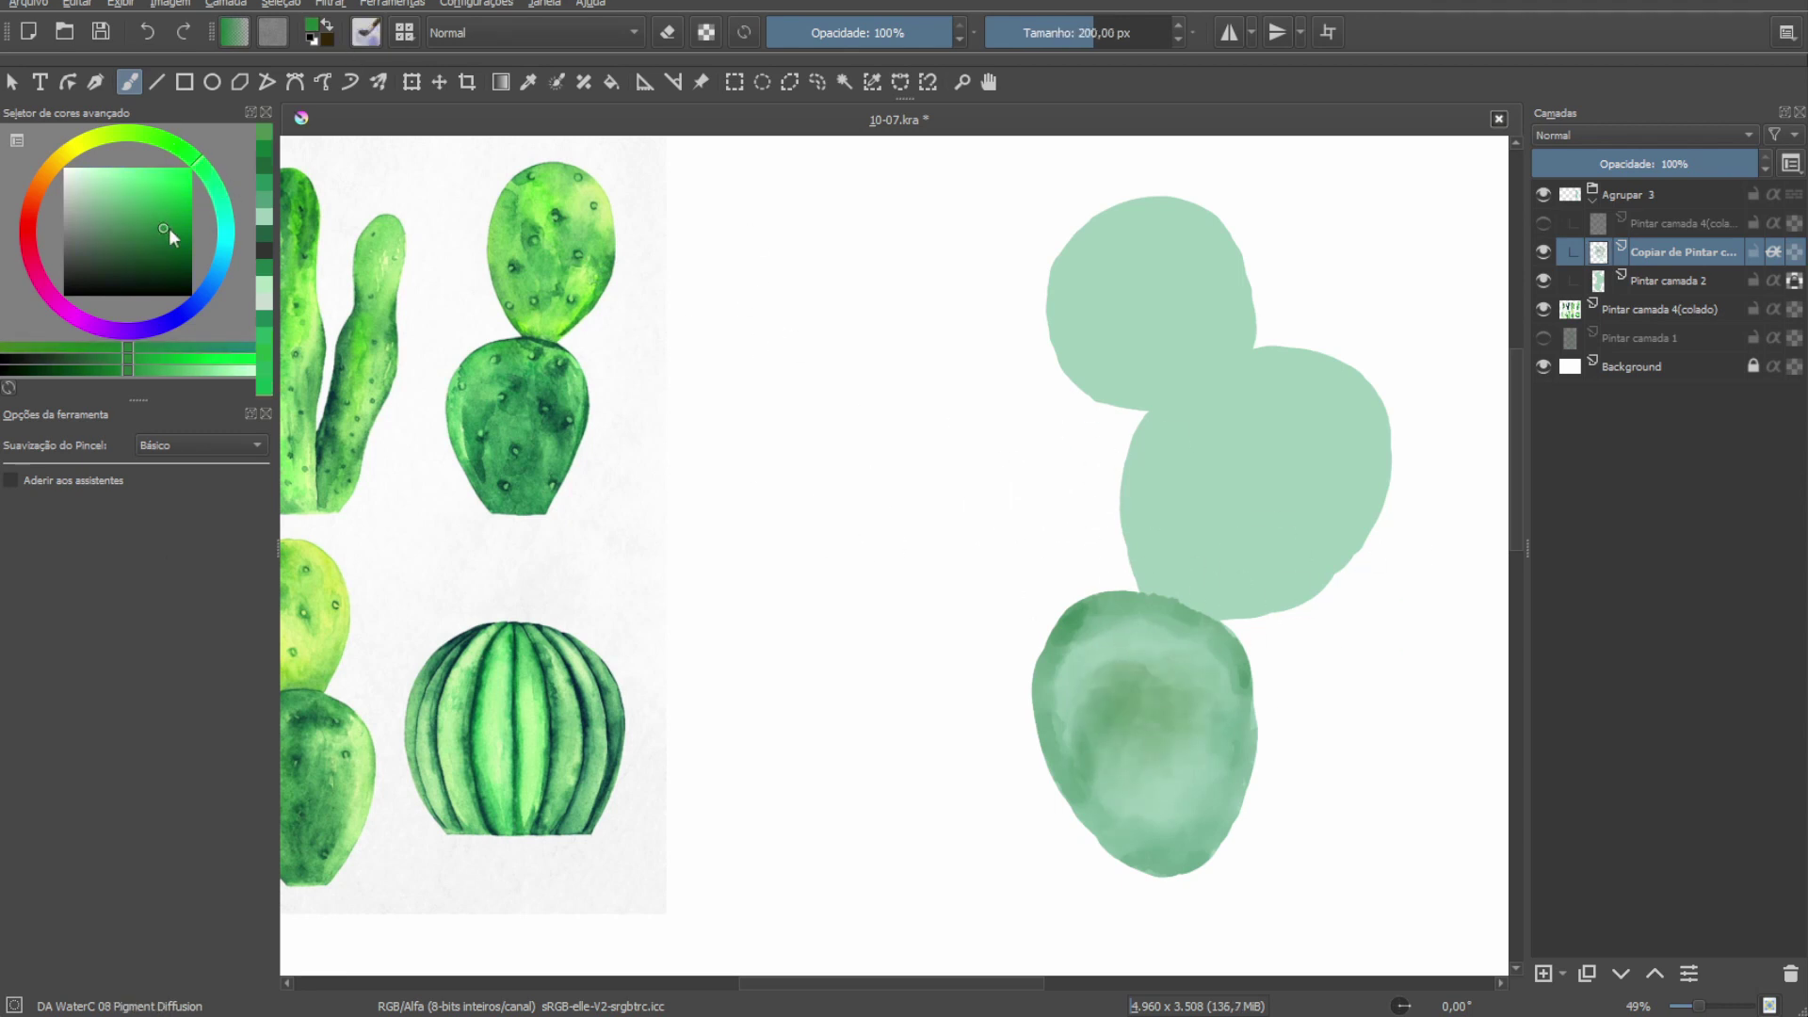
left_click(171, 263)
mouse_move(1146, 750)
left_mouse_down()
mouse_move(1083, 659)
mouse_move(1111, 829)
mouse_move(1226, 782)
left_mouse_up()
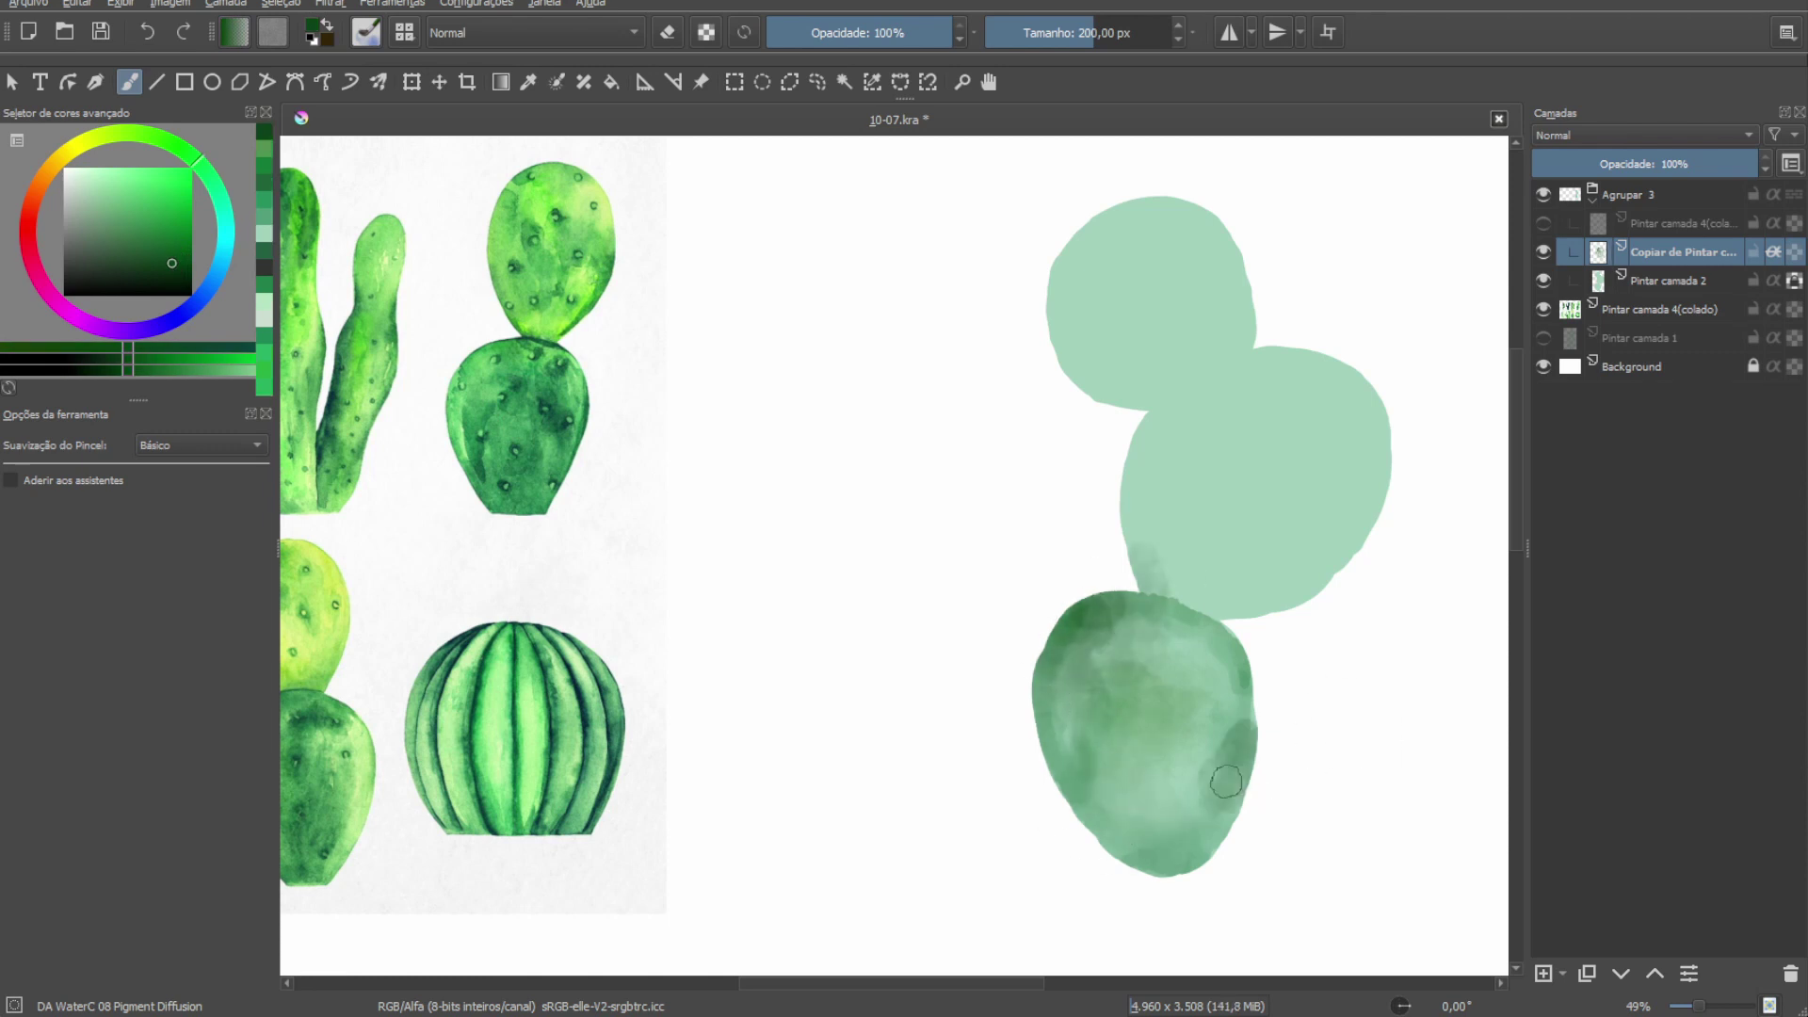
key("Page_Down")
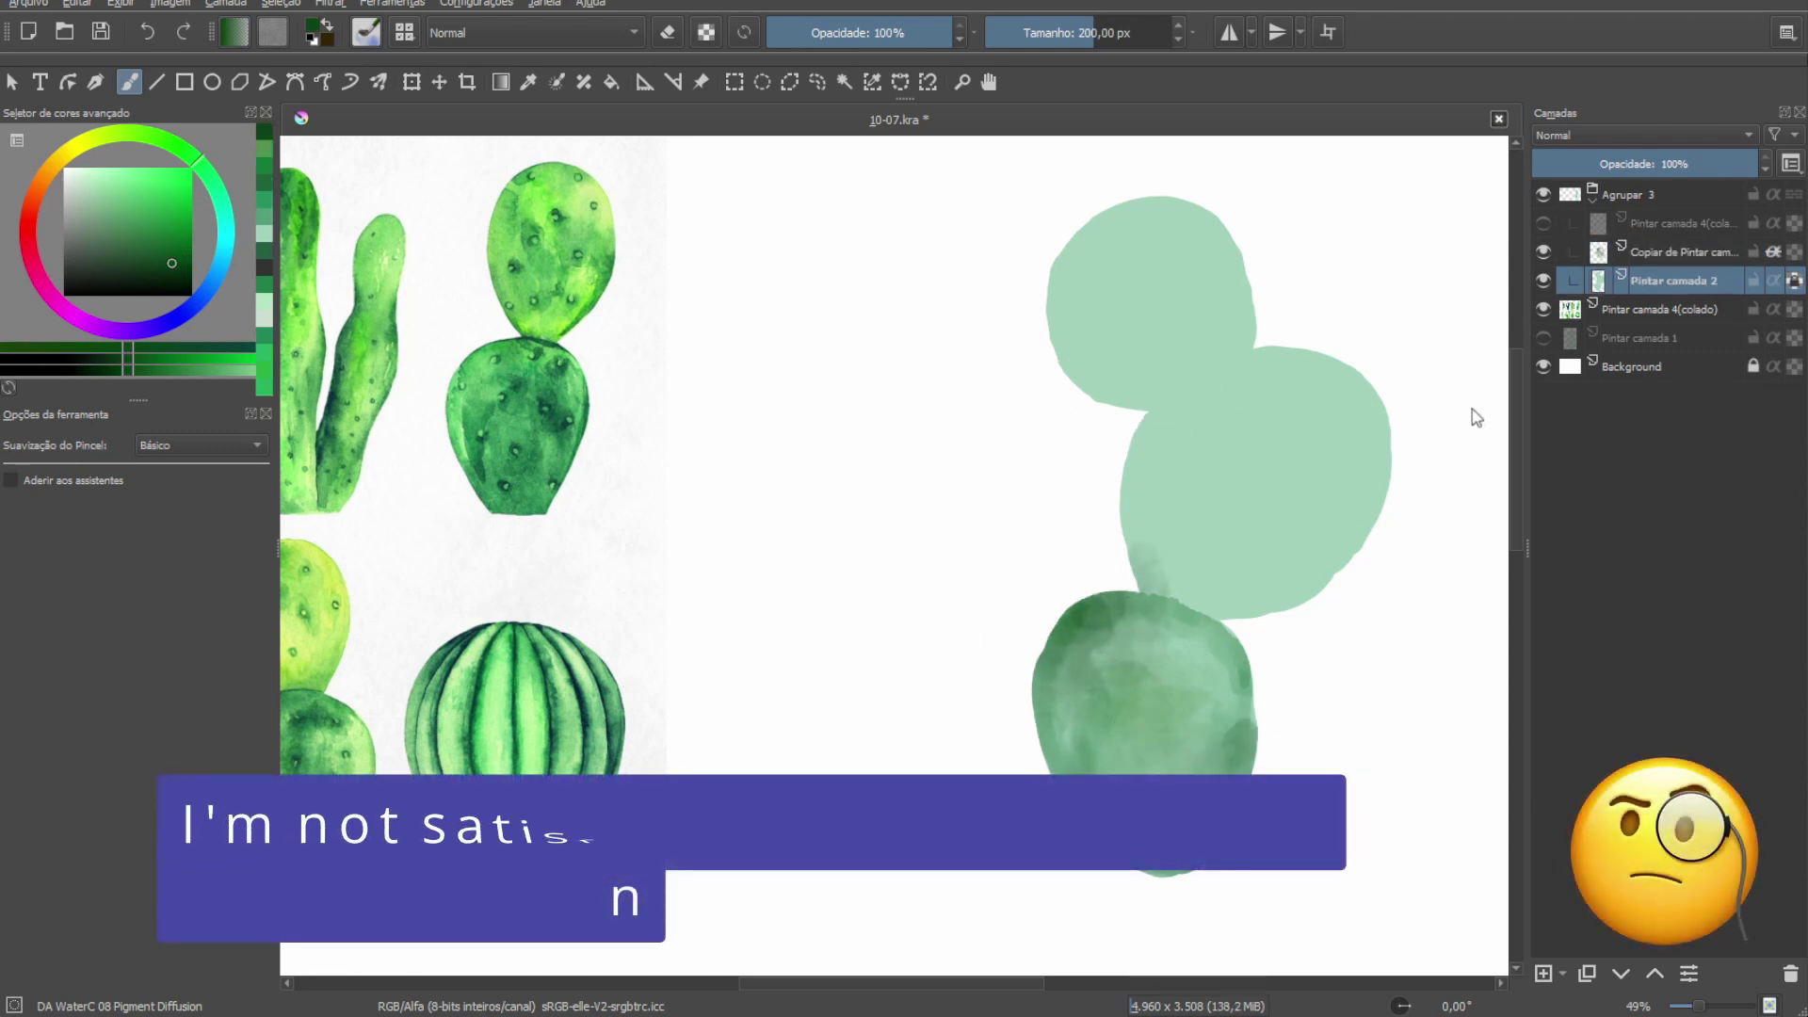
Shift the pads' base layer to a pale lime yellow-green and return to the shading layer.
key("shift+BackSpace")
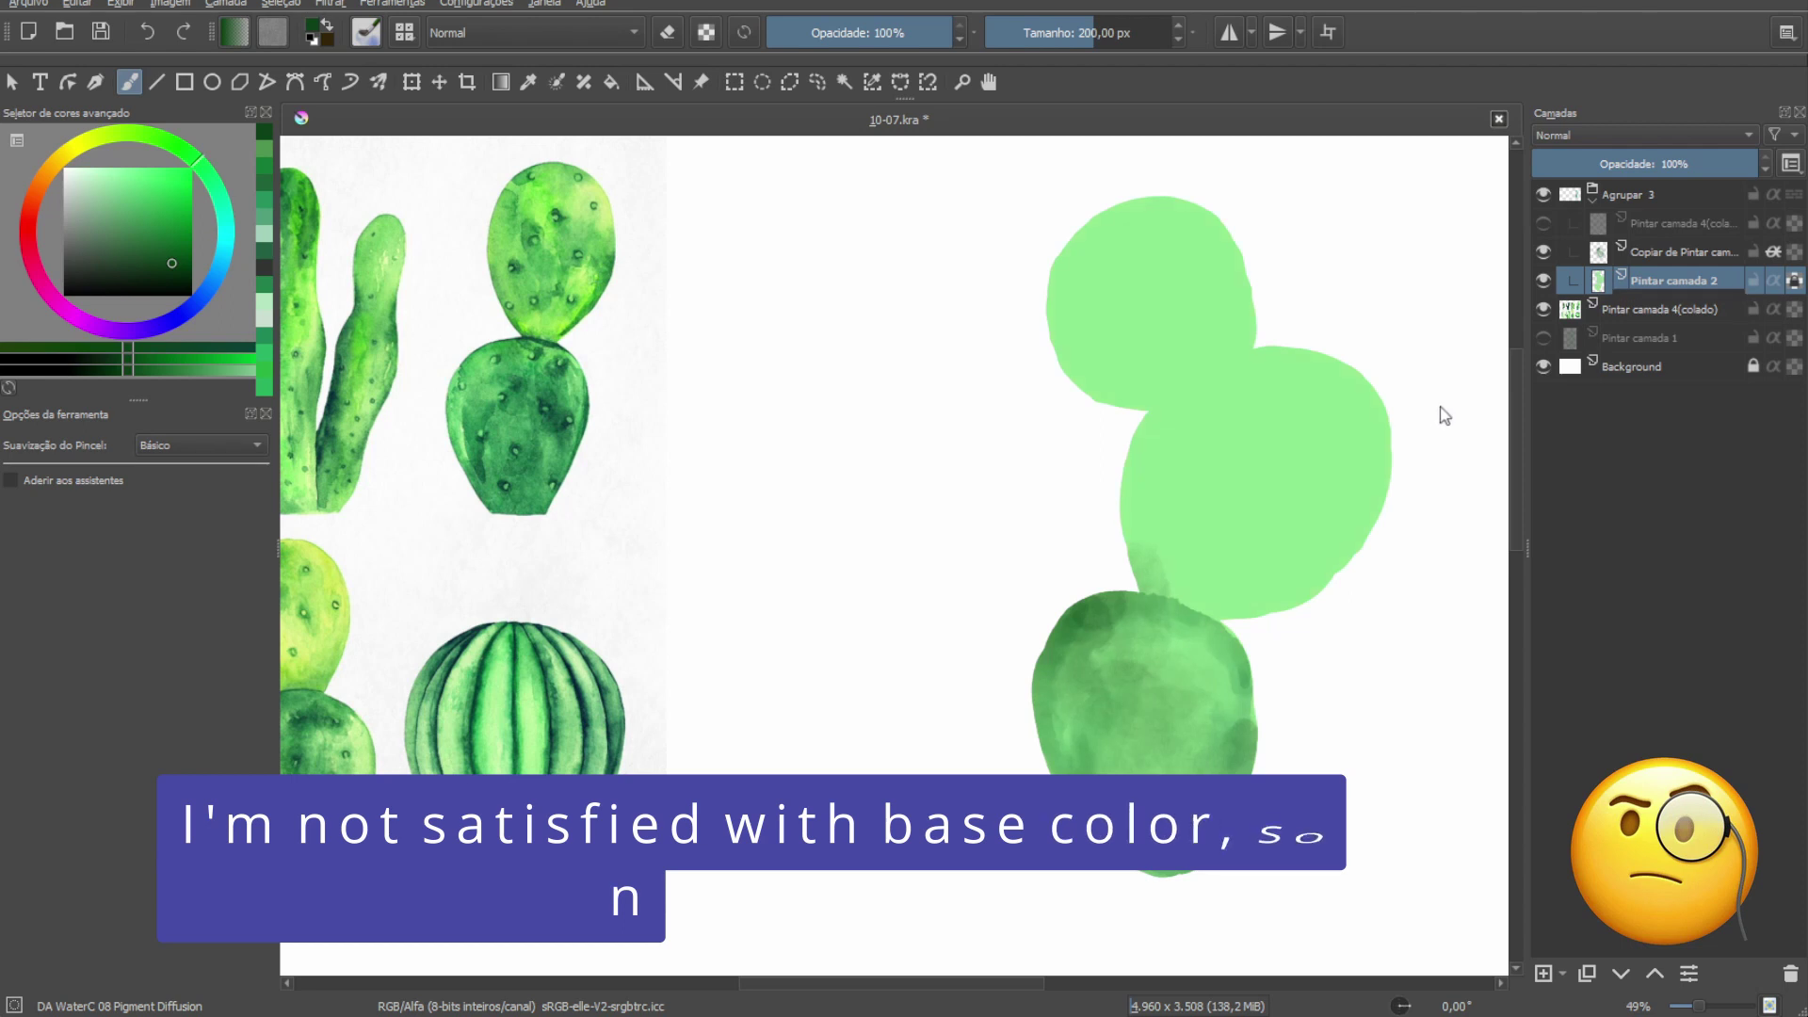
key("shift+BackSpace")
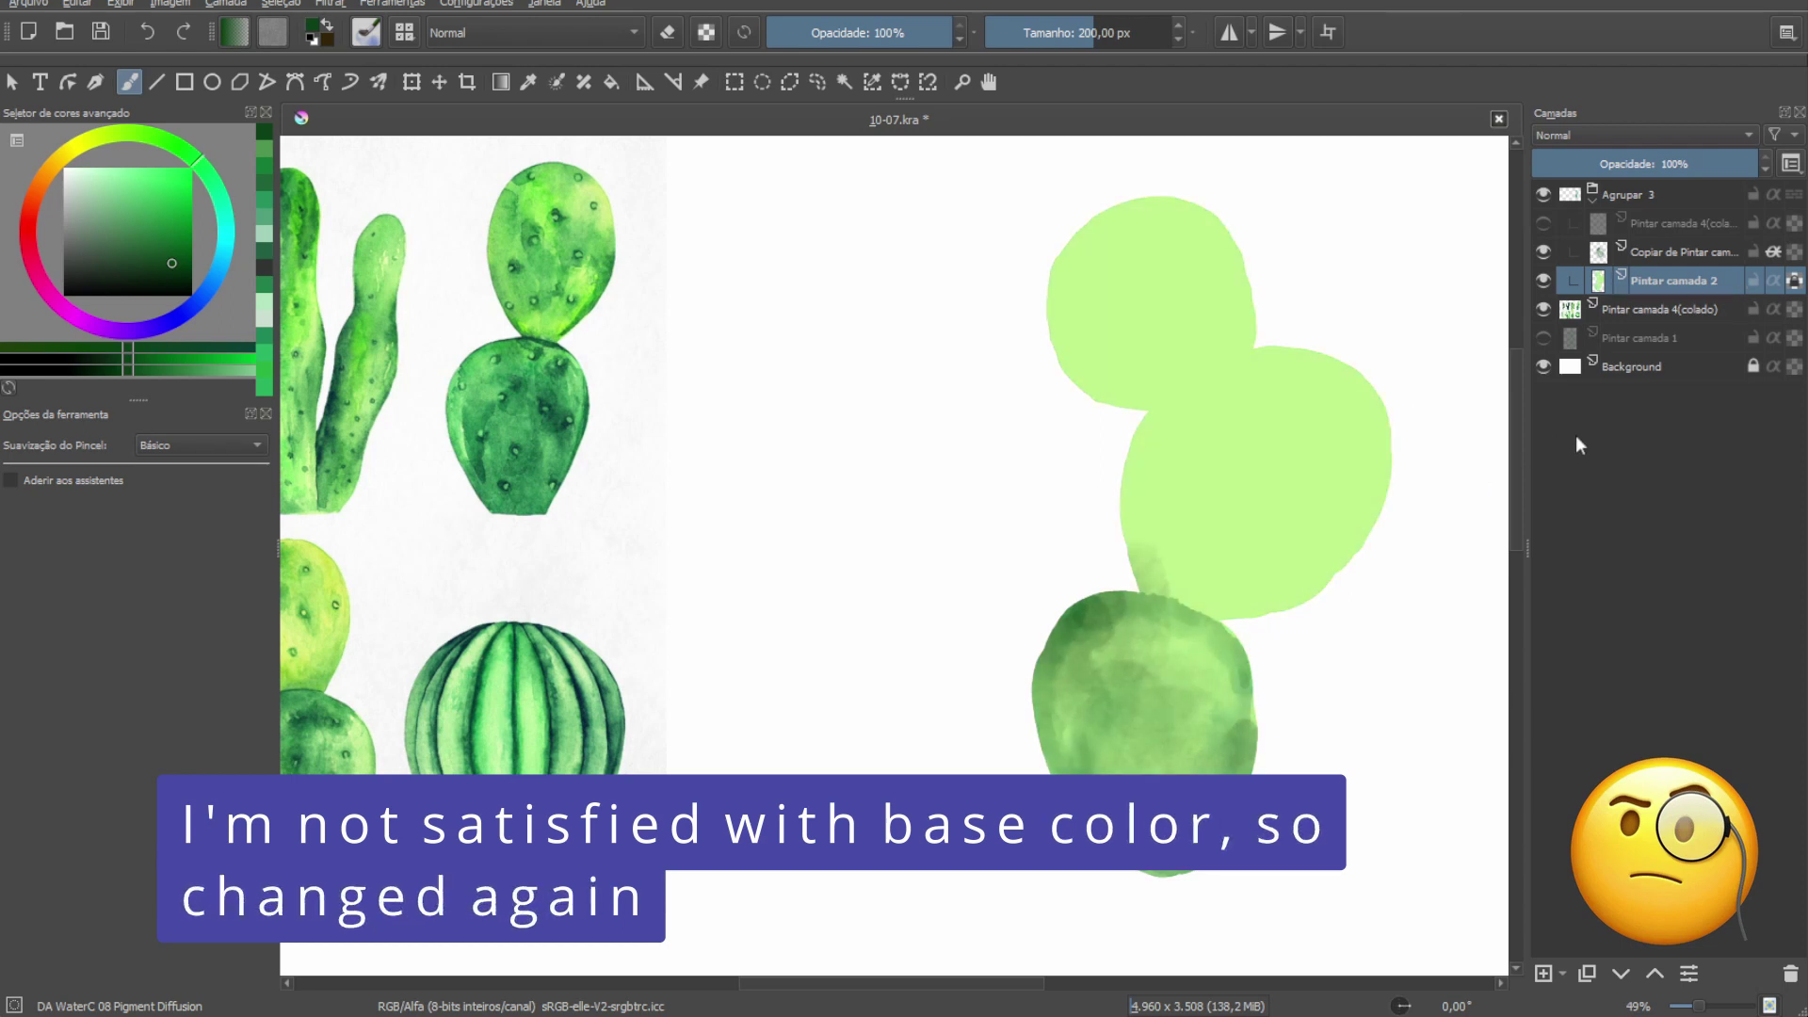
key("Page_Up")
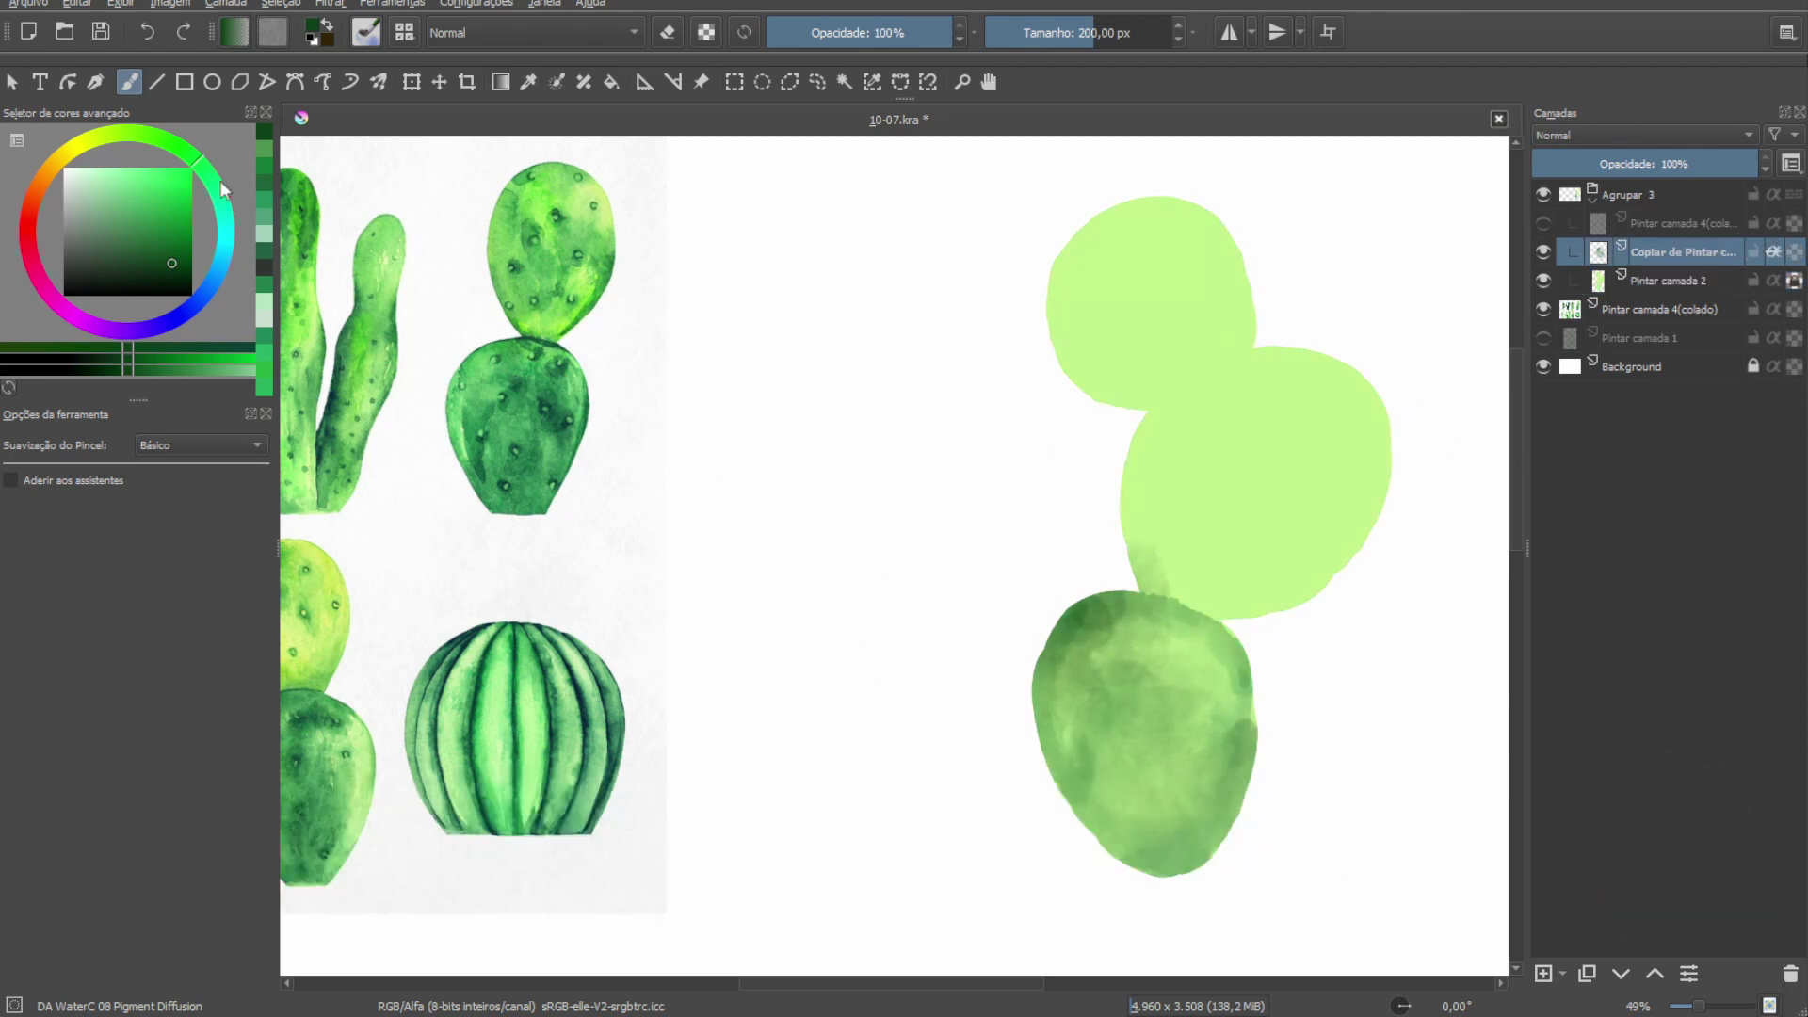
key("slash")
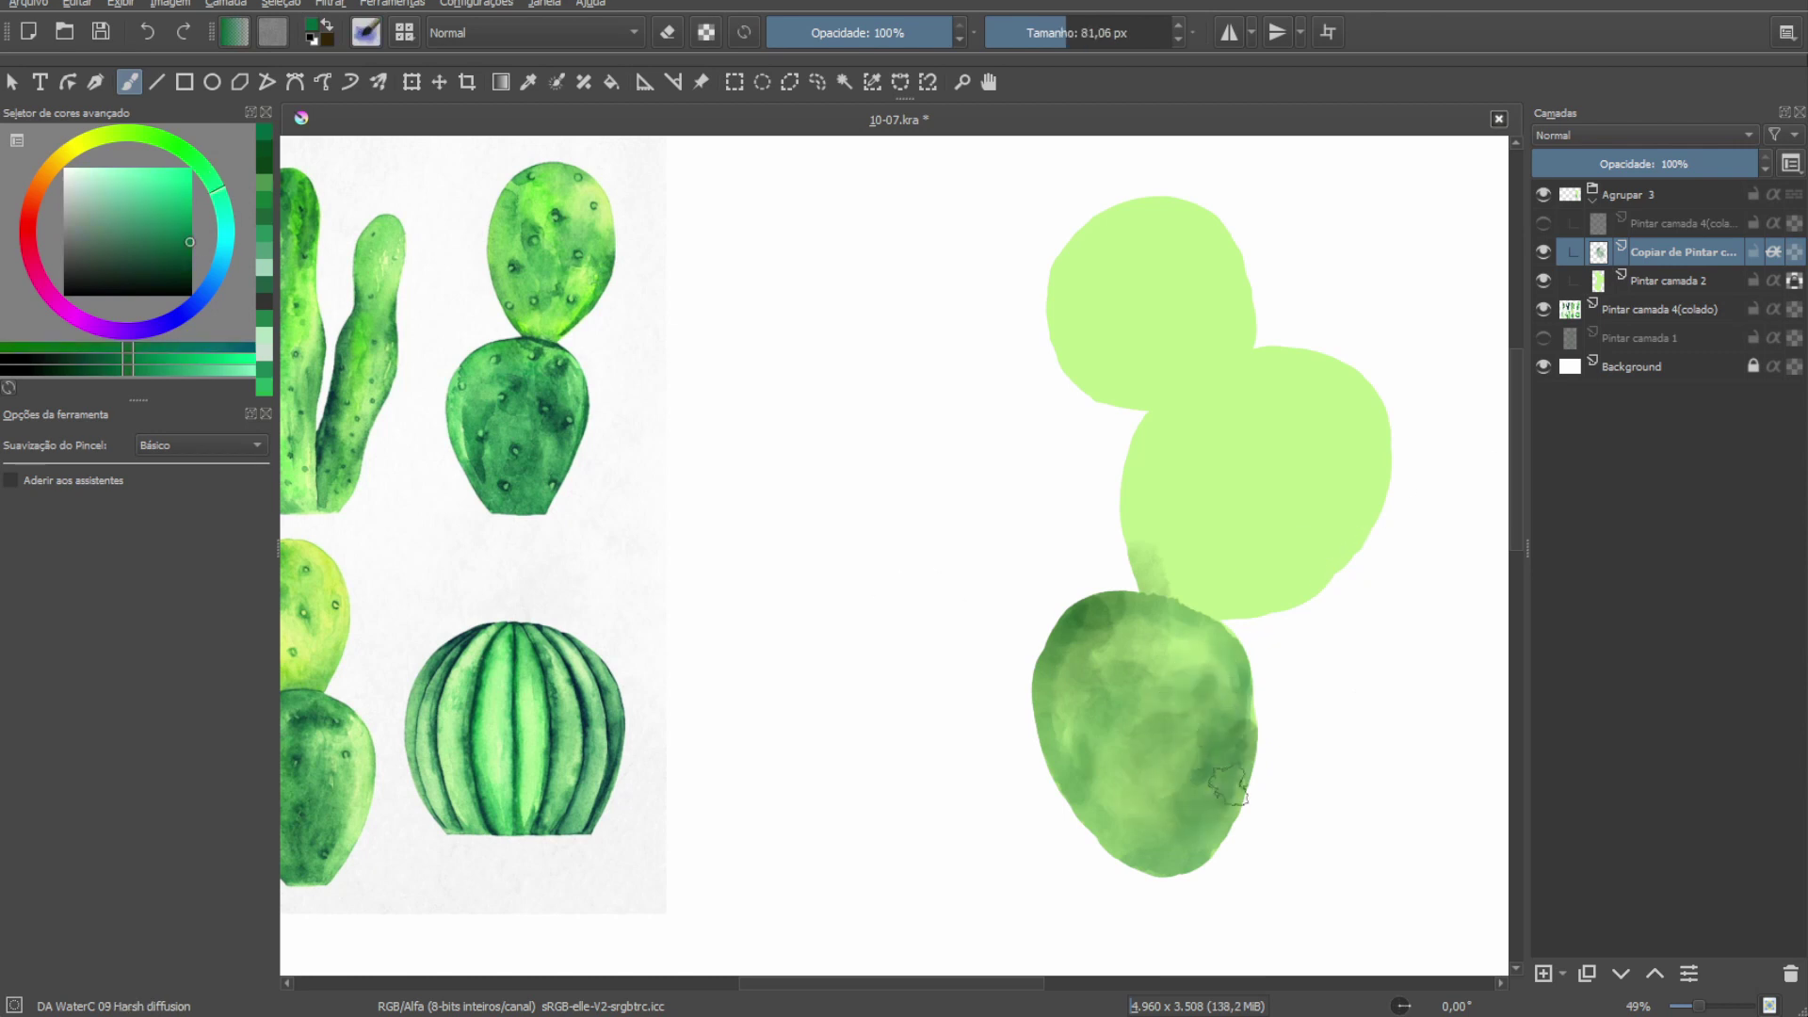
Paint darker green along the lower pad's right side and lower right edge.
left_click(1248, 761, "ctrl")
left_click_drag(1248, 761, 1221, 831)
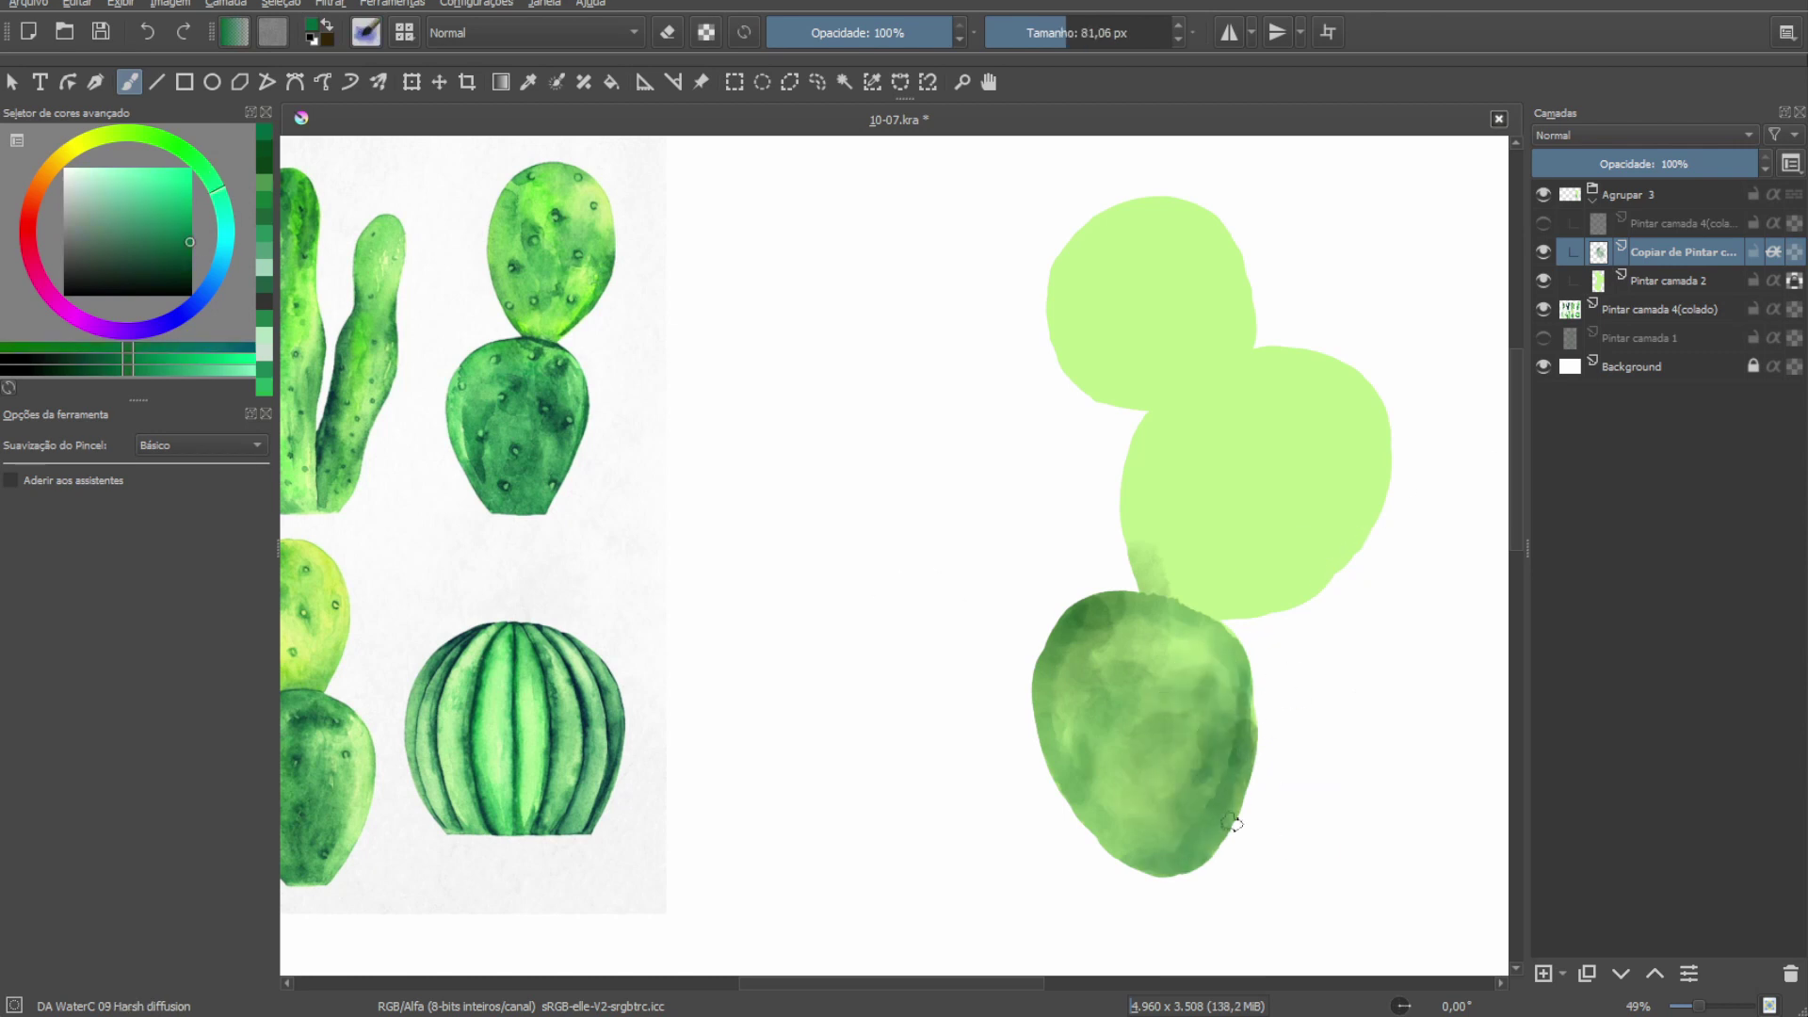
key("period")
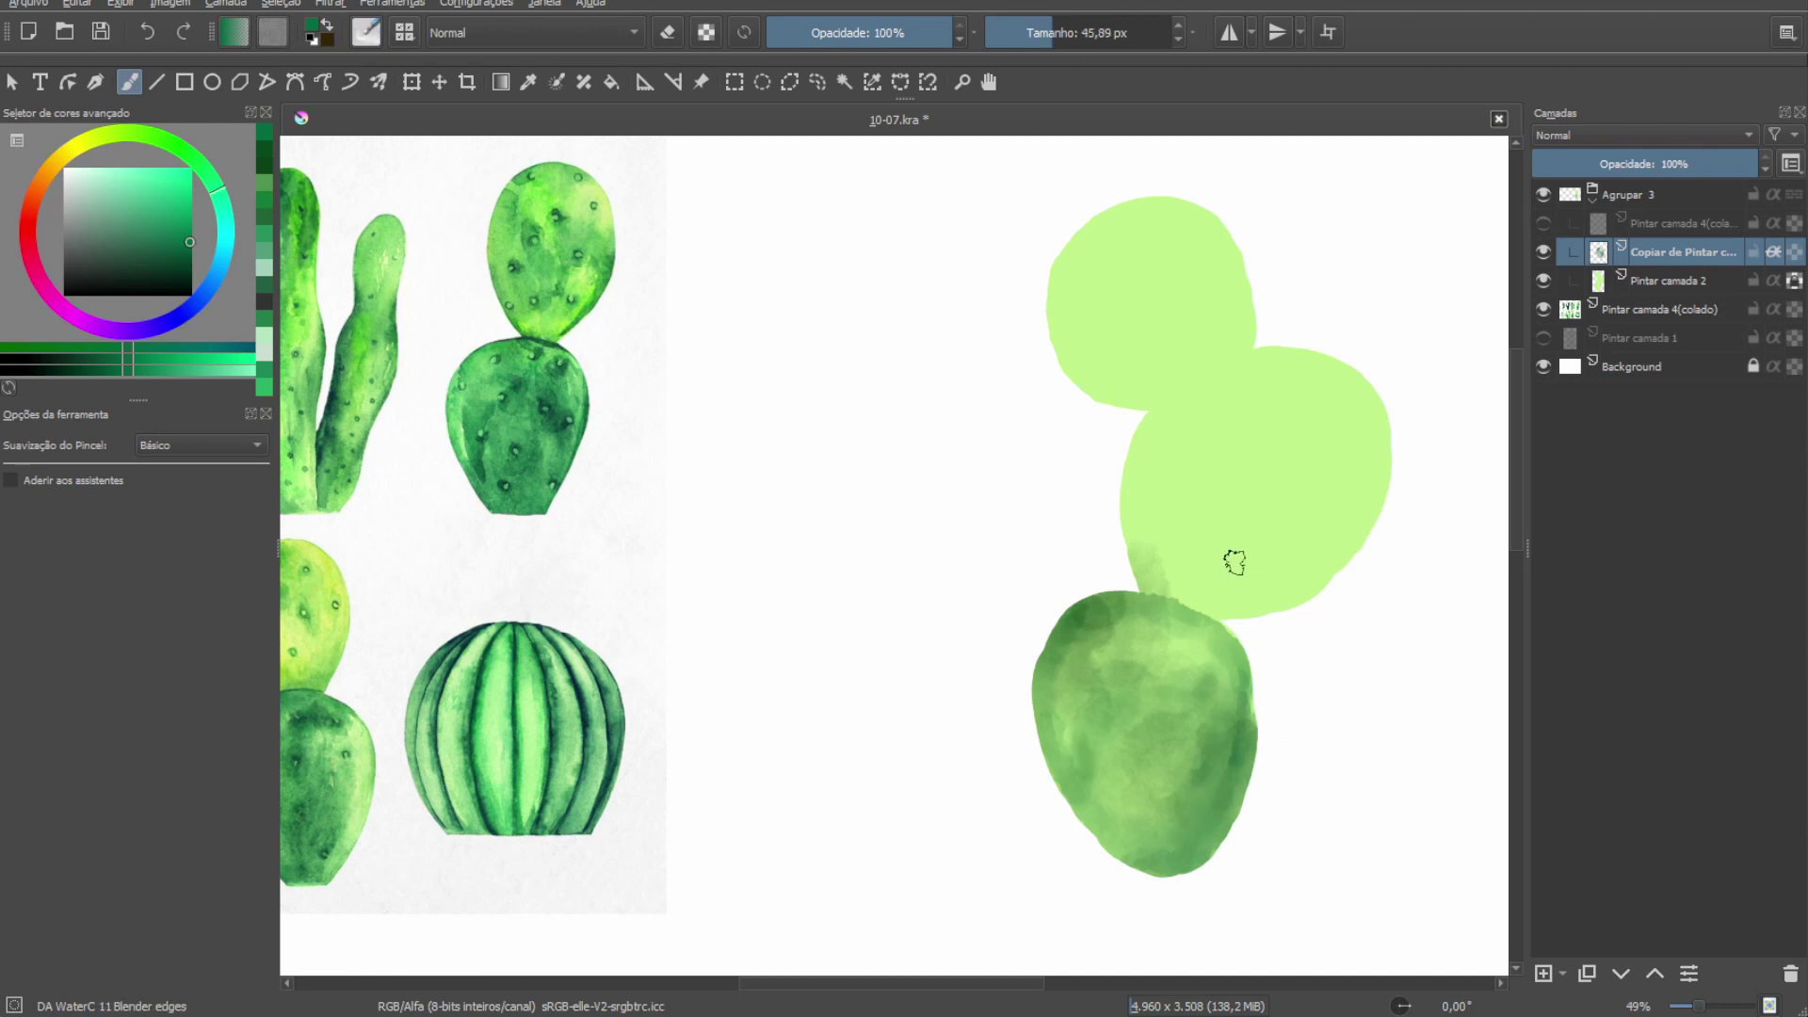
left_click(1334, 548, "ctrl")
key("comma")
mouse_move(1371, 504)
left_mouse_down()
mouse_move(1233, 612)
mouse_move(1372, 504)
mouse_move(1144, 580)
left_mouse_up()
Soften the dark rim of the lower pad and wash darker green across the middle pad's top.
left_click(417, 306, "ctrl")
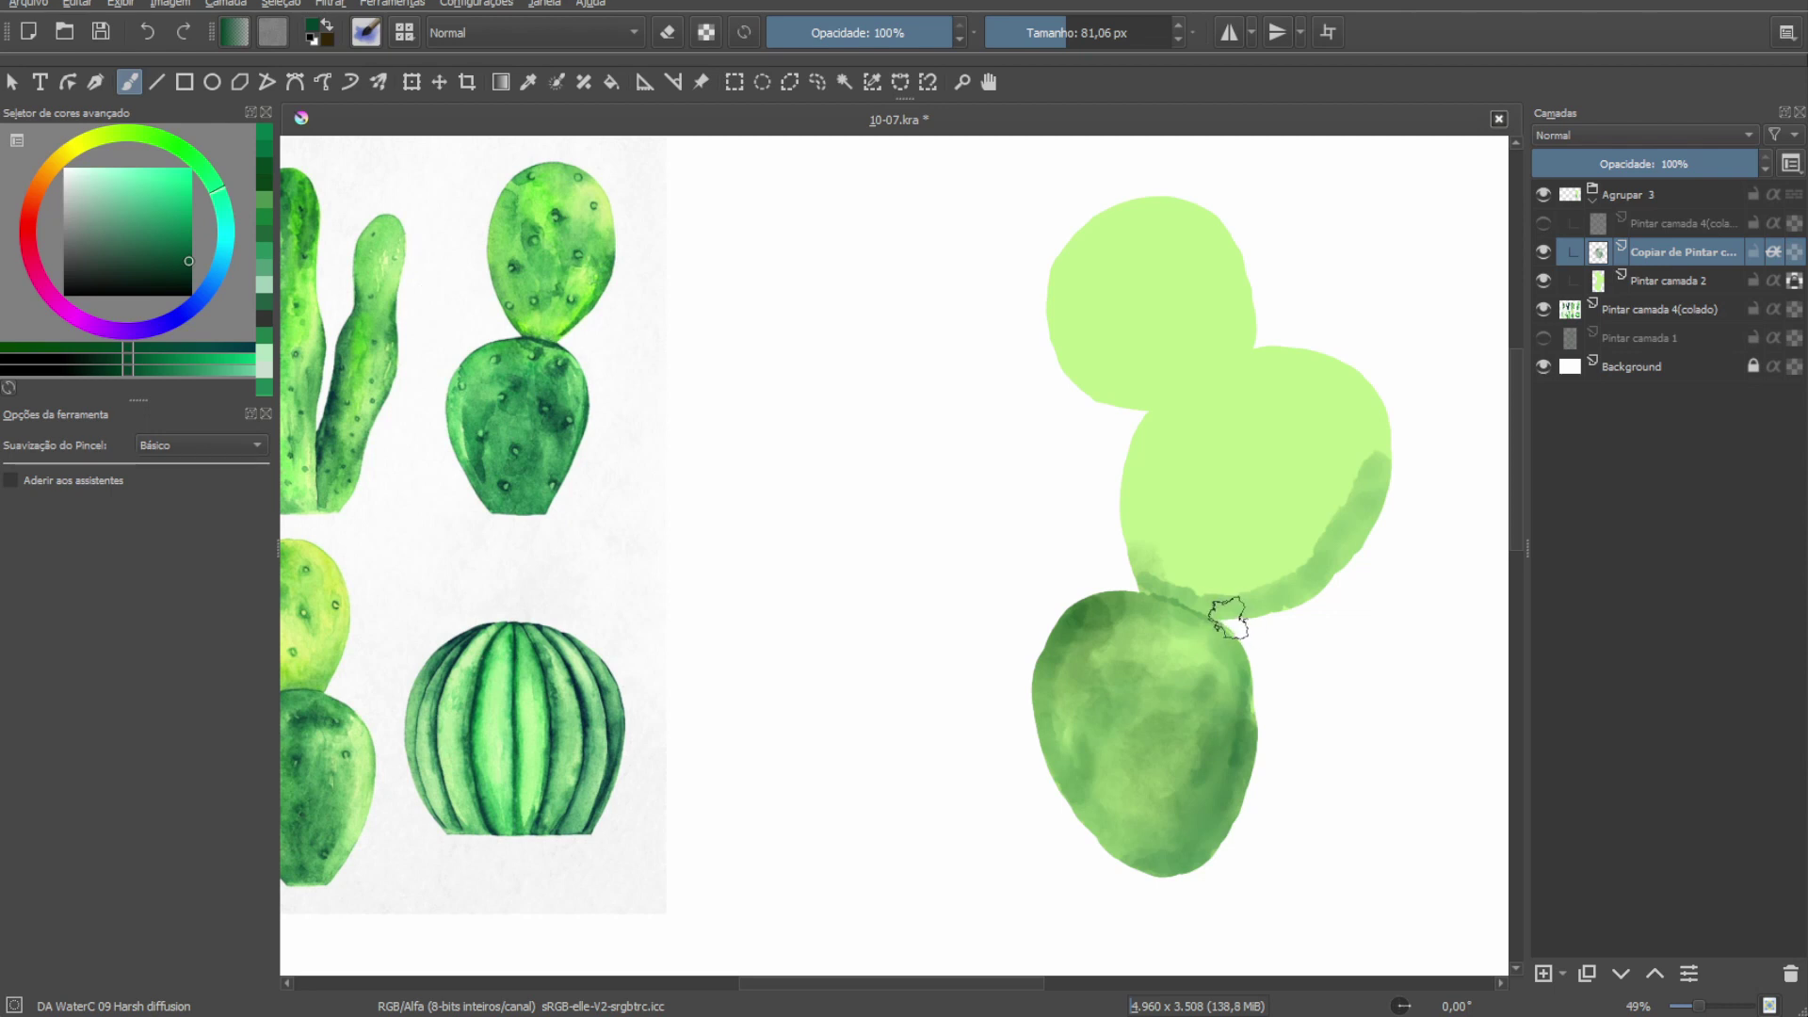
key("period")
left_click_drag(1195, 569, 1338, 528)
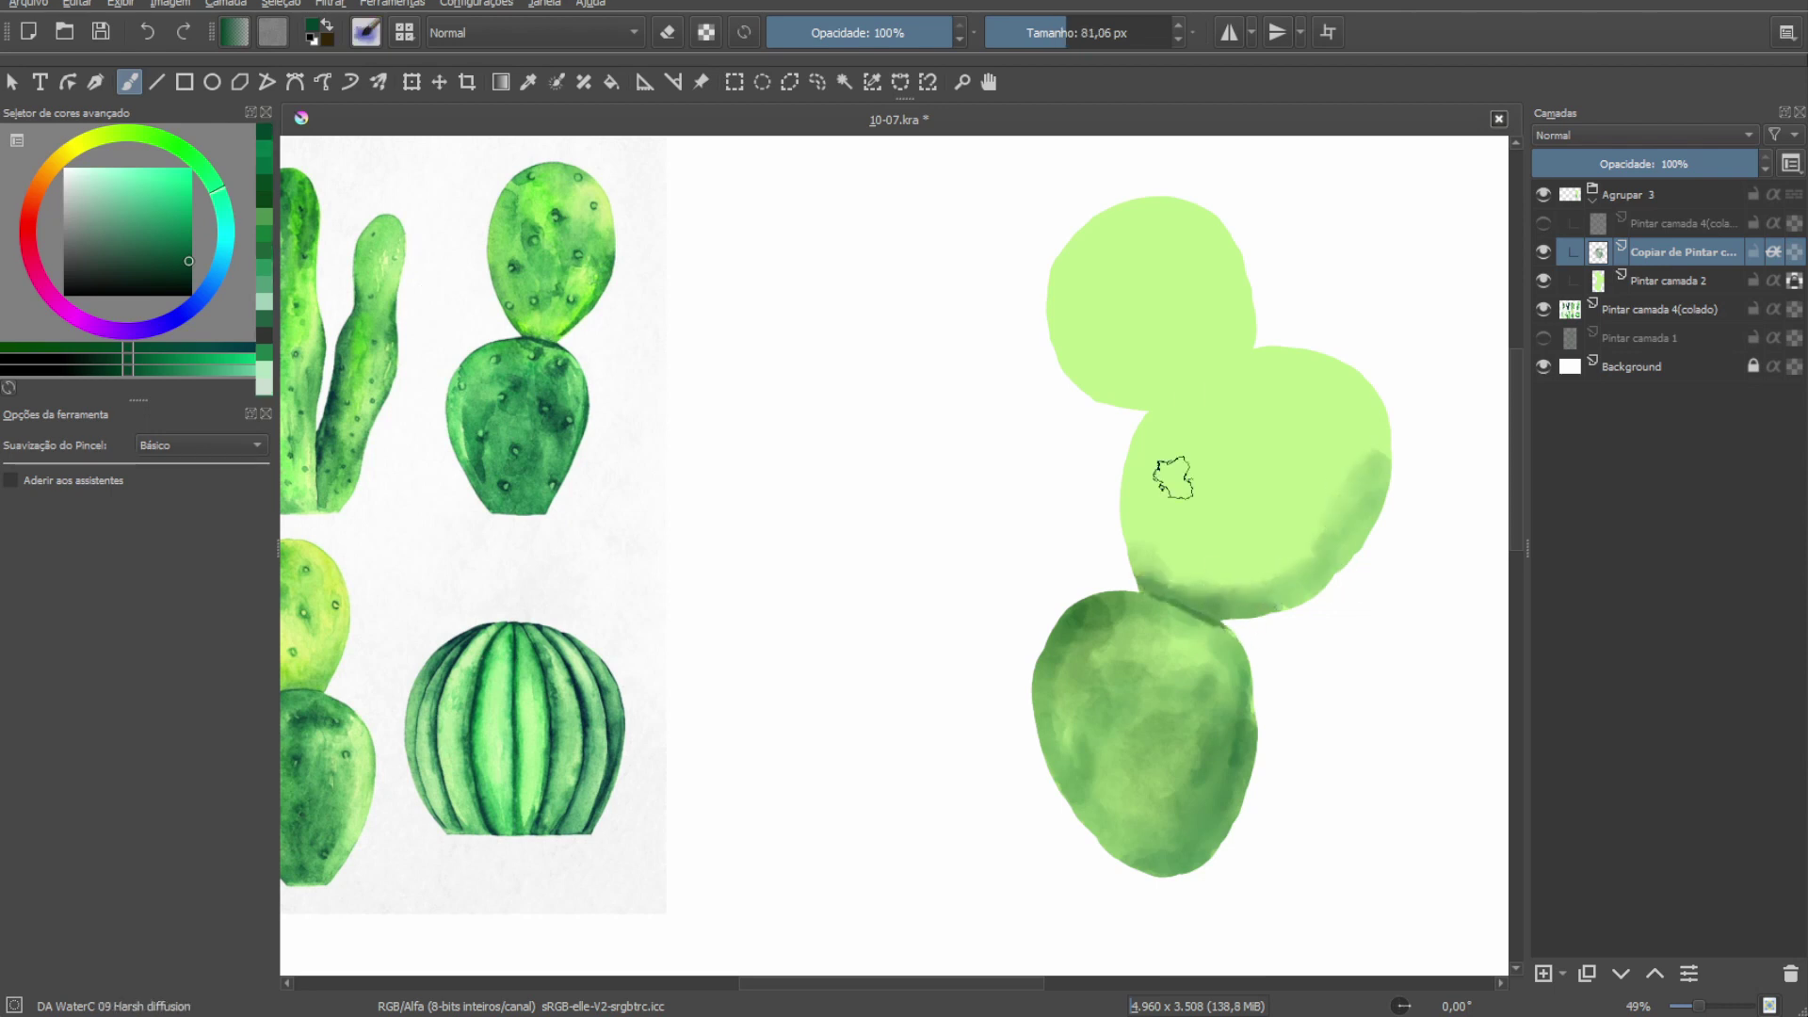
key("comma")
left_click(1213, 421, "ctrl")
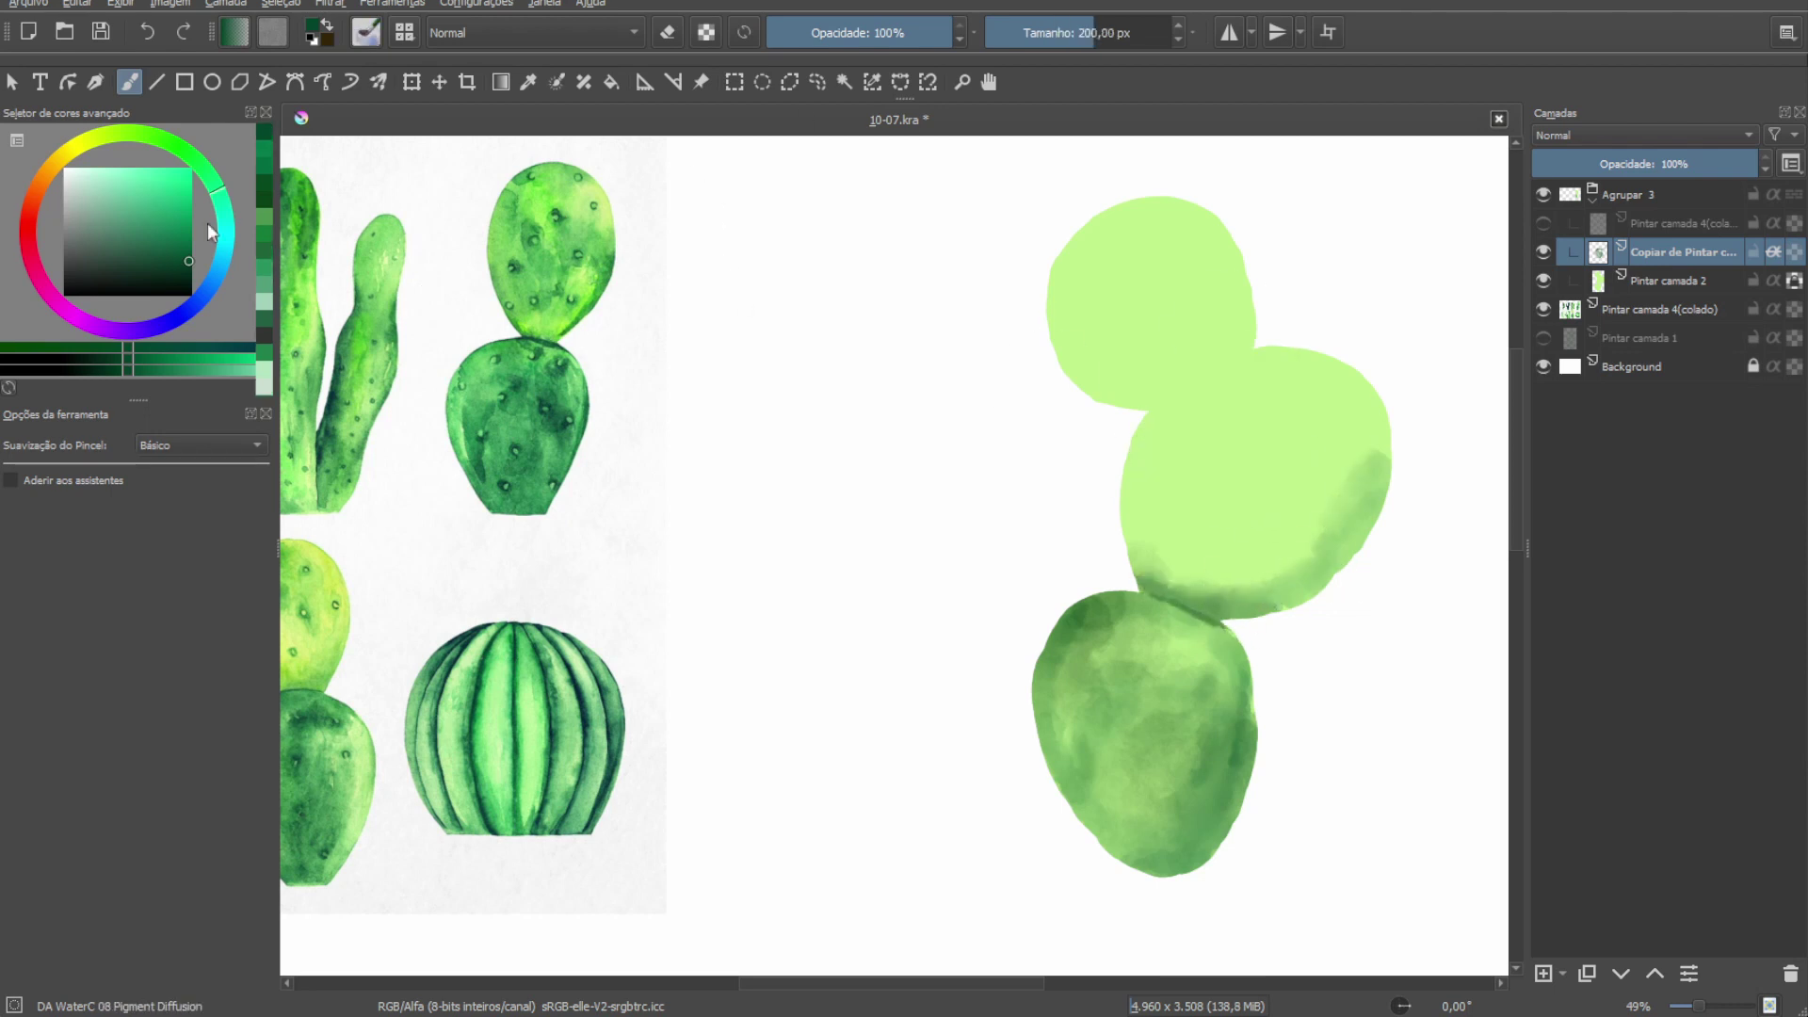
mouse_move(1168, 429)
left_mouse_down()
mouse_move(1232, 383)
mouse_move(1239, 477)
left_mouse_up()
Brush darker washes over the pads, the top-middle junction and the middle pad's right side.
left_click_drag(1159, 235, 1050, 291)
mouse_move(1130, 659)
left_mouse_down()
mouse_move(1178, 658)
mouse_move(1262, 794)
left_mouse_up()
left_click_drag(1325, 375, 1263, 375)
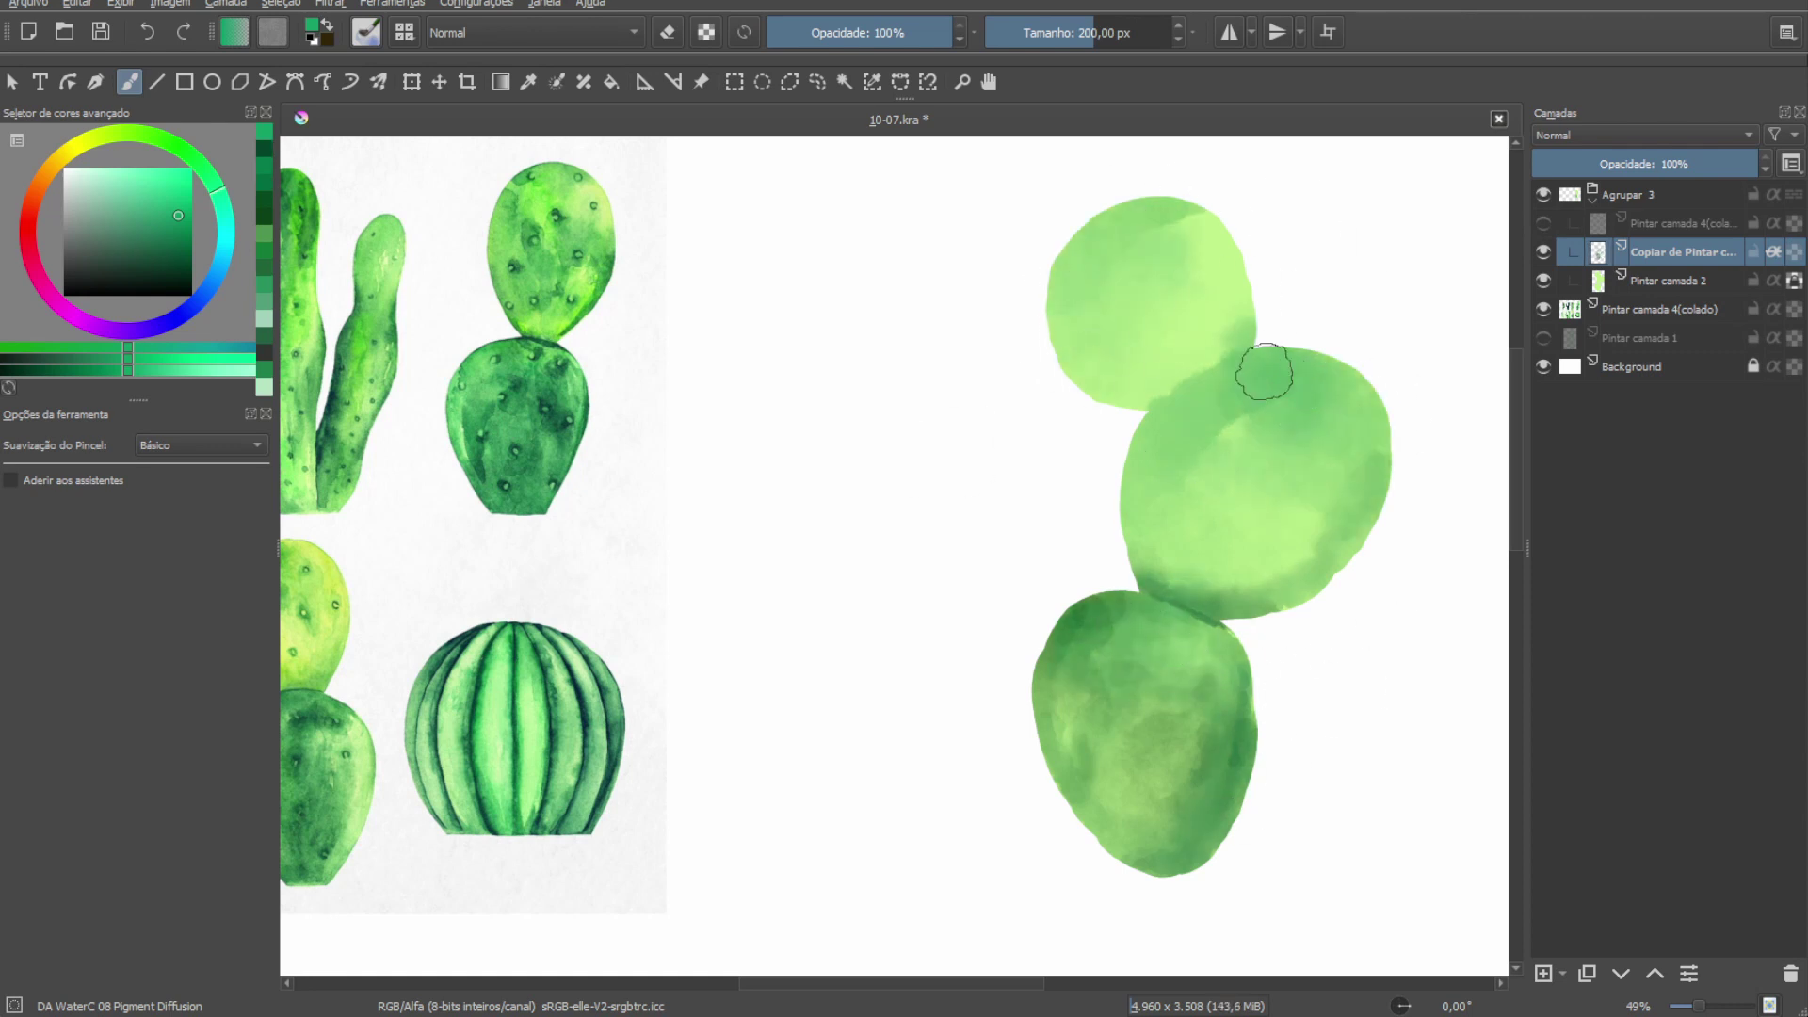
left_click(1263, 375, "ctrl")
mouse_move(1144, 405)
left_mouse_down()
mouse_move(1246, 327)
mouse_move(1253, 254)
left_mouse_up()
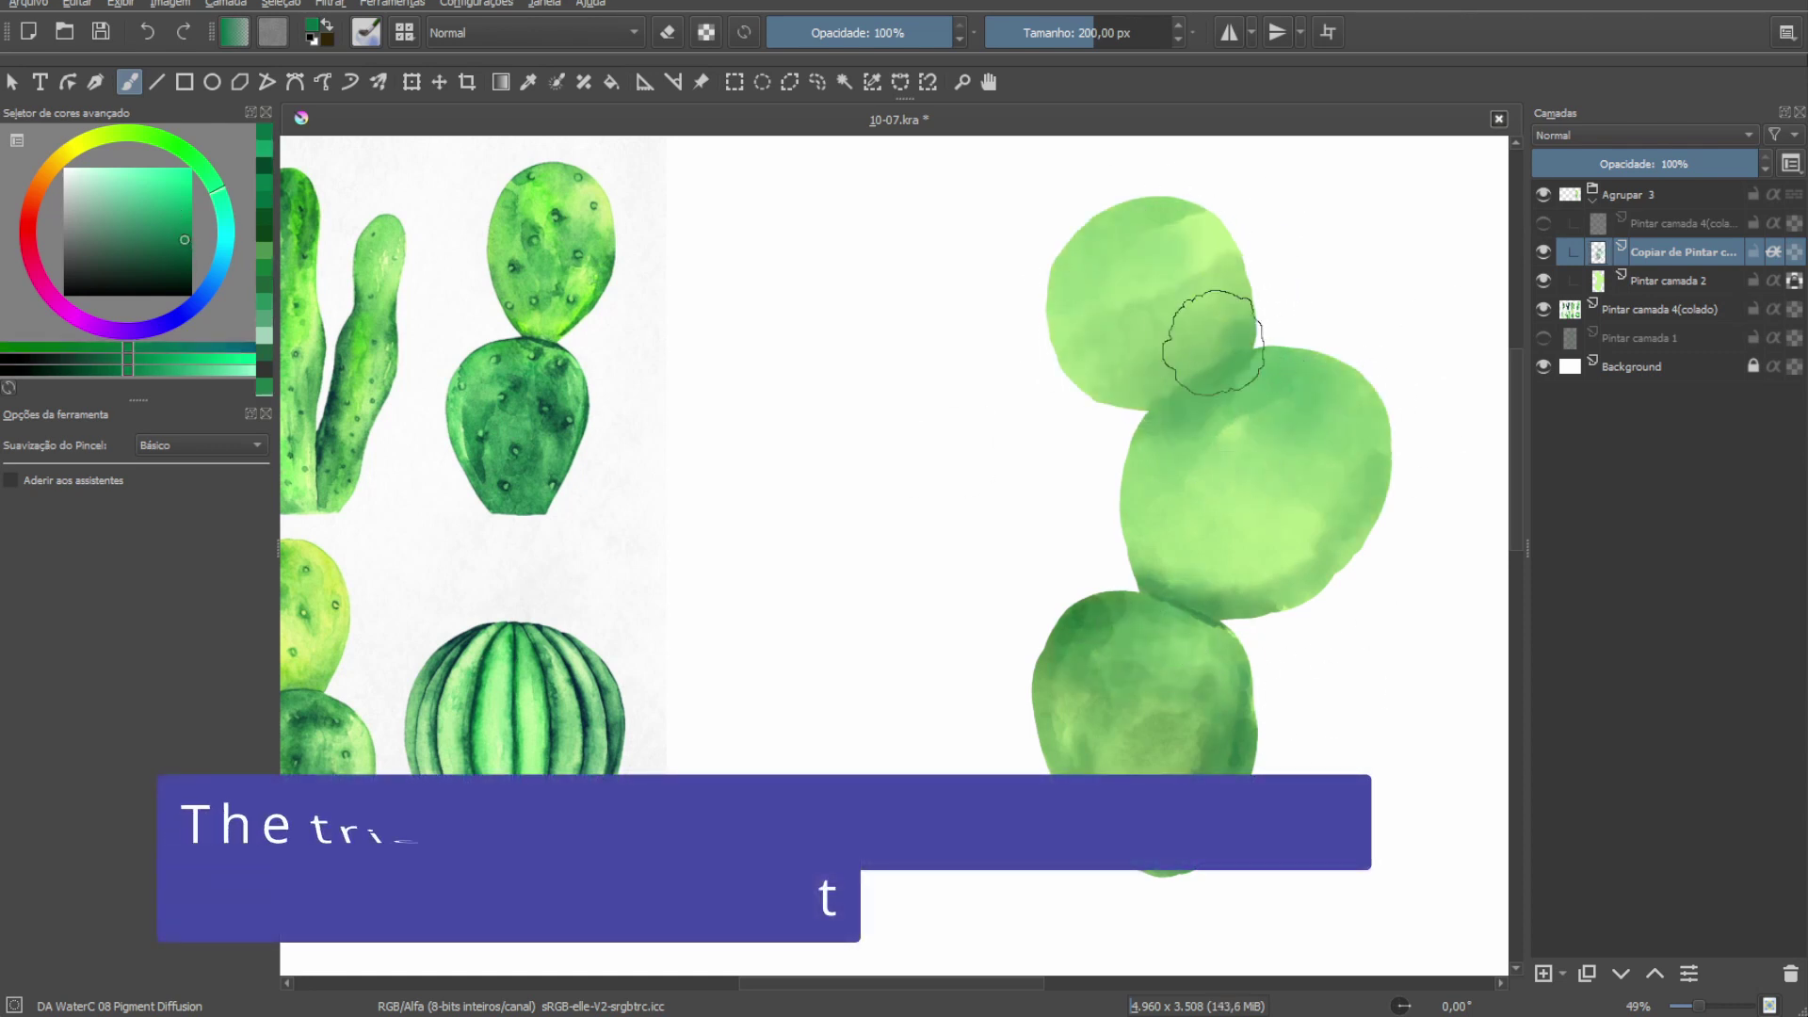
mouse_move(1374, 533)
left_mouse_down()
mouse_move(1271, 565)
mouse_move(1324, 544)
left_mouse_up()
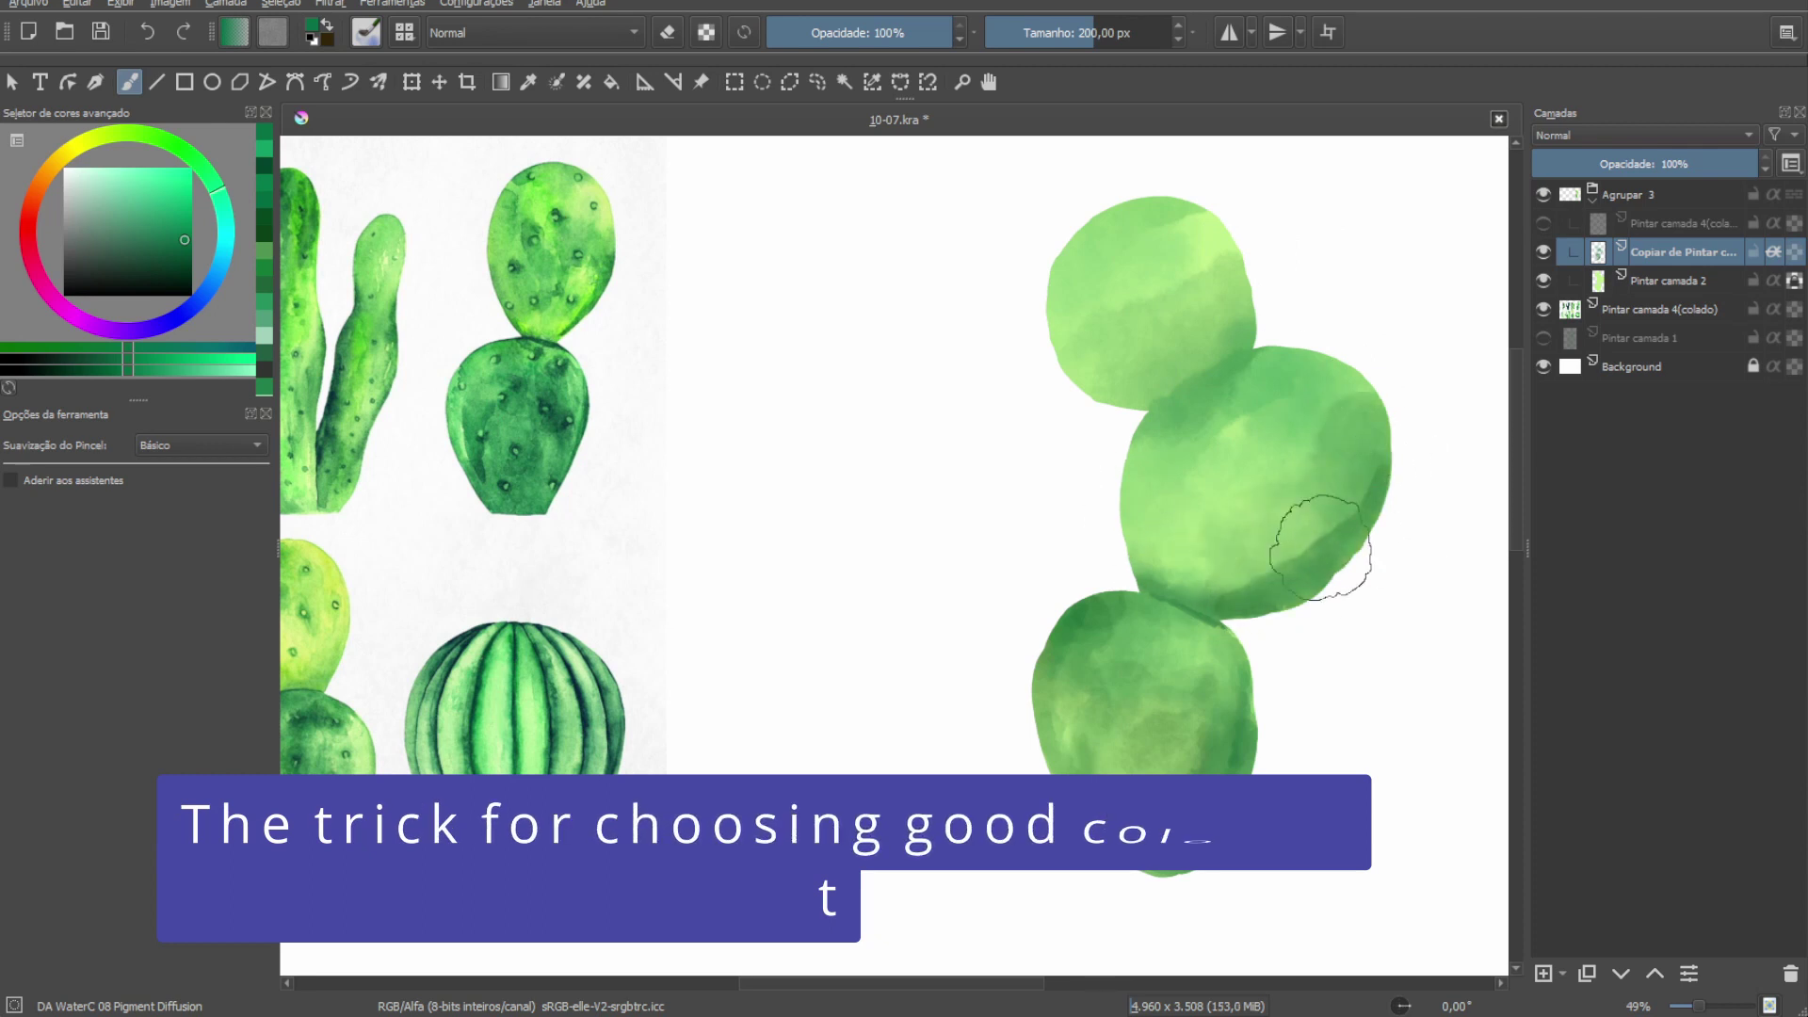
Shade the right and lower edges of the middle and bottom pads.
key("slash")
key("slash")
mouse_move(1332, 477)
left_mouse_down()
mouse_move(1357, 468)
mouse_move(1191, 594)
left_mouse_up()
key("slash")
left_click_drag(1275, 738, 1158, 868)
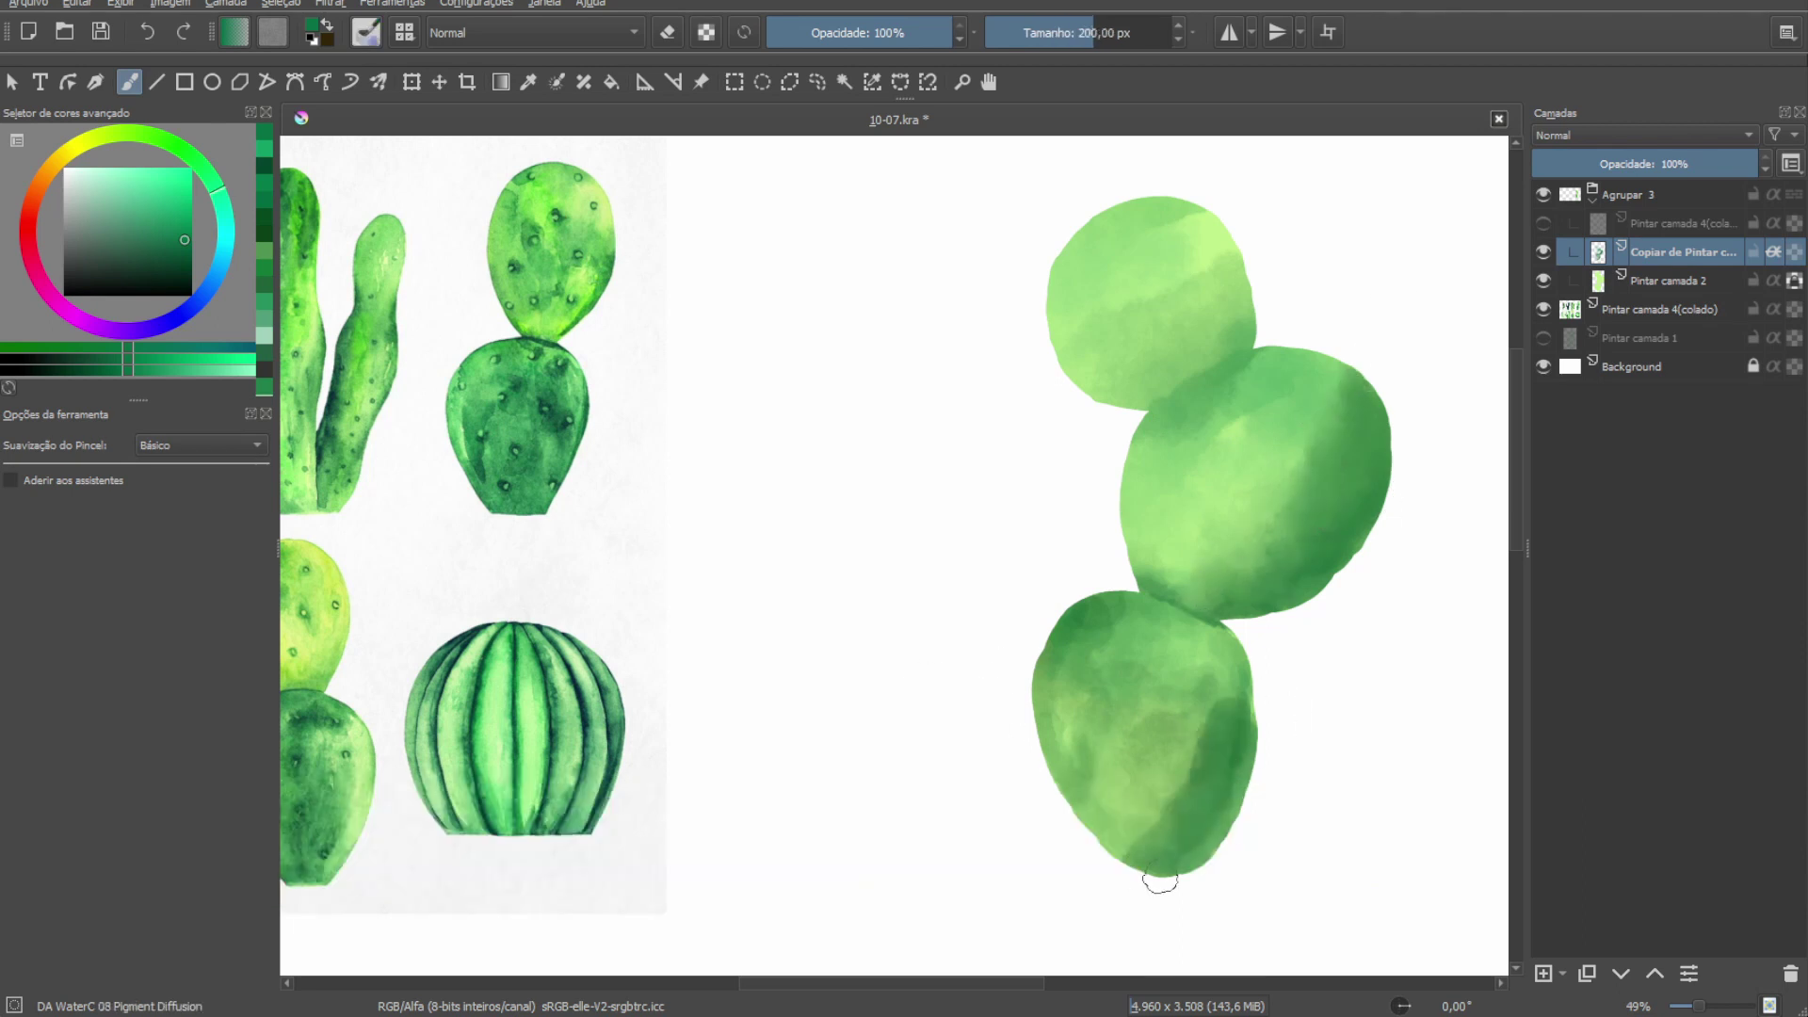
left_click_drag(1344, 594, 1358, 597)
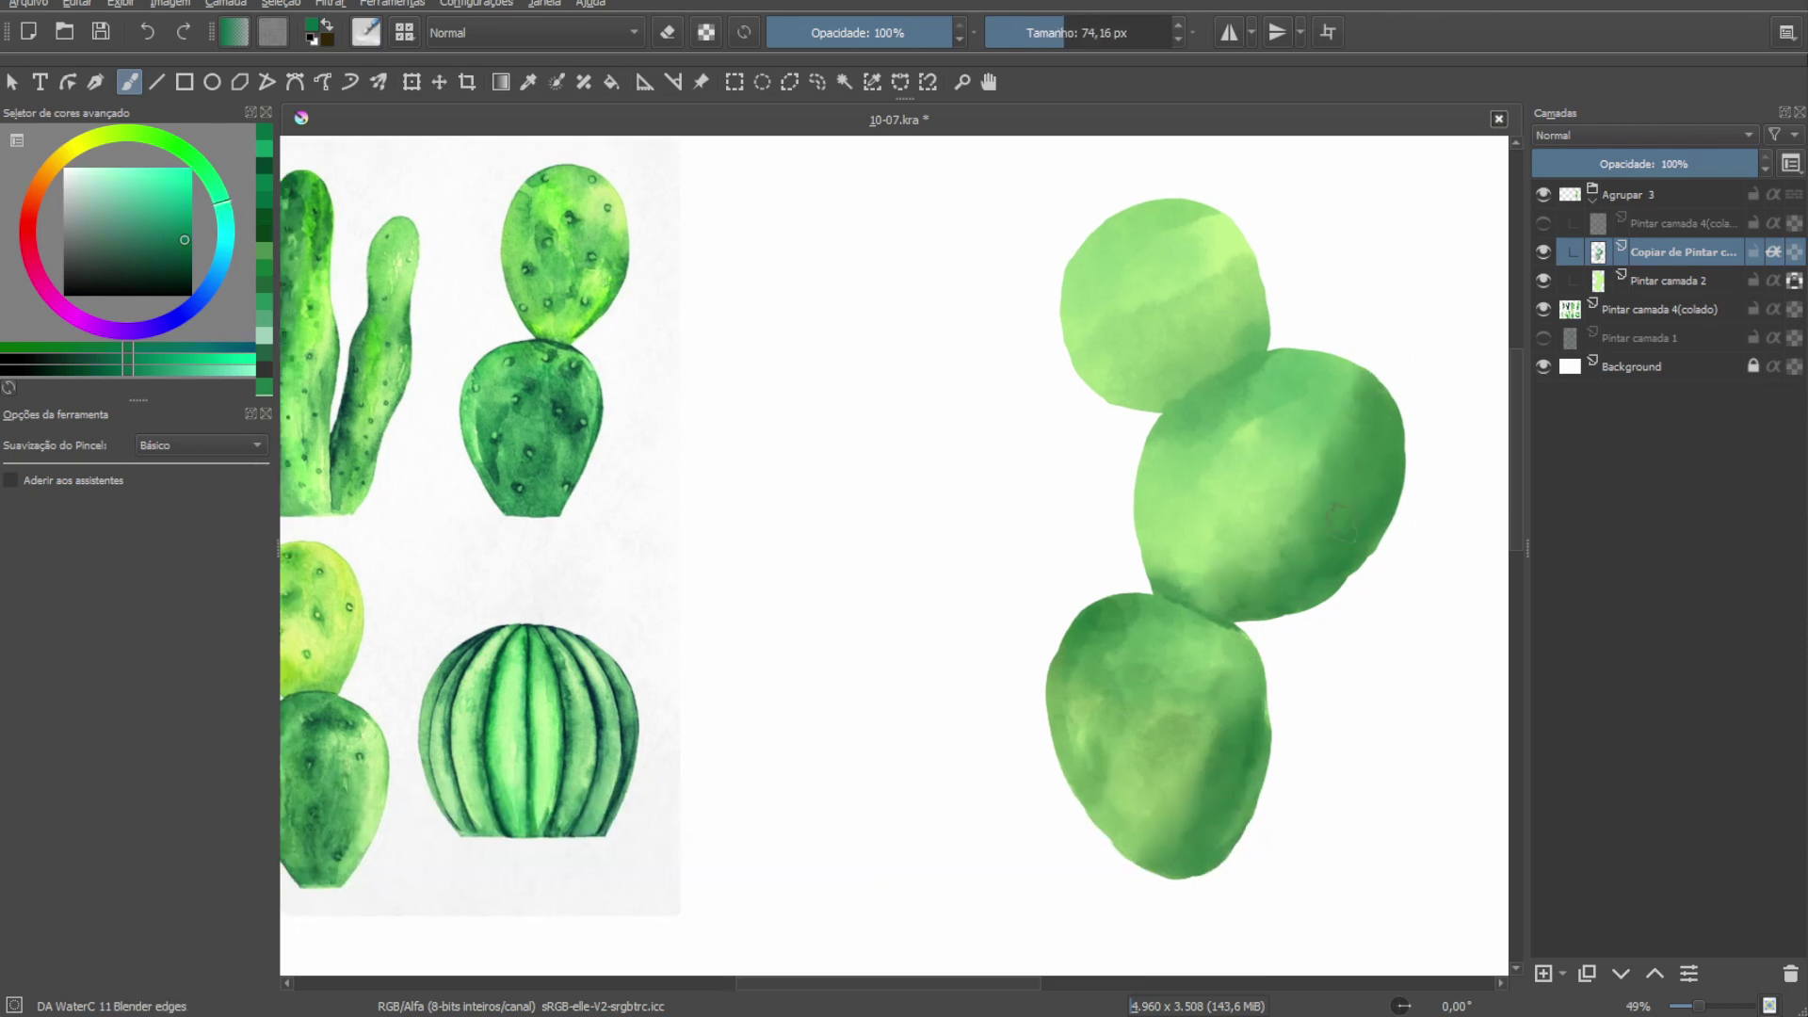
key("slash")
Paint a teal stroke on the upper pad and blend it in with Blender edges.
left_click(1215, 283, "ctrl")
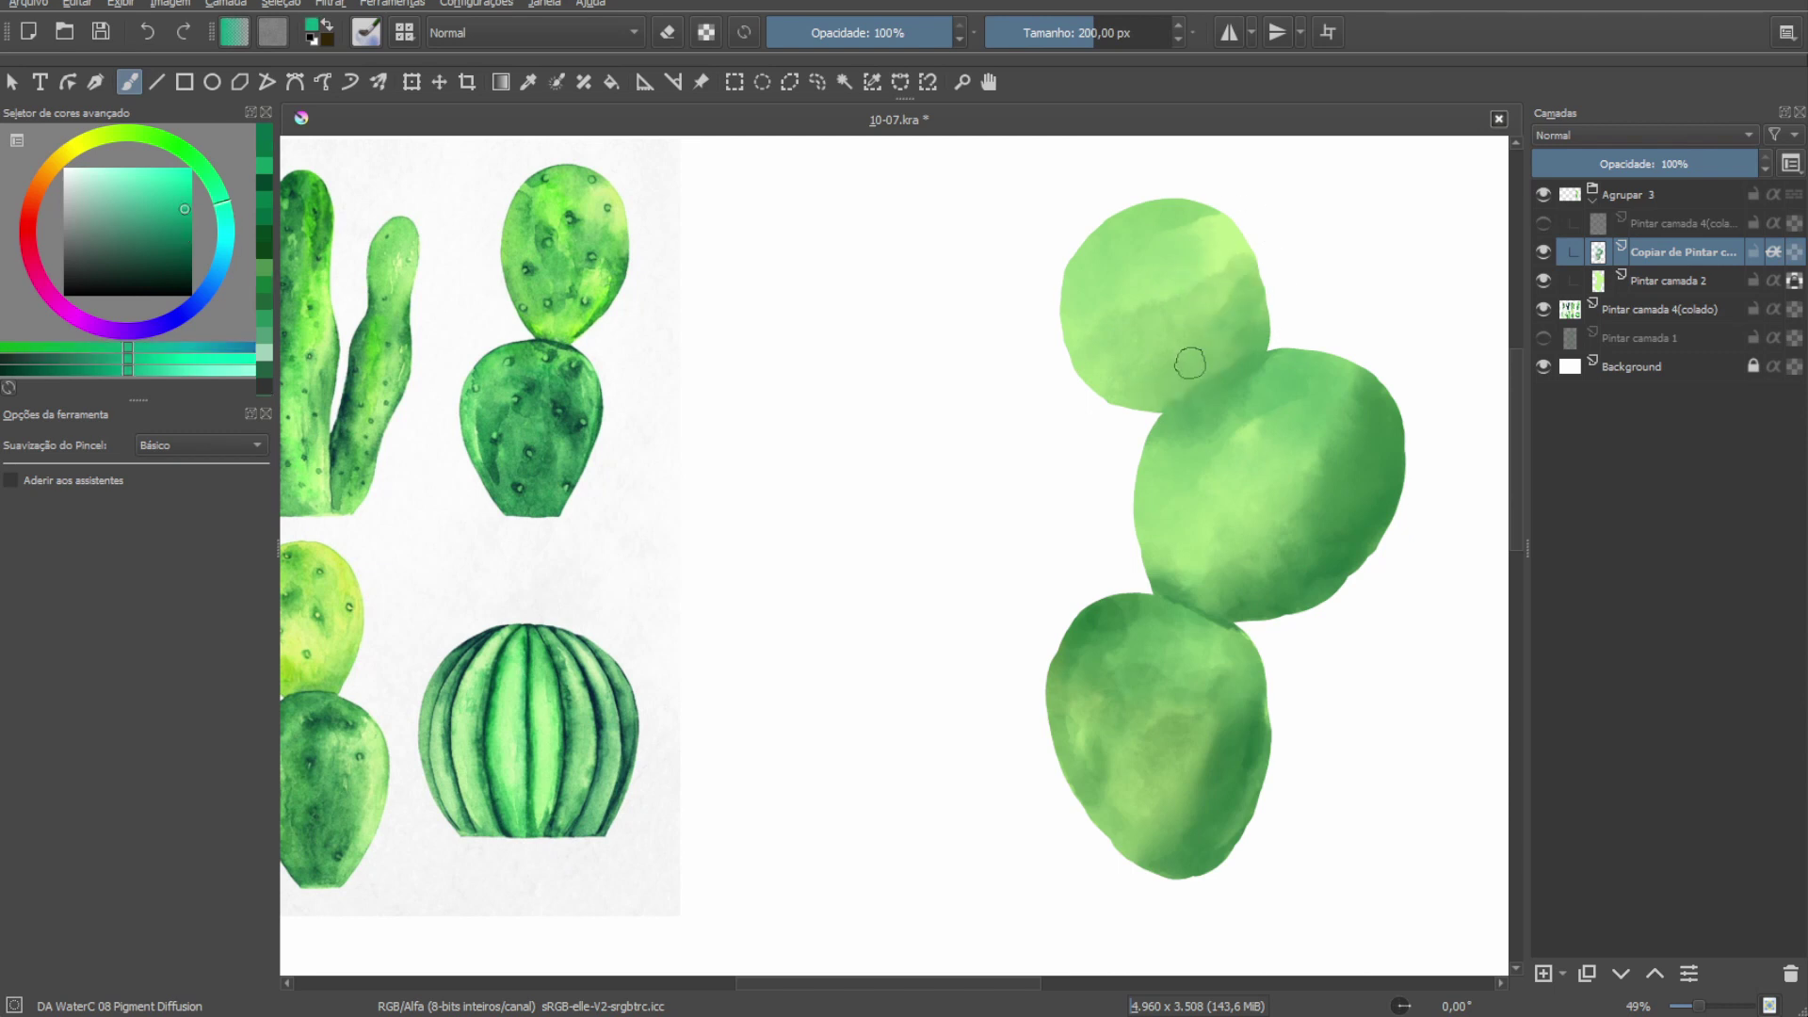
left_click_drag(1207, 331, 1215, 349)
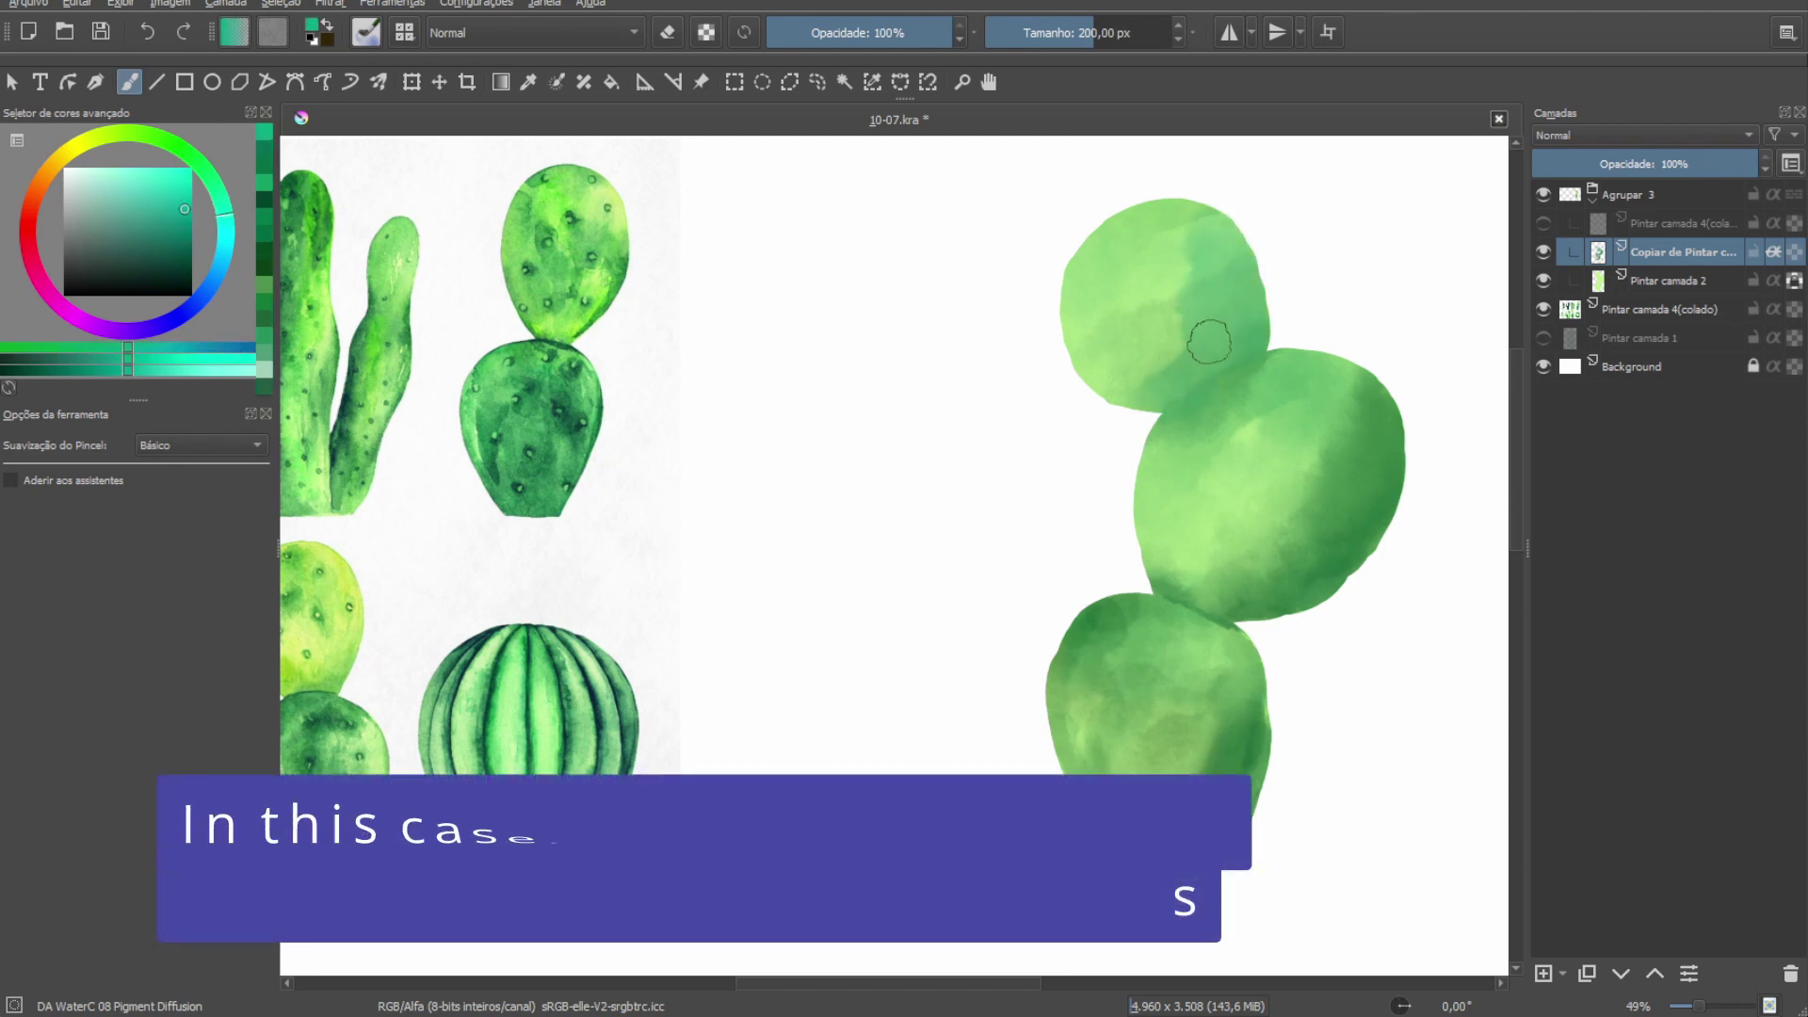
left_click(1262, 316, "ctrl")
key("slash")
left_click_drag(1199, 274, 1283, 372)
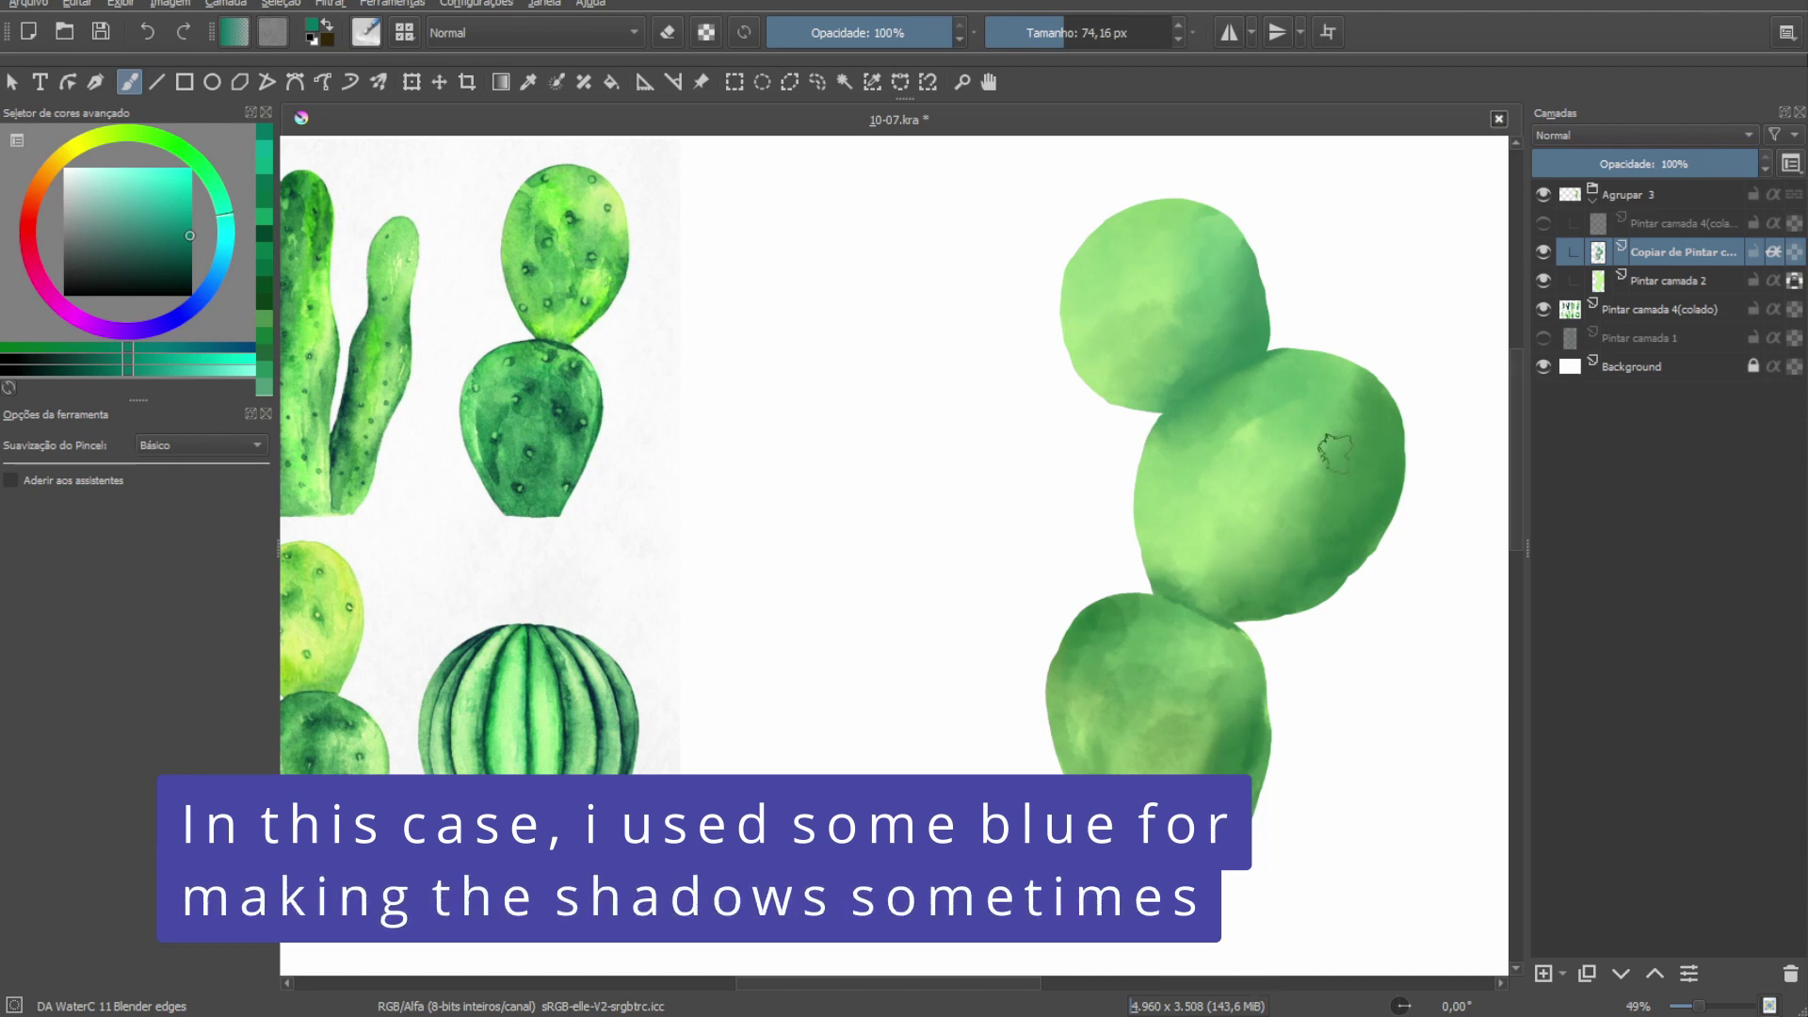
left_click_drag(224, 226, 226, 253)
On a new layer, shade the lower-right sides of the middle and bottom pads blue-green.
key("Insert")
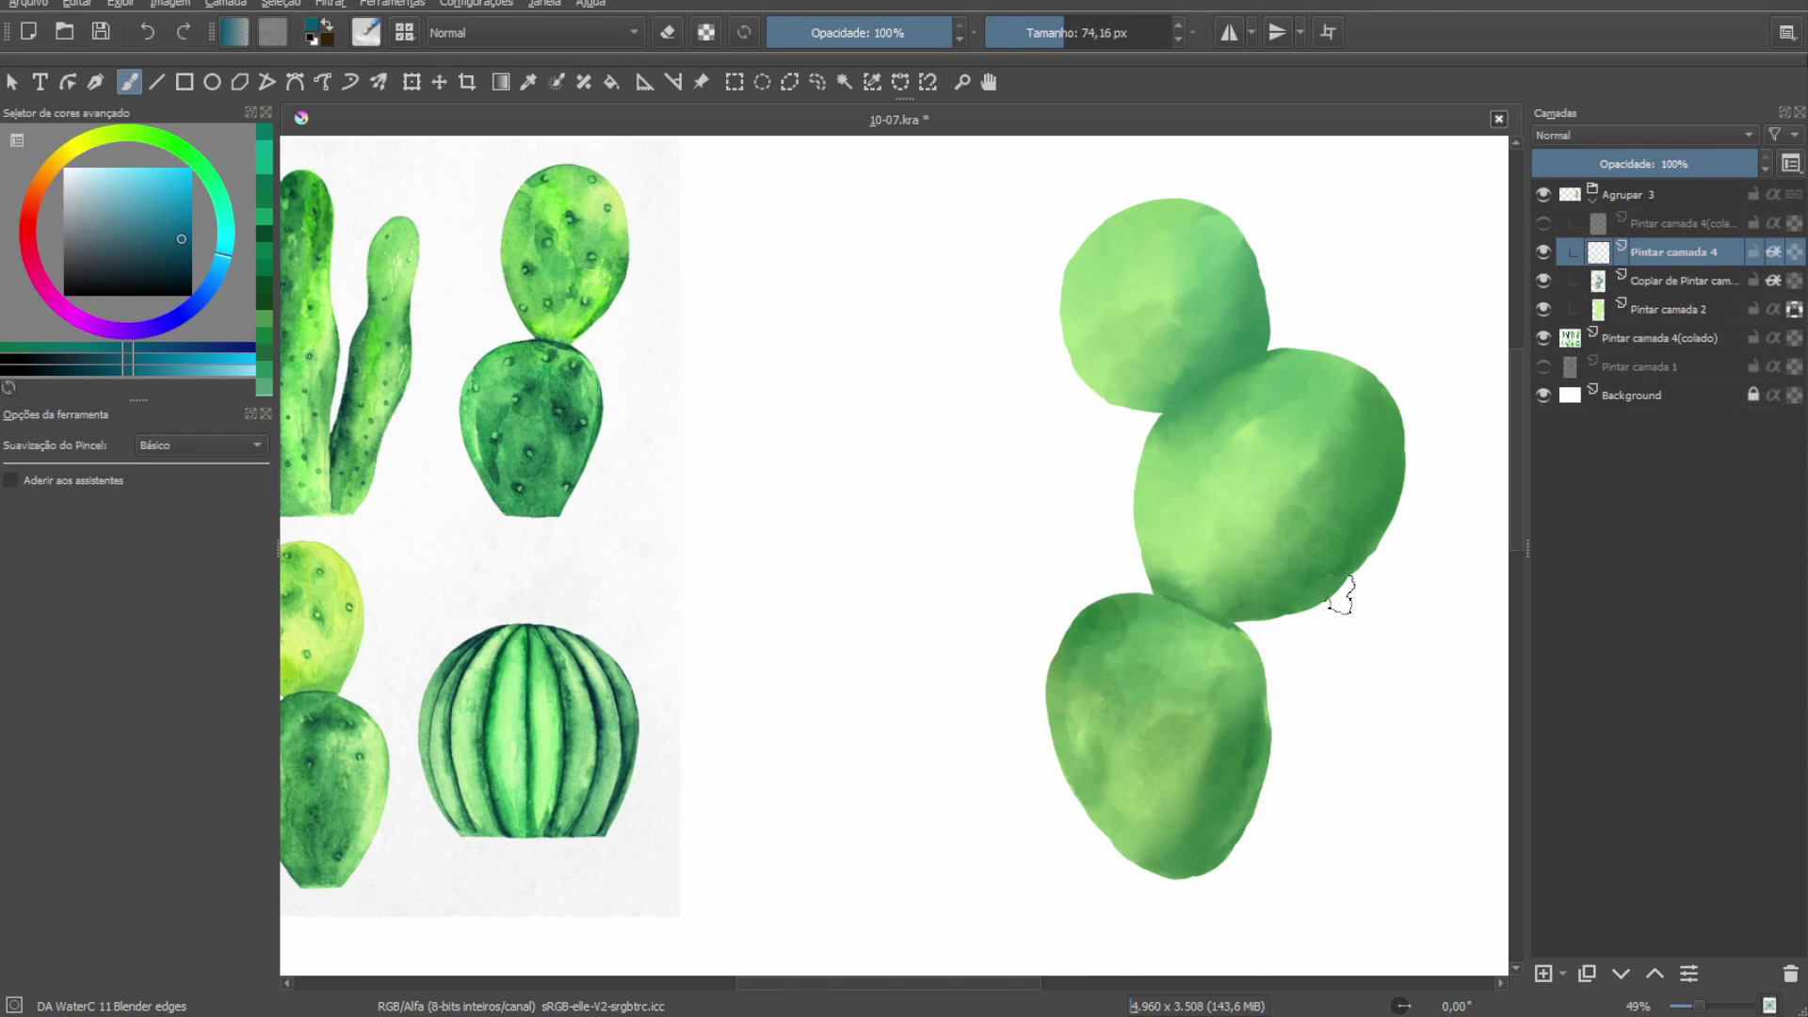
left_click_drag(1284, 605, 1337, 551)
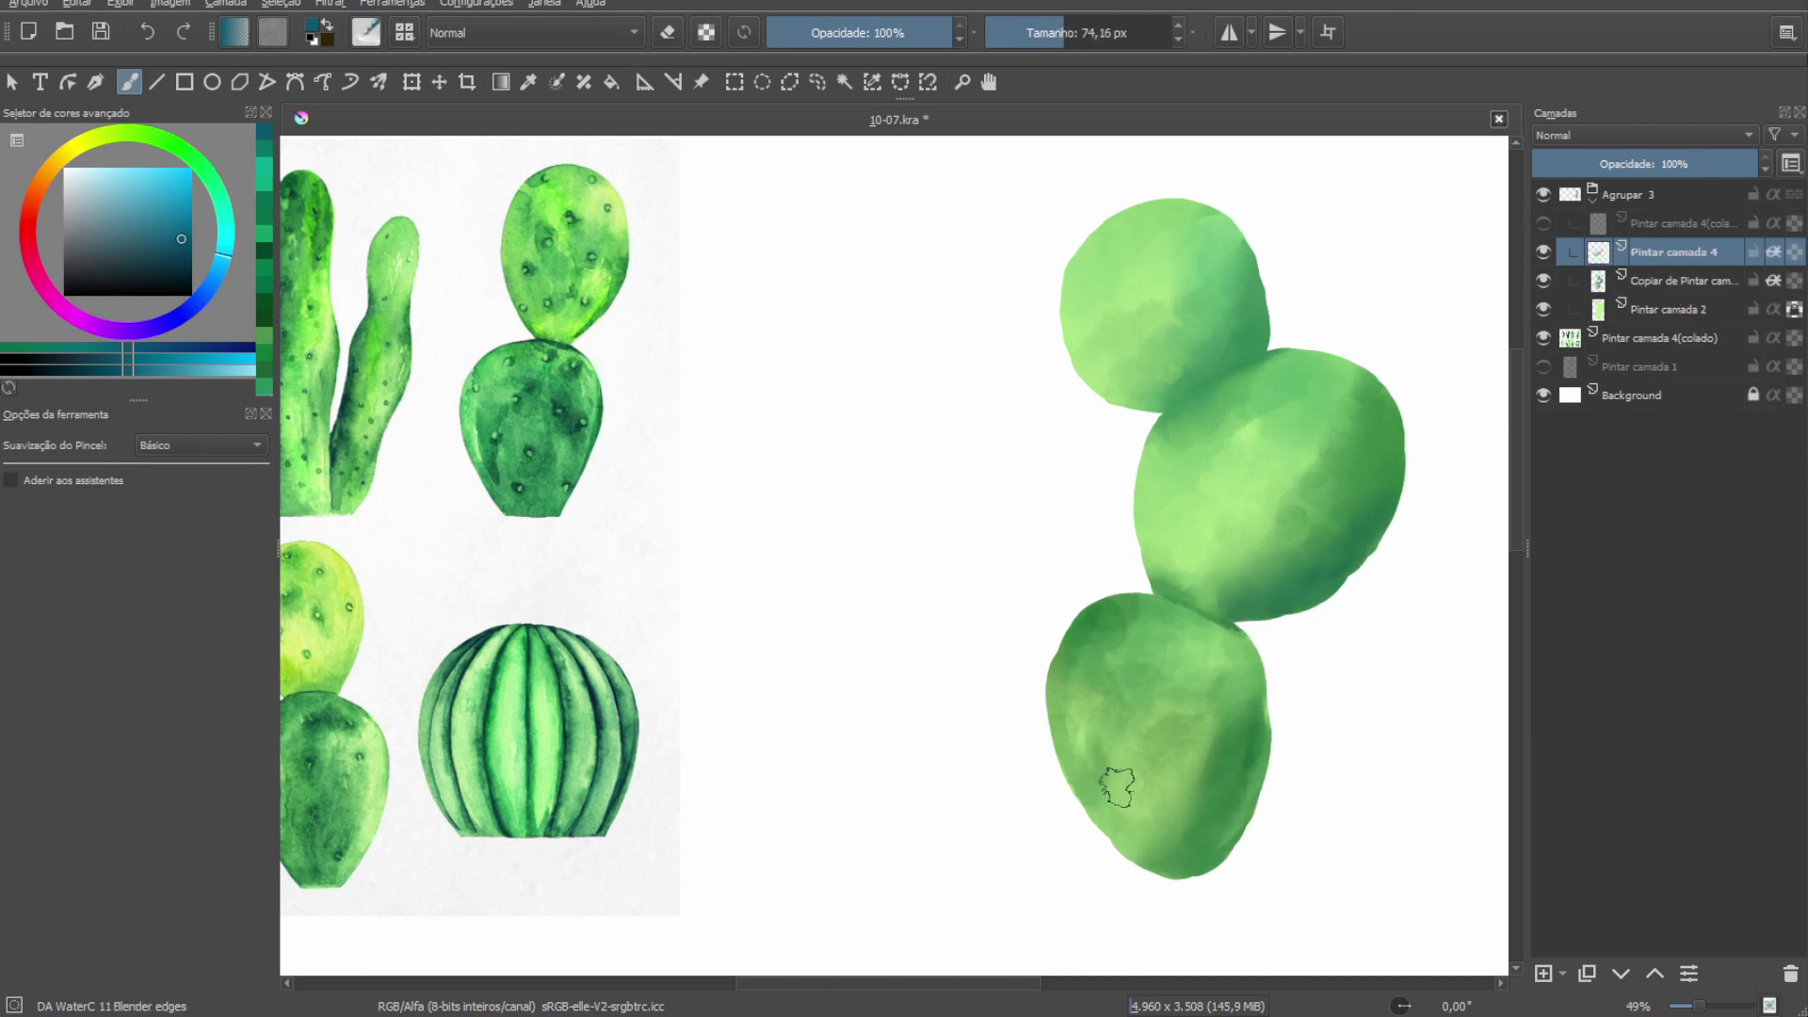
left_click_drag(1117, 787, 1219, 685)
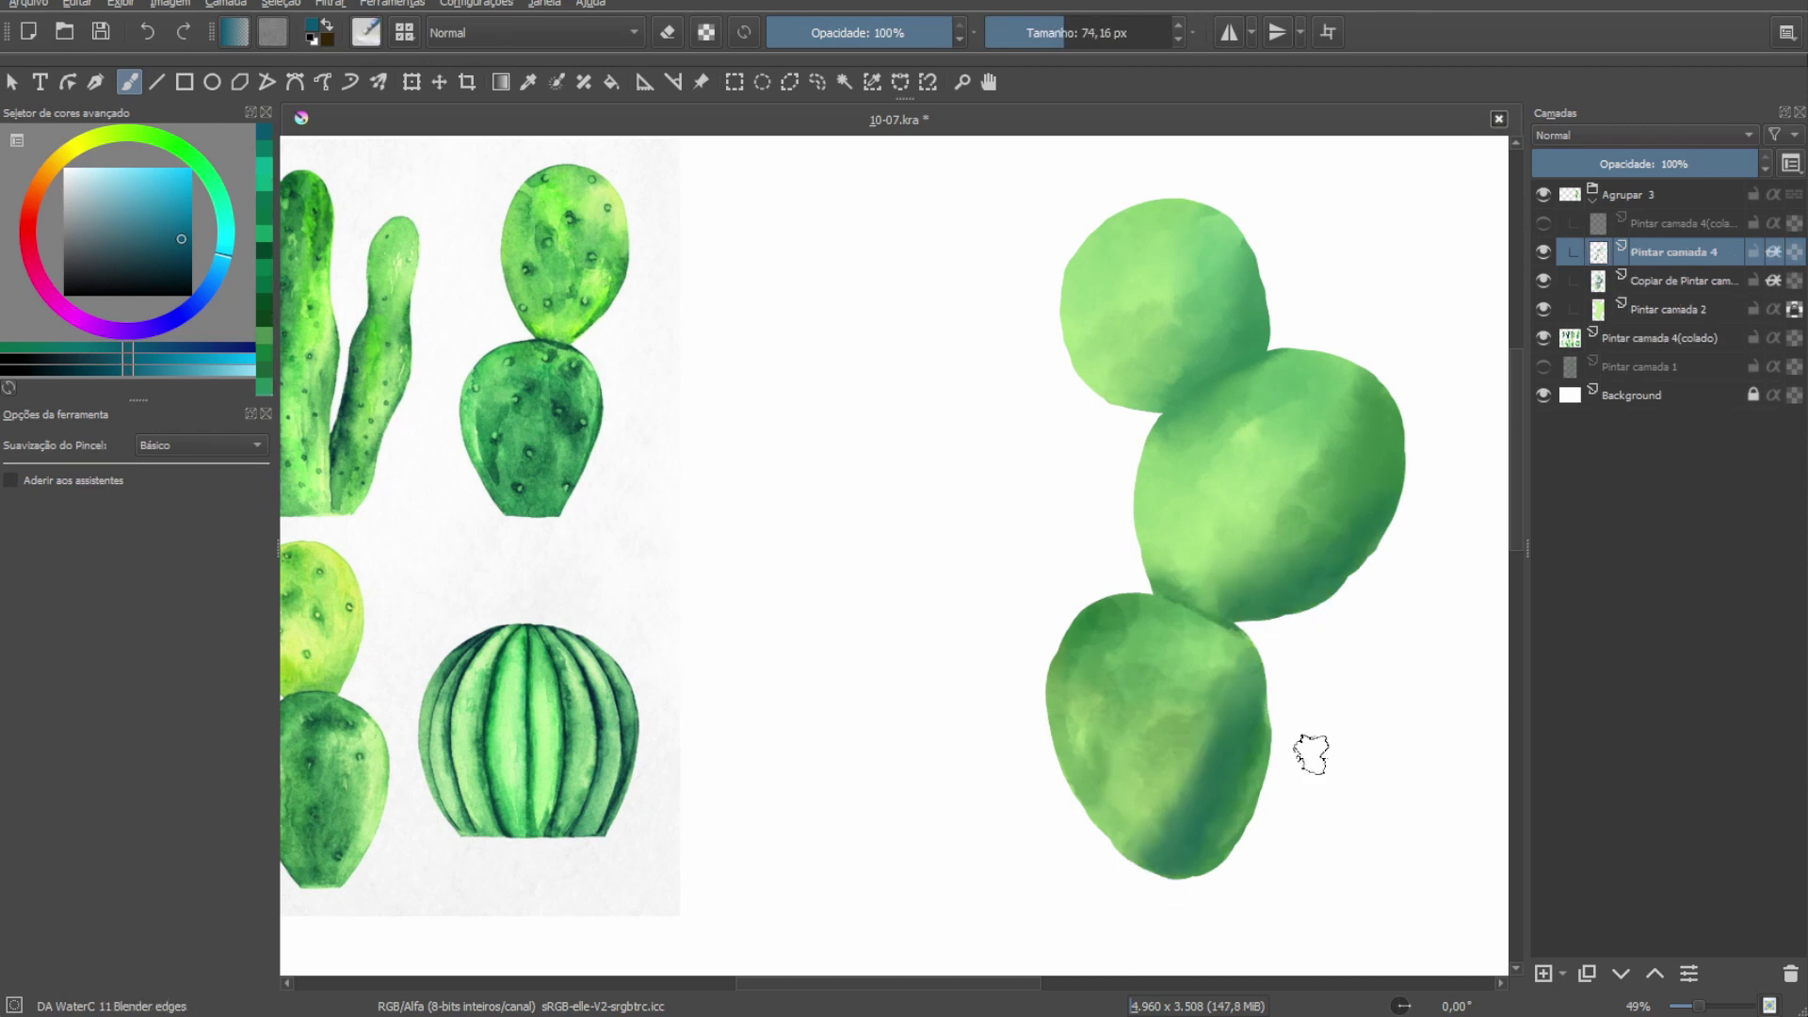
scroll(1265, 687, "up", 2)
key("slash")
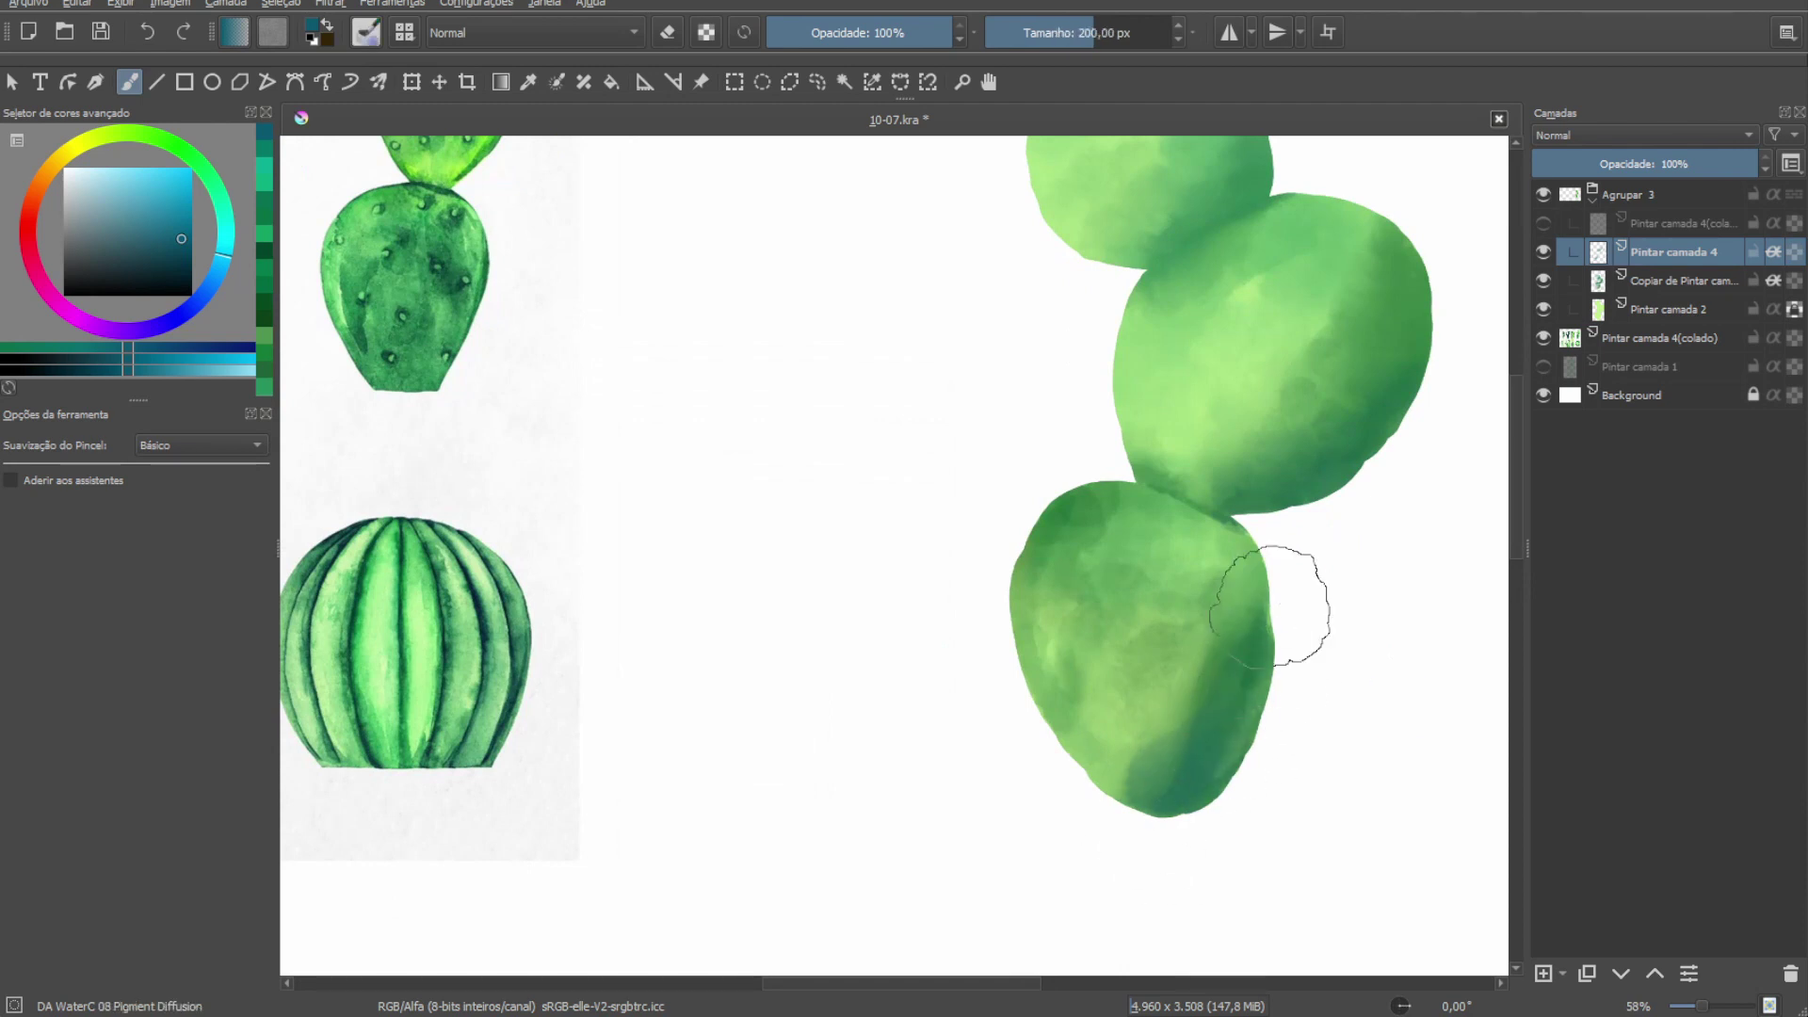
left_click_drag(1270, 605, 1093, 739)
Blend shadow into the top pad's left side and shade its lower-right in teal.
key("slash")
scroll(1175, 648, "down", 1)
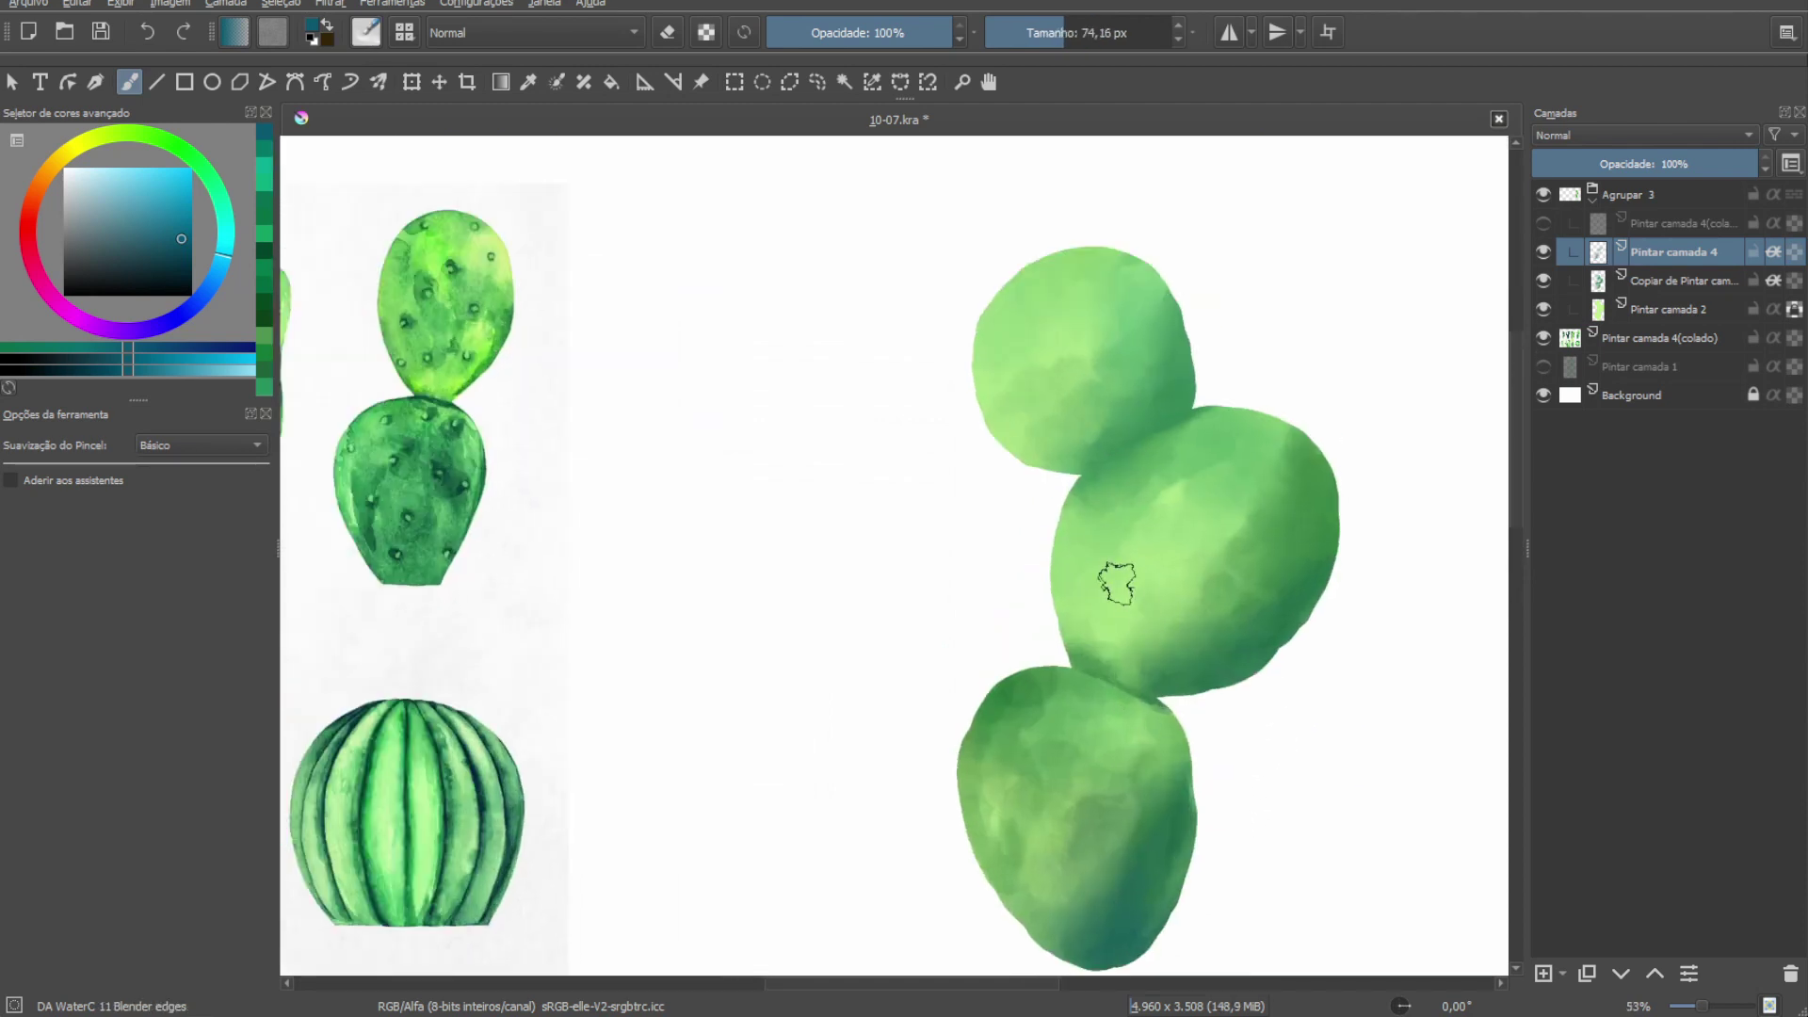
left_click_drag(1130, 598, 1160, 601)
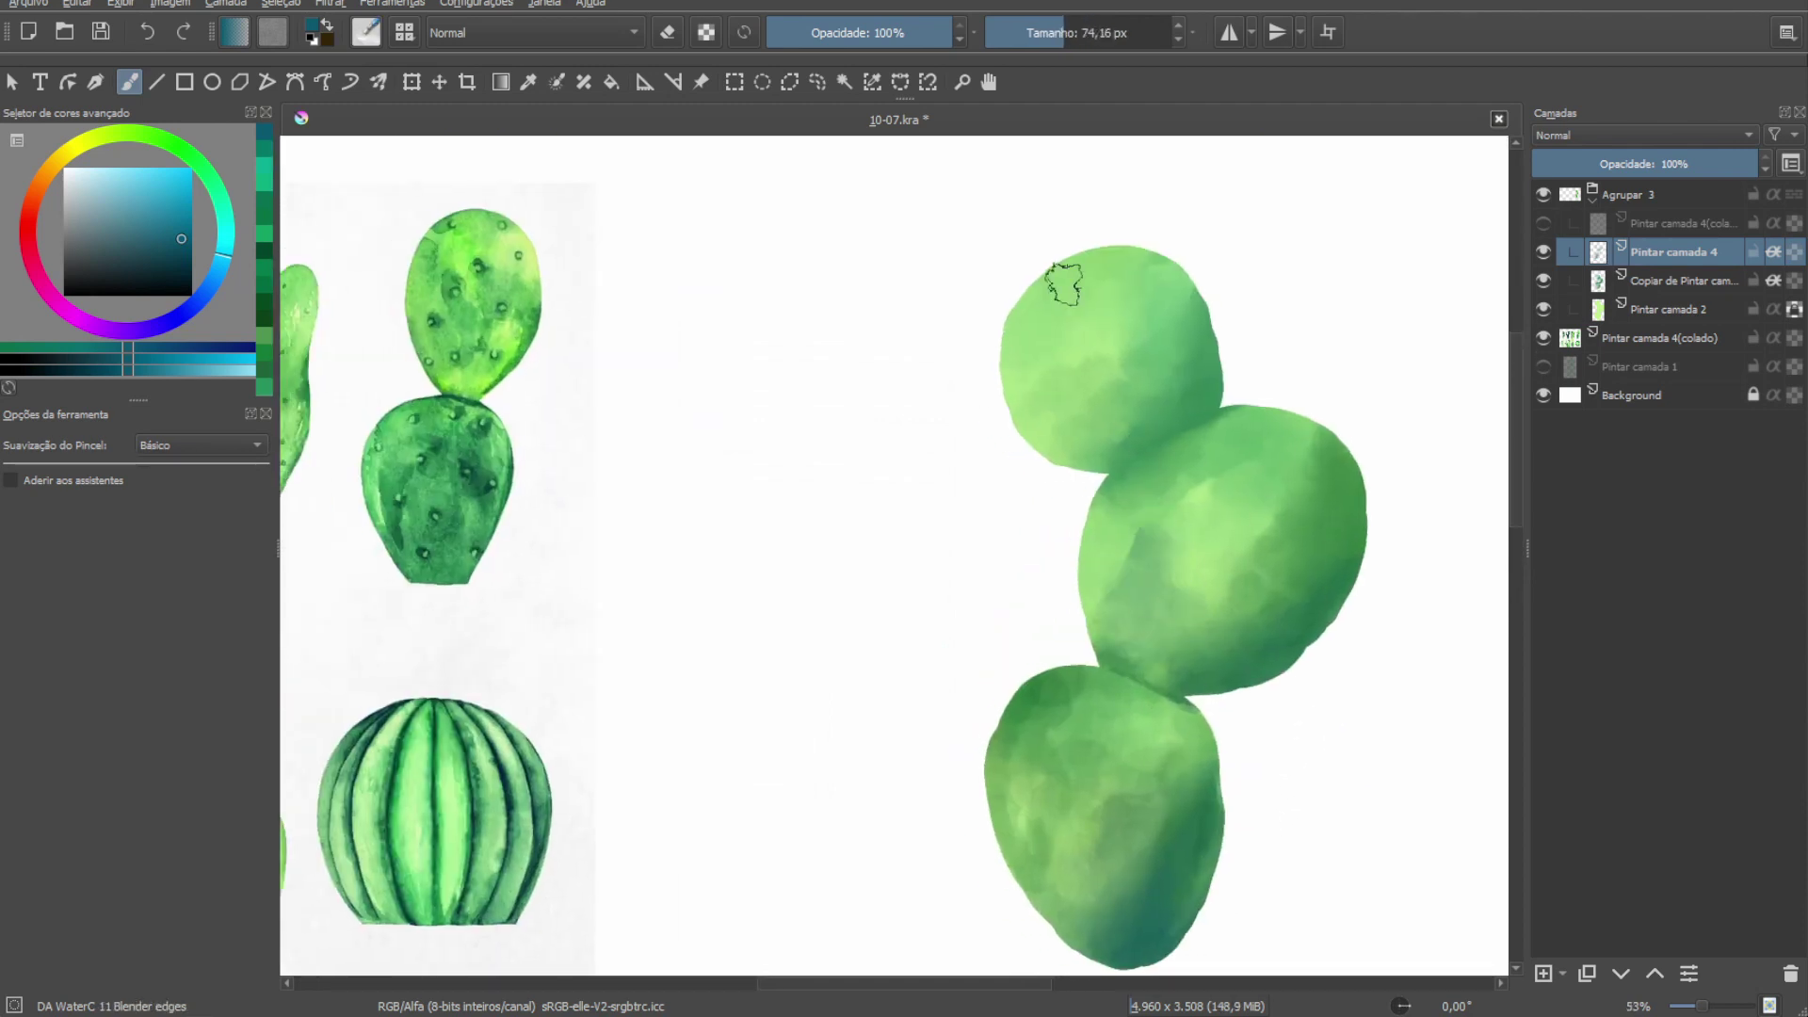
left_click_drag(1057, 407, 1009, 342)
left_click_drag(1243, 482, 1213, 413)
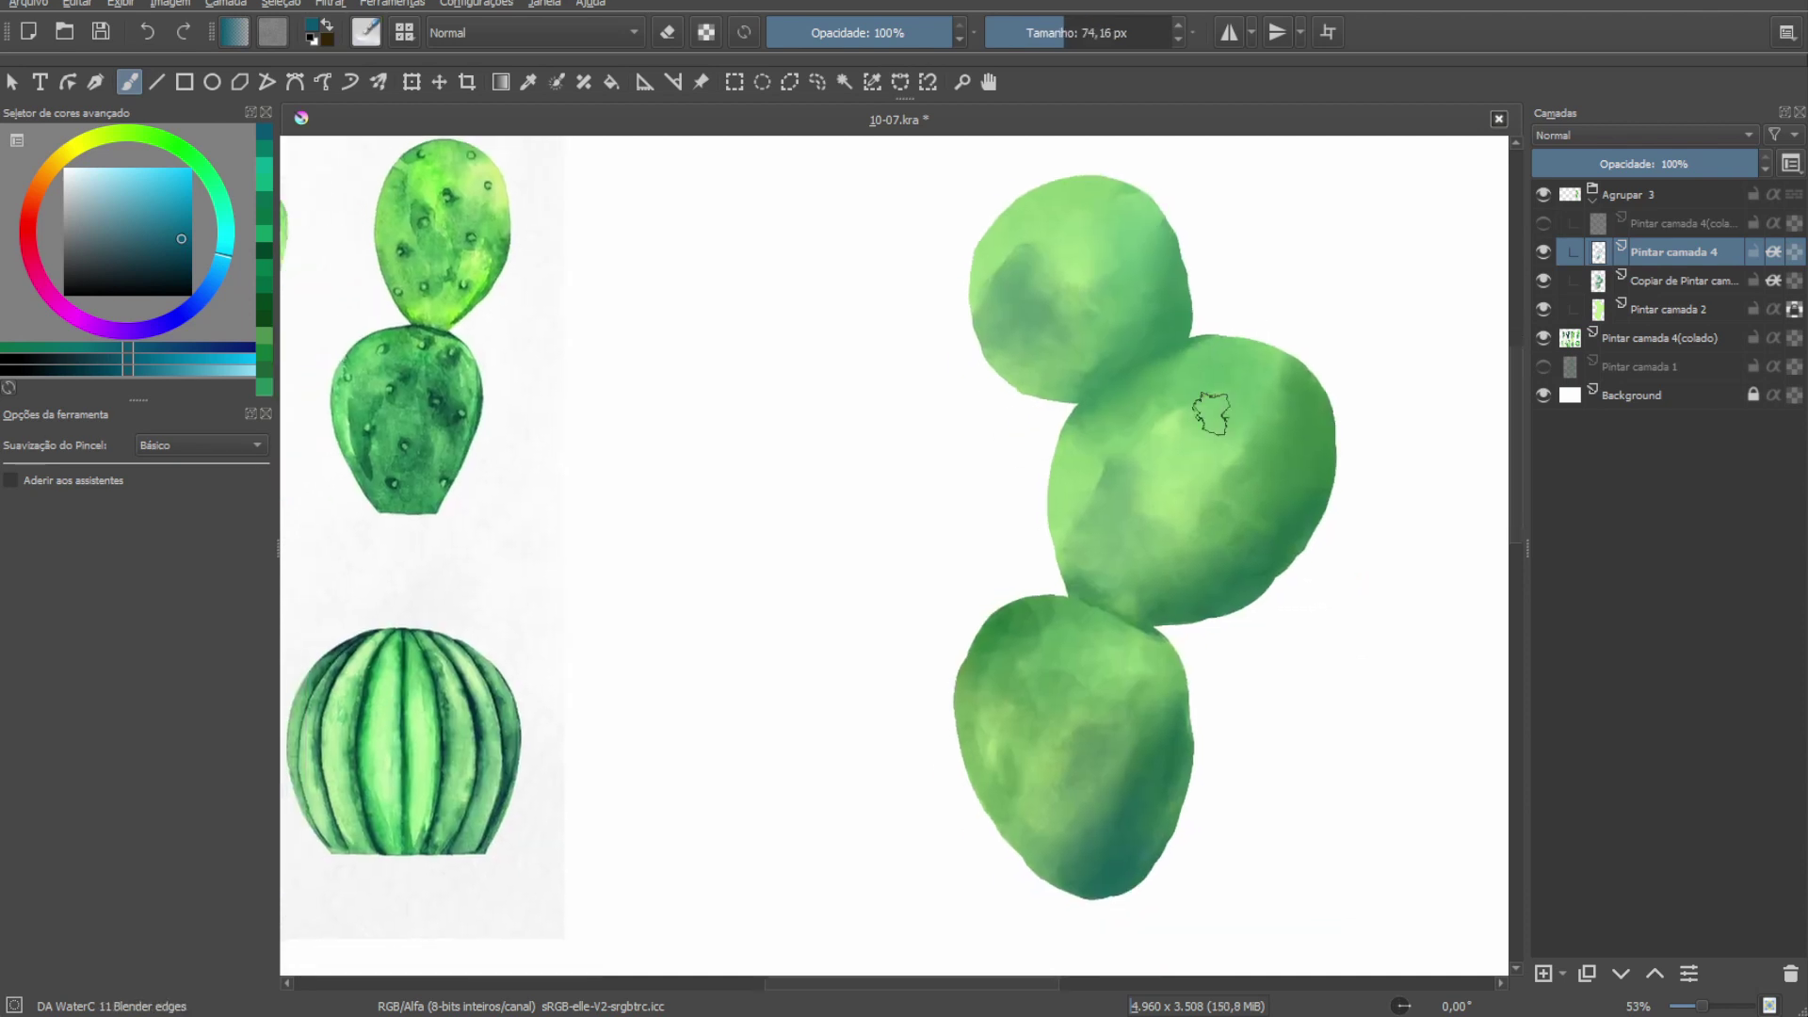
scroll(1213, 412, "down", 1)
left_click_drag(1151, 488, 1199, 465)
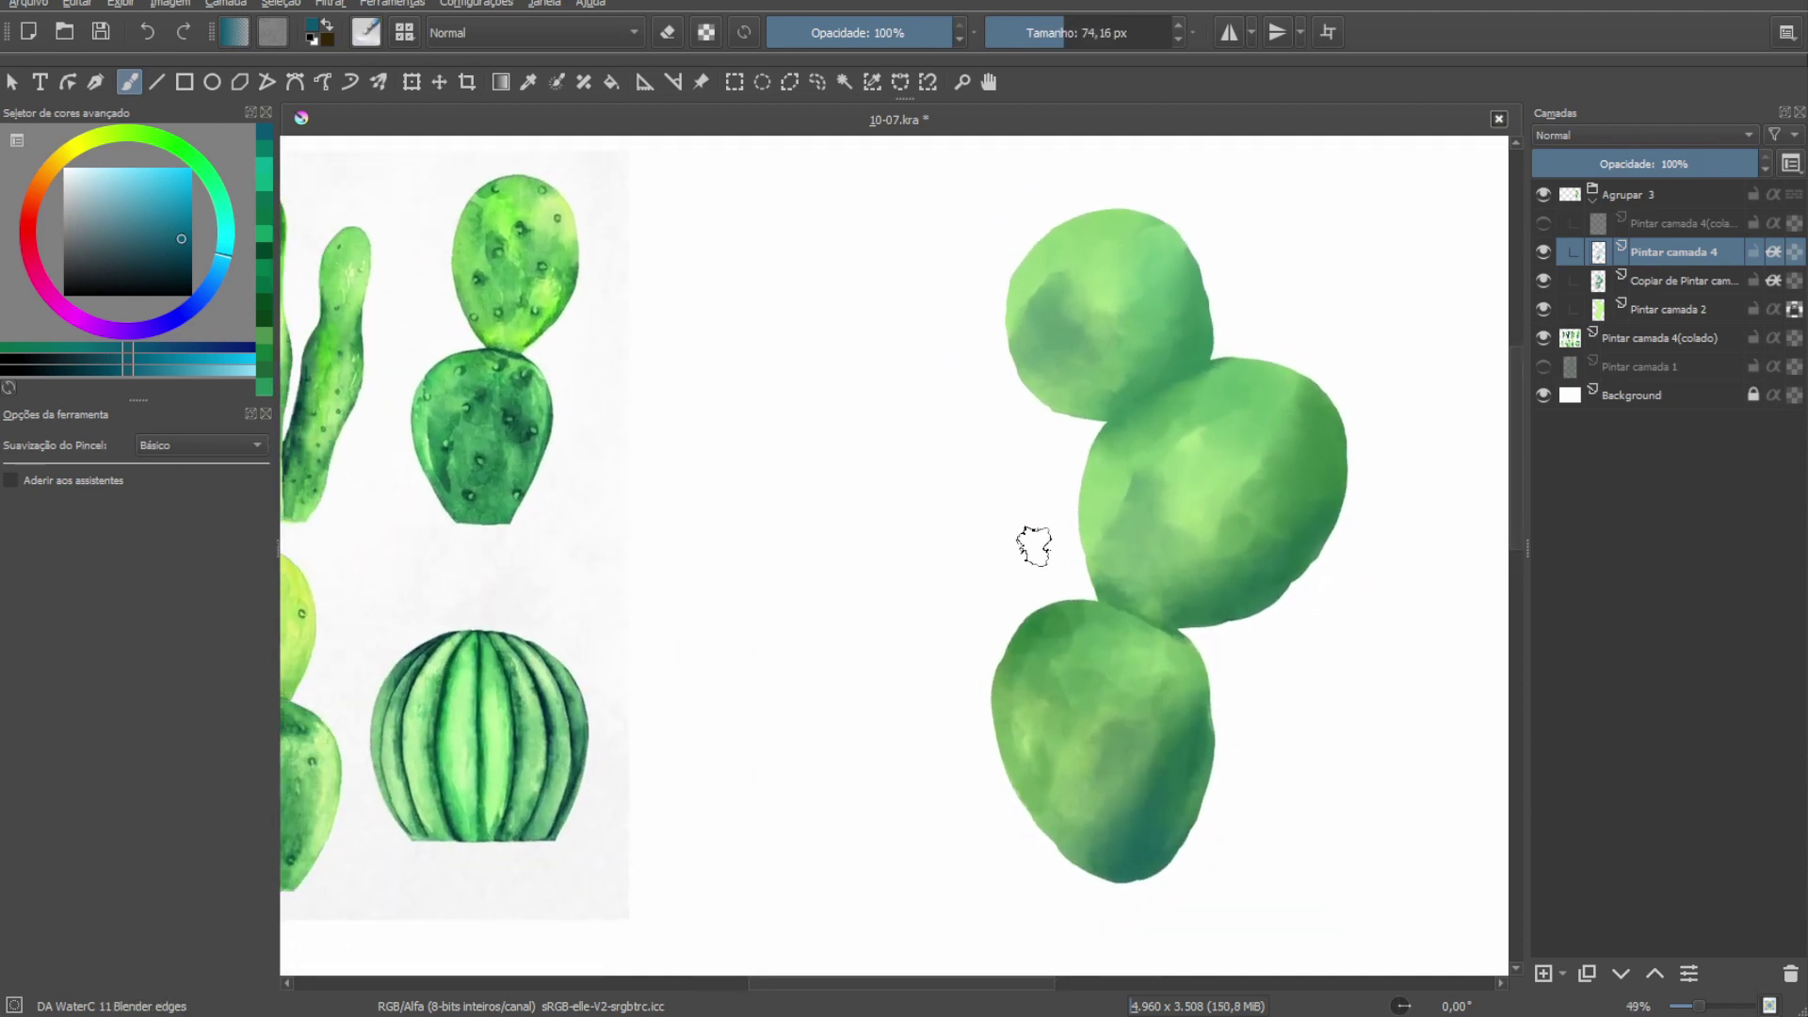
left_click_drag(1090, 291, 1157, 349)
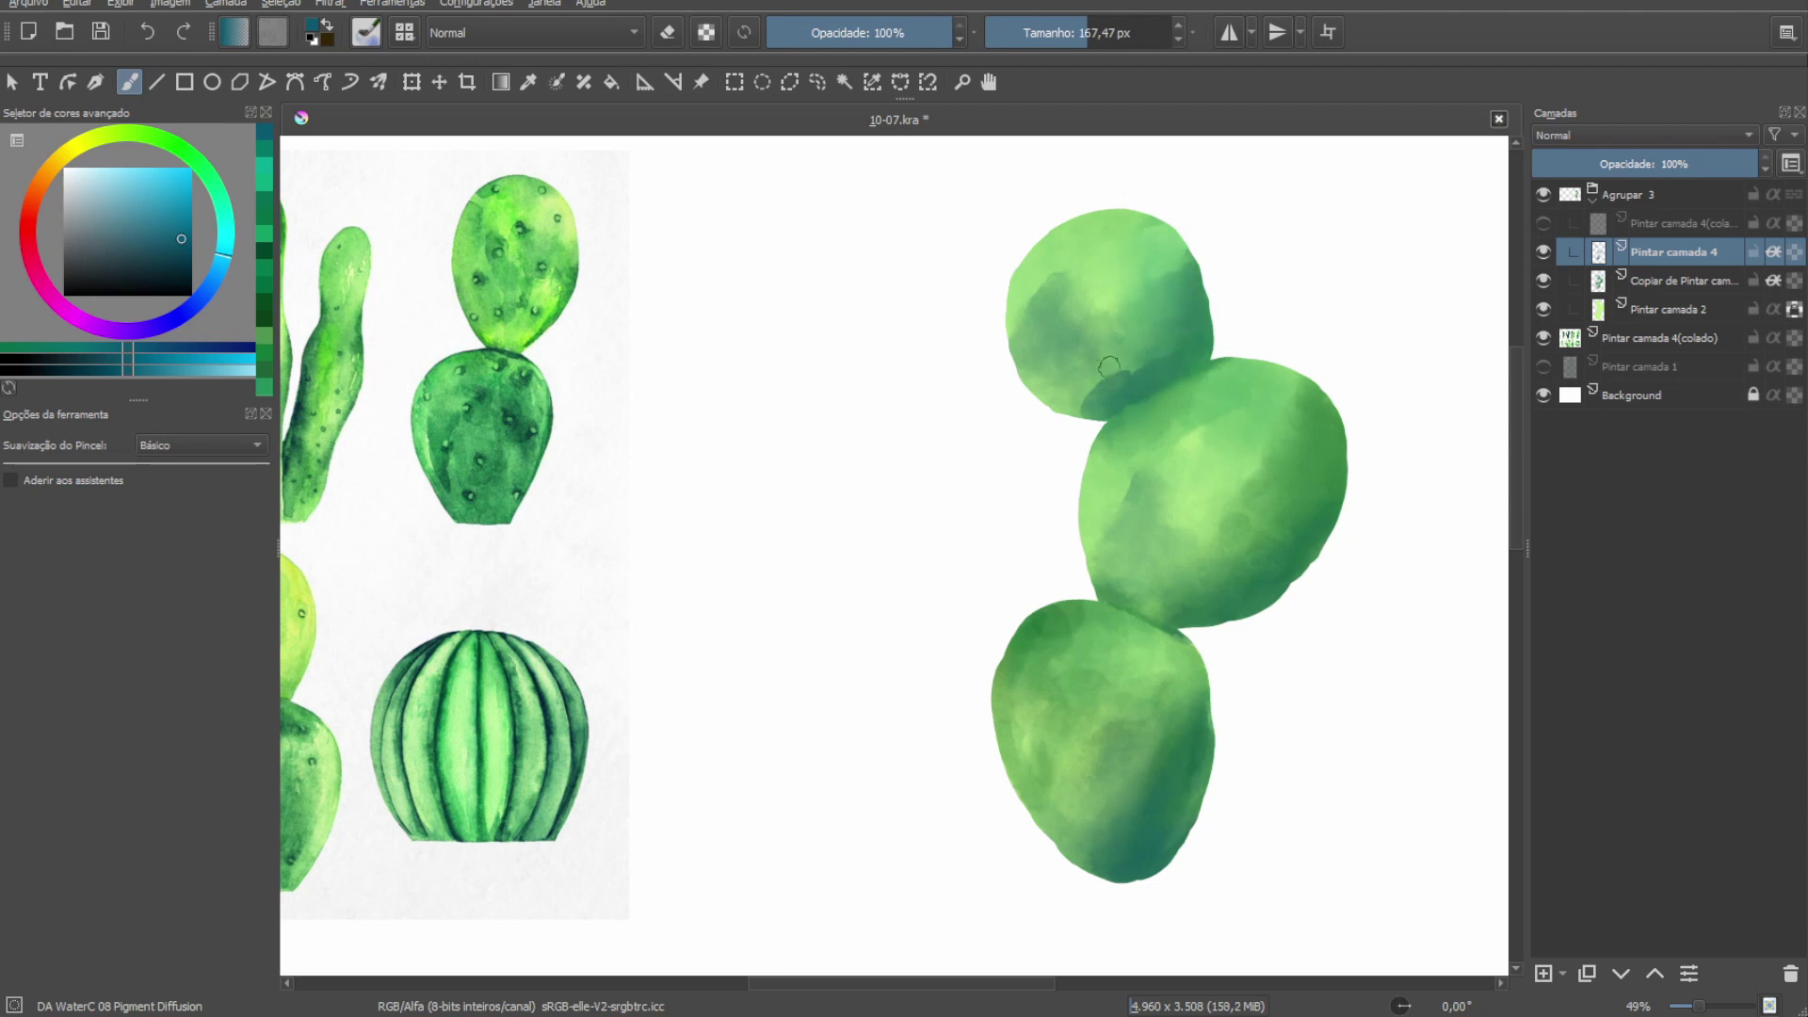
Undo the last teal stroke and add a new empty layer, Pintar camada 5.
key("ctrl+z")
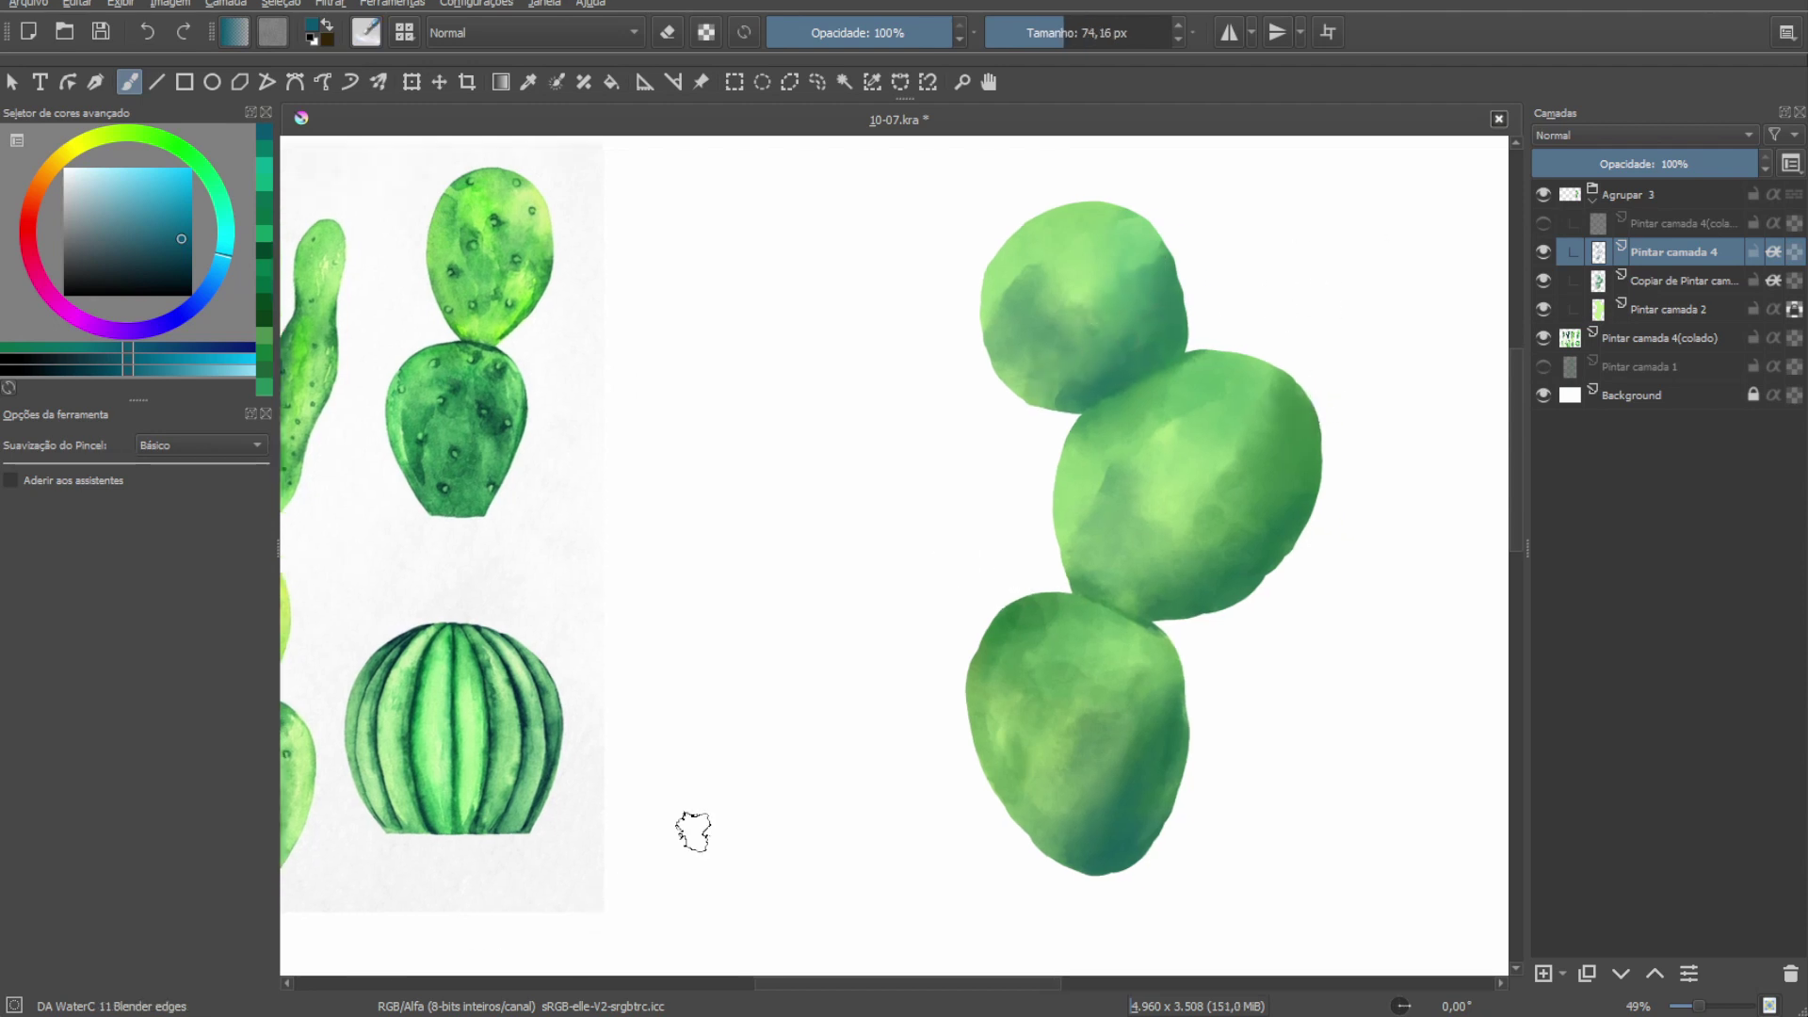
double_click(1544, 253)
key("e")
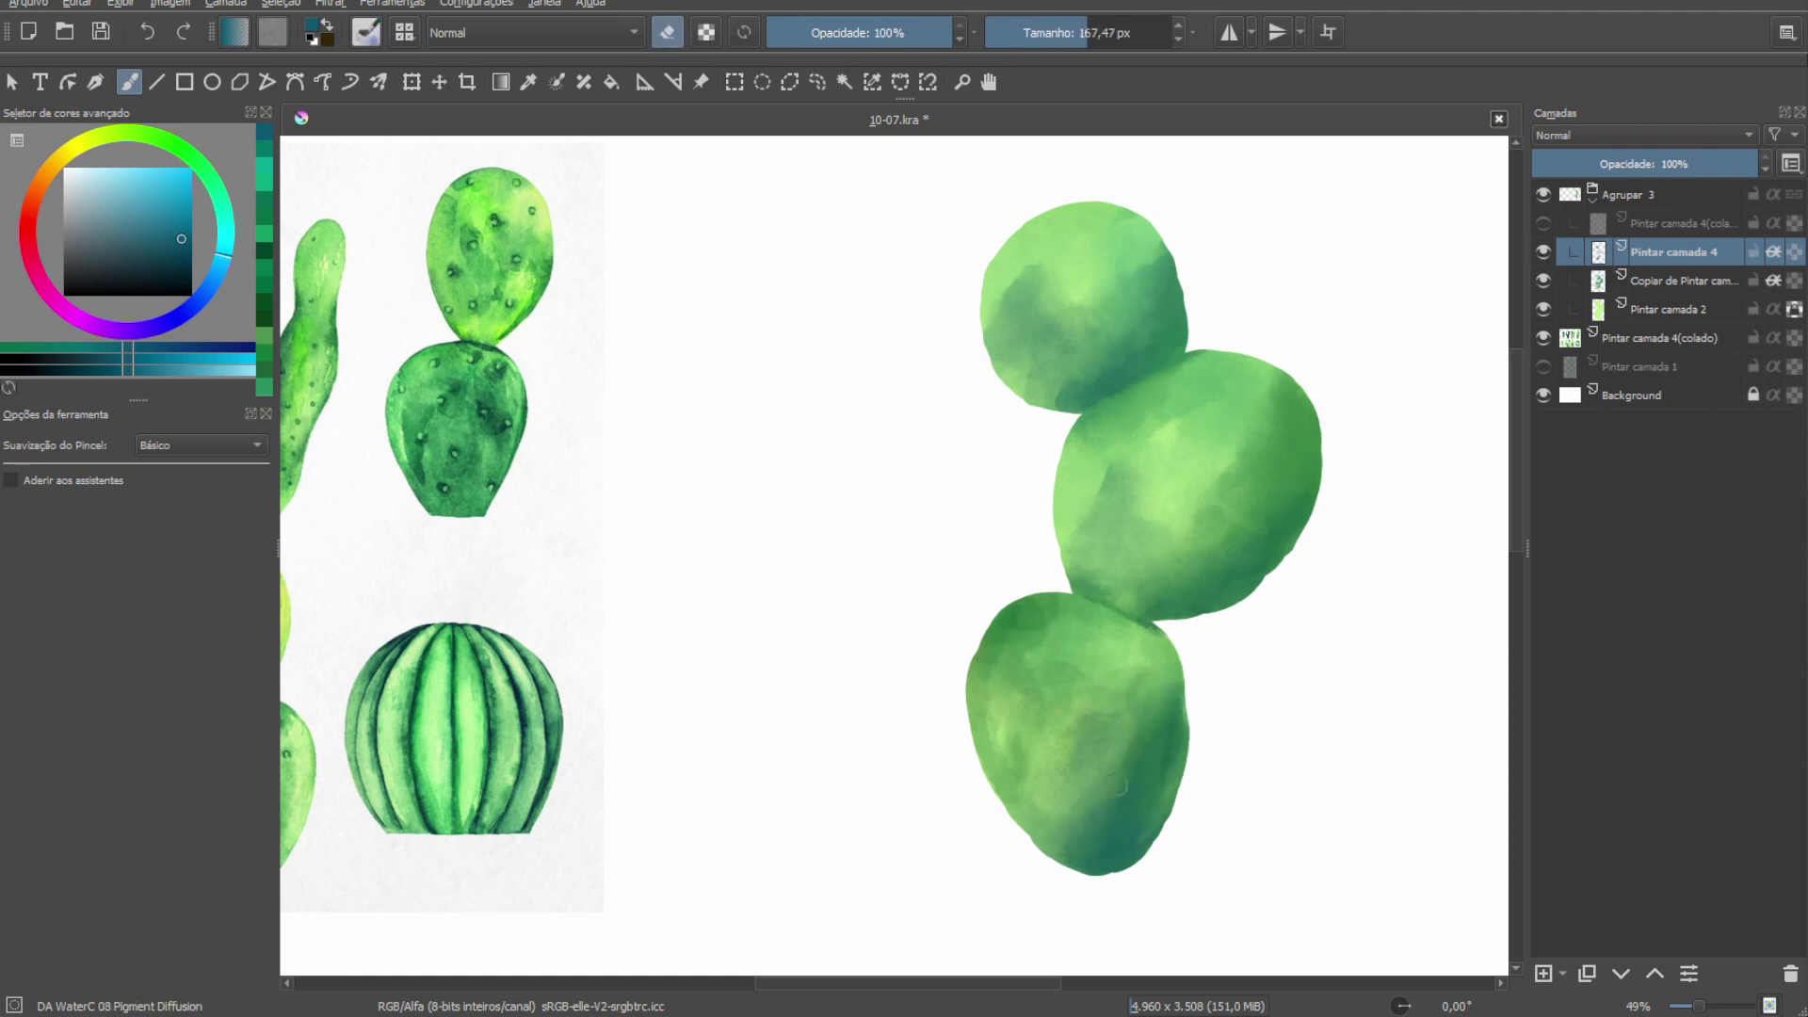
key("e")
key("Insert")
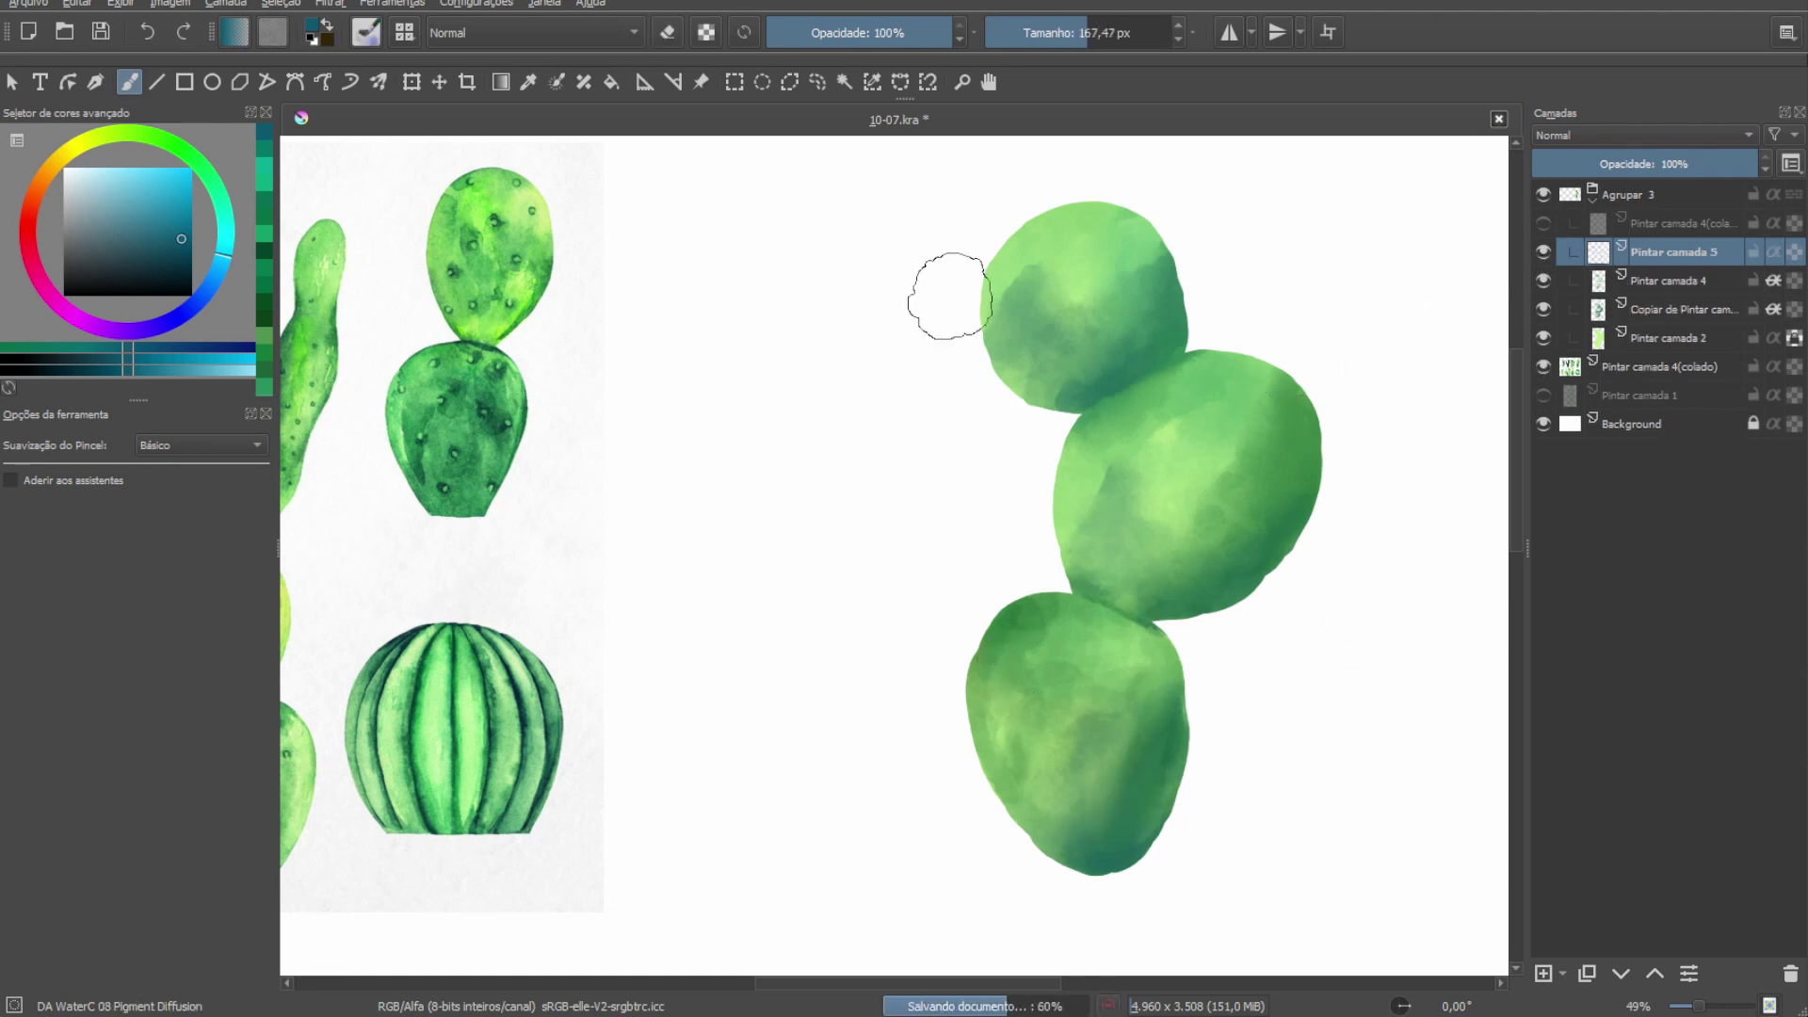
left_click_drag(1120, 294, 1140, 299)
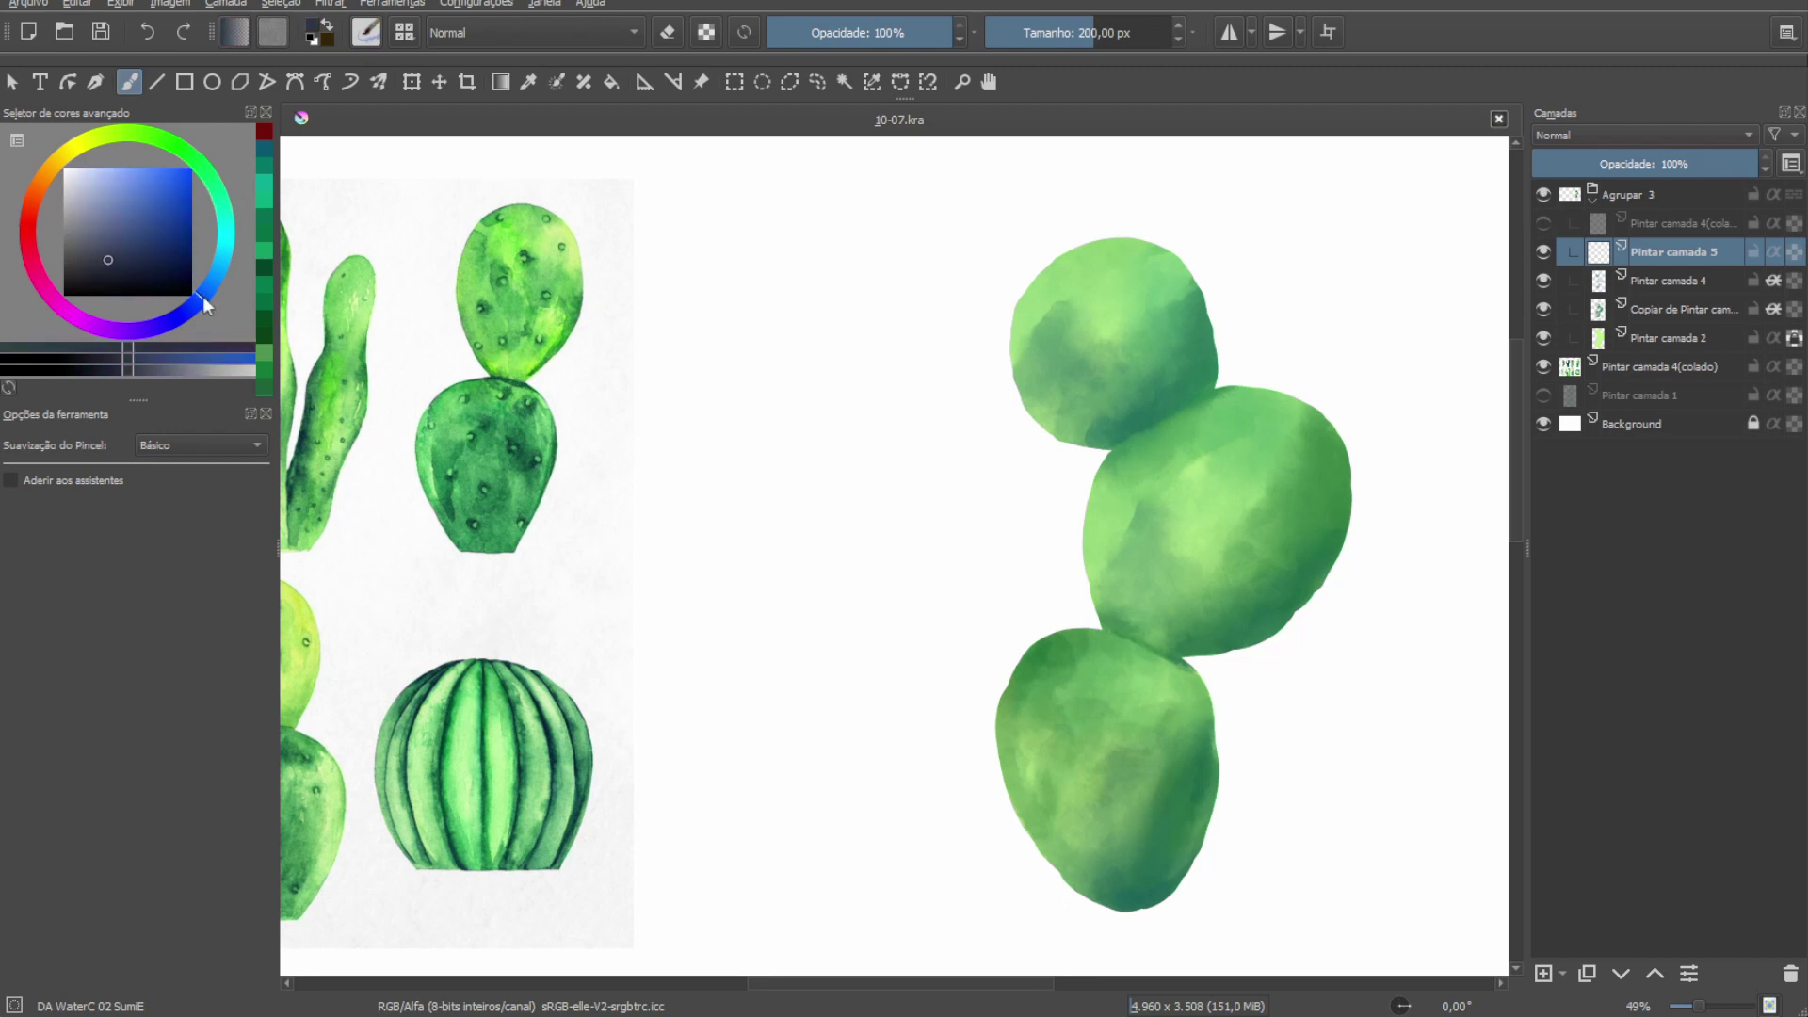
Dab grey spine tufts atop each of the three pads and pink blossom over one.
left_click(1025, 637)
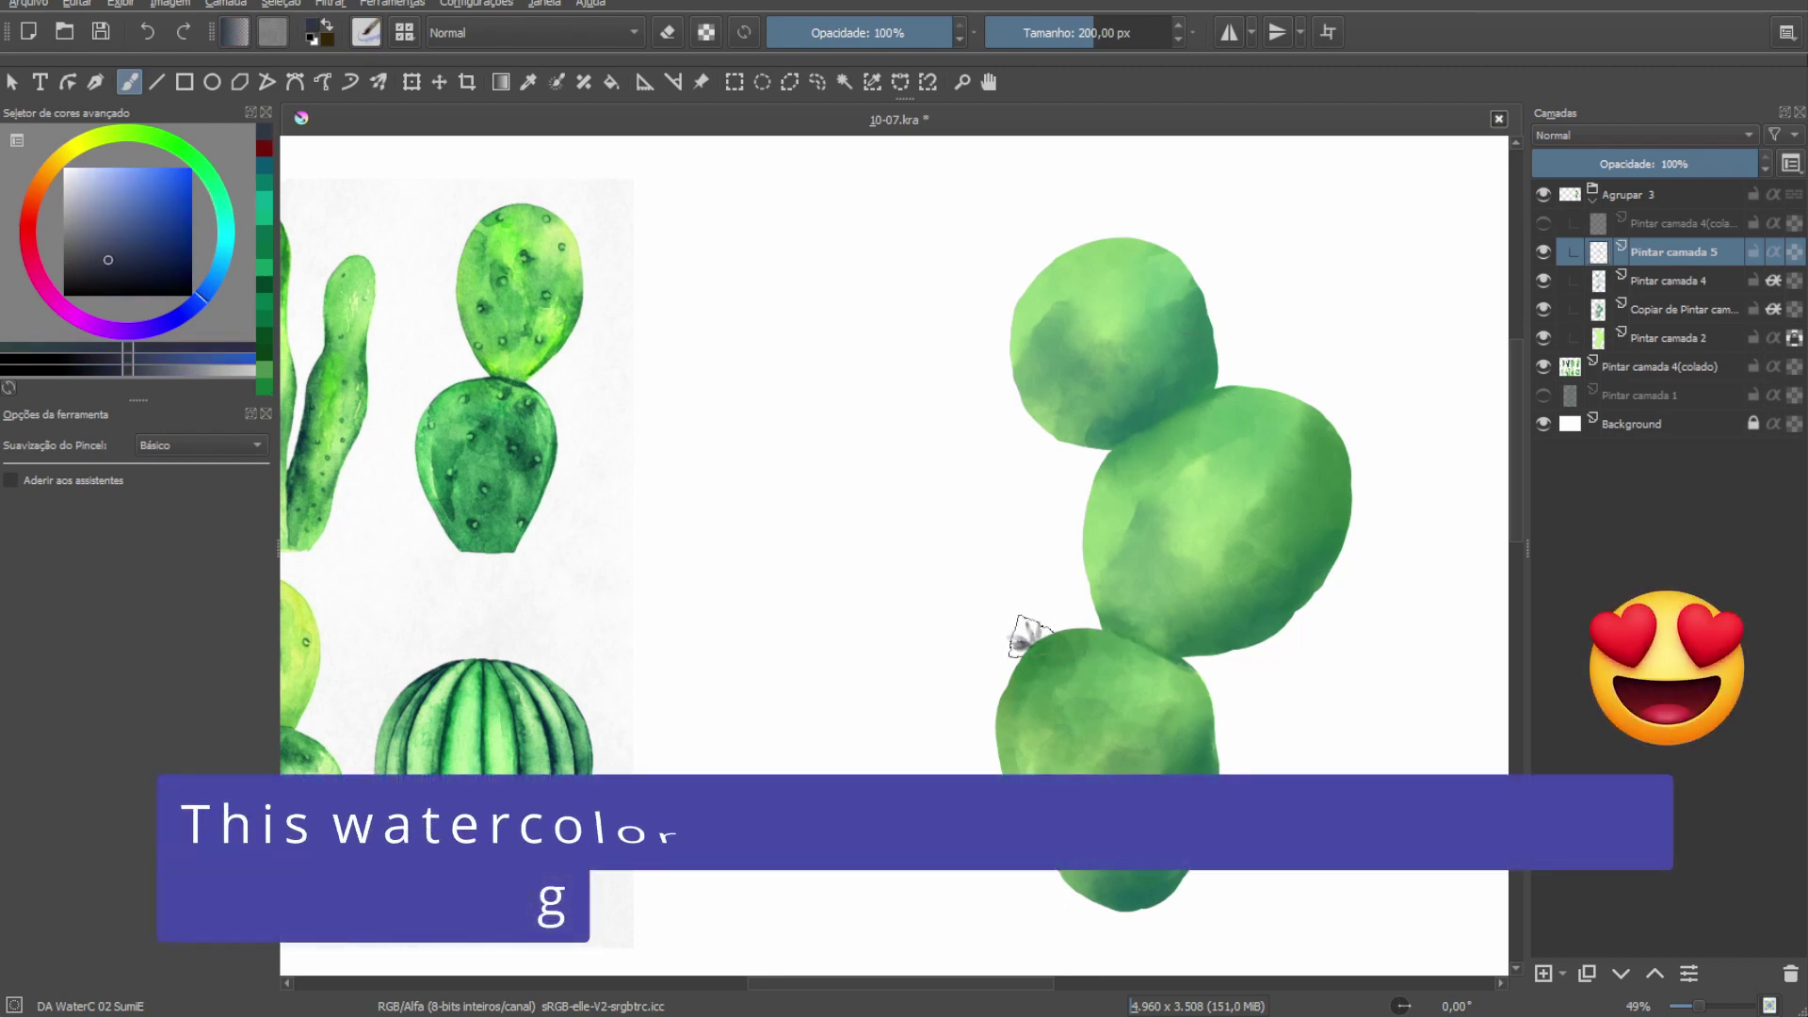
left_click(1299, 387)
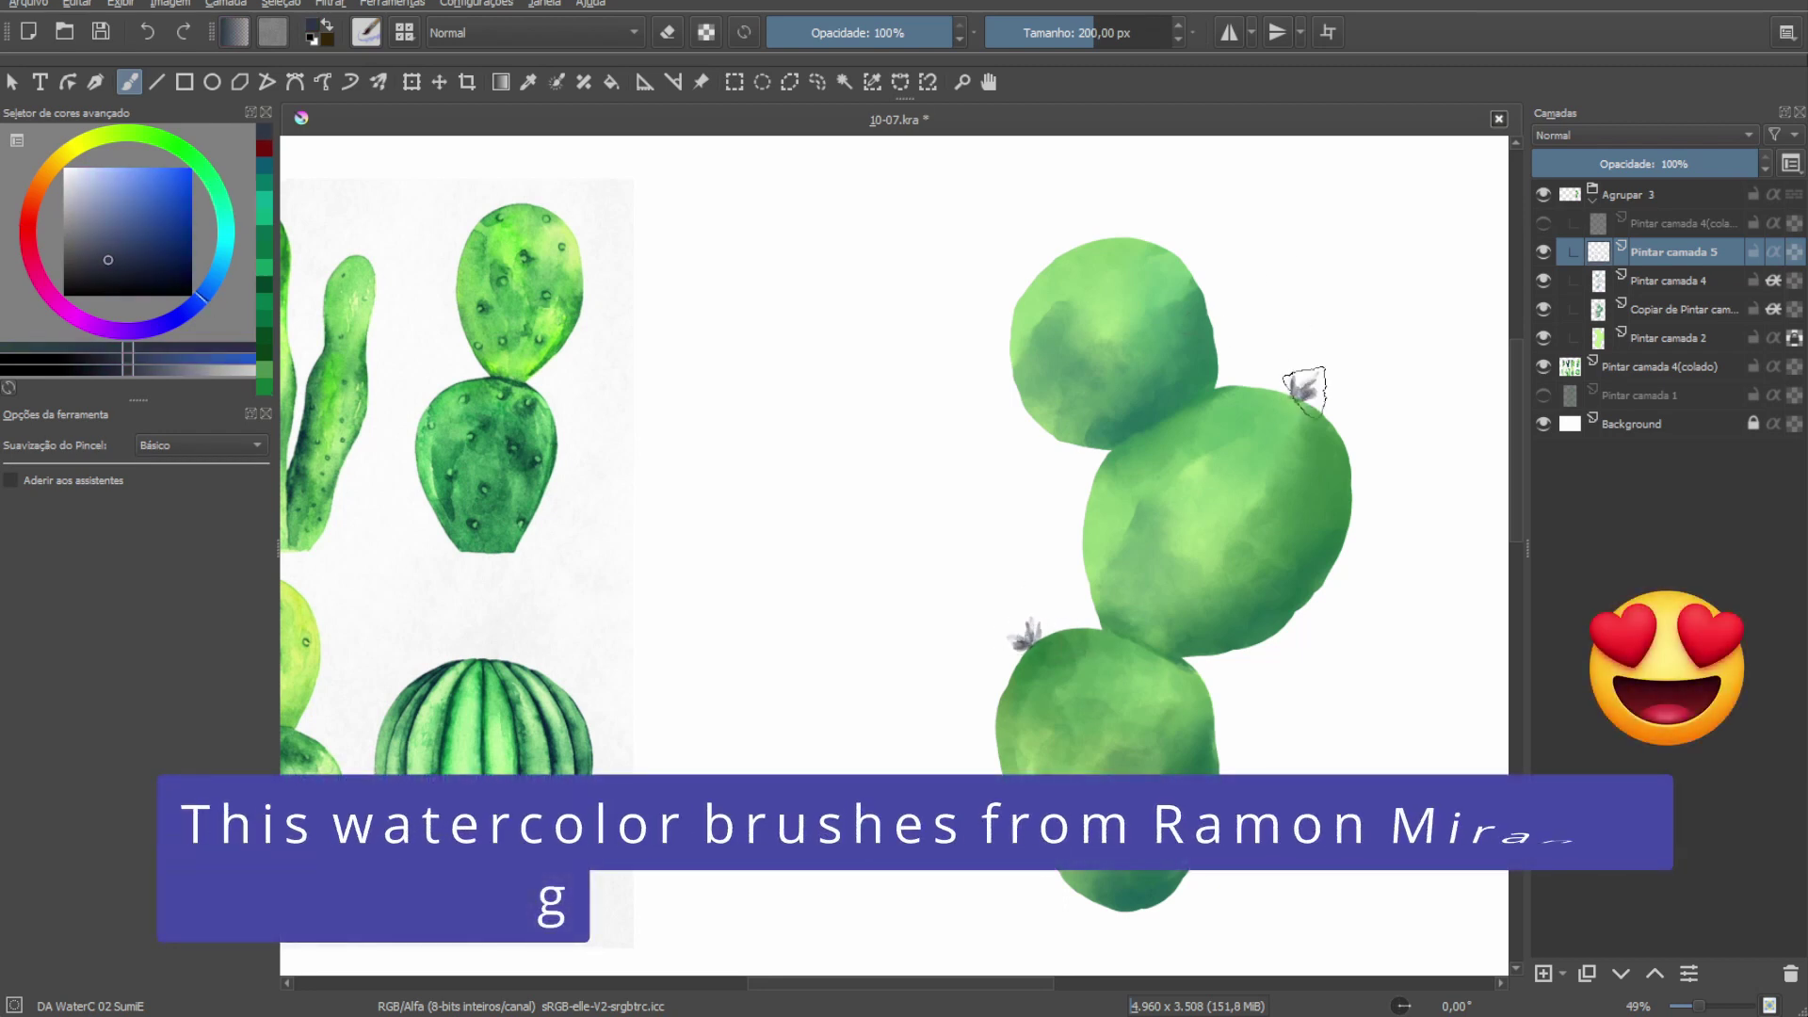
left_click(1069, 240)
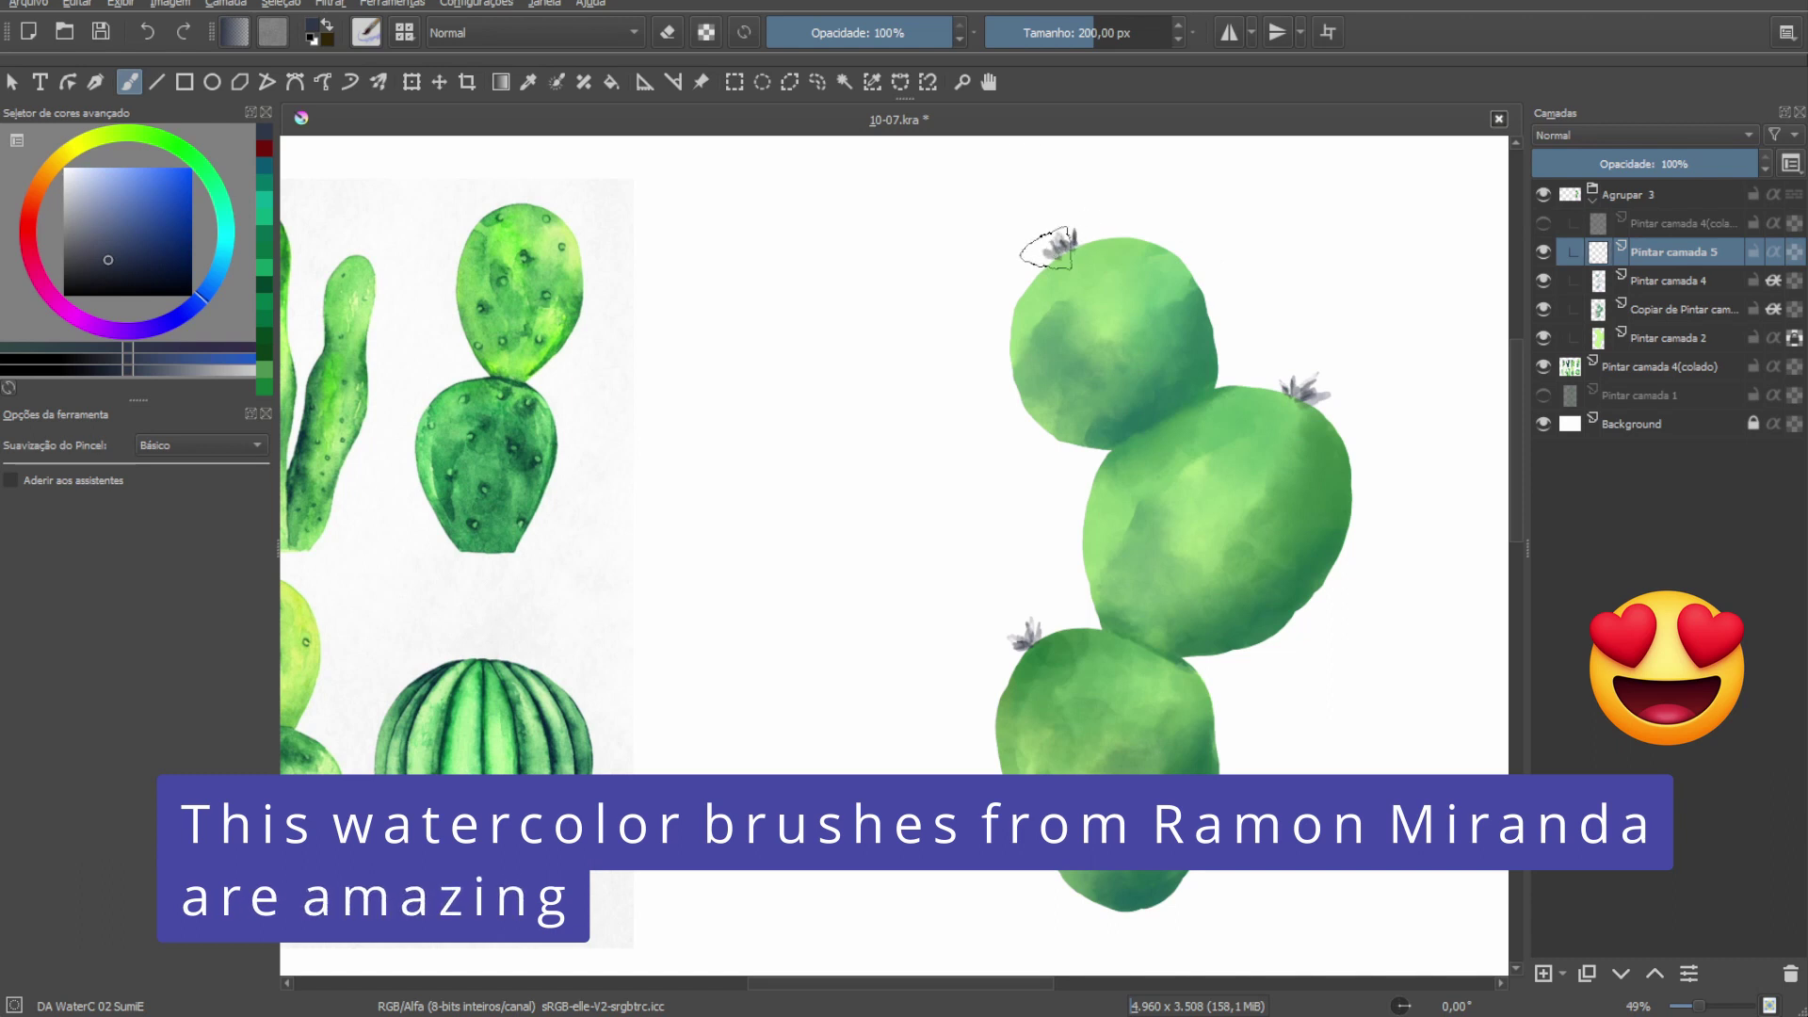
left_click(147, 204)
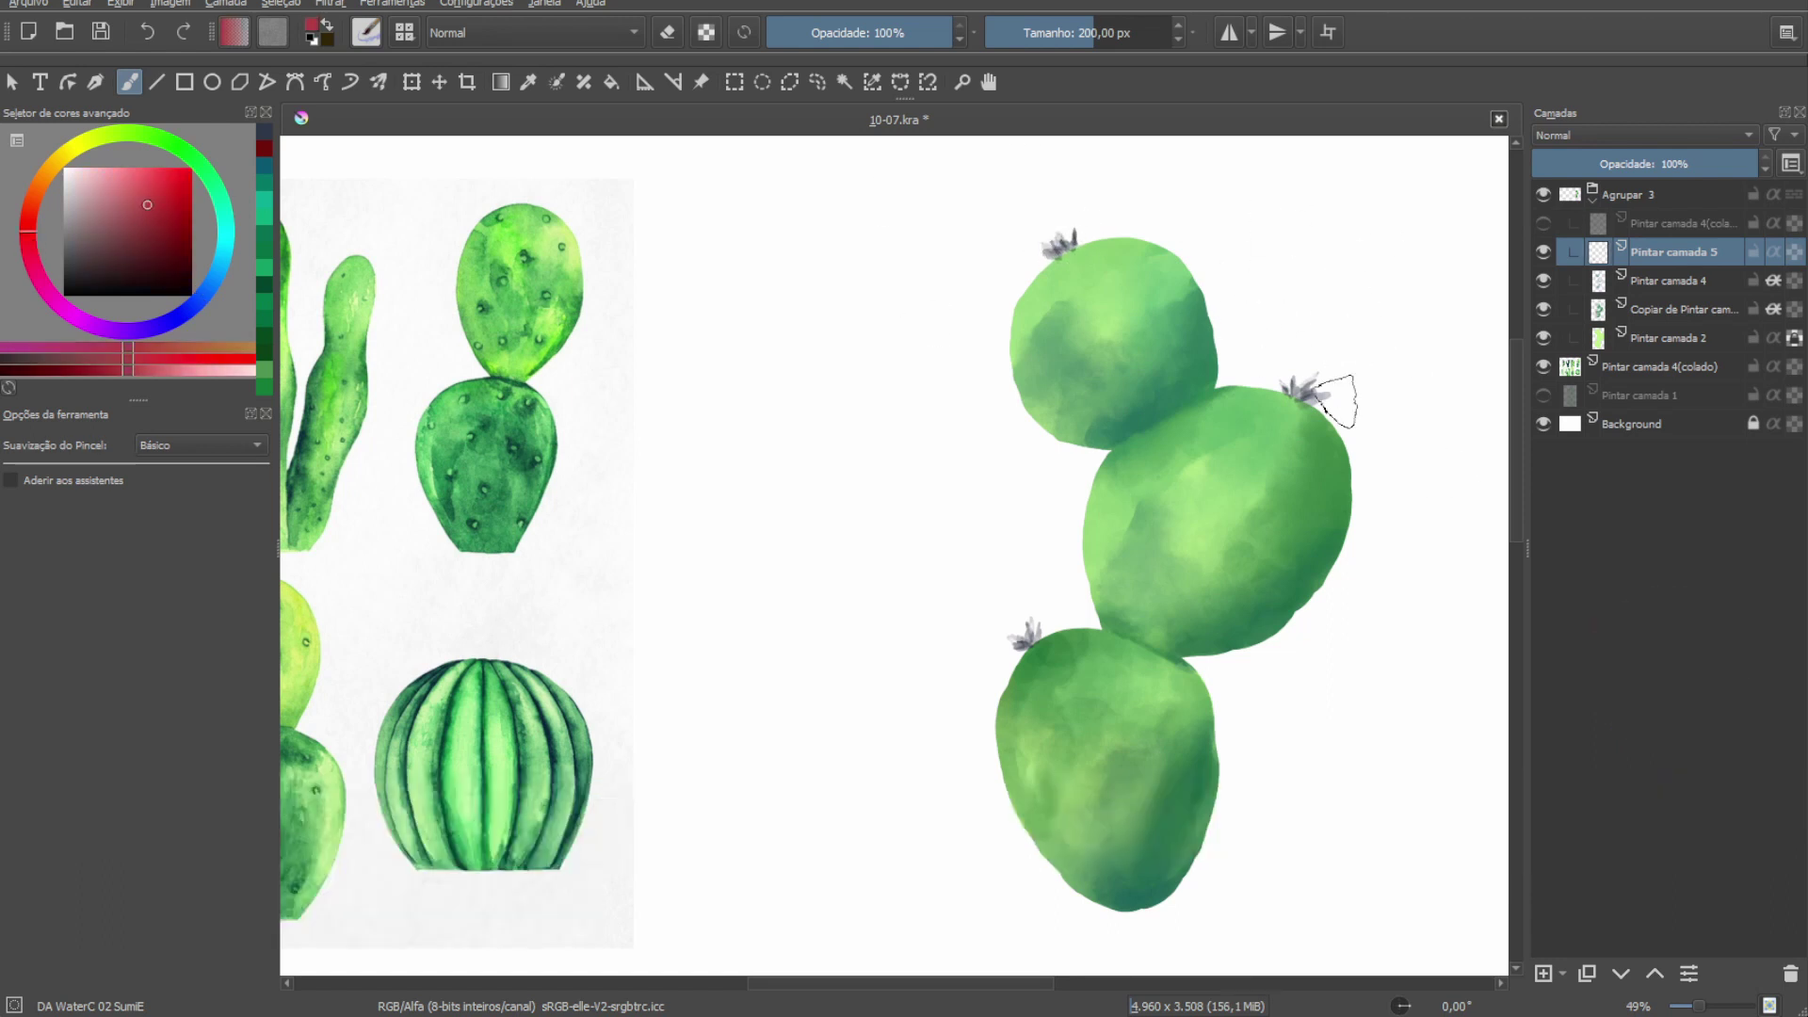
left_click(1314, 388)
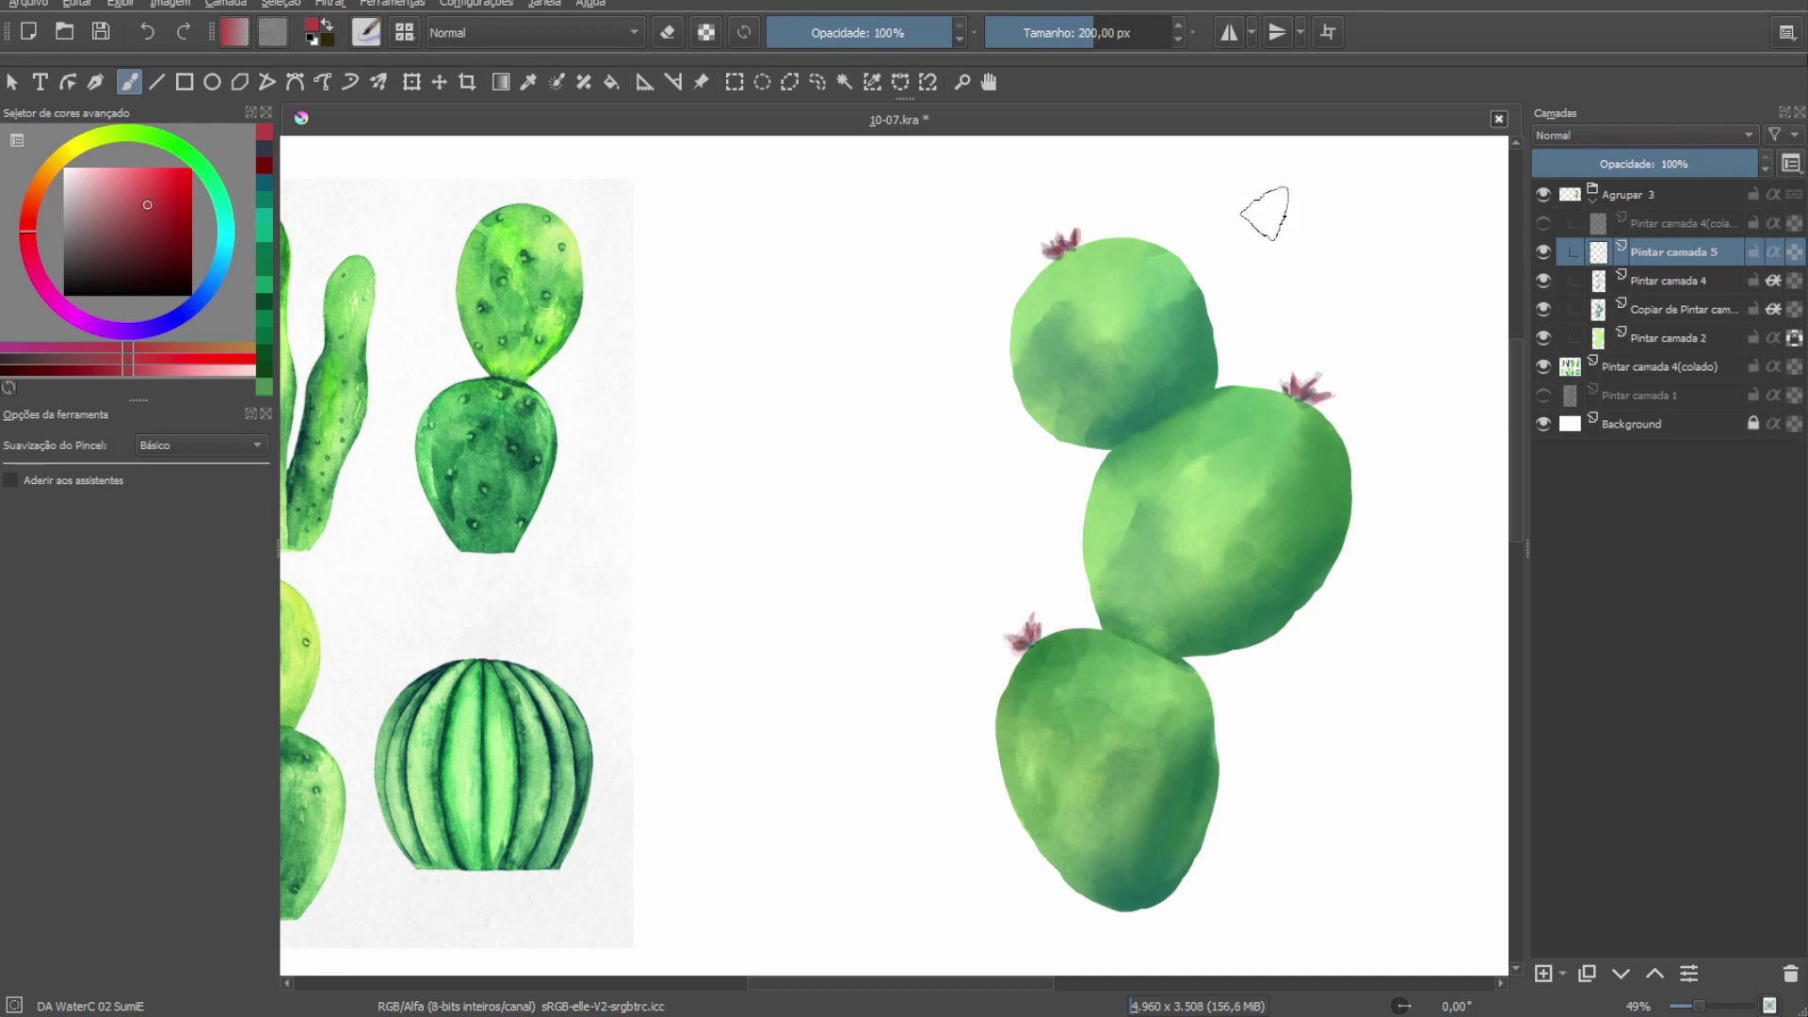
Choose dark teal and add layer Pintar camada 6 for the areoles.
key("x")
left_click(1653, 288)
key("Insert")
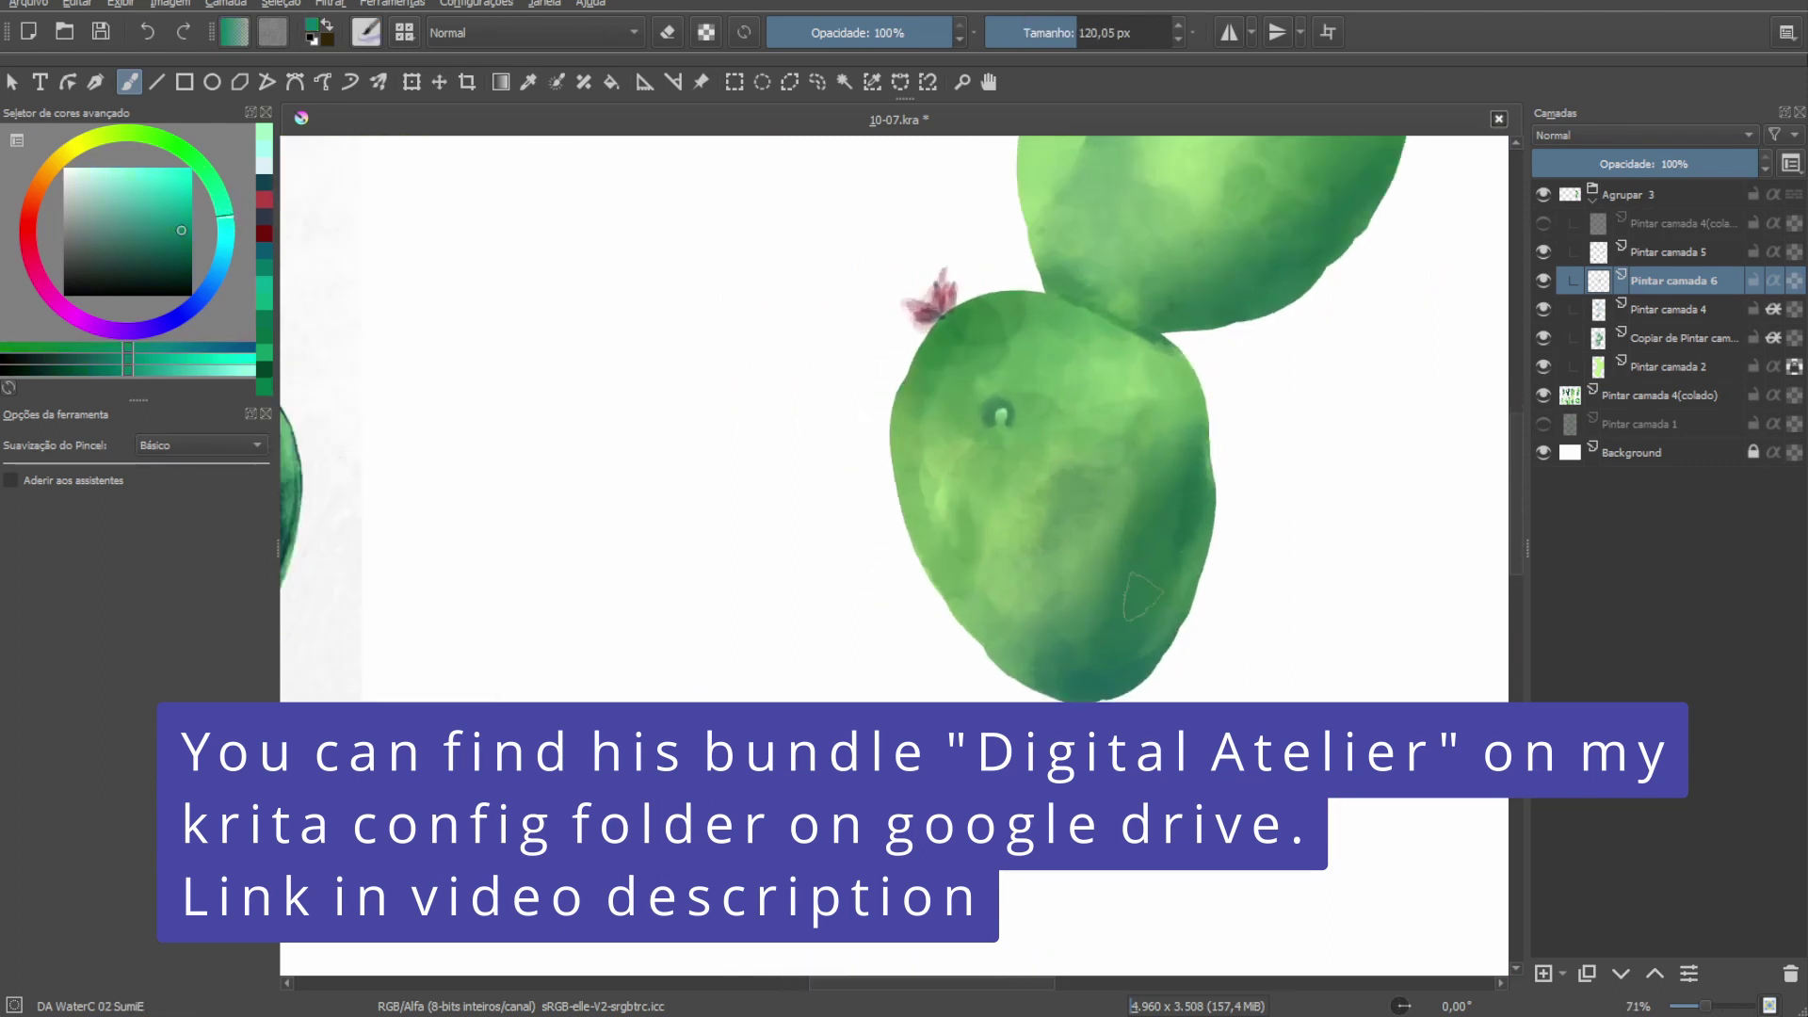
Paint dark areole spots on the bottom pad.
left_click_drag(1017, 602, 1040, 592)
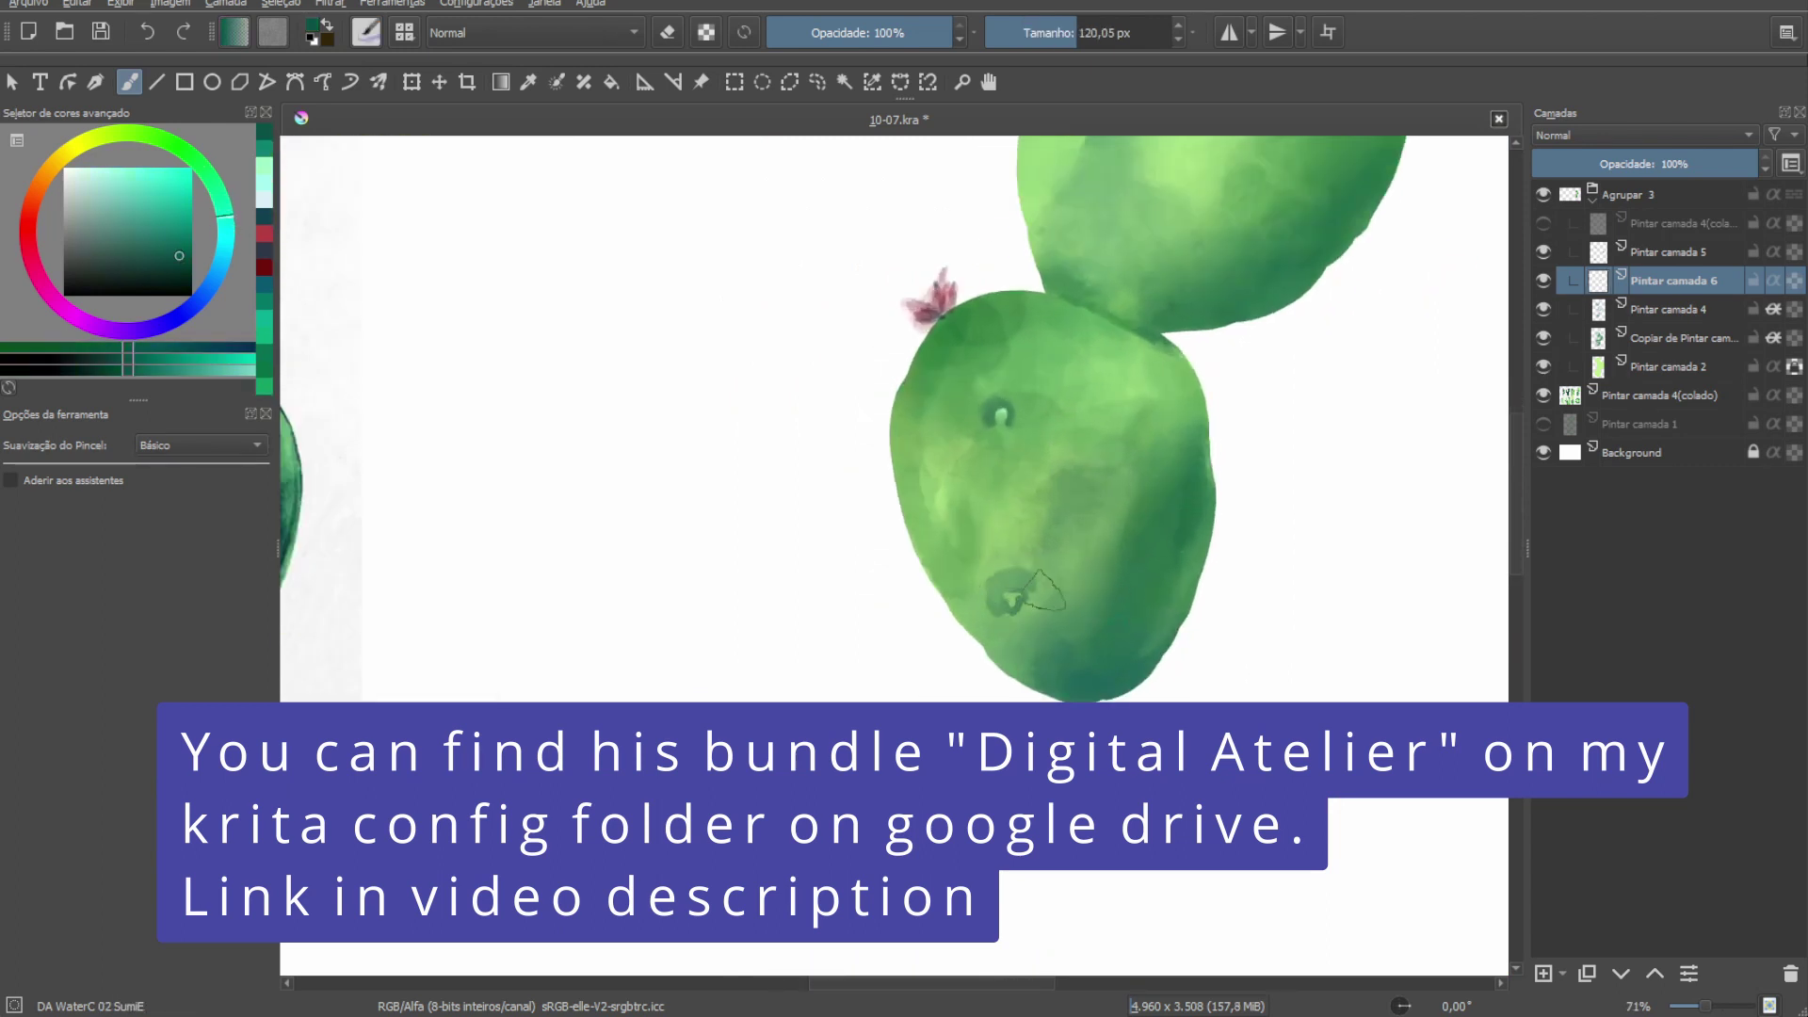
key("slash")
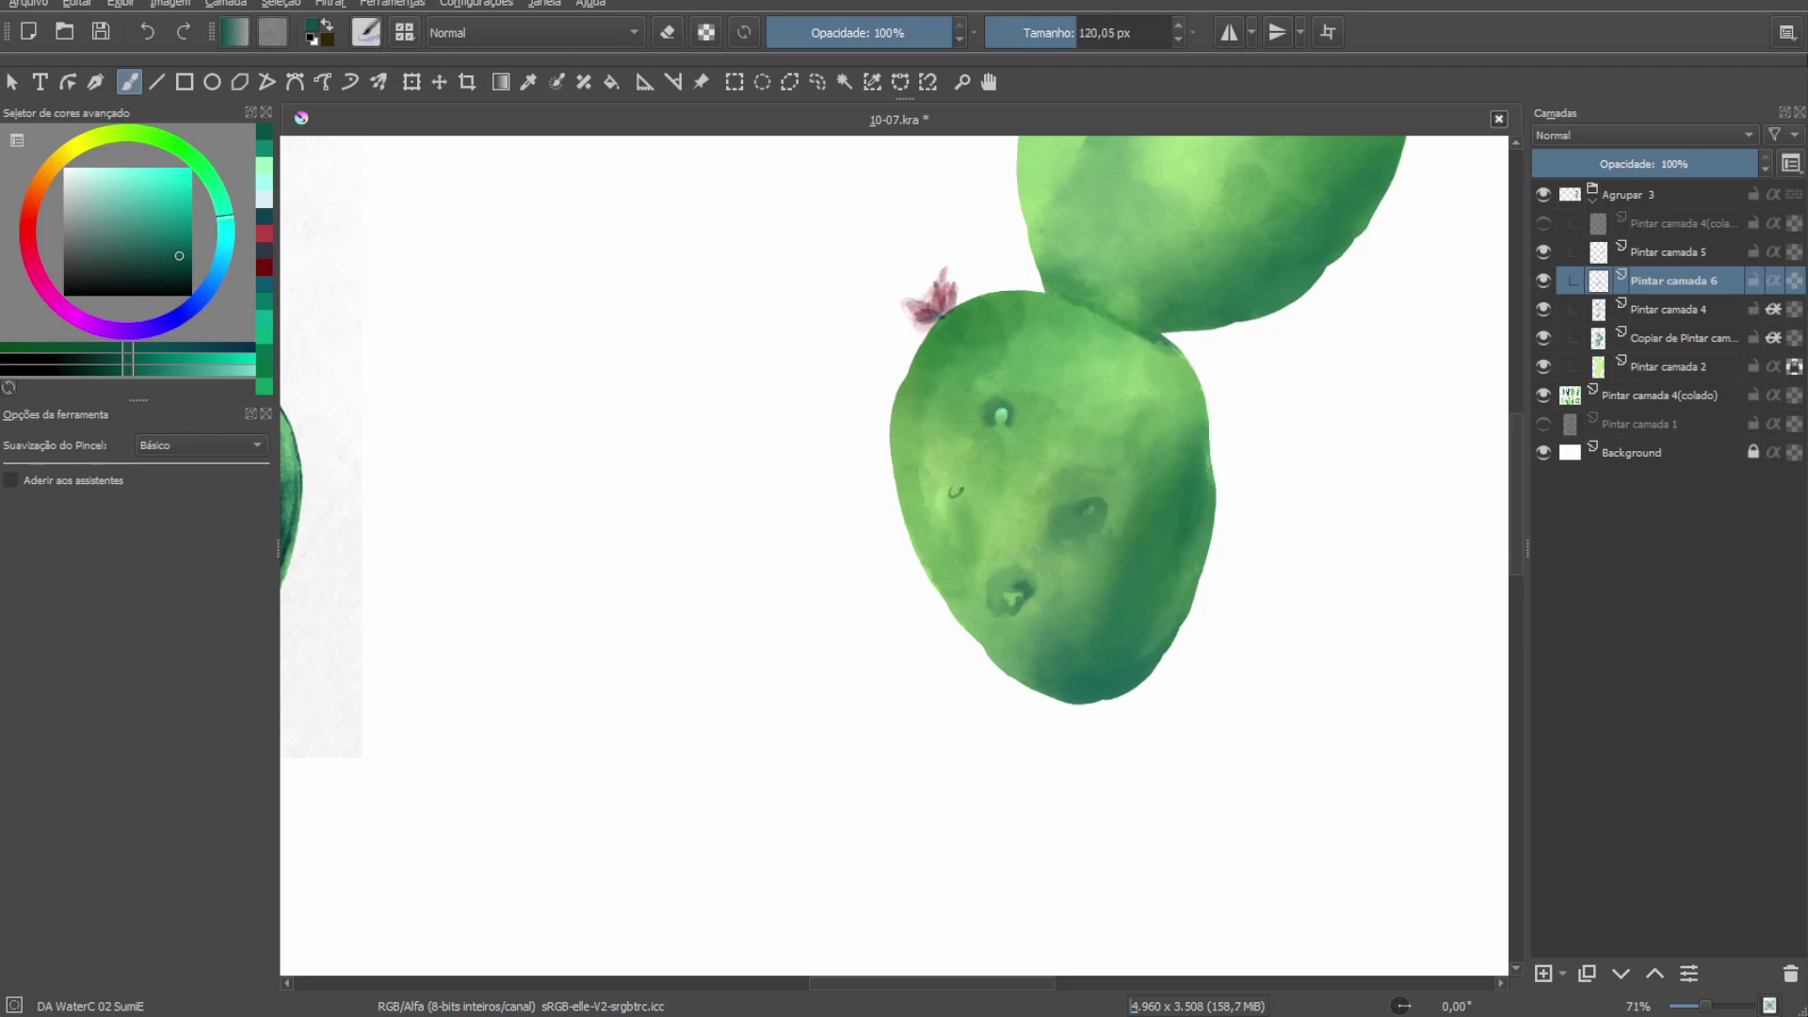
key("slash")
key("slash")
left_click_drag(1143, 421, 1178, 412)
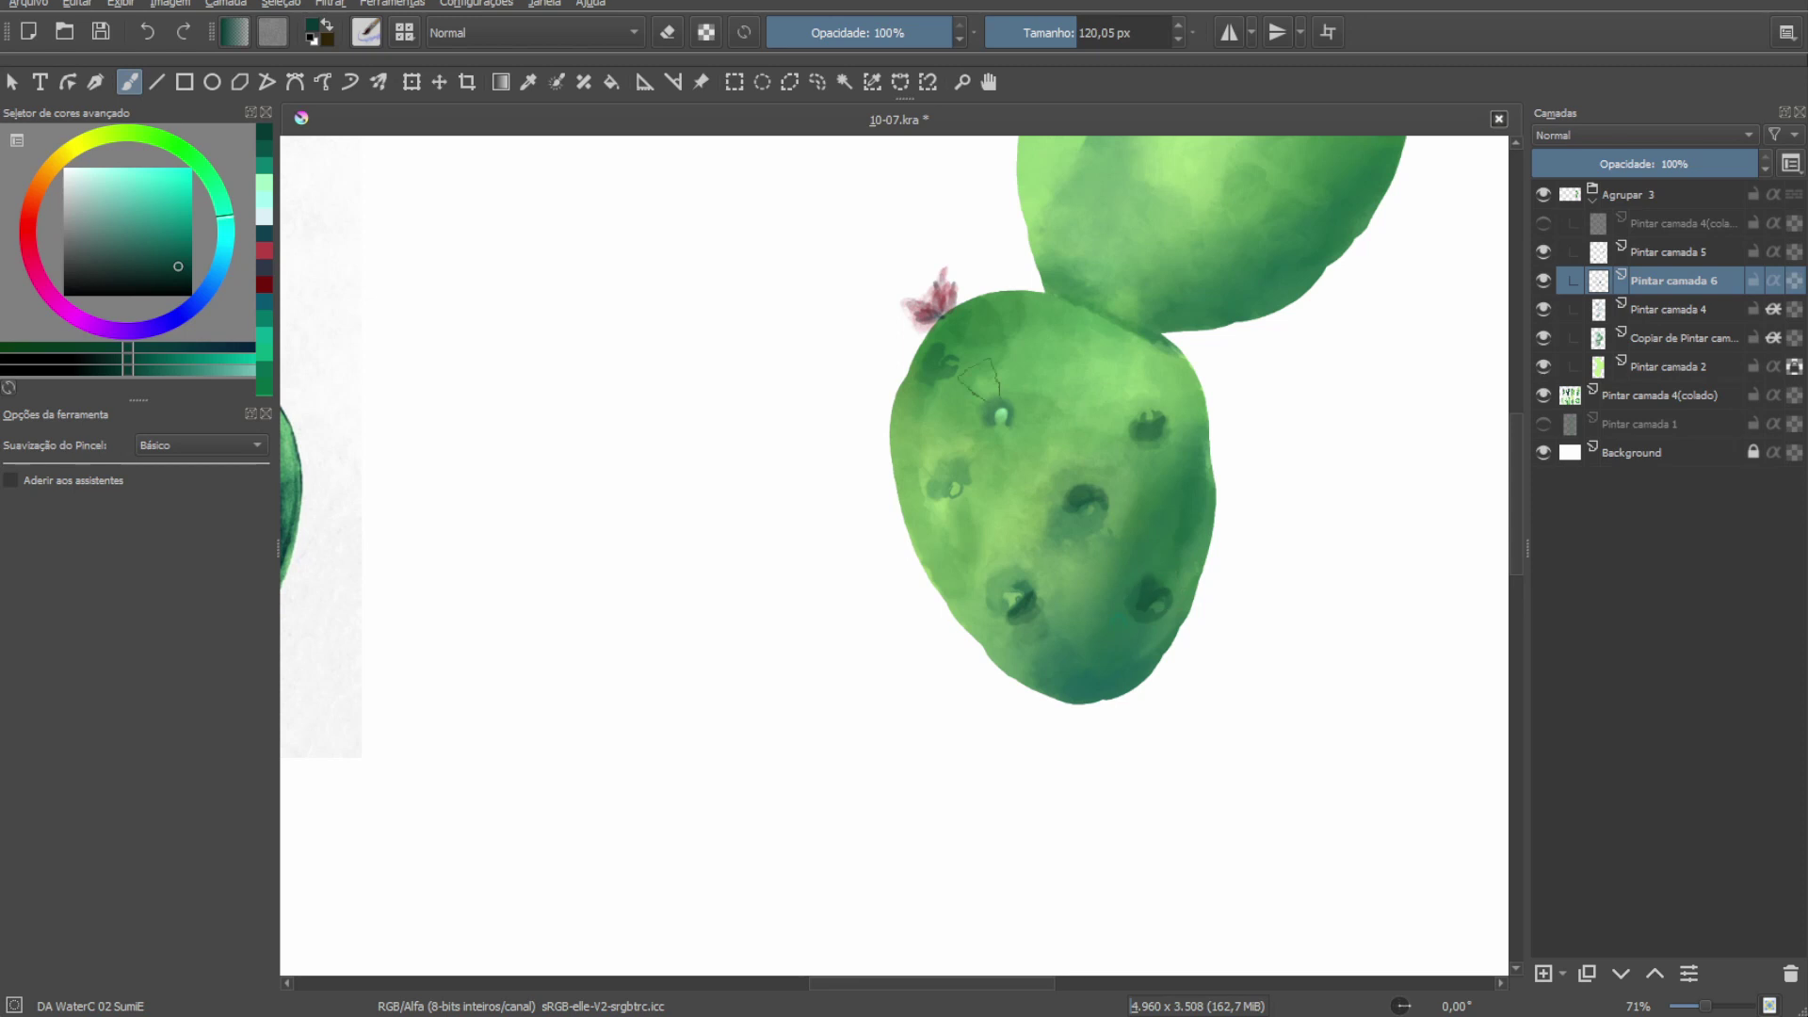
key("slash")
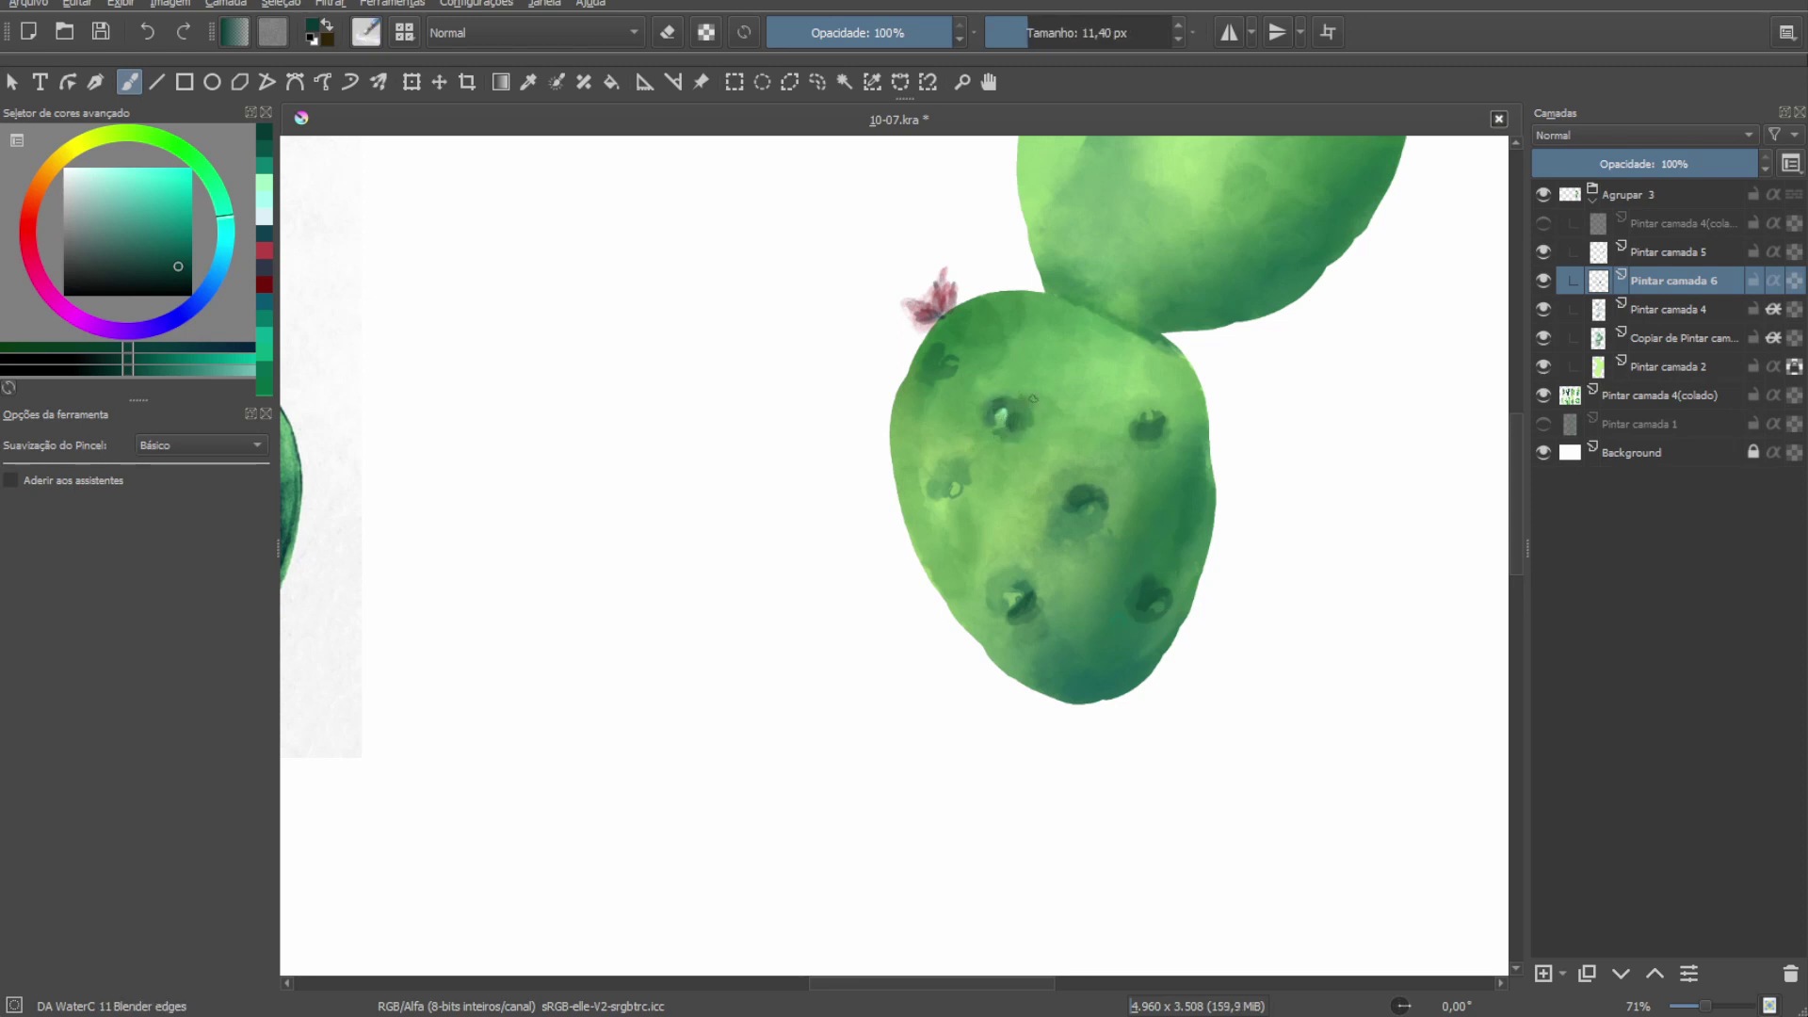
scroll(1211, 465, "down", 5)
scroll(1211, 465, "up", 5)
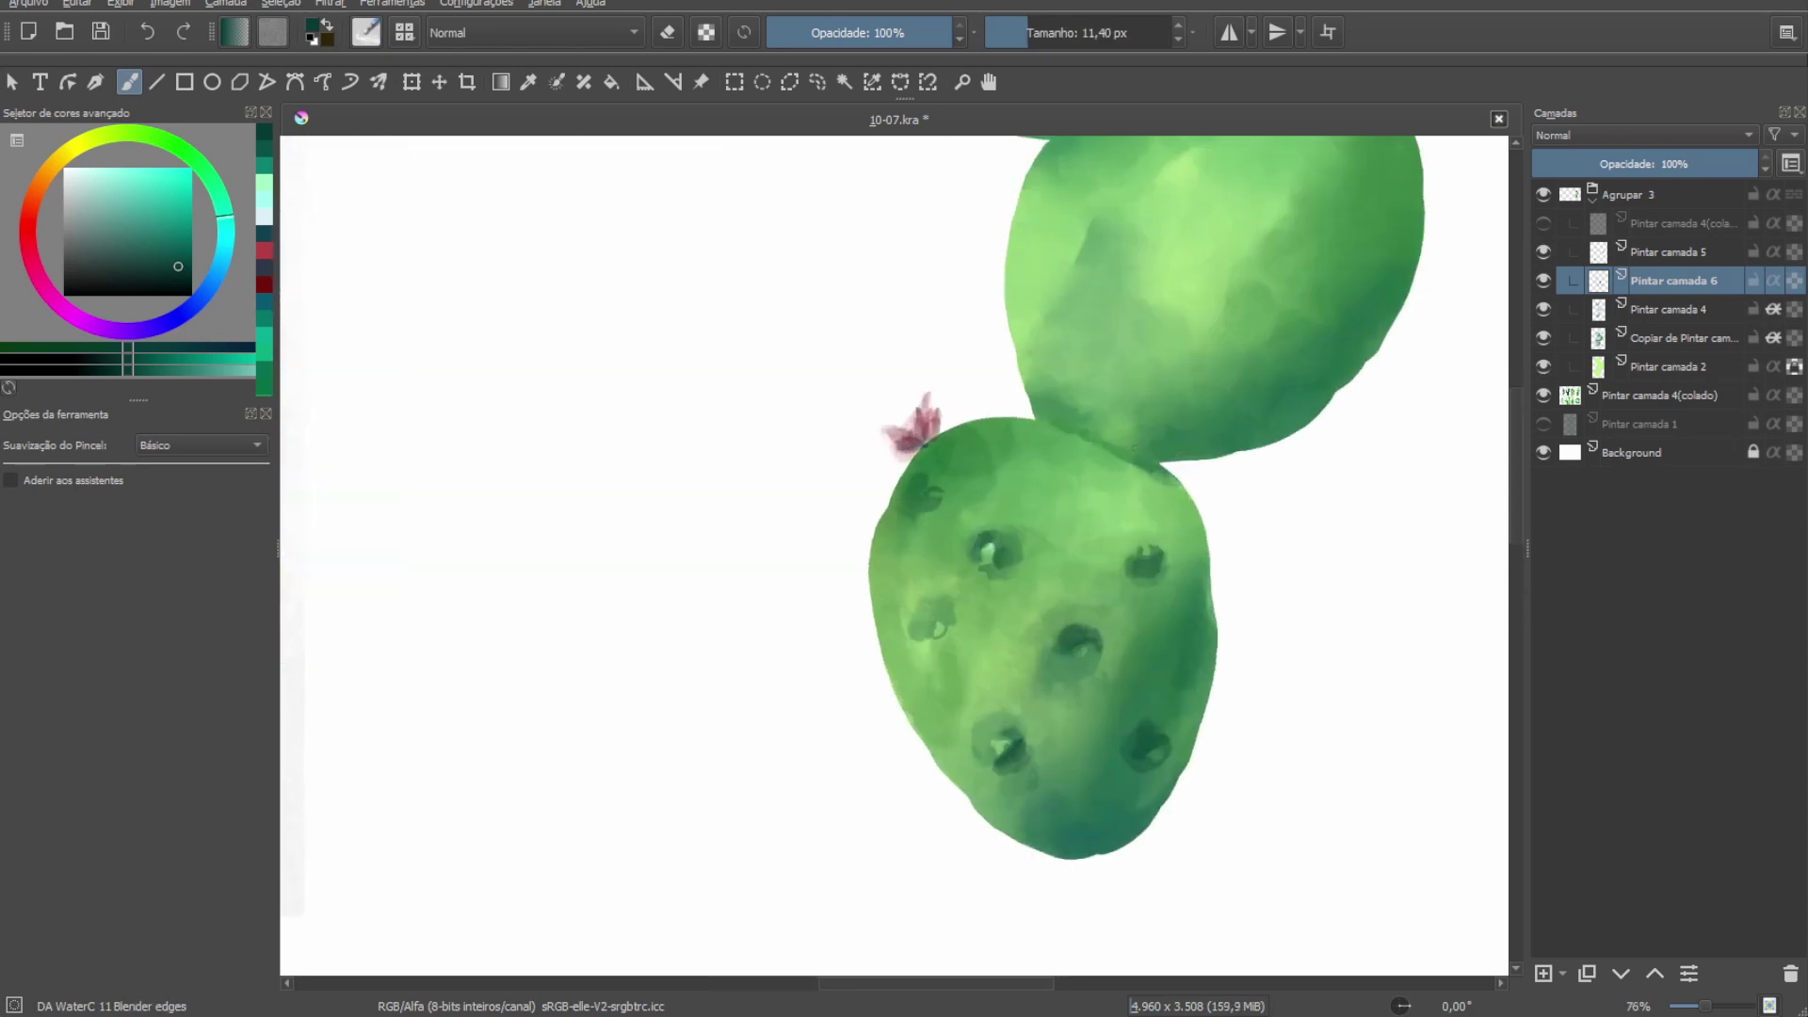
key("slash")
Paint several dark areoles across the middle pad.
left_click_drag(1303, 237, 1209, 430)
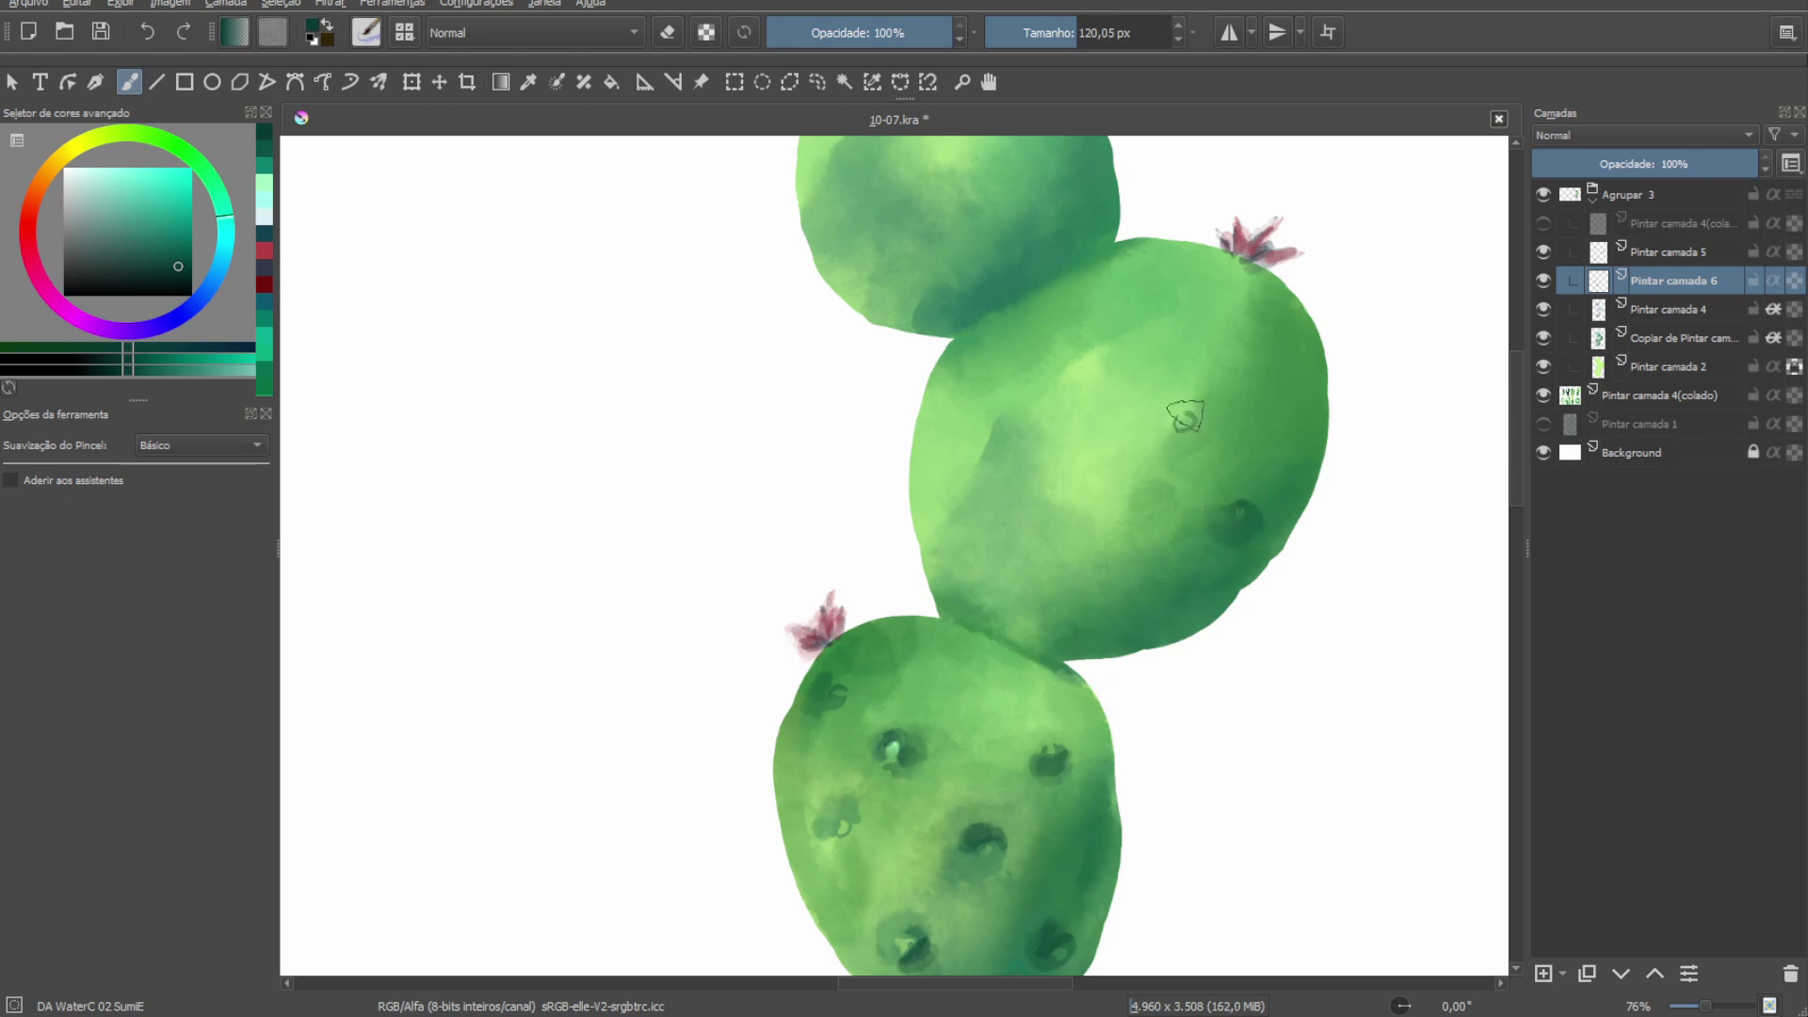
key("ctrl+z")
left_click_drag(1126, 473, 1163, 471)
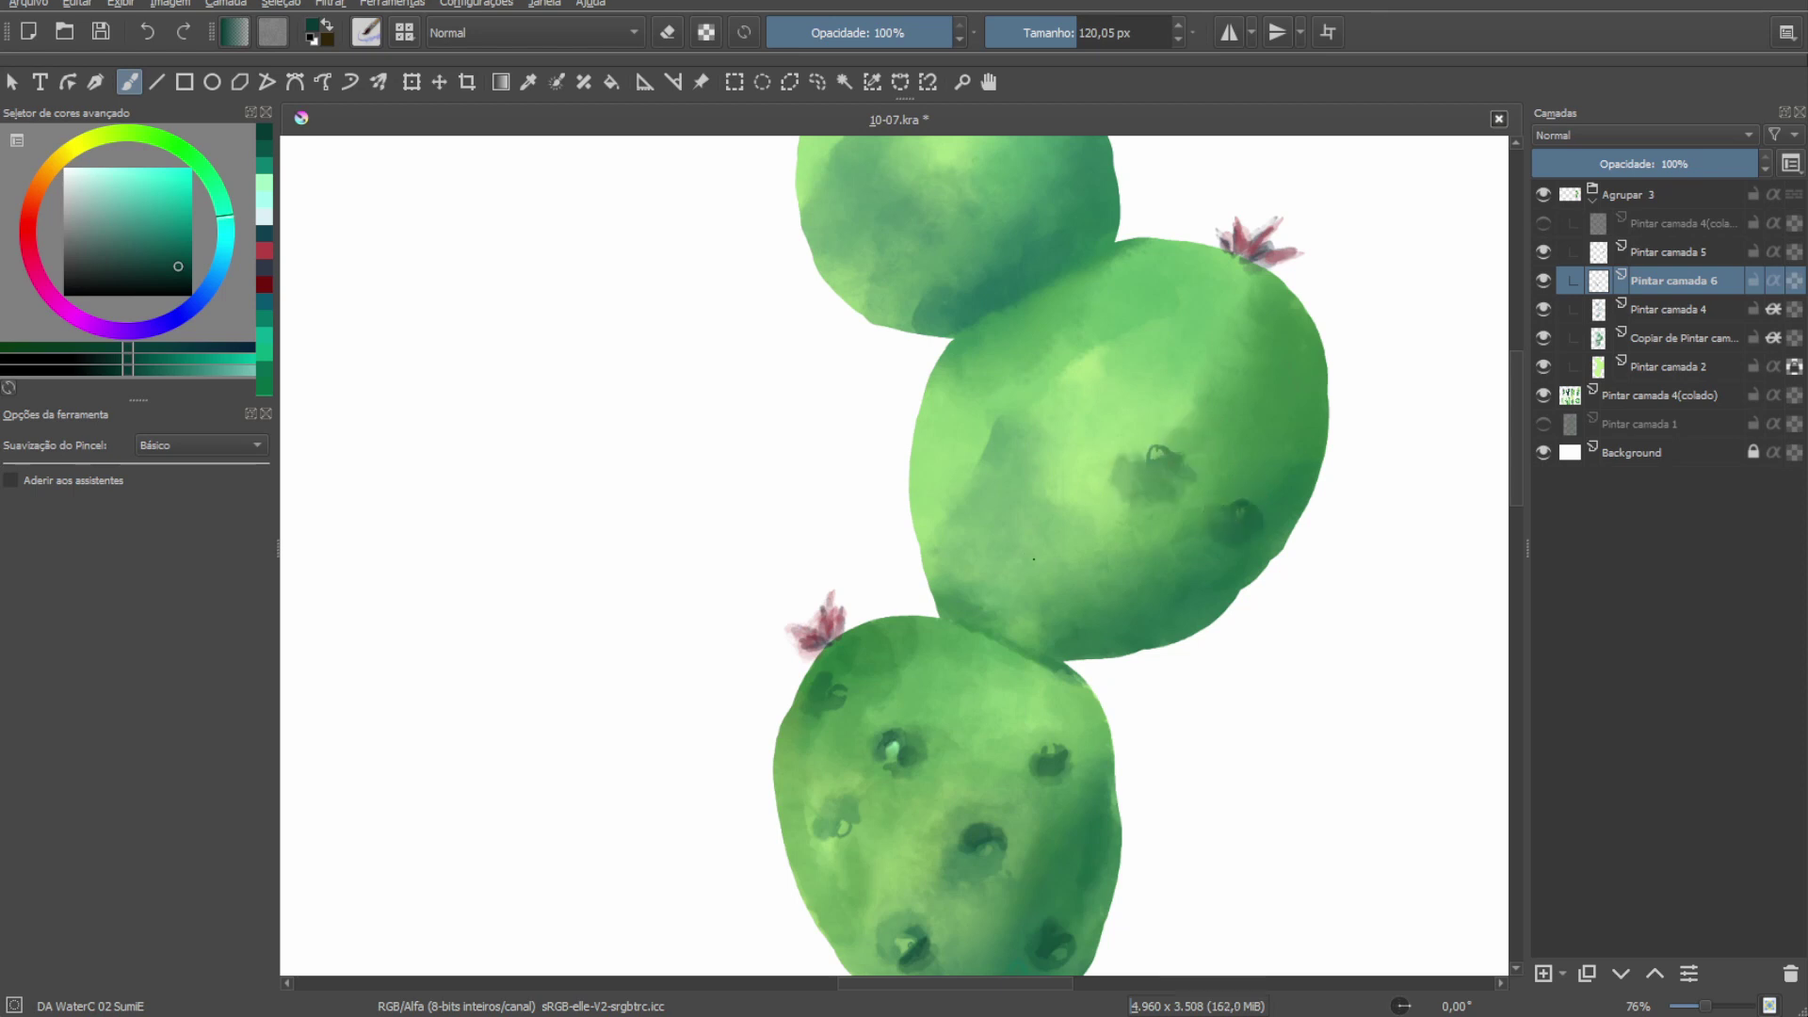
left_click_drag(1013, 556, 1048, 562)
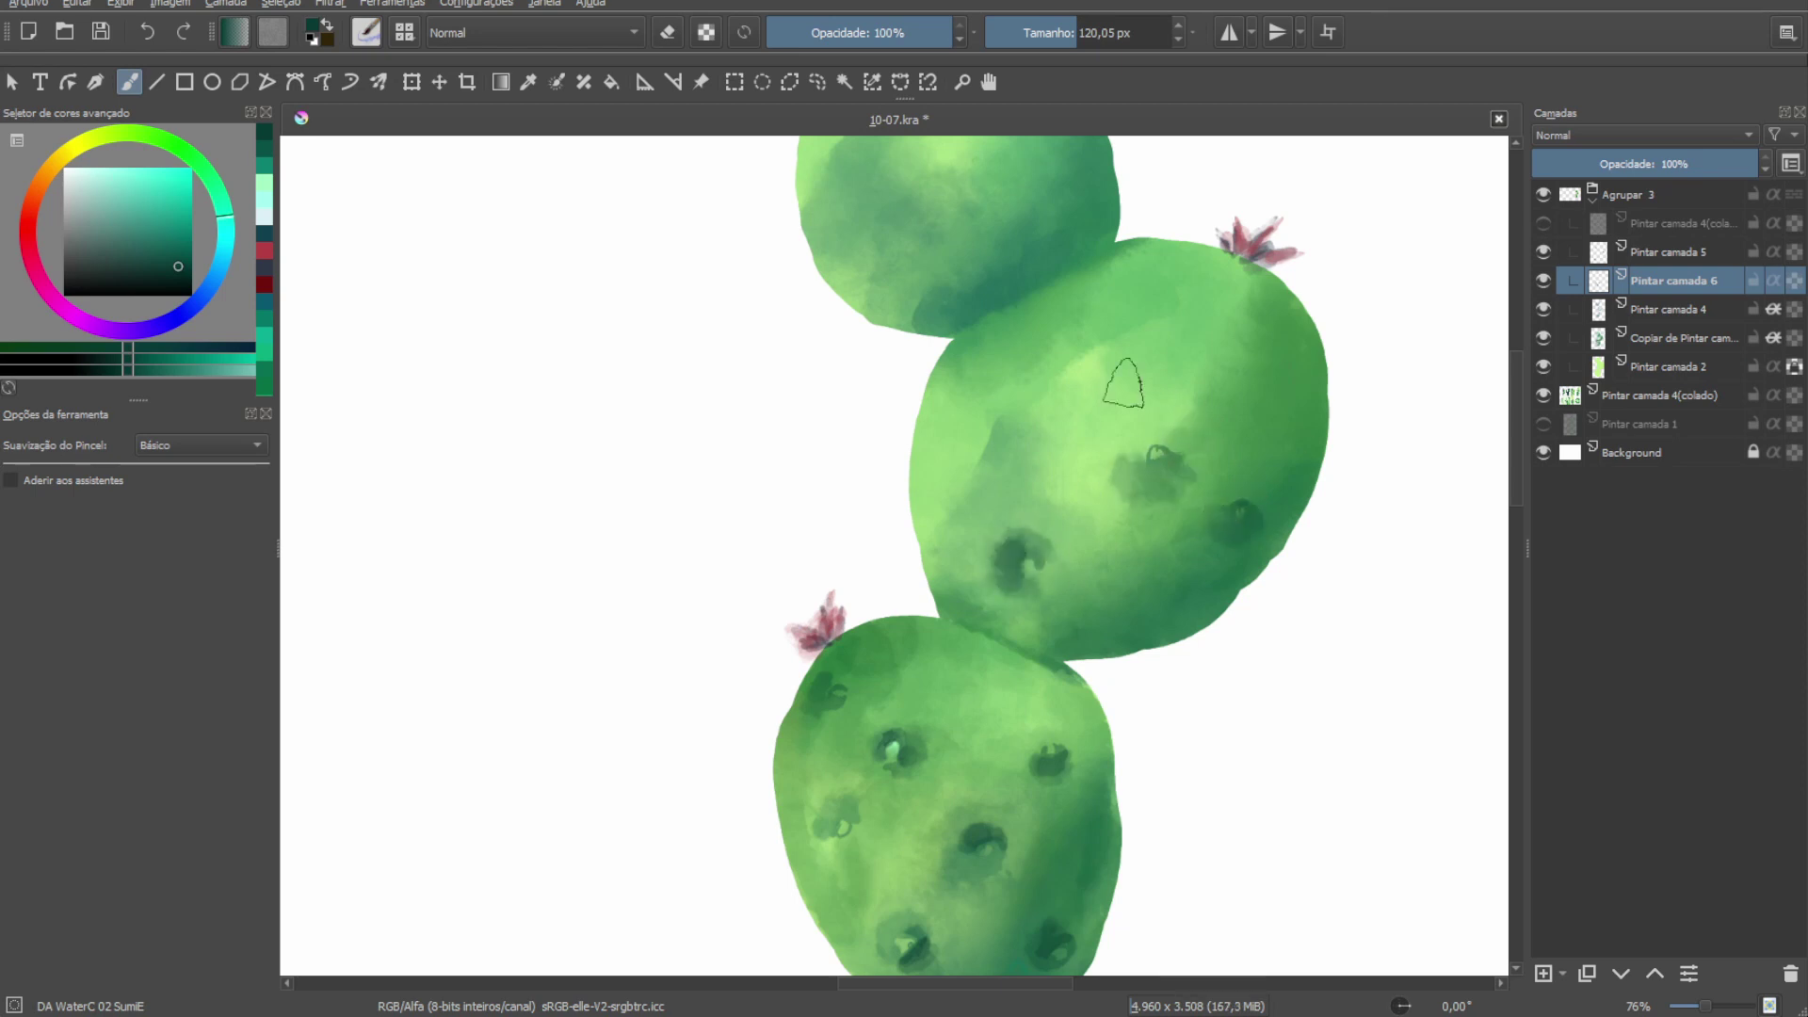
left_click_drag(1220, 282, 1140, 456)
left_click_drag(1238, 361, 1281, 361)
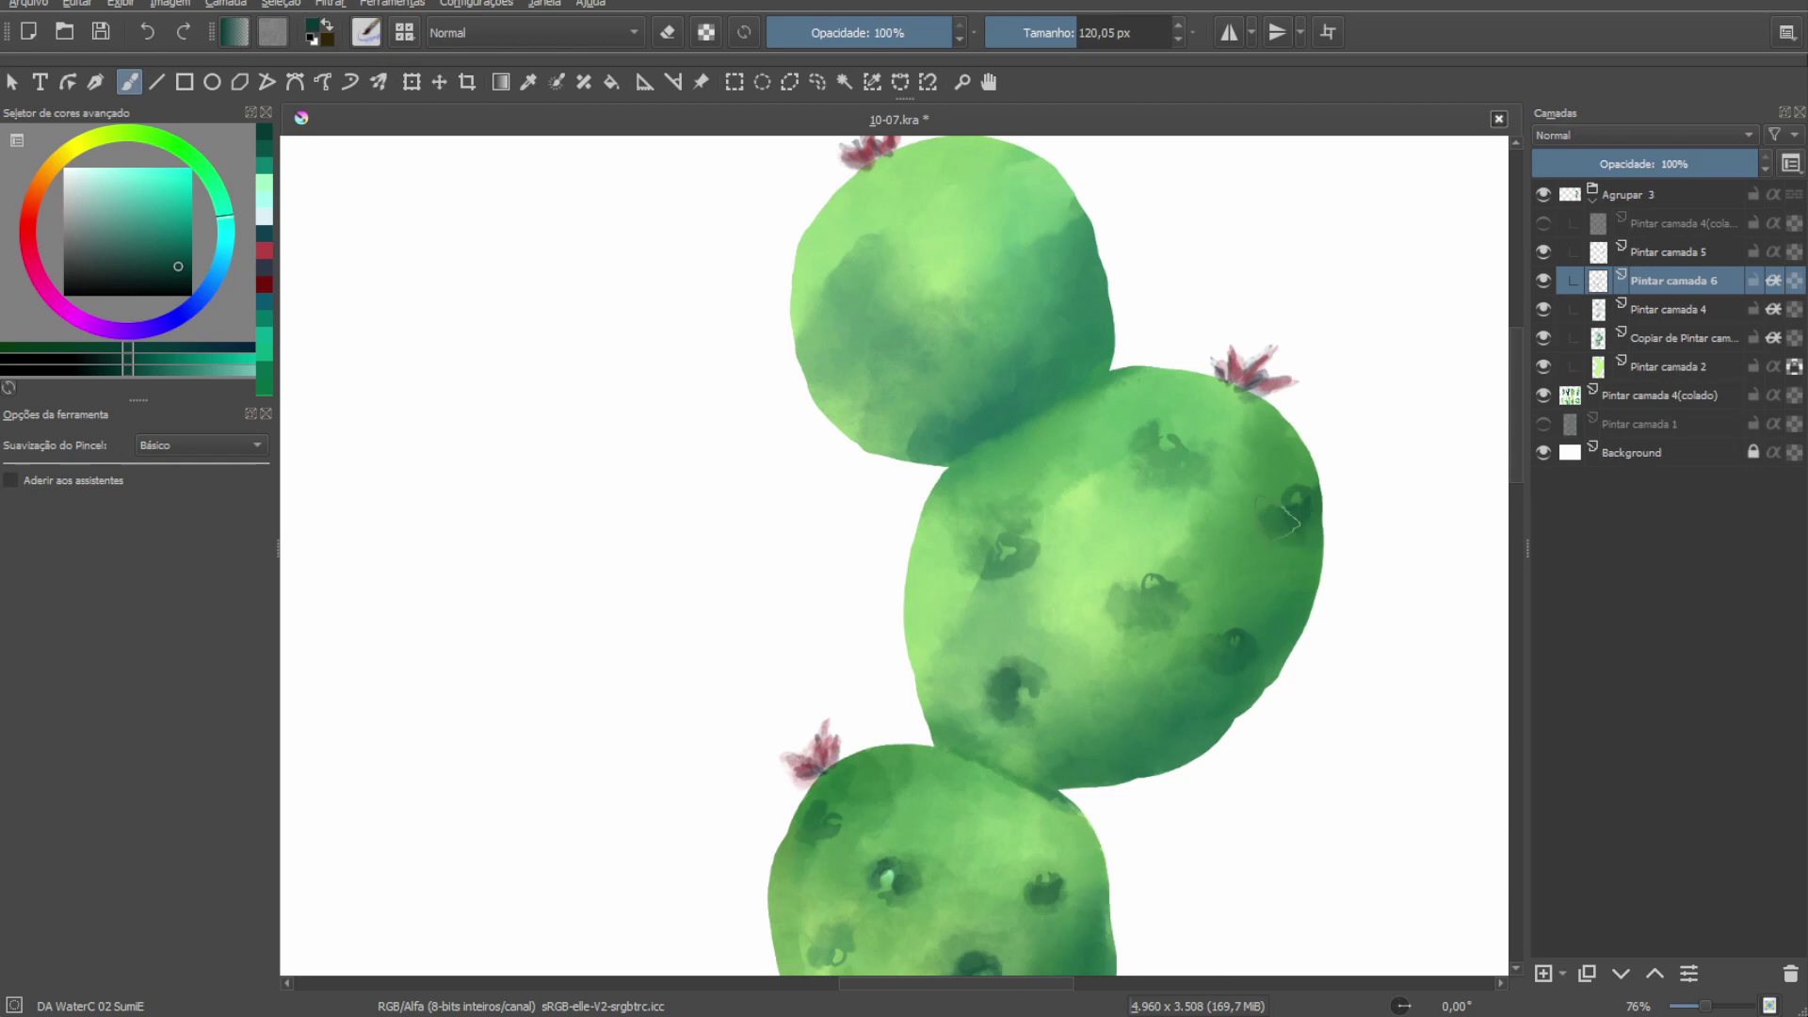
Dab a small dark spot on the middle pad and darken the upper pad's spine spot.
left_click_drag(1286, 518, 1289, 561)
left_click(1179, 506)
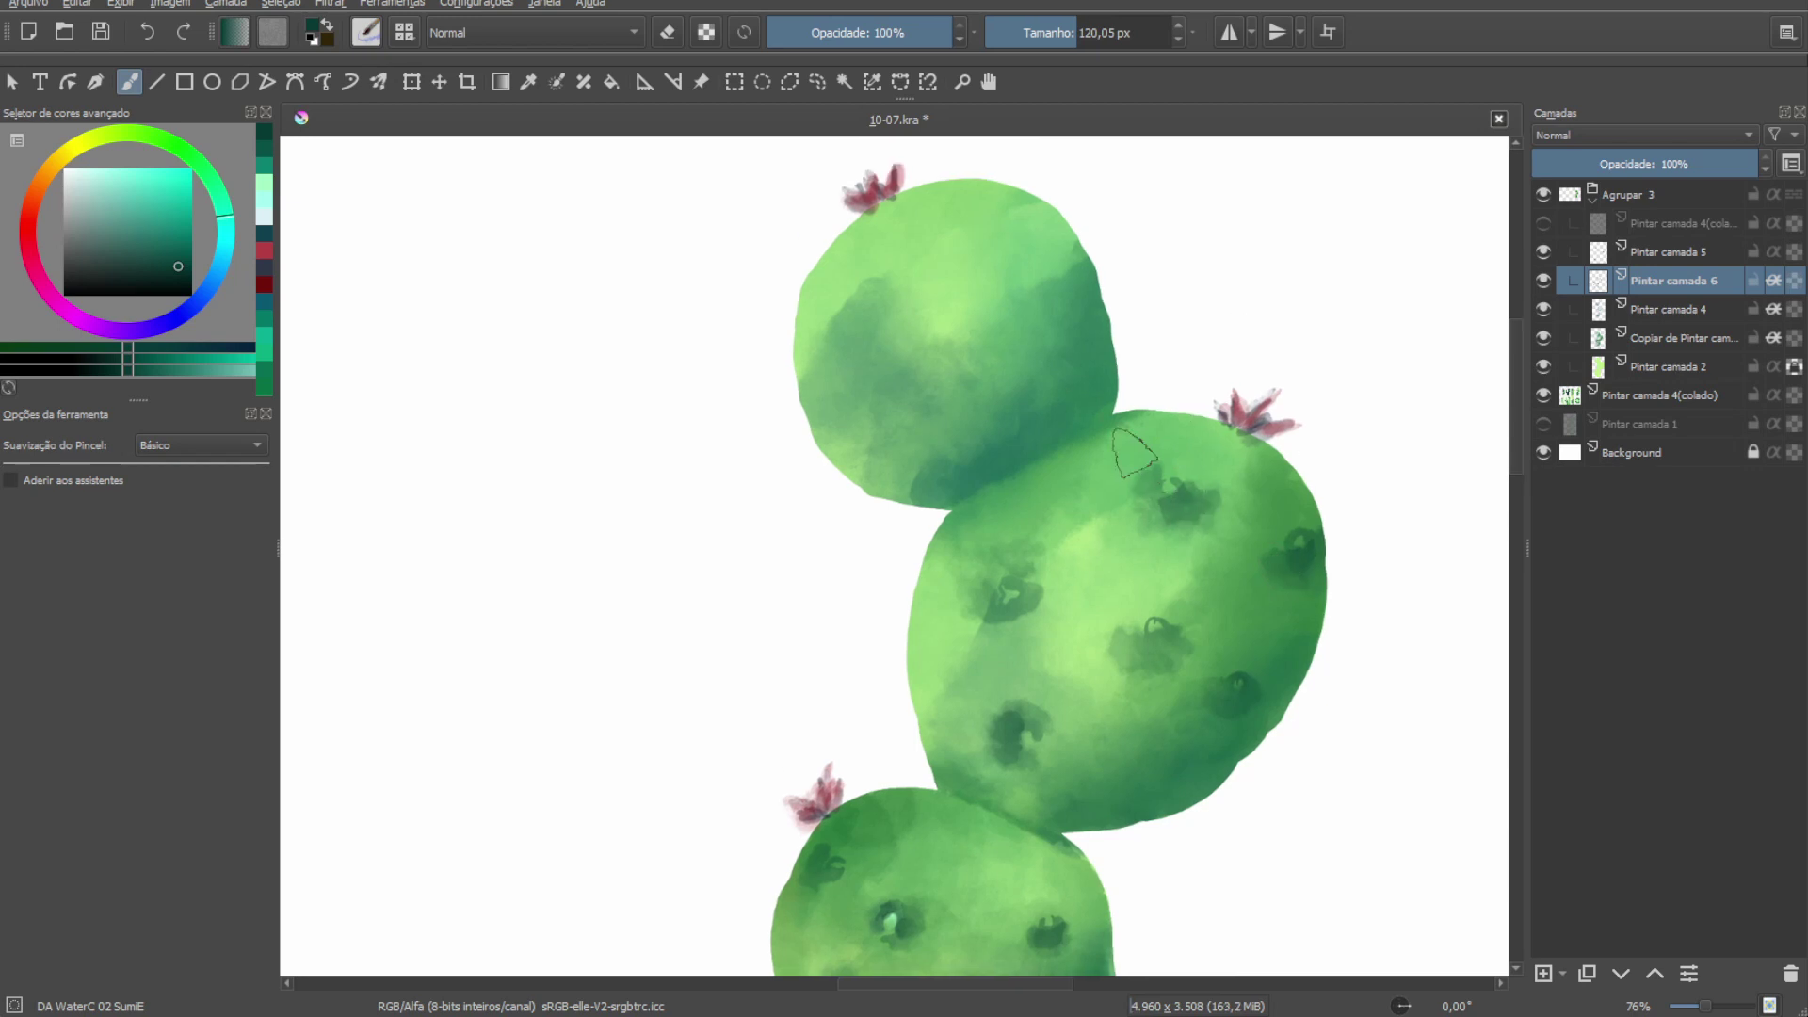
left_click_drag(1135, 452, 1150, 514)
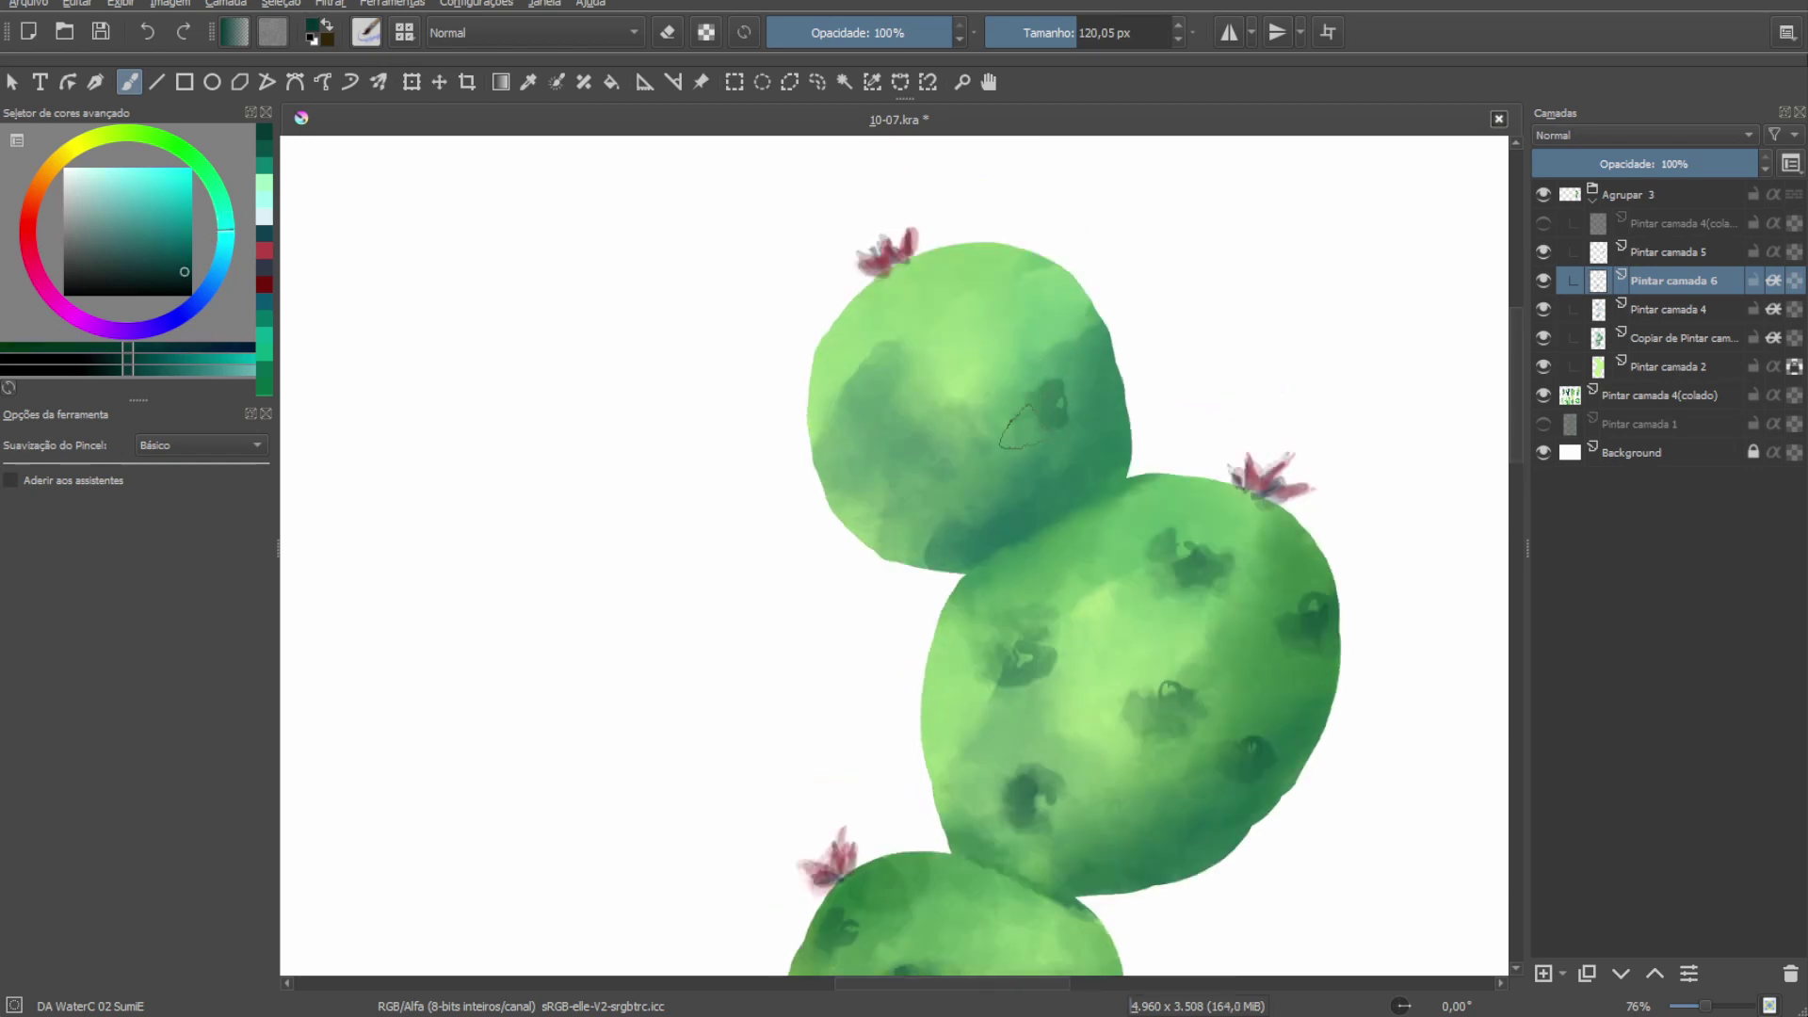
left_click(892, 478)
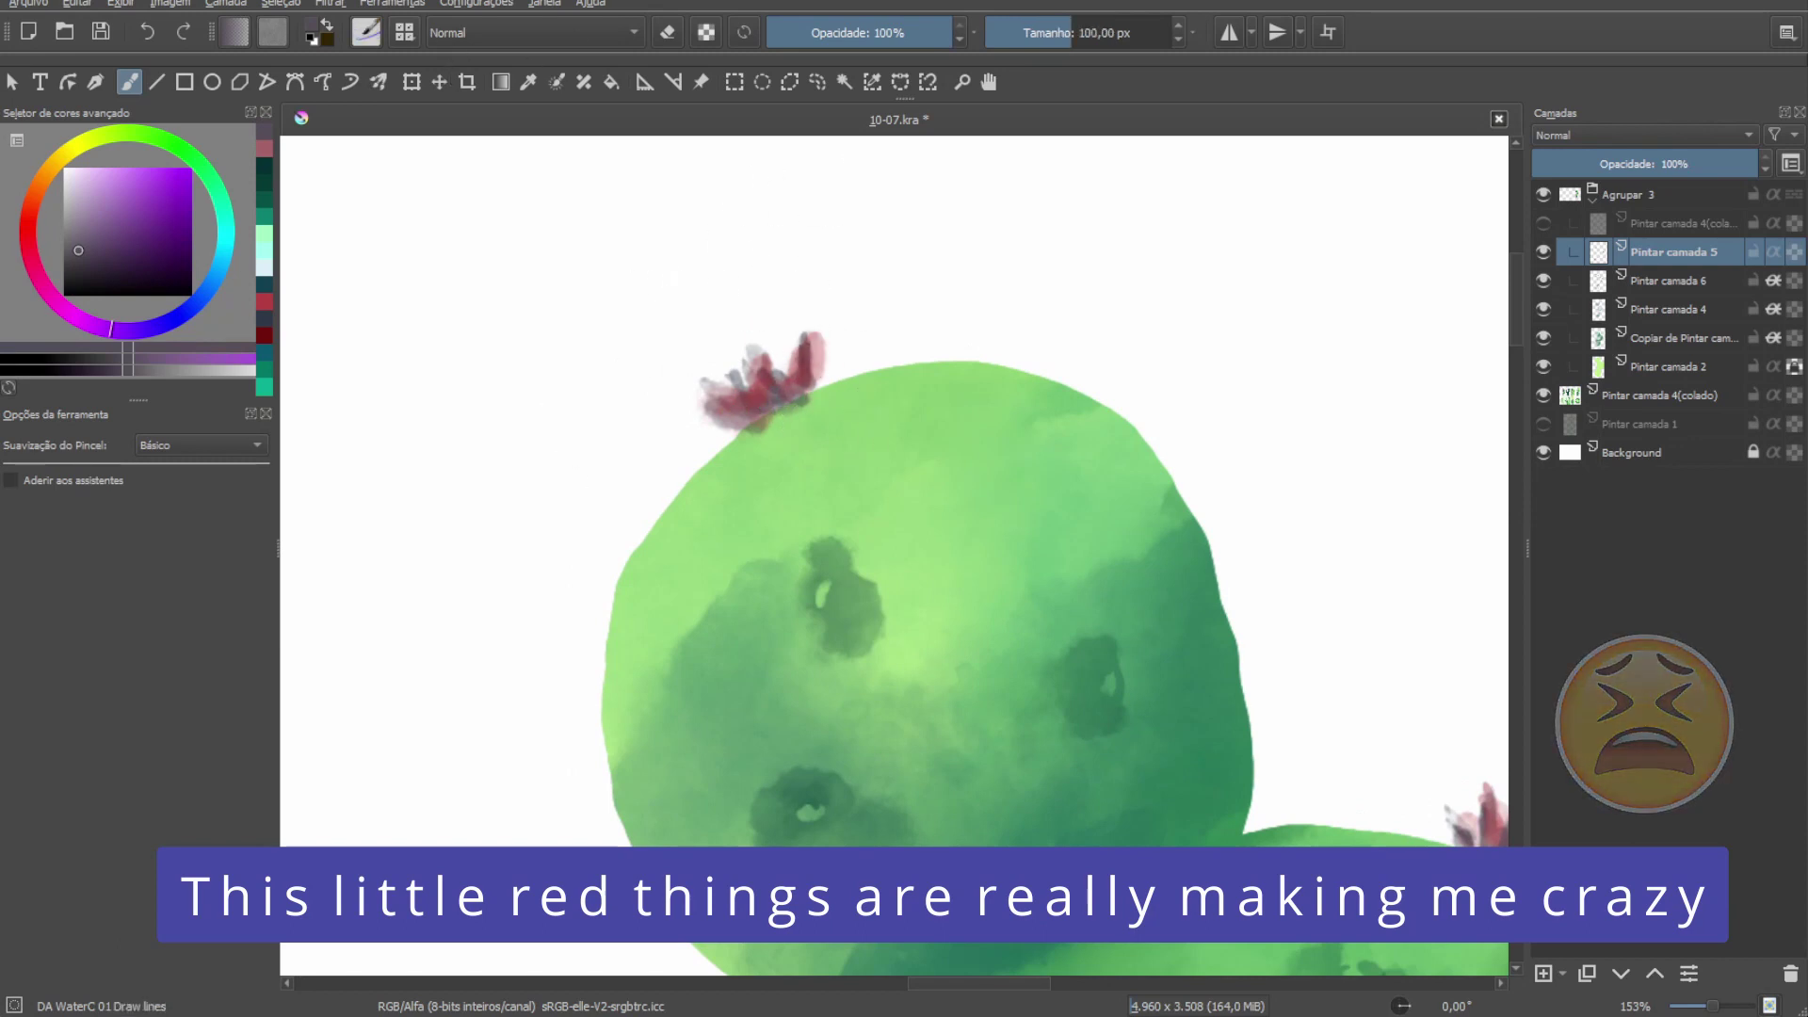
Paint crimson and light pink petal strokes on the top flower.
mouse_move(805, 346)
left_mouse_down()
mouse_move(801, 395)
mouse_move(754, 413)
left_mouse_up()
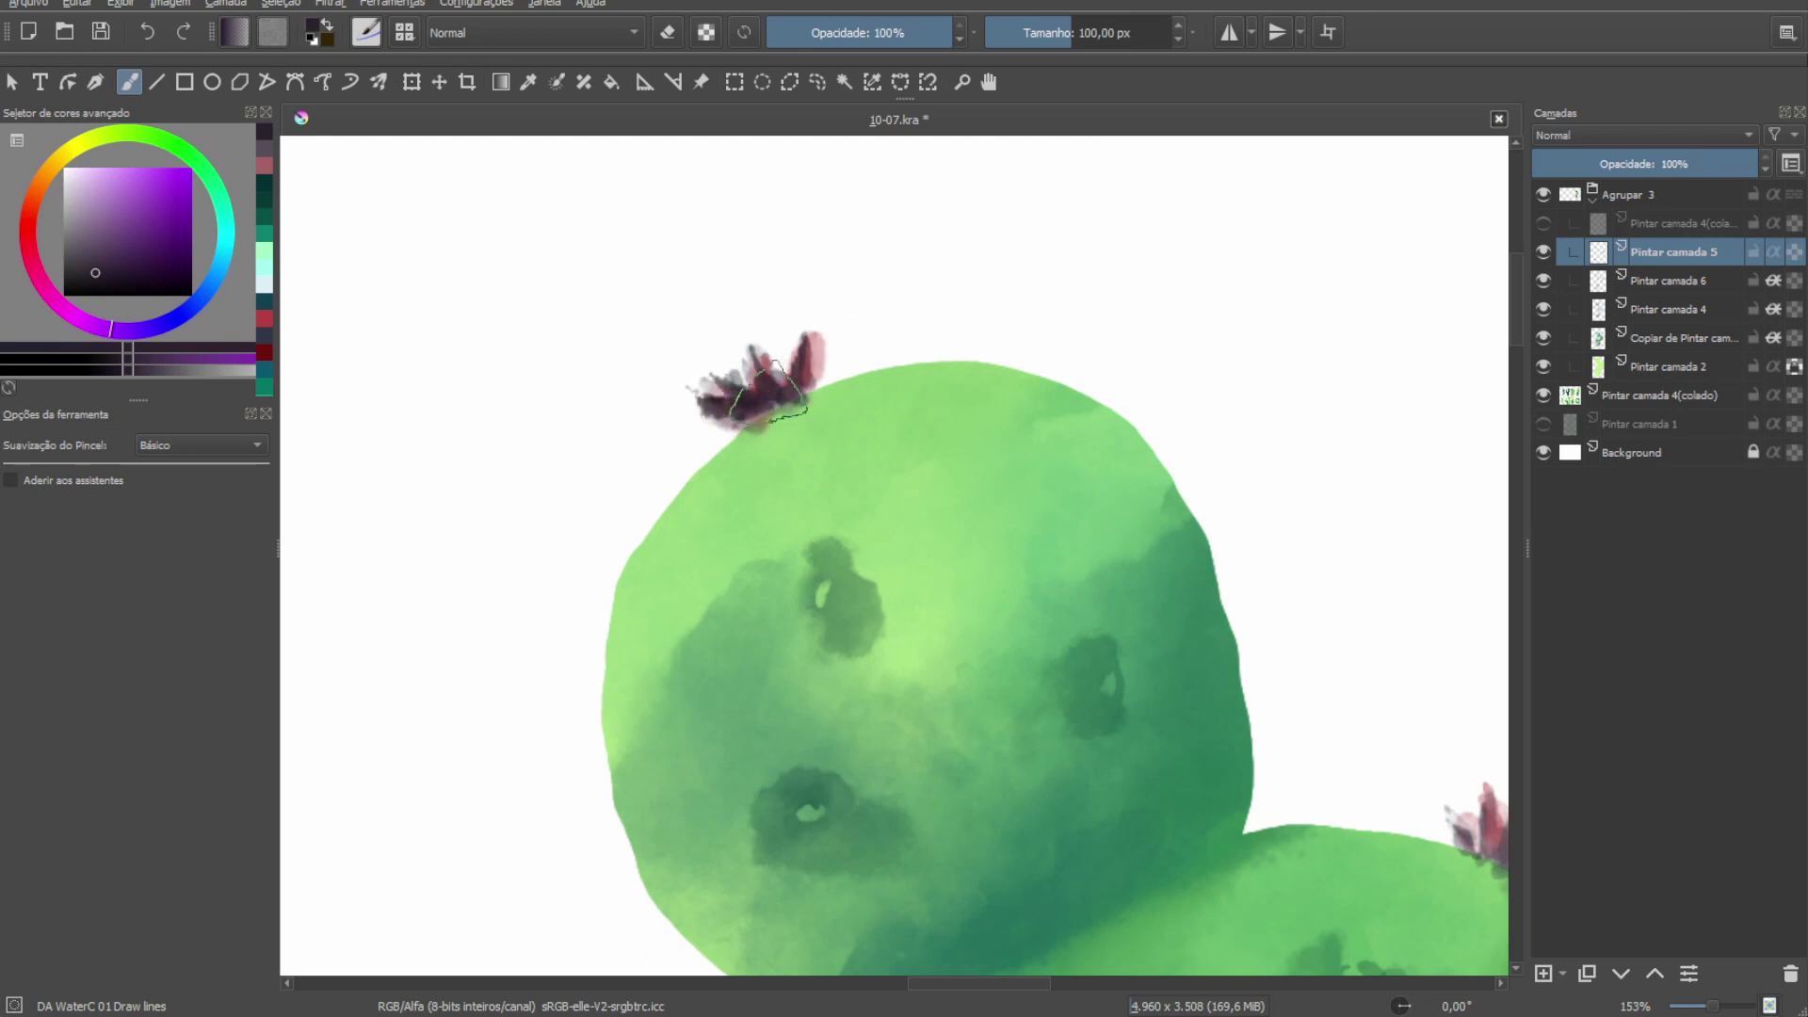
scroll(768, 391, "down", 5)
scroll(800, 339, "up", 5)
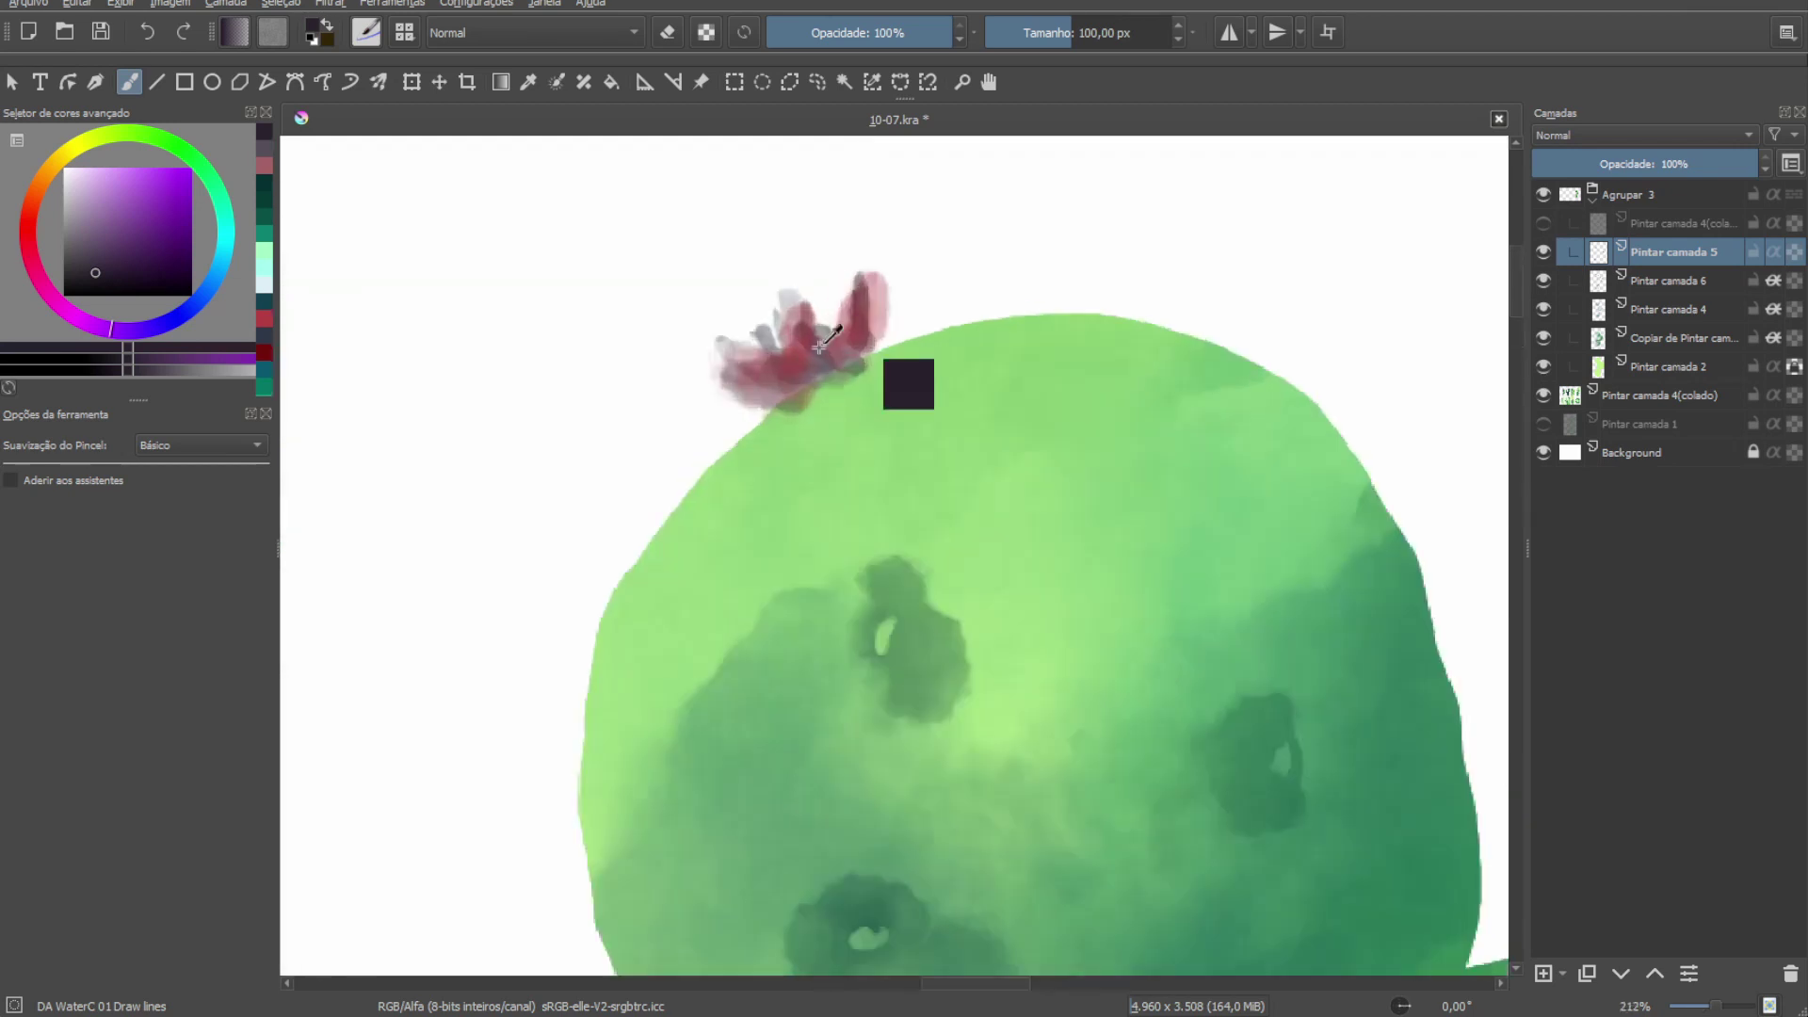
left_click(890, 368, "ctrl")
left_click_drag(862, 283, 827, 302)
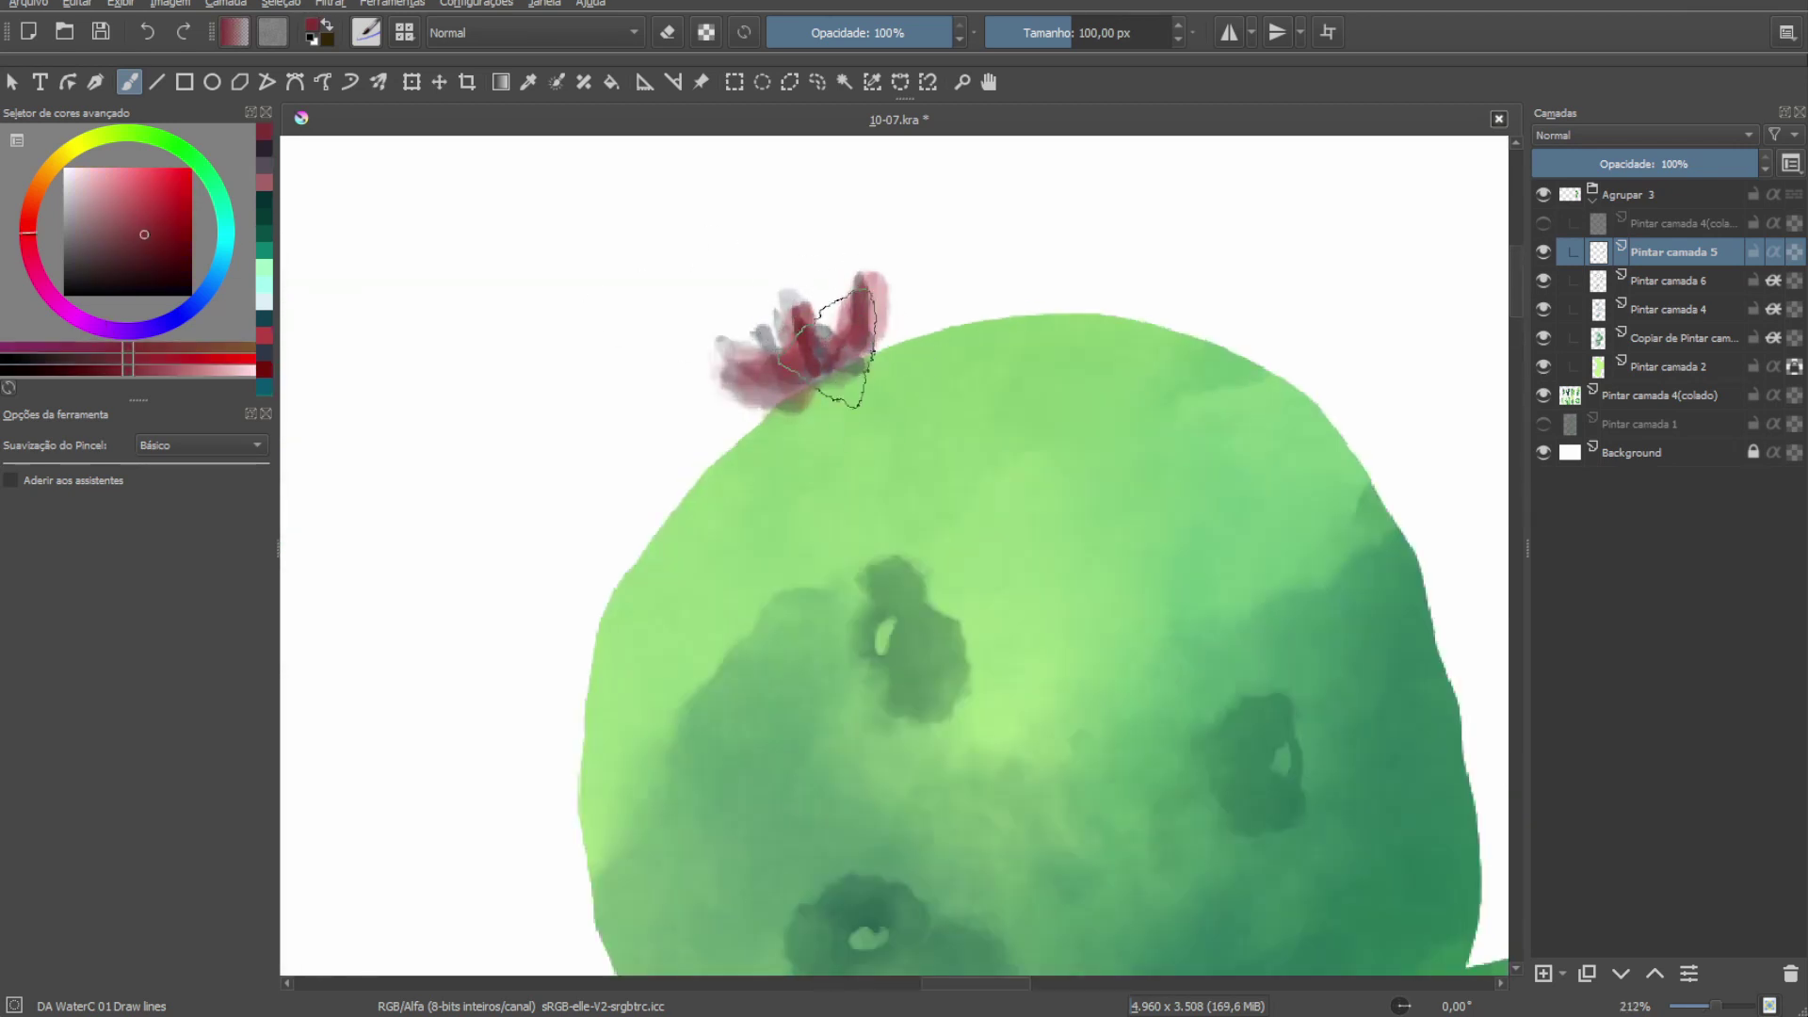
left_click(709, 373, "ctrl")
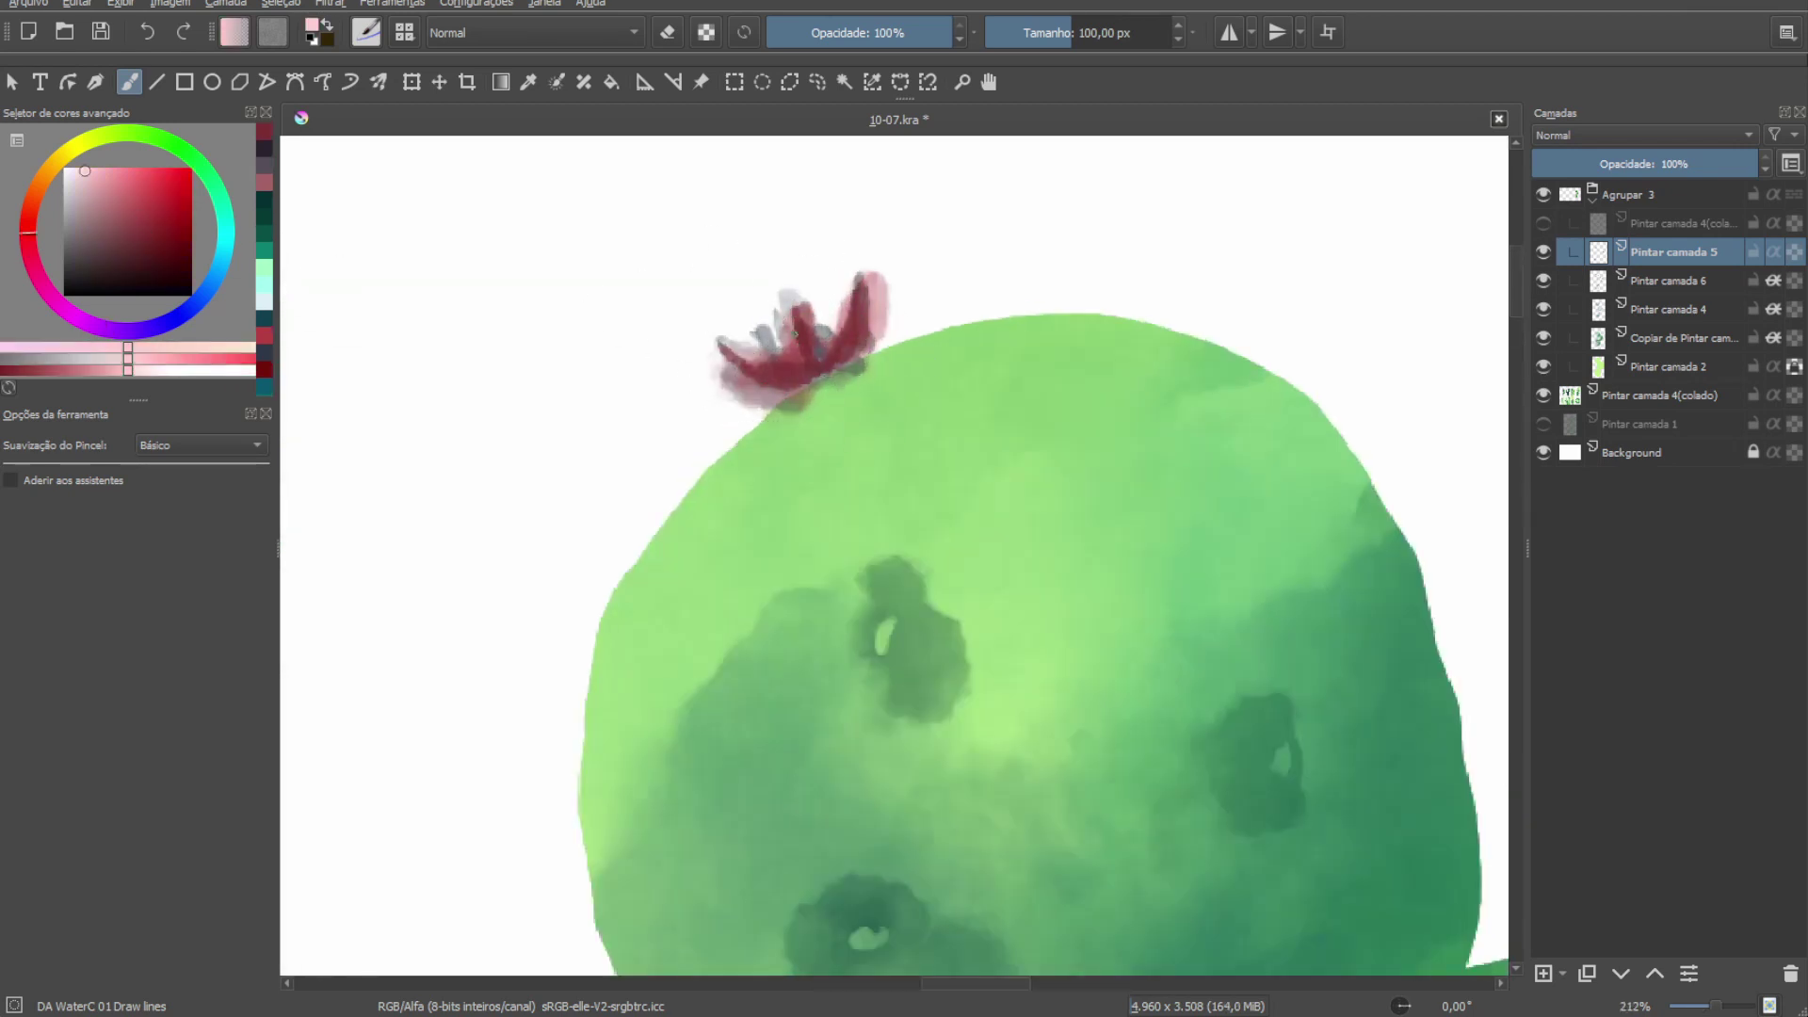
scroll(735, 367, "down", 5)
scroll(800, 339, "up", 5)
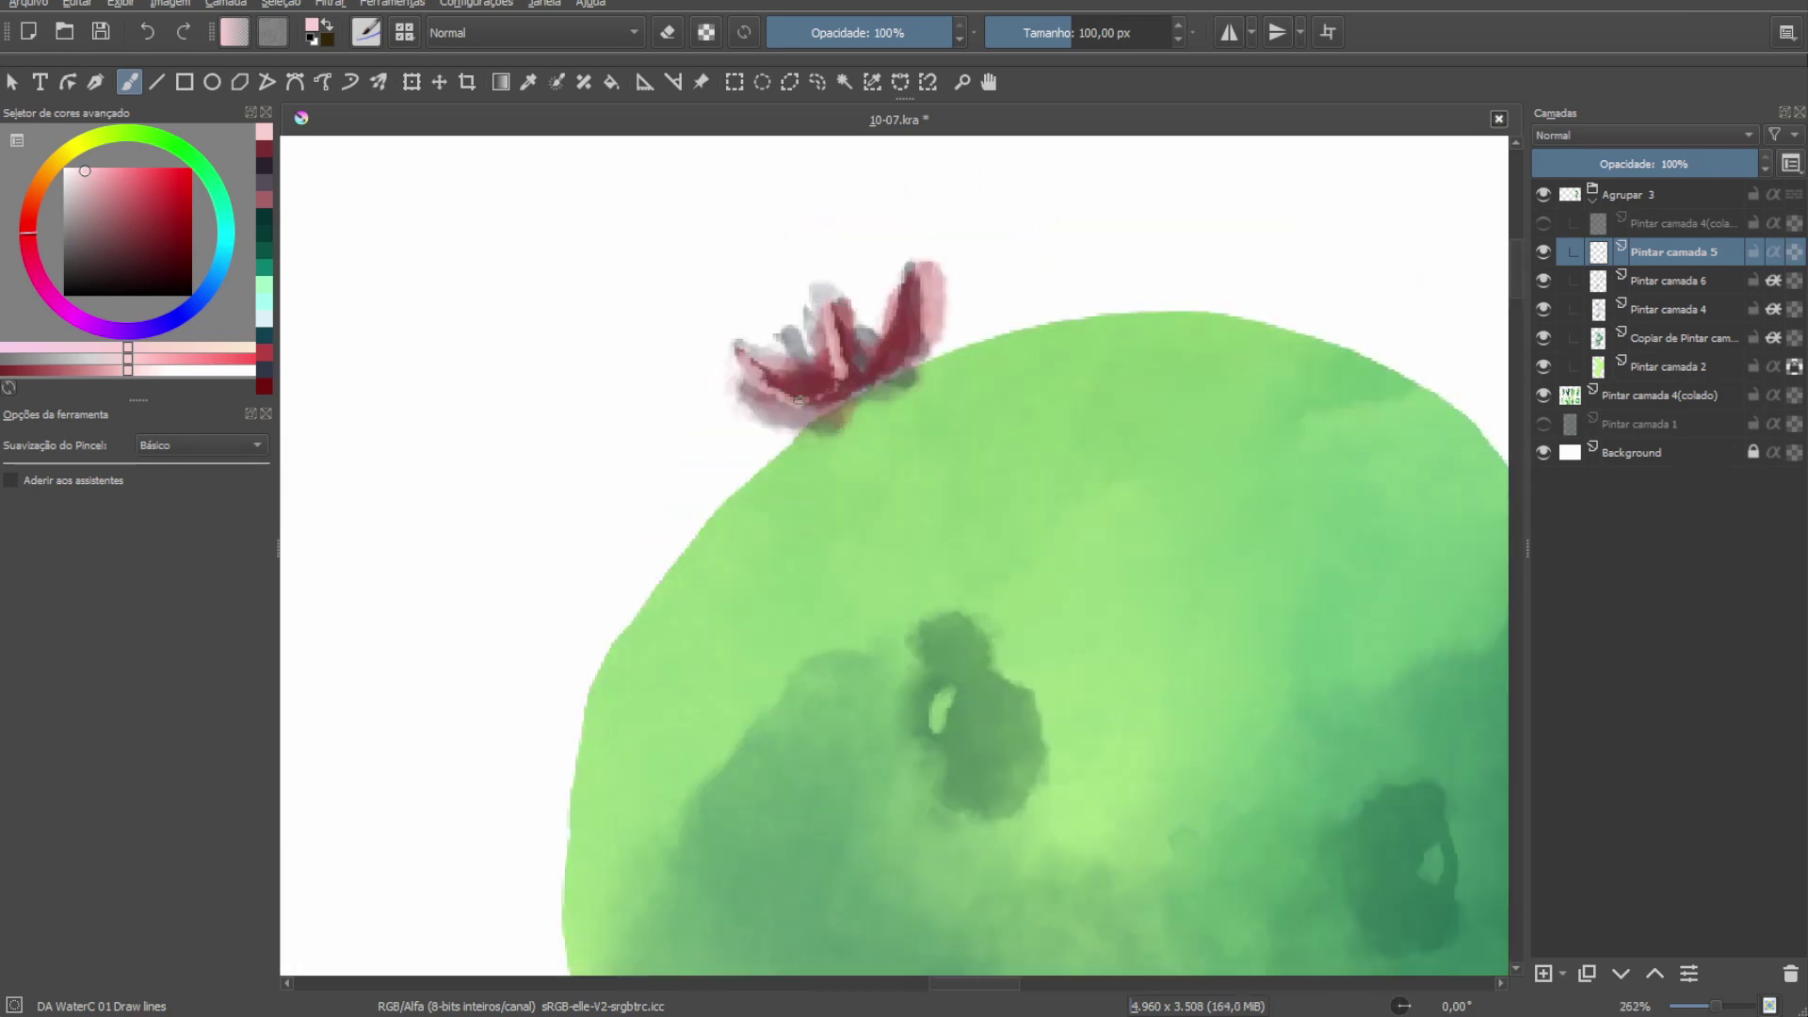
left_click_drag(744, 358, 848, 386)
Sample the flower's dark crimson and erase to lighten its upper-left petals.
left_click(881, 318, "ctrl")
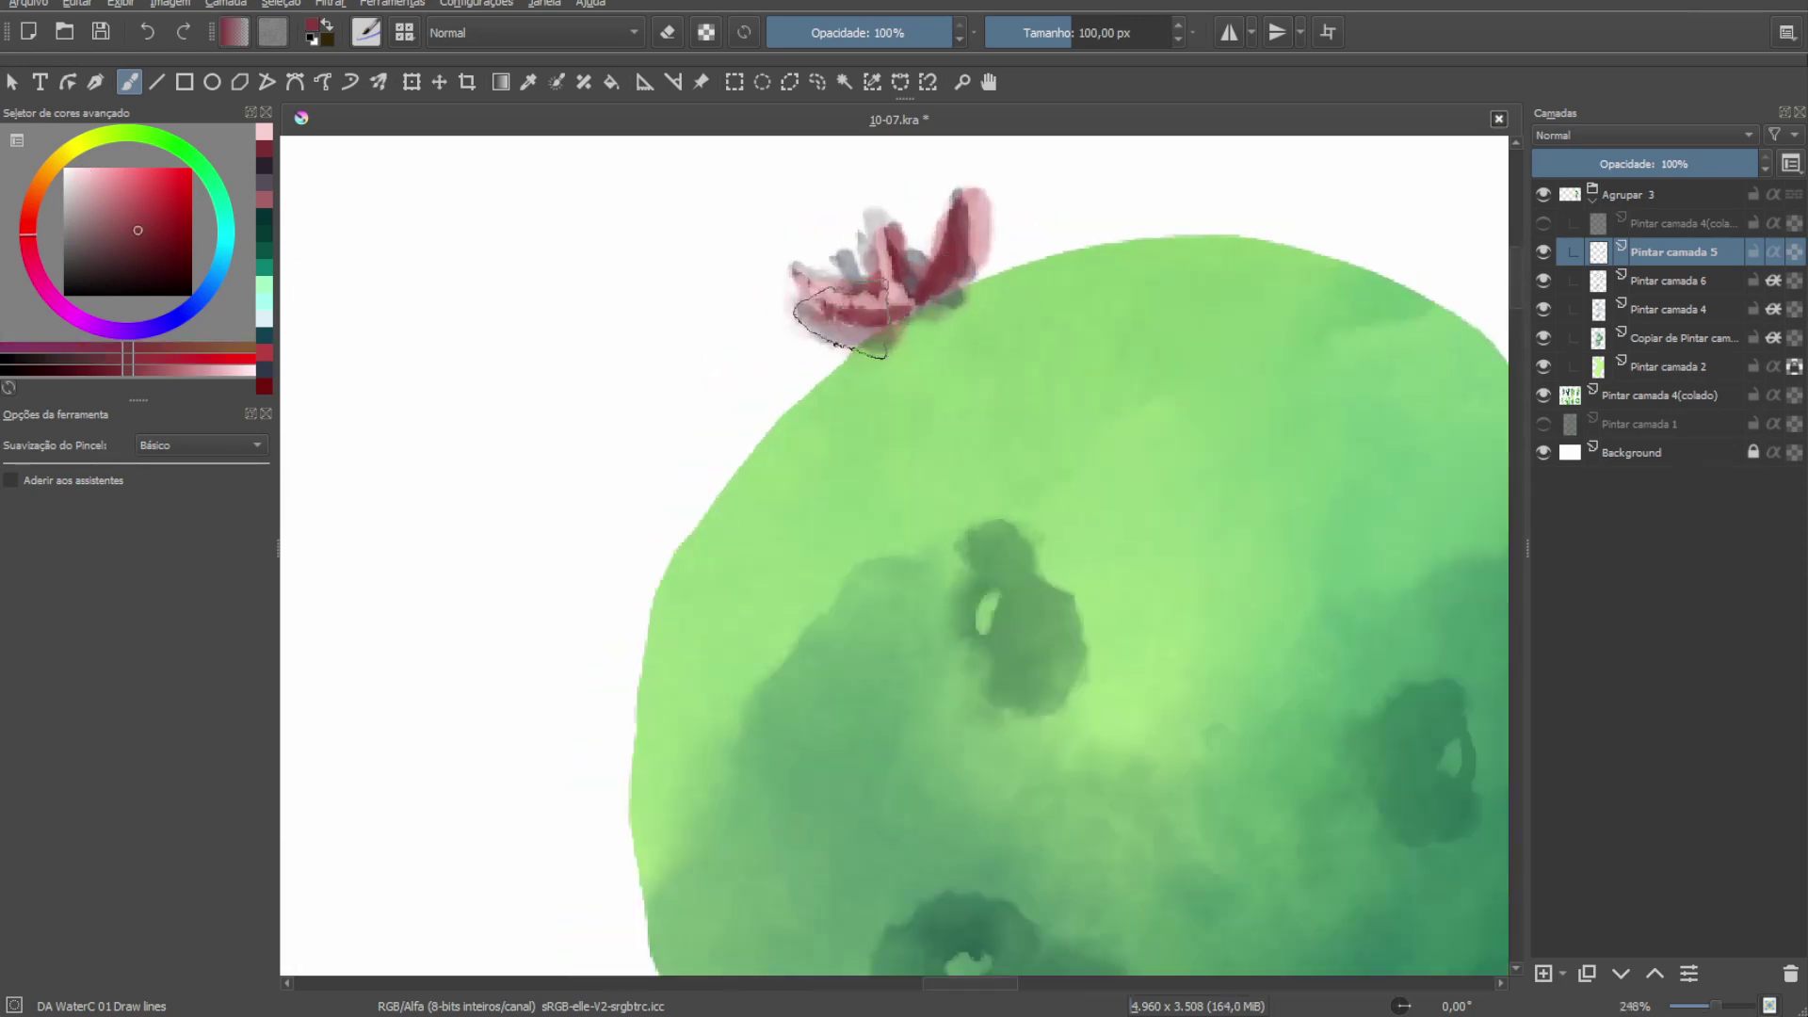
scroll(841, 320, "down", 2)
scroll(1002, 465, "down", 5)
scroll(844, 477, "up", 5)
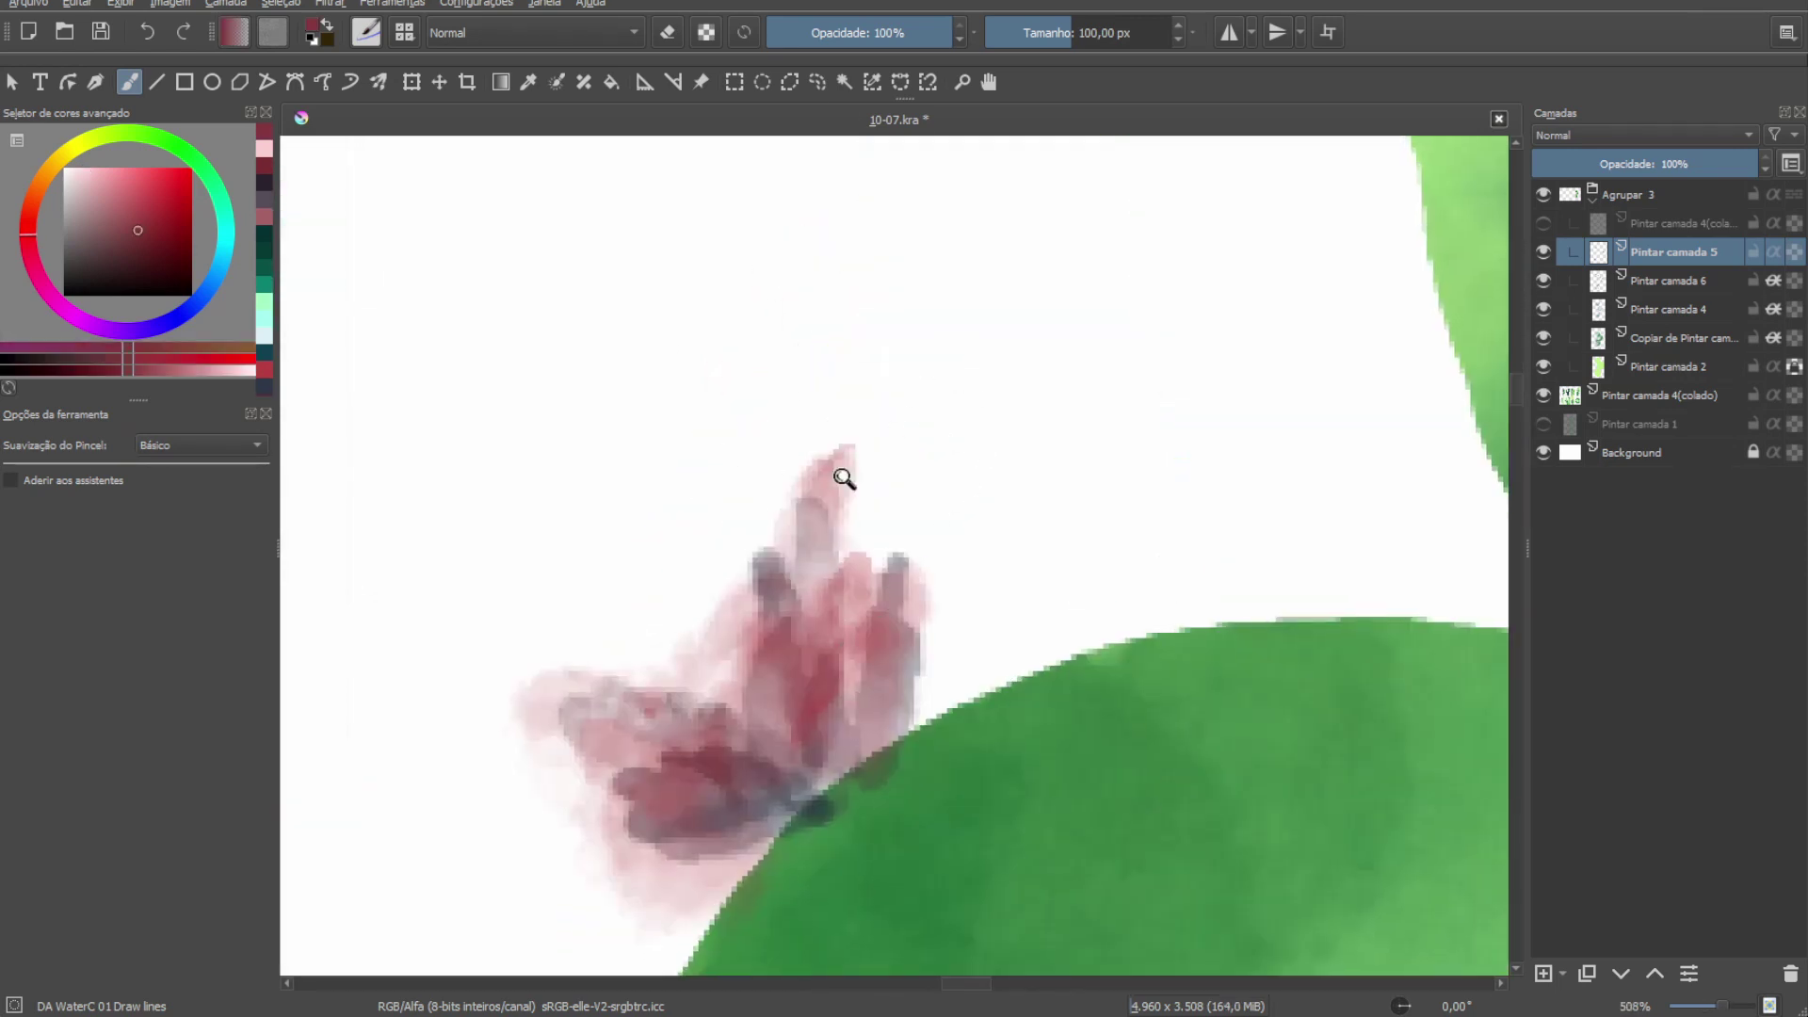
key("e")
left_click_drag(893, 410, 752, 541)
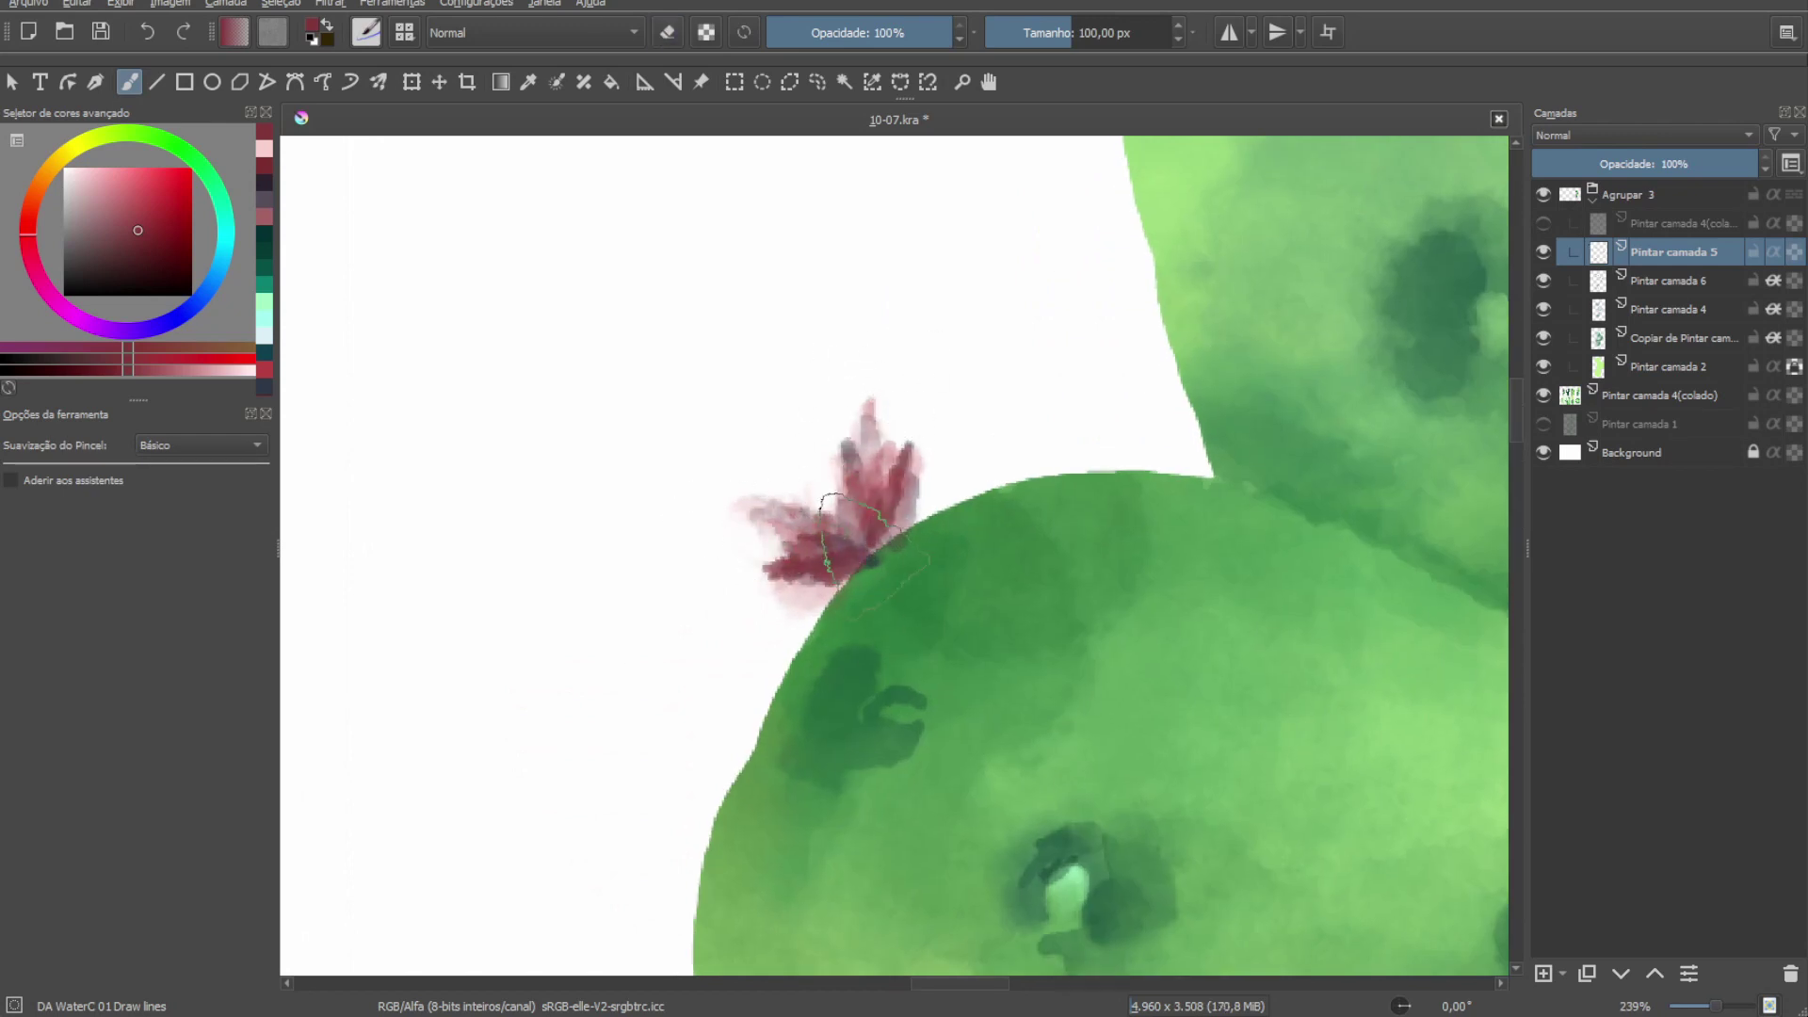
Add more dark red petal strokes and switch back to light pink.
left_click_drag(149, 249, 157, 261)
mouse_move(881, 527)
left_mouse_down()
mouse_move(859, 504)
mouse_move(781, 528)
left_mouse_up()
left_click(98, 170)
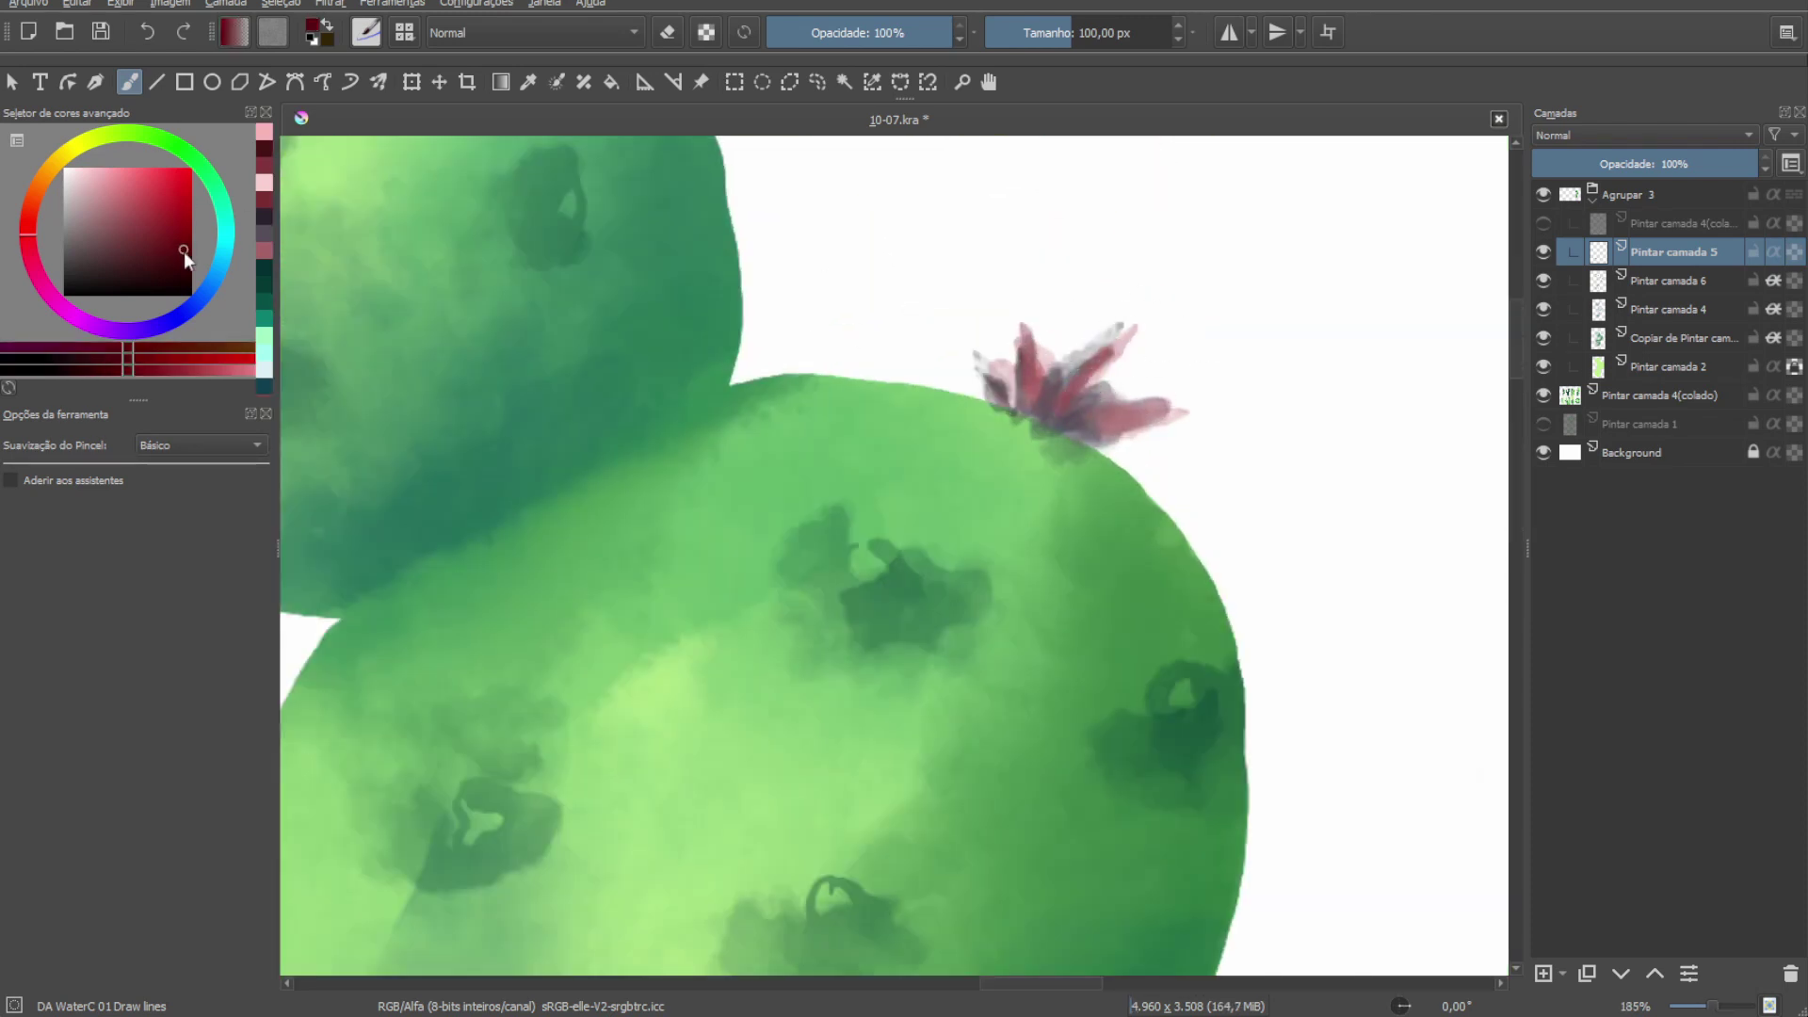
mouse_move(1088, 358)
left_mouse_down()
mouse_move(1036, 409)
mouse_move(1130, 424)
left_mouse_up()
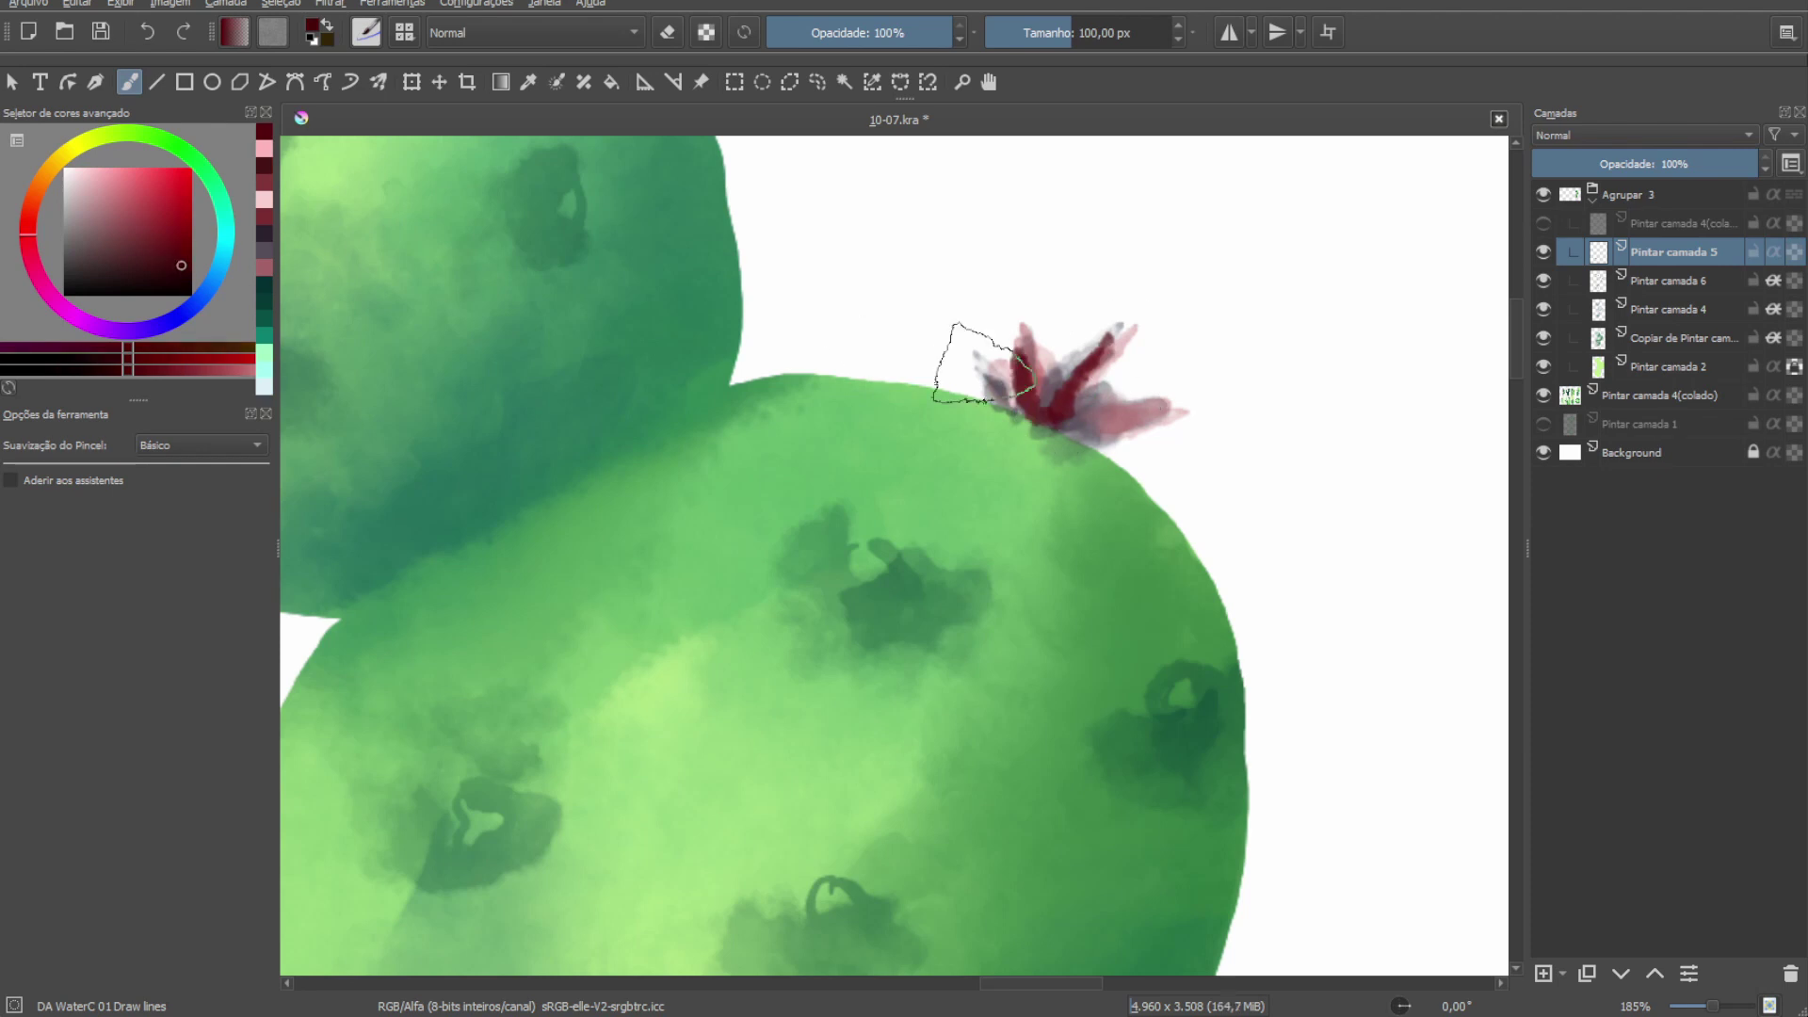
left_click(98, 177)
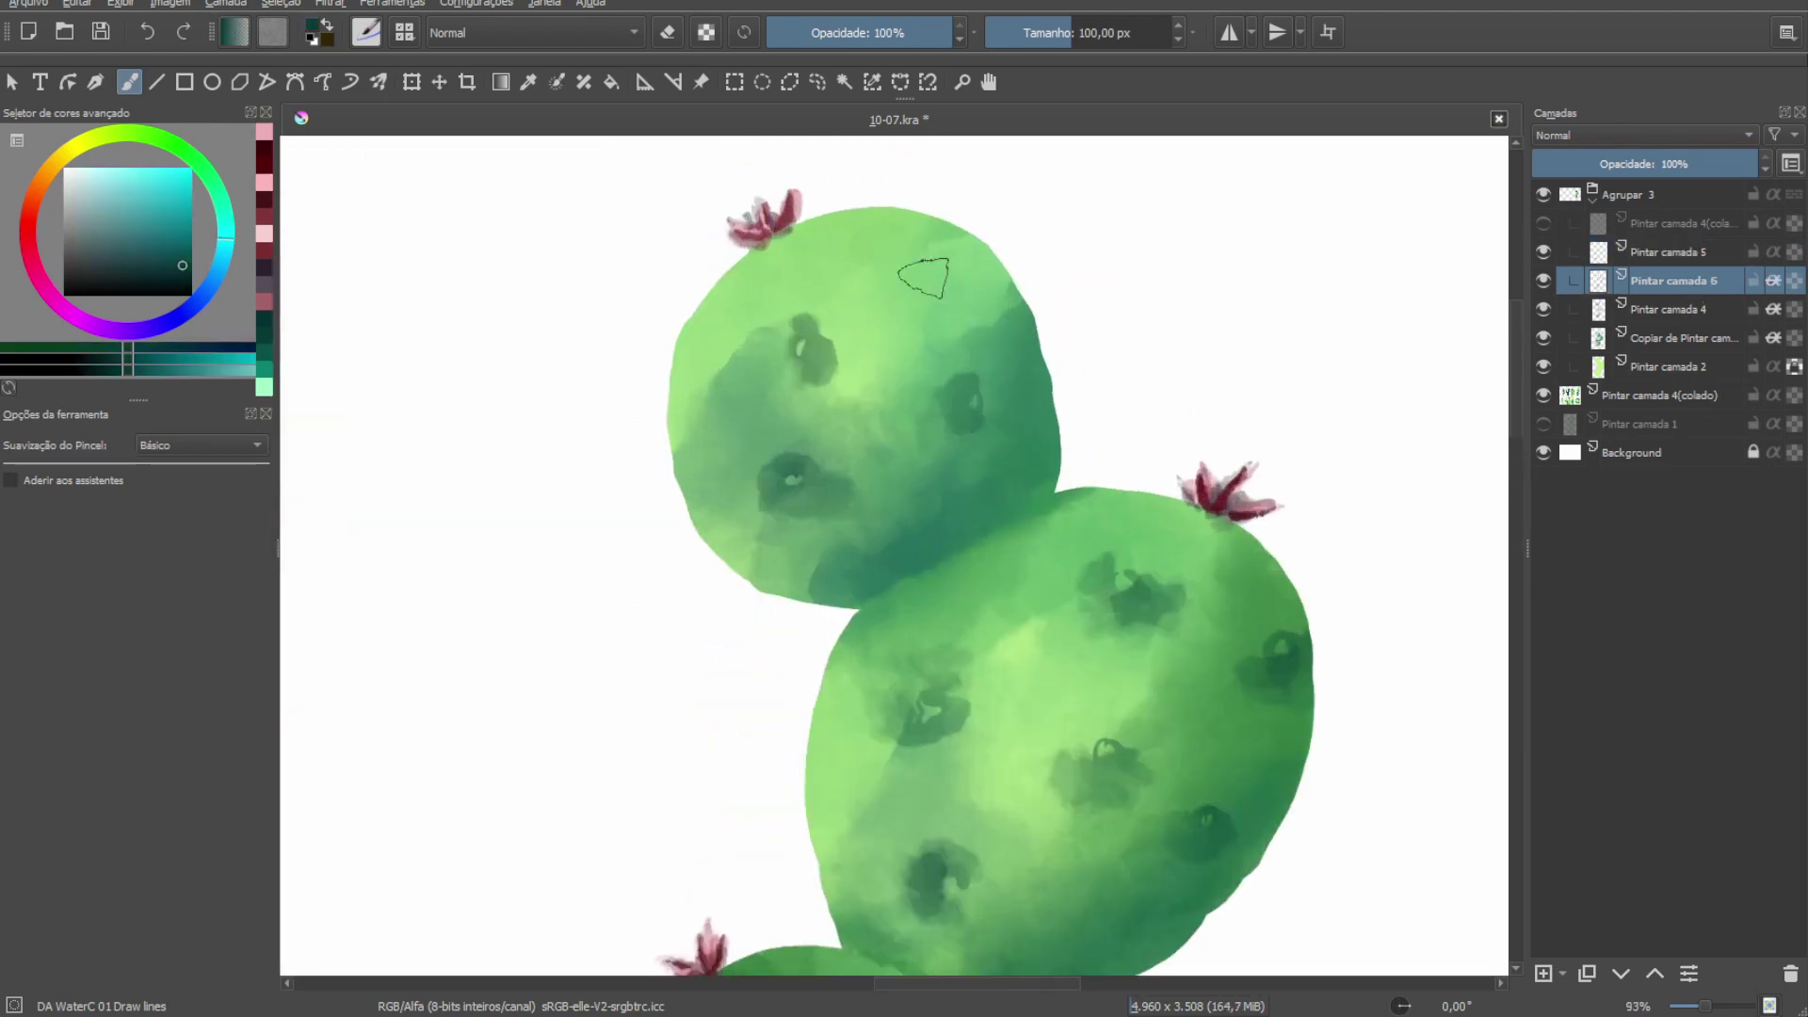
Dab small dark green areole spots on the upper pad with the Draw lines brush.
left_click(928, 254)
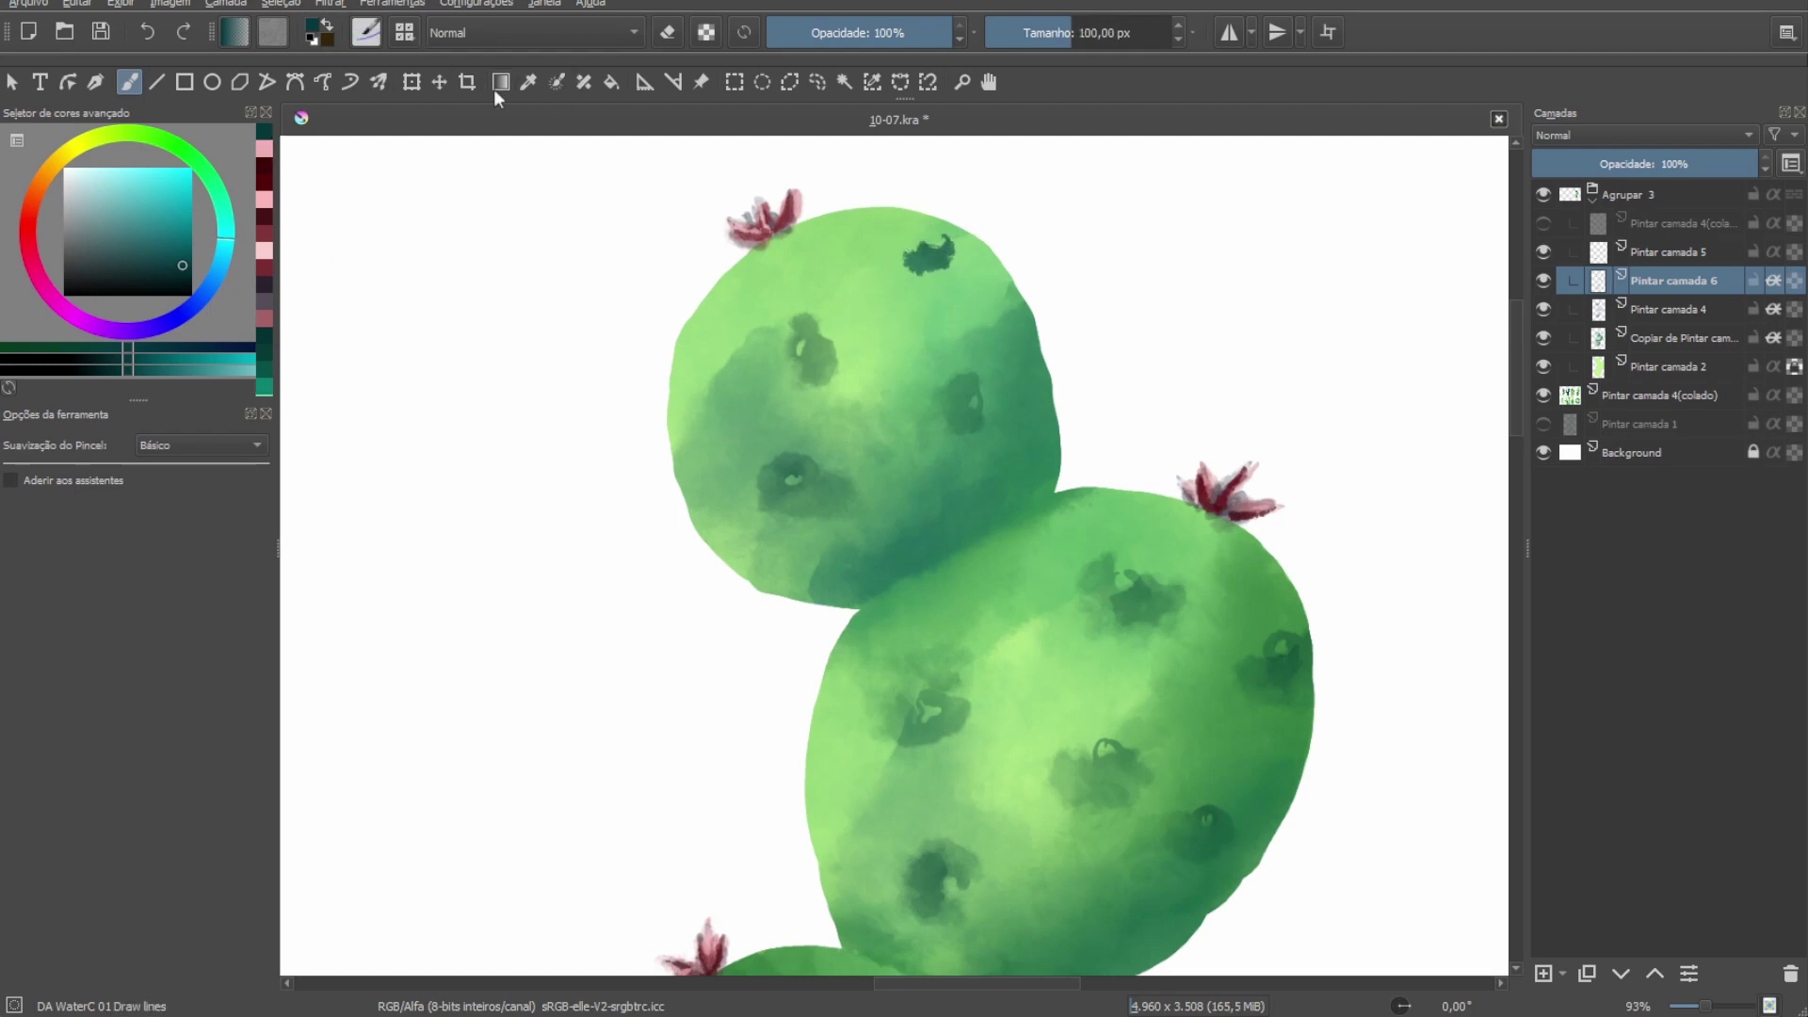
key("slash")
key("slash")
key("slash")
key("slash")
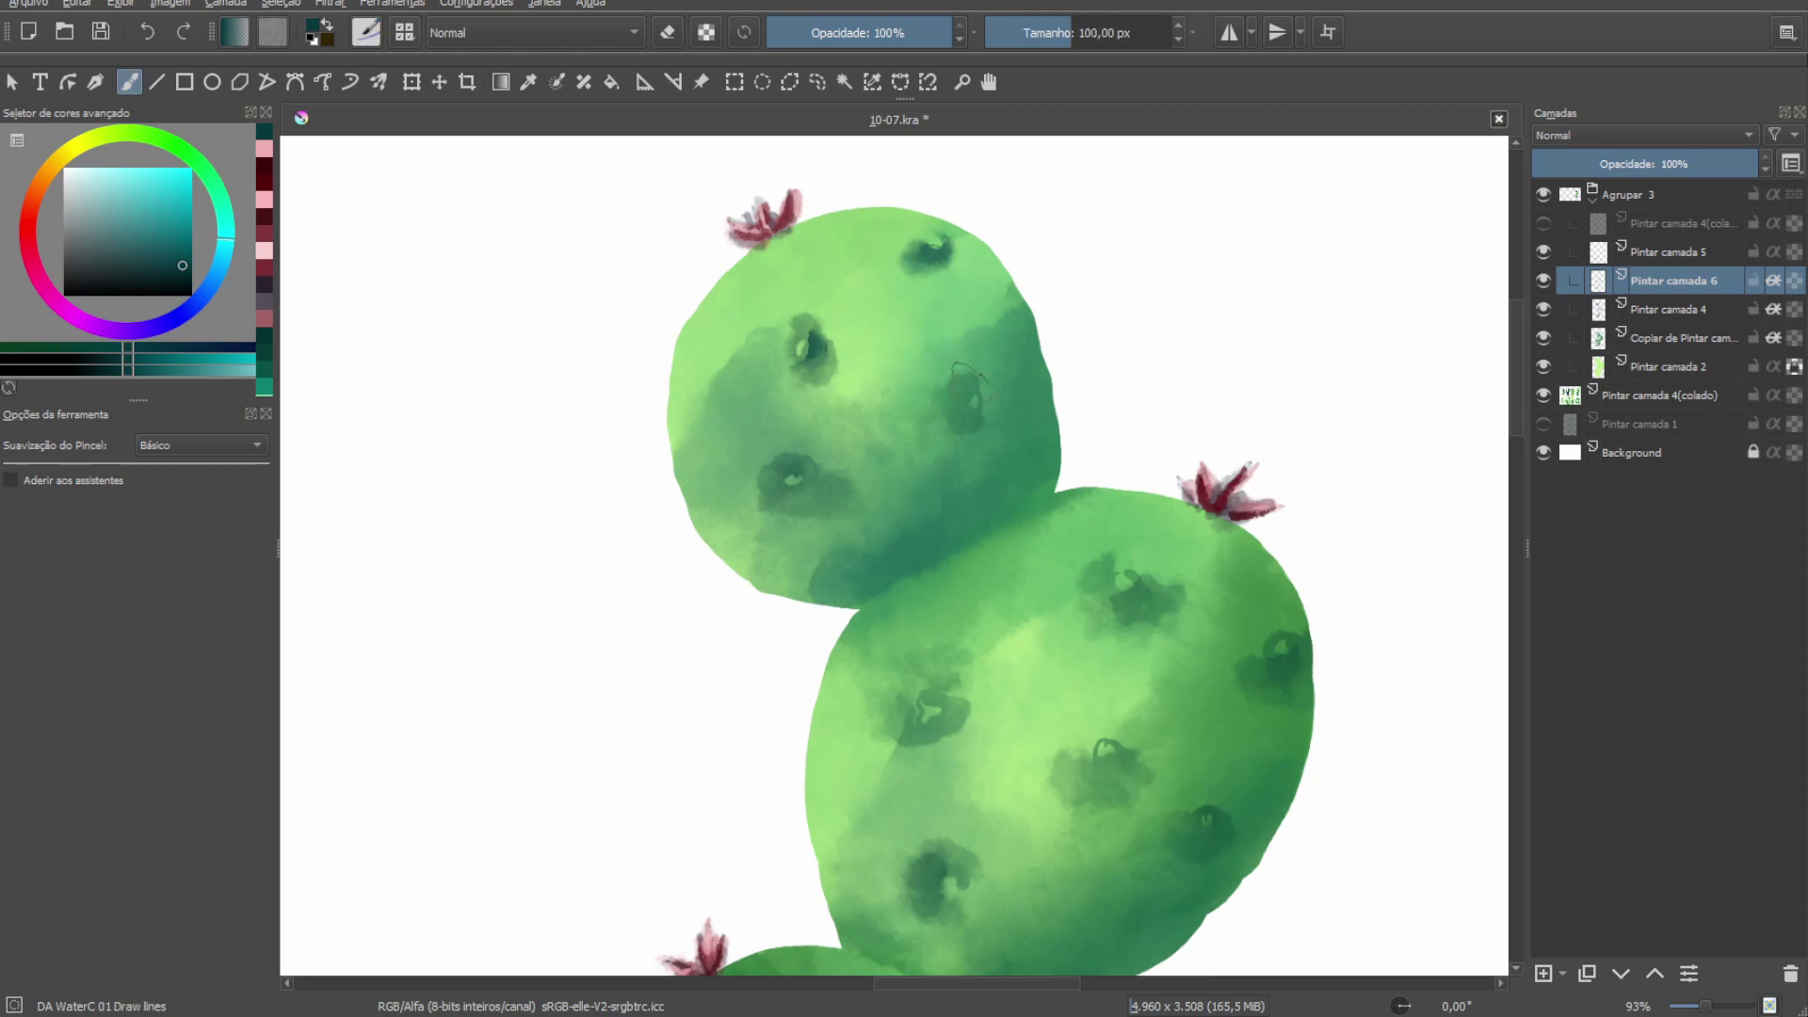
key("slash")
left_click_drag(973, 422, 948, 425)
key("slash")
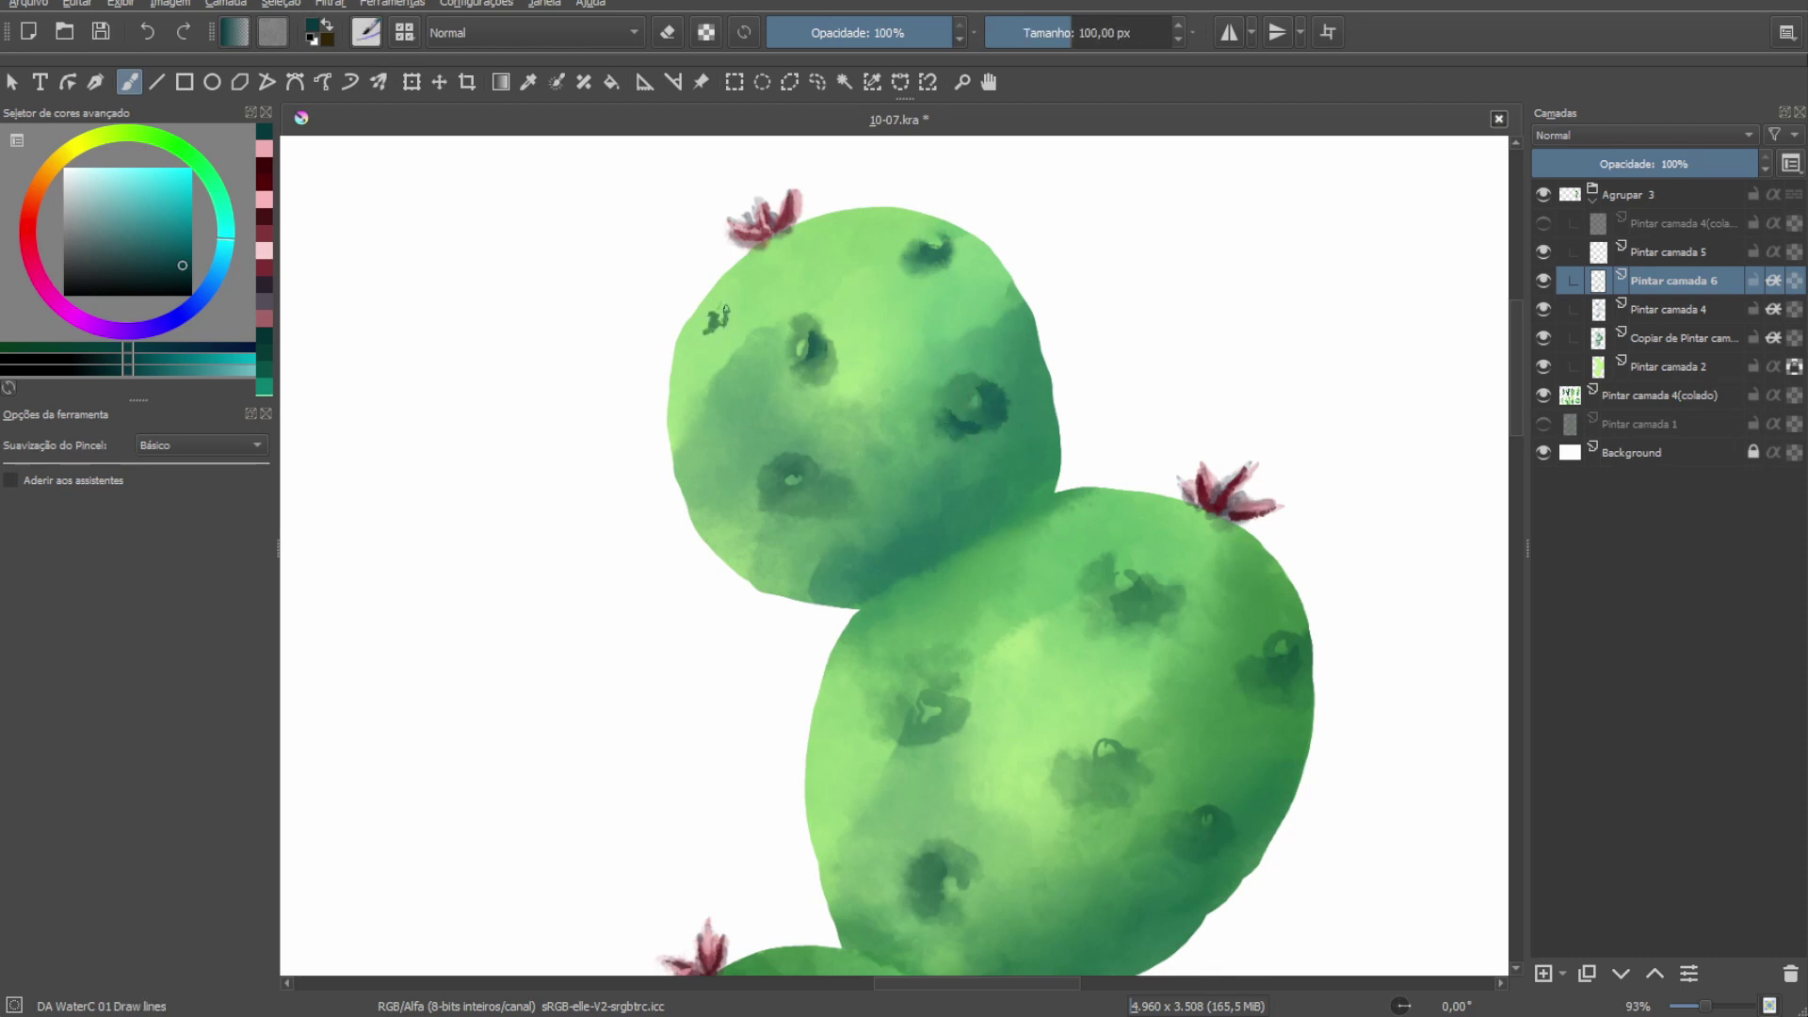
key("slash")
scroll(716, 320, "down", 5)
scroll(957, 392, "up", 1)
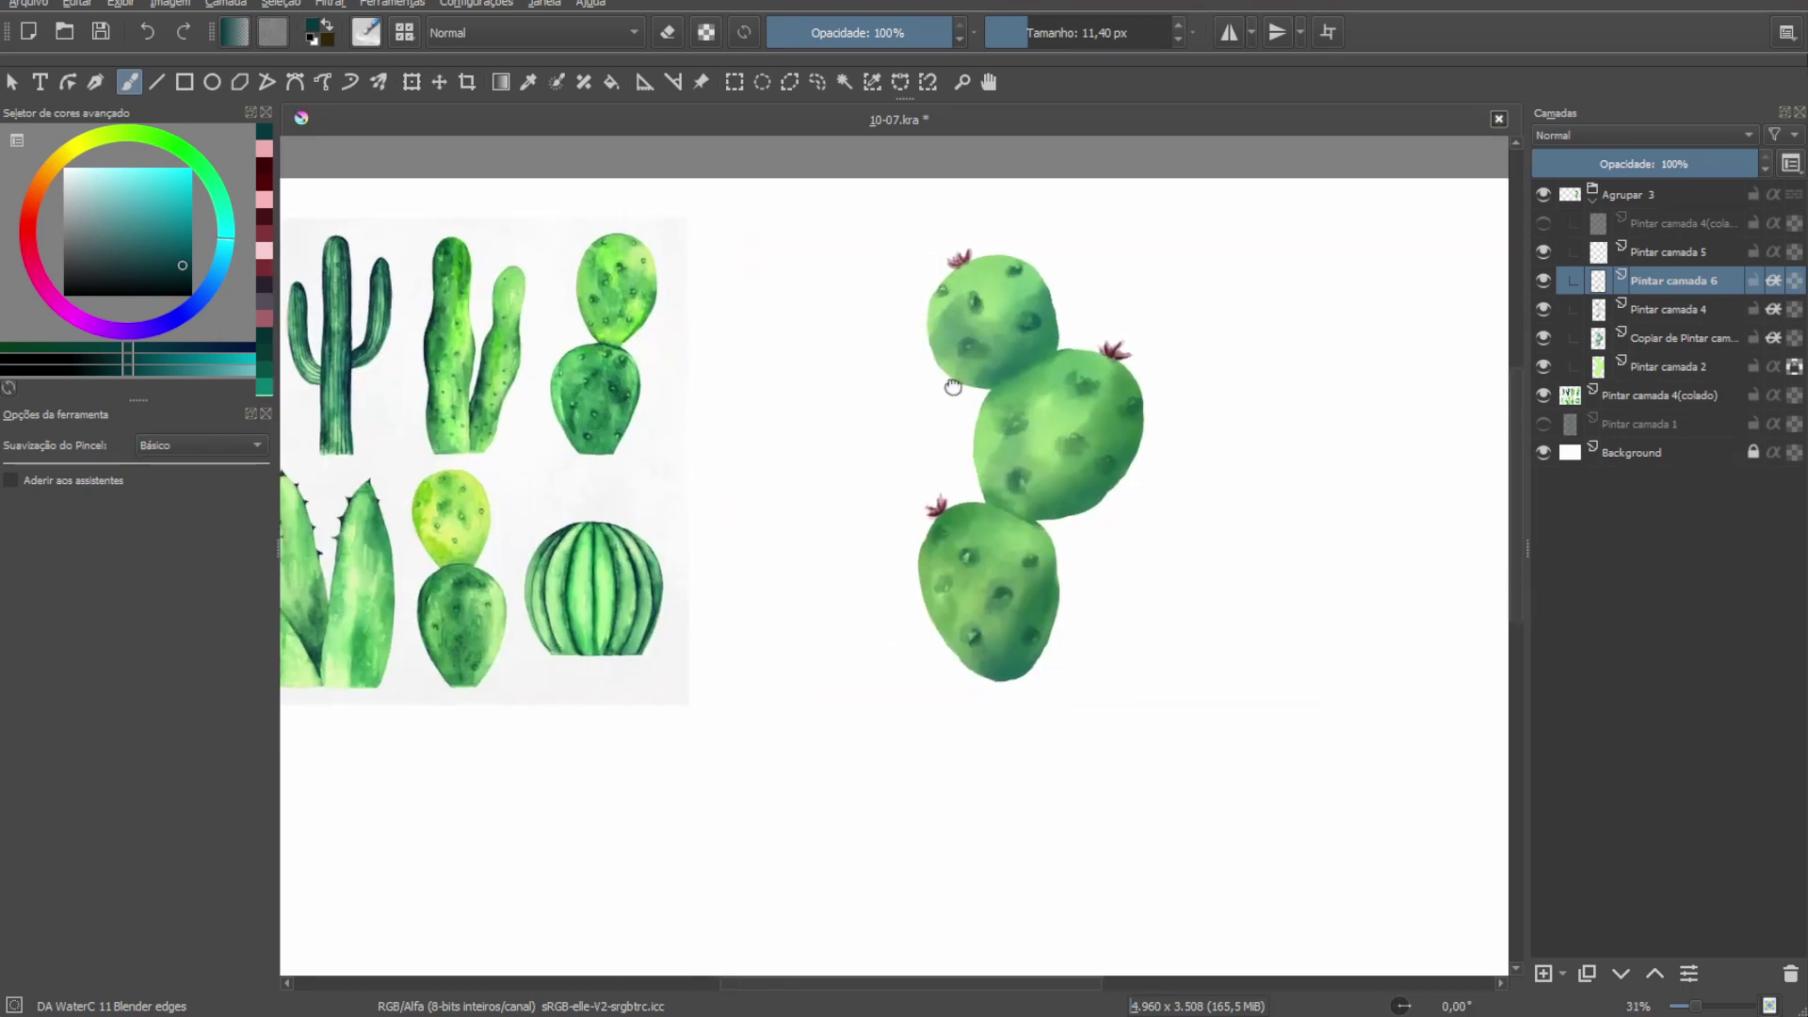
scroll(1235, 357, "up", 1)
key("slash")
scroll(1234, 357, "up", 4)
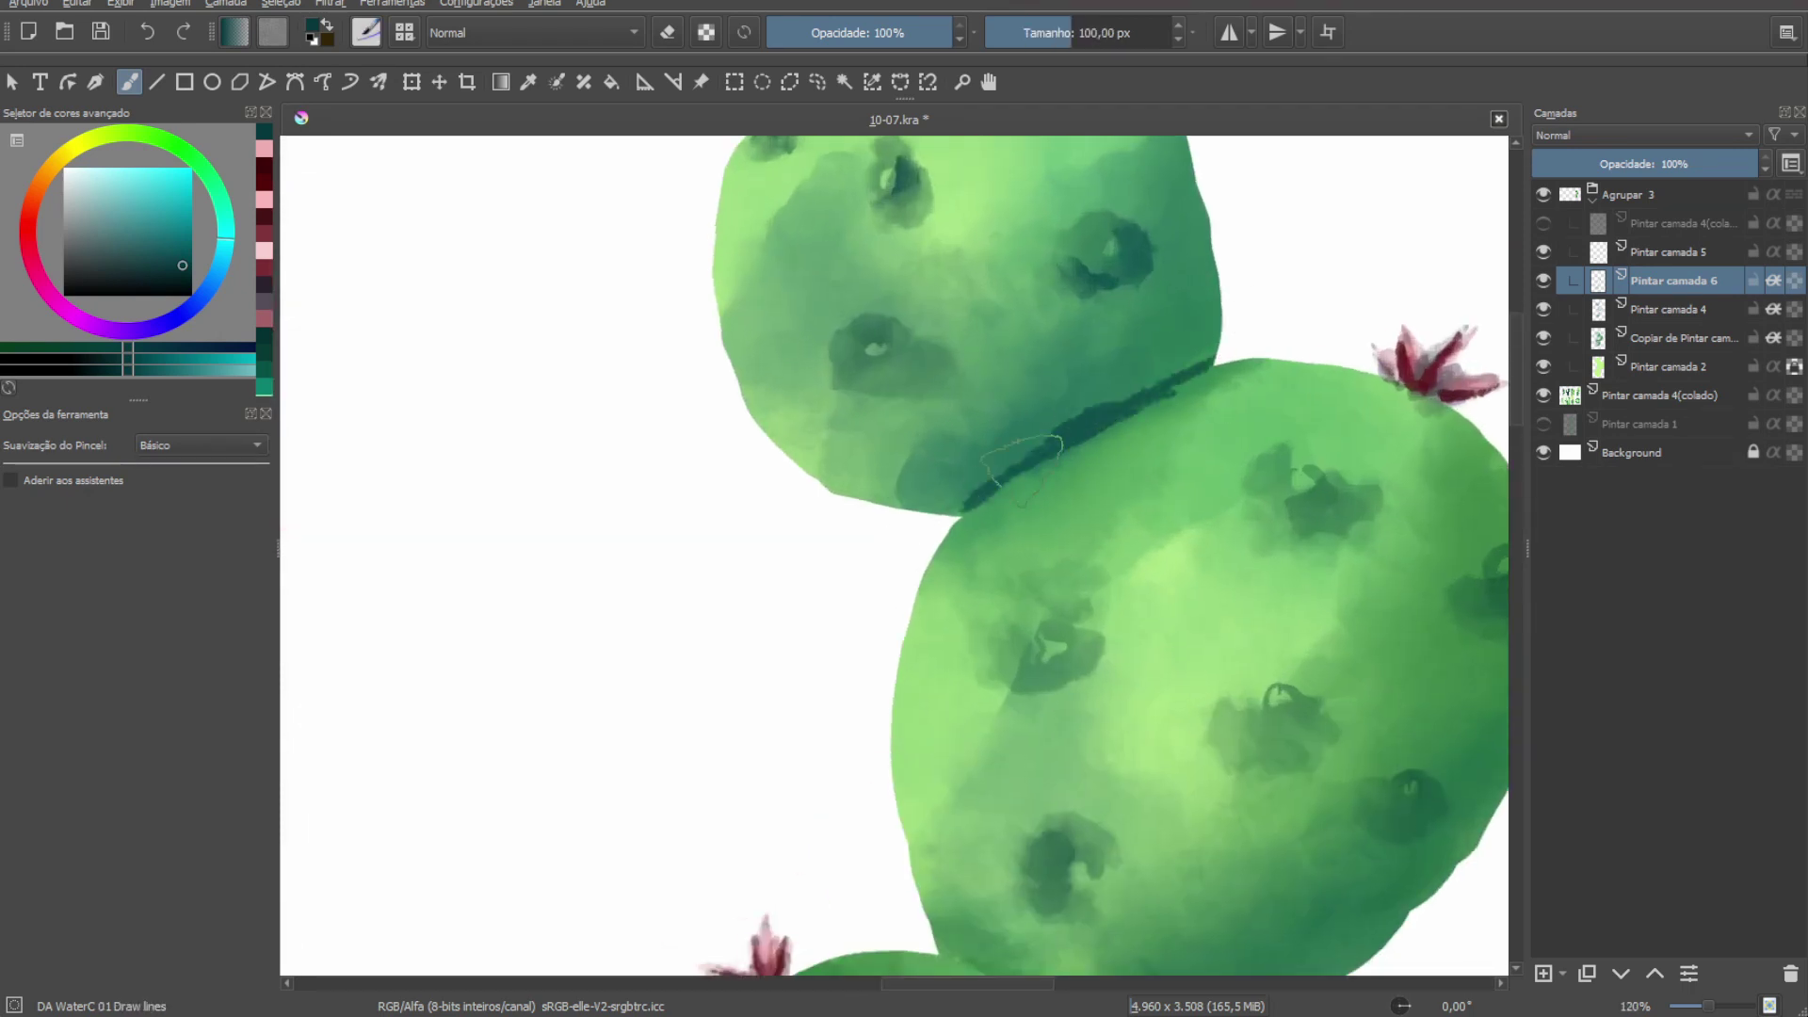
Darken the seam between the two prickly pear pads with dark teal Draw lines strokes.
left_click_drag(1021, 469, 1172, 362)
key("slash")
key("m")
key("slash")
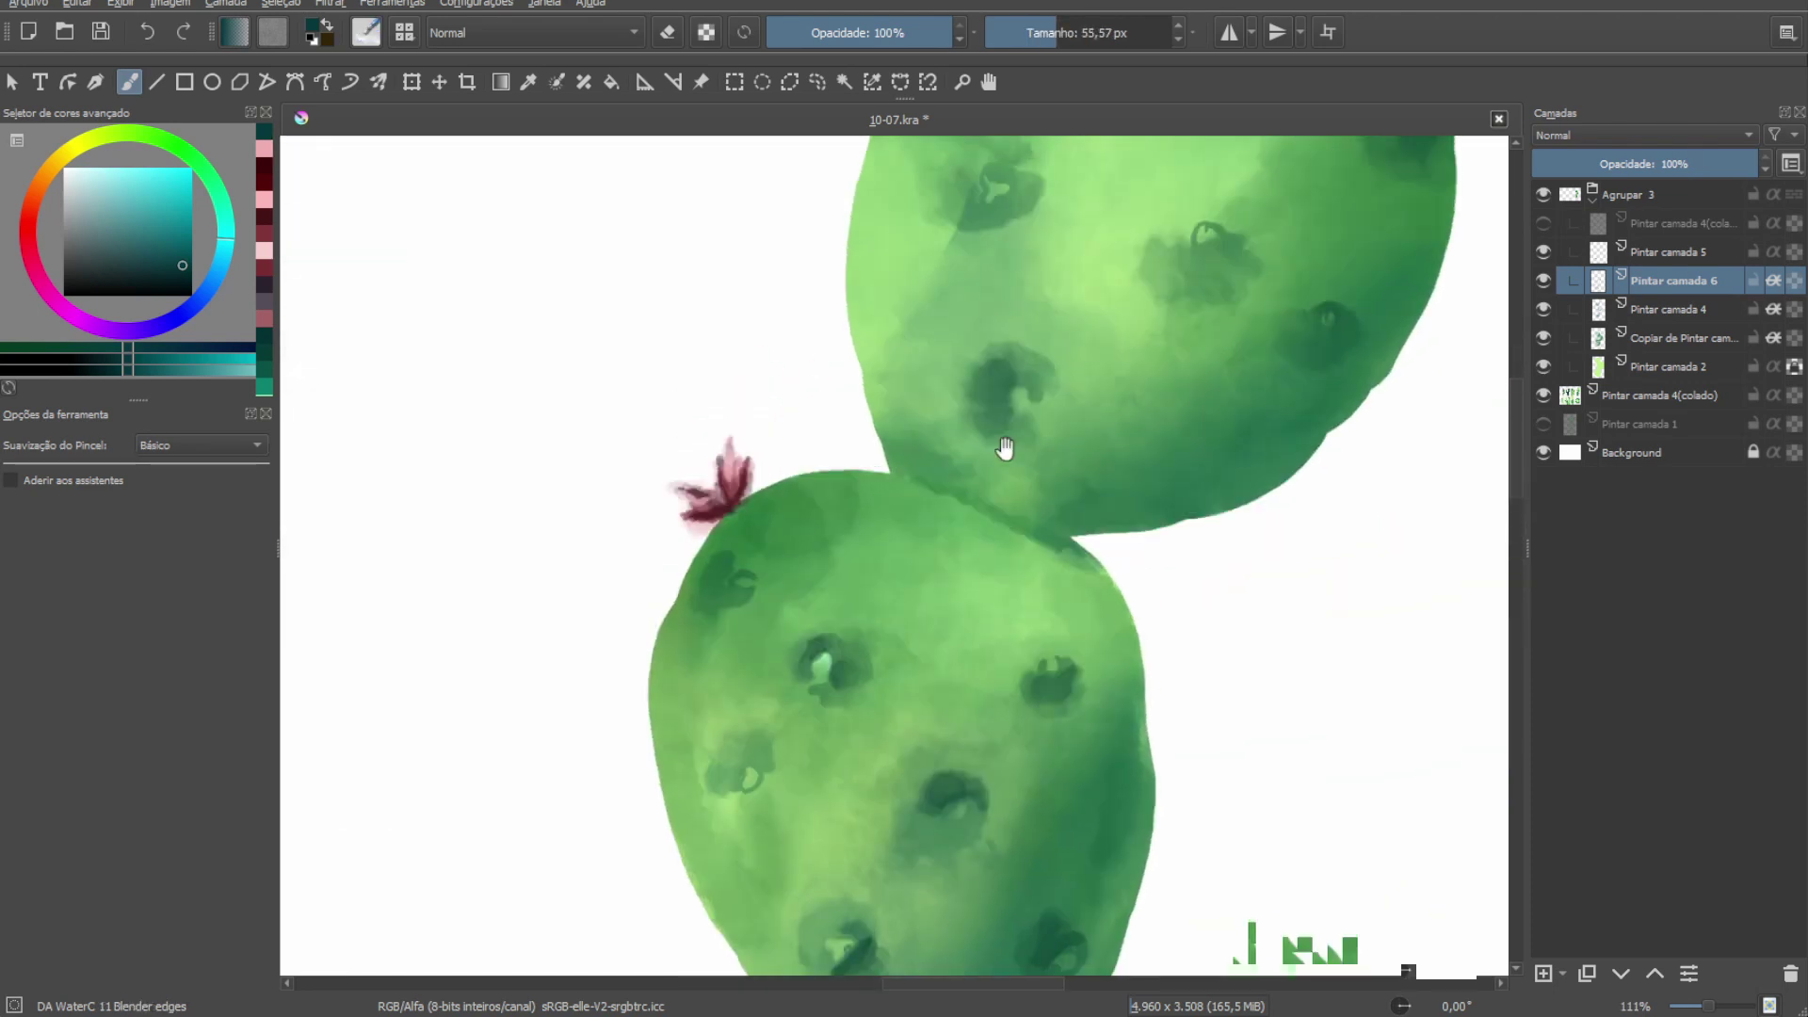
scroll(1092, 309, "up", 1)
left_click_drag(1093, 509, 933, 471)
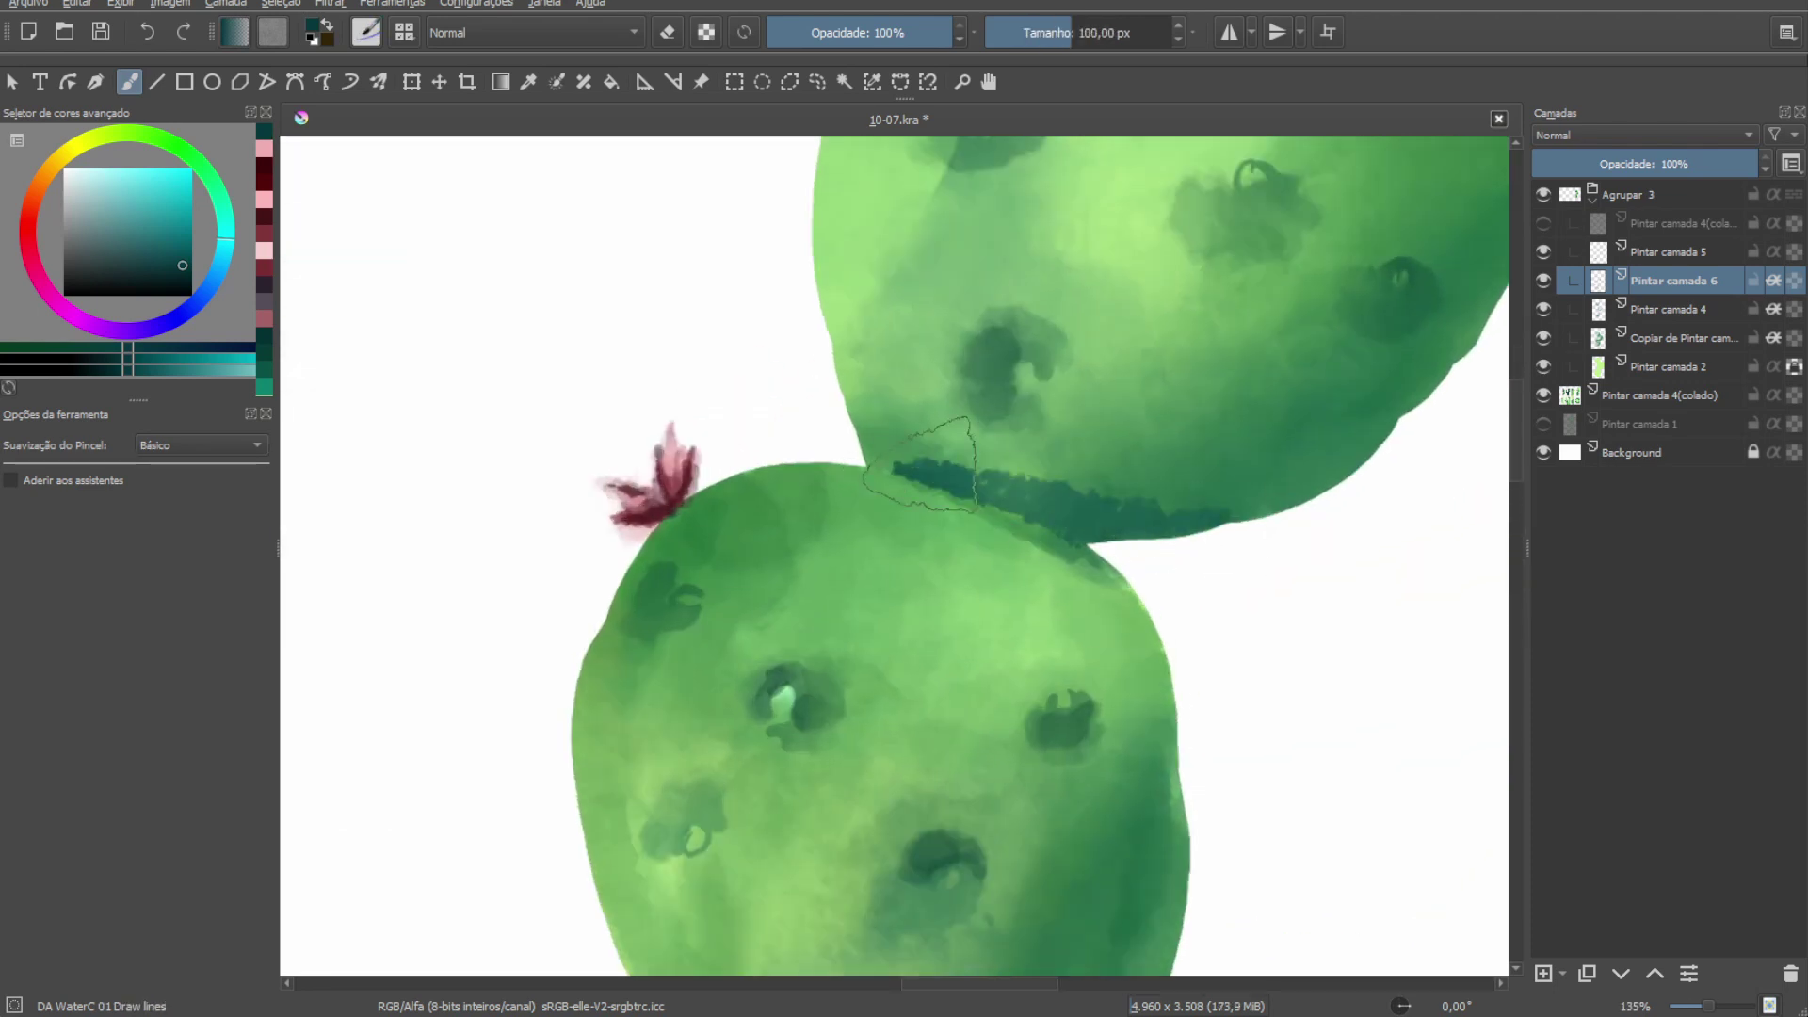
scroll(1093, 169, "up", 1)
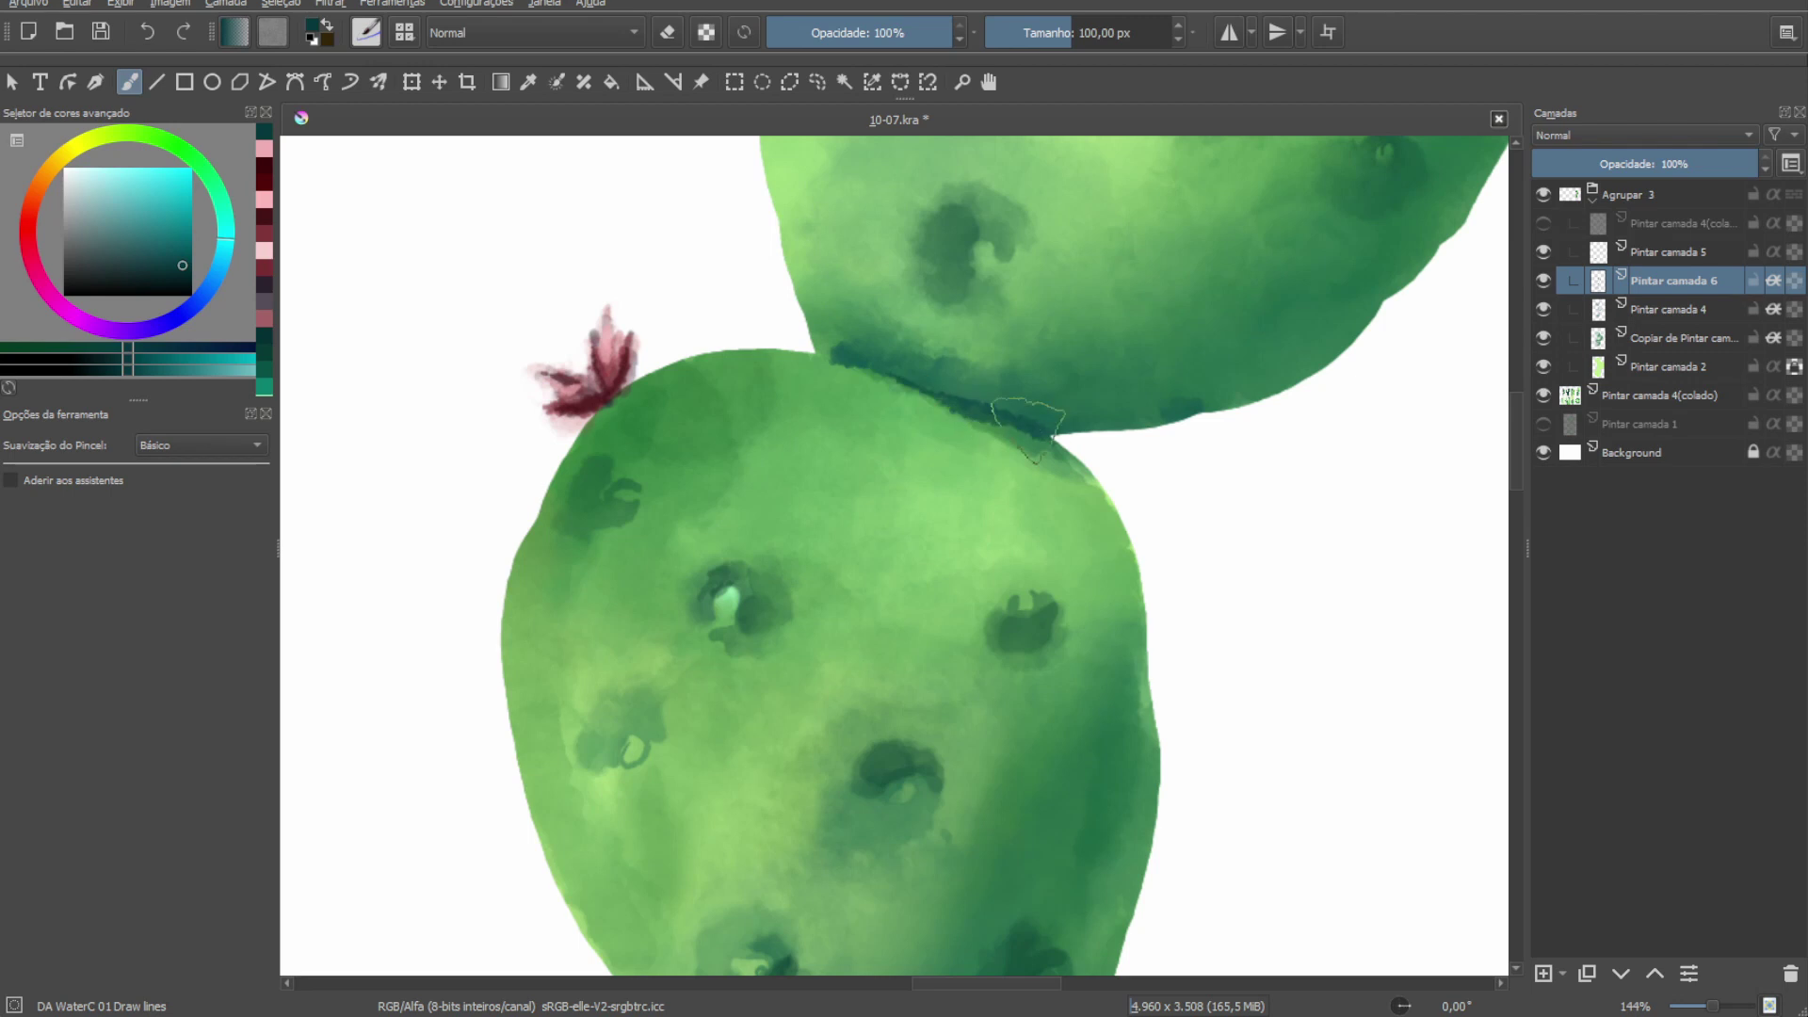
scroll(1026, 424, "down", 5)
scroll(1017, 226, "up", 6)
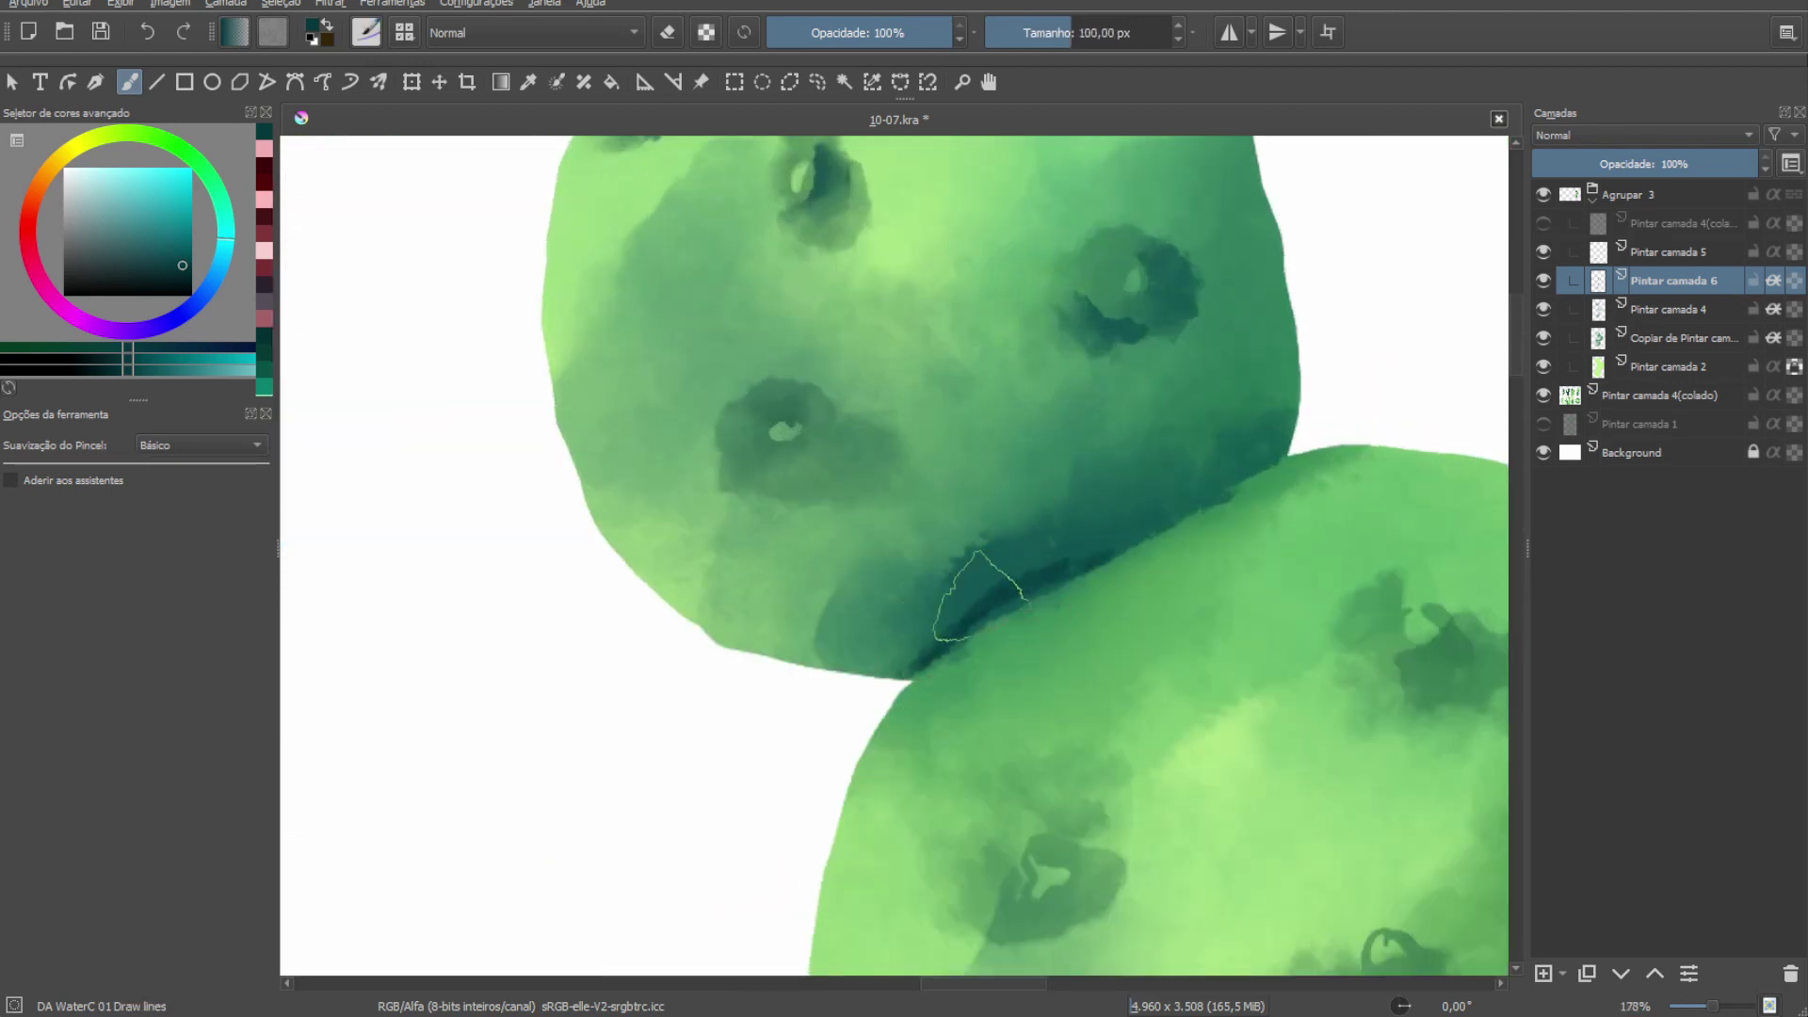
Deepen the shadow along the pad seam with further dark teal strokes.
left_click_drag(979, 594, 937, 638)
scroll(936, 638, "down", 5)
scroll(1029, 618, "up", 5)
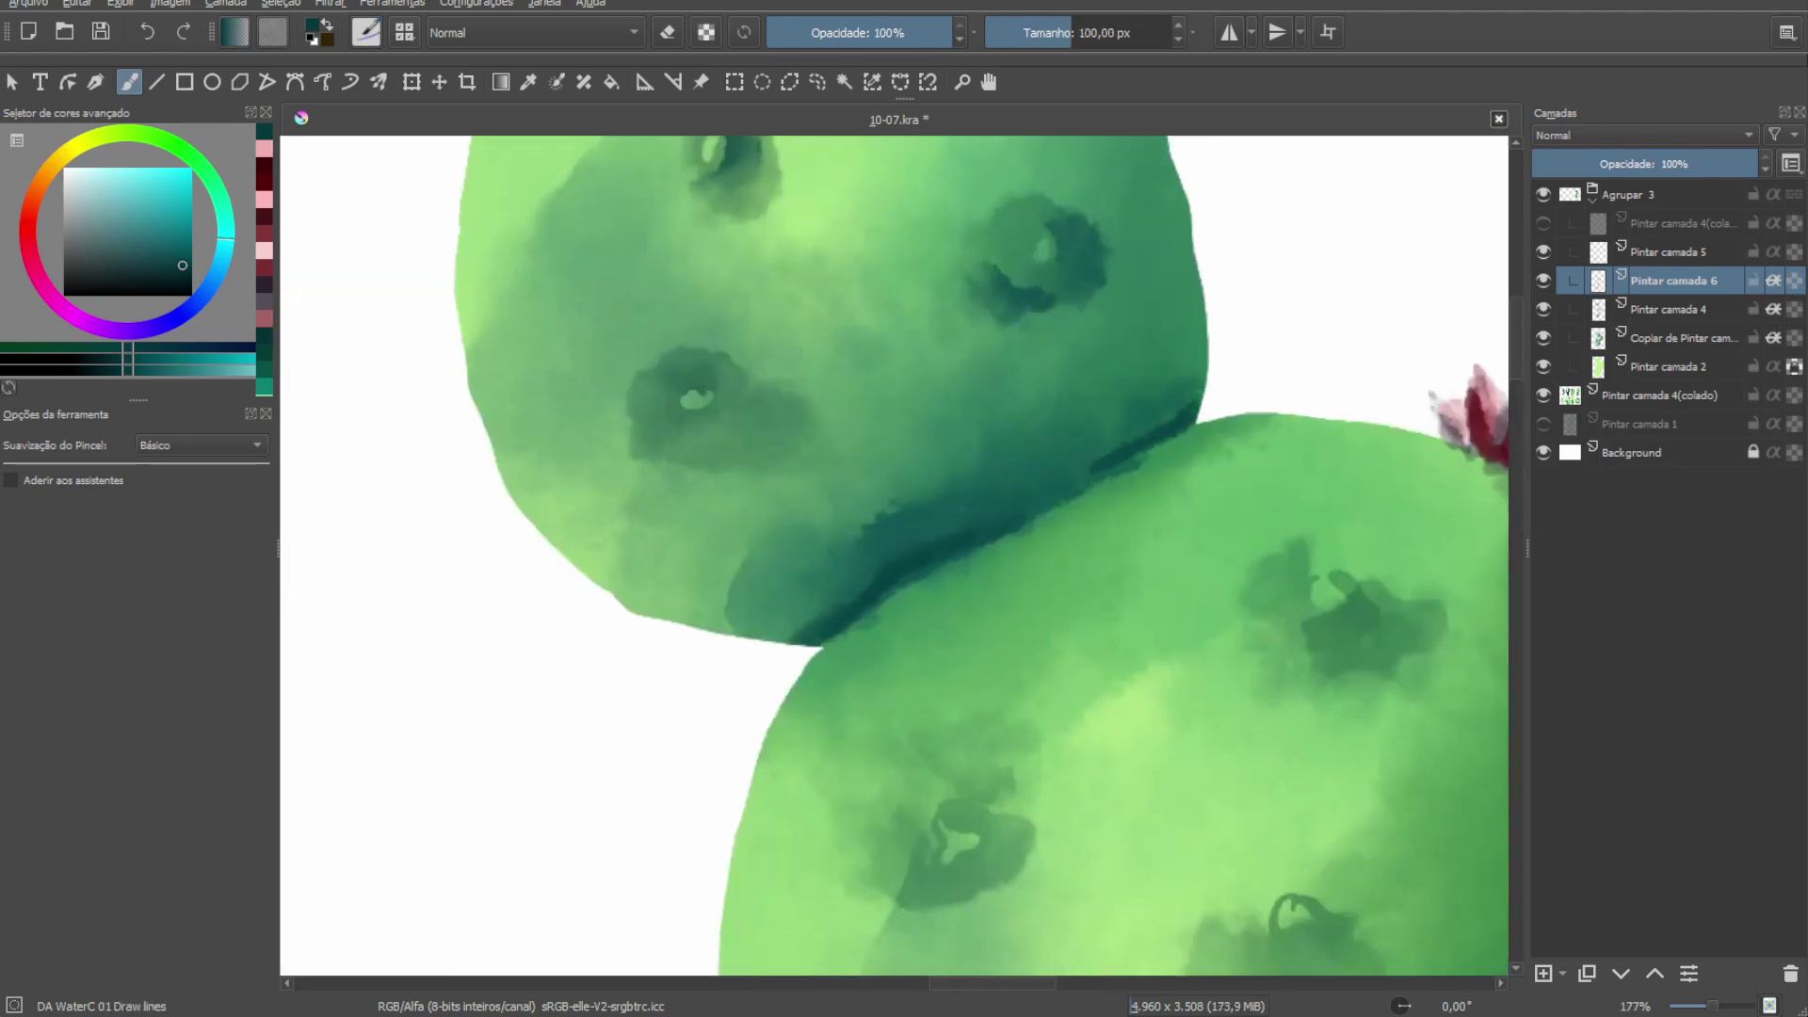
scroll(1187, 396, "down", 5)
scroll(1145, 456, "up", 6)
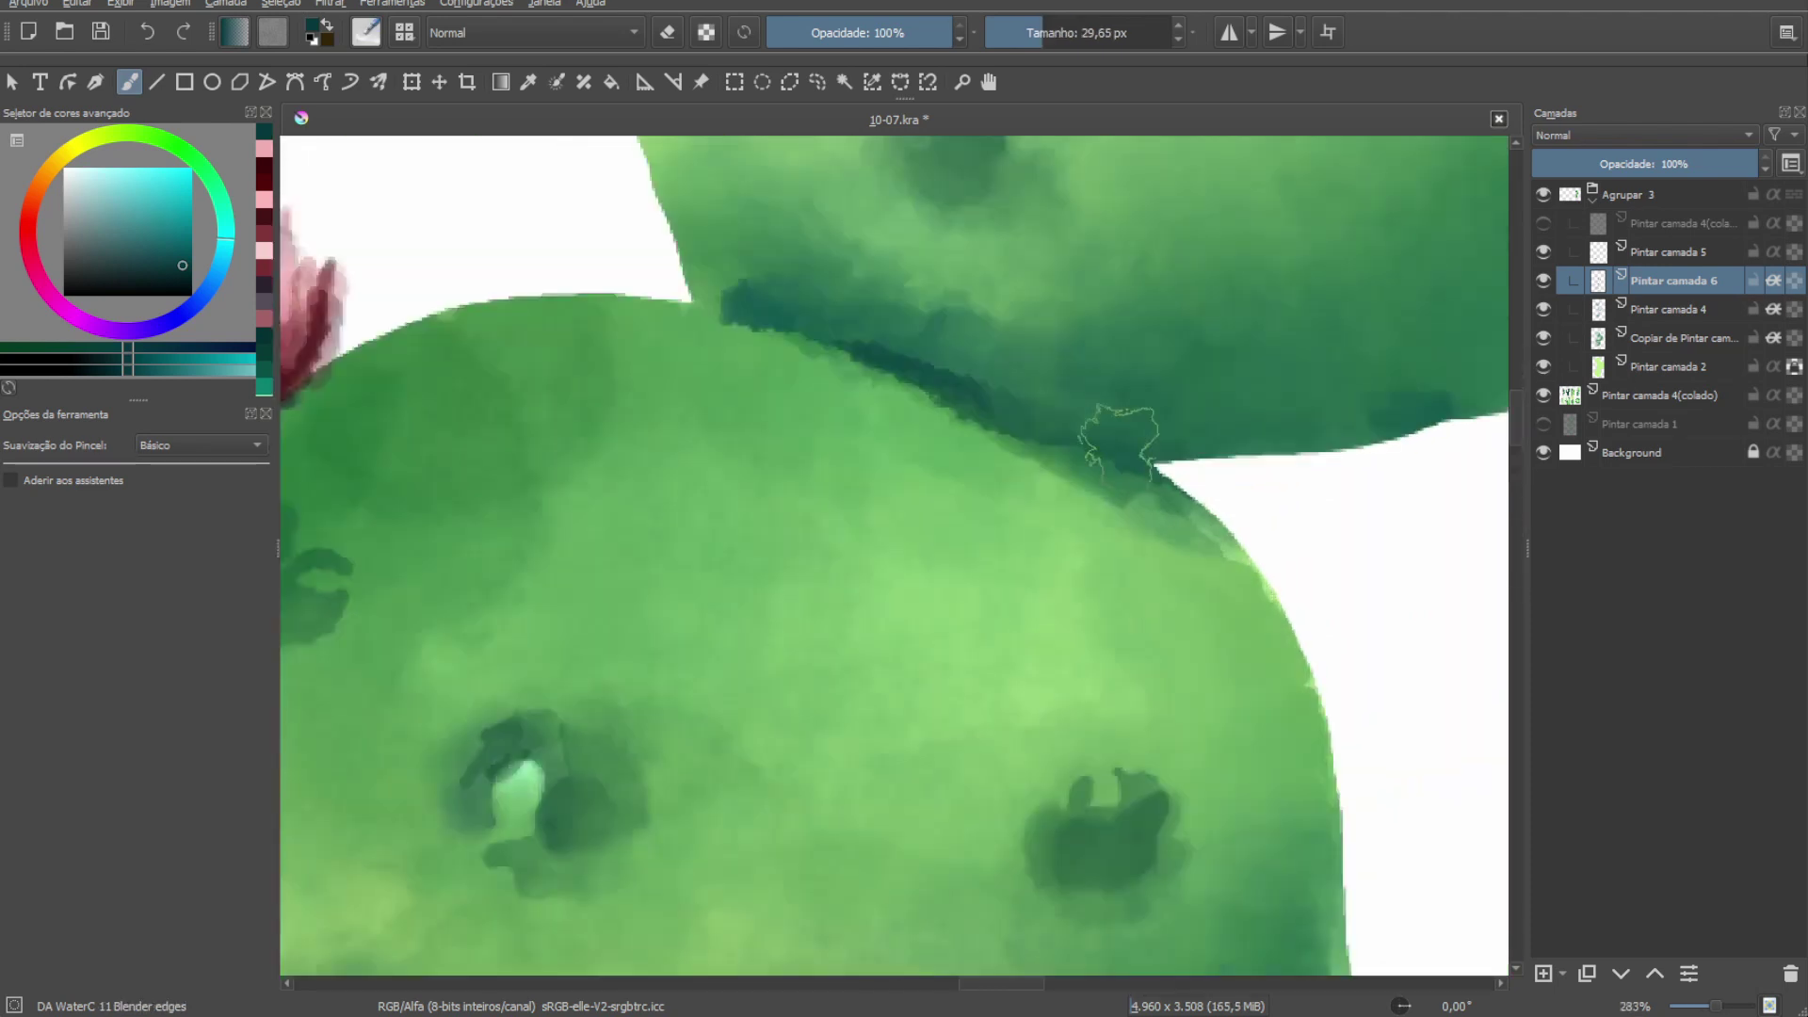
left_click_drag(1082, 429, 1300, 436)
Soften the dark seam shading into the green with the Blender edges brush.
key("slash")
scroll(1143, 375, "up", 2)
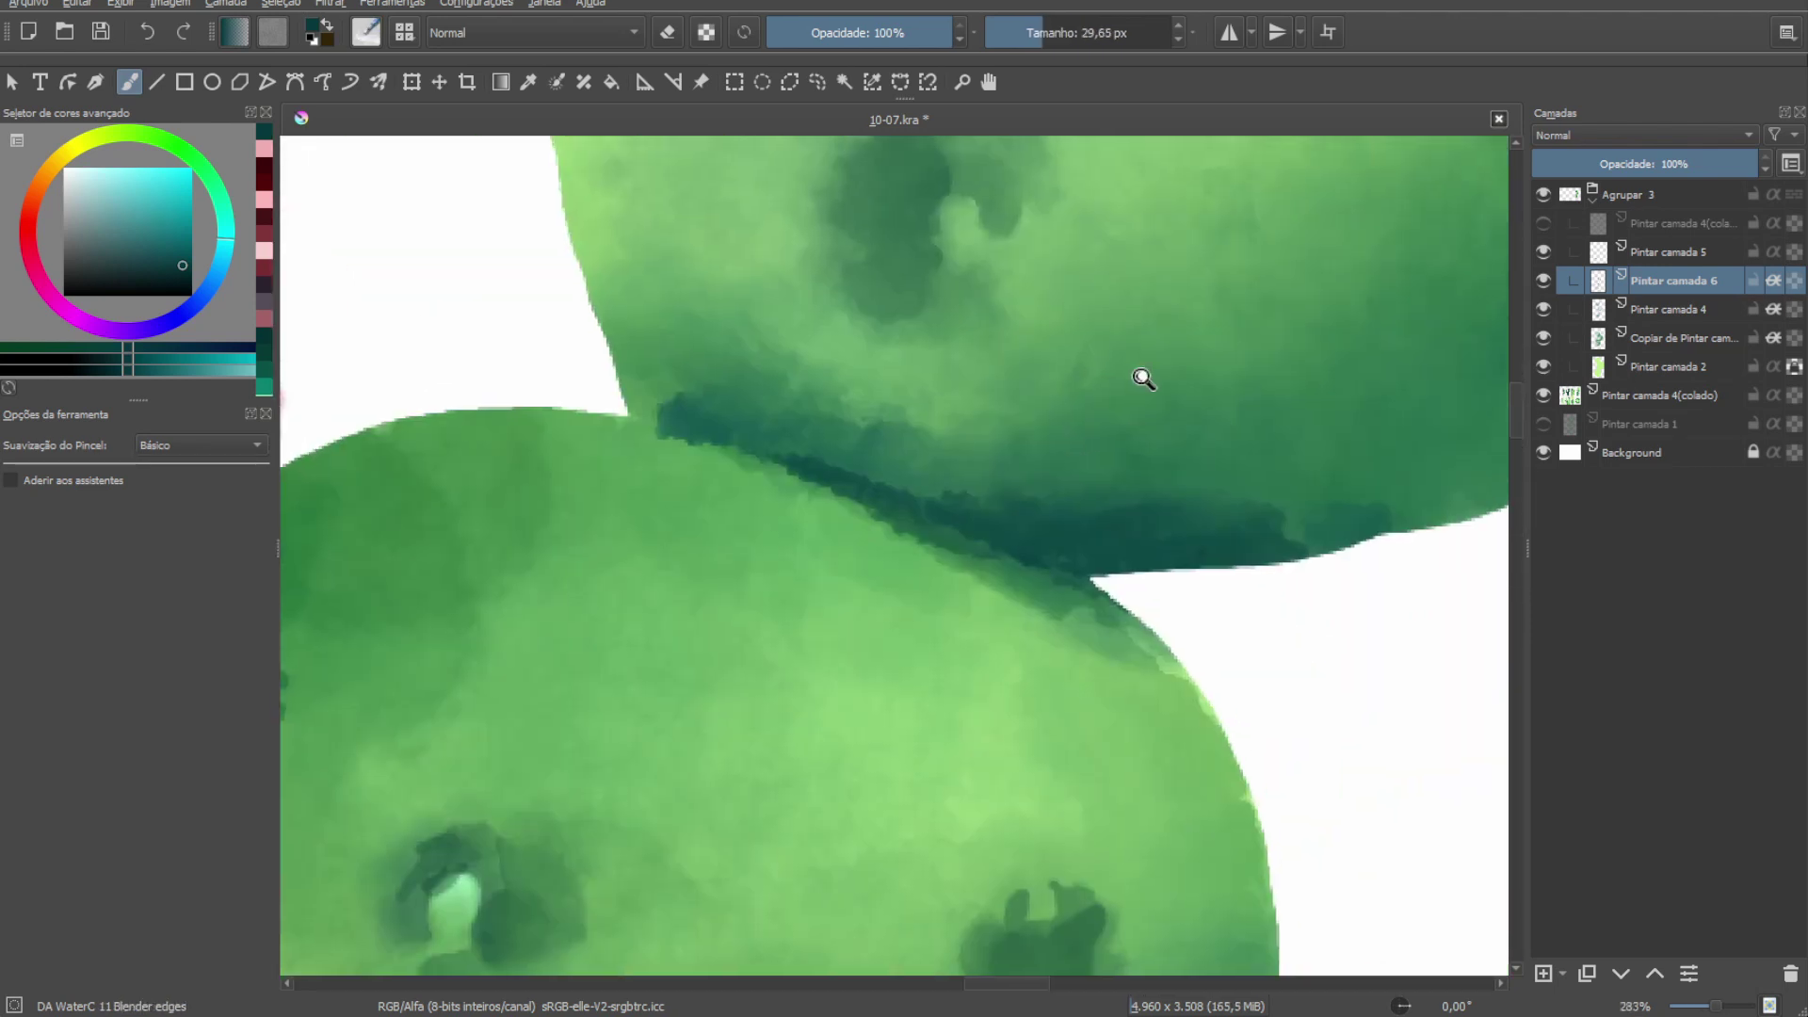
scroll(918, 358, "down", 3)
left_click_drag(886, 504, 1111, 433)
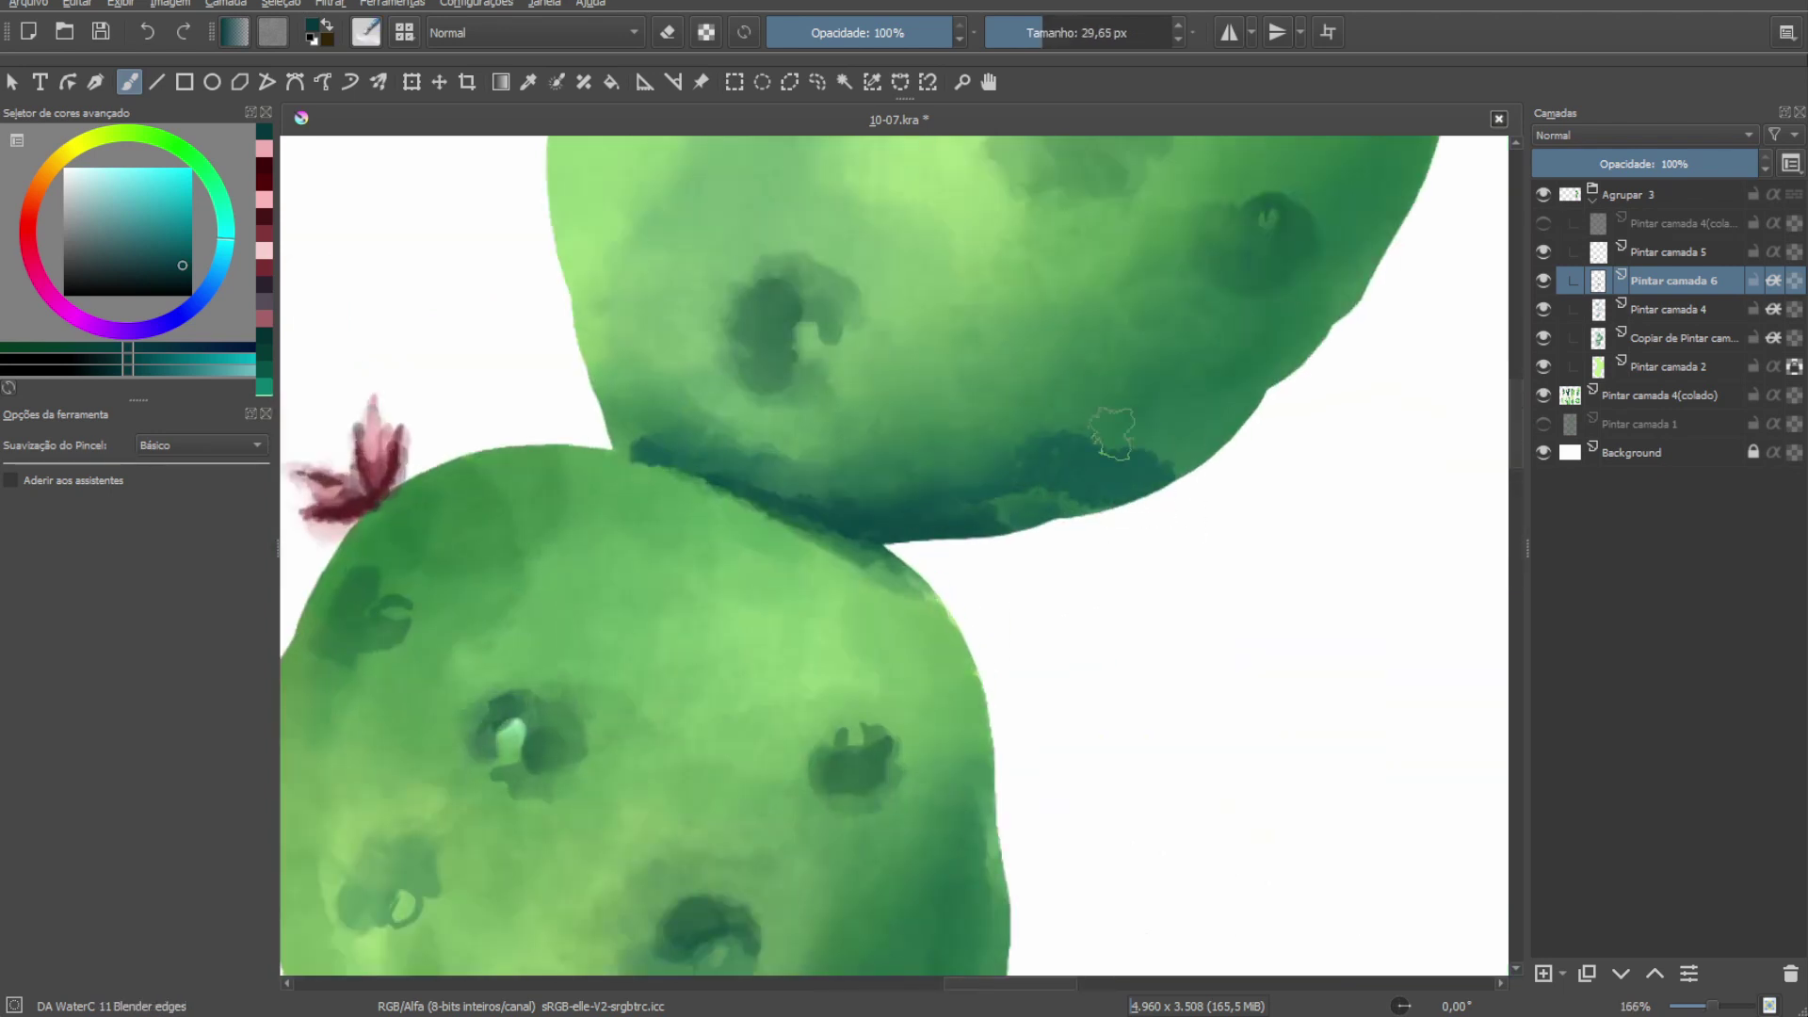
key("minus")
key("slash")
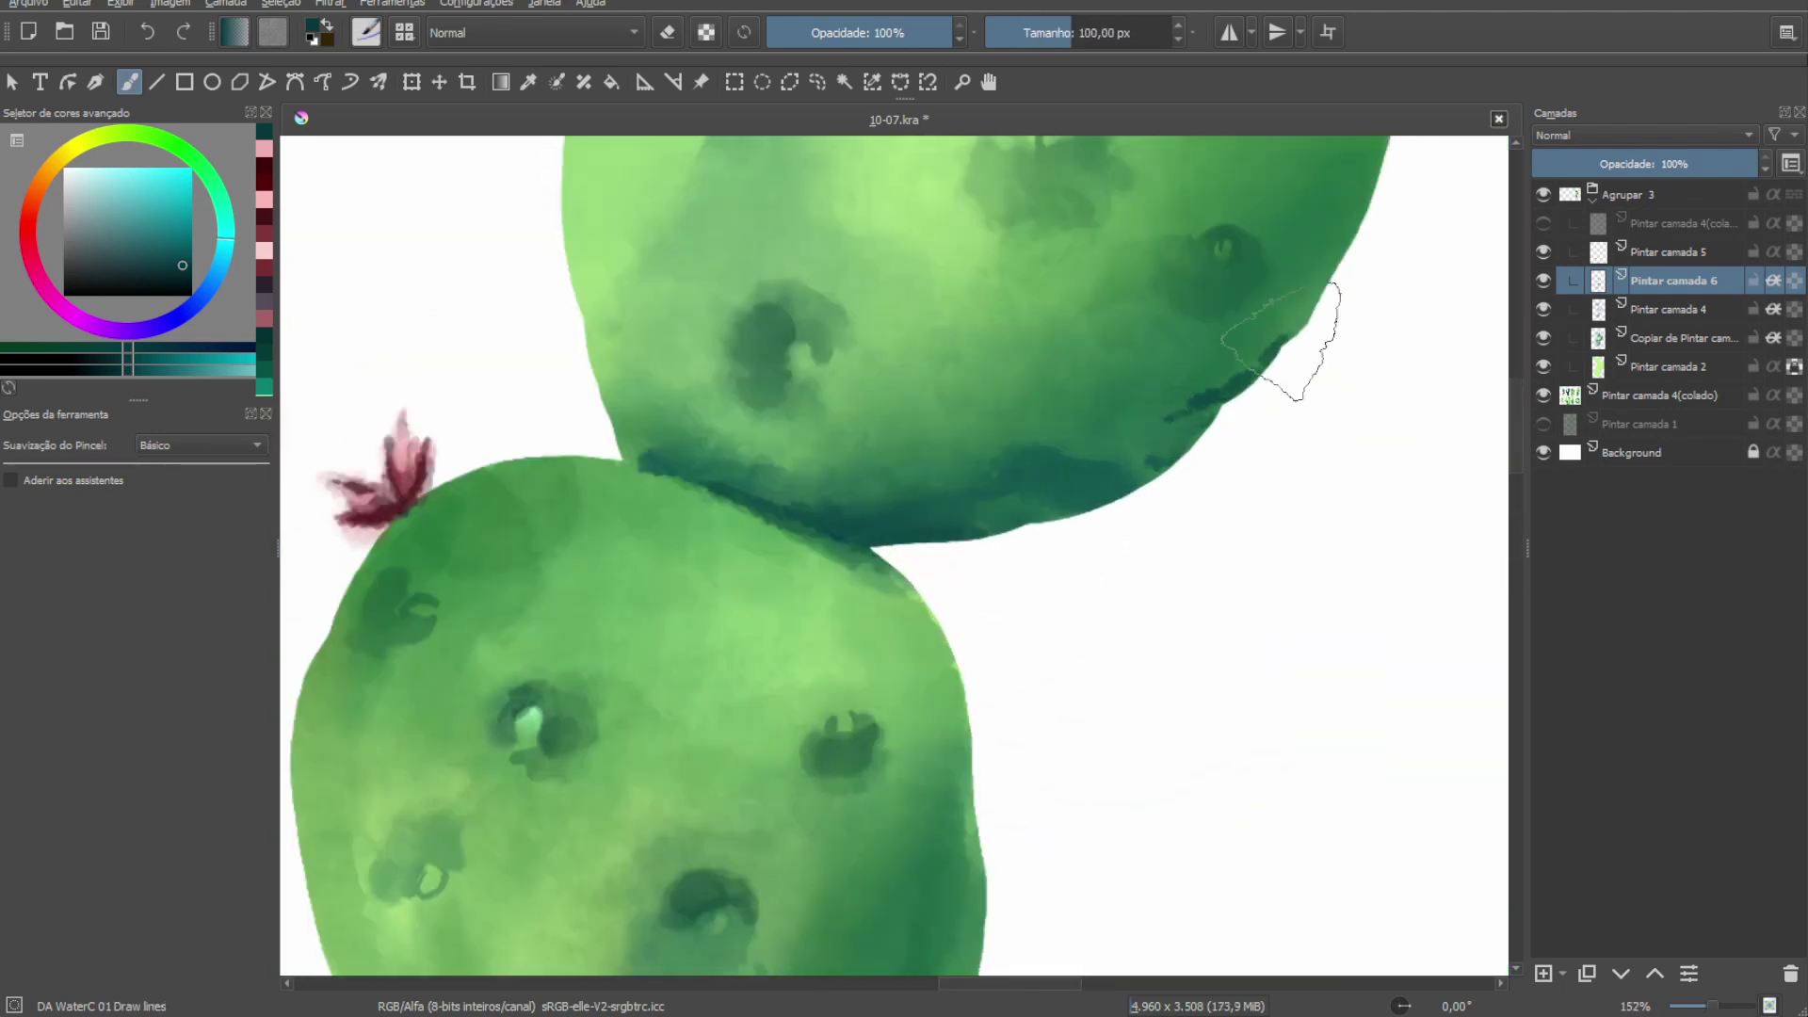
key("slash")
scroll(1093, 537, "up", 3)
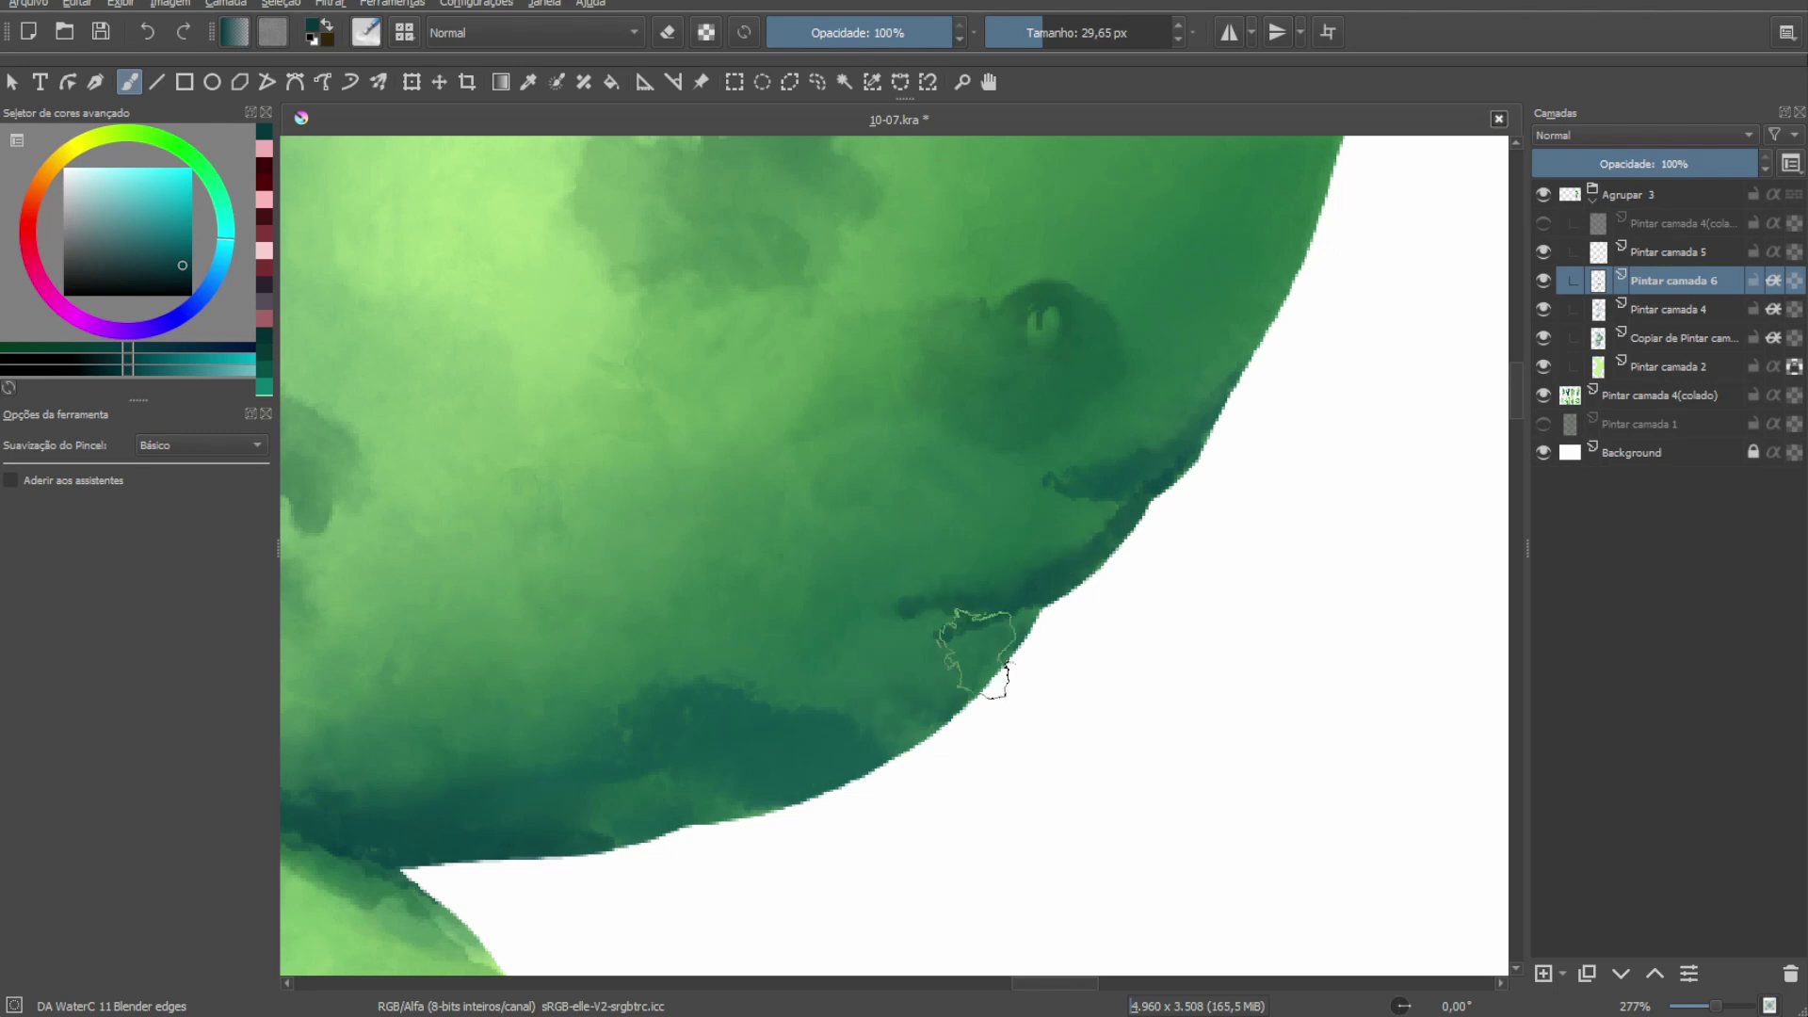
scroll(1071, 446, "down", 5)
scroll(1071, 446, "up", 4)
key("slash")
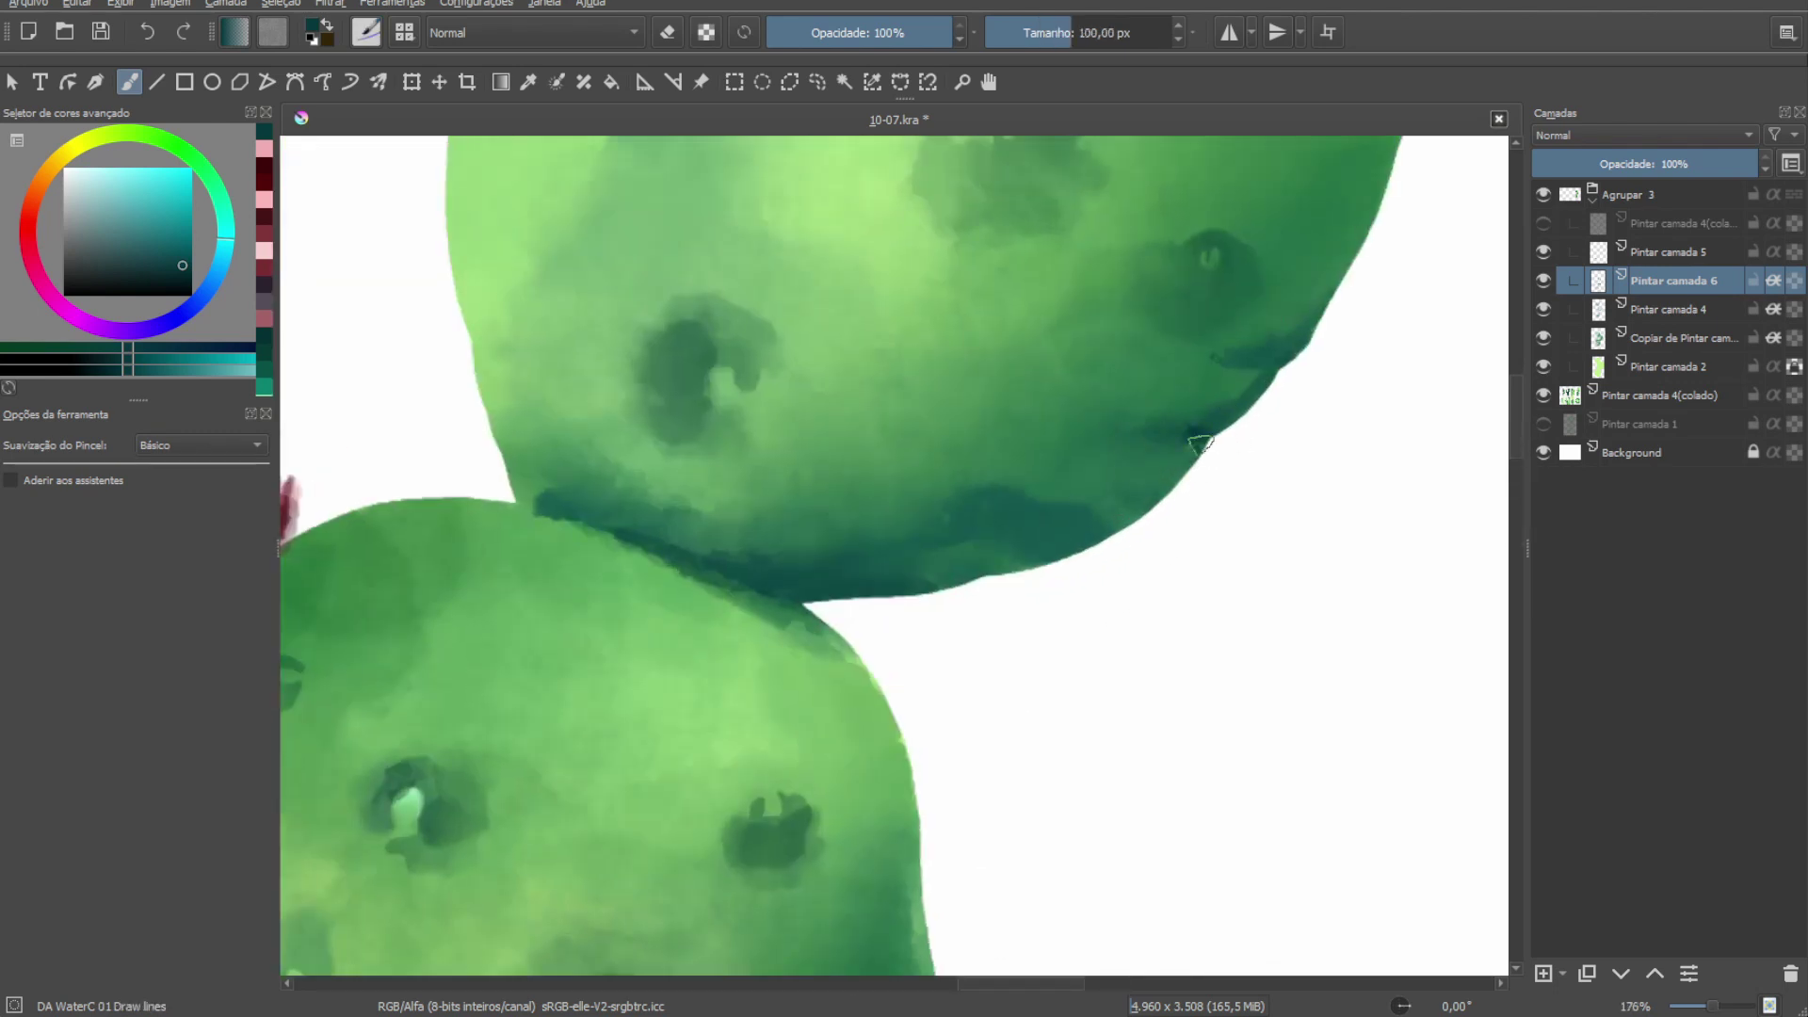
scroll(1191, 438, "down", 3)
scroll(860, 605, "up", 4)
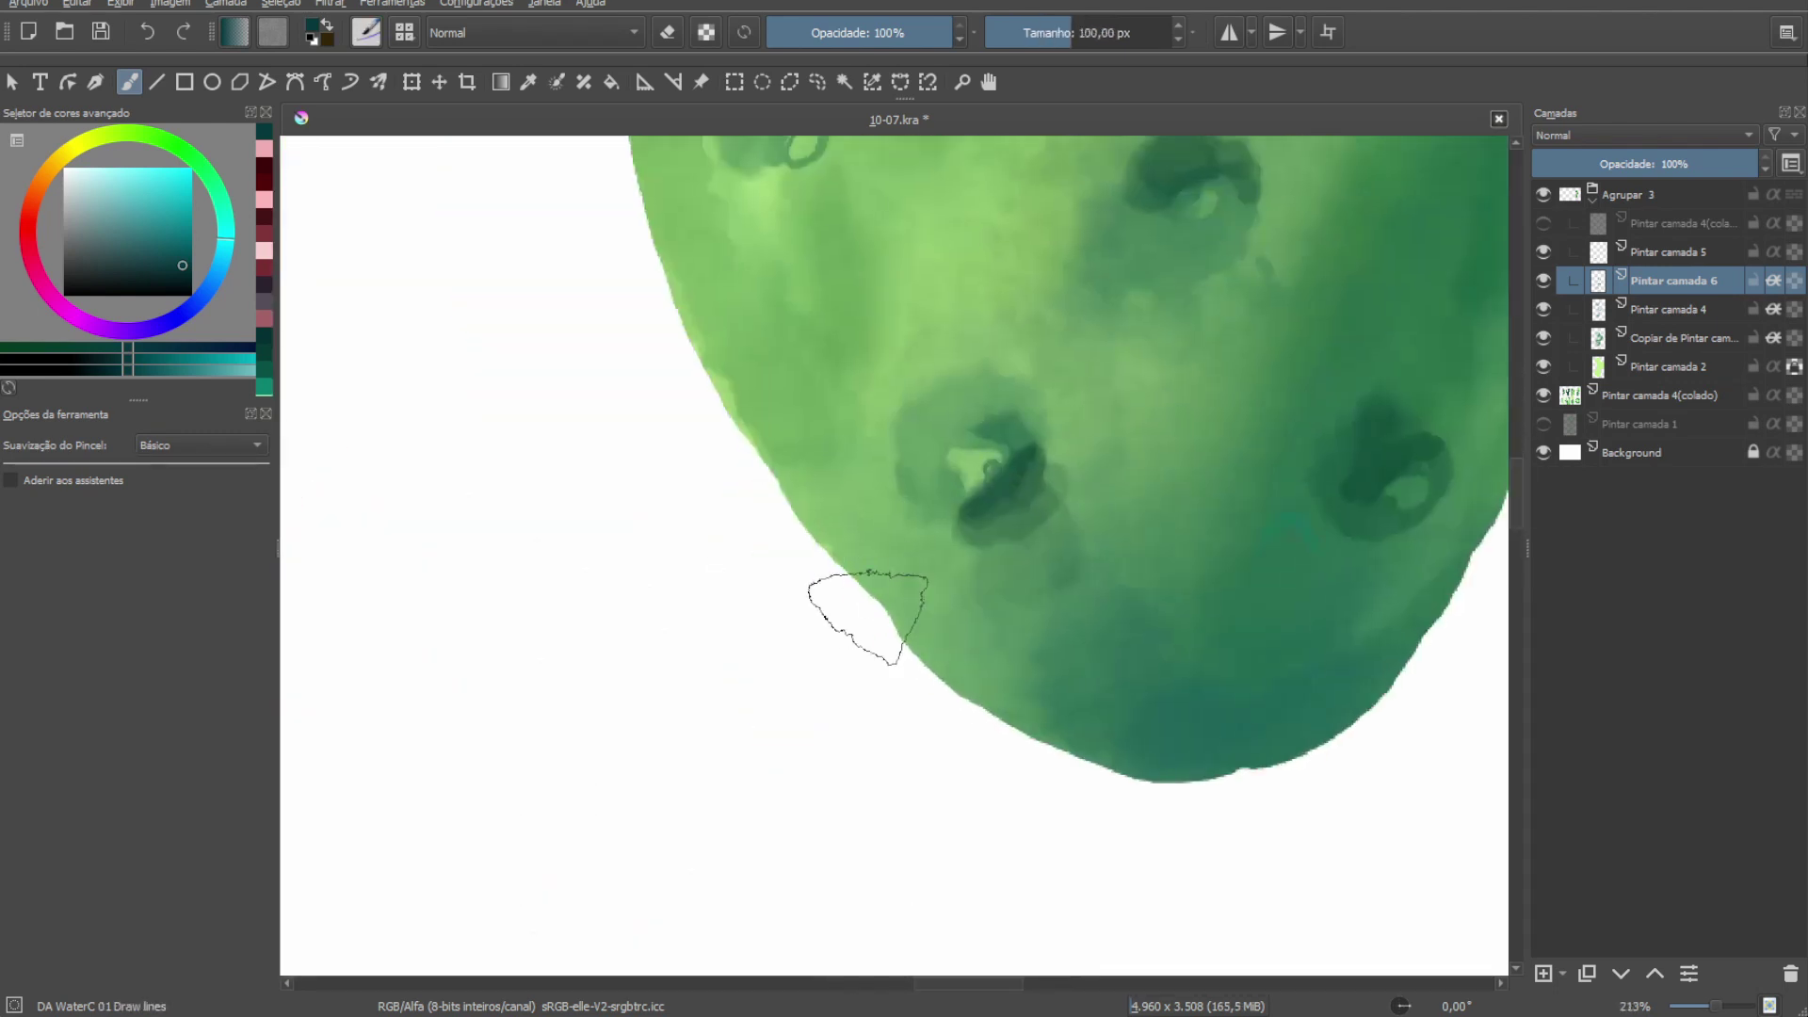
Sample darker greens from the cactus and paint edge shading along the pads.
left_click(1171, 719, "ctrl")
mouse_move(1008, 600)
left_mouse_down()
mouse_move(850, 591)
mouse_move(946, 565)
left_mouse_up()
scroll(1103, 481, "down", 3)
scroll(1064, 356, "up", 3)
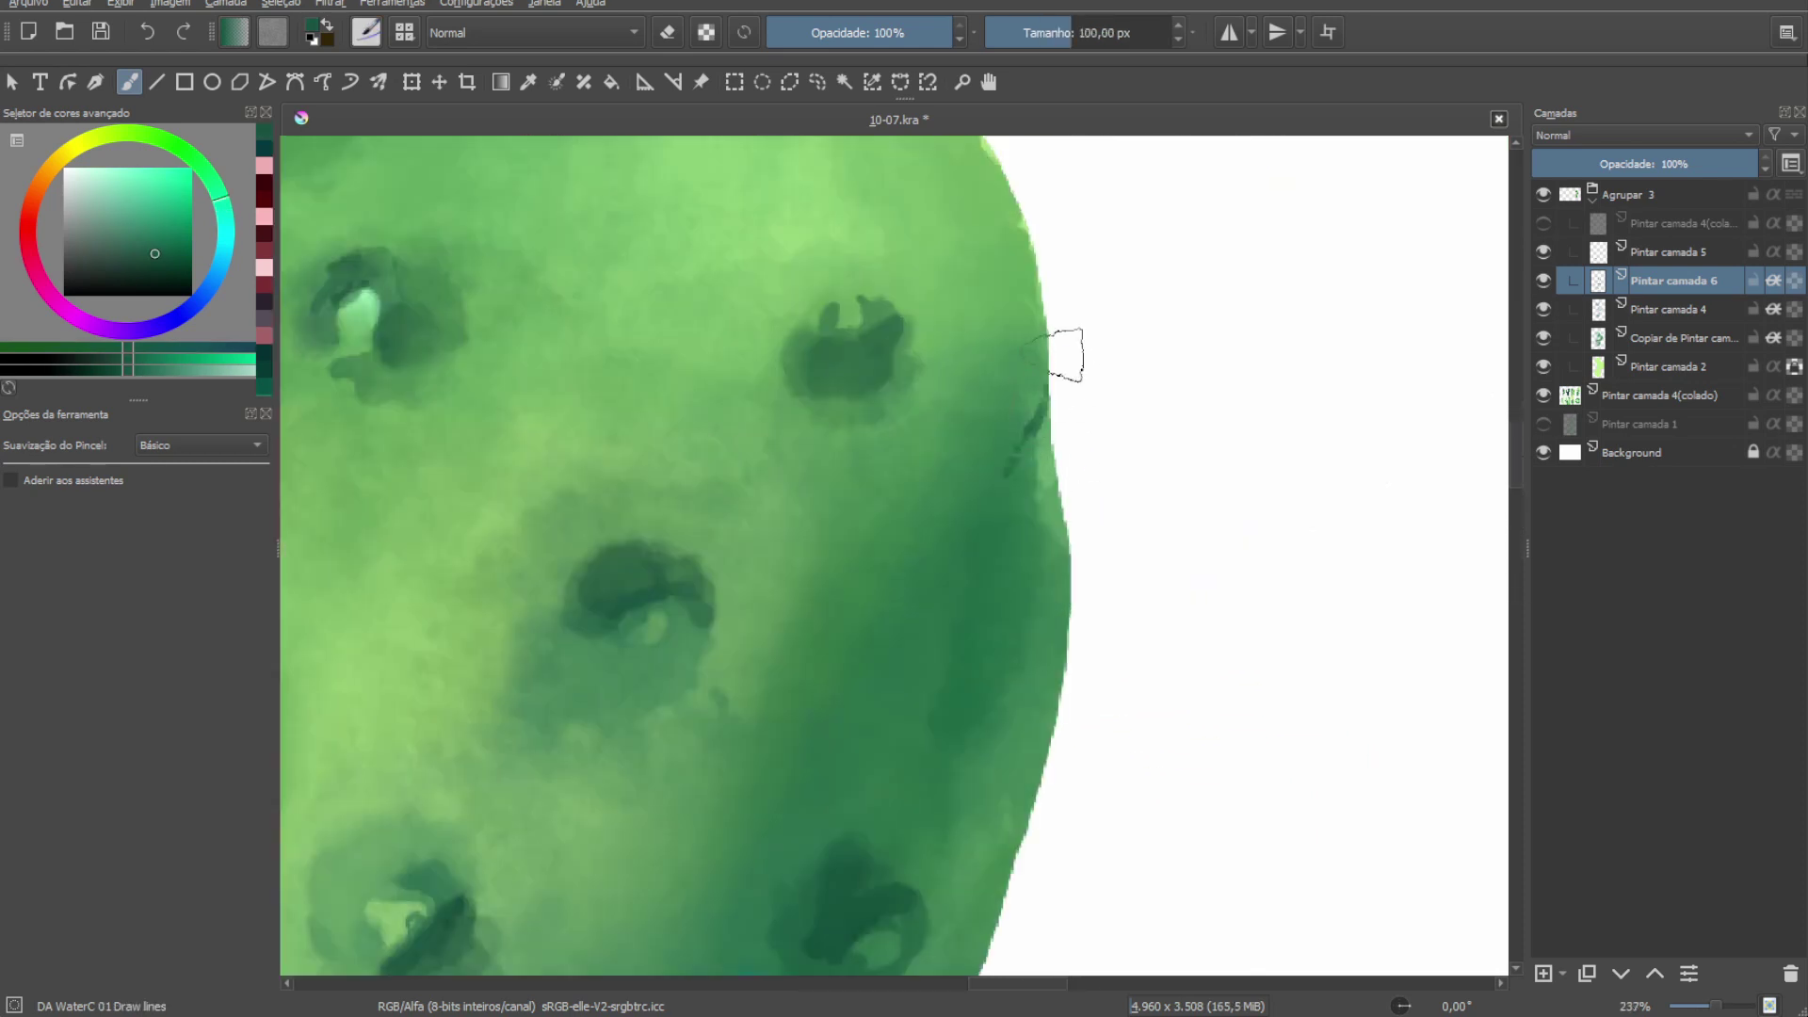
left_click(1046, 470, "ctrl")
left_click_drag(1036, 386, 1050, 471)
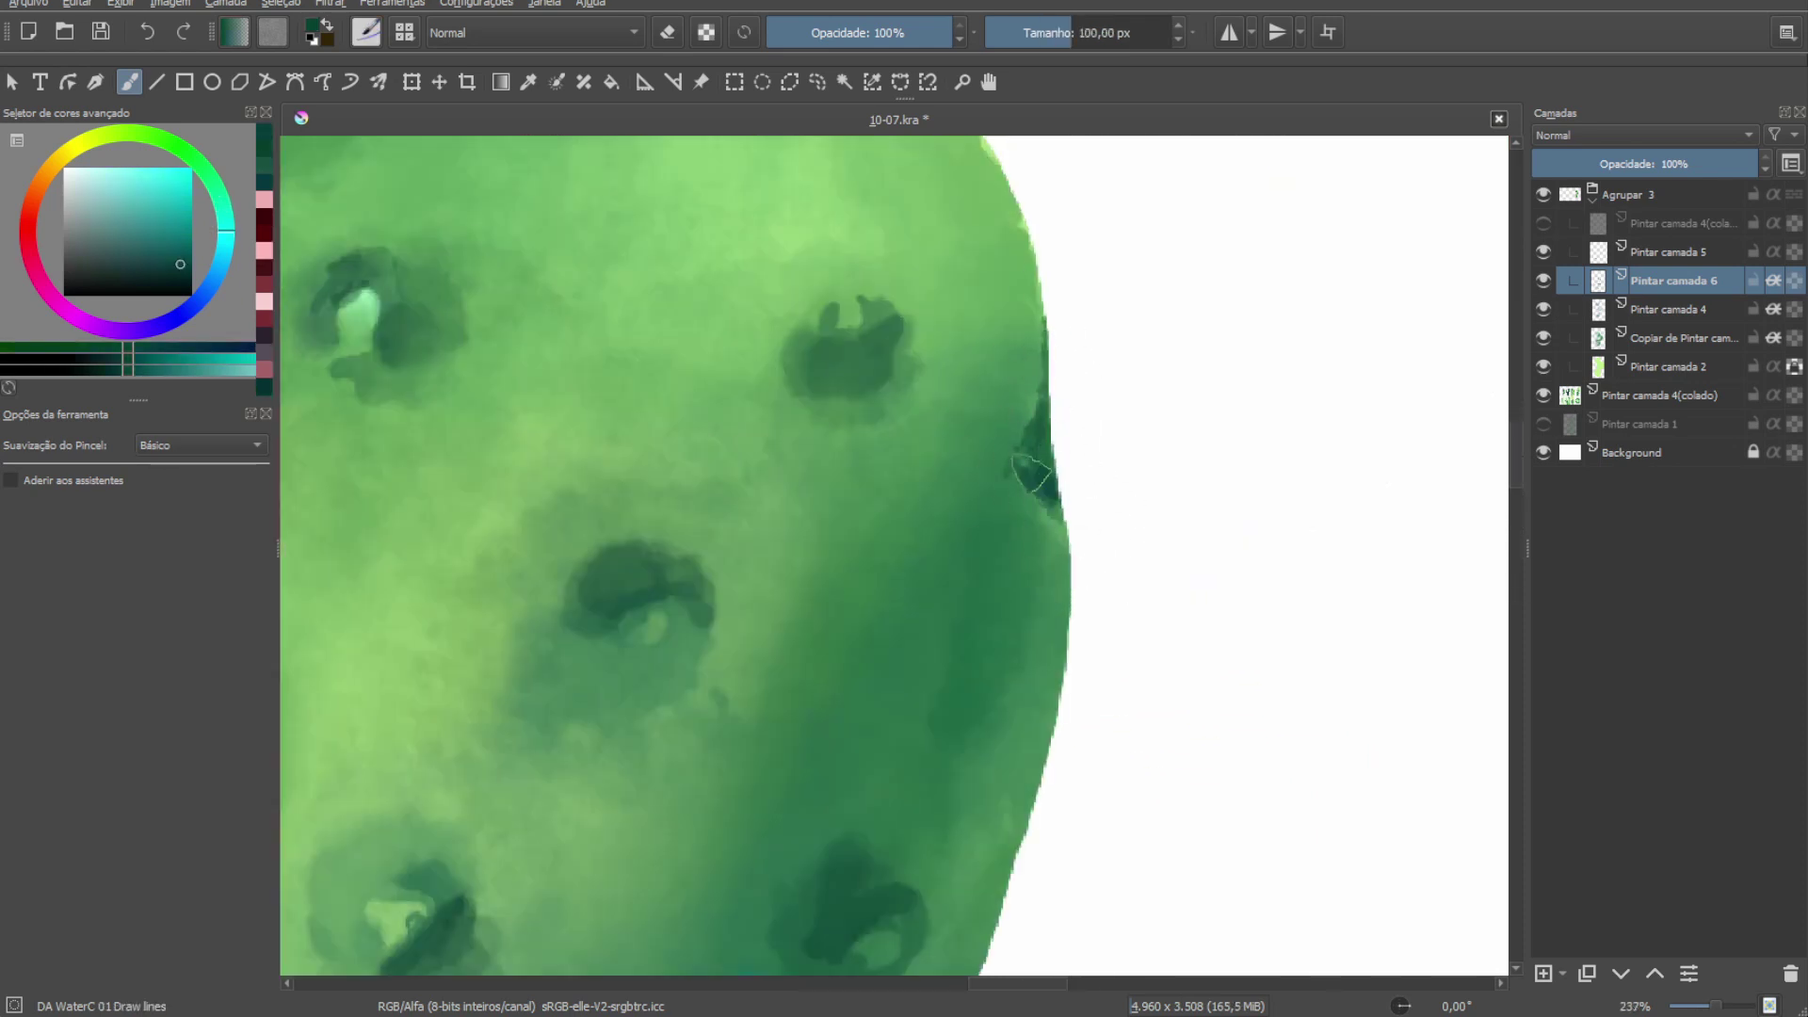
key("slash")
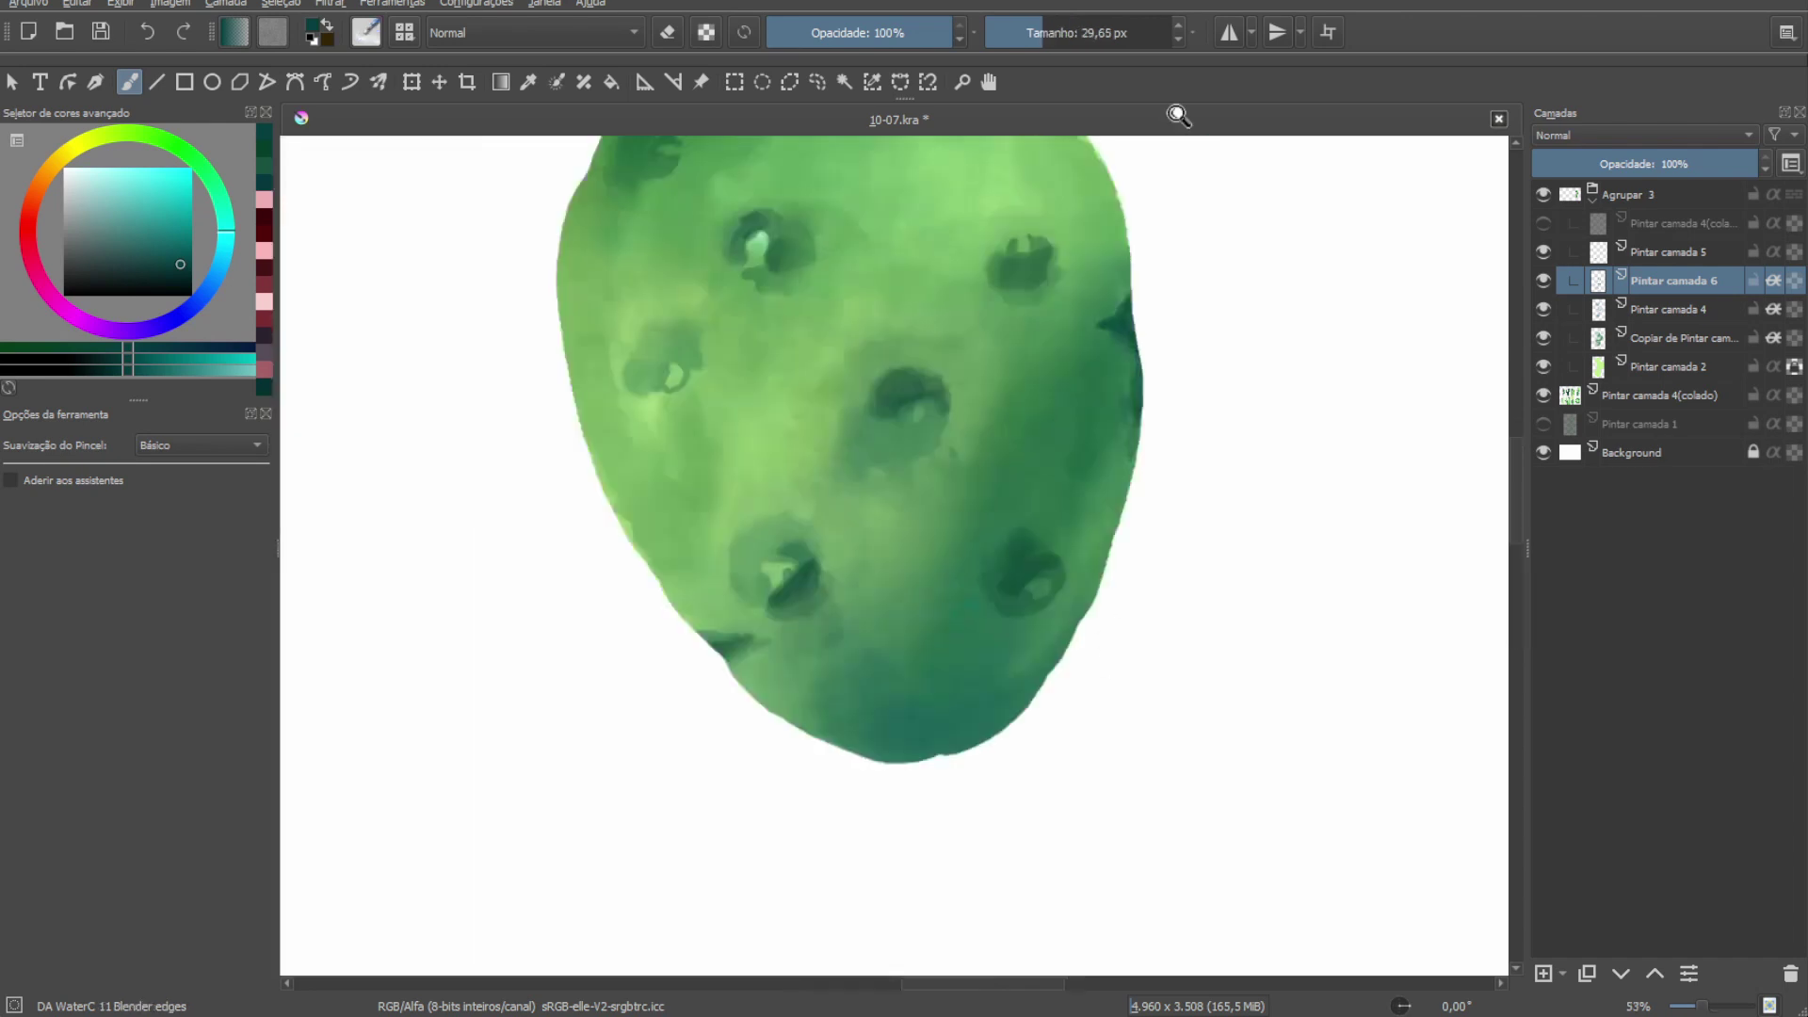
scroll(1083, 518, "down", 5)
scroll(1050, 556, "down", 3)
scroll(1051, 556, "up", 5)
key("slash")
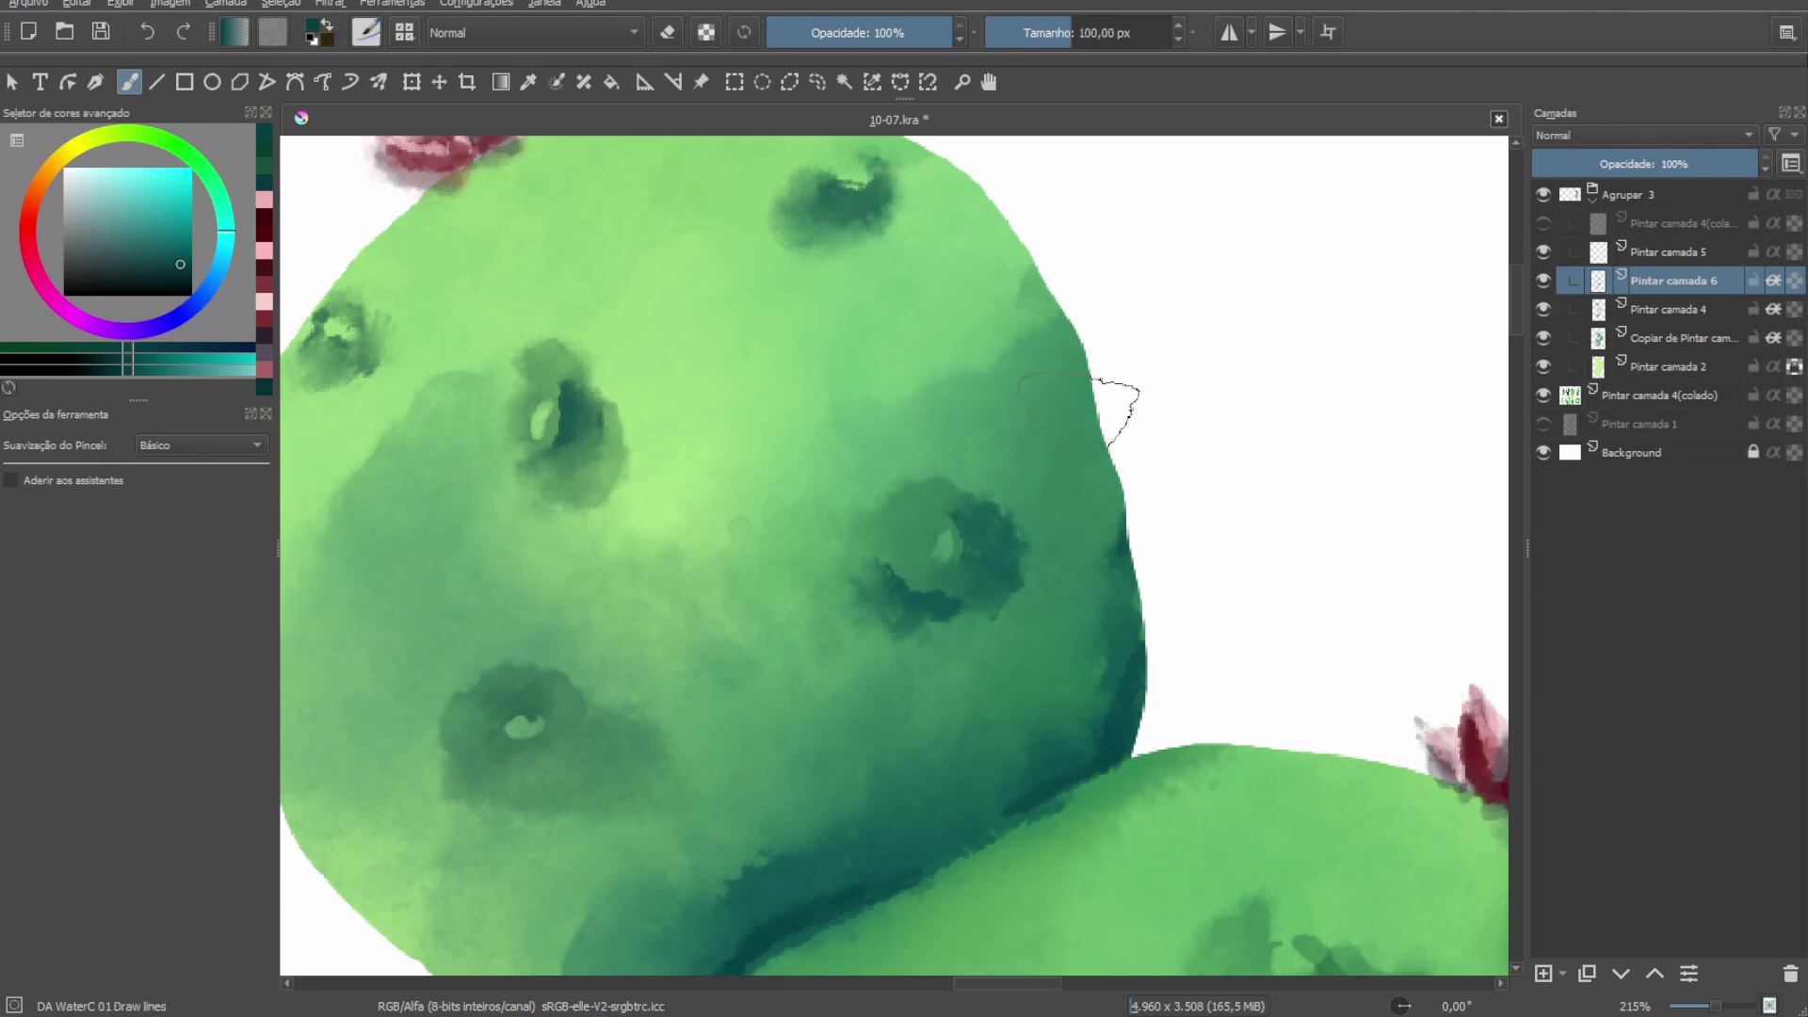
Paint a dark areole blob and a small dark spot, then blend them in.
left_click_drag(1112, 405, 1271, 358)
left_click_drag(829, 650, 834, 716)
scroll(933, 433, "down", 3)
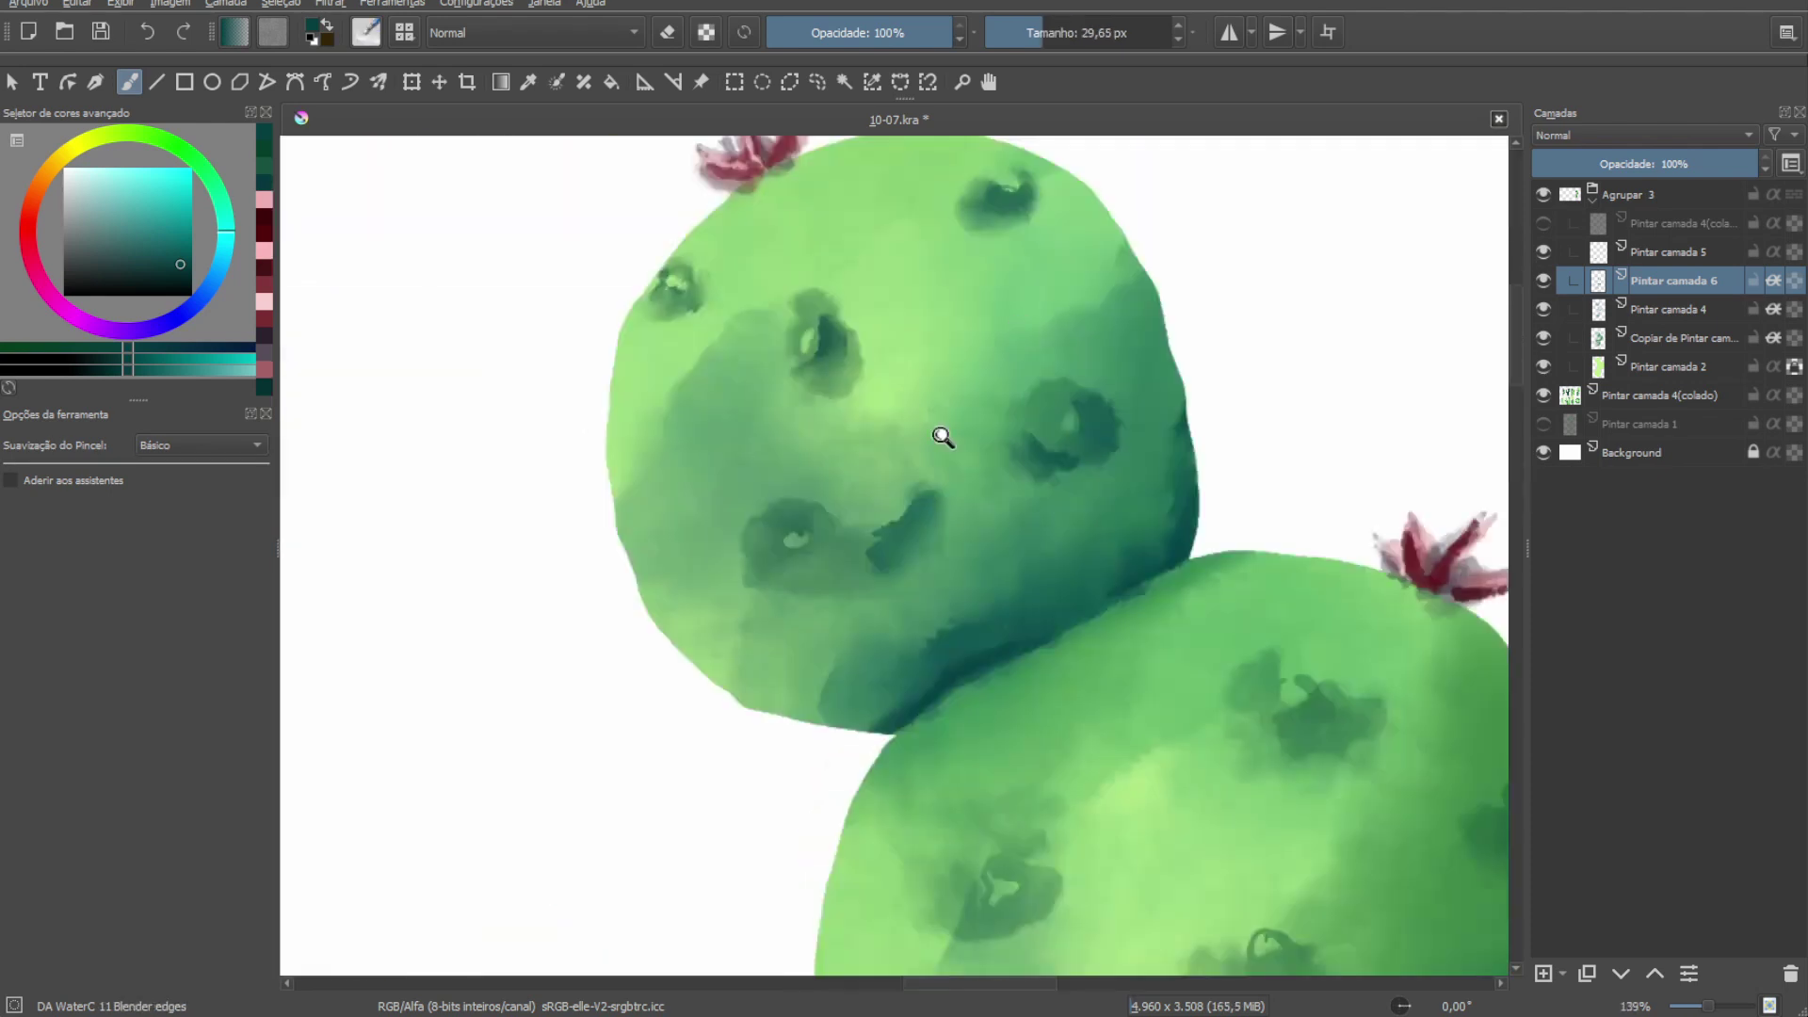
scroll(932, 433, "up", 3)
left_click(956, 377)
key("slash")
mouse_move(980, 377)
left_mouse_down()
mouse_move(970, 433)
mouse_move(904, 377)
left_mouse_up()
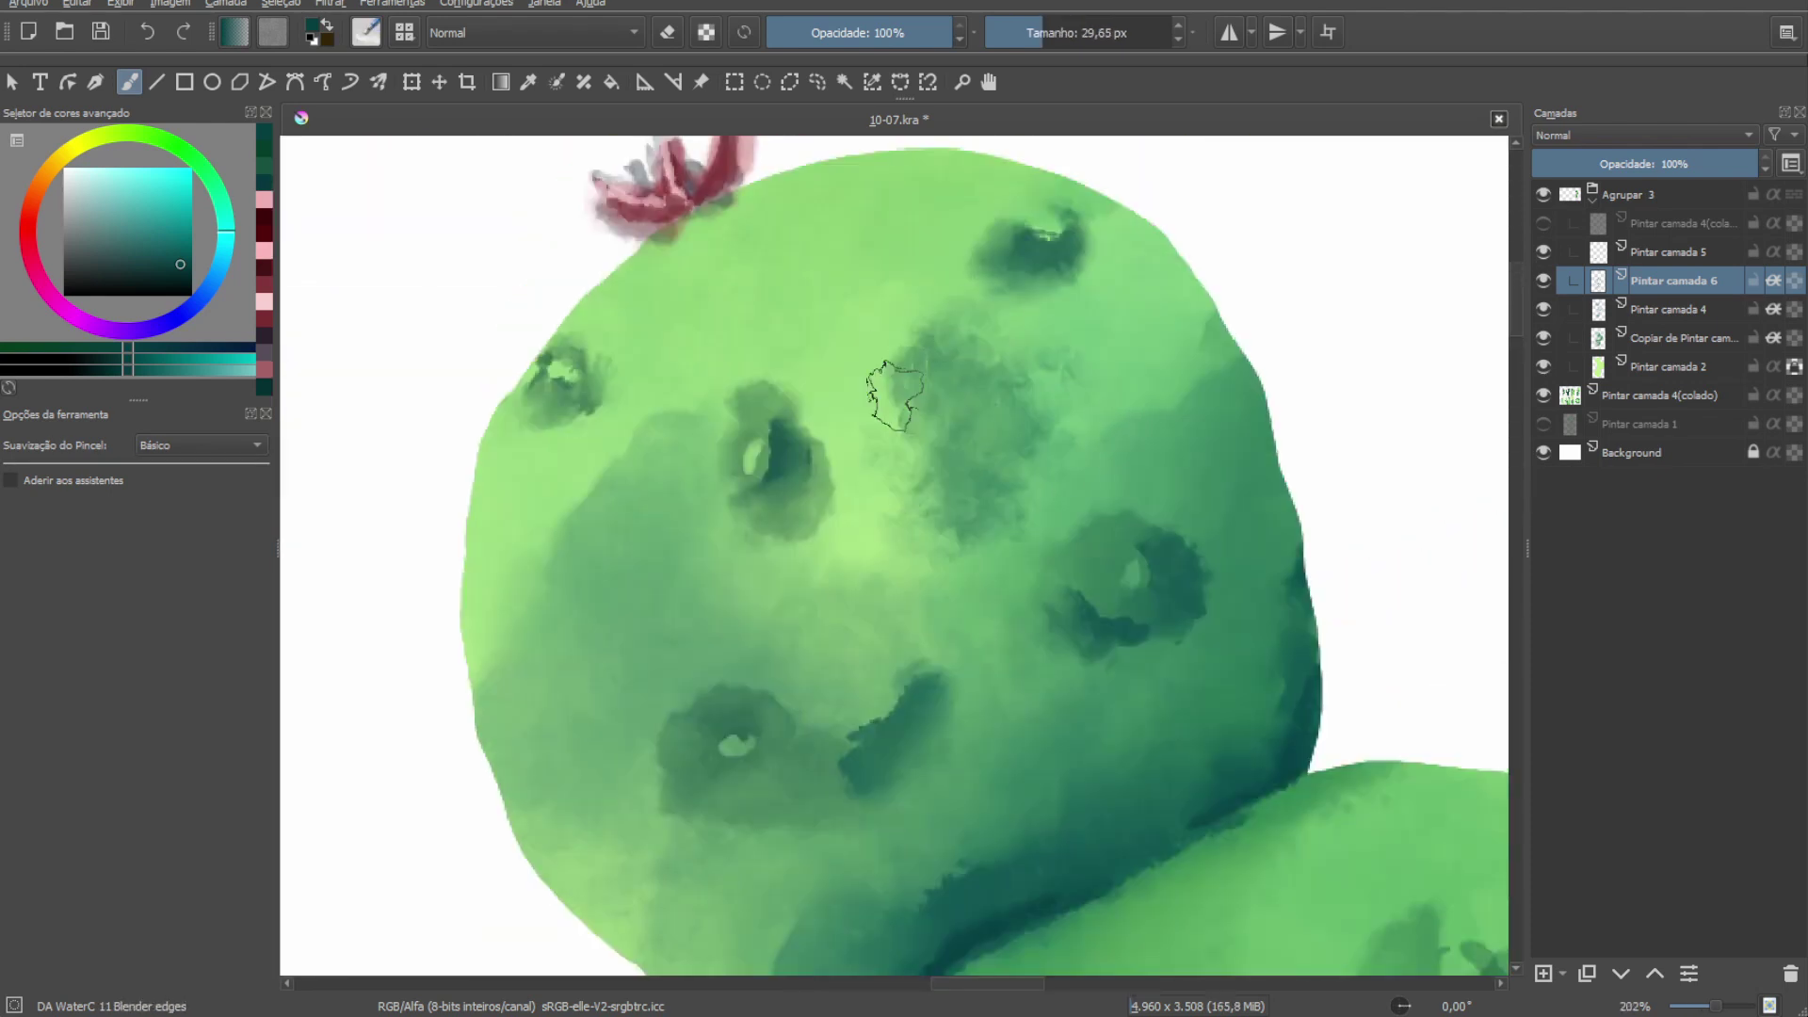
scroll(905, 424, "down", 5)
scroll(848, 441, "up", 3)
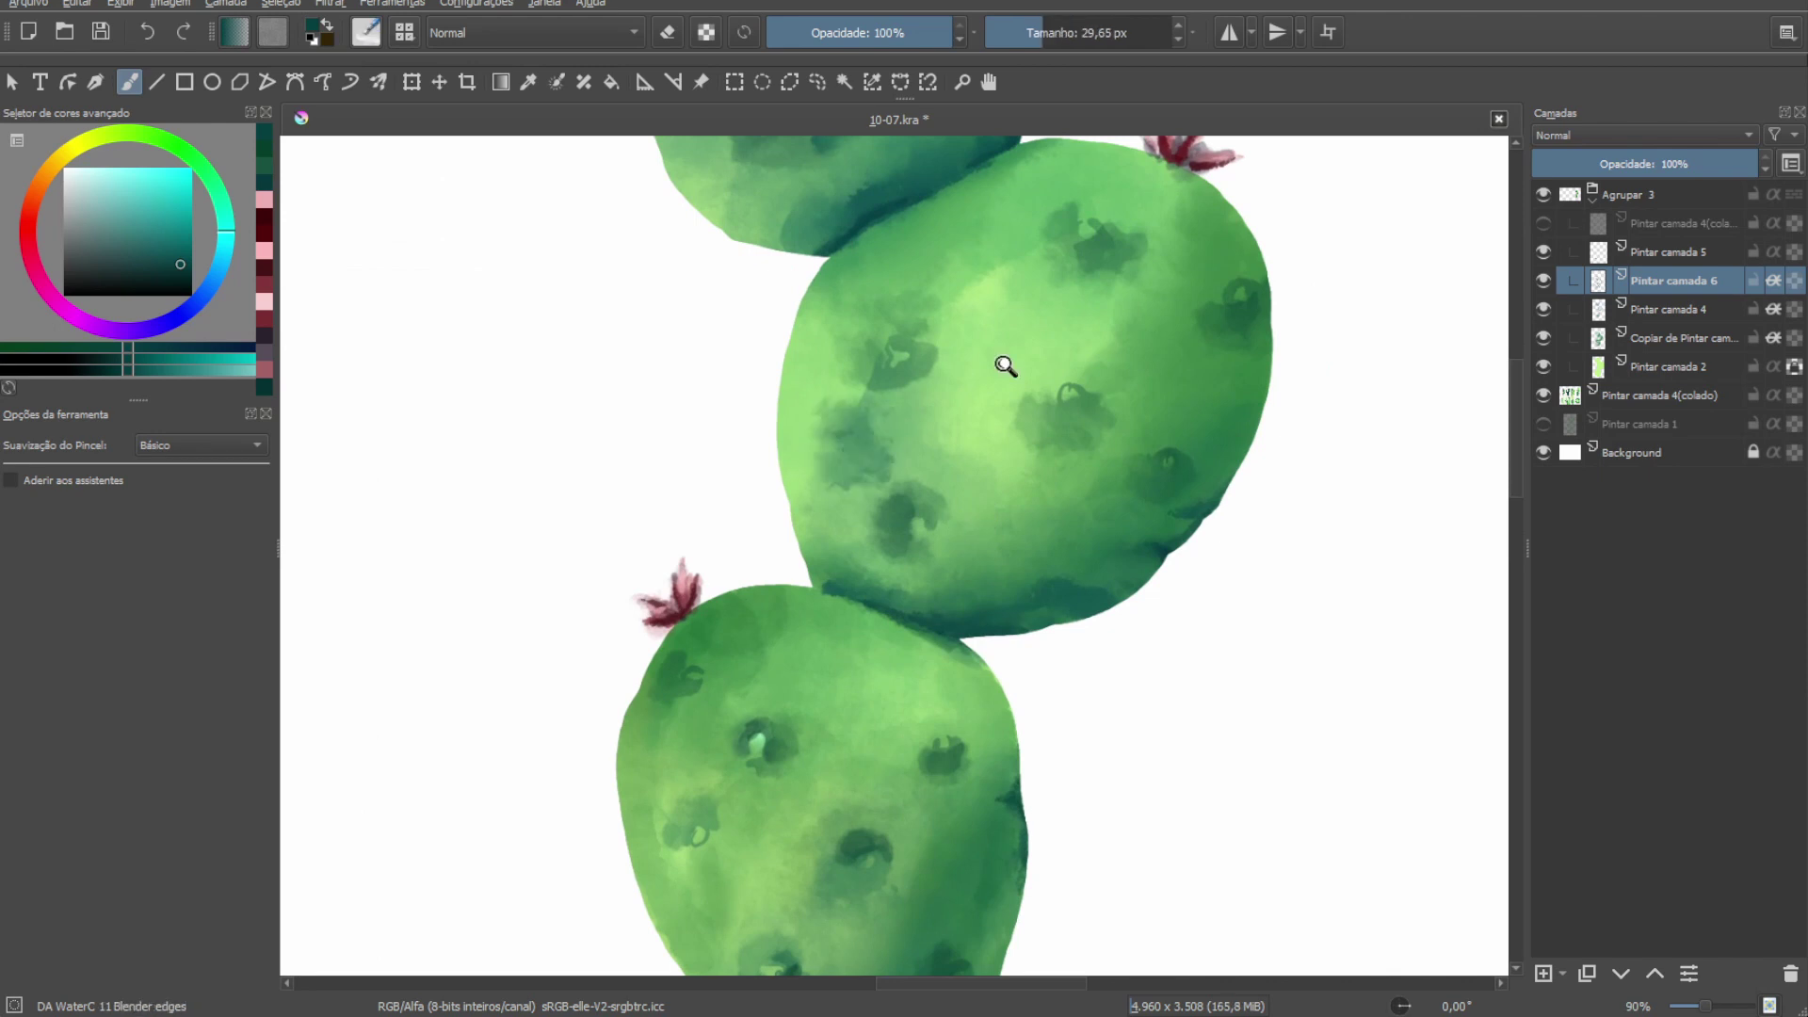
scroll(1006, 364, "down", 4)
Save the painting and reposition the view over the cactus.
key("ctrl+s")
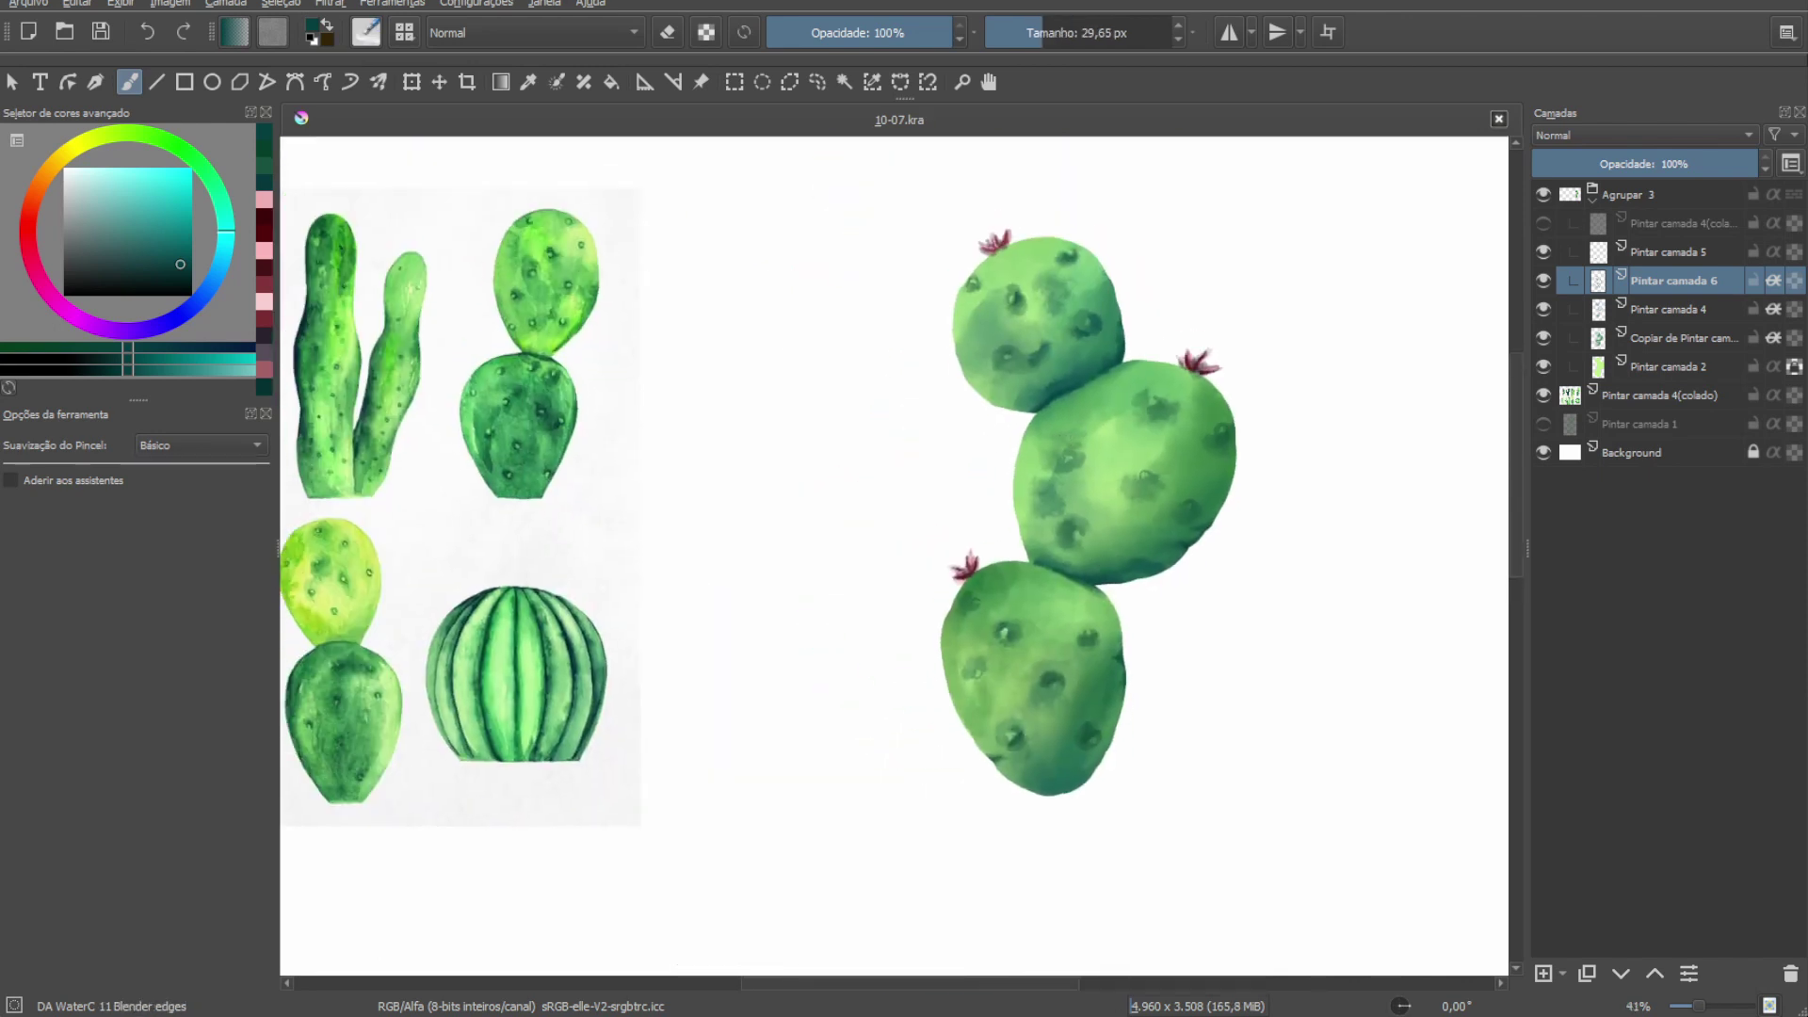
left_click_drag(1101, 502, 1153, 490)
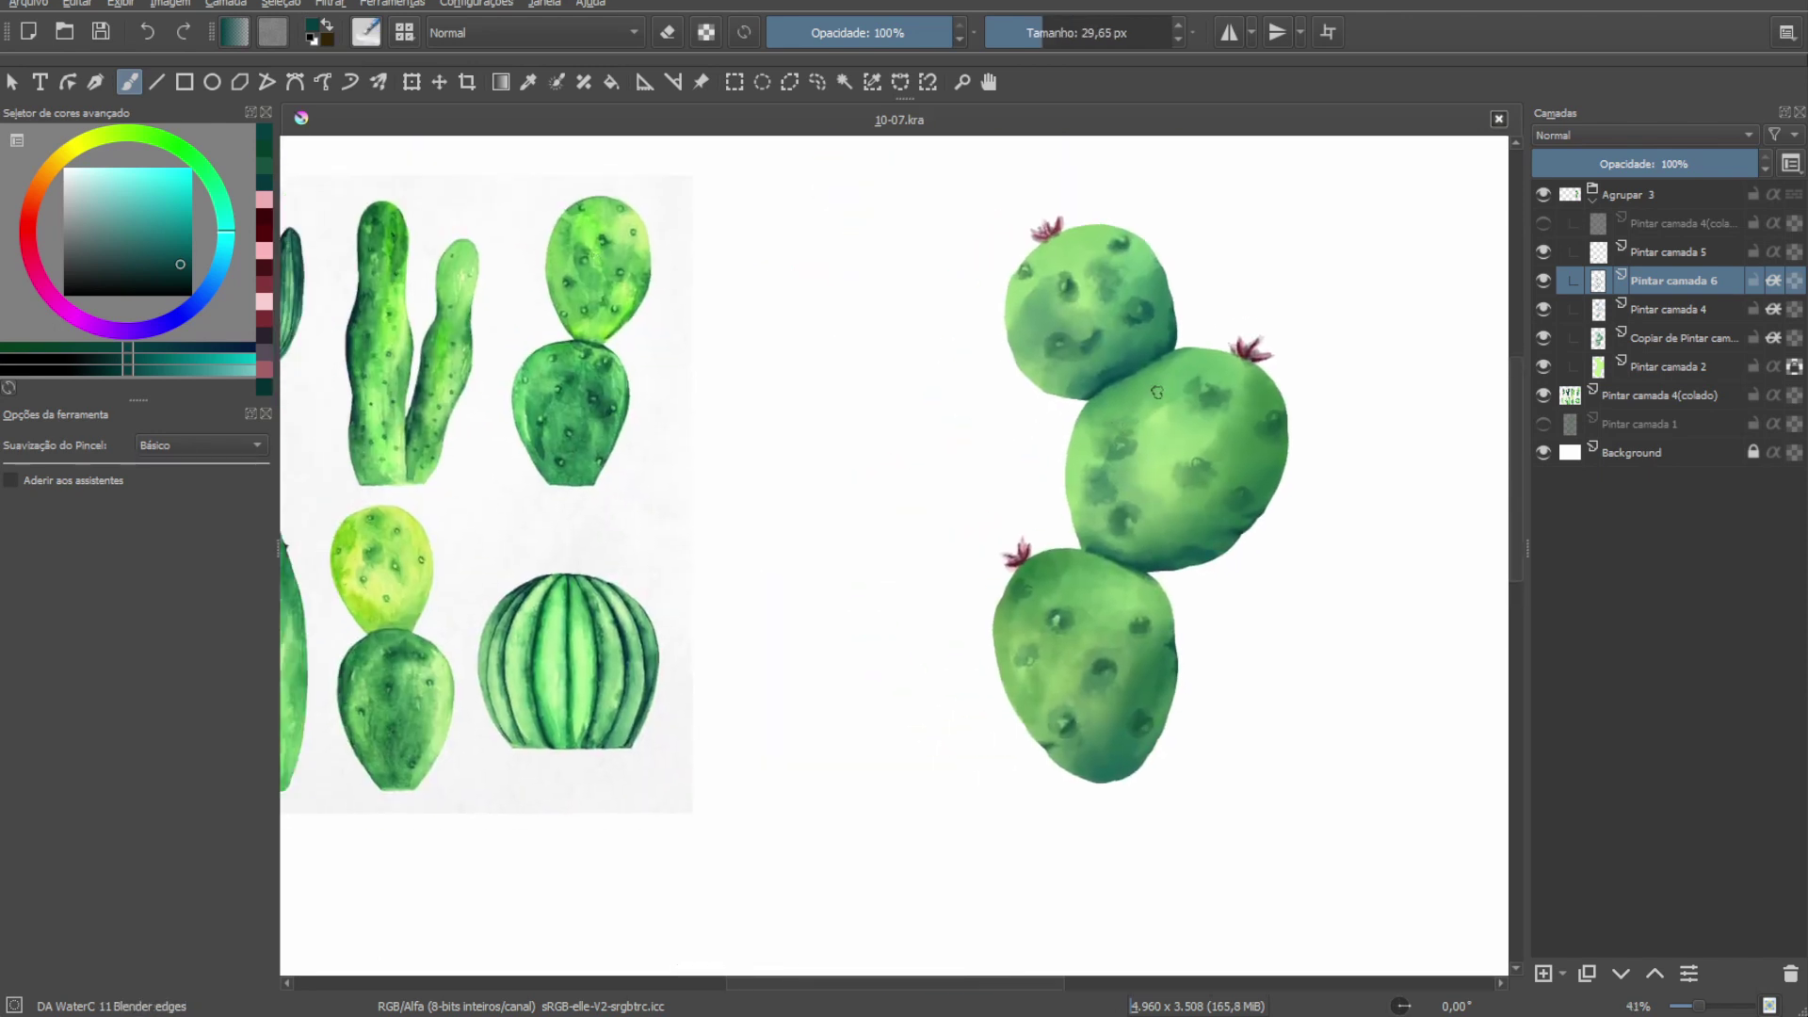
scroll(1143, 396, "down", 1)
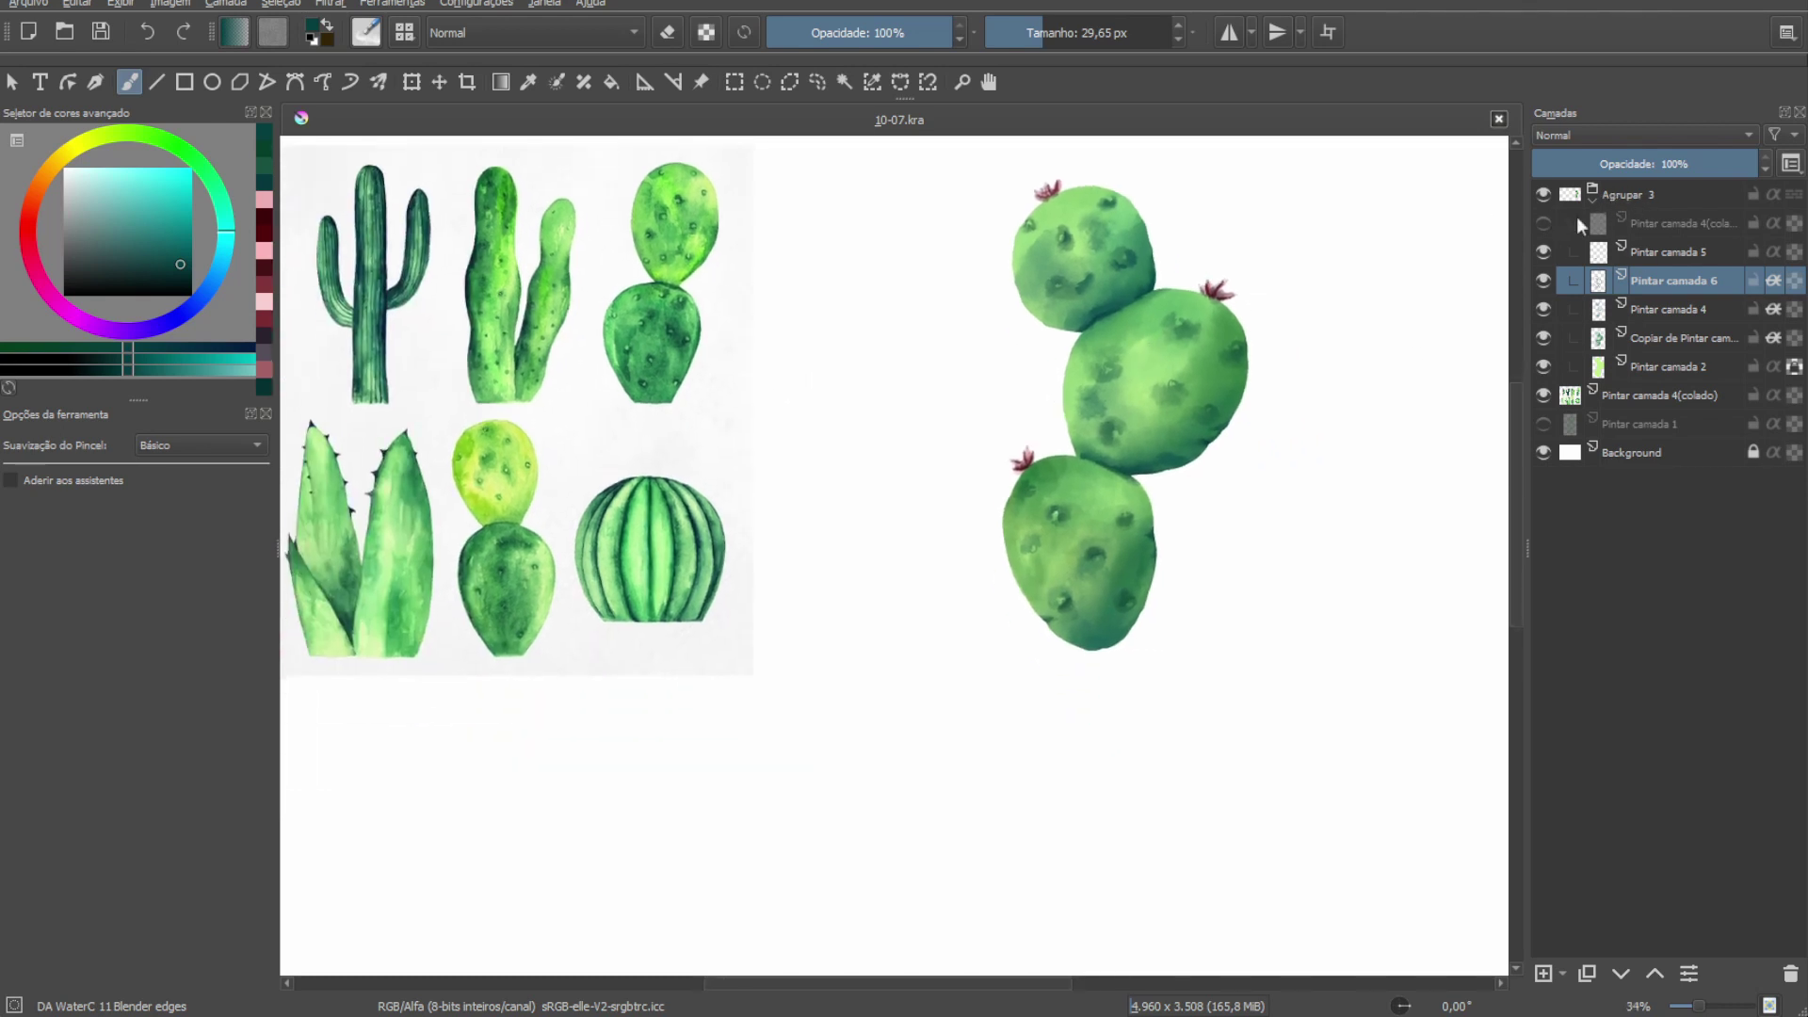
left_click(1577, 217)
key("t")
scroll(1089, 141, "up", 5)
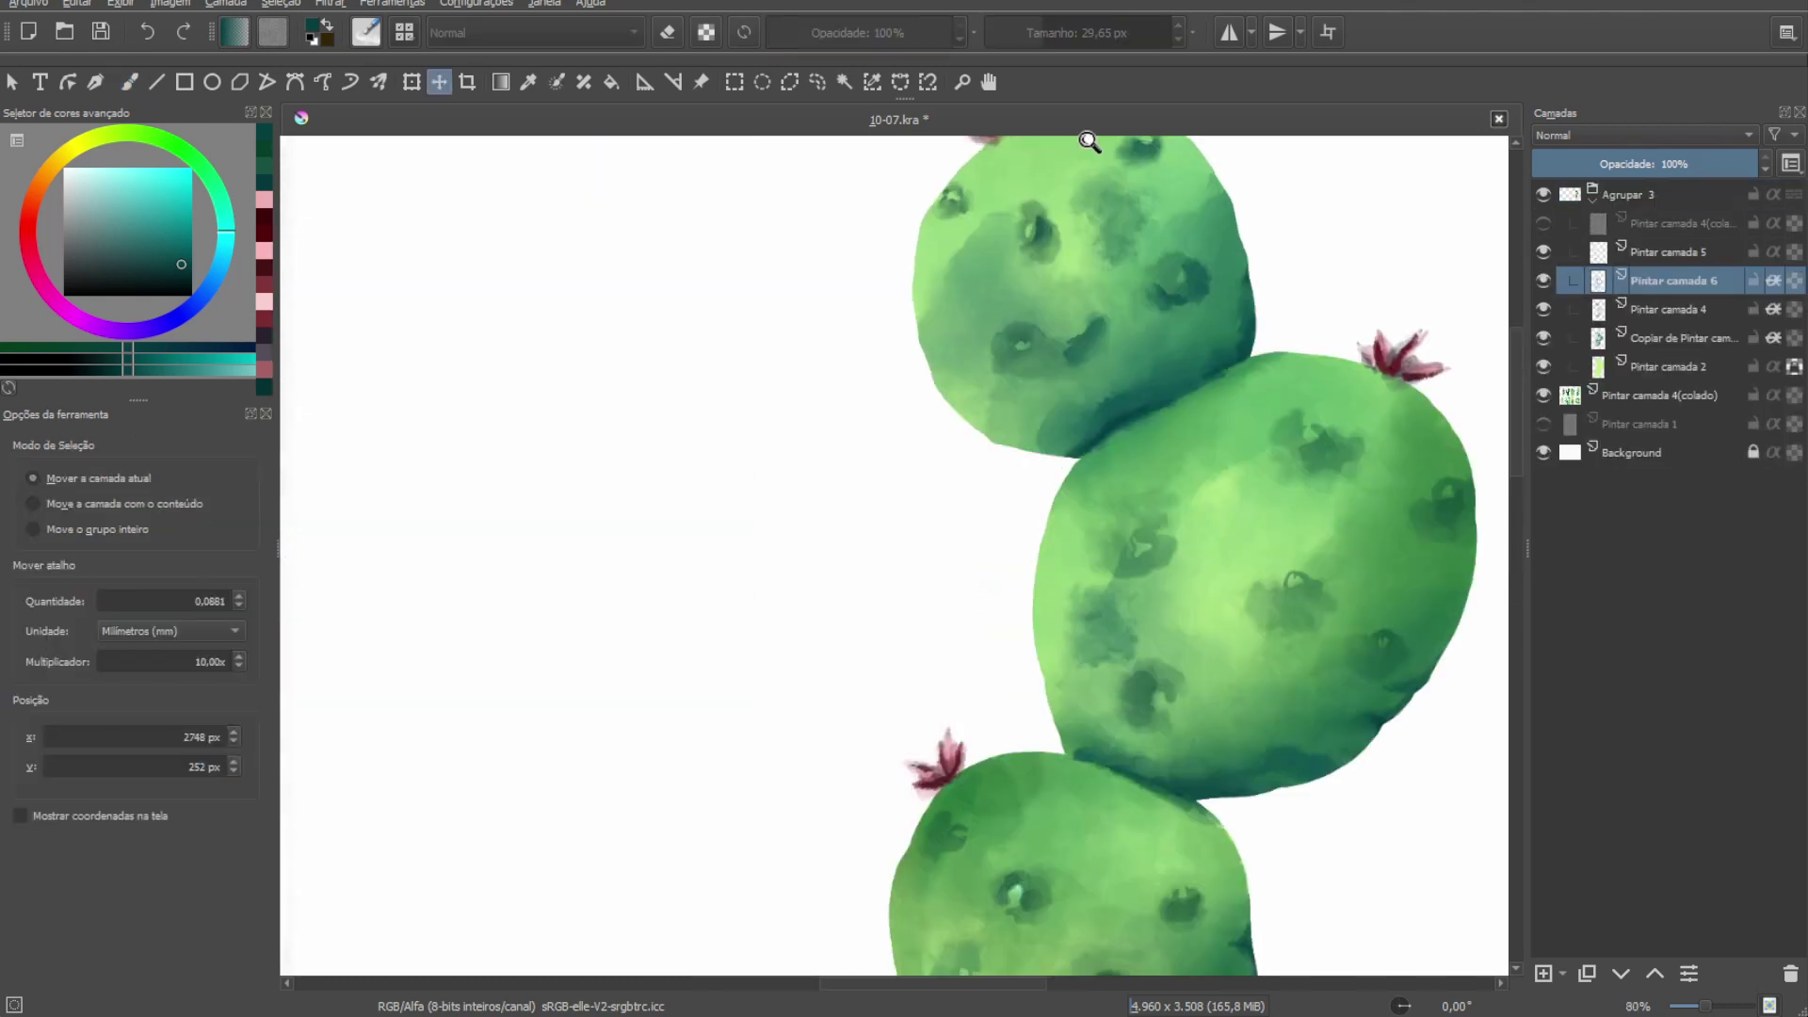
key("b")
scroll(1054, 283, "up", 4)
Choose a pale lime green in the colour selector for the areole highlights.
left_click(1025, 384, "ctrl")
scroll(998, 363, "up", 3)
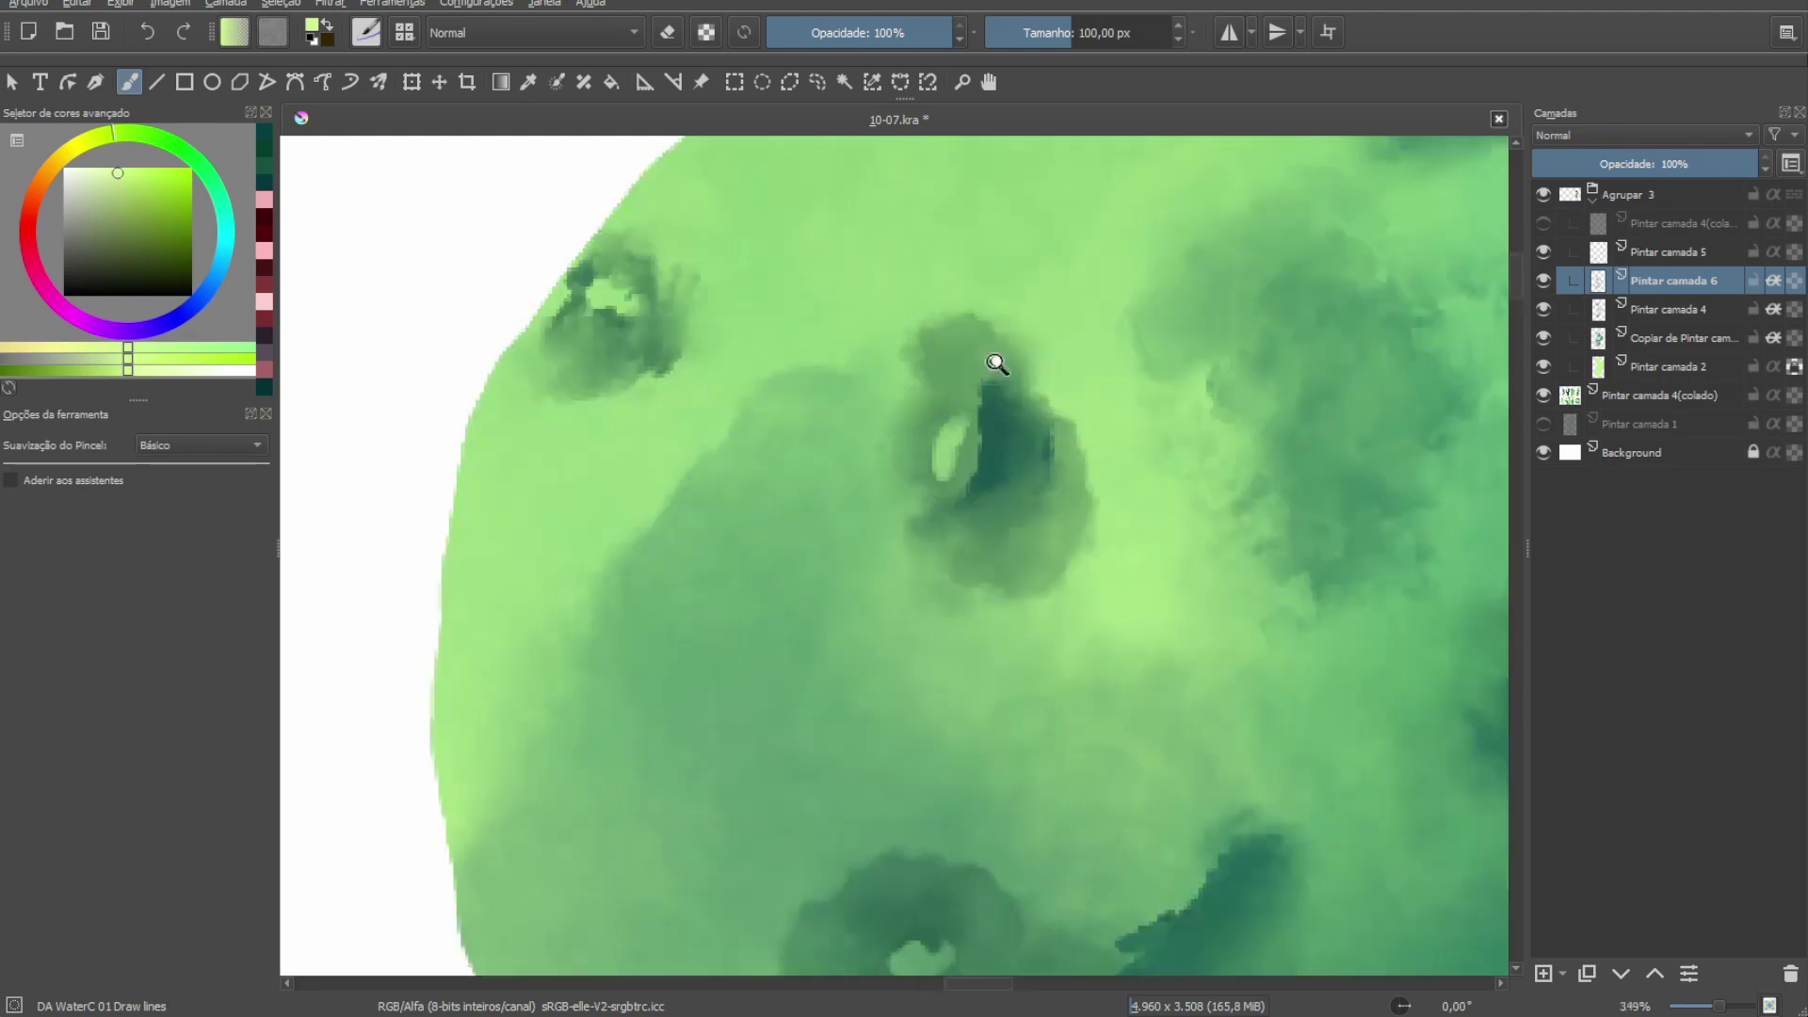
left_click(911, 362, "ctrl")
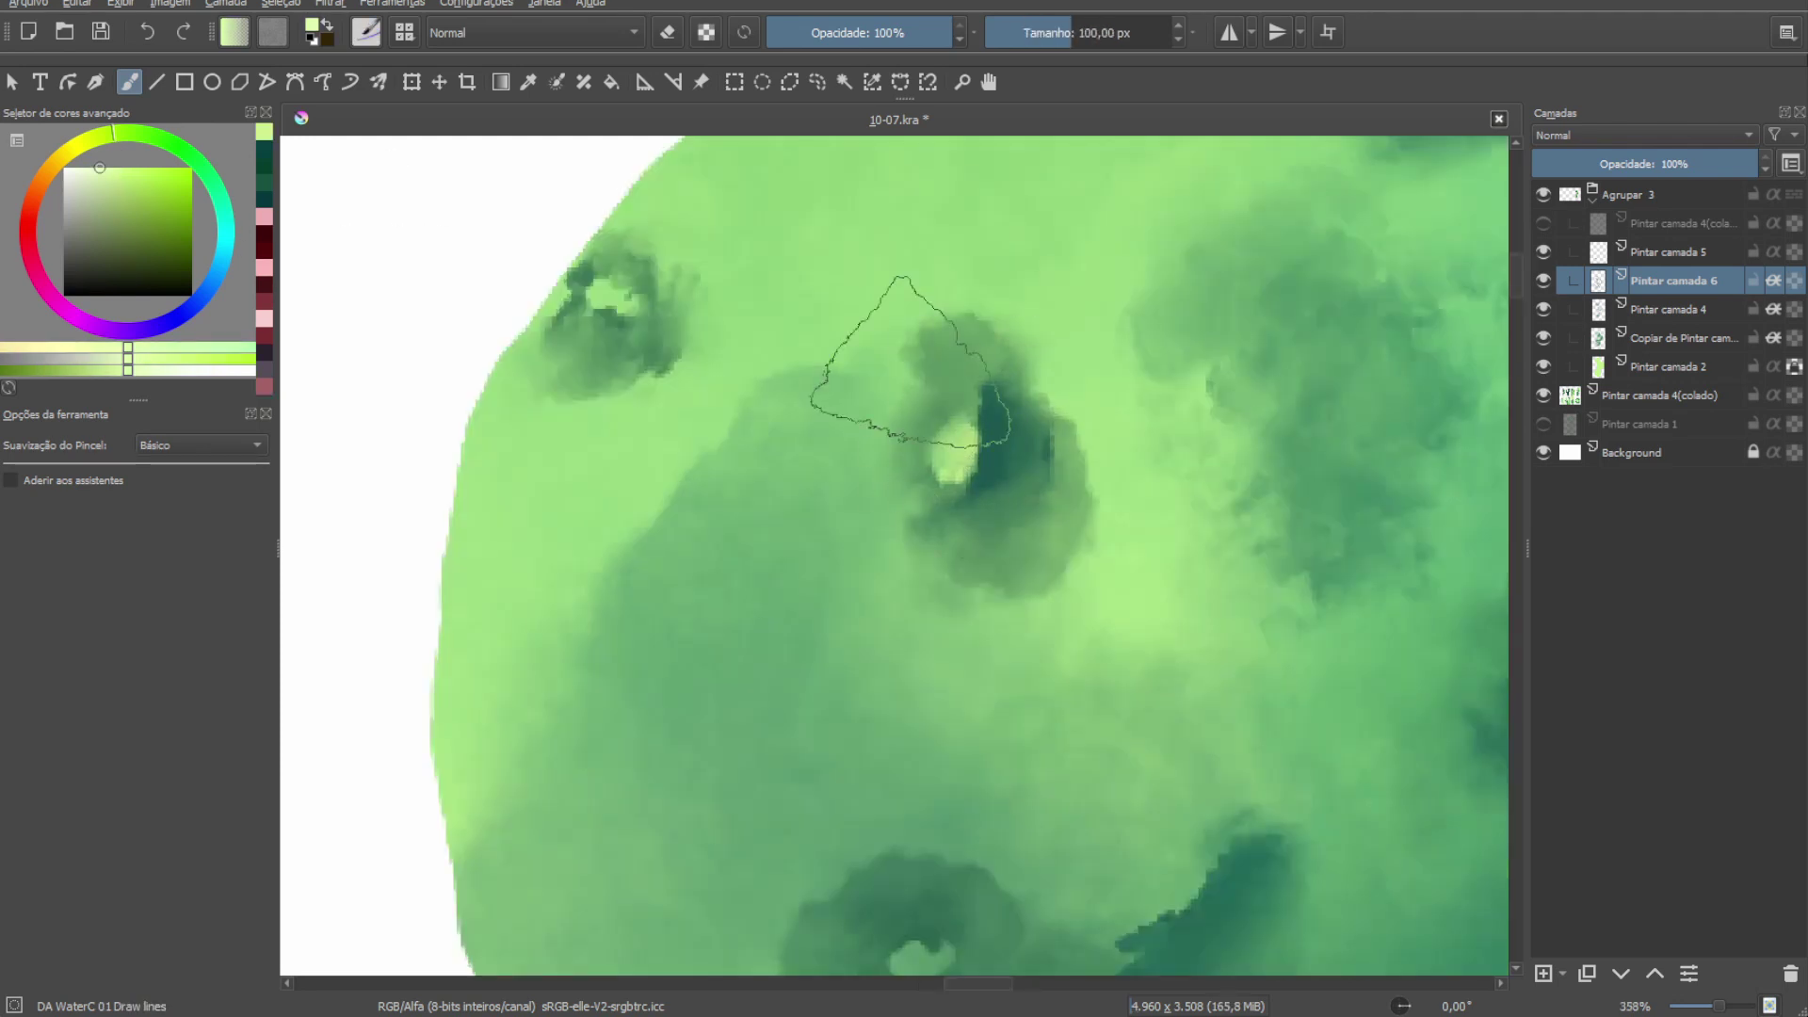
scroll(951, 468, "up", 1)
scroll(933, 452, "down", 8)
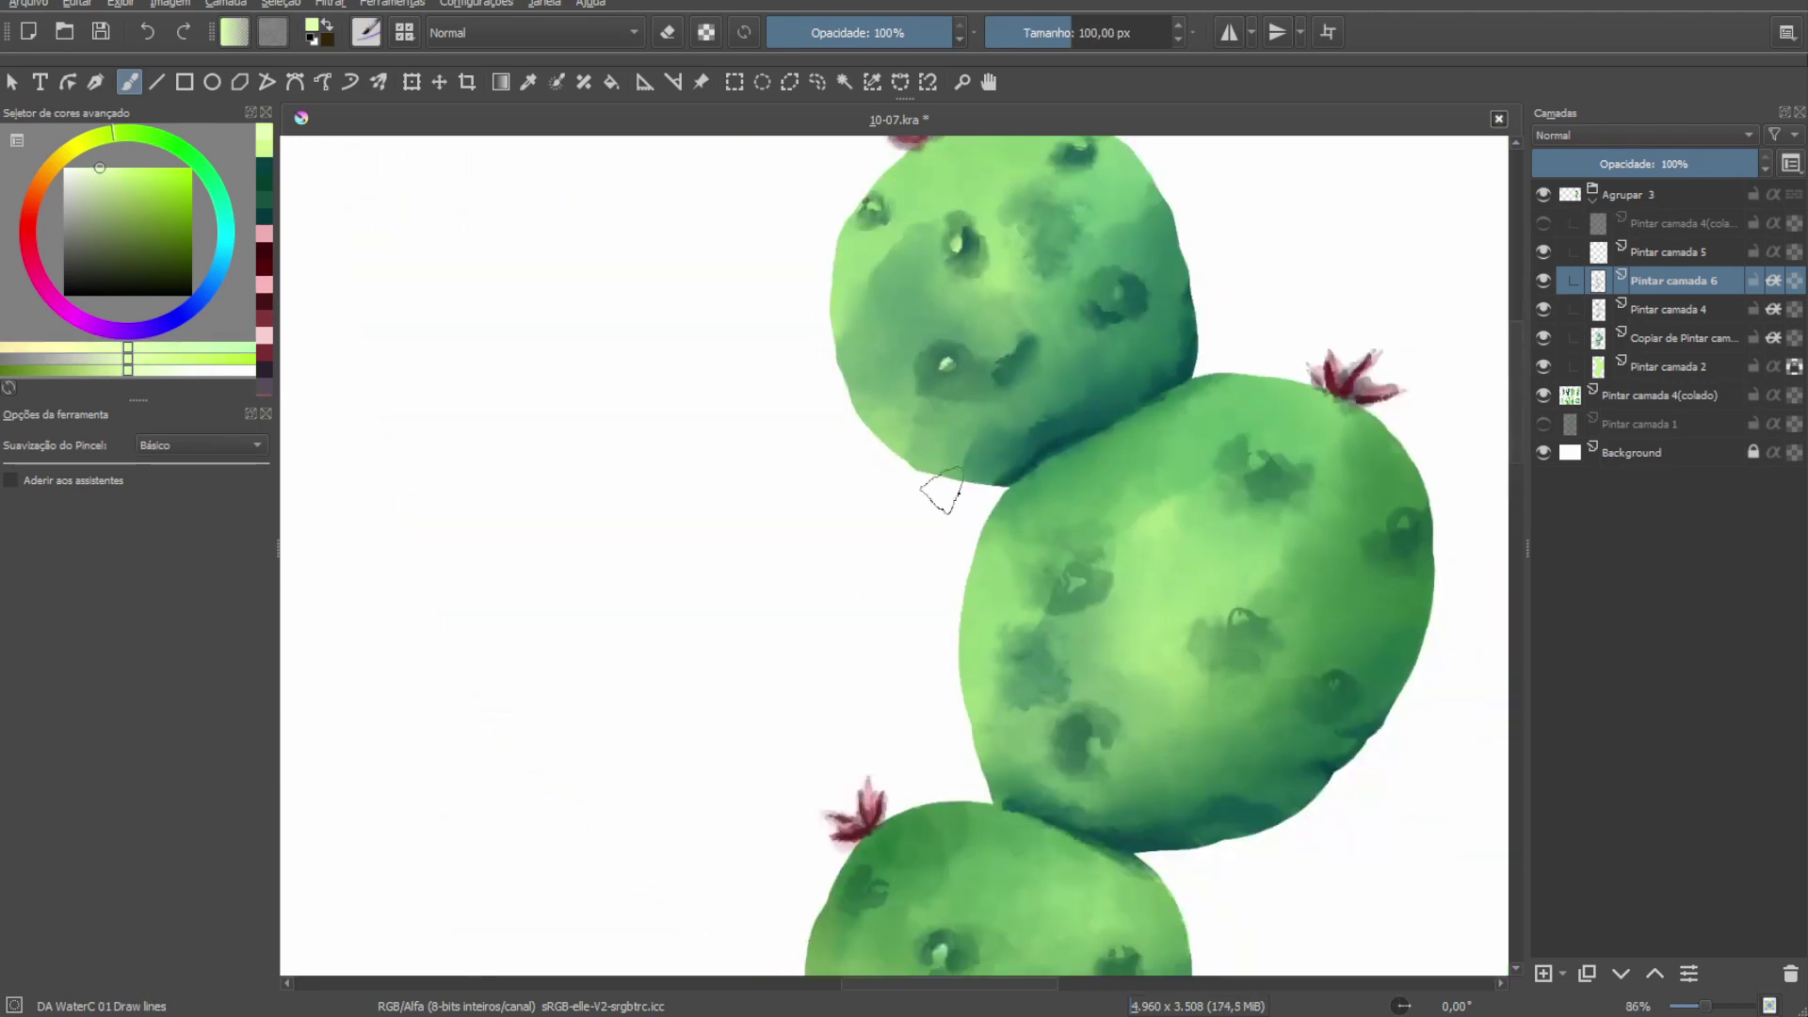
scroll(942, 492, "up", 8)
scroll(848, 537, "down", 7)
scroll(848, 537, "up", 8)
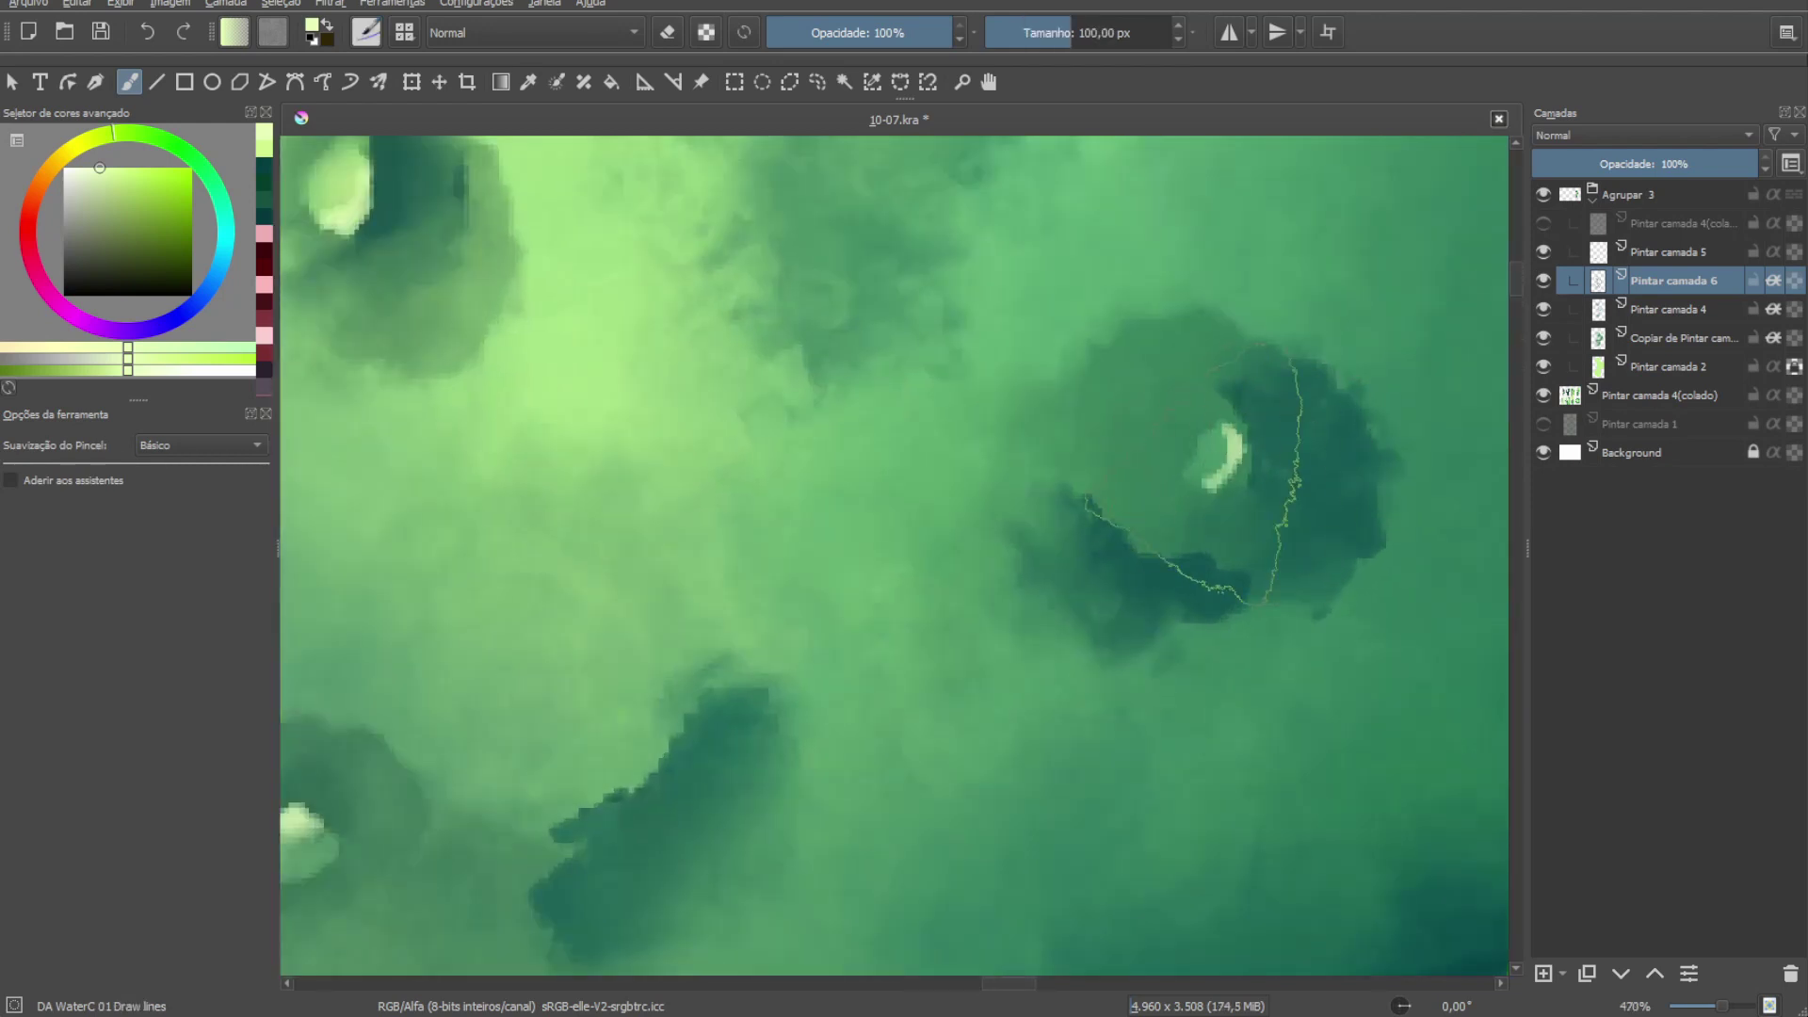
scroll(1215, 452, "down", 3)
scroll(1079, 400, "up", 3)
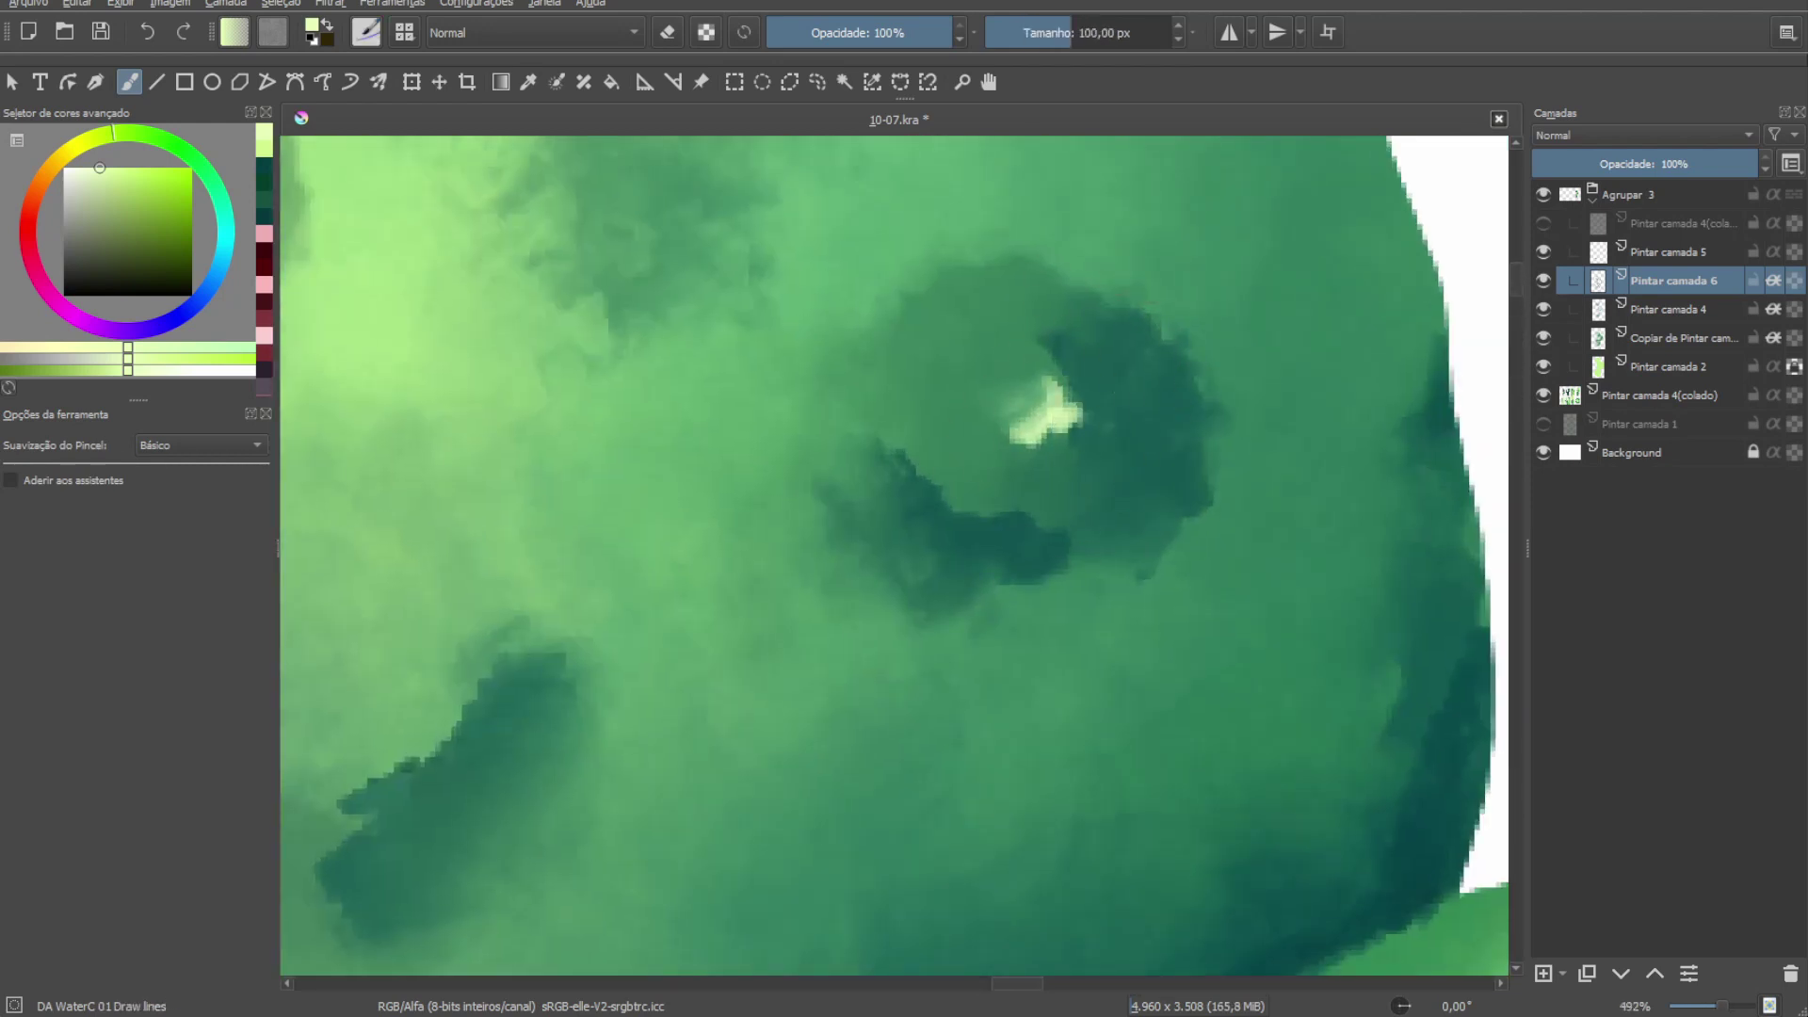
scroll(759, 396, "down", 7)
scroll(759, 396, "up", 4)
scroll(1098, 603, "down", 4)
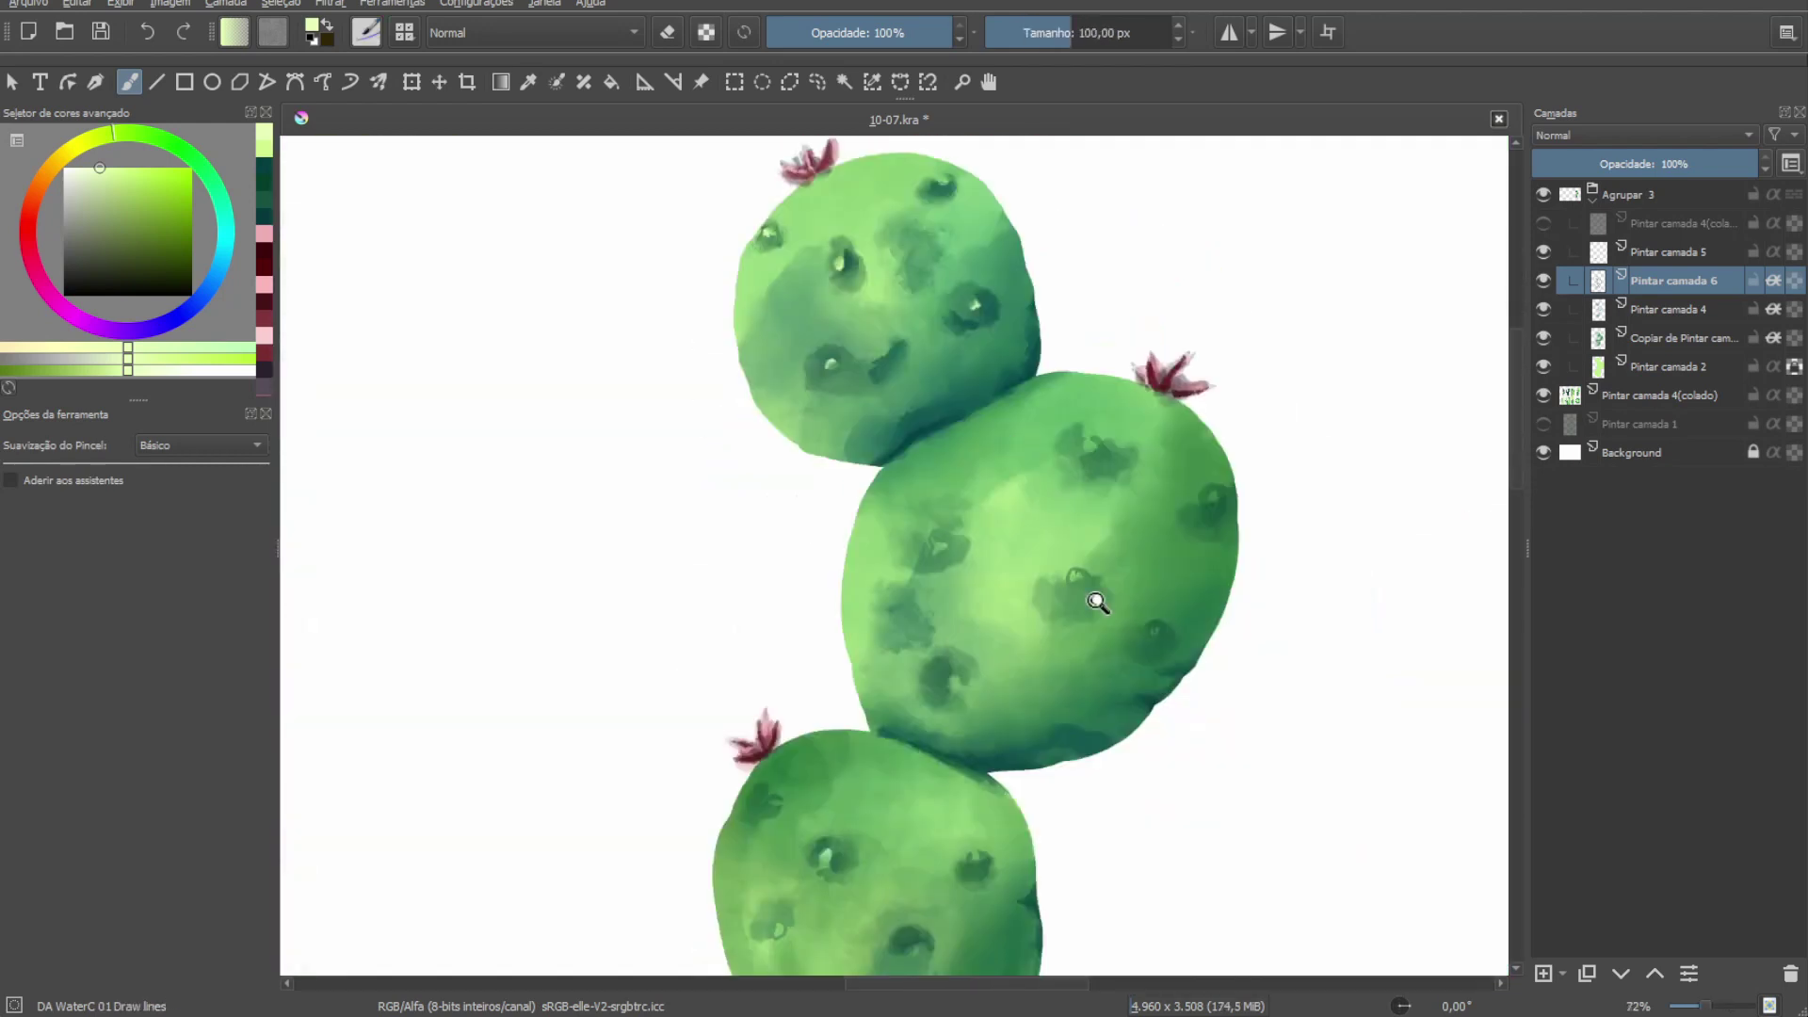
scroll(1098, 603, "up", 5)
left_click_drag(106, 139, 129, 136)
left_click(122, 175)
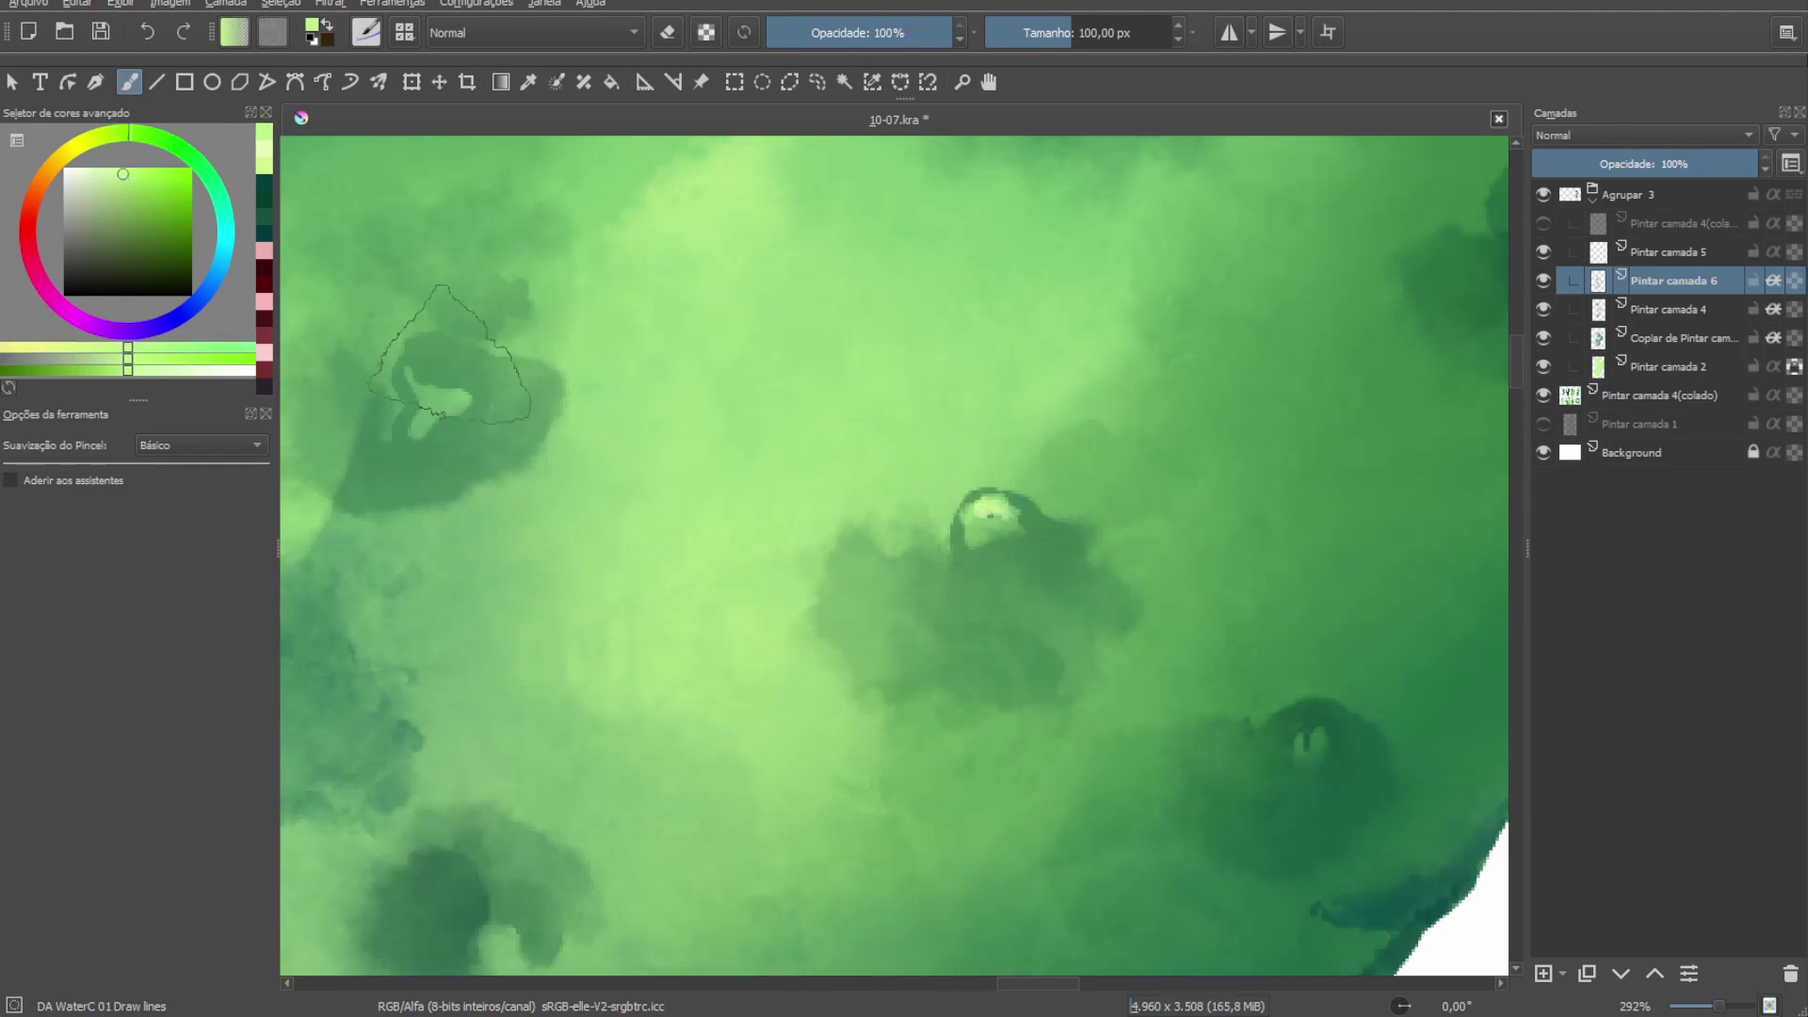
Blend a pale-green highlight dot into an areole near the pad's right edge.
left_click_drag(470, 936, 588, 644)
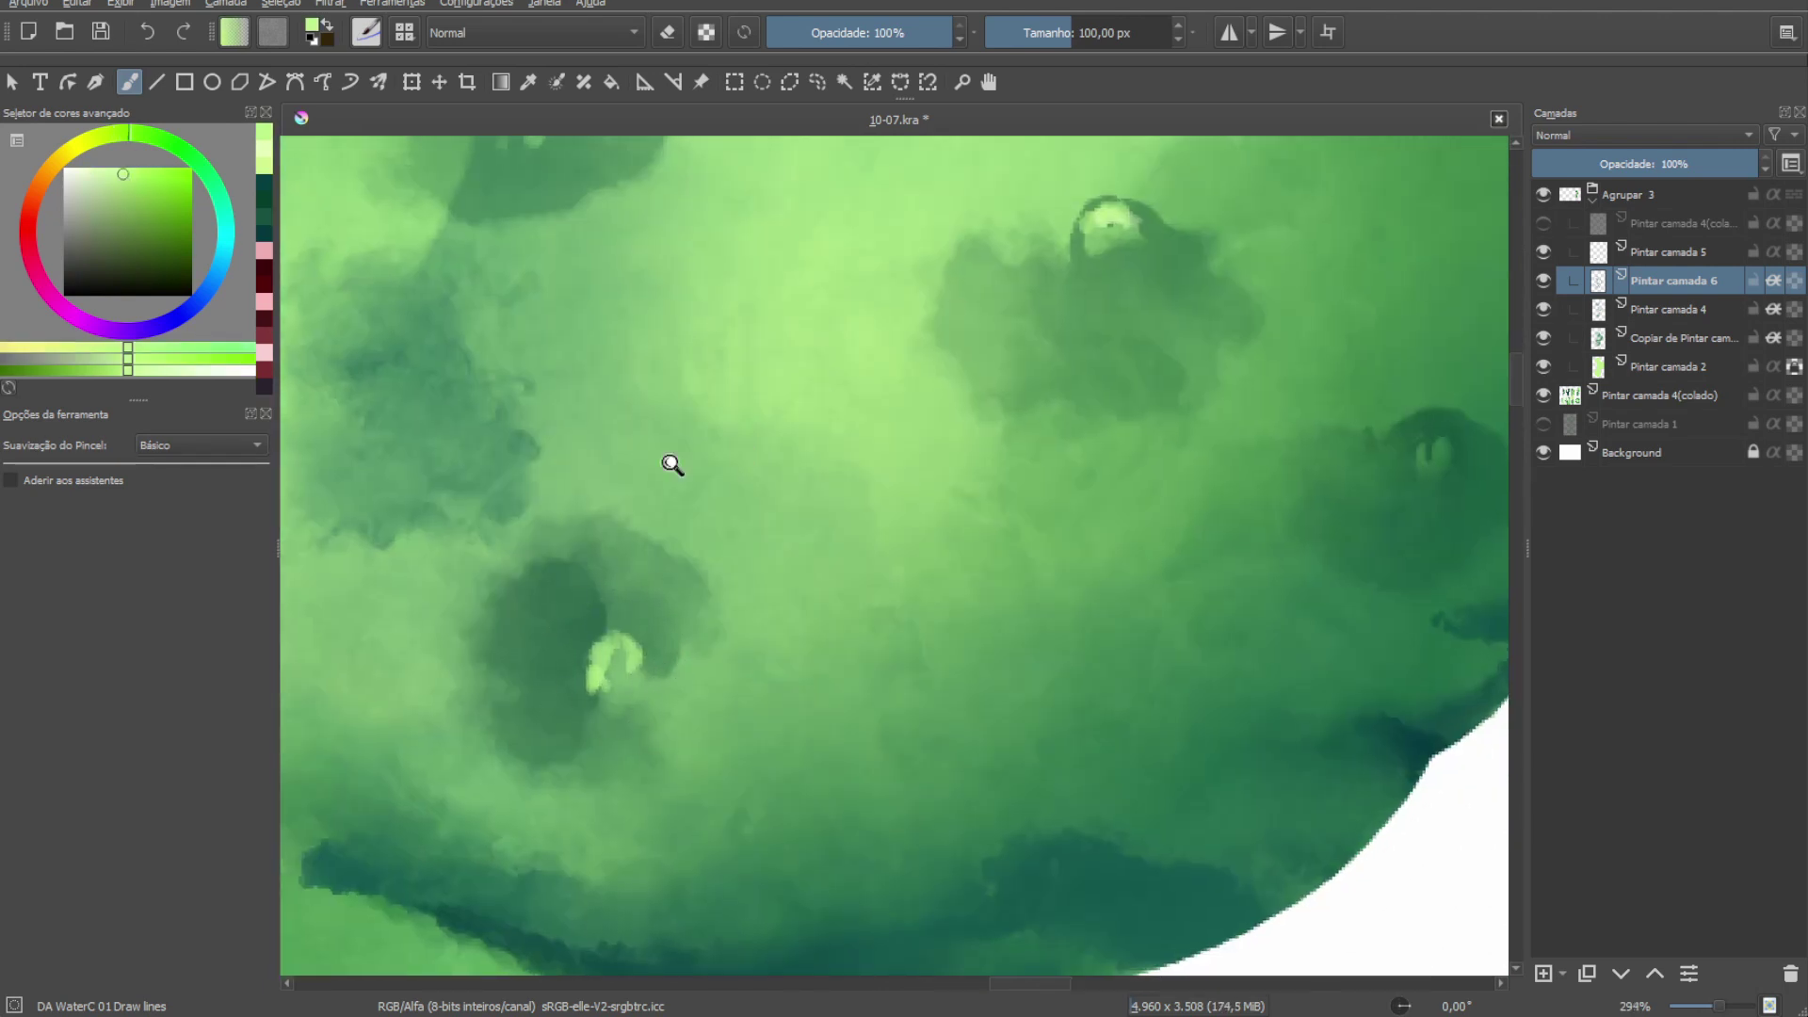
left_click_drag(670, 464, 925, 525)
scroll(905, 483, "up", 2)
scroll(885, 495, "down", 5)
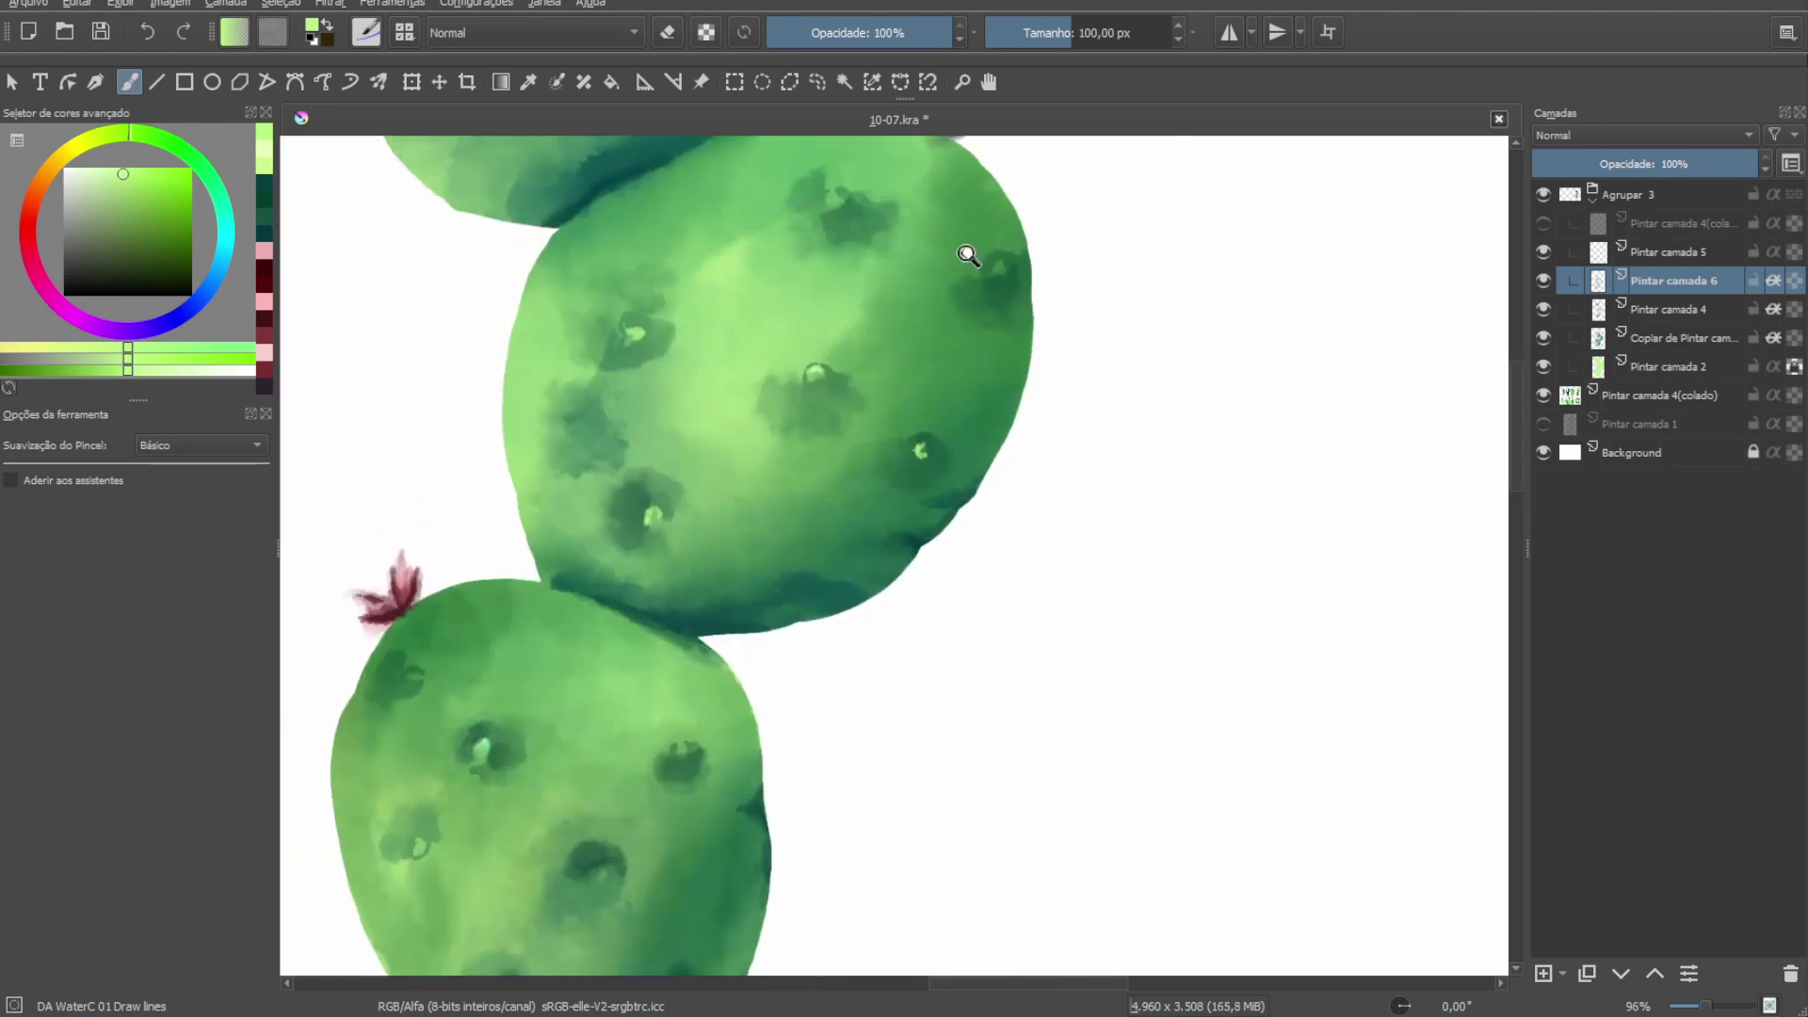
scroll(886, 495, "up", 3)
left_click_drag(754, 376, 729, 407)
scroll(728, 407, "down", 3)
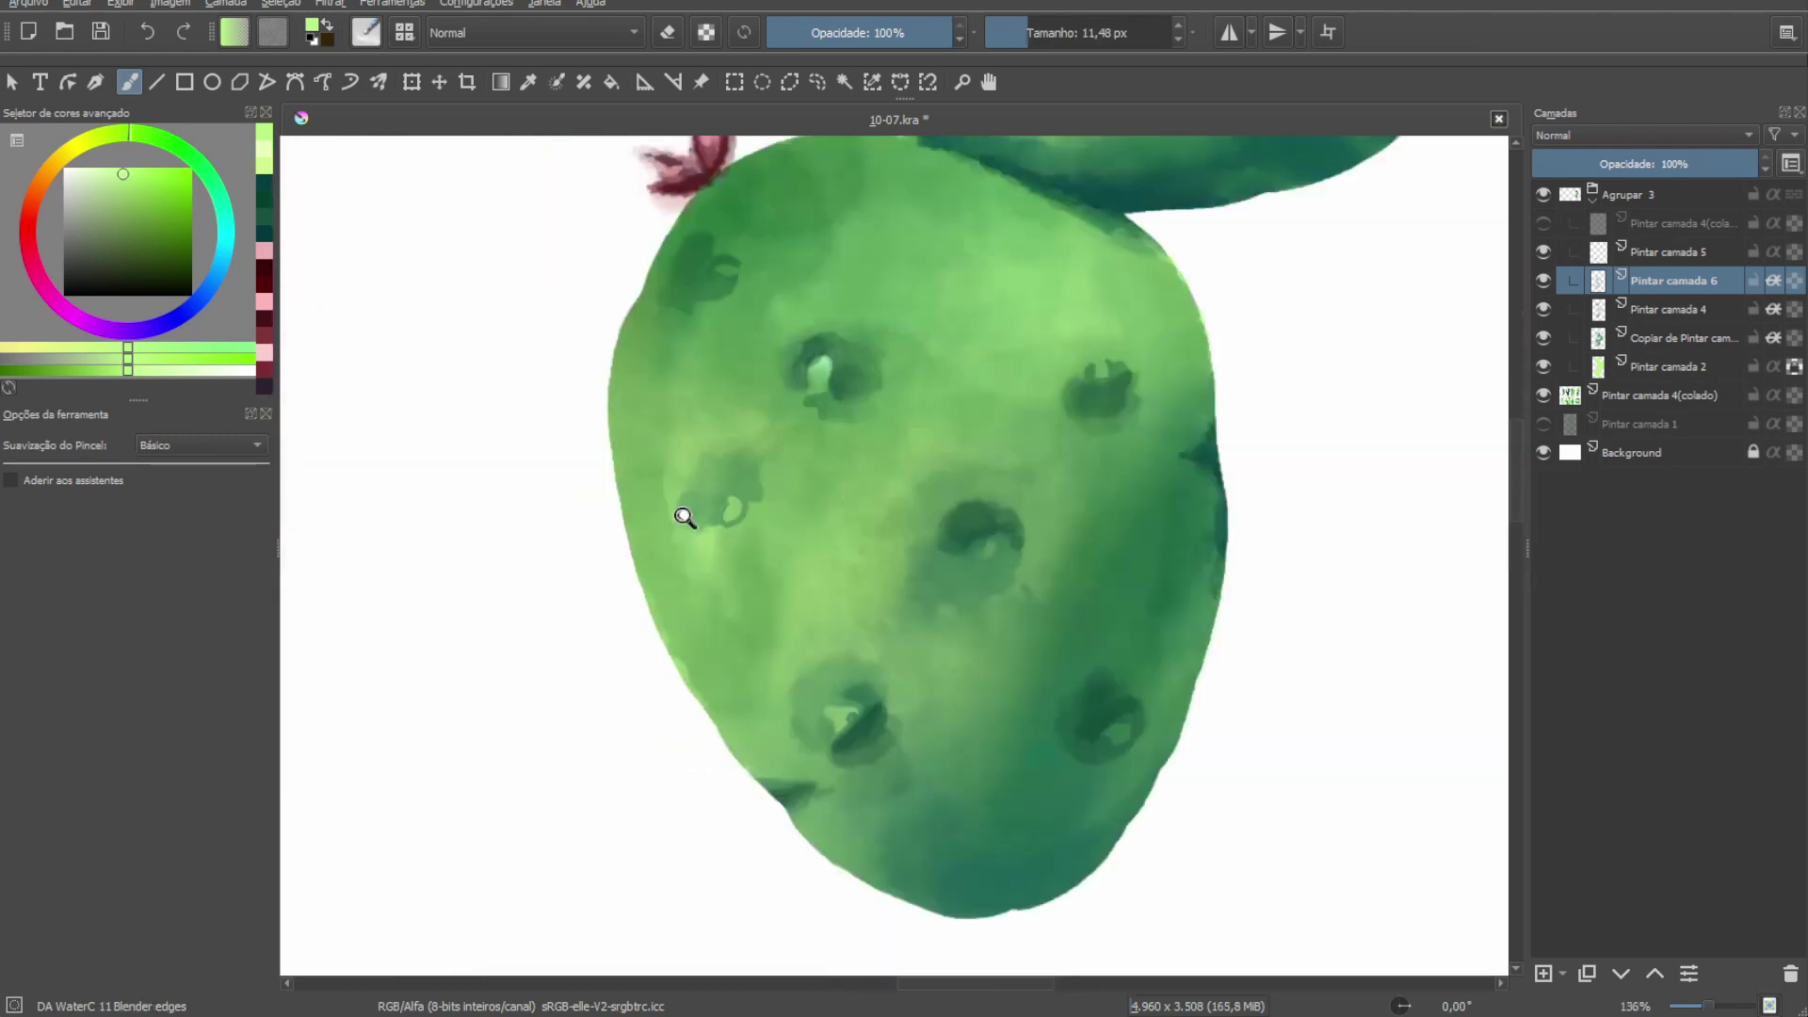
scroll(686, 513, "up", 4)
Return to the Draw lines brush and pan toward the lower areoles.
key("slash")
left_click_drag(1123, 416, 915, 412)
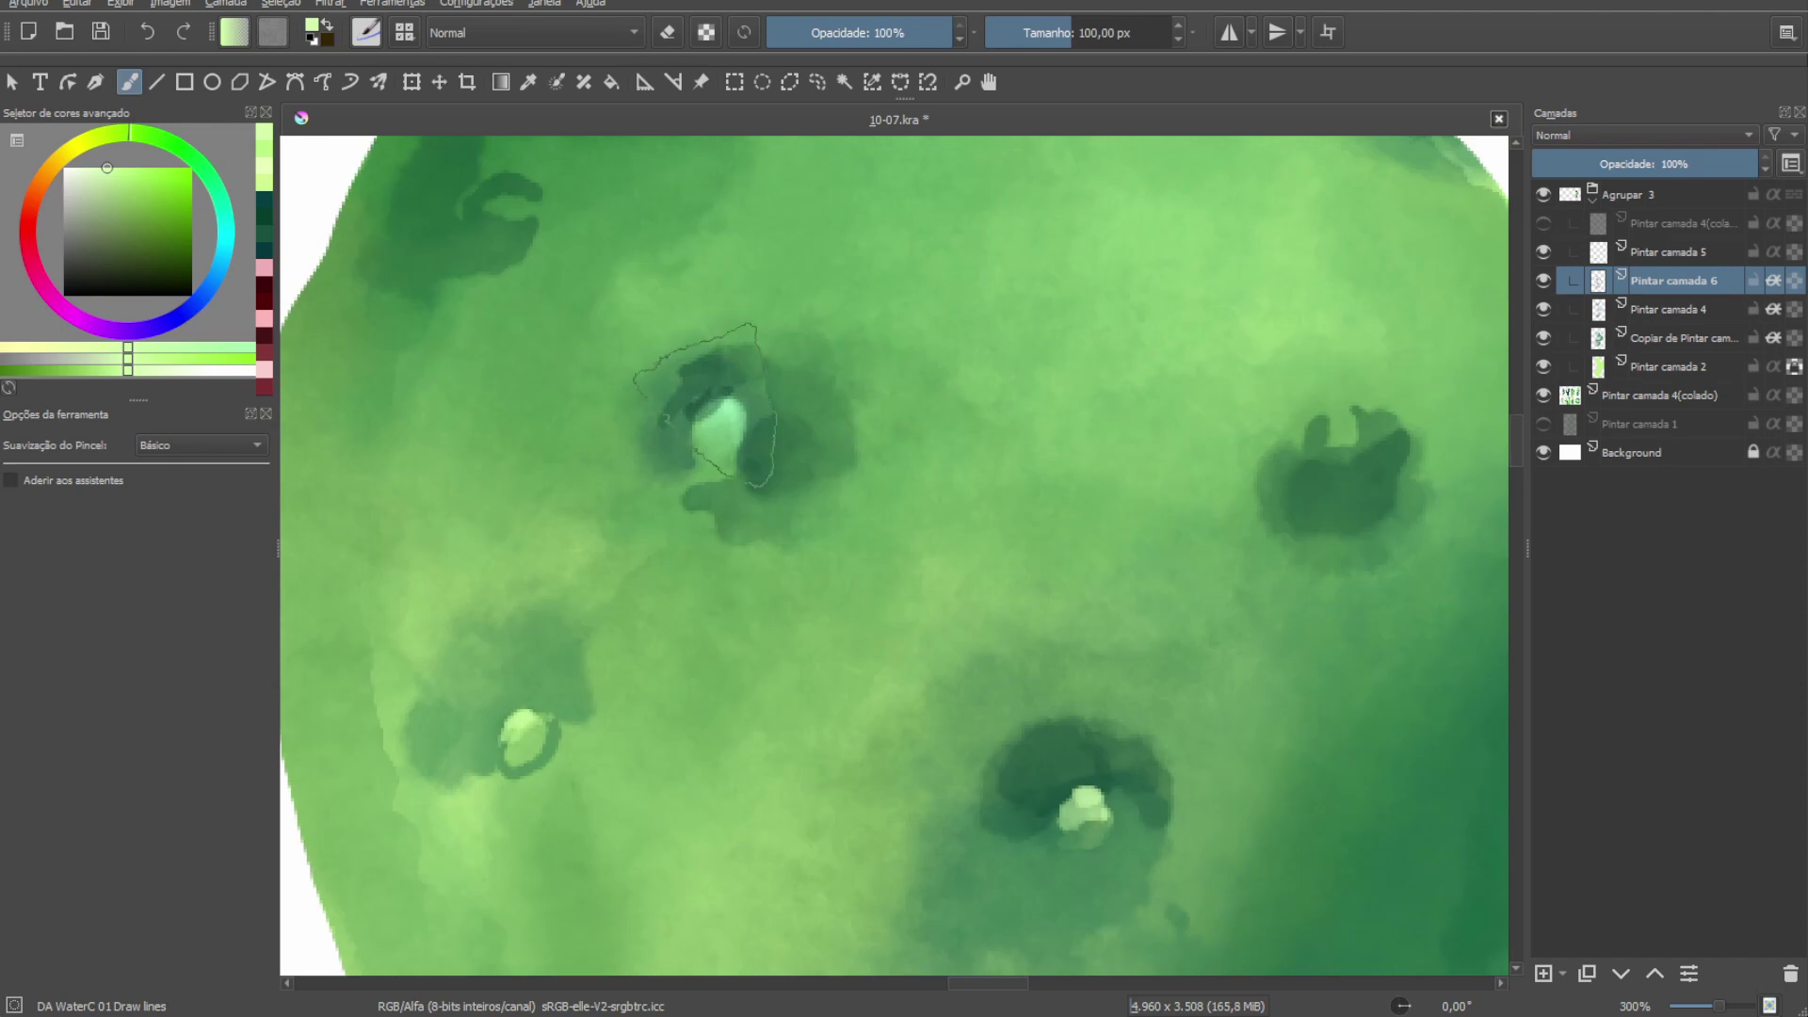
left_click_drag(1157, 569, 1097, 805)
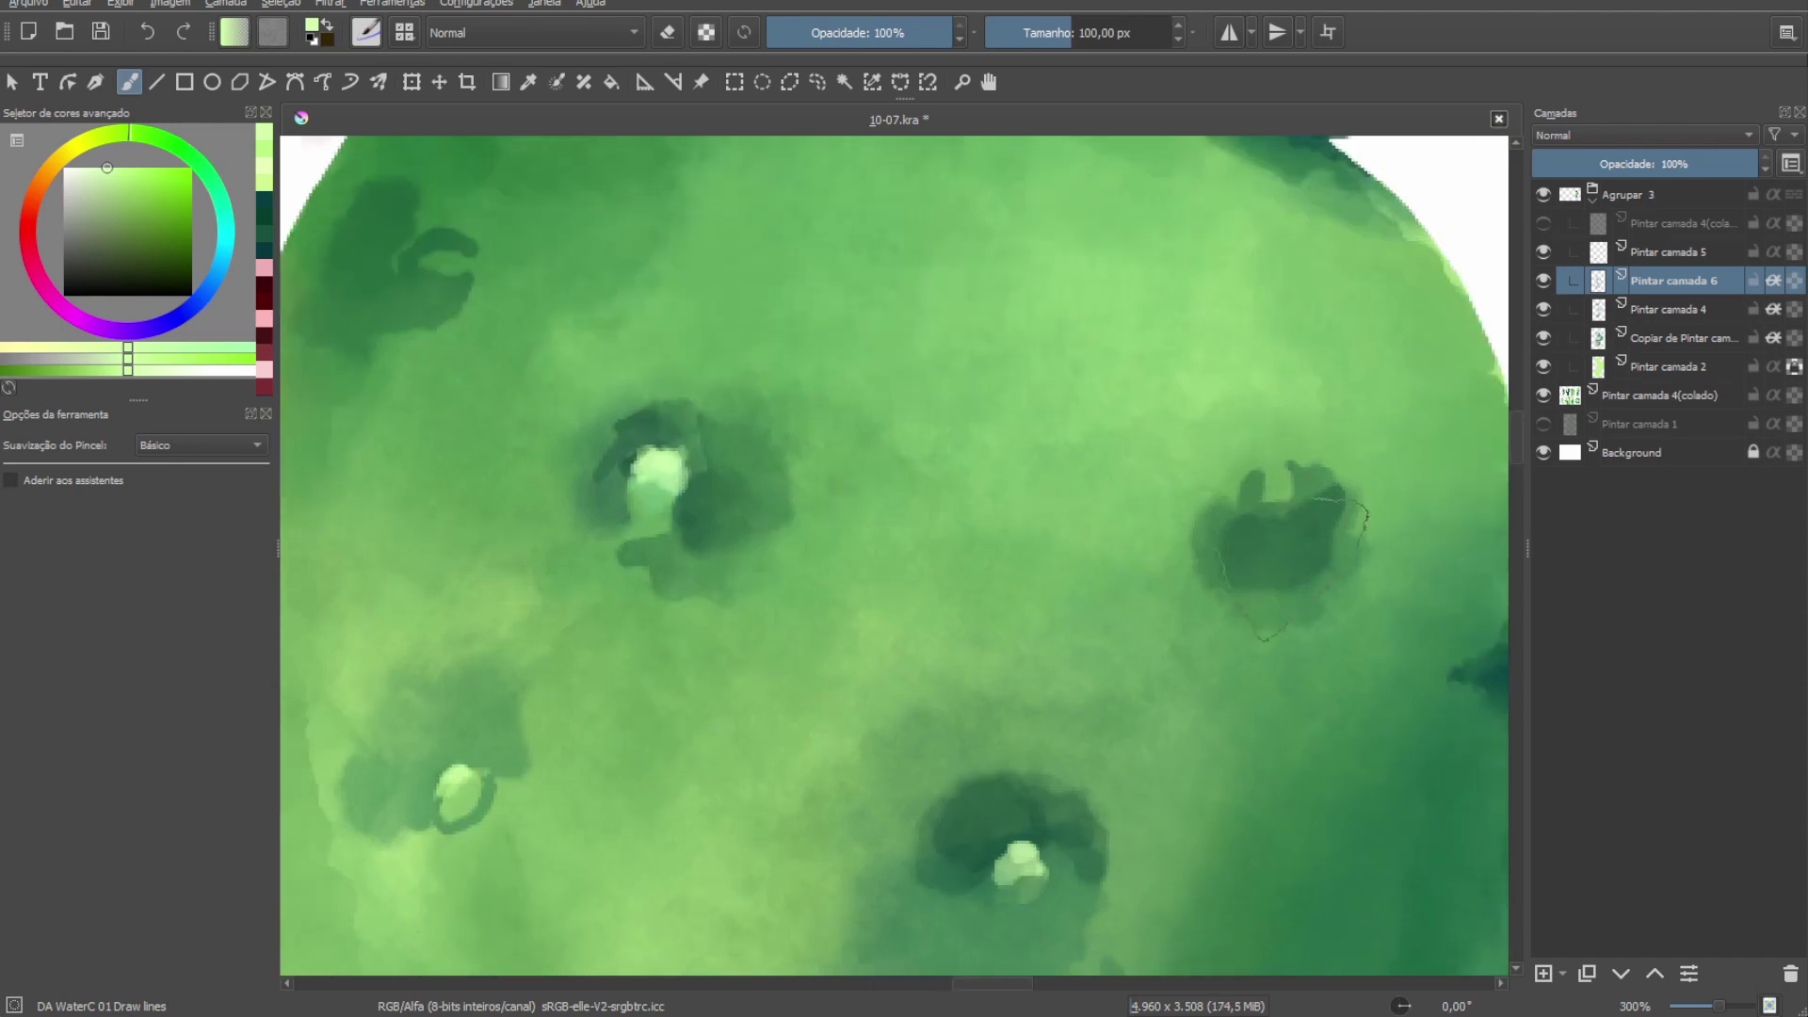
mouse_move(1338, 419)
left_mouse_down()
mouse_move(1098, 551)
mouse_move(1127, 626)
left_mouse_up()
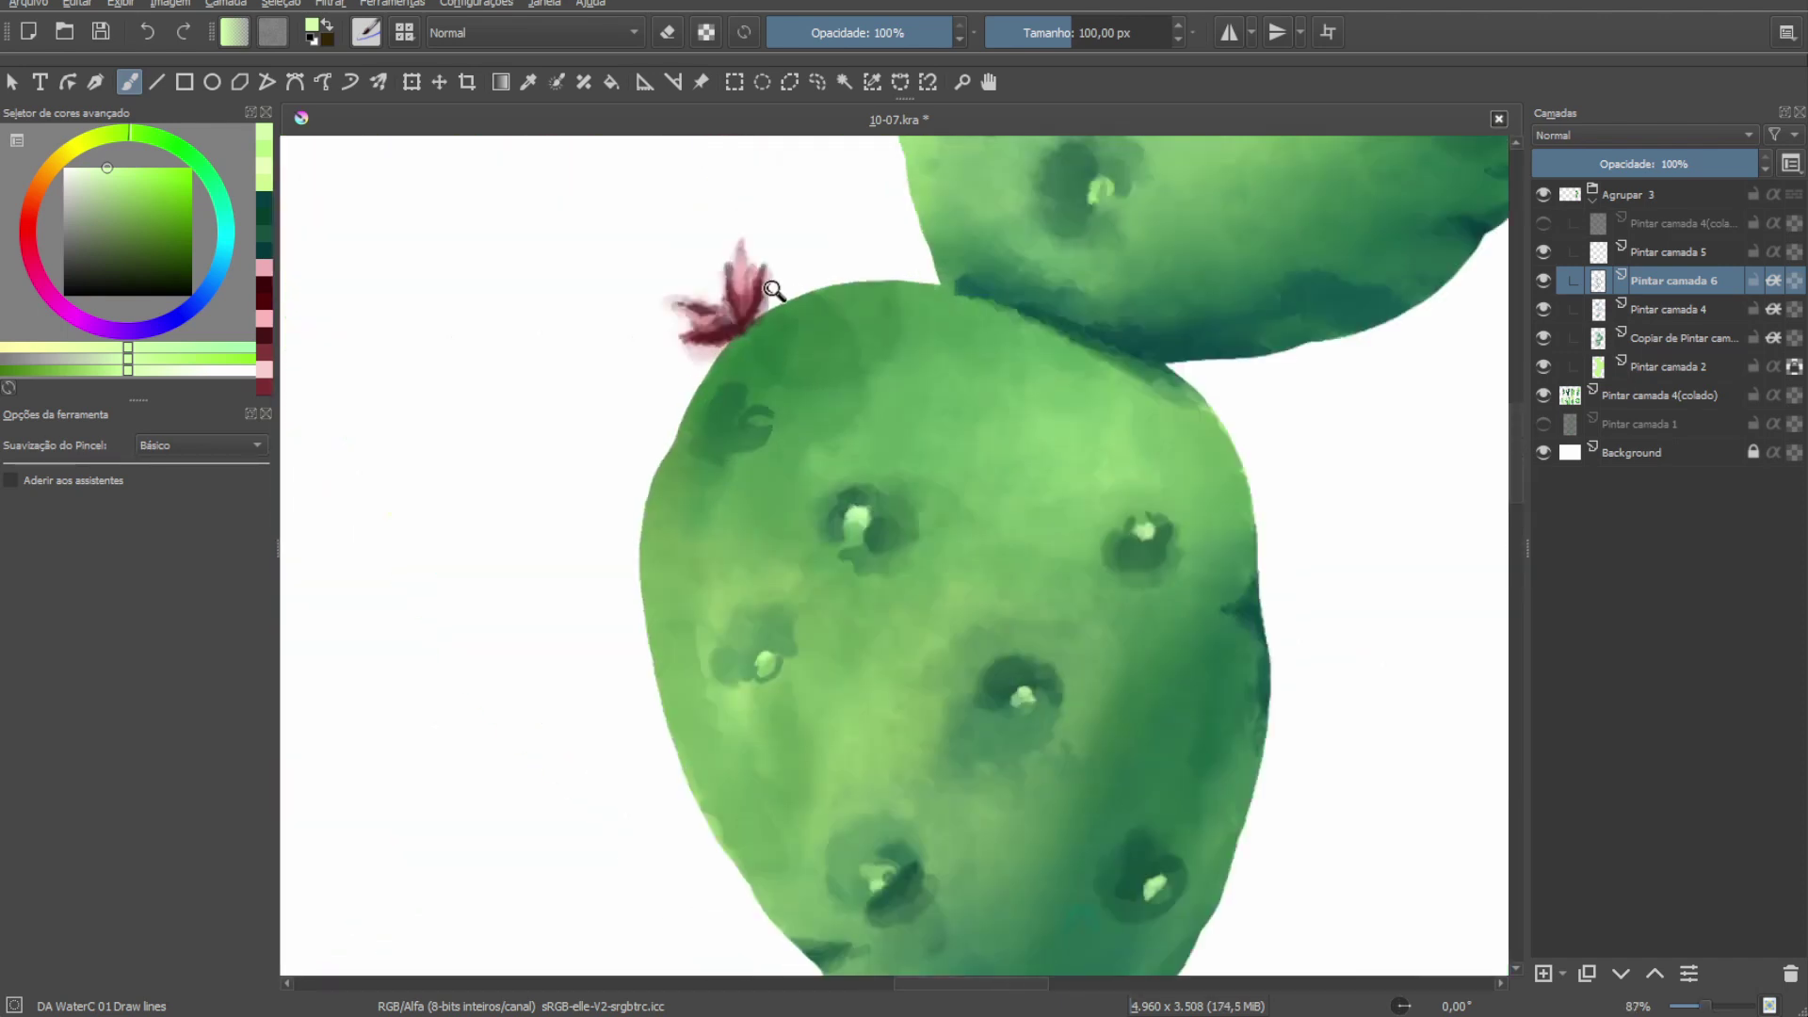
scroll(1036, 520, "down", 8)
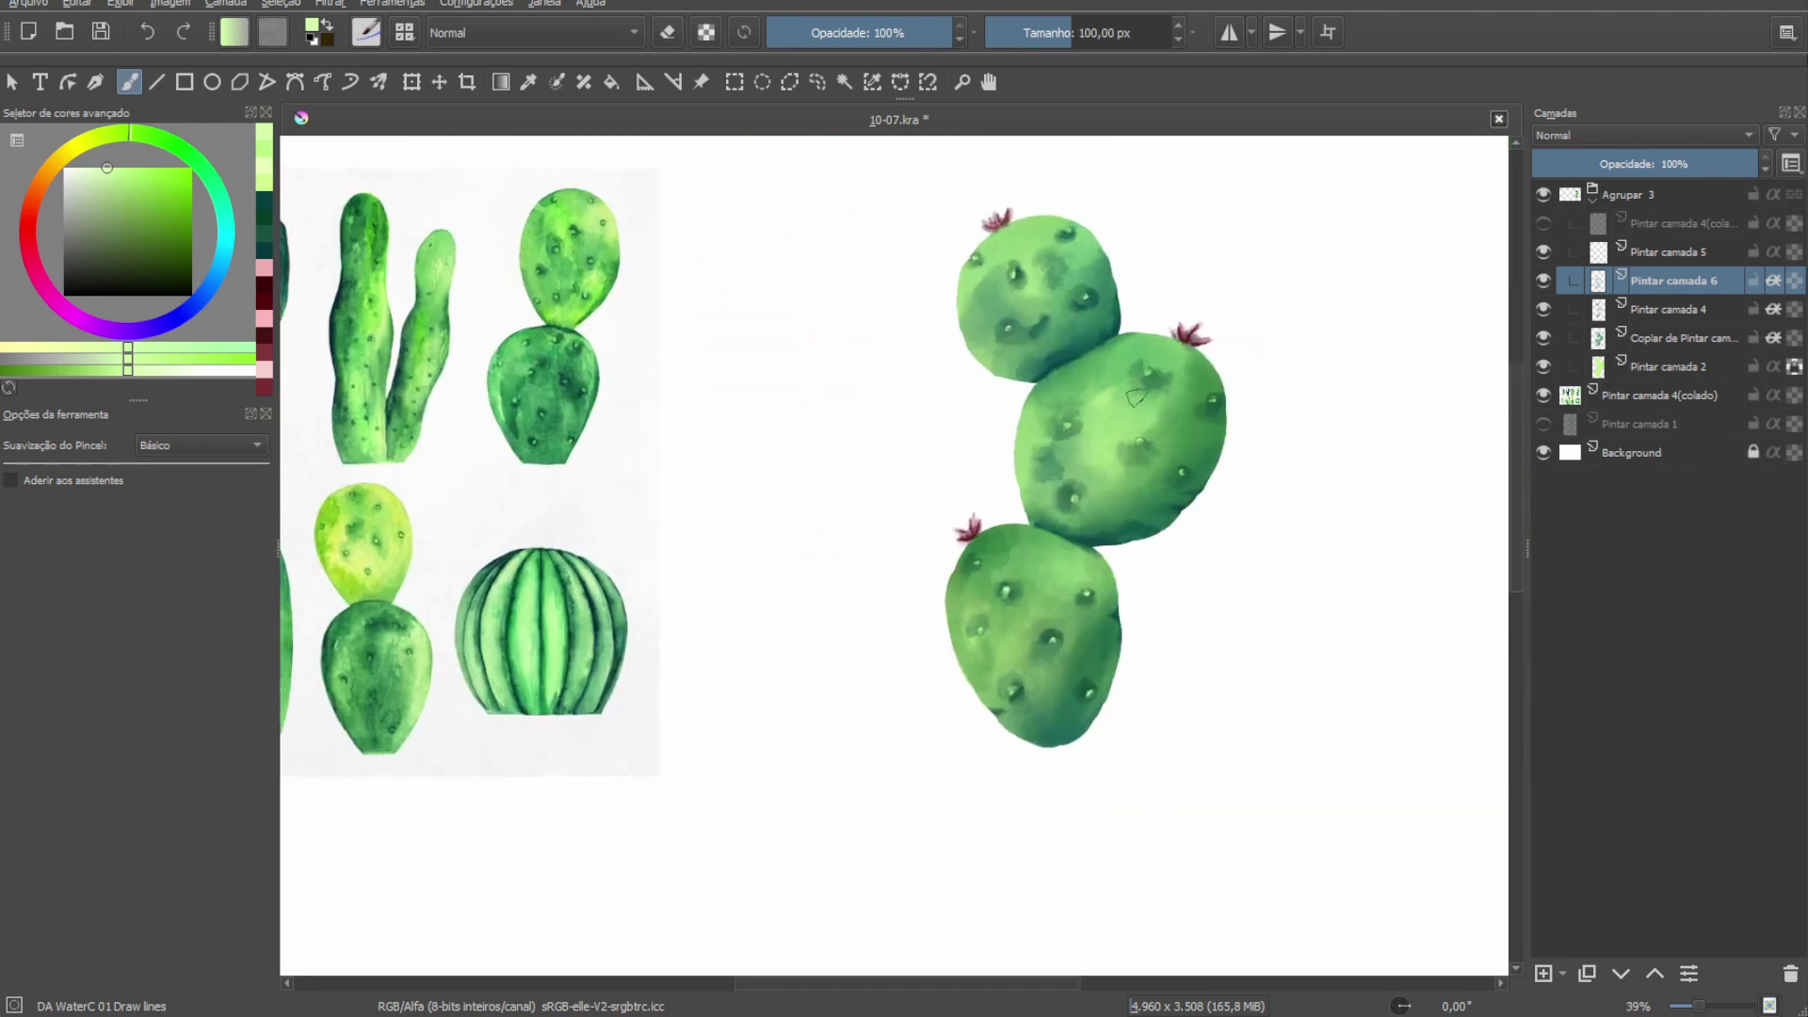
scroll(1225, 300, "up", 8)
Clear the old flowers from Pintar camada 5 and paint the first new pink petals.
key("Page_Up")
left_click(1041, 467, "ctrl")
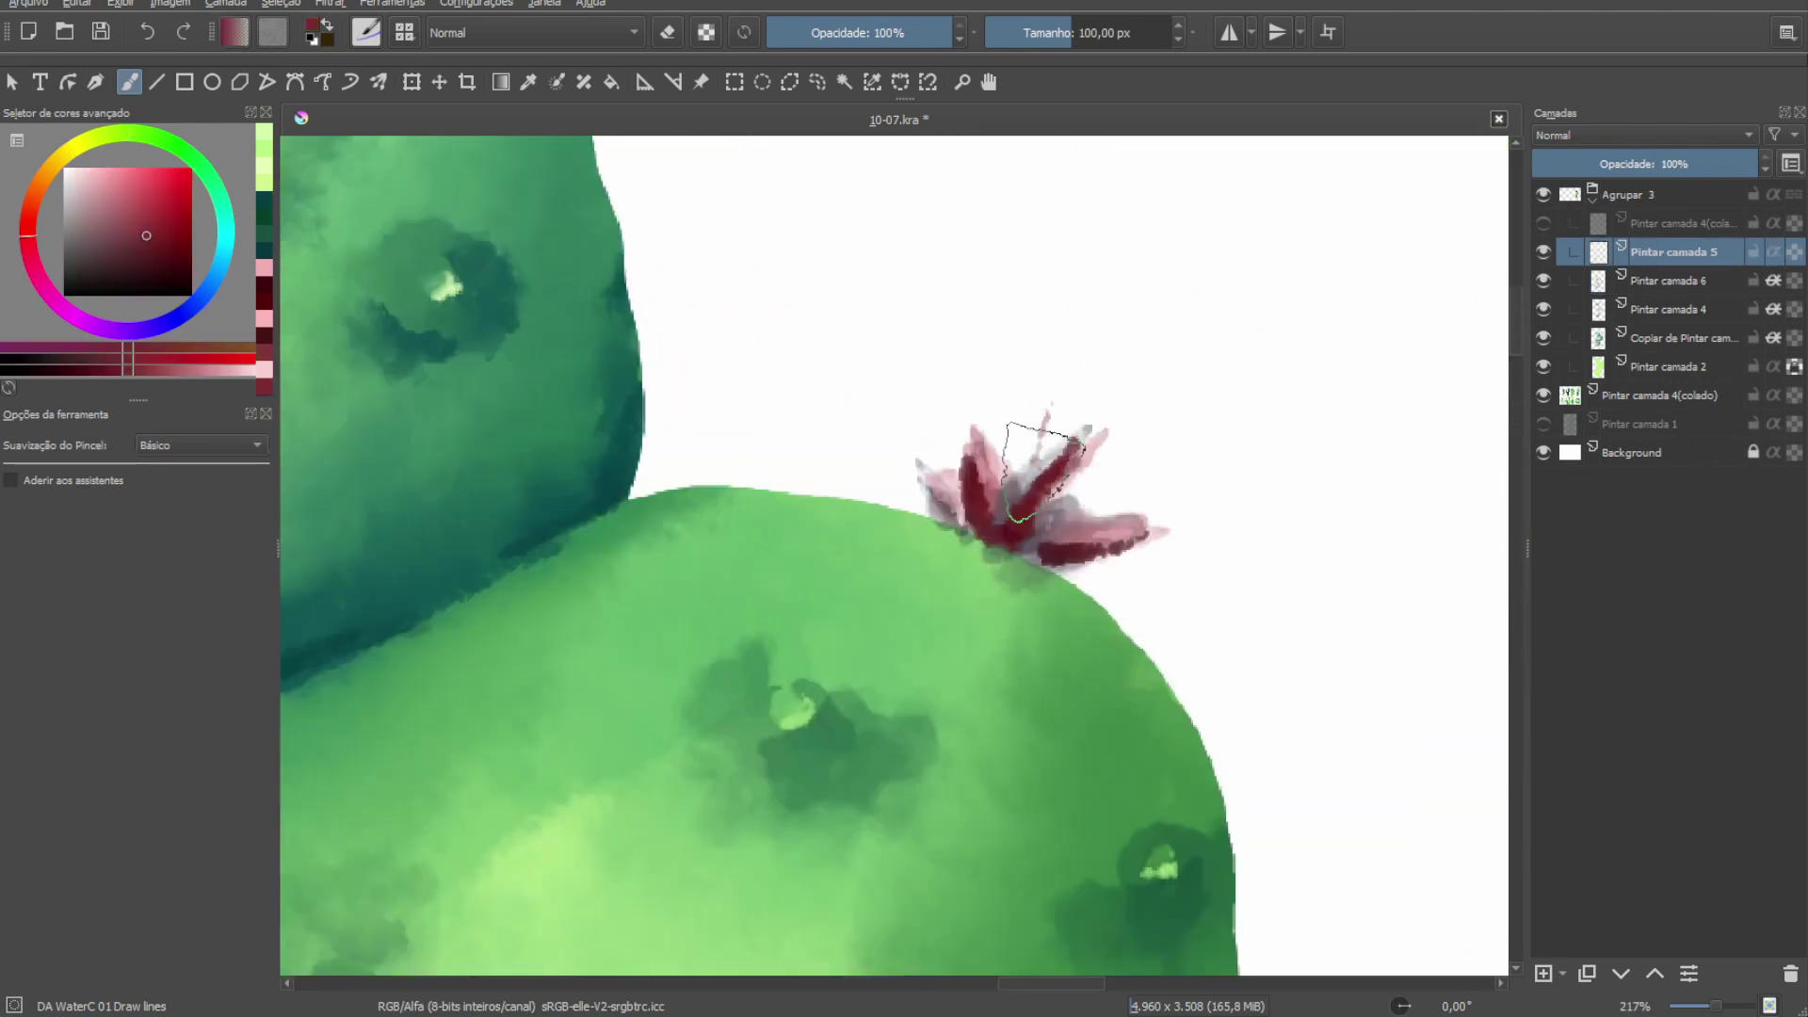
key("Delete")
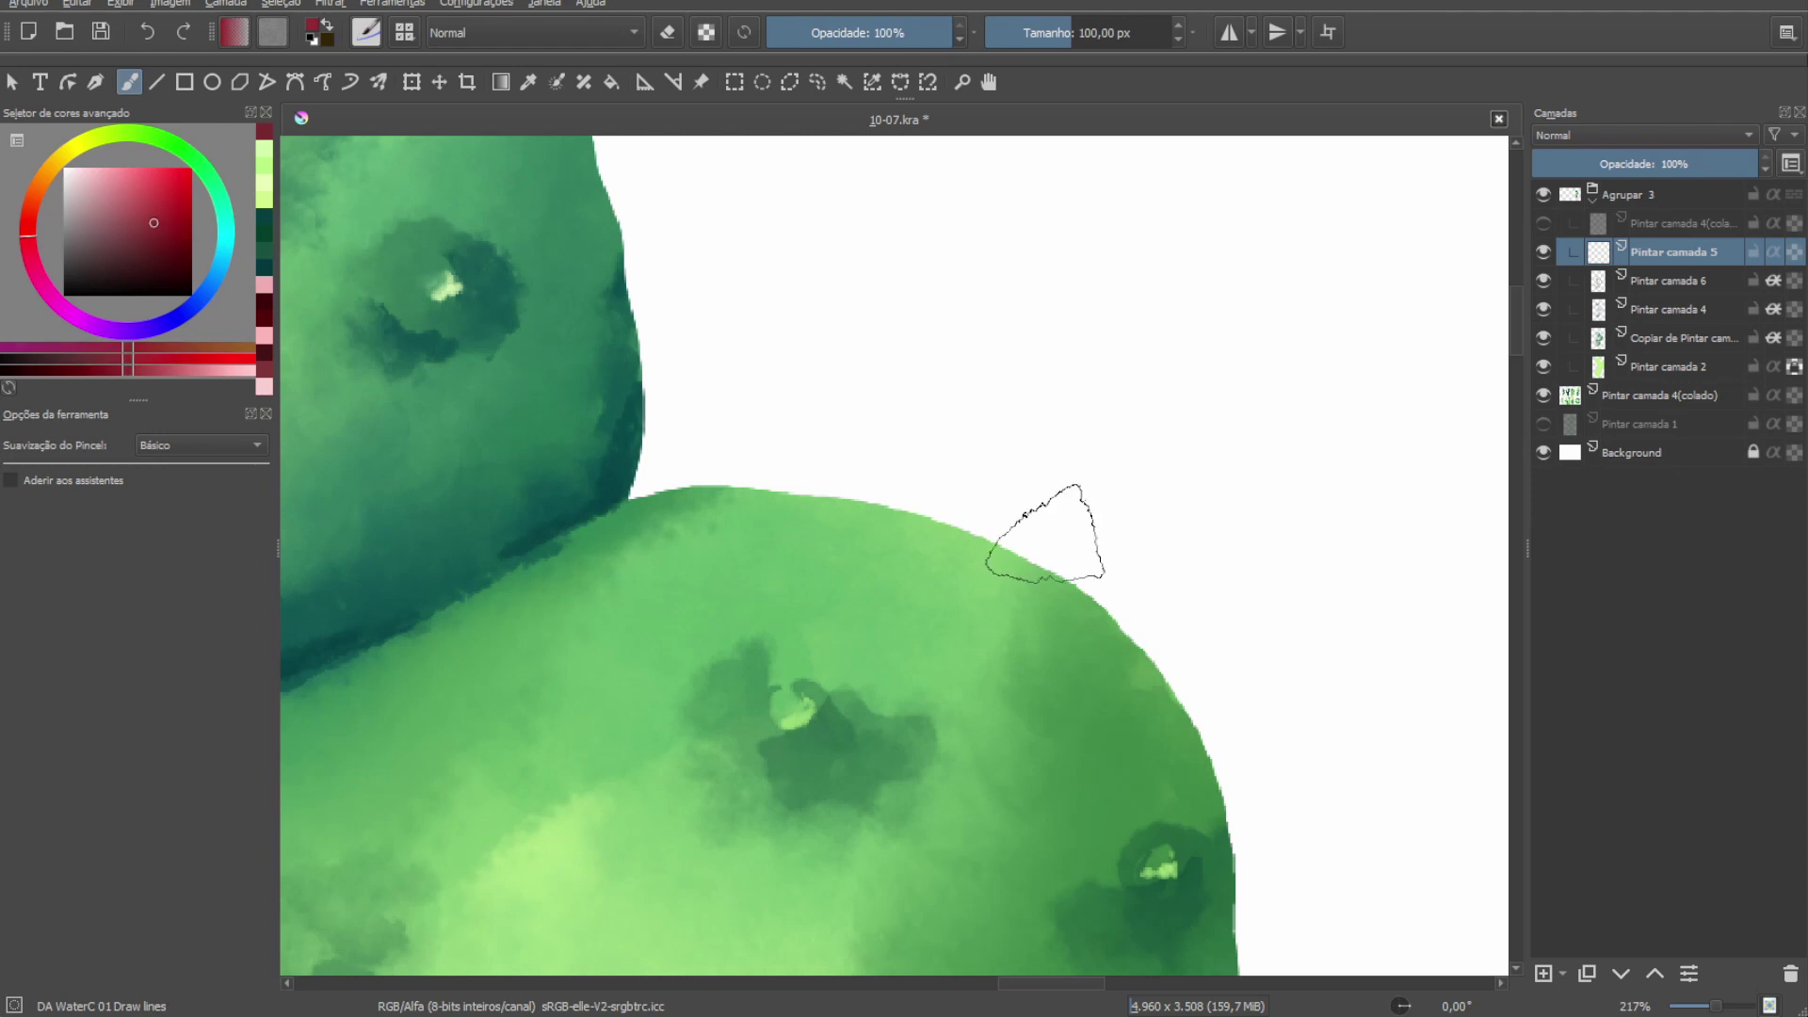
mouse_move(1024, 467)
left_mouse_down()
mouse_move(1027, 554)
mouse_move(1084, 504)
mouse_move(993, 508)
left_mouse_up()
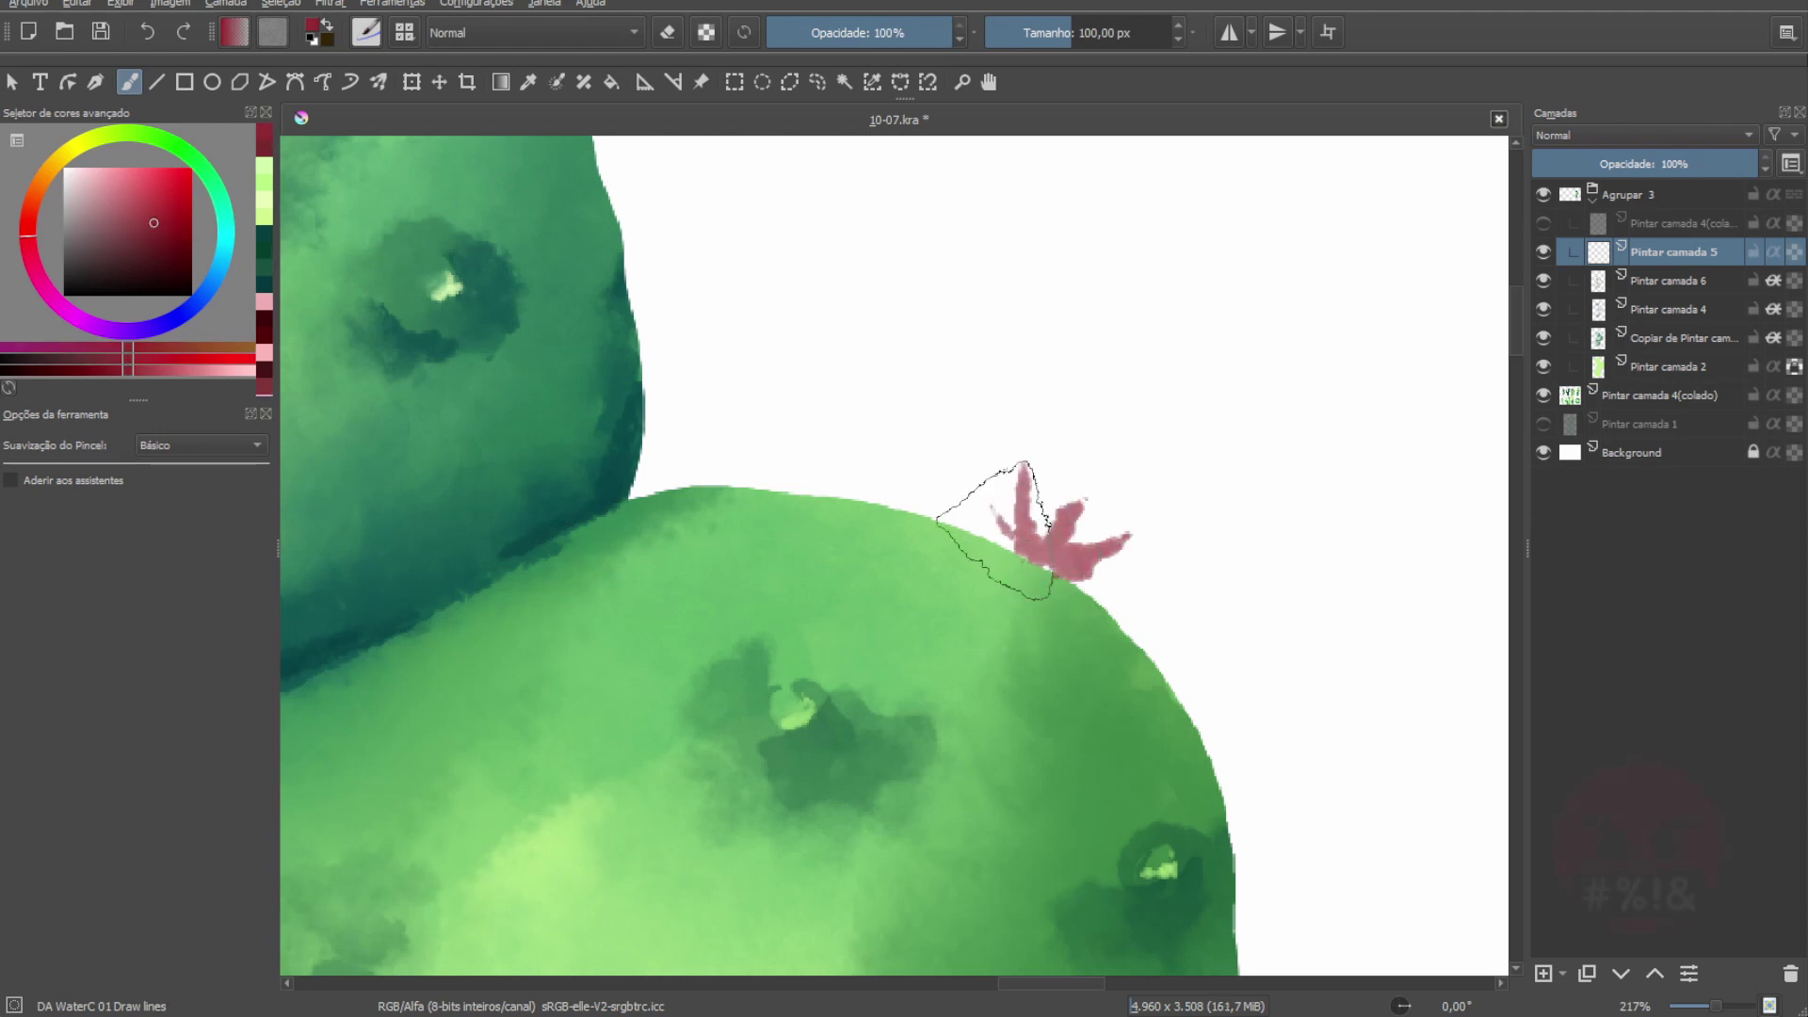
mouse_move(1060, 565)
left_mouse_down()
mouse_move(1130, 538)
mouse_move(1074, 499)
left_mouse_up()
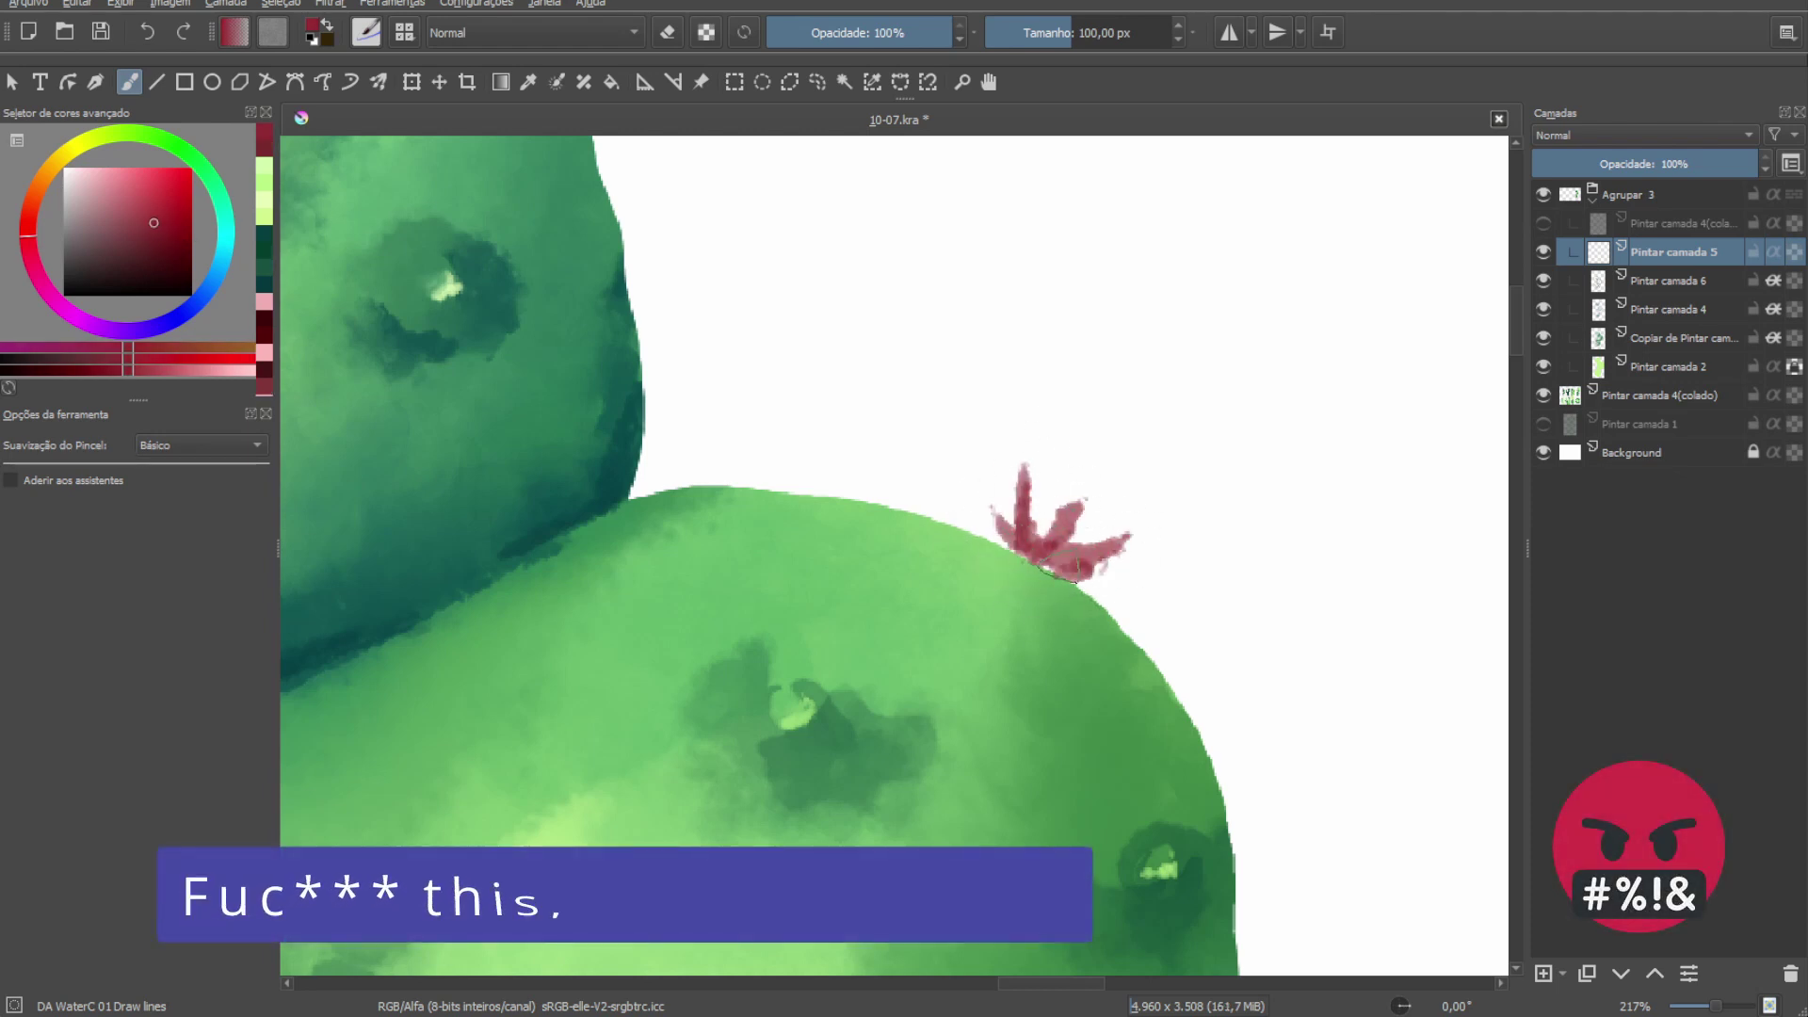
With a smaller brush, paint the spiky pink flower atop the bottom pad.
key("[")
scroll(1027, 551, "down", 5)
scroll(796, 546, "up", 5)
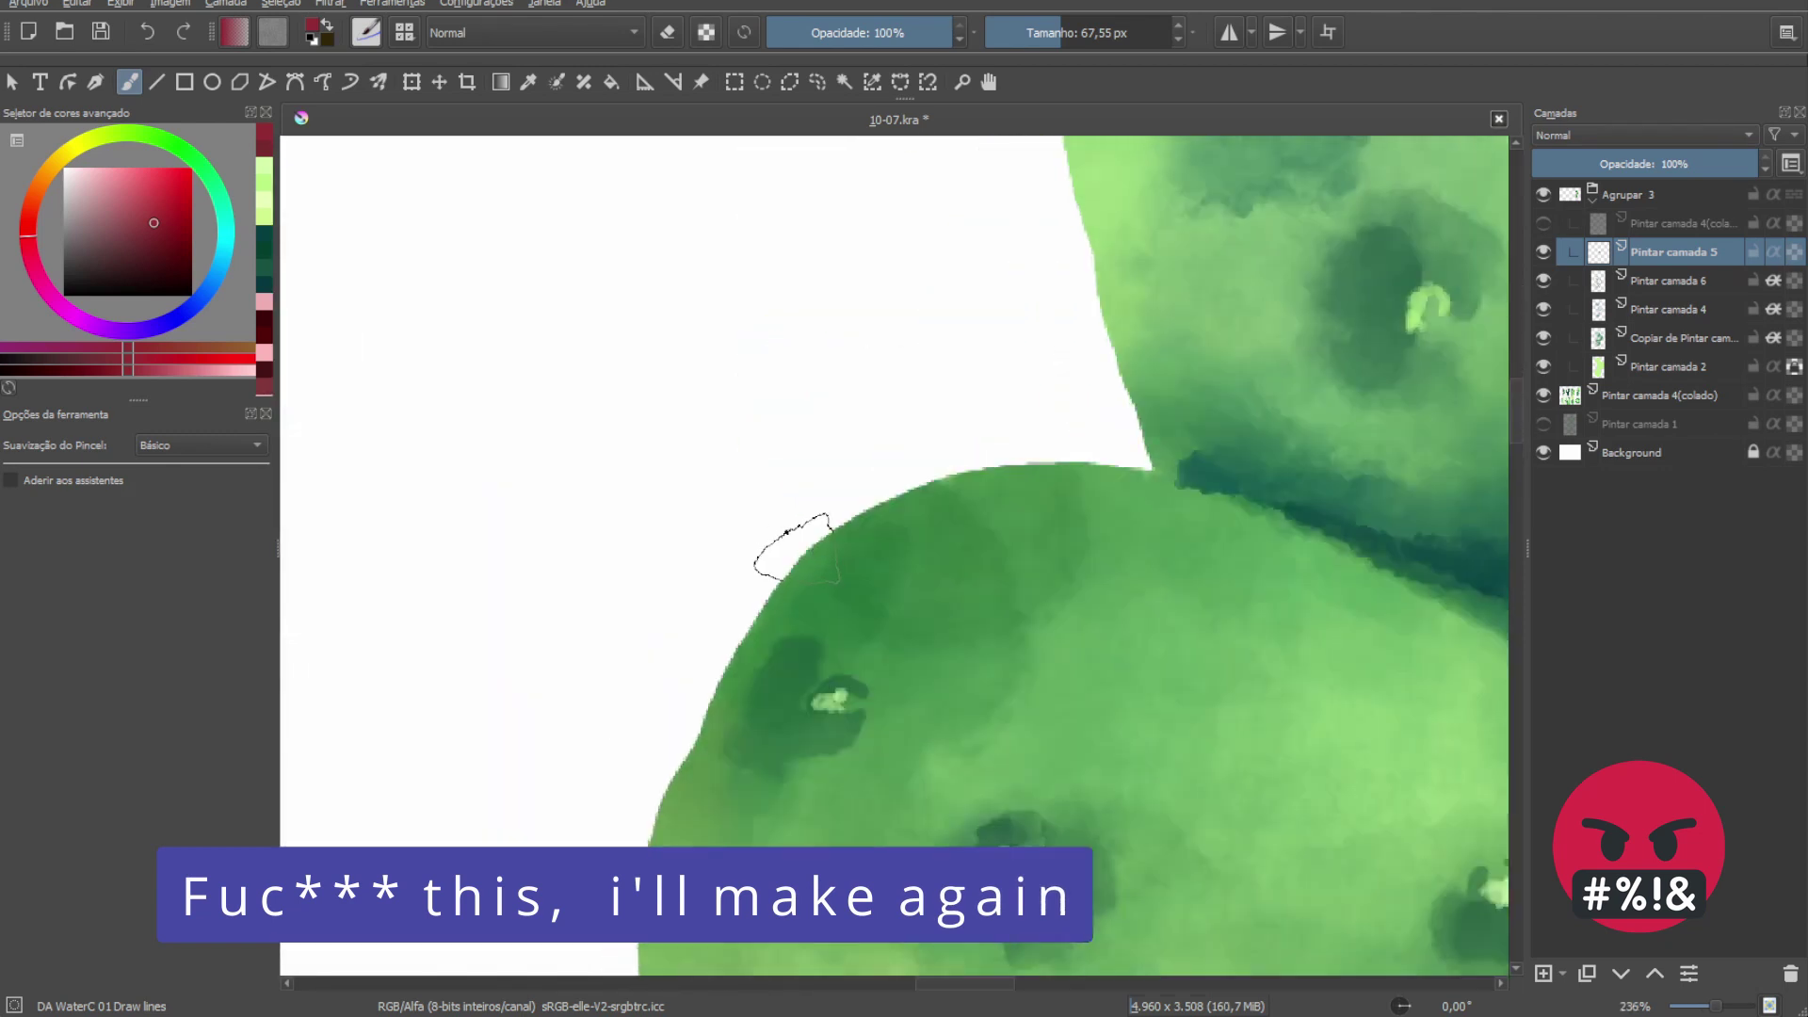
mouse_move(792, 482)
left_mouse_down()
mouse_move(792, 551)
mouse_move(749, 504)
left_mouse_up()
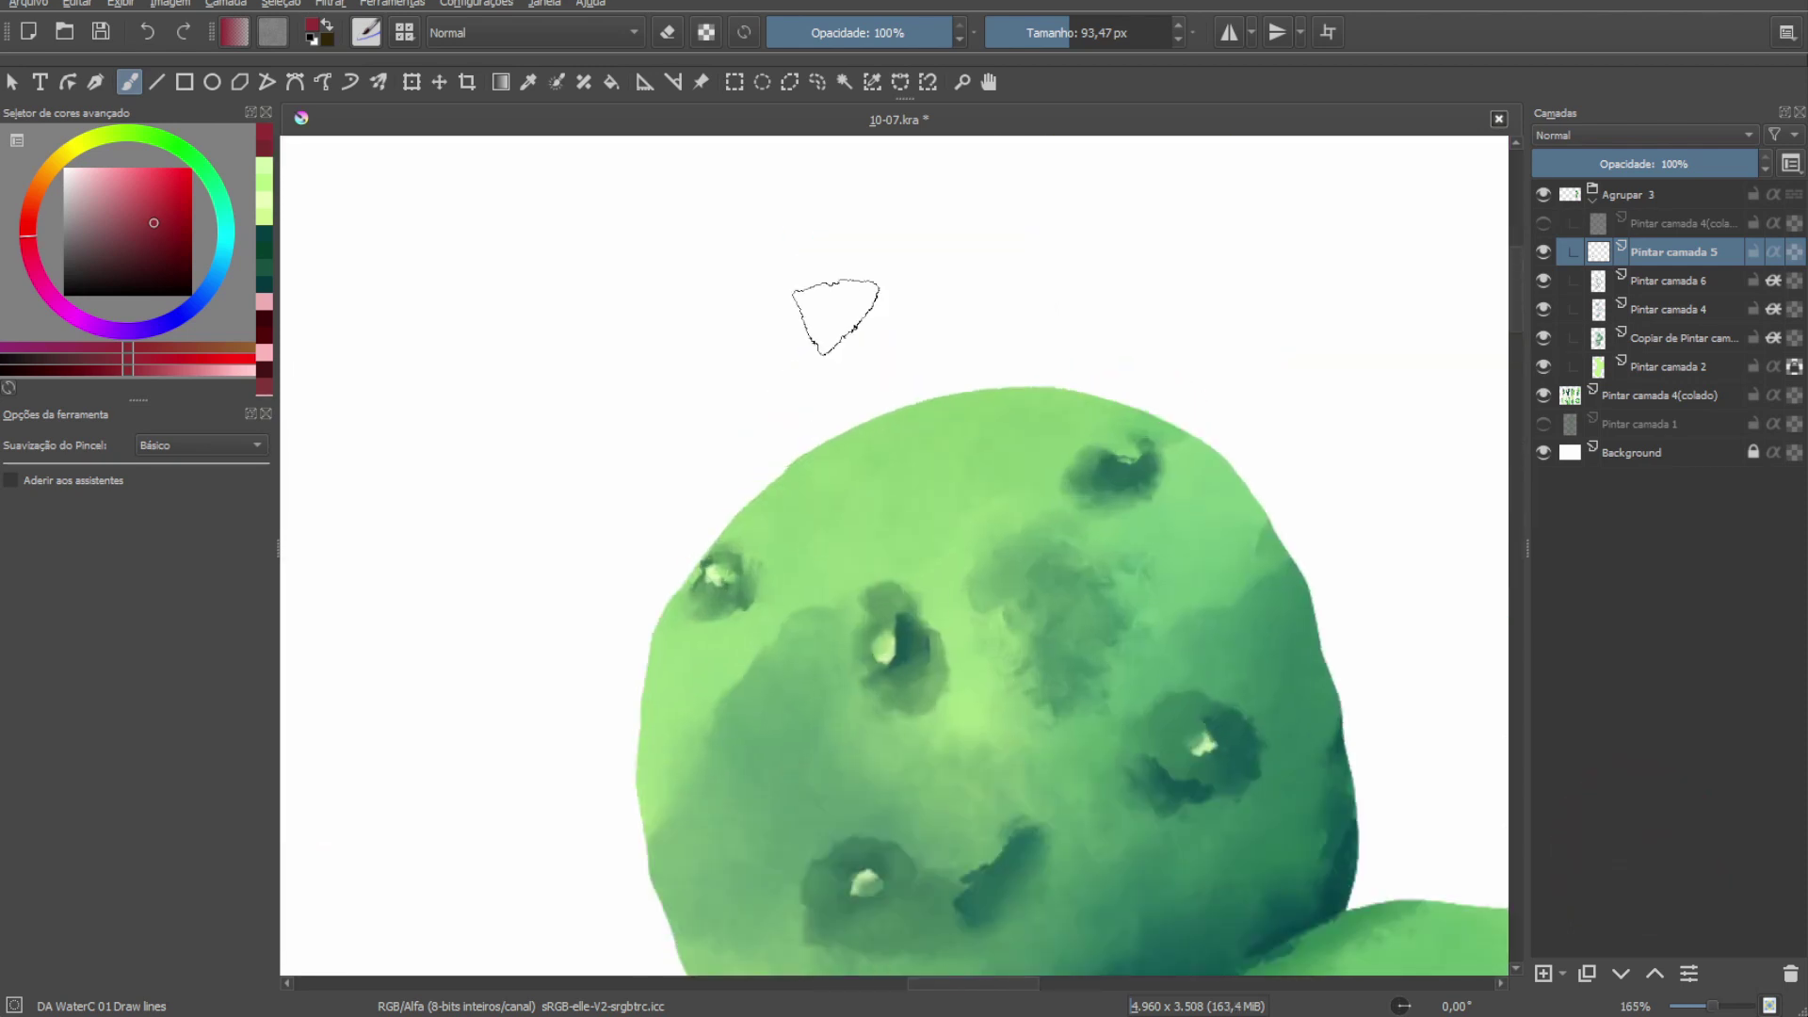
mouse_move(872, 396)
left_mouse_down()
mouse_move(876, 368)
mouse_move(848, 414)
mouse_move(833, 362)
left_mouse_up()
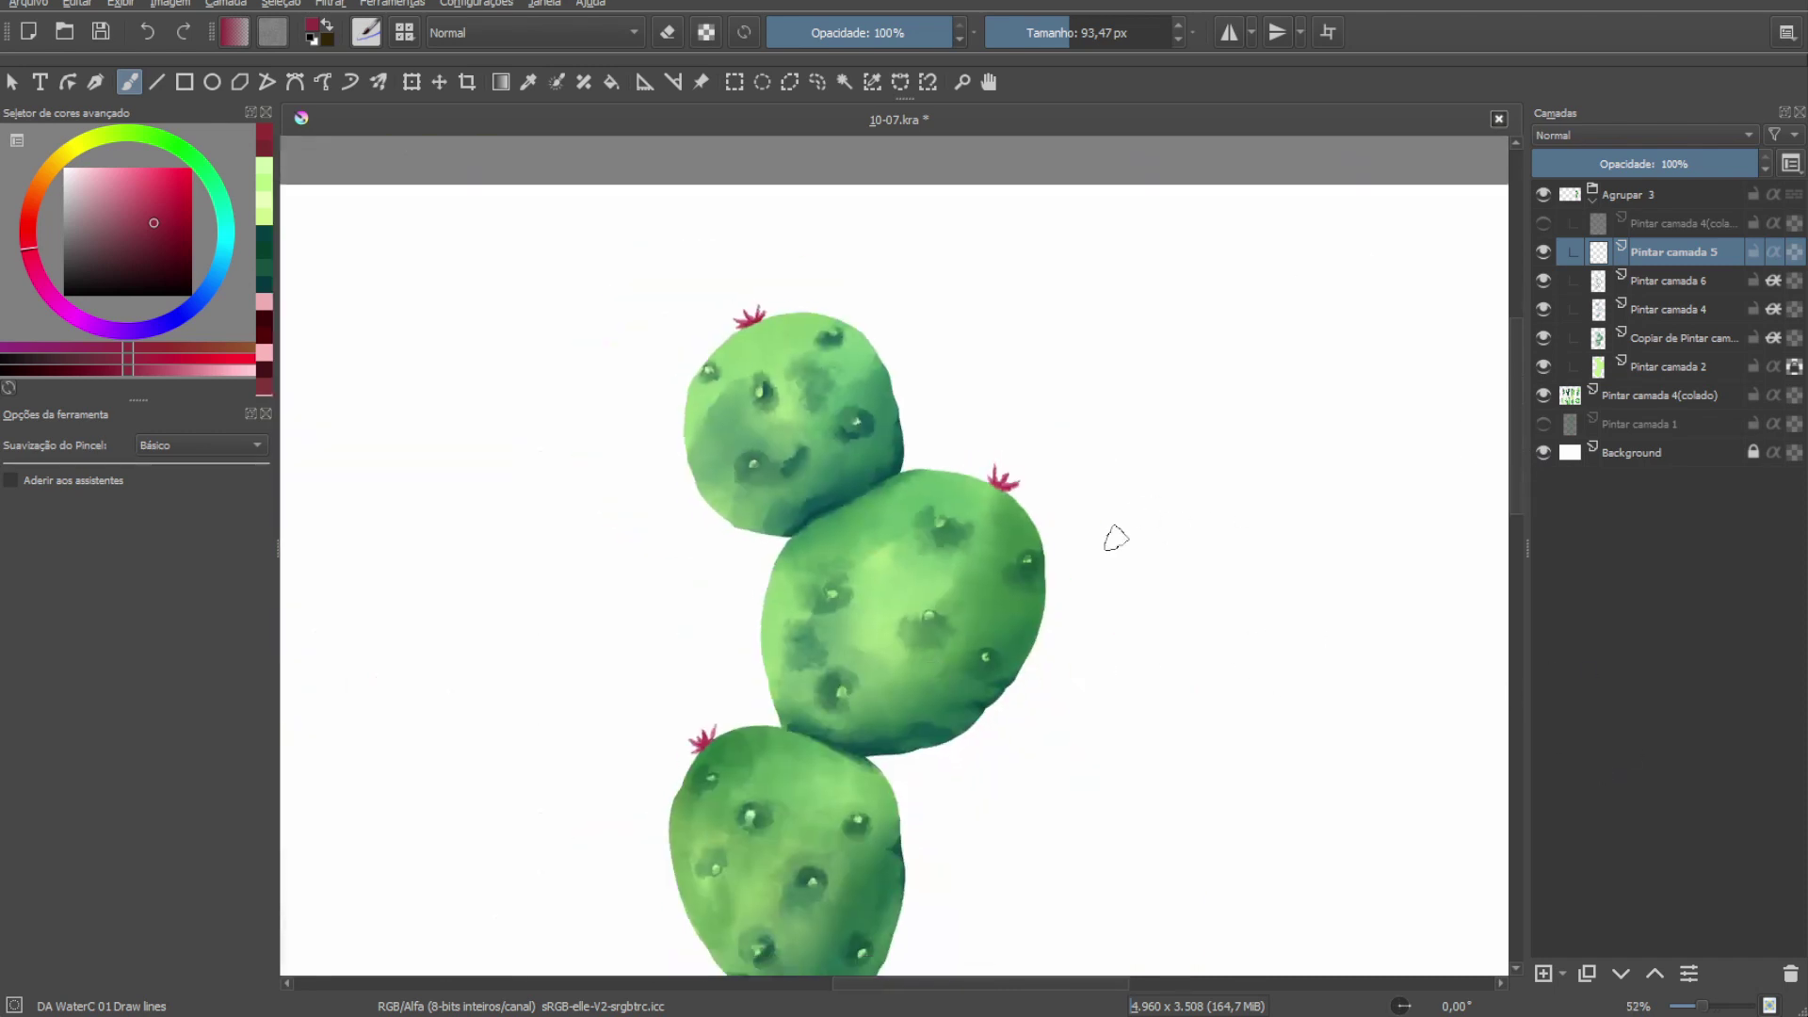
Save, then lasso a spiky multi-leafed agave outline with freehand selection.
key("ctrl+s")
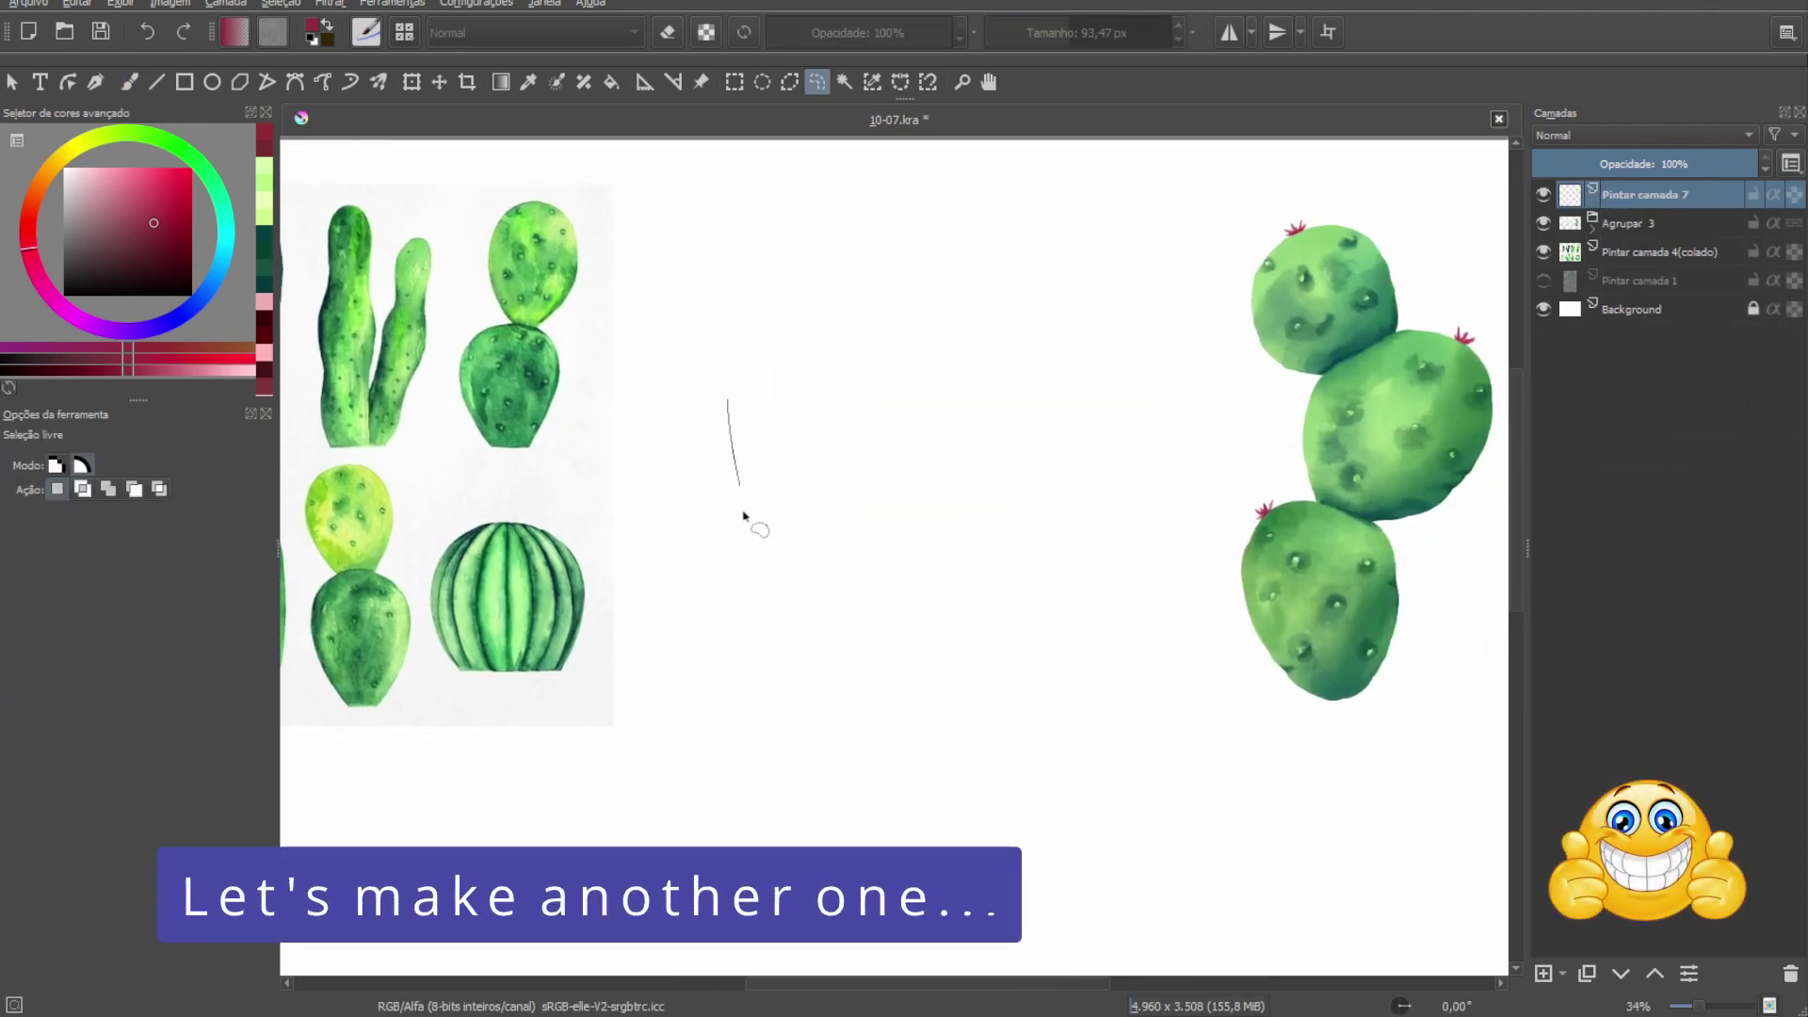
left_click_drag(744, 412, 730, 402)
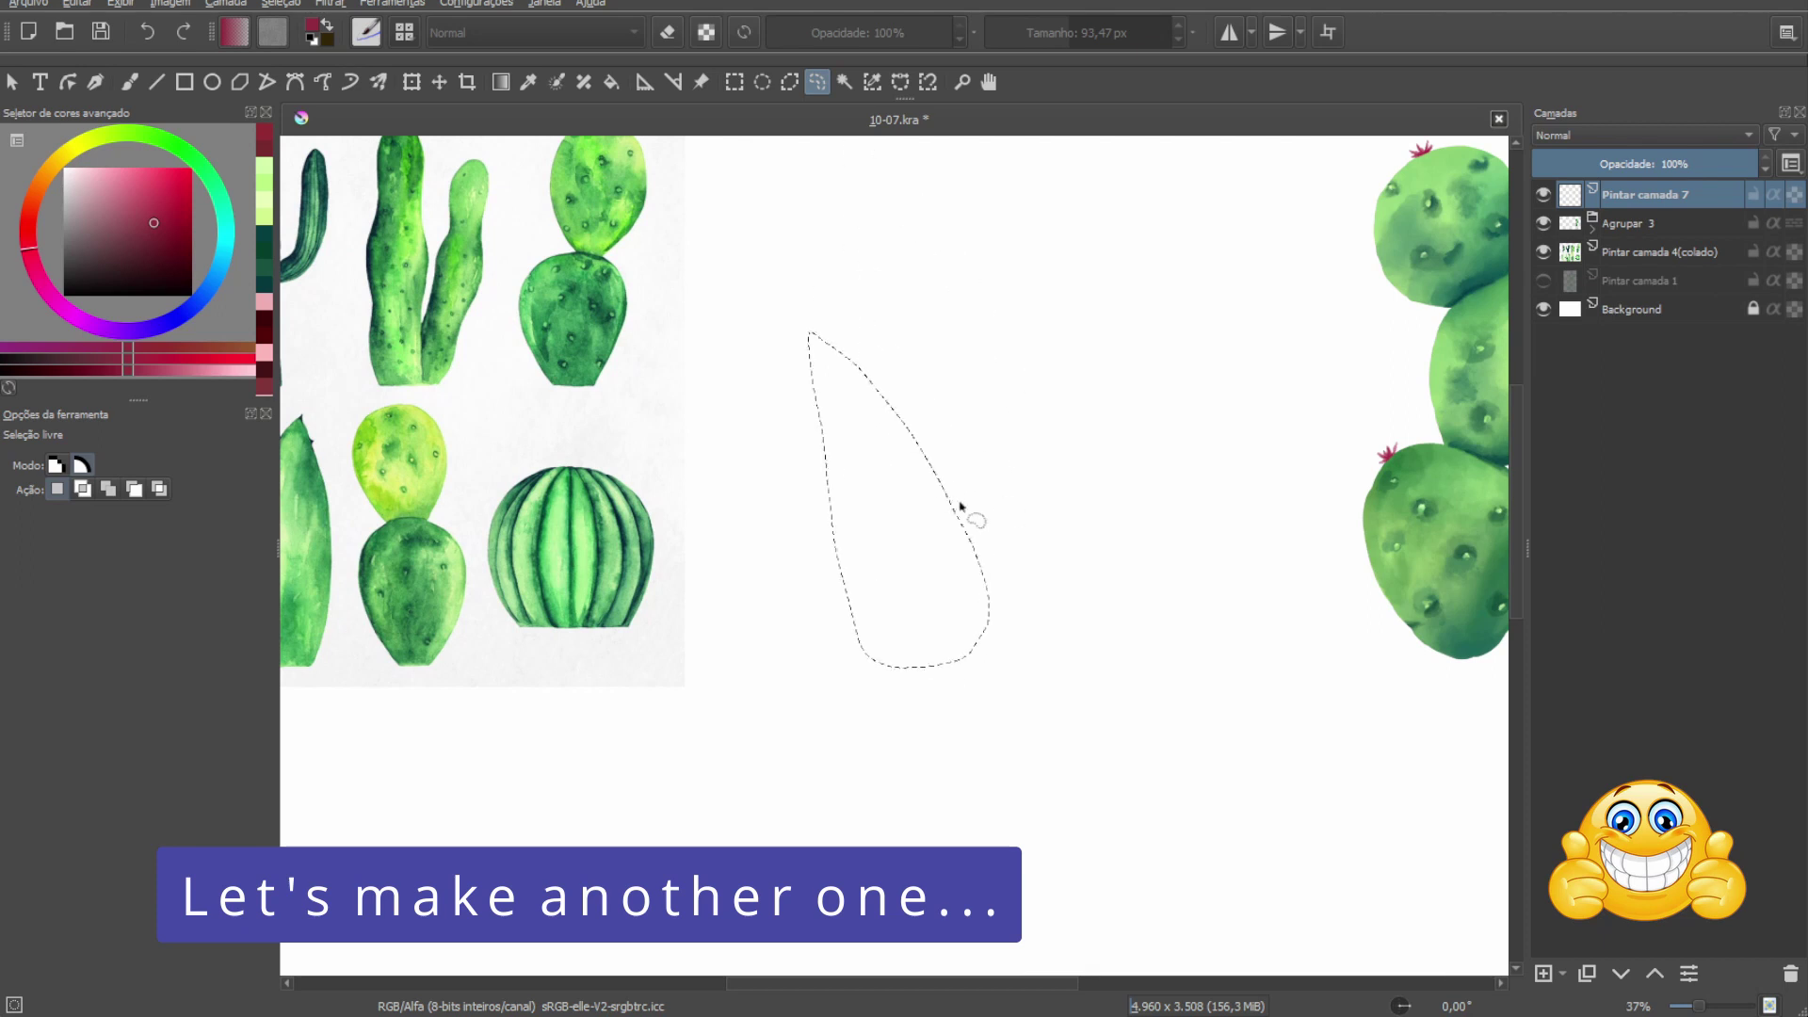
scroll(975, 491, "up", 1)
left_click_drag(854, 544, 768, 593)
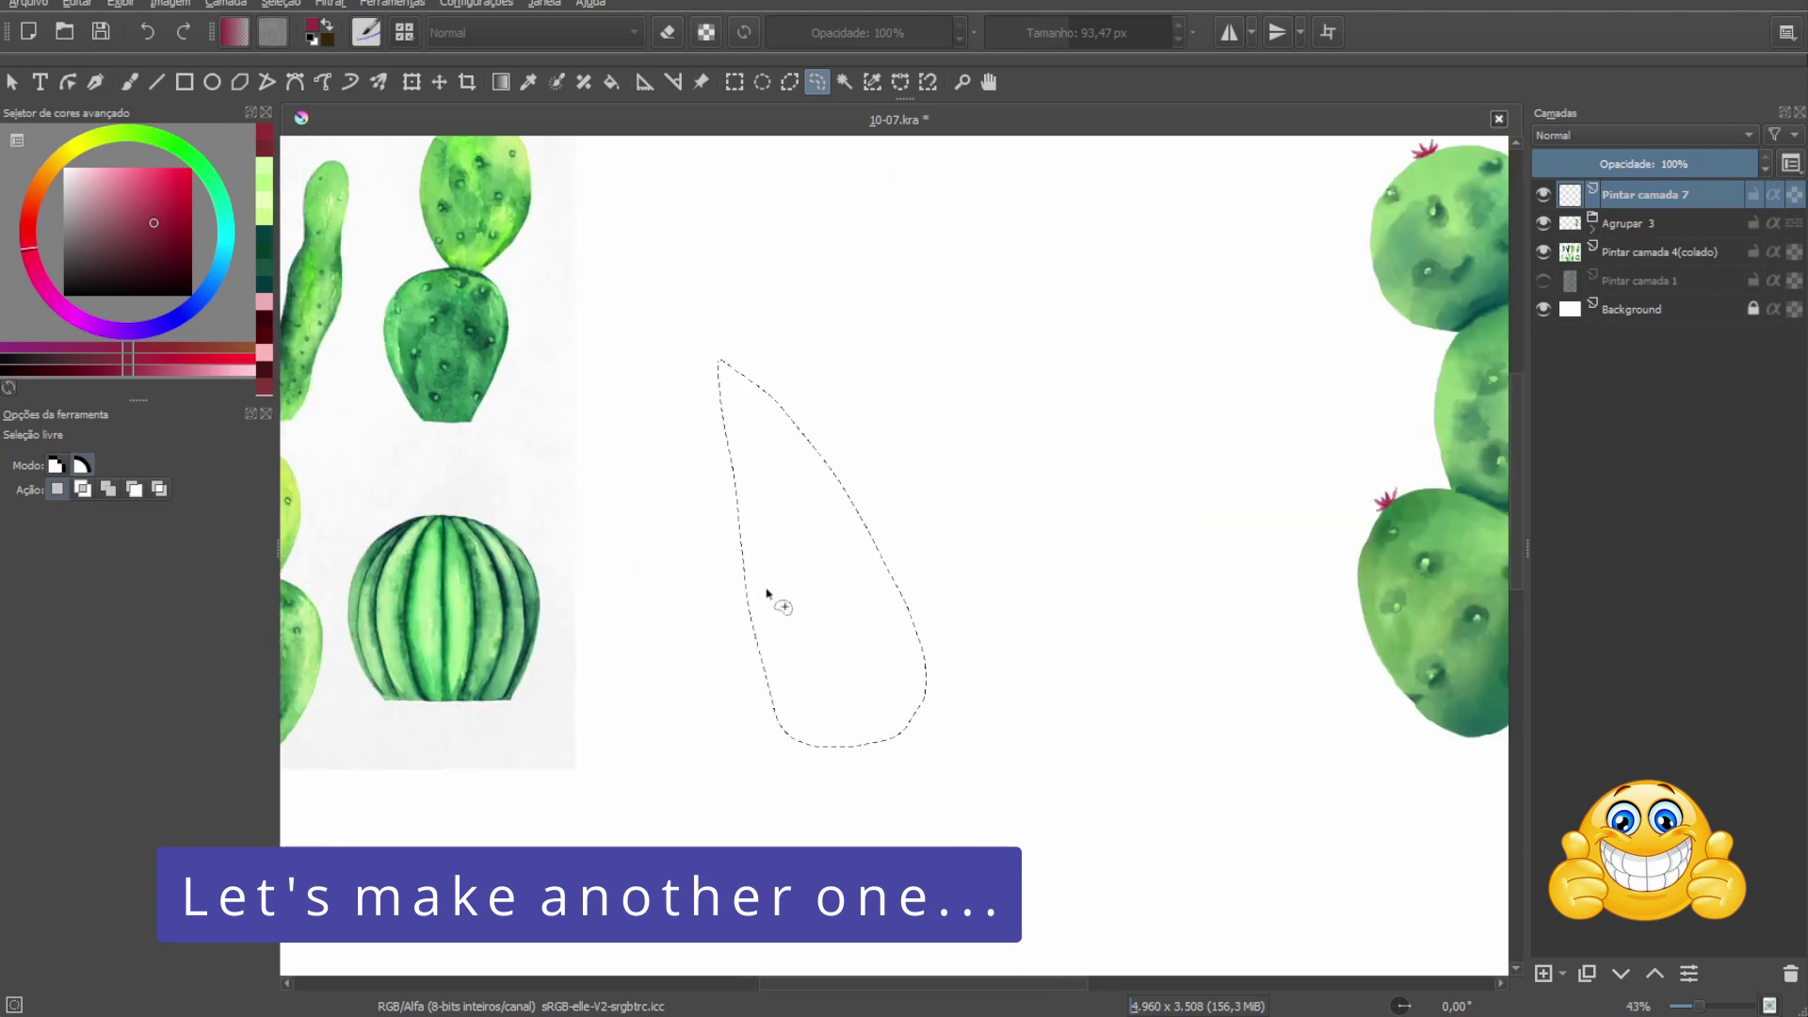
scroll(761, 684, "up", 3)
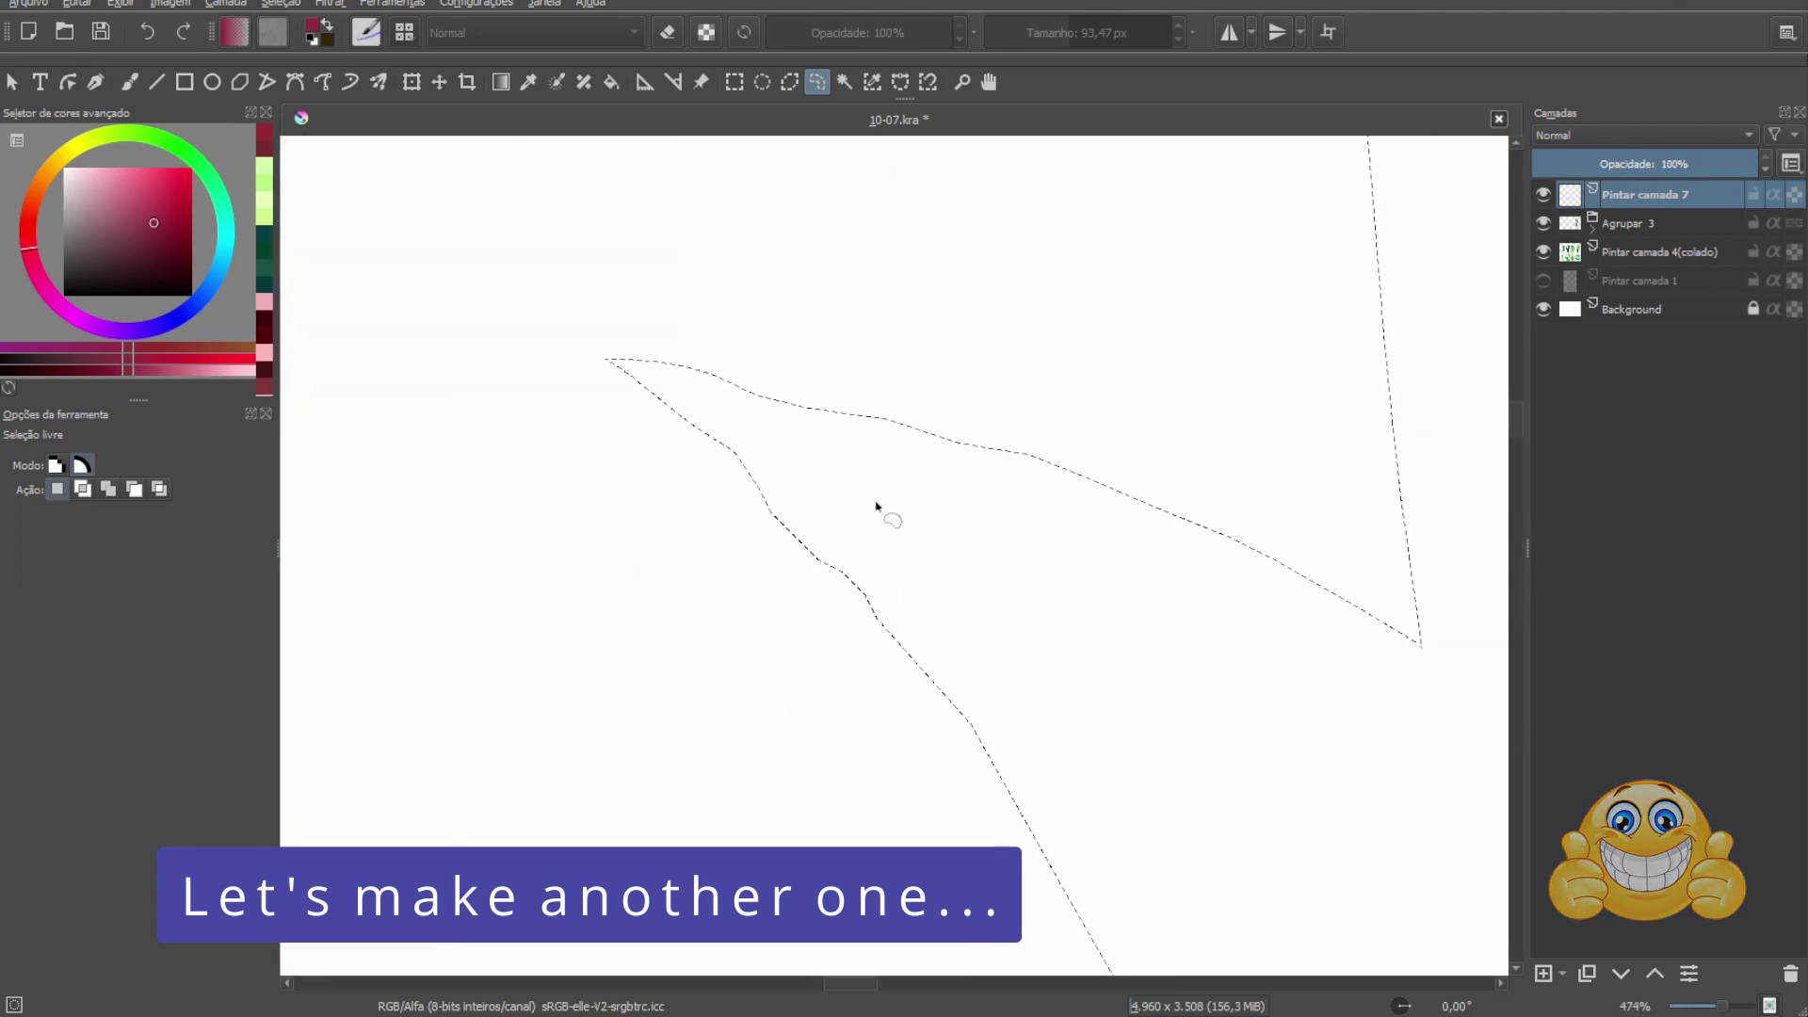
scroll(879, 509, "down", 3)
mouse_move(916, 638)
left_mouse_down()
mouse_move(983, 651)
mouse_move(984, 706)
left_mouse_up()
Group the plant's paint layer Pintar camada 7 into Agrupar 8.
scroll(1083, 466, "down", 4)
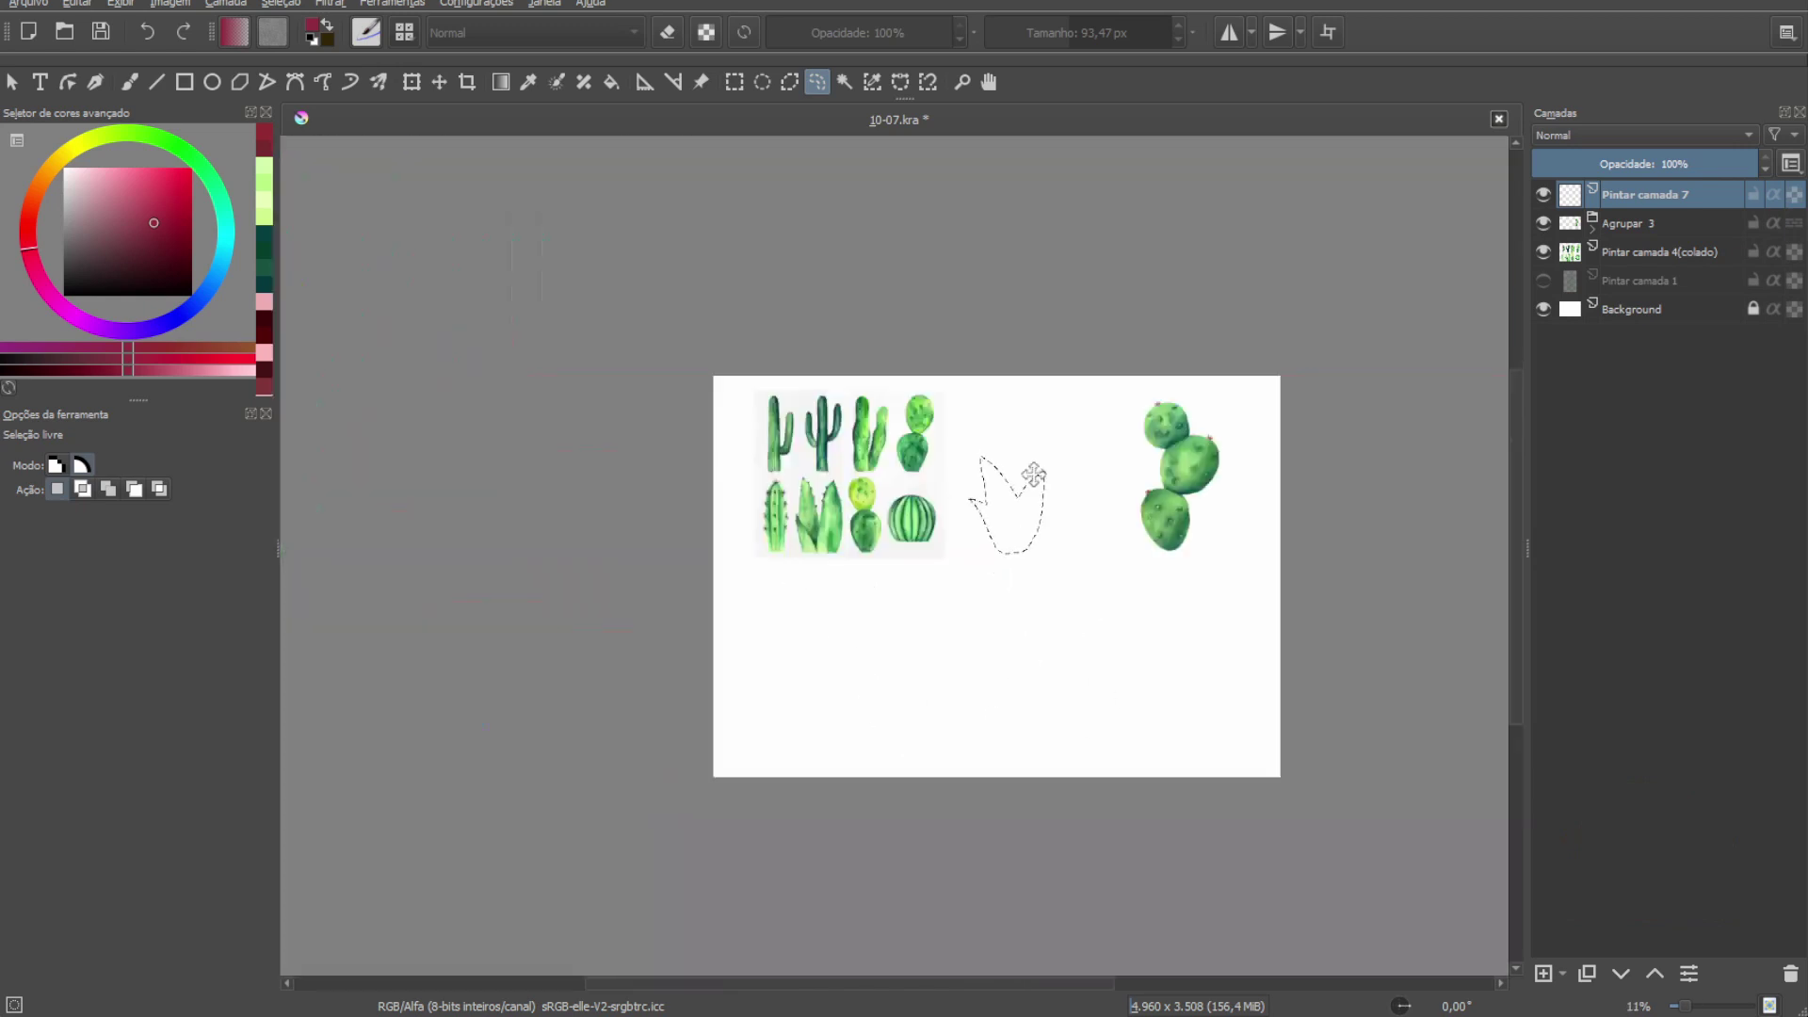
scroll(1083, 467, "up", 2)
scroll(1131, 509, "down", 2)
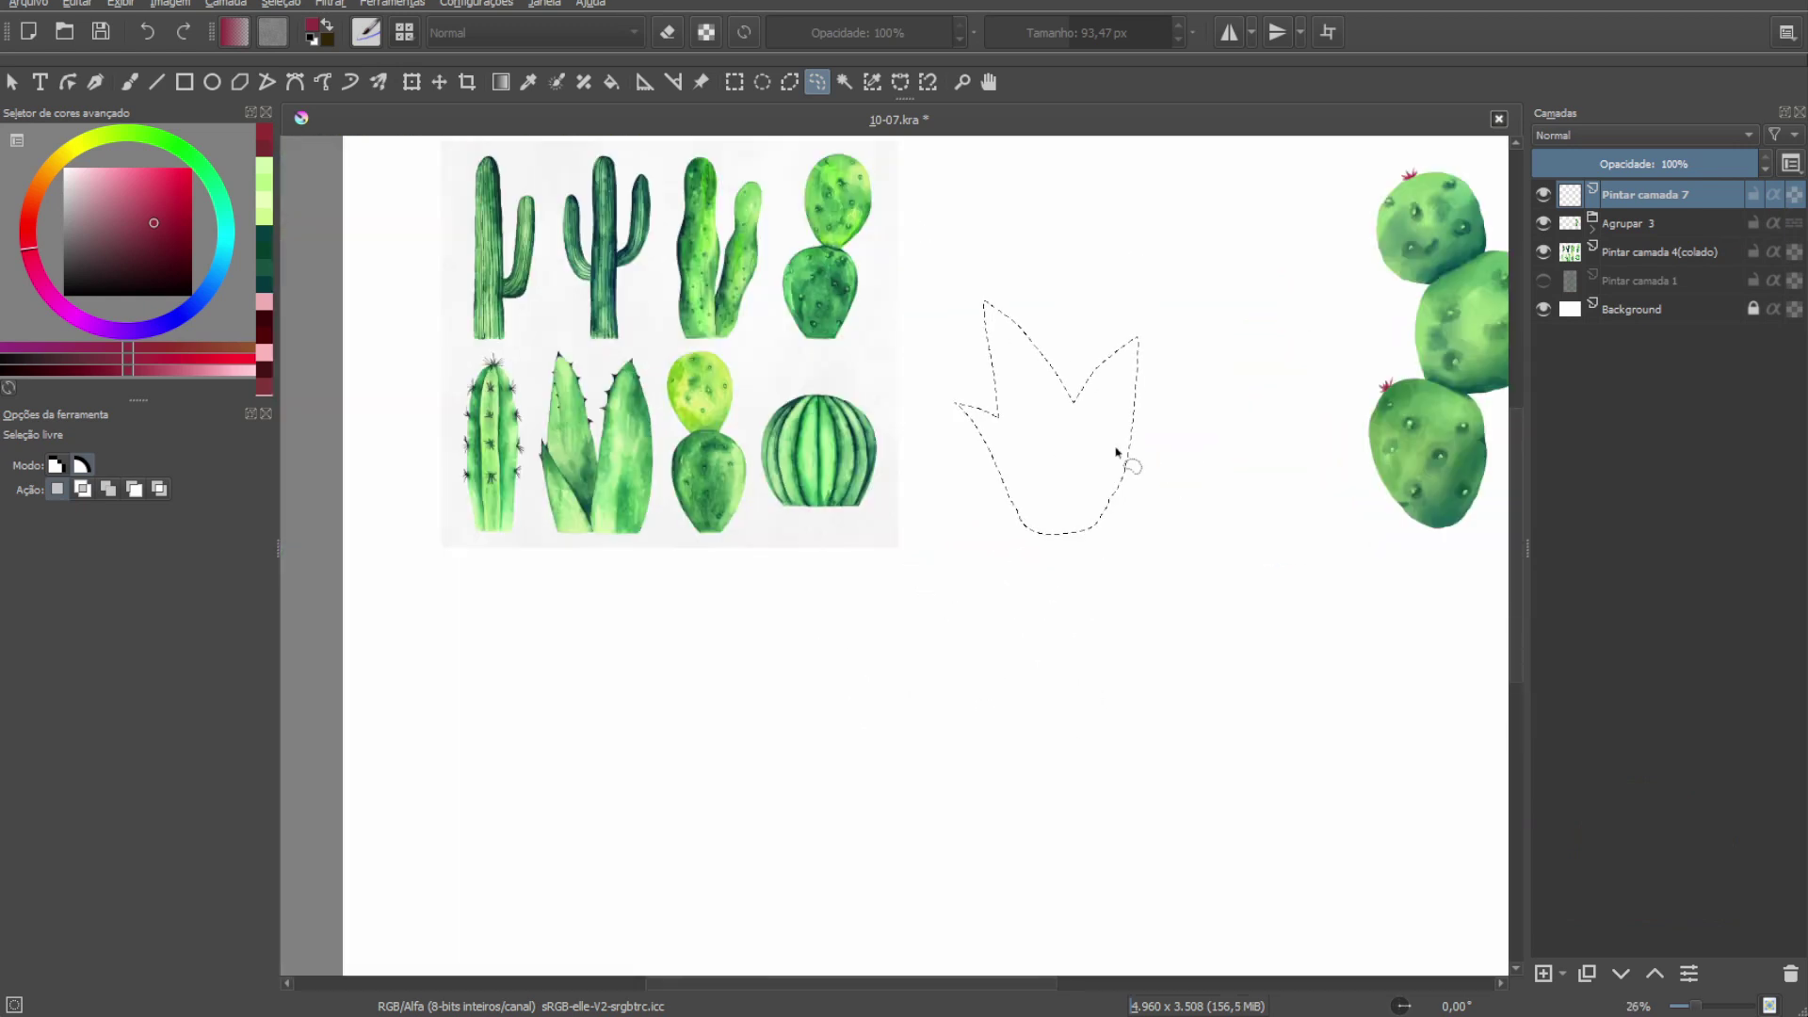
scroll(816, 374, "up", 3)
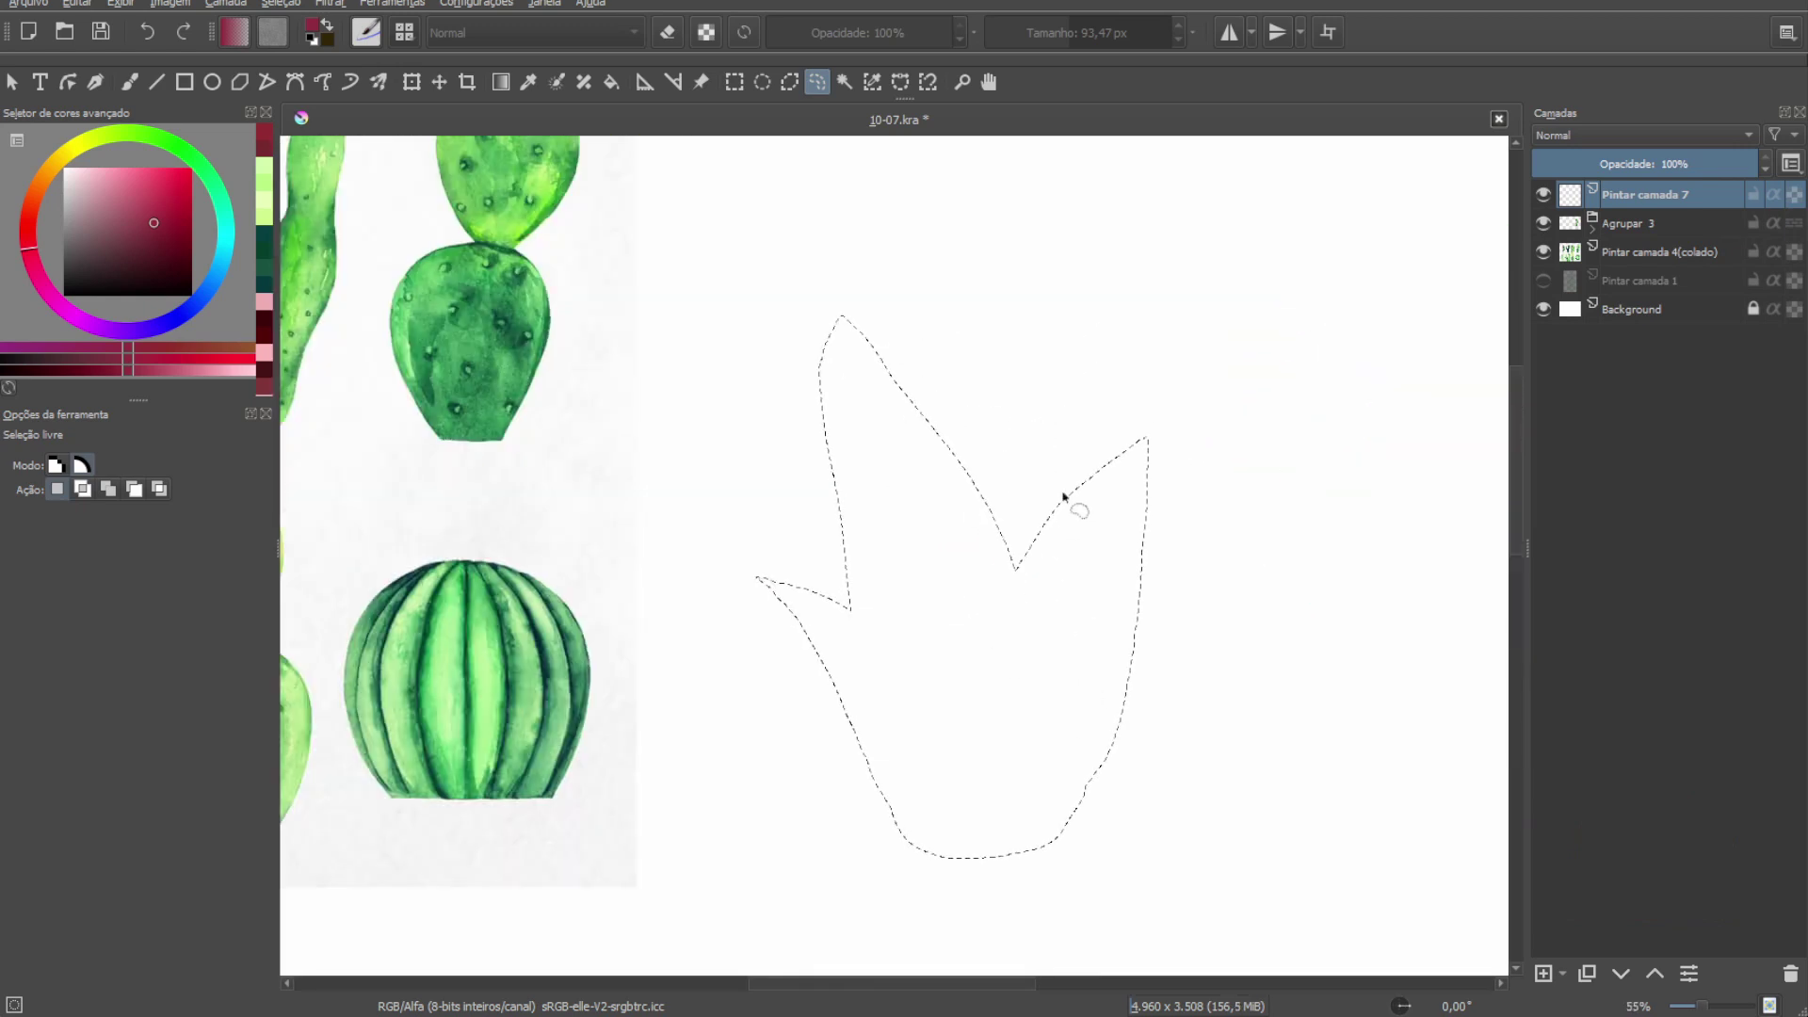
scroll(1231, 403, "down", 3)
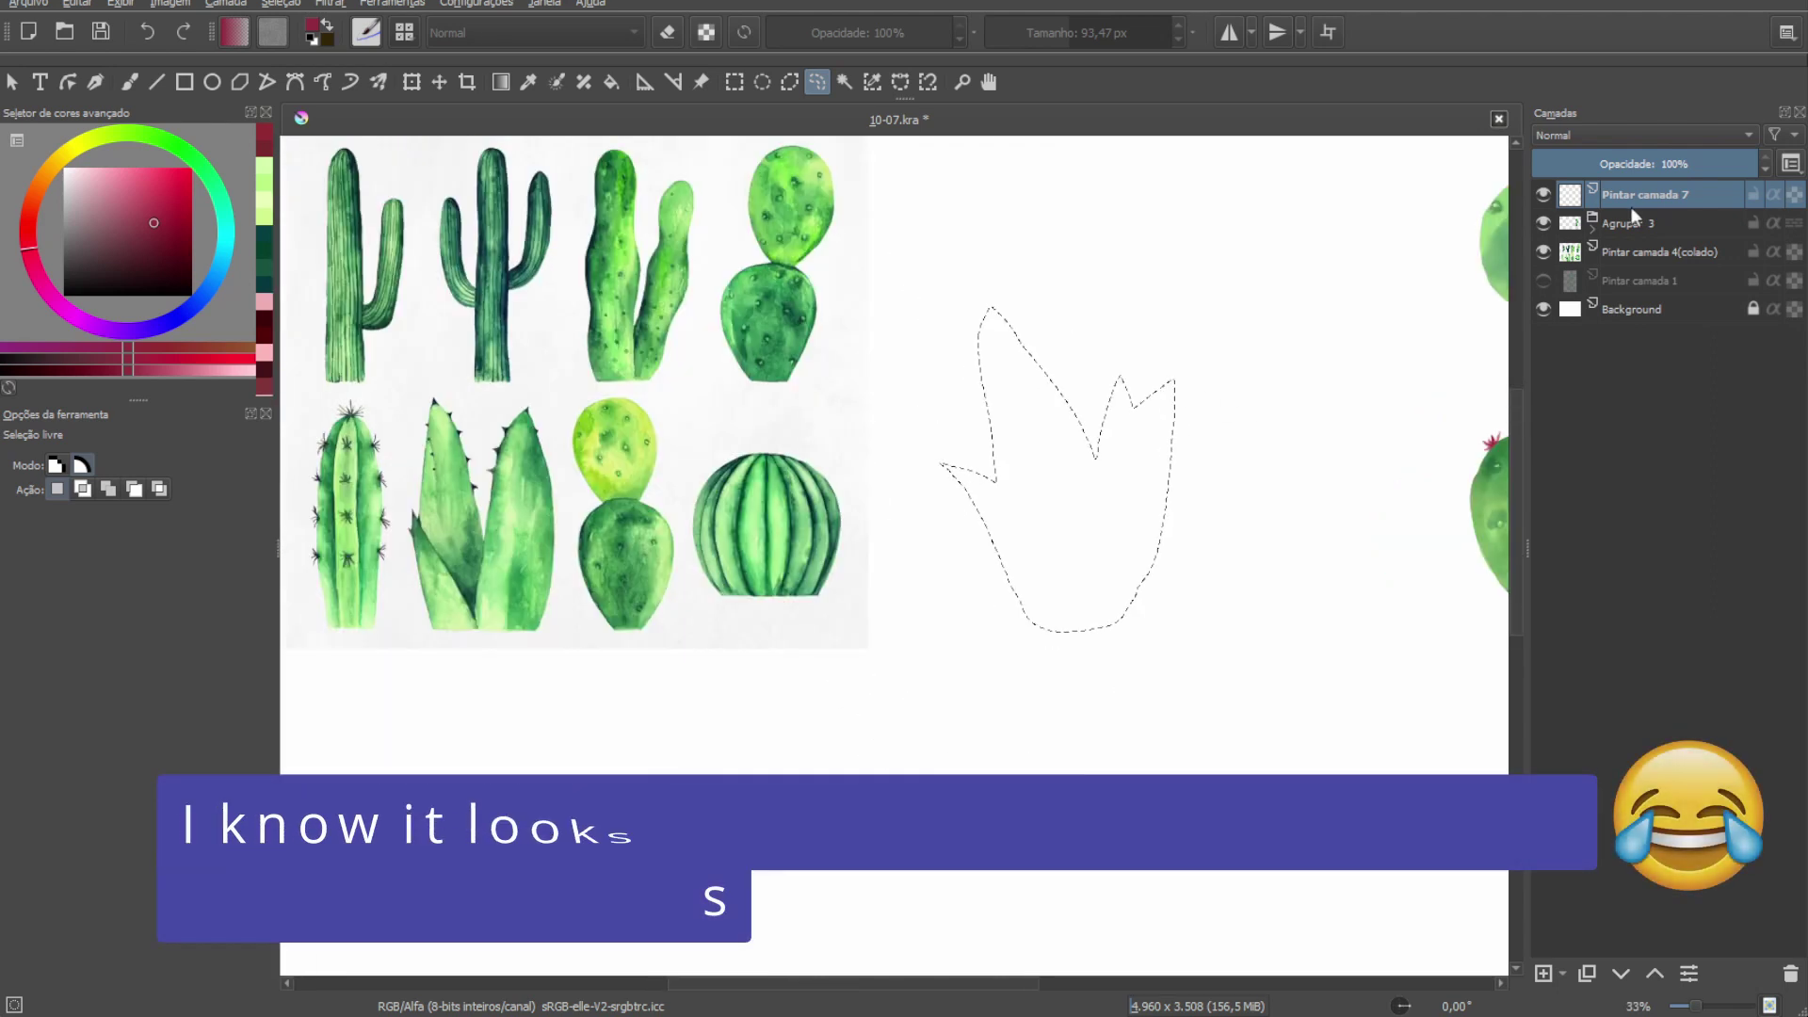
key("ctrl+g")
Fill the agave outline with a pale lime green.
key("b")
left_click(129, 141)
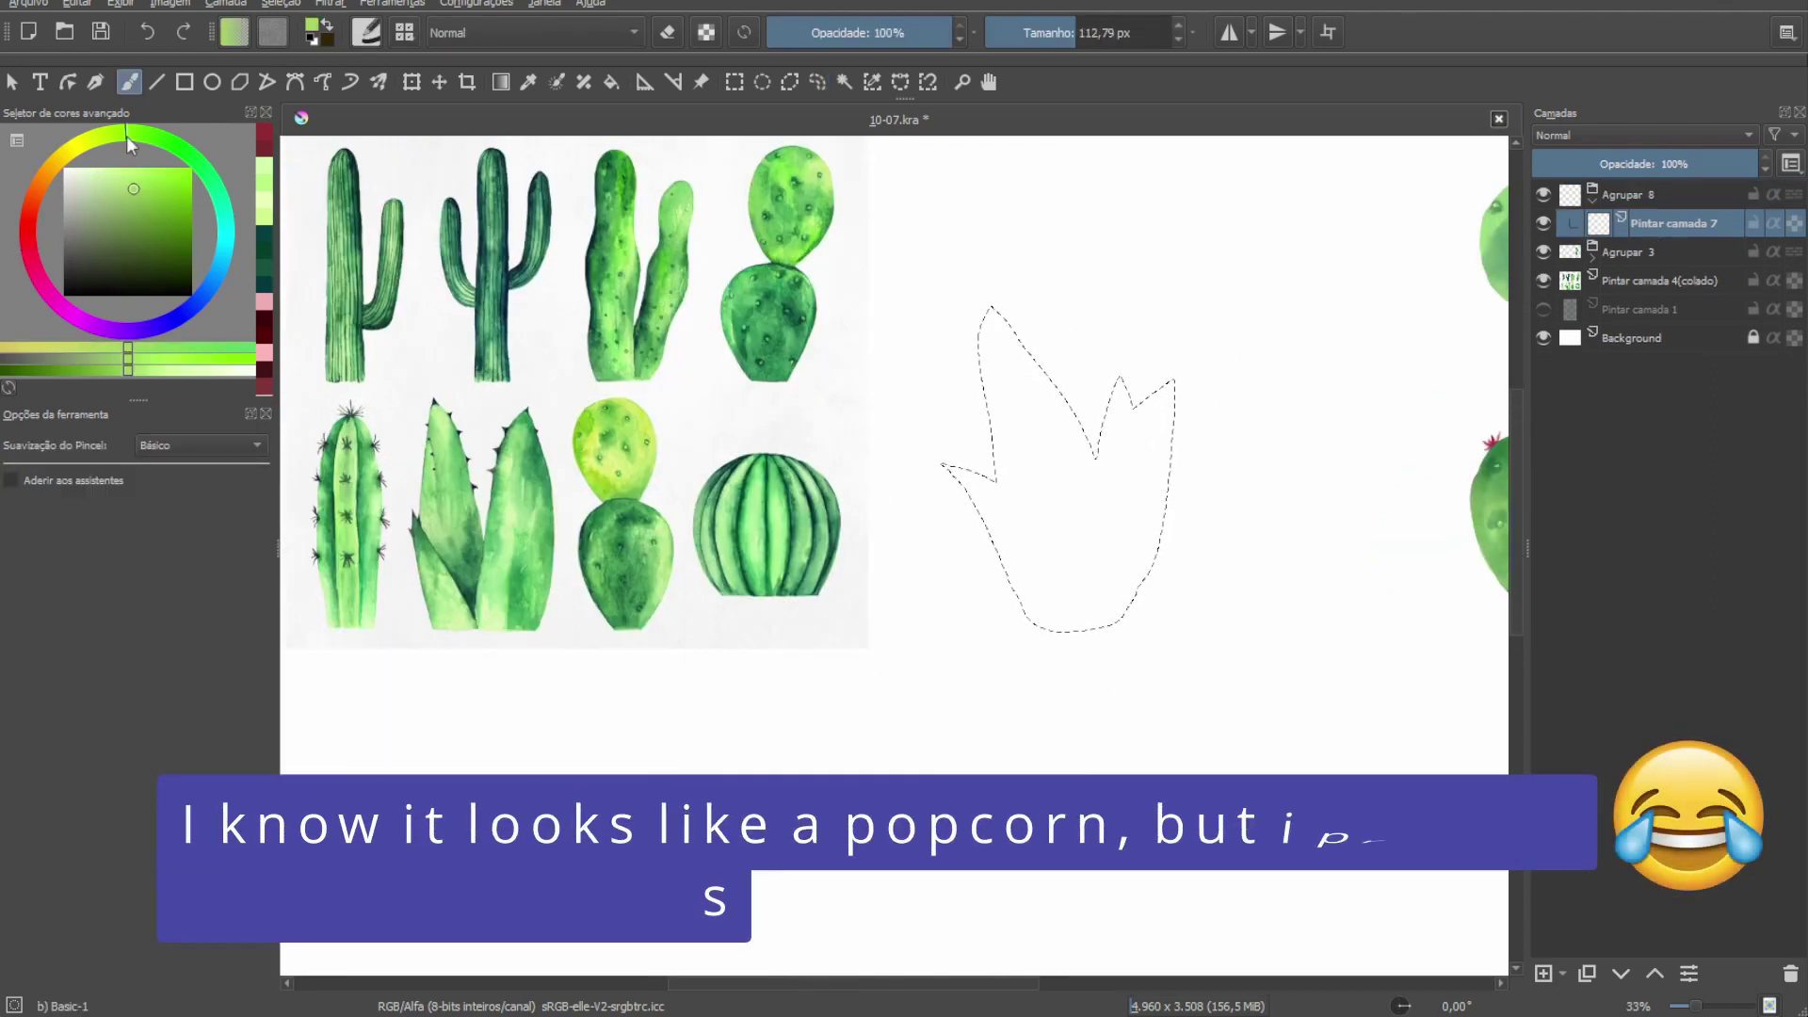
key("shift+BackSpace")
left_click(119, 180)
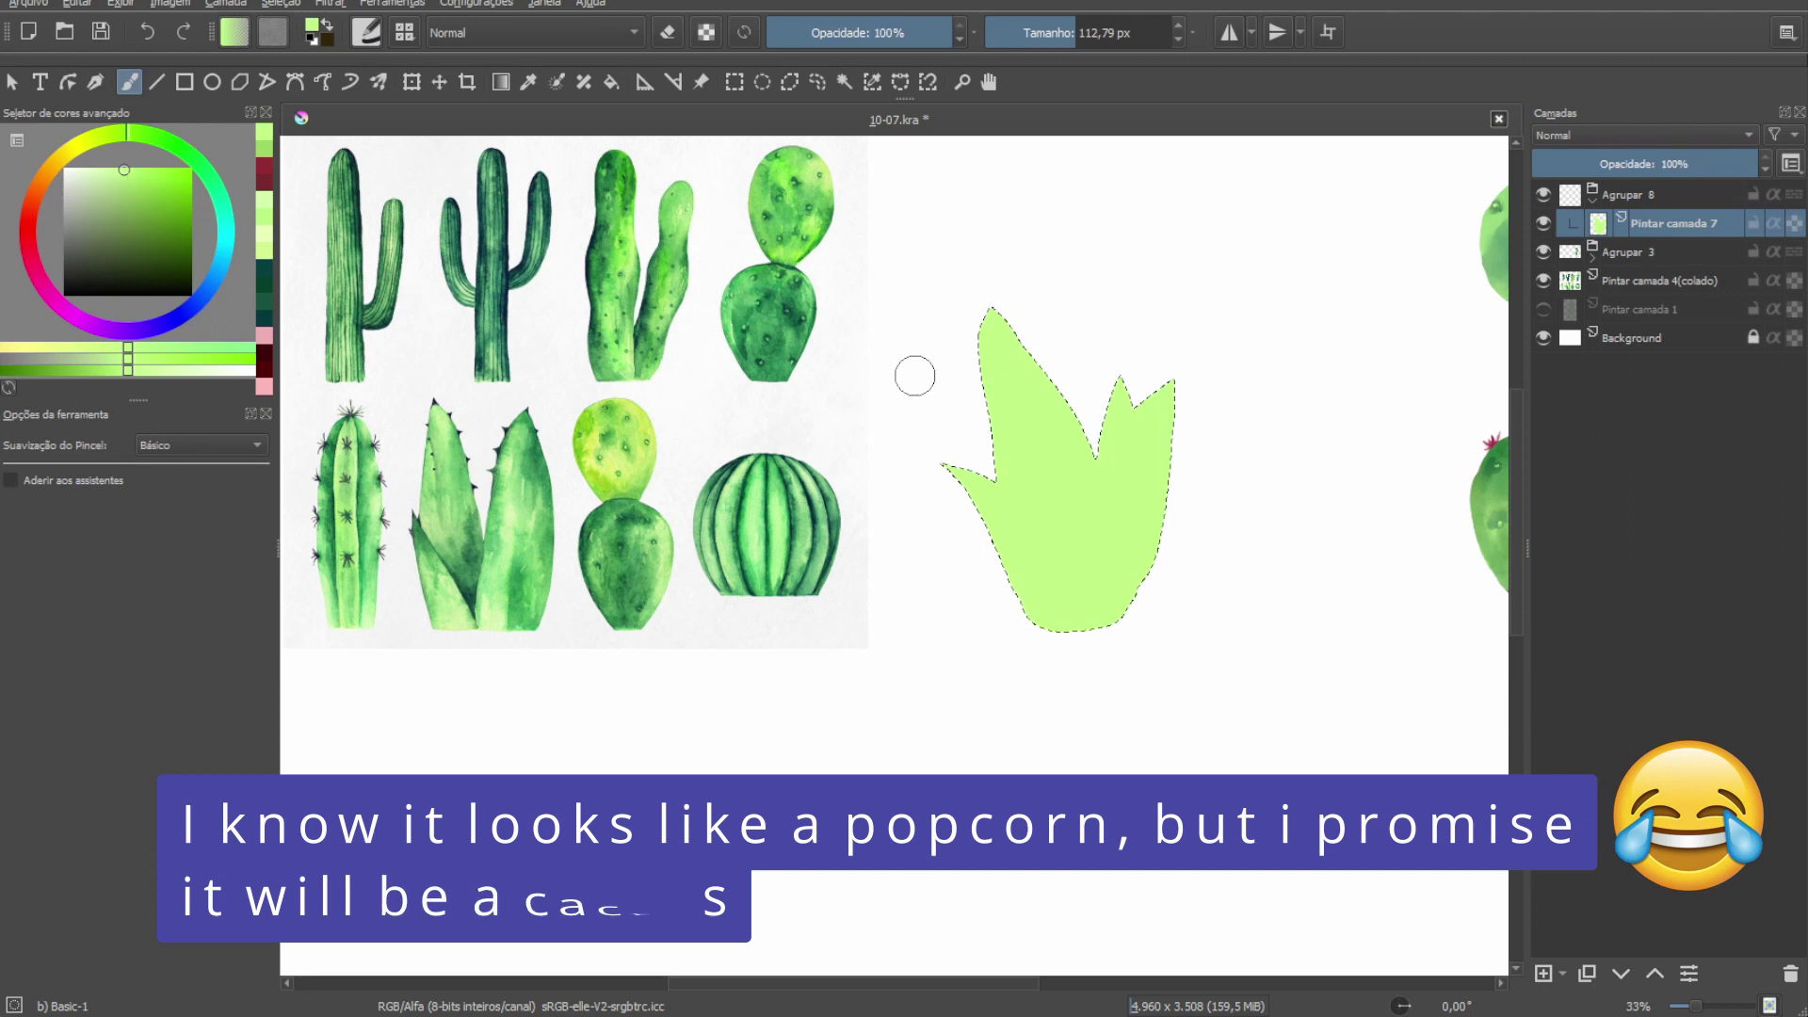
left_click(103, 179)
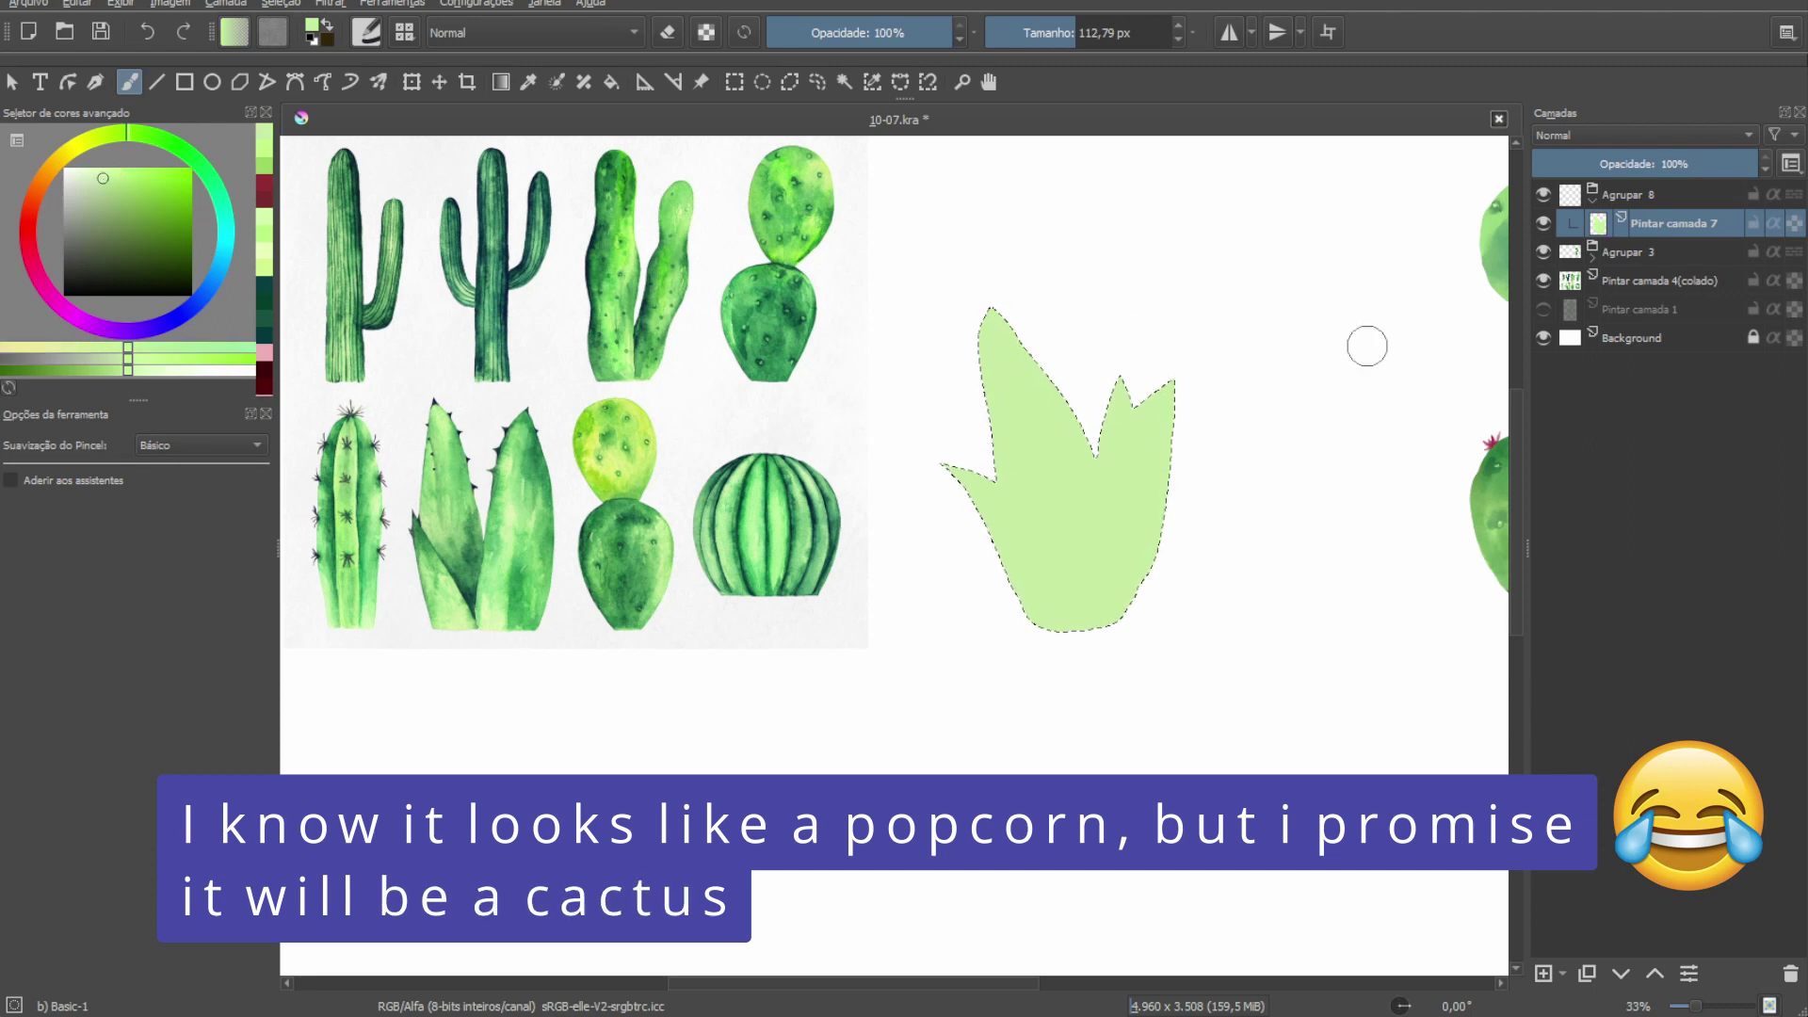
key("Insert")
left_click(937, 231)
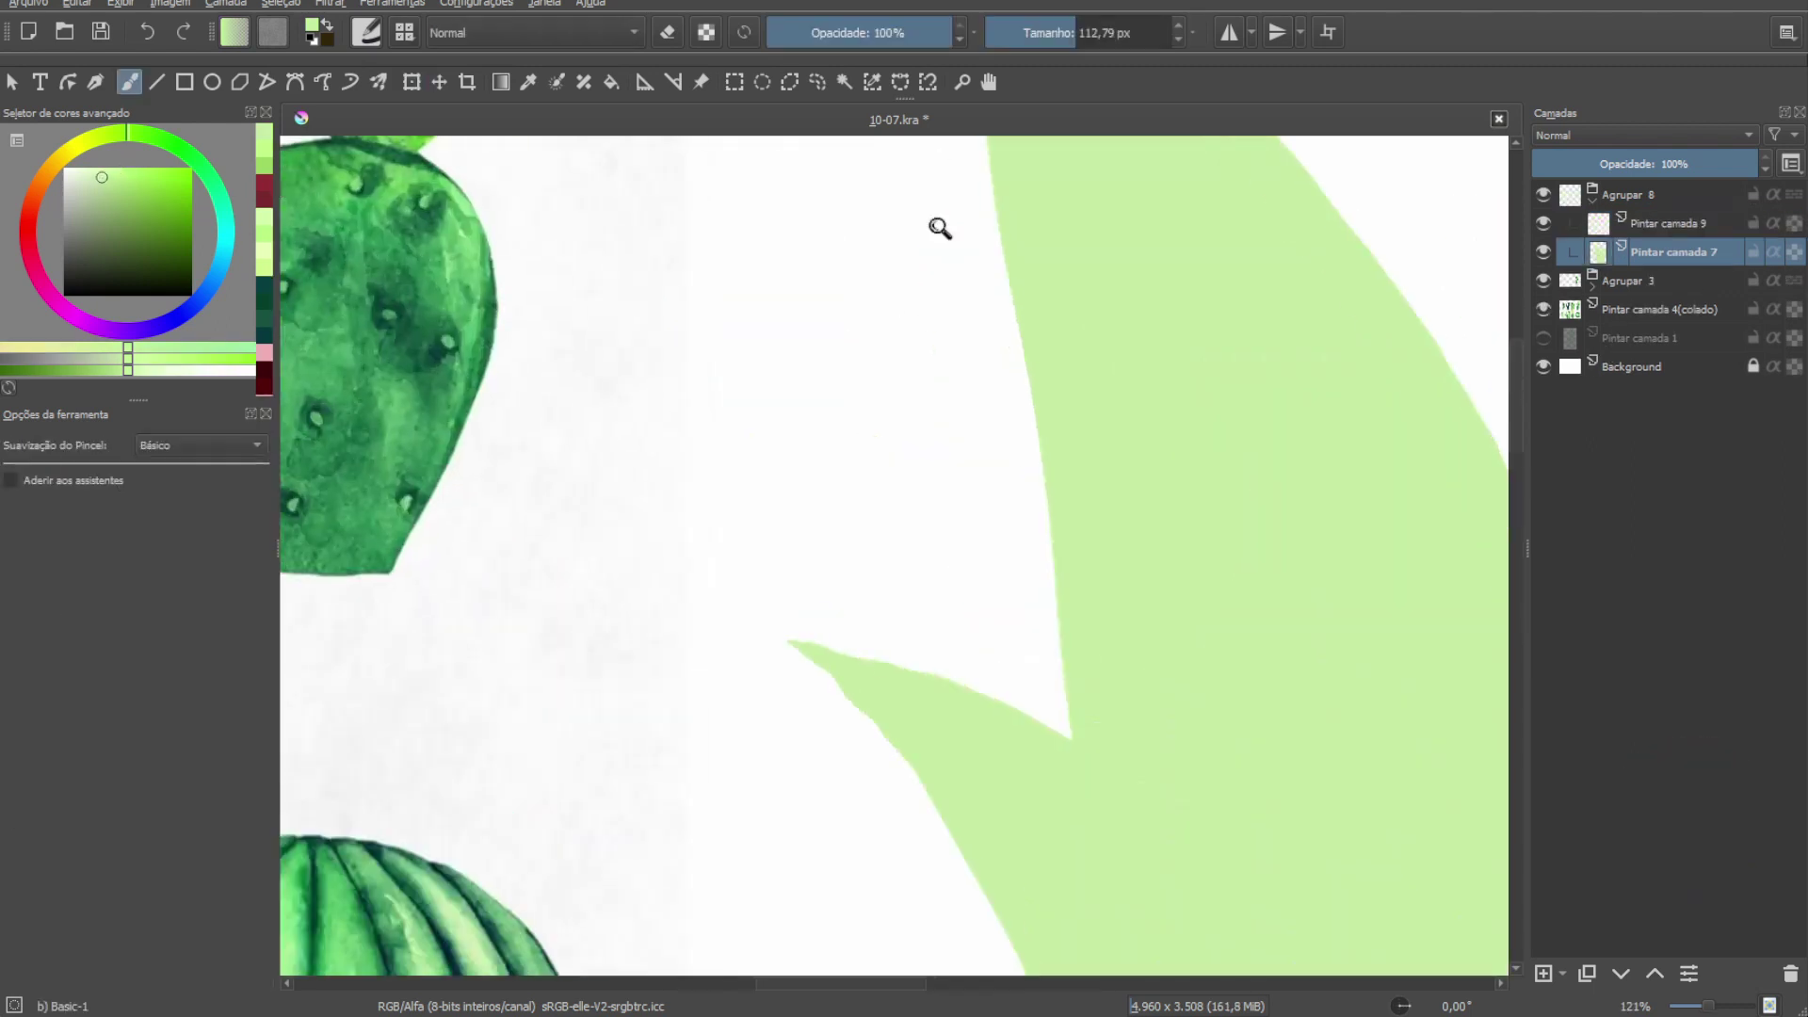
scroll(936, 352, "down", 4)
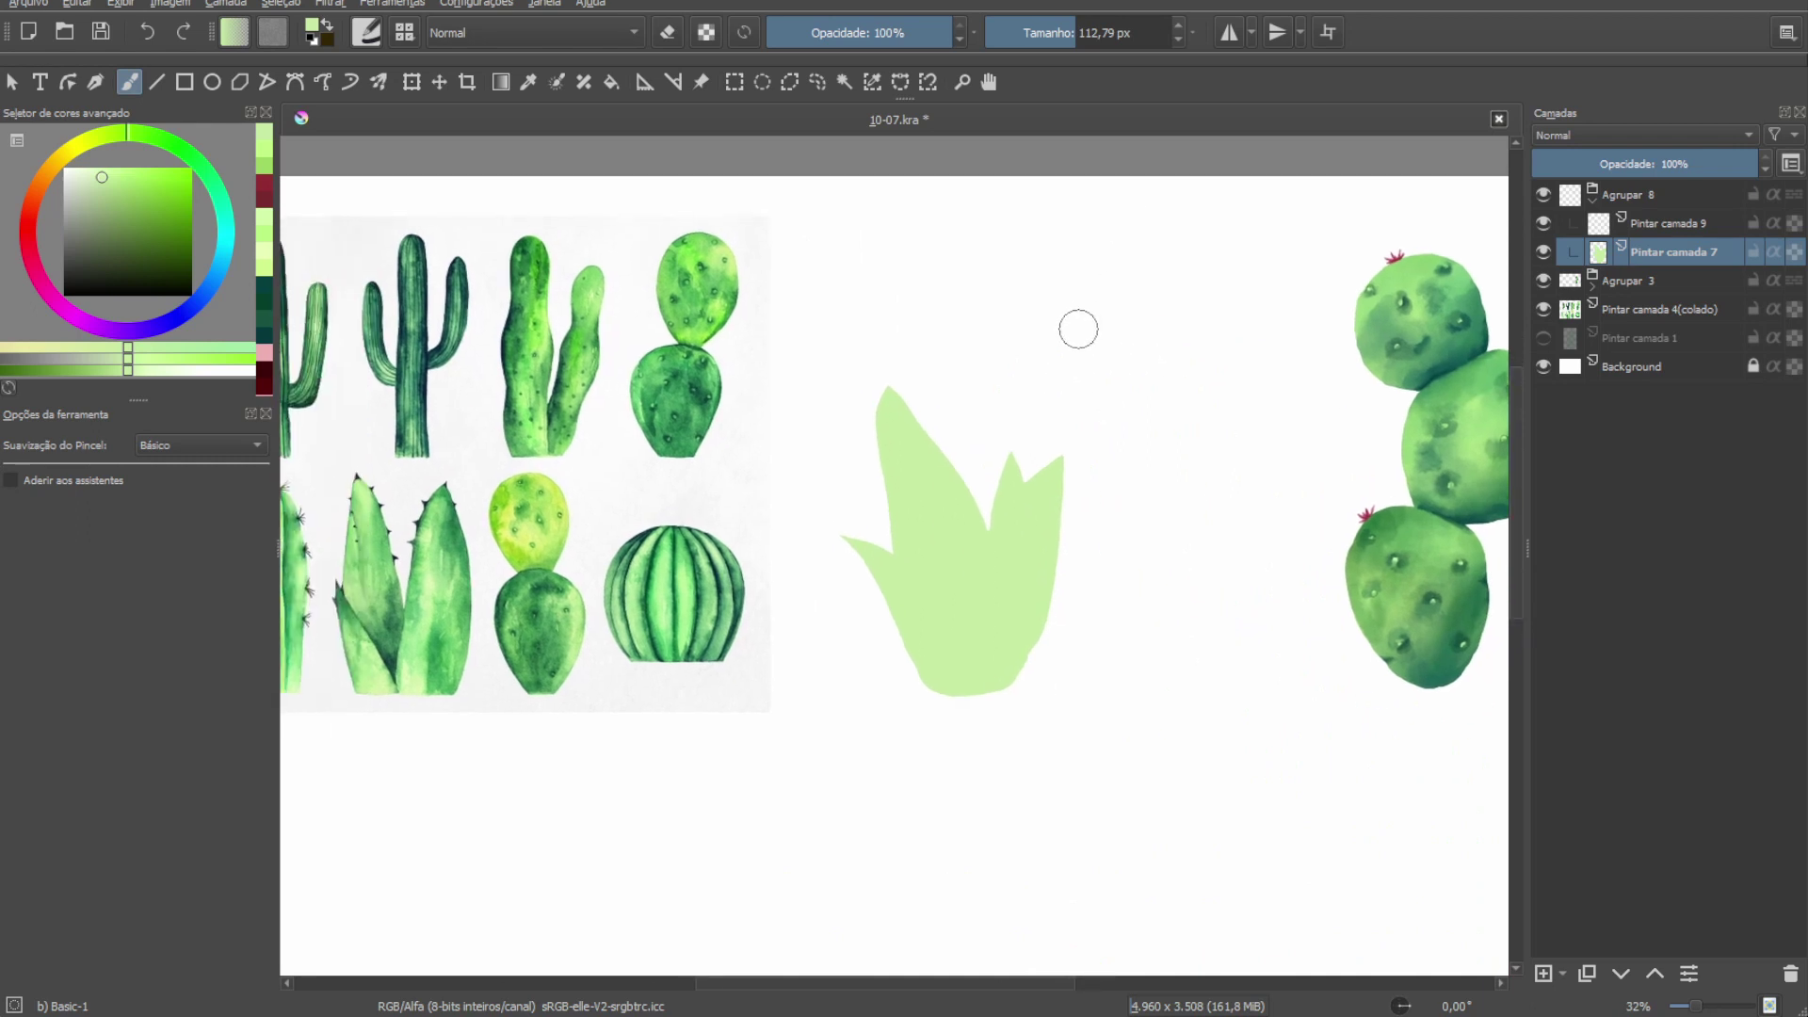
key("ctrl+z")
key("ctrl+z")
Extend the outline into taller pointed leaves, refill pale green, deselect and add Pintar camada 9.
key("ctrl+t")
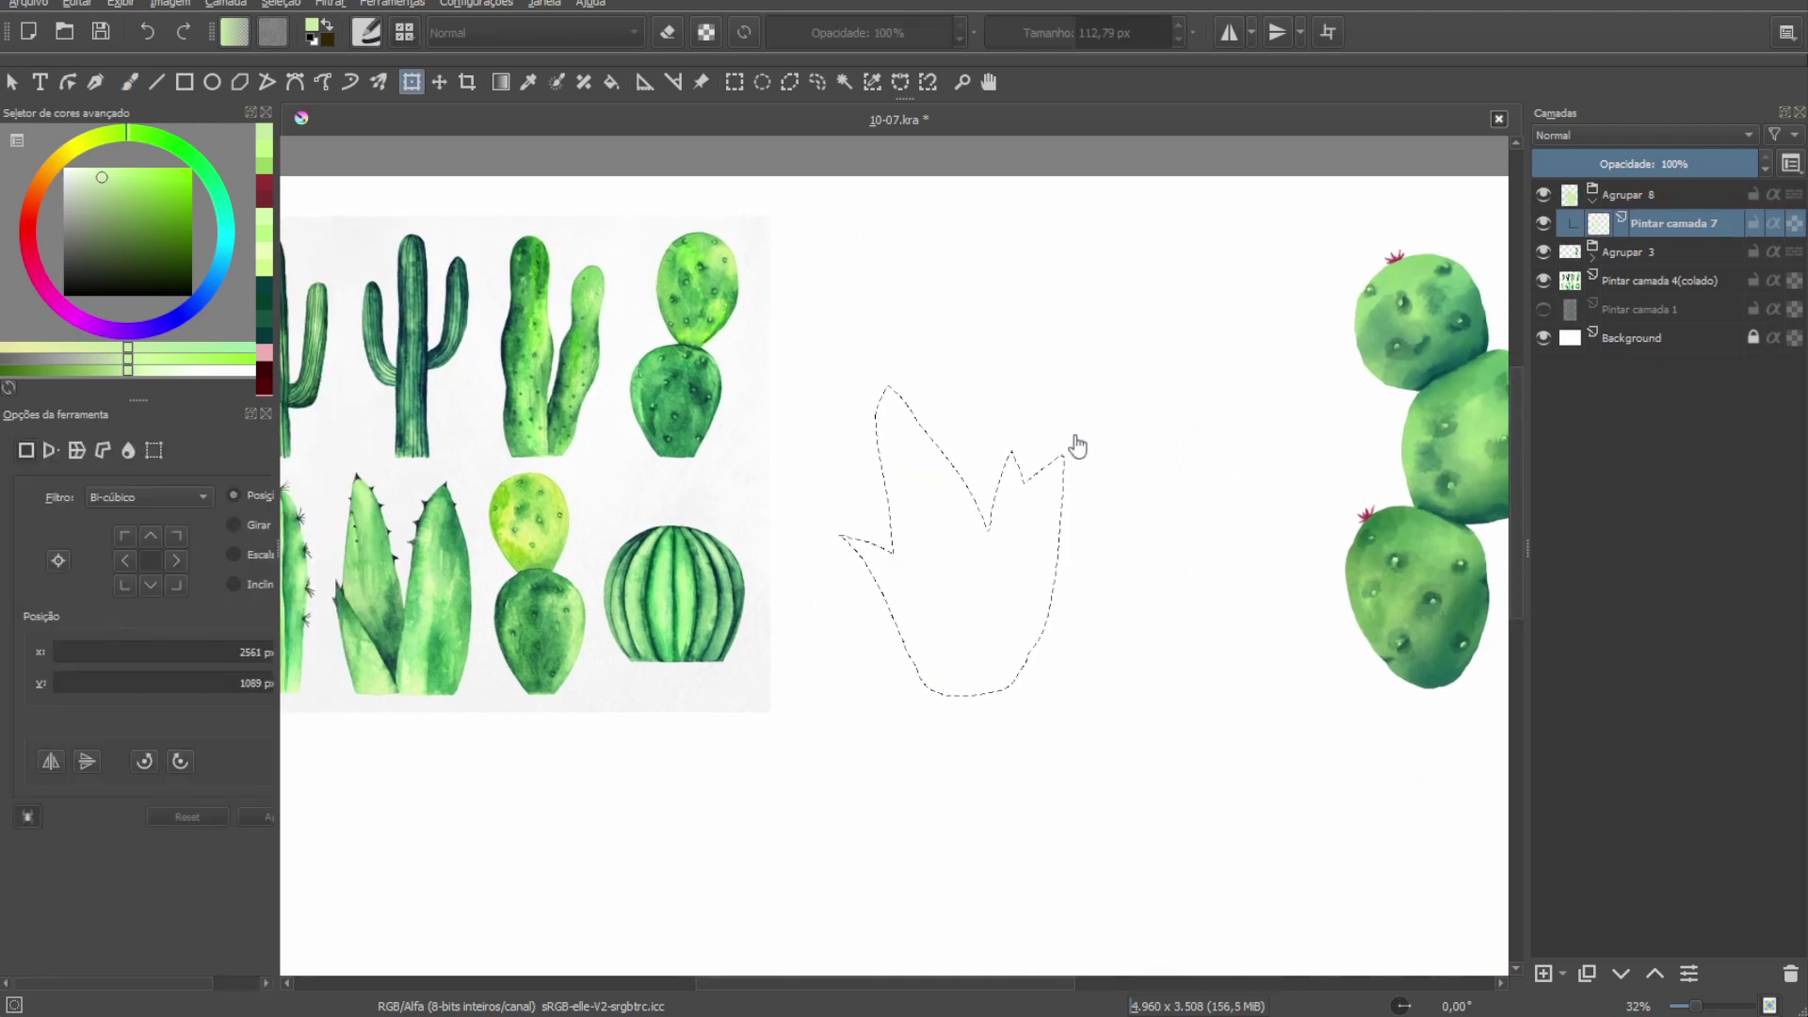
key("ctrl+r")
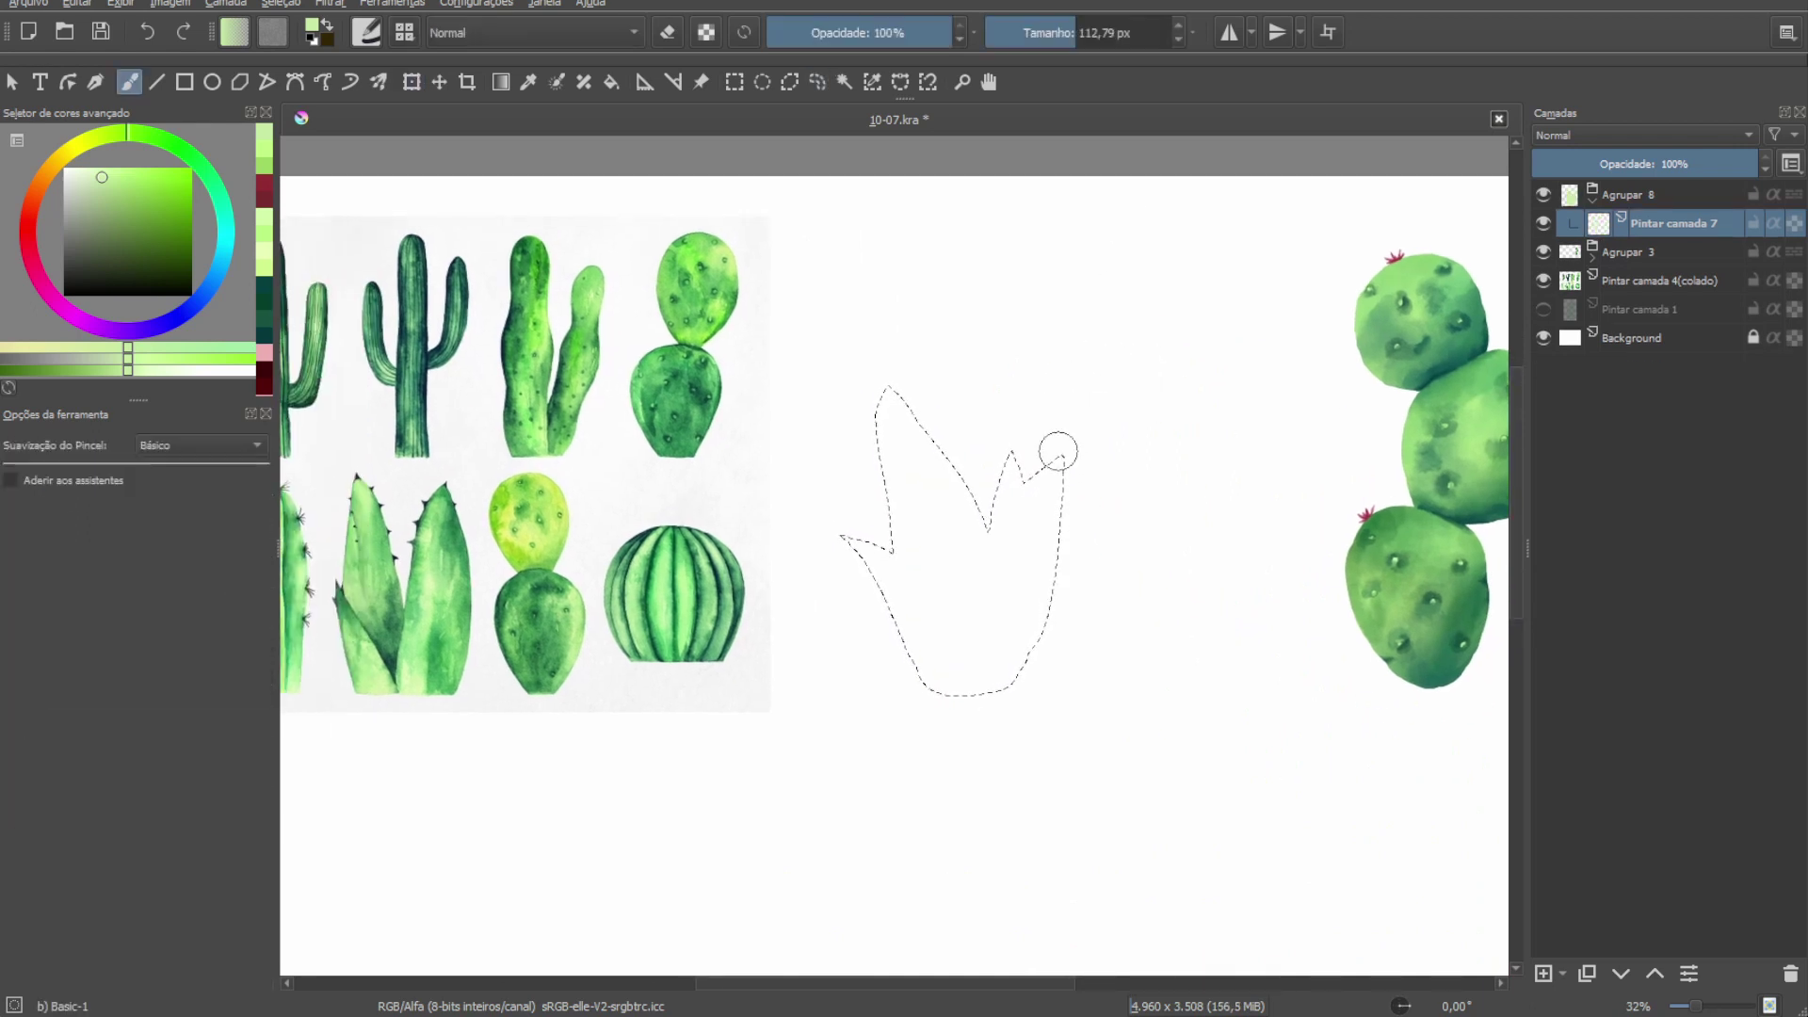
left_click_drag(865, 265, 890, 492)
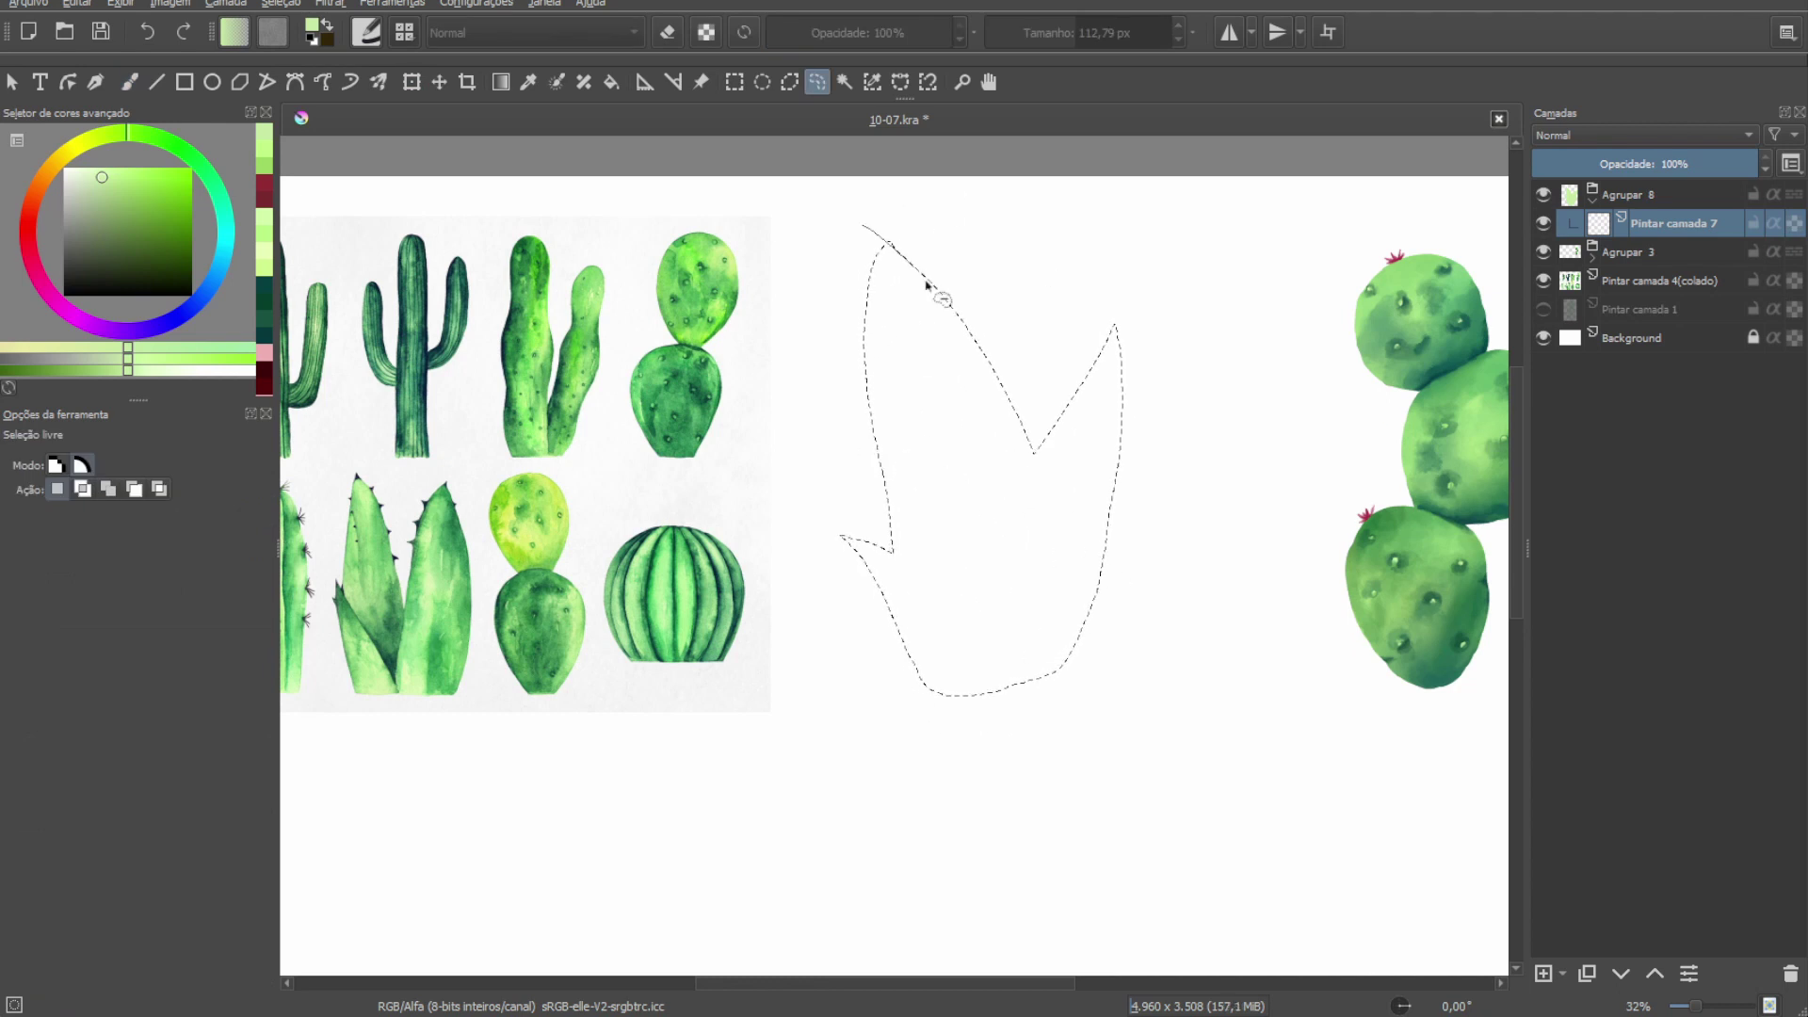
scroll(1004, 462, "up", 1)
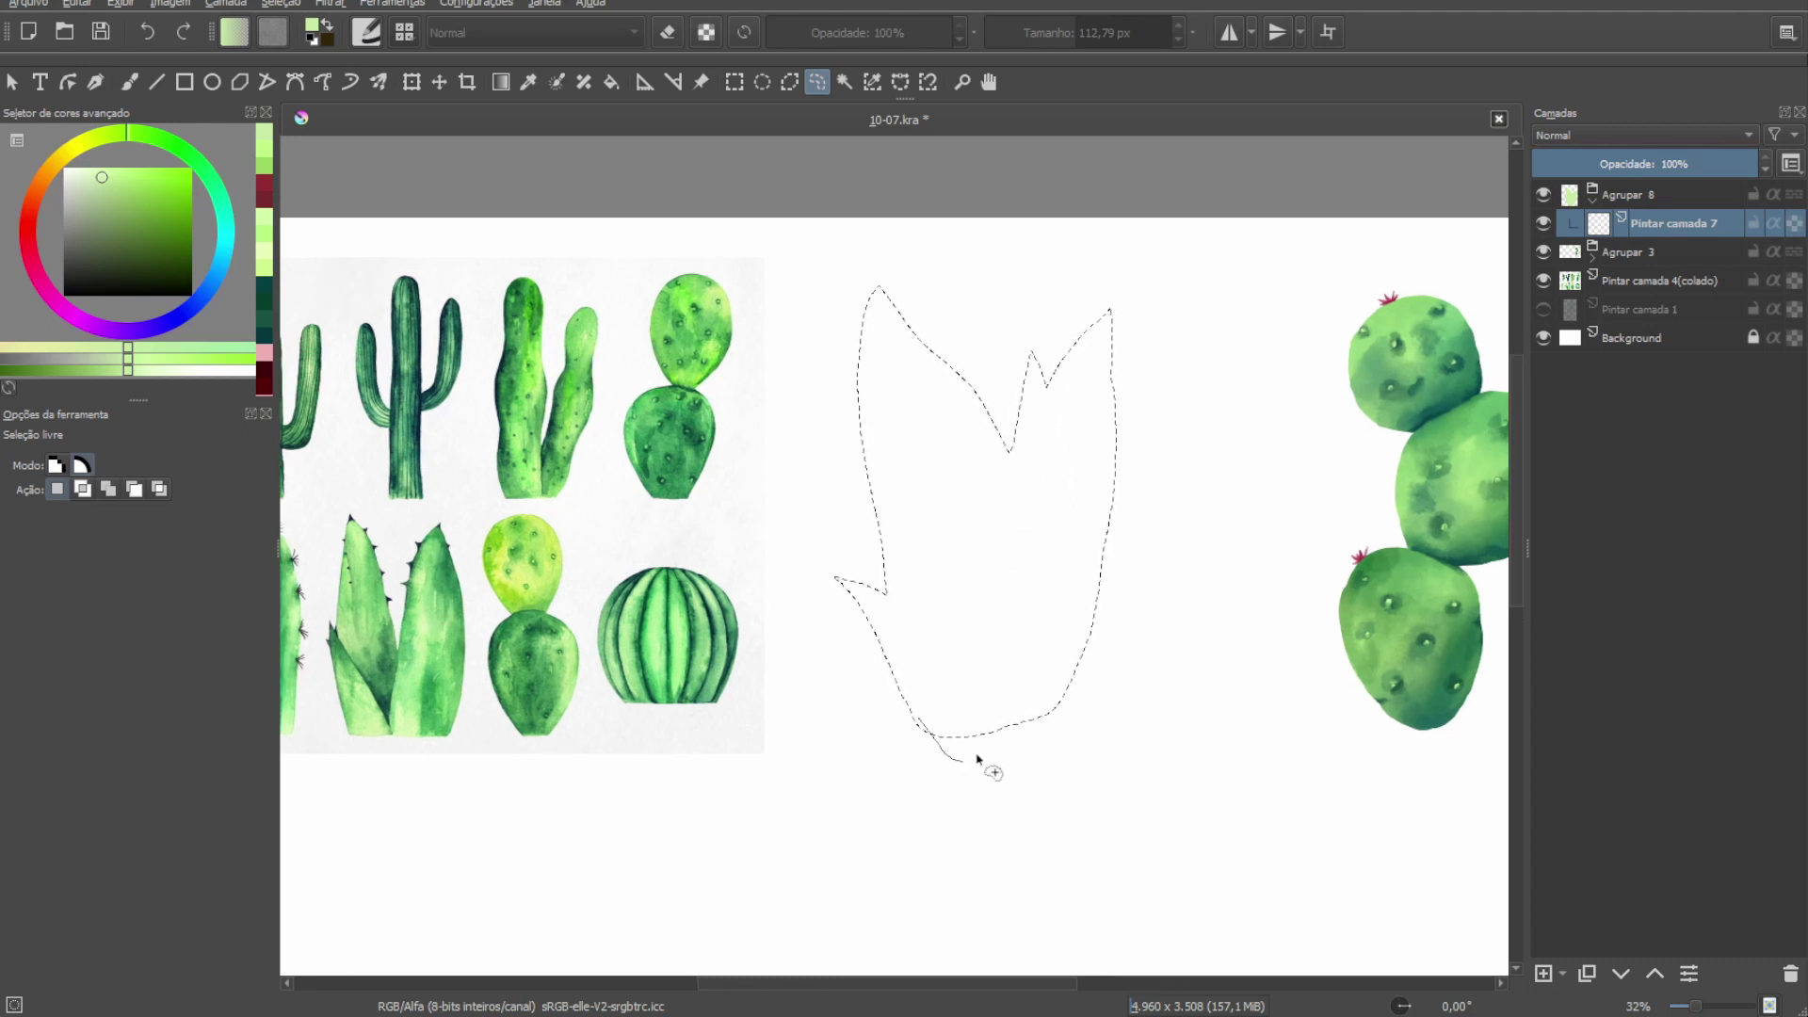
left_click_drag(977, 755, 918, 708)
key("b")
key("shift+BackSpace")
key("ctrl+shift+a")
key("Insert")
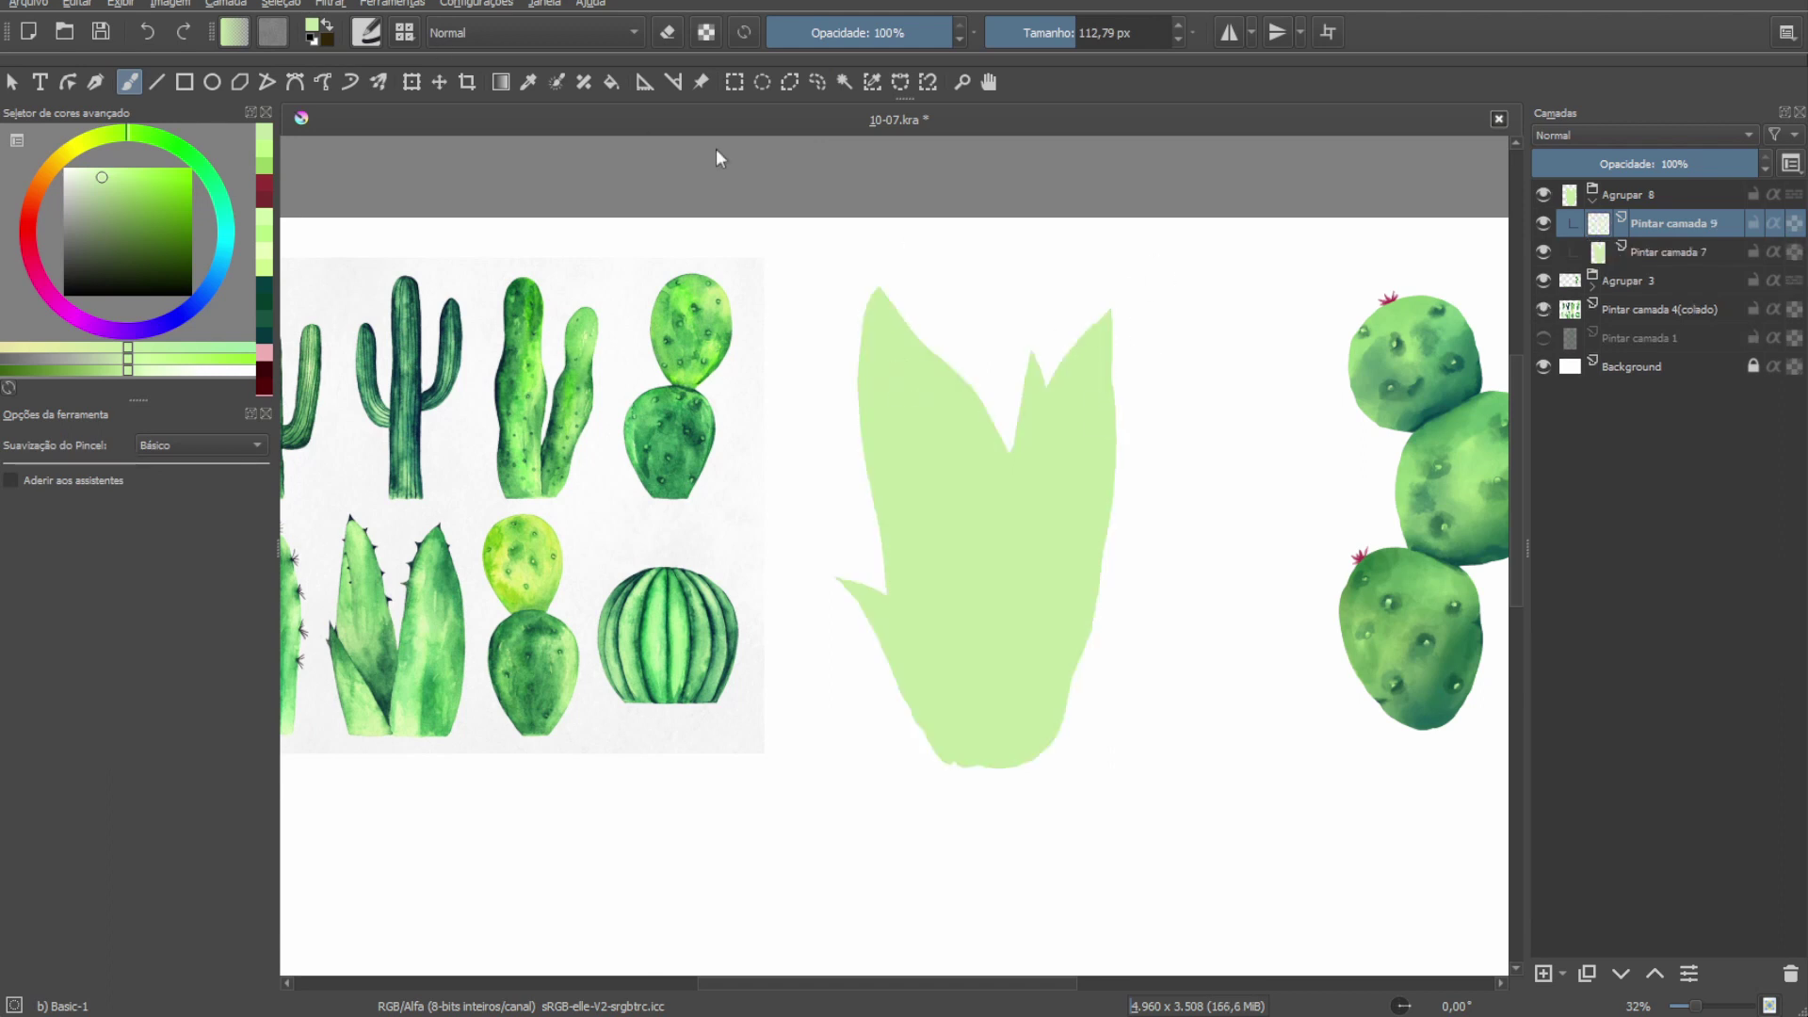
Try medium and darker green strokes on the agave and undo them.
left_click(149, 220)
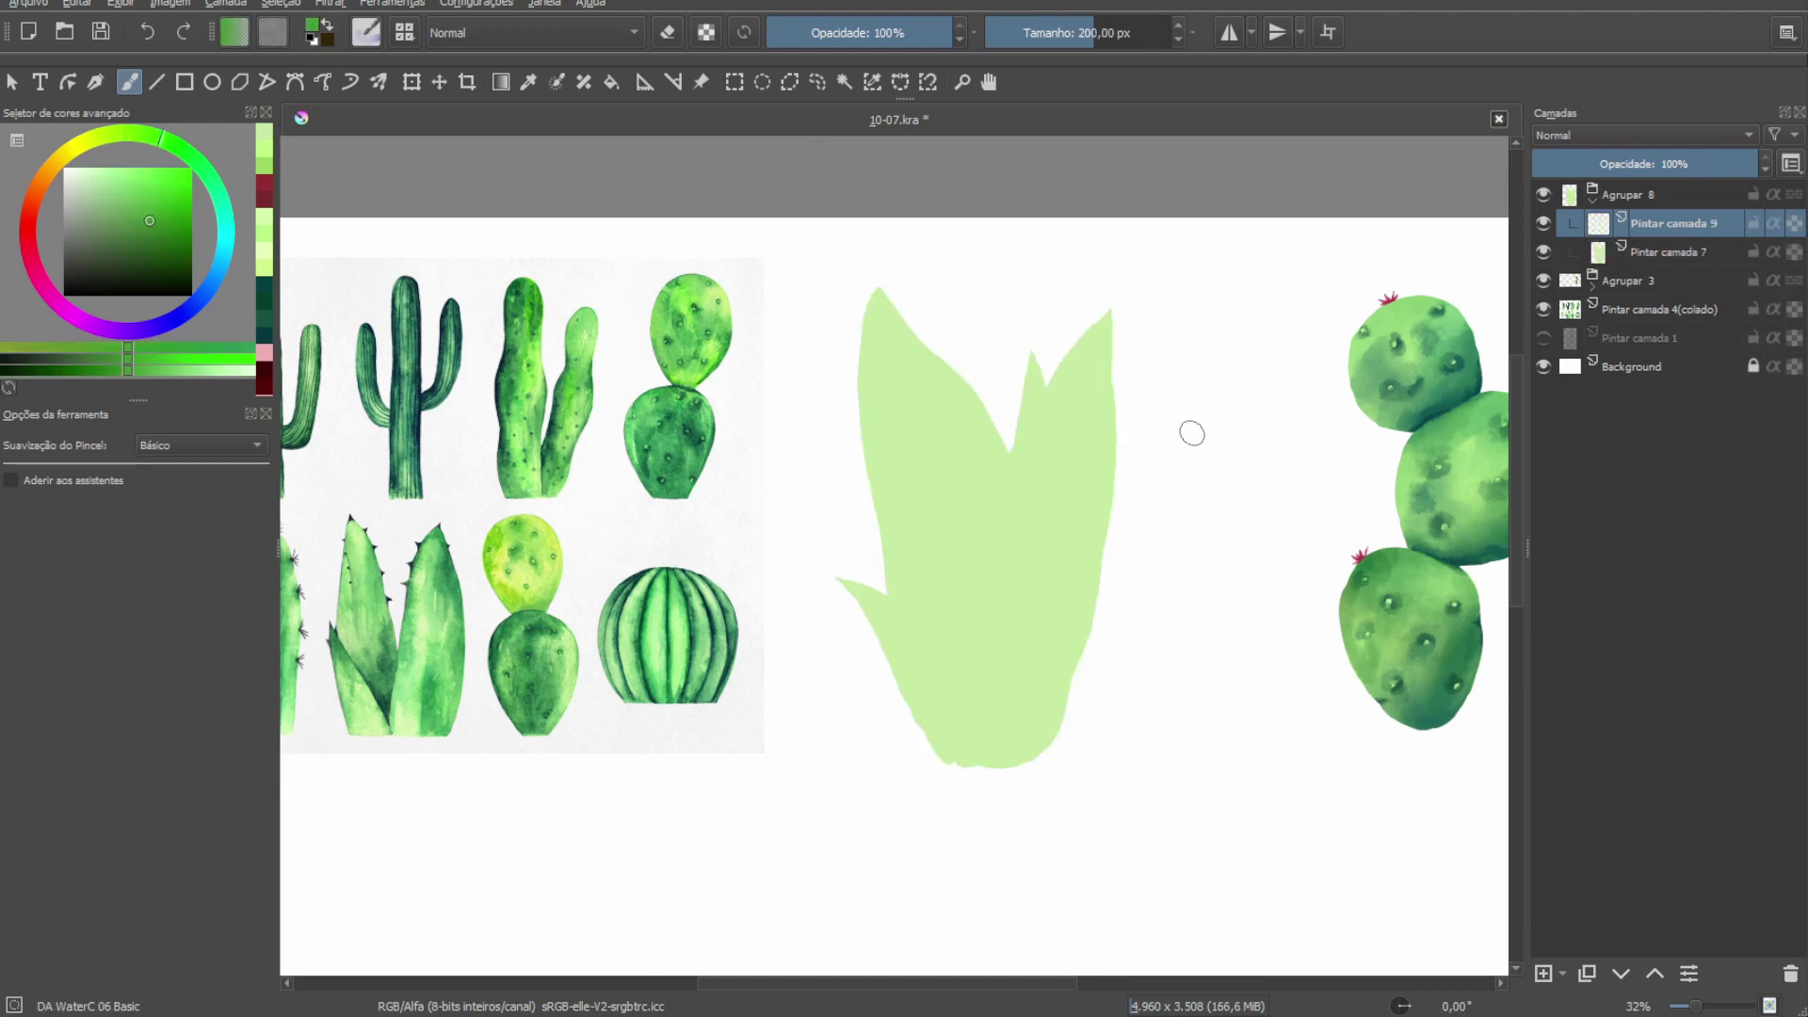
left_click_drag(1048, 590, 1091, 457)
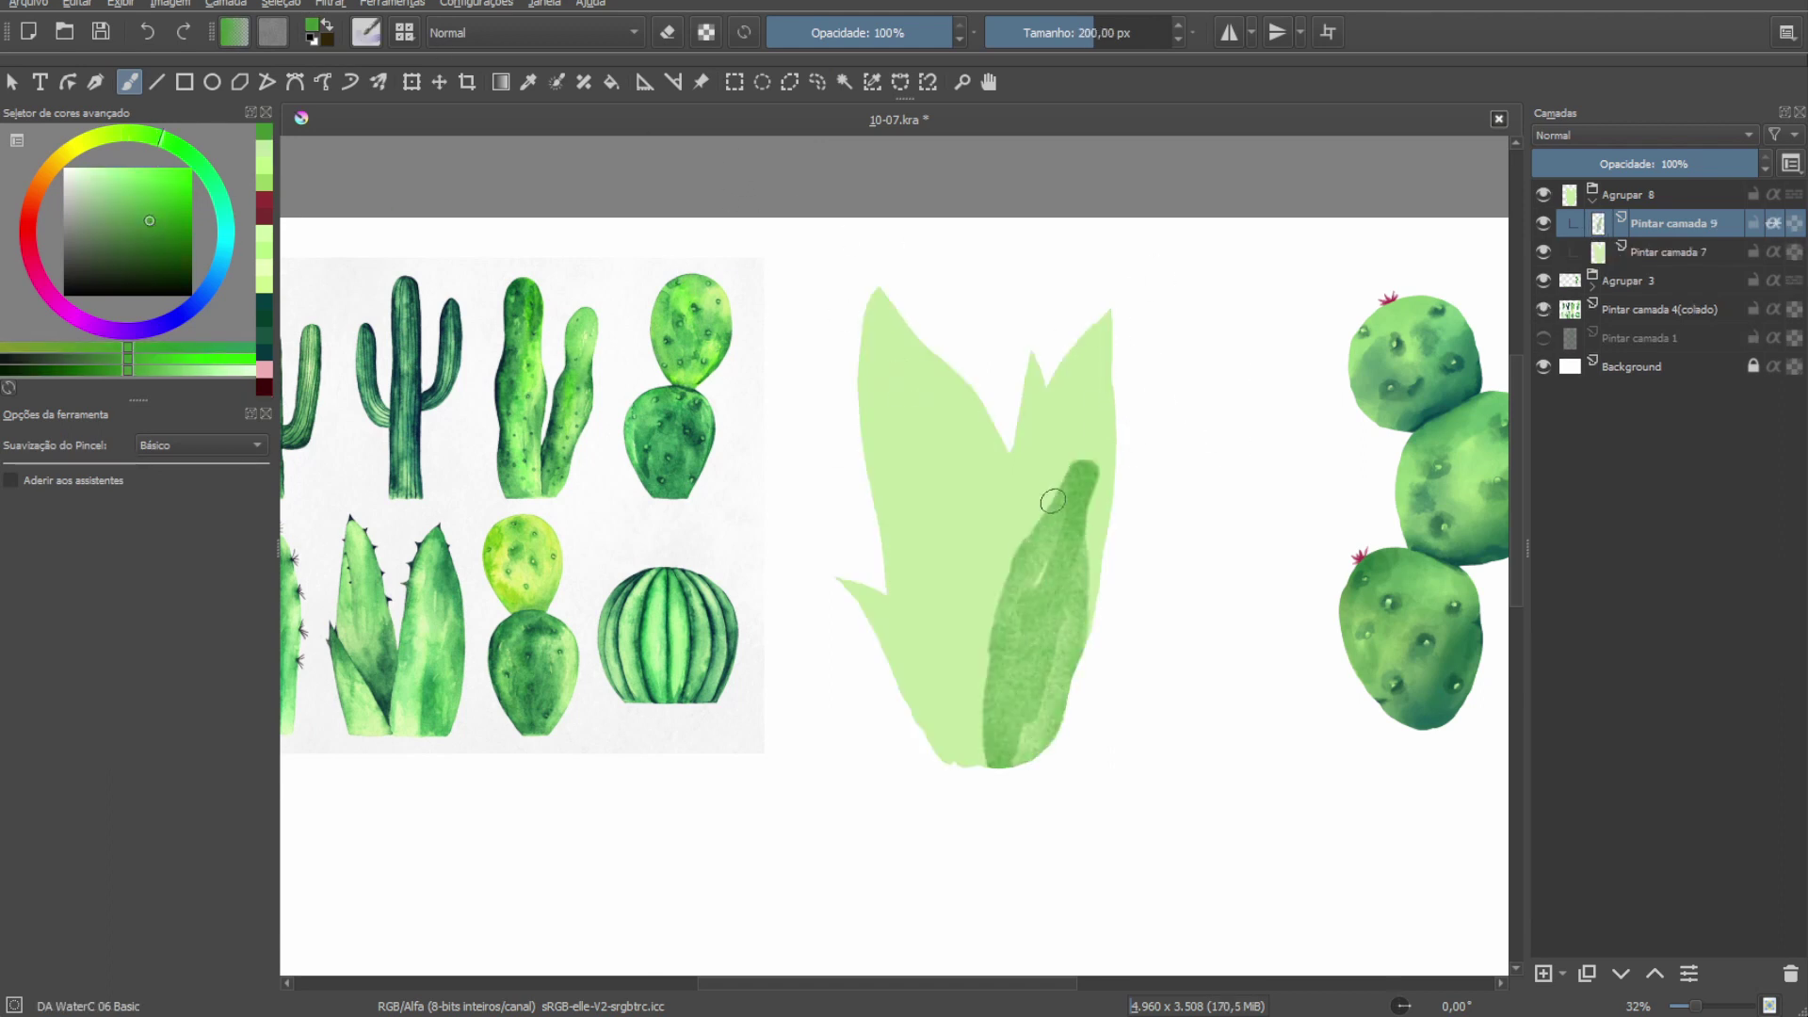
key("ctrl+z")
left_click_drag(1044, 654, 1025, 744)
left_click(147, 233)
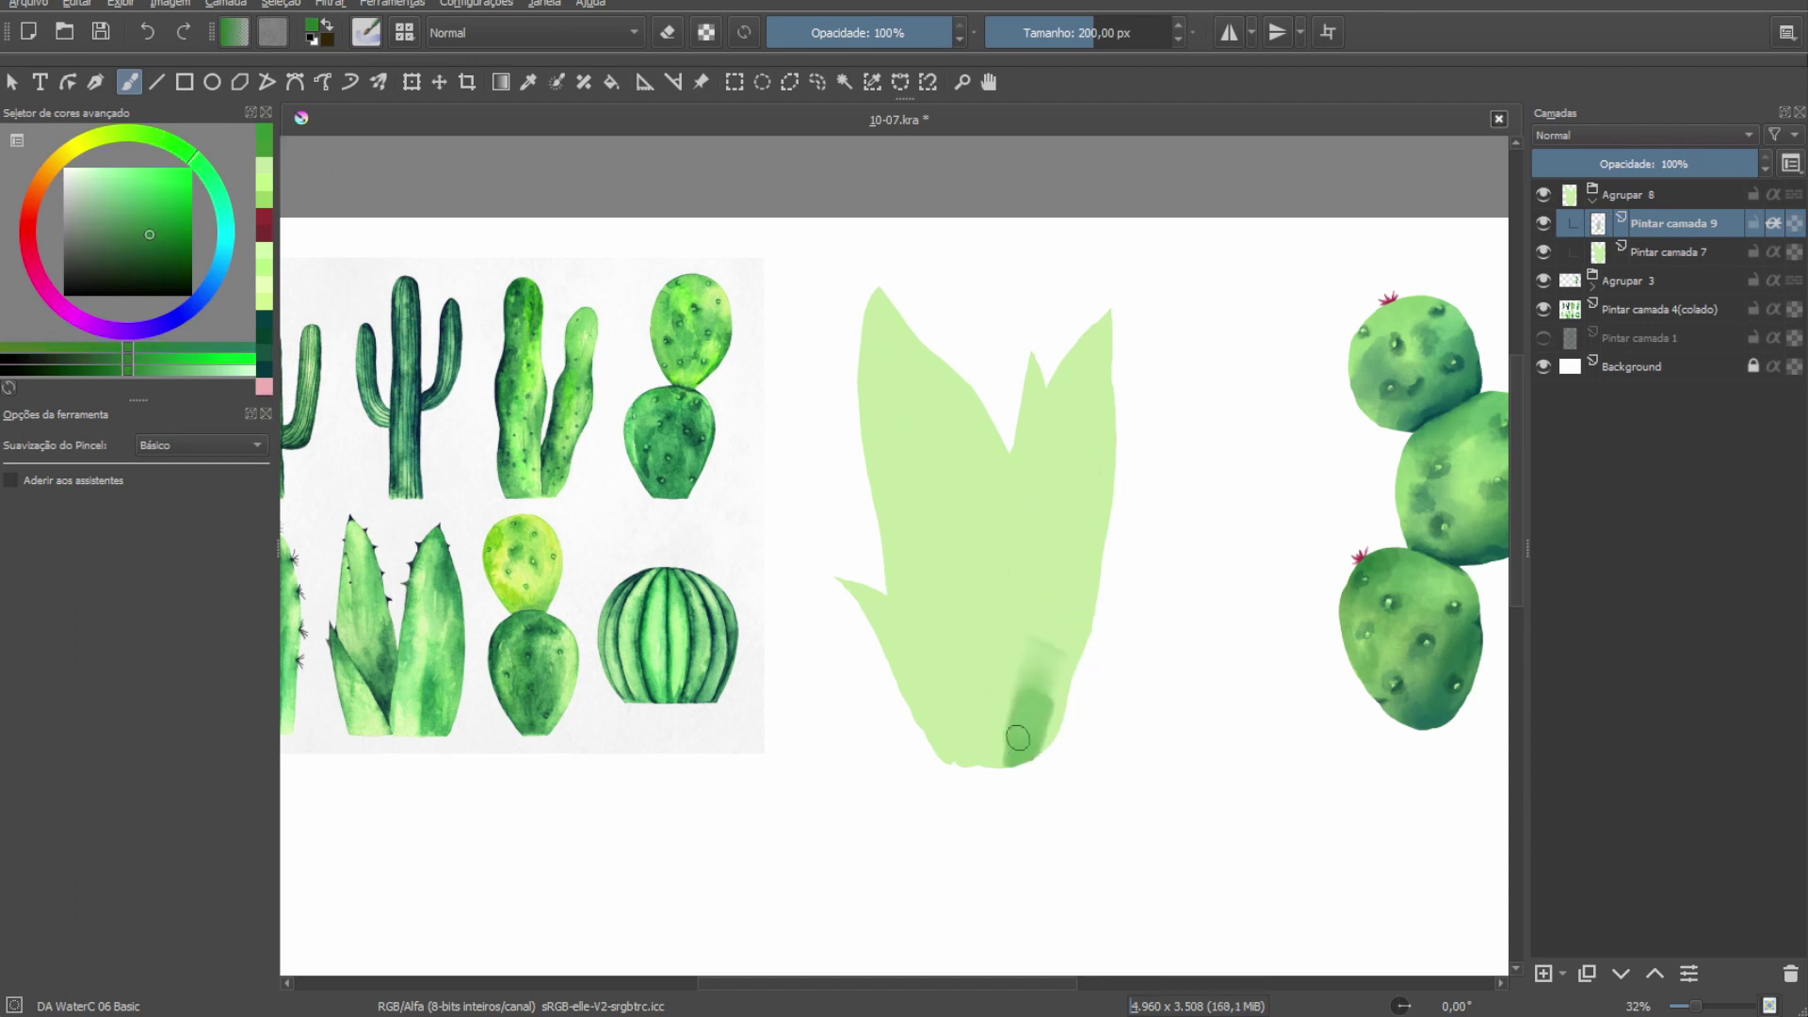
key("ctrl+z")
Paint darker green leaf strokes, blend them with Blender edges, then delete the shading.
left_click(138, 243)
left_click_drag(1031, 546, 980, 744)
left_click_drag(1092, 527, 1003, 744)
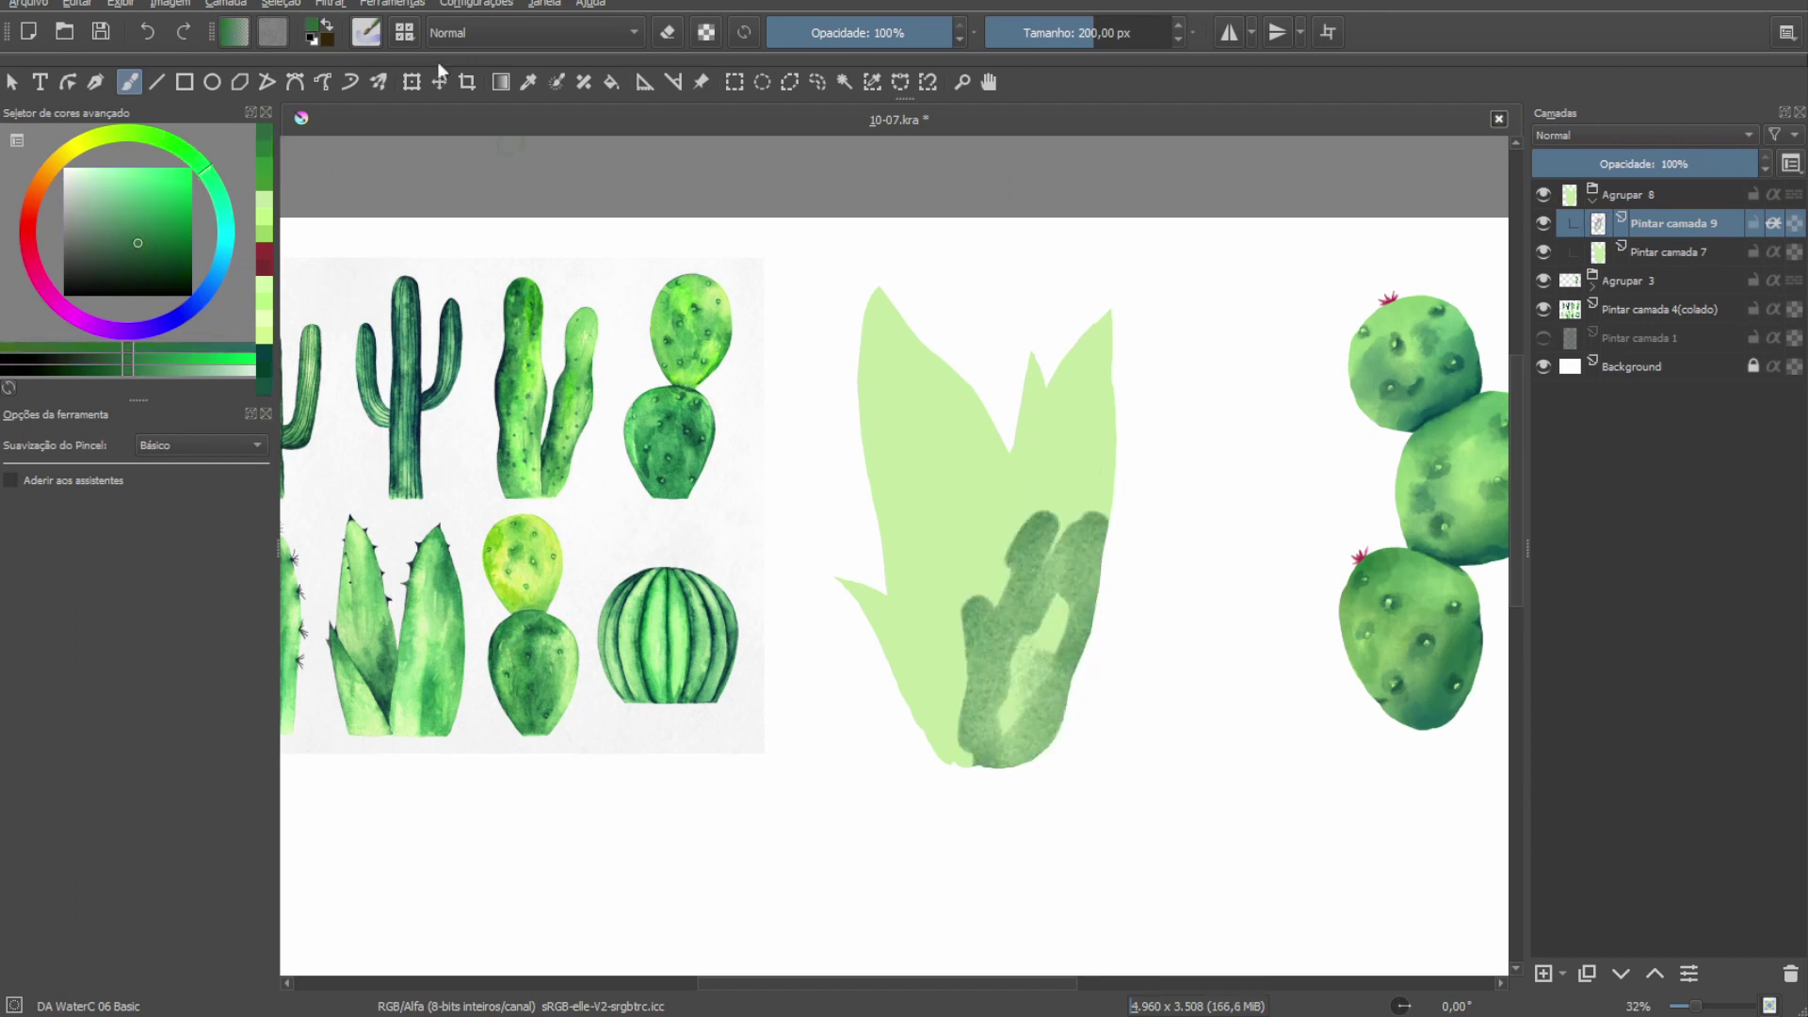
key("slash")
mouse_move(1003, 558)
left_mouse_down()
mouse_move(1009, 646)
mouse_move(1098, 336)
left_mouse_up()
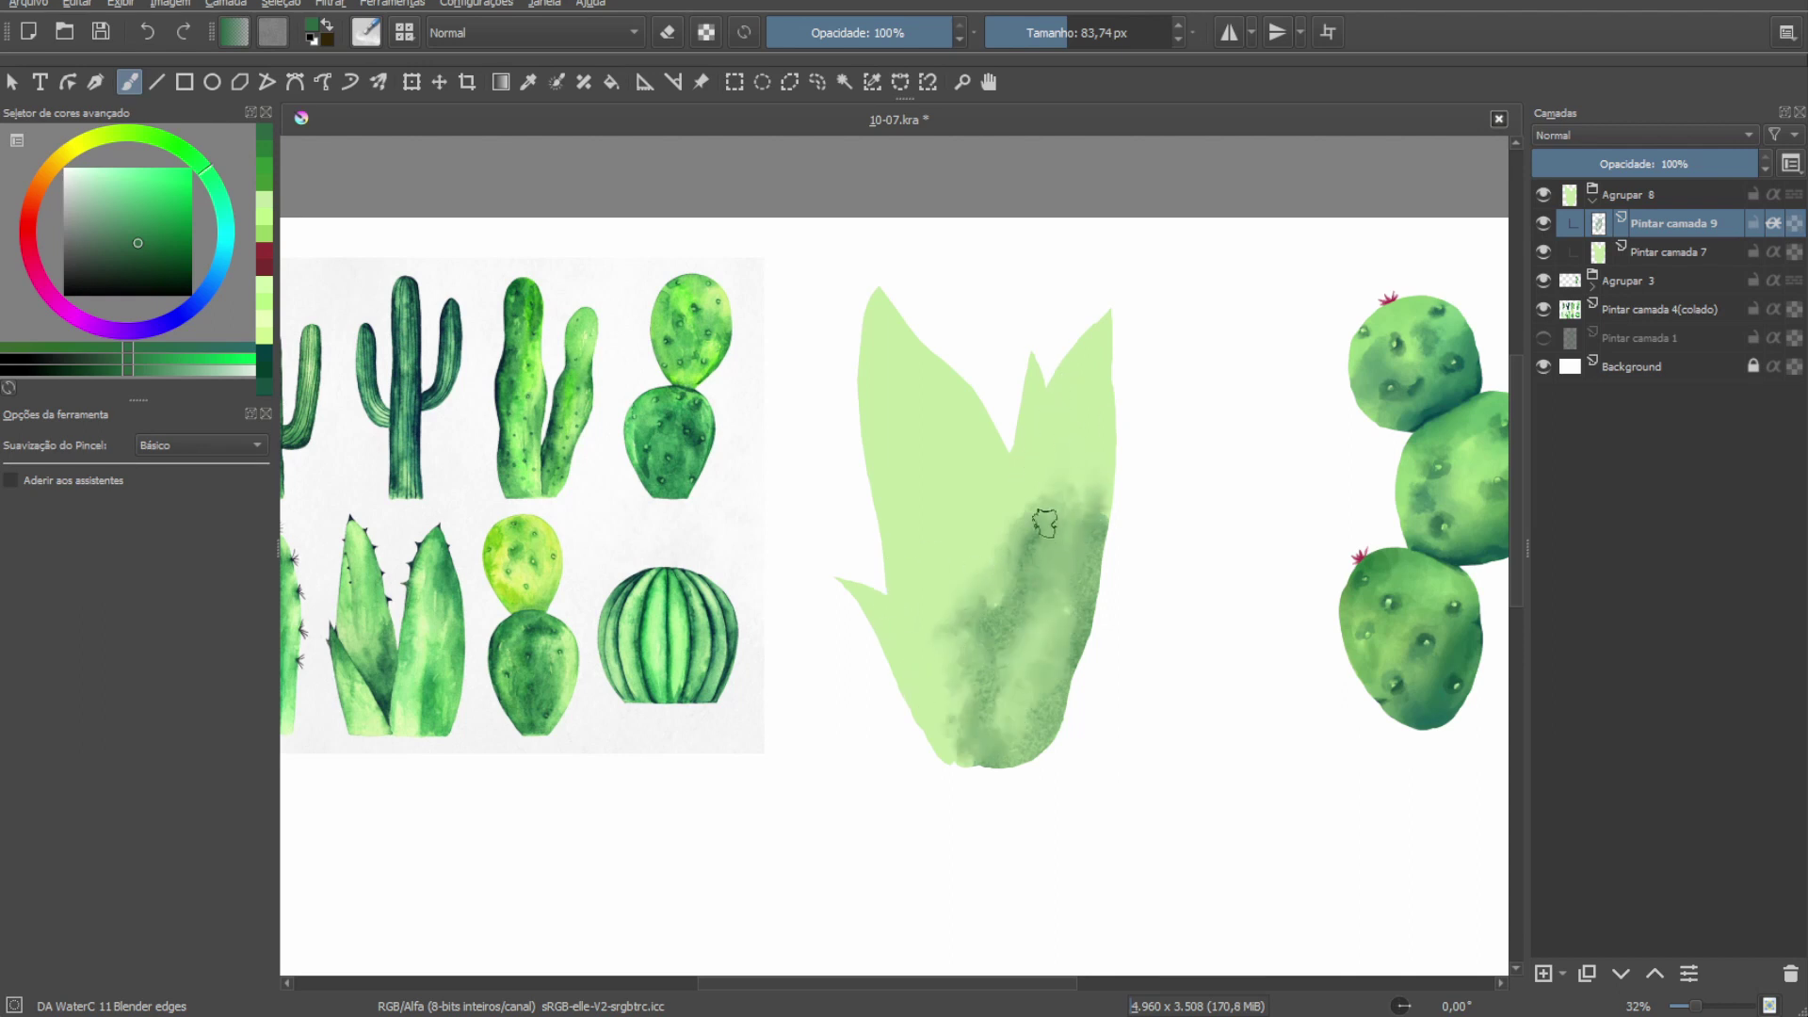
key("Delete")
Paint darker green down the right leaf with the Pigment Diffusion watercolour brush.
key("slash")
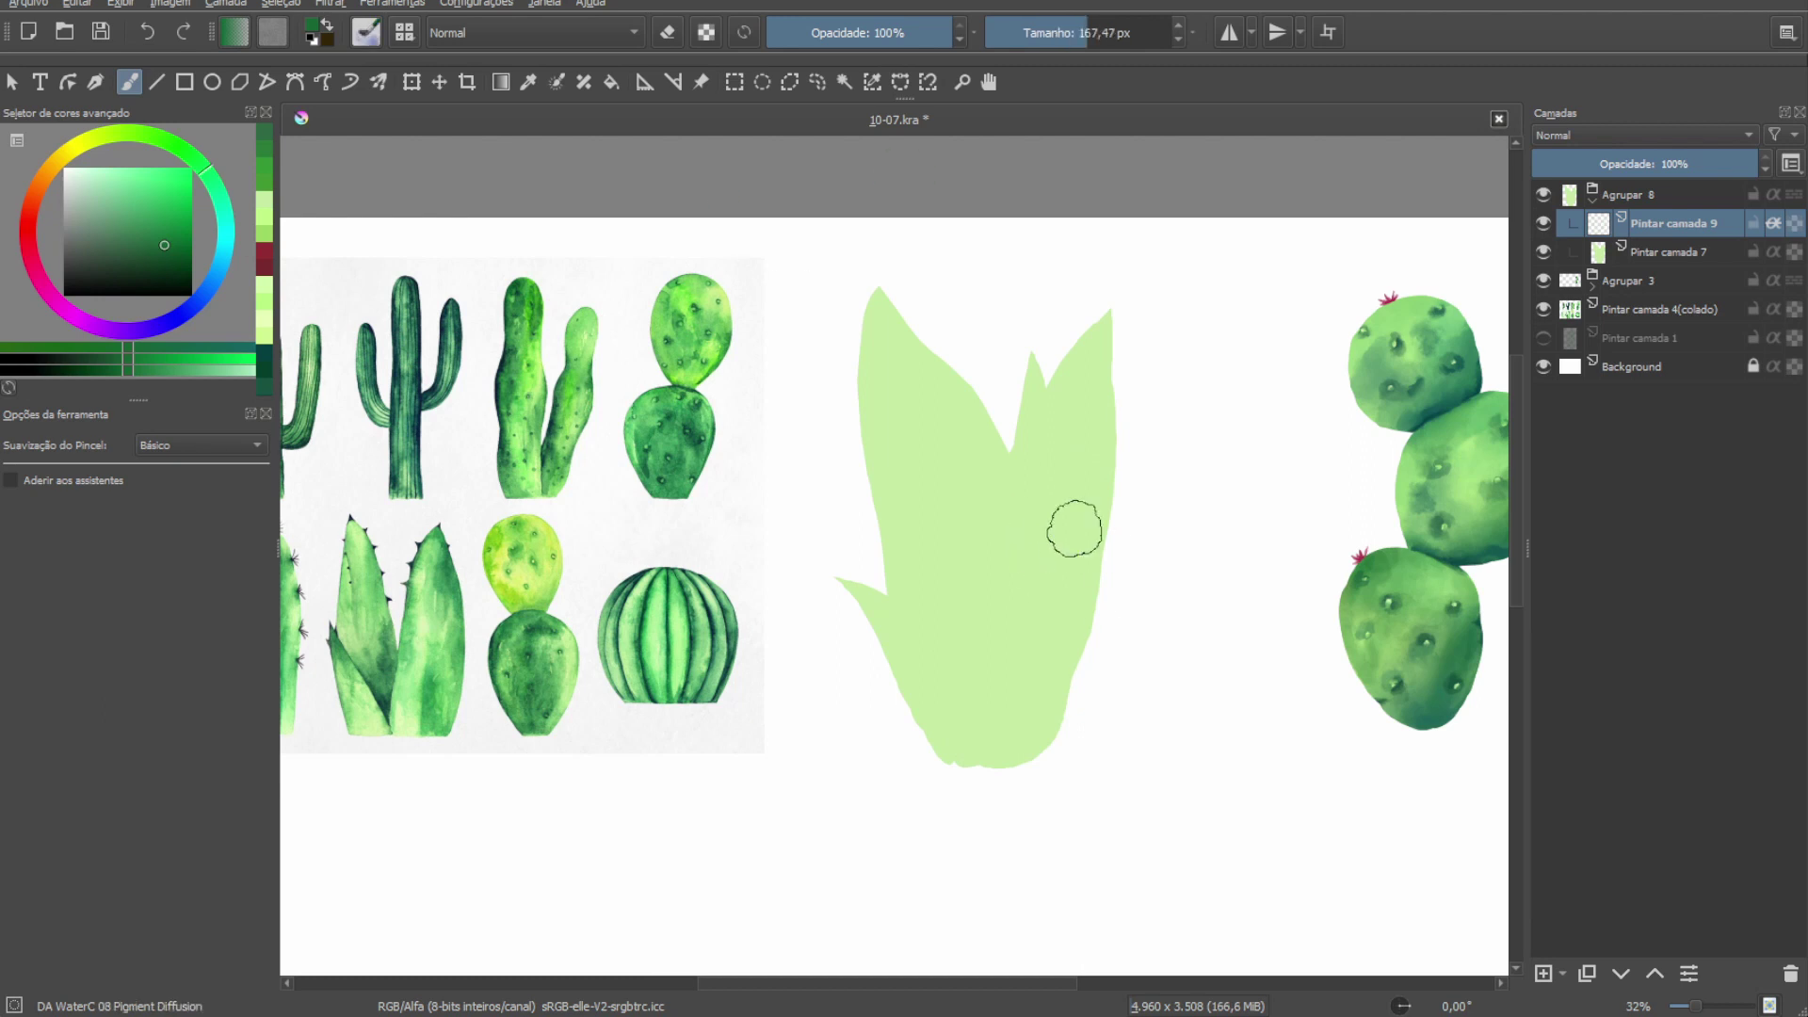
mouse_move(1022, 744)
left_mouse_down()
mouse_move(1066, 554)
mouse_move(1009, 462)
mouse_move(1076, 380)
left_mouse_up()
key("slash")
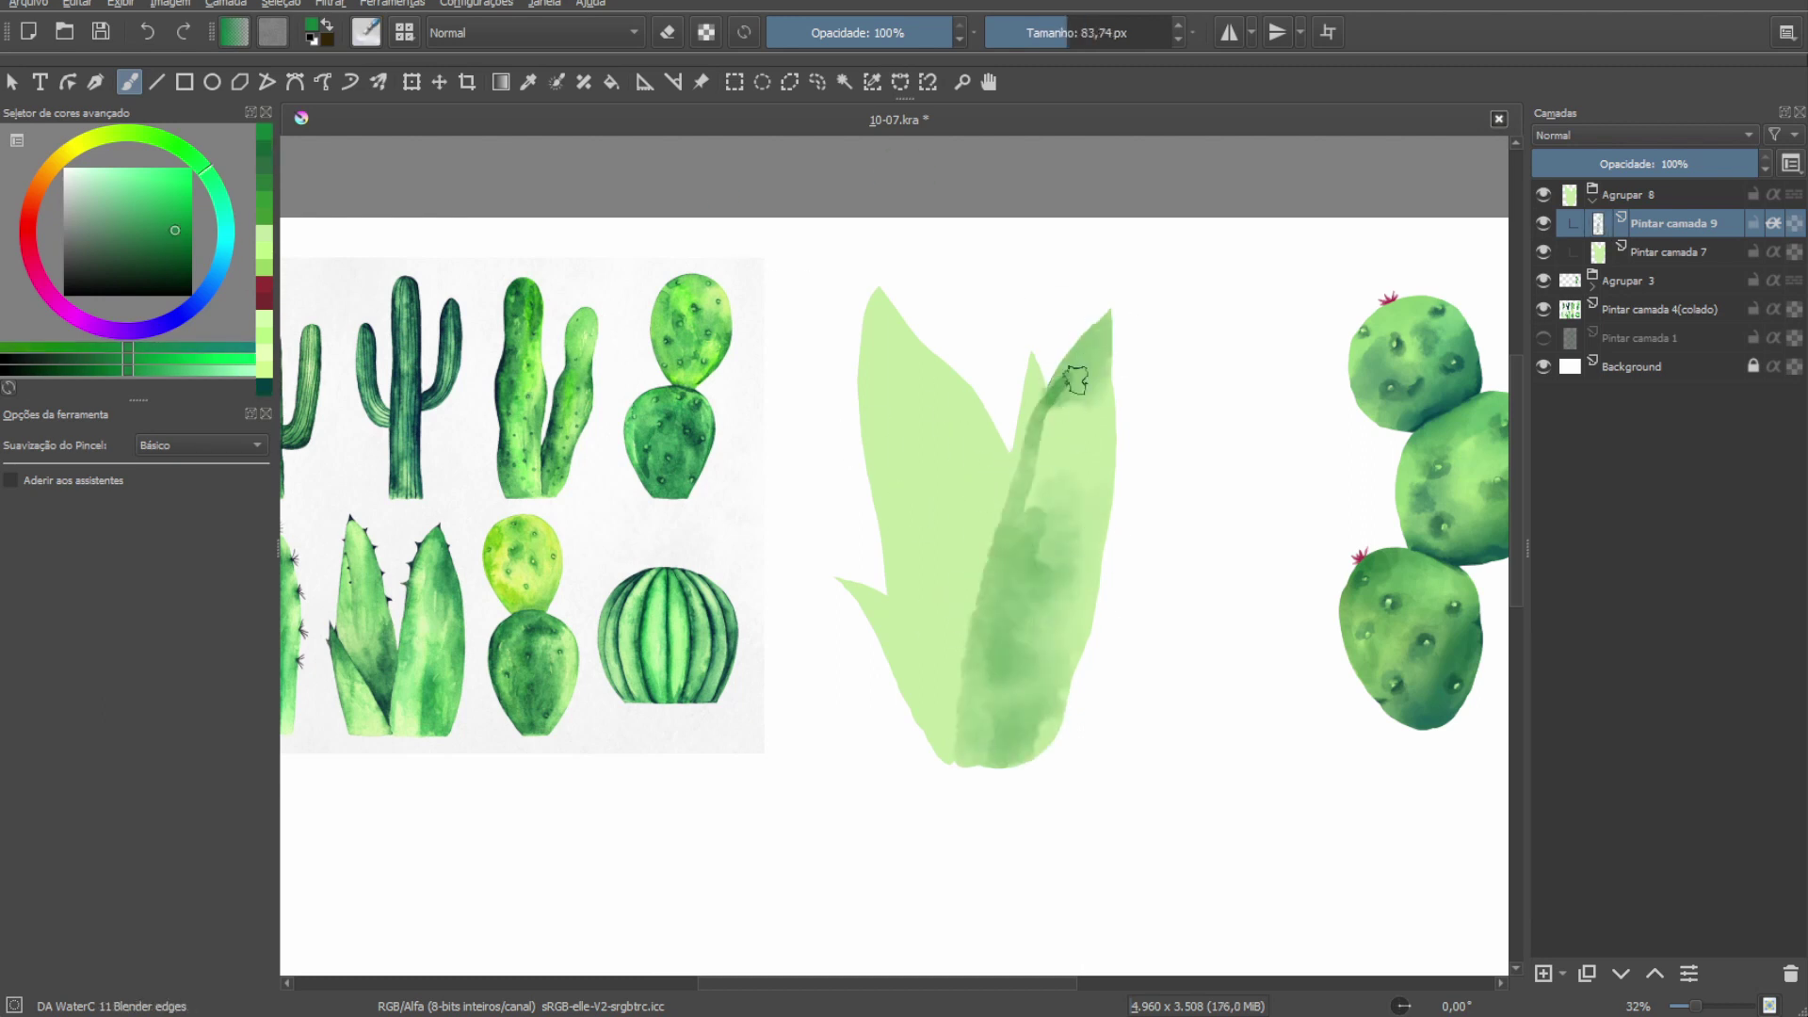
key("slash")
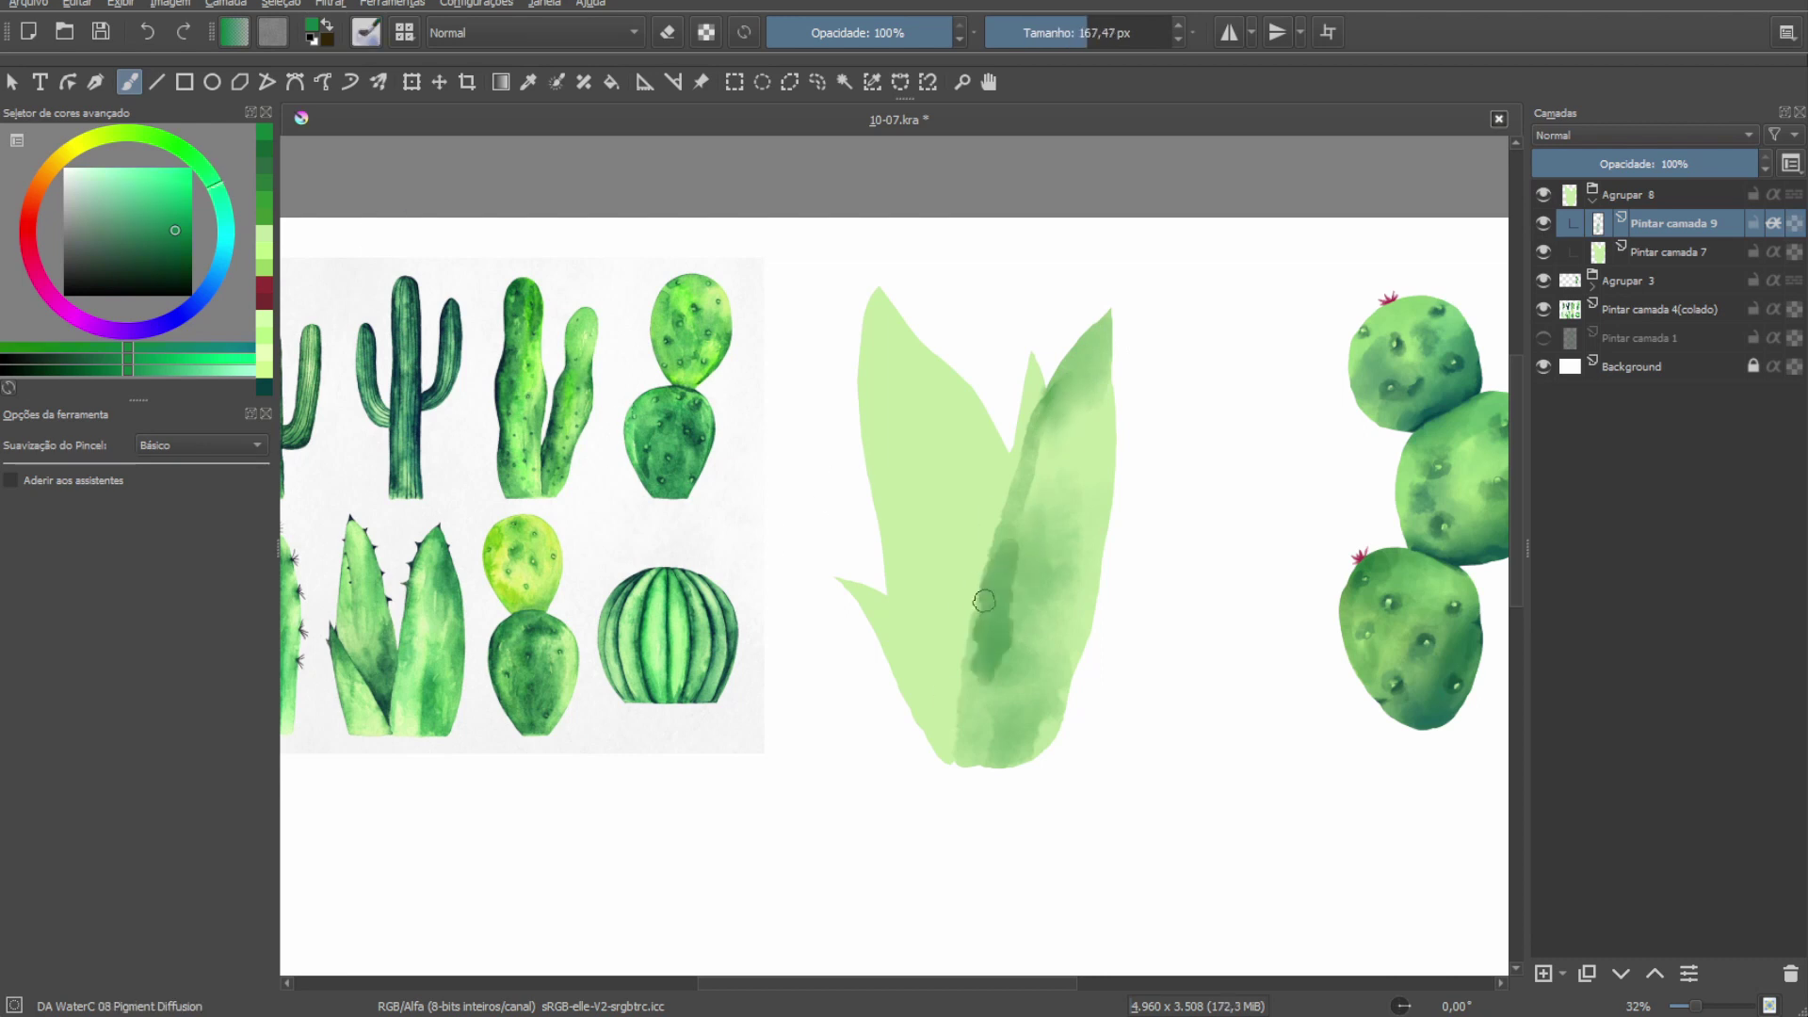
left_click_drag(1071, 501, 1050, 464)
key("slash")
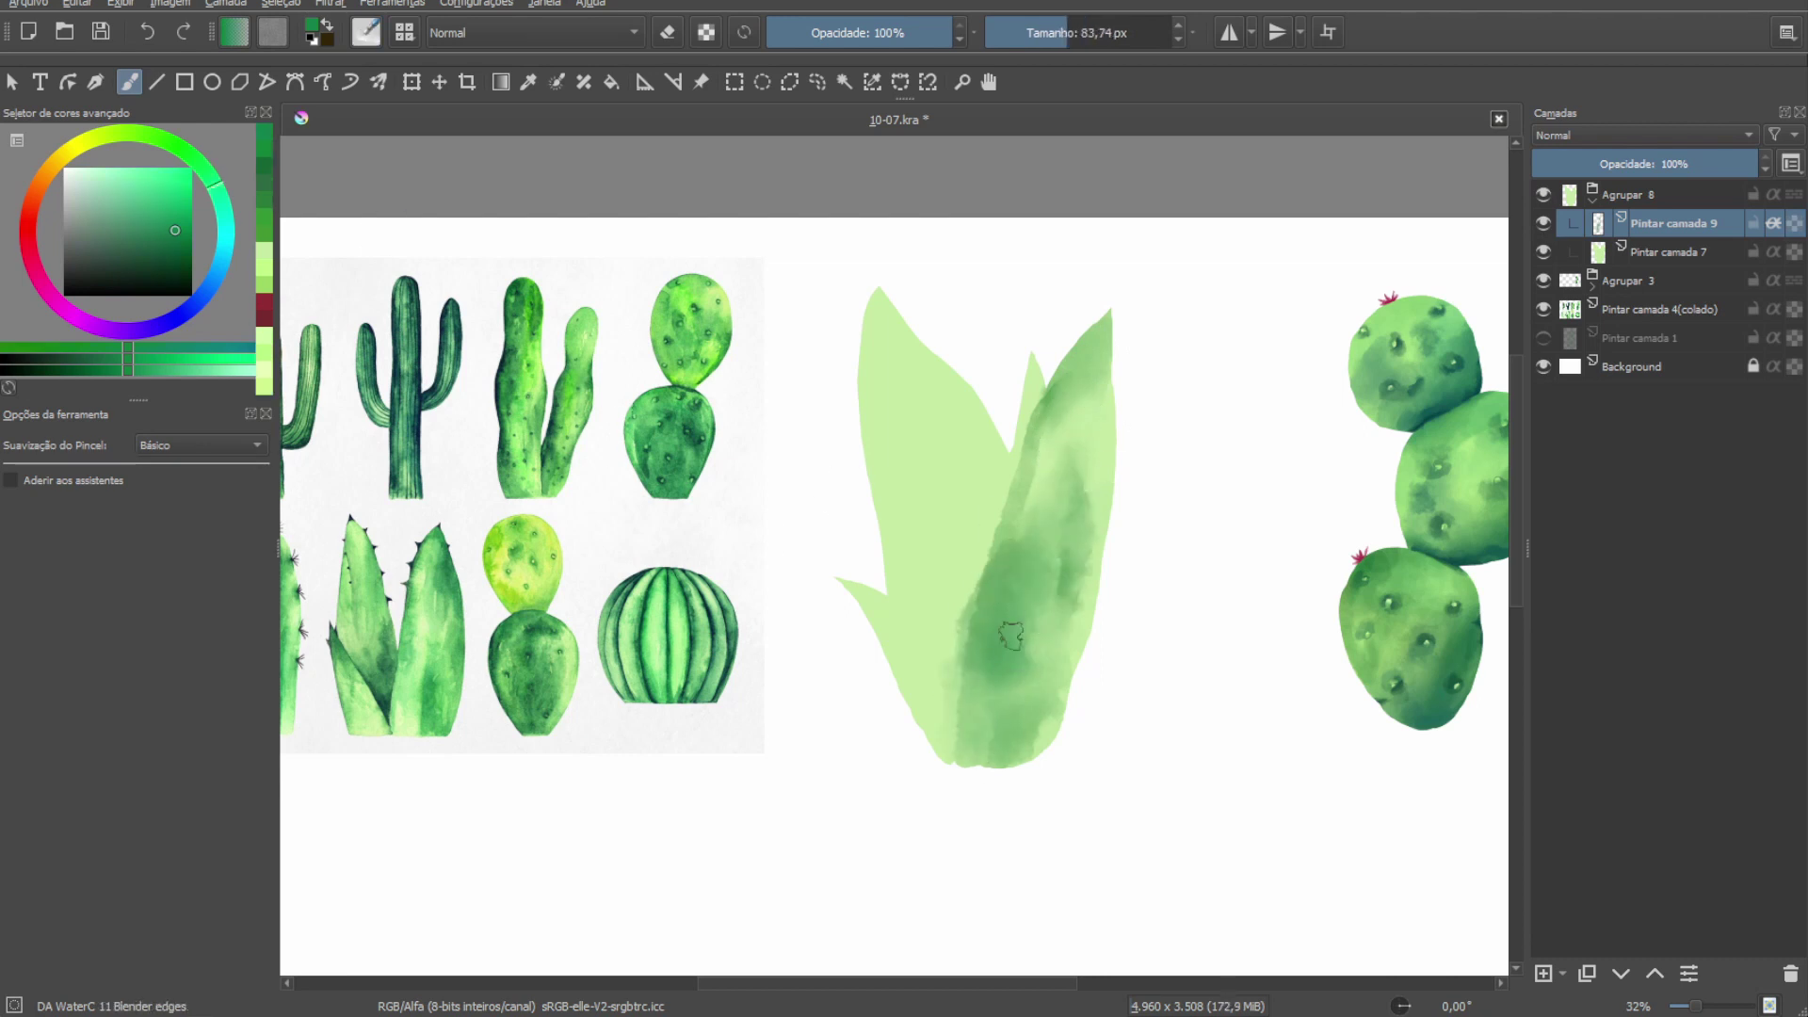
key("slash")
scroll(861, 593, "up", 3)
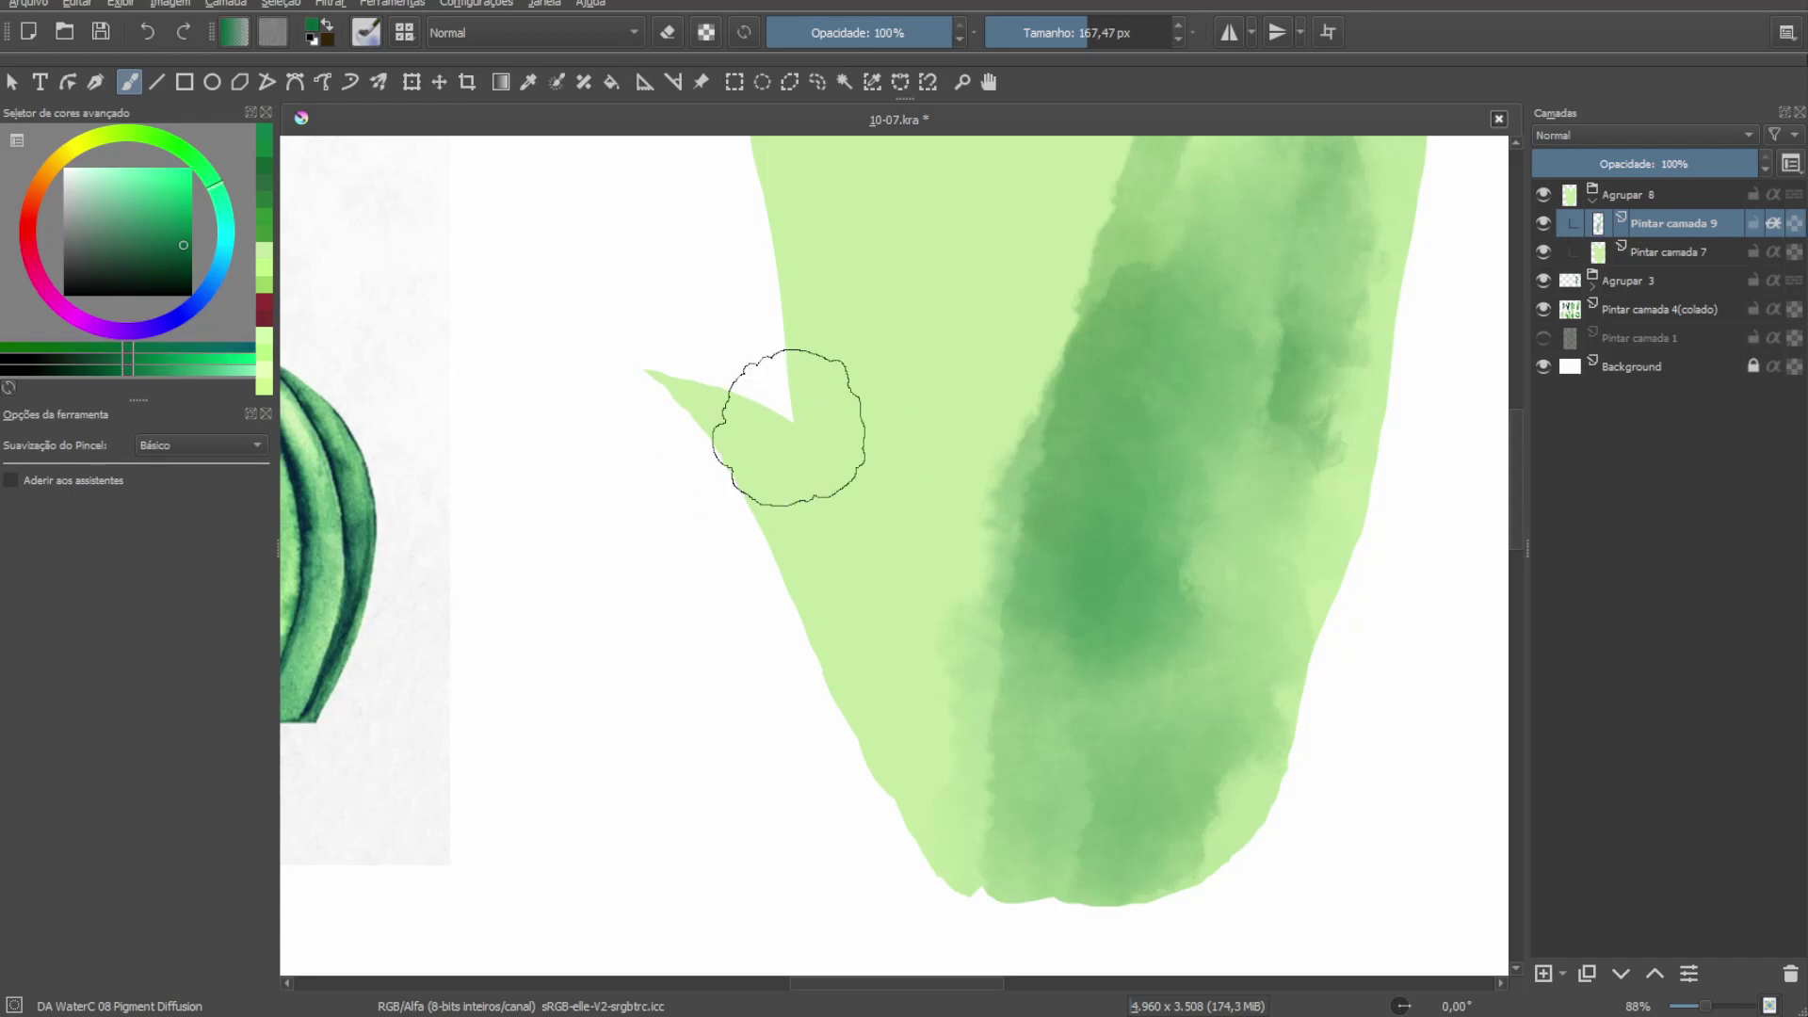
Add green watercolour near the lower-left leaf with Pigment Diffusion.
left_click_drag(807, 465, 948, 759)
key("slash")
scroll(1156, 375, "down", 1)
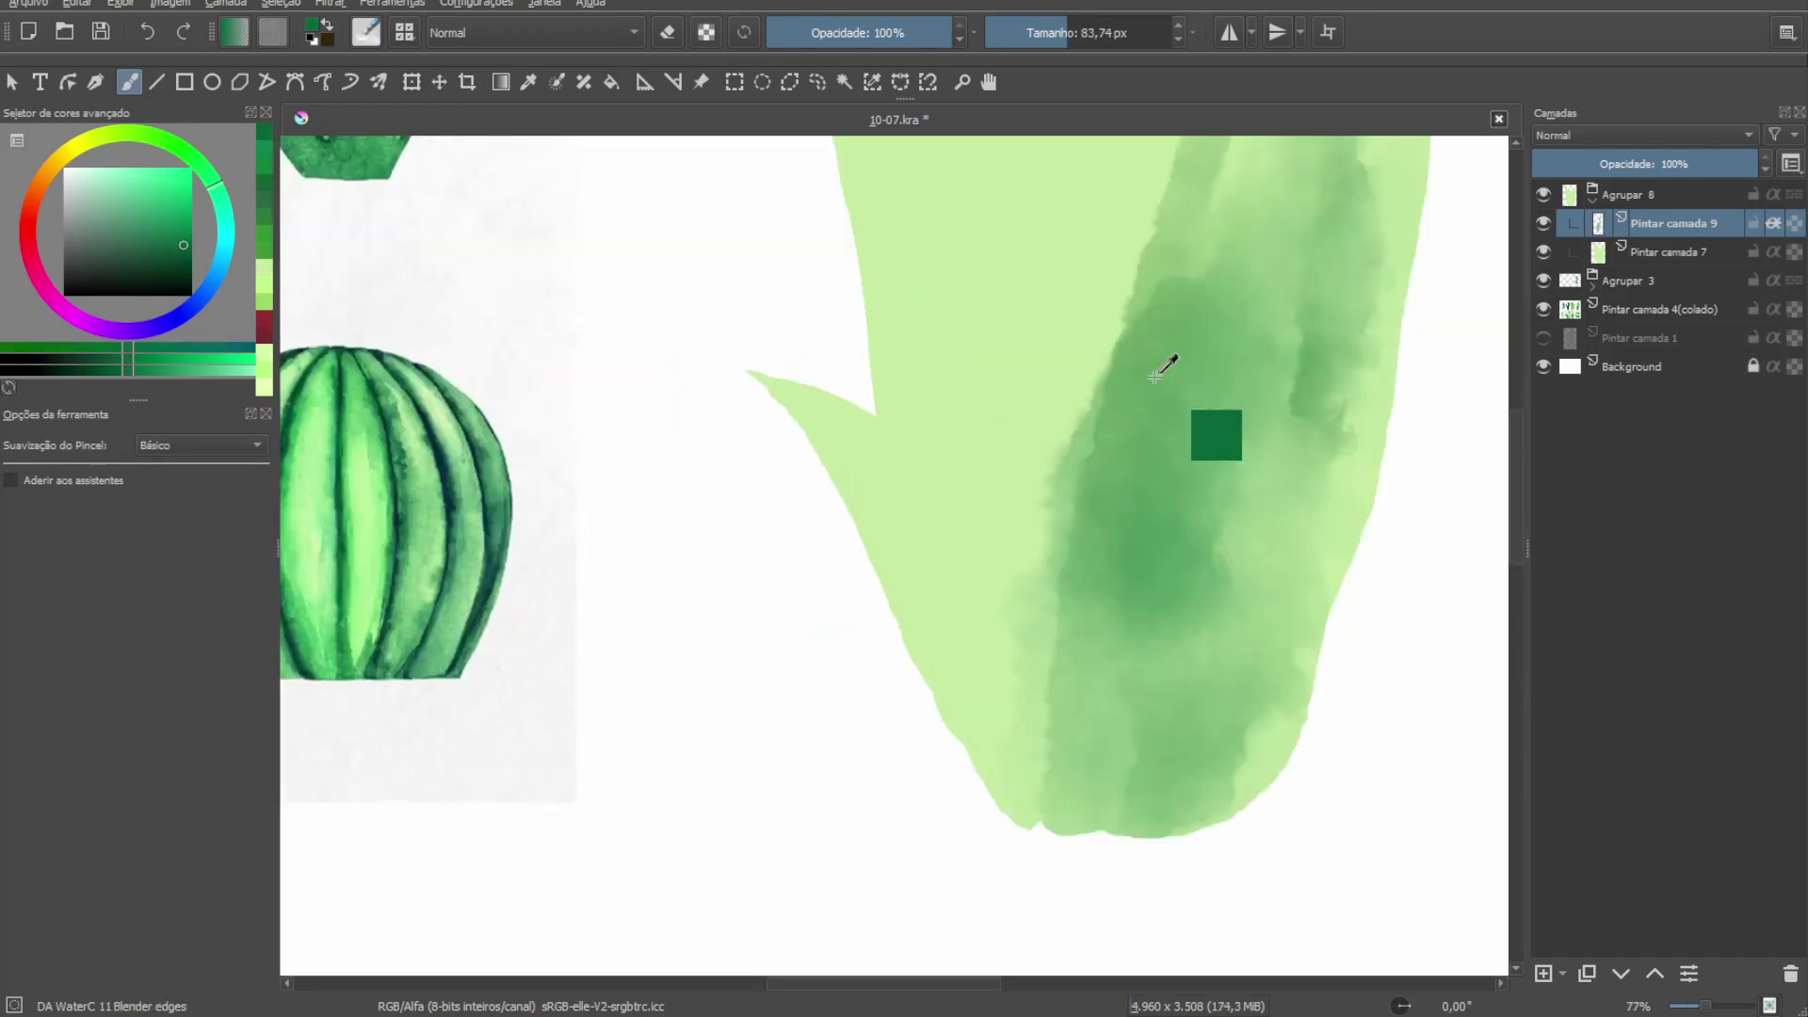
scroll(1157, 375, "down", 3)
scroll(937, 546, "up", 1)
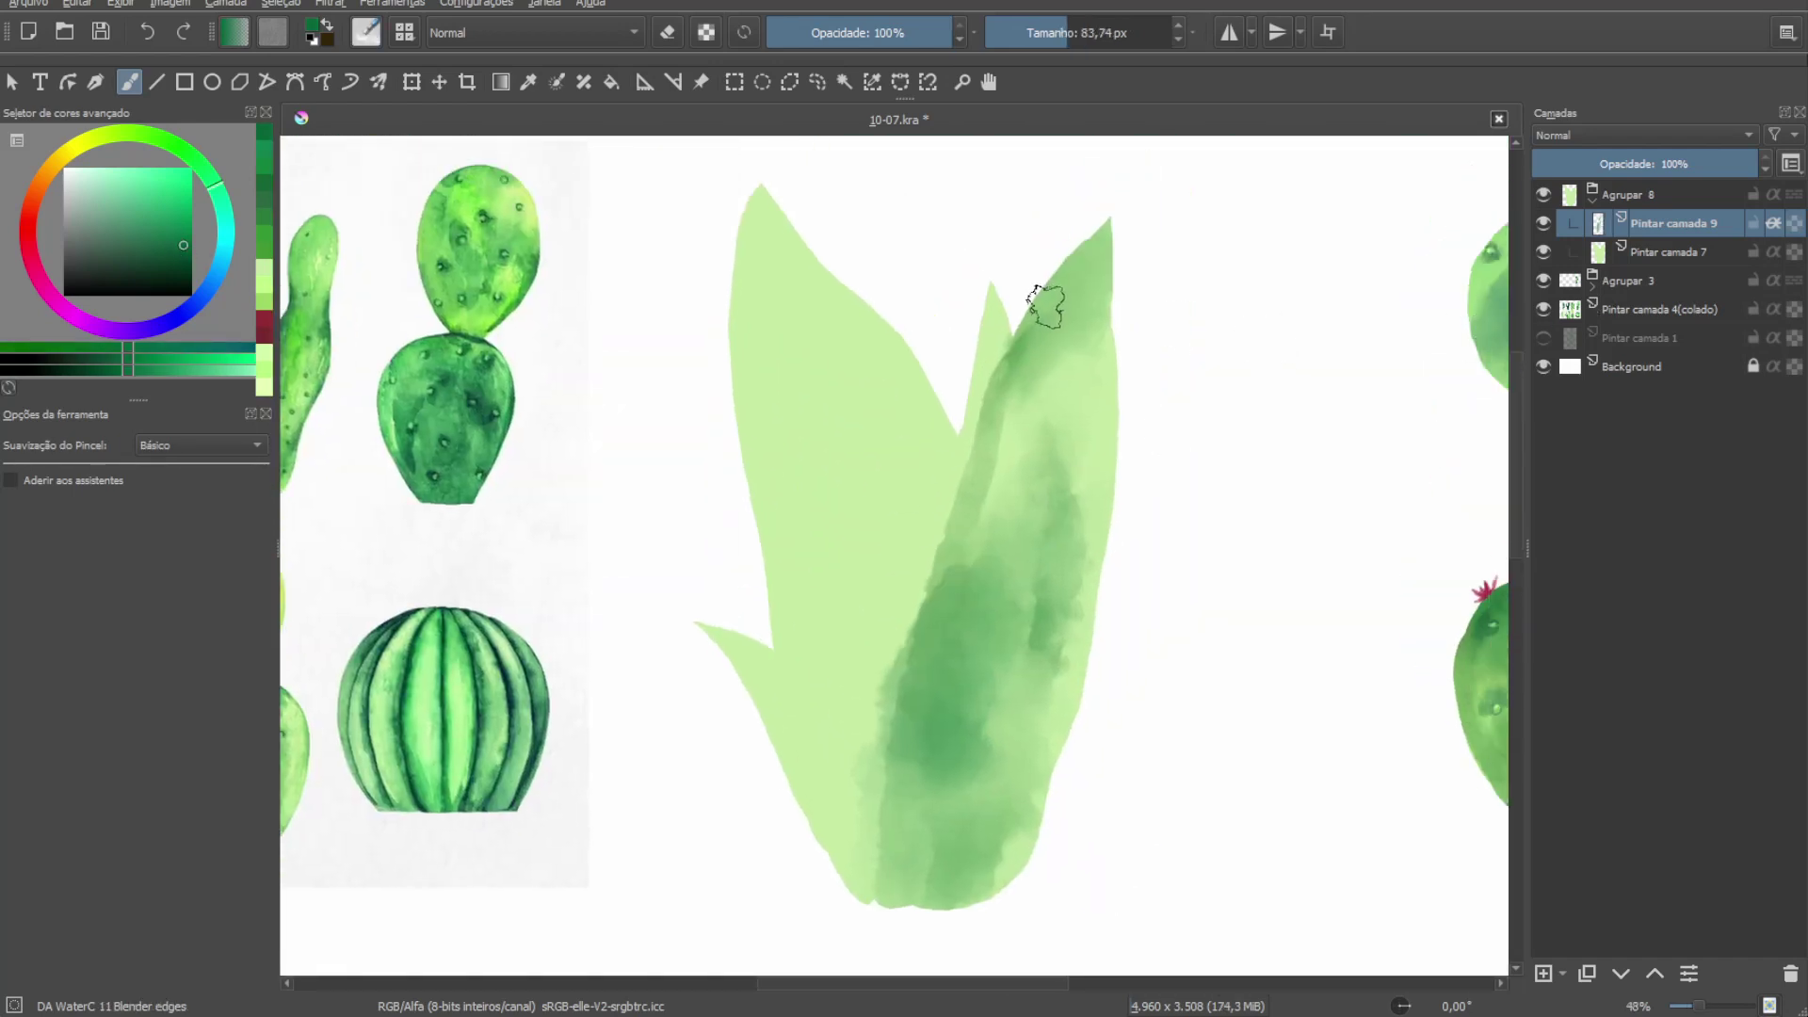
key("ctrl+r")
scroll(1036, 283, "up", 1)
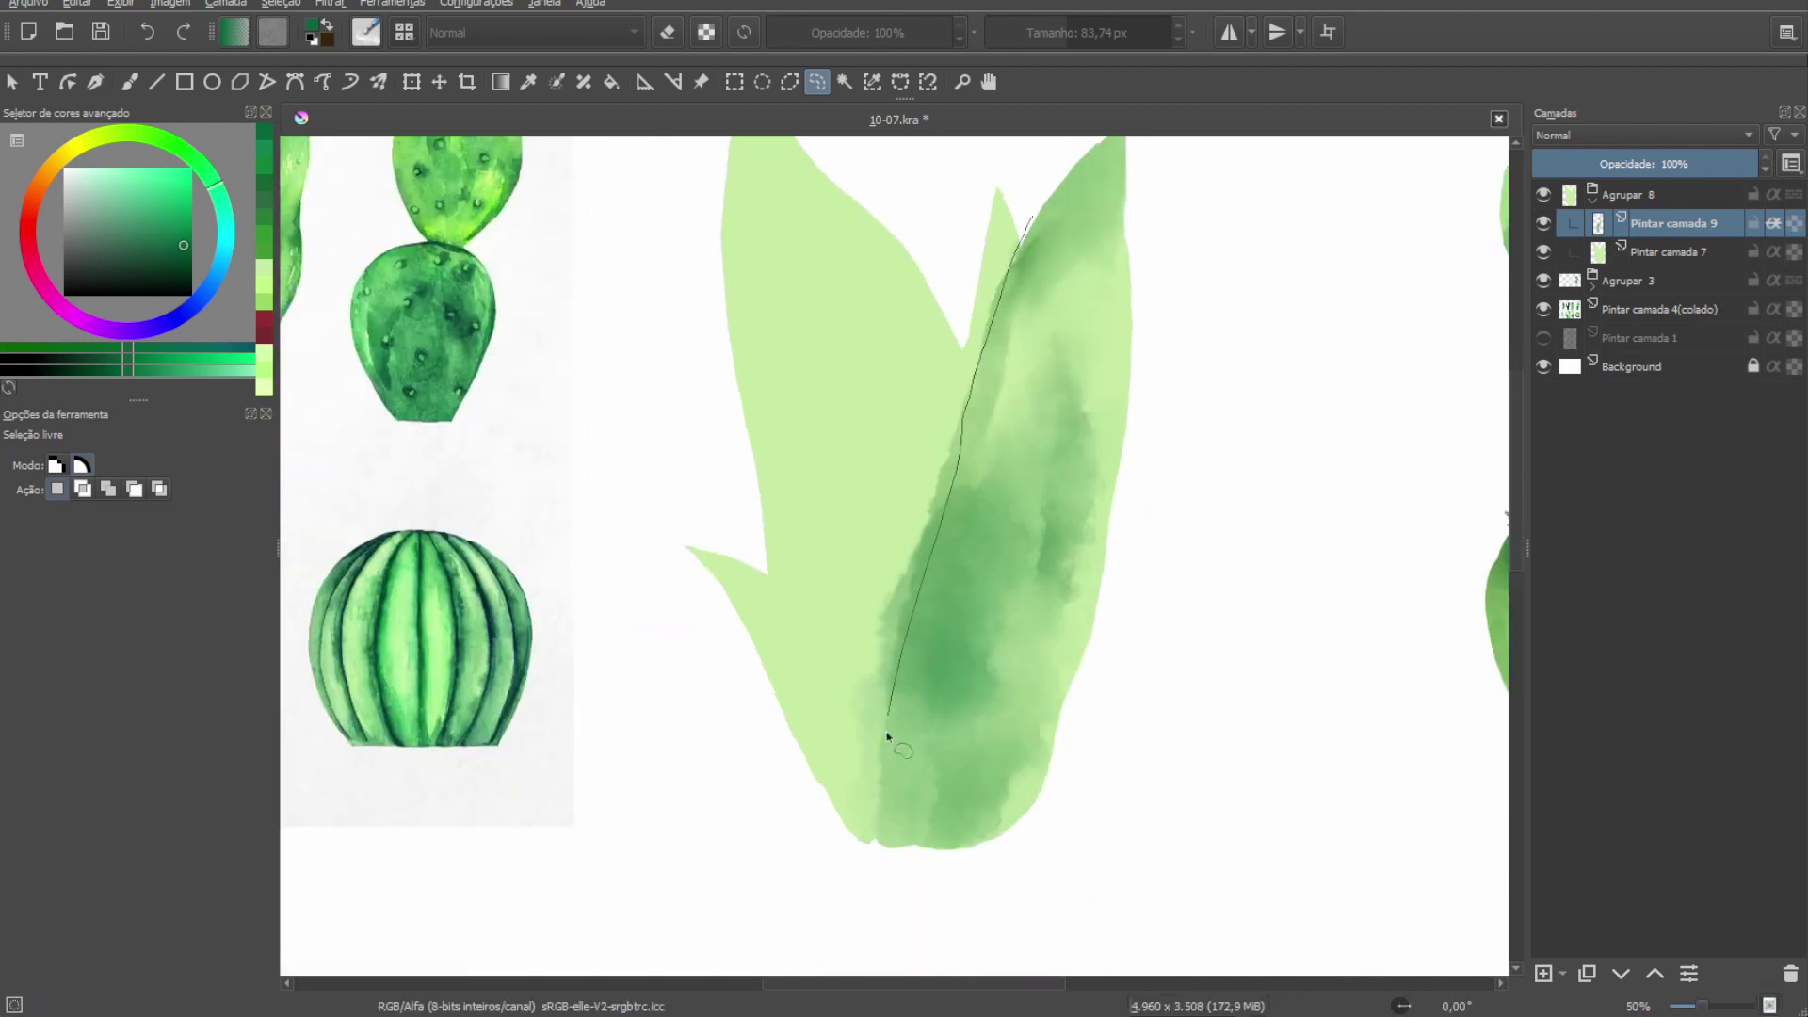
Erase stray shading outside the right leaf using an inverted freehand selection.
left_click_drag(887, 736, 1039, 259)
scroll(1039, 387, "up", 2)
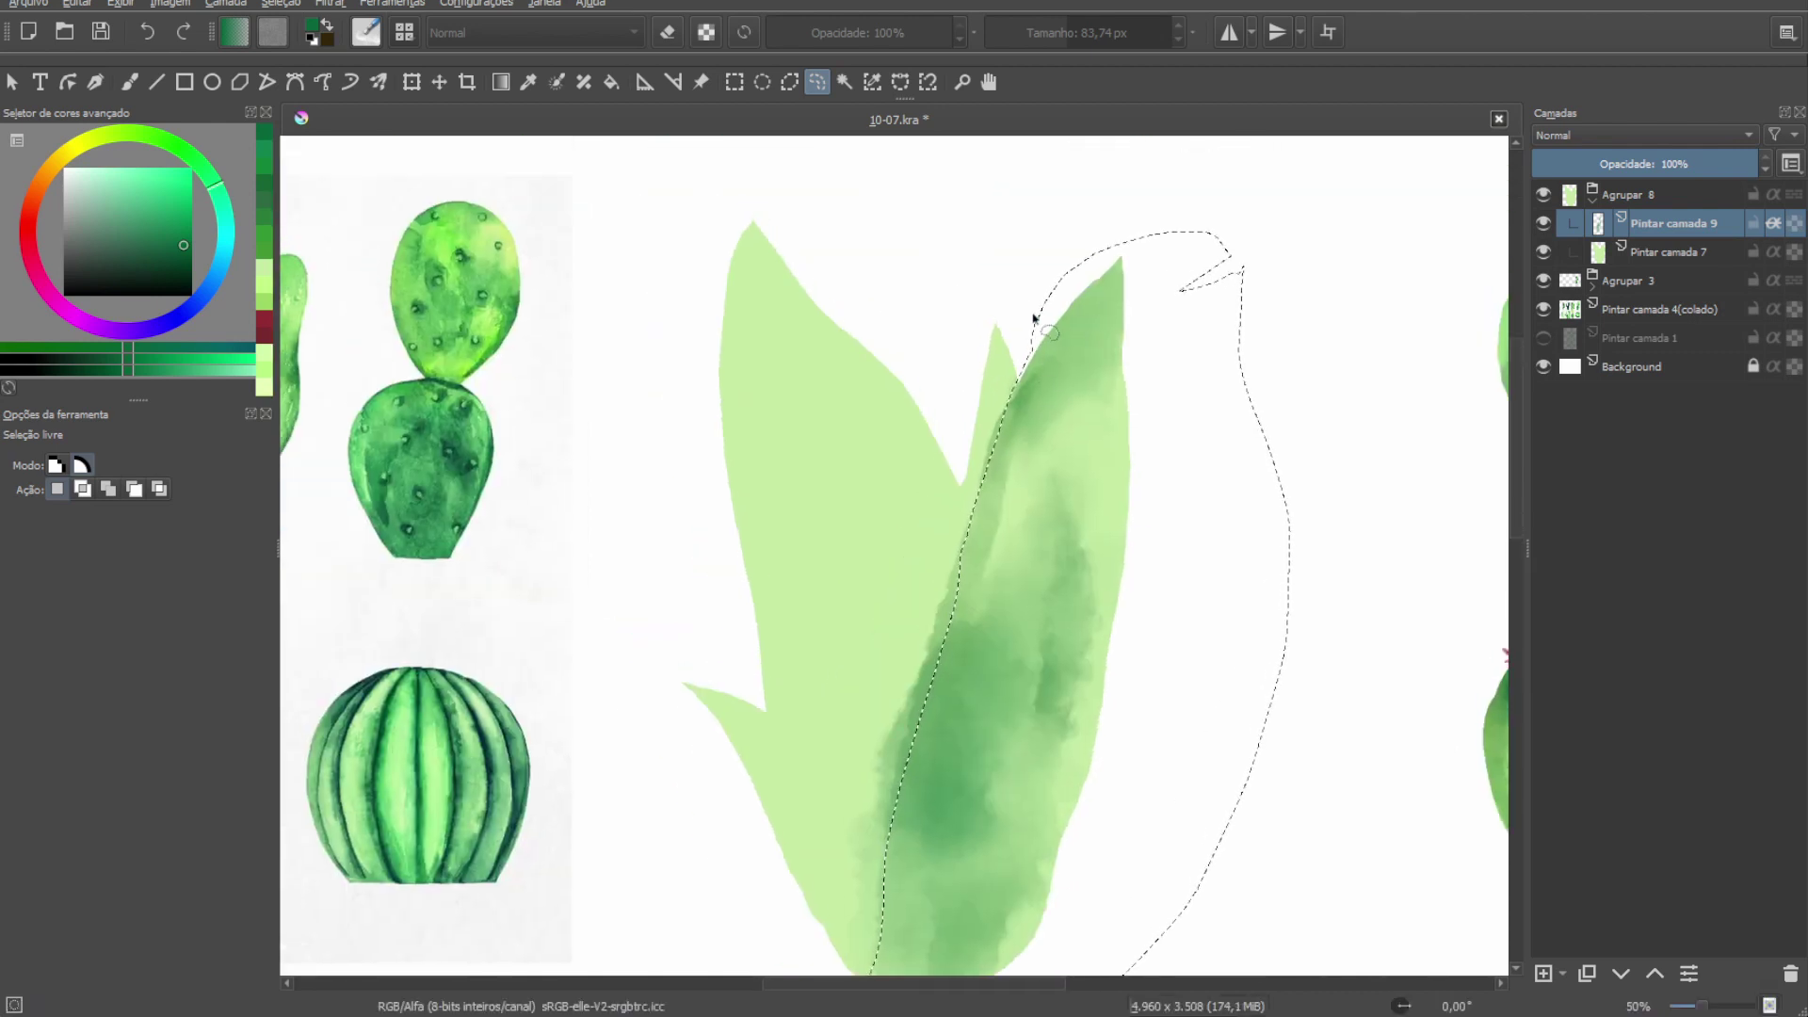
key("ctrl+shift+i")
key("Delete")
key("ctrl+shift+a")
Fill the reselected right leaf with light green on new layer Pintar camada 10.
key("b")
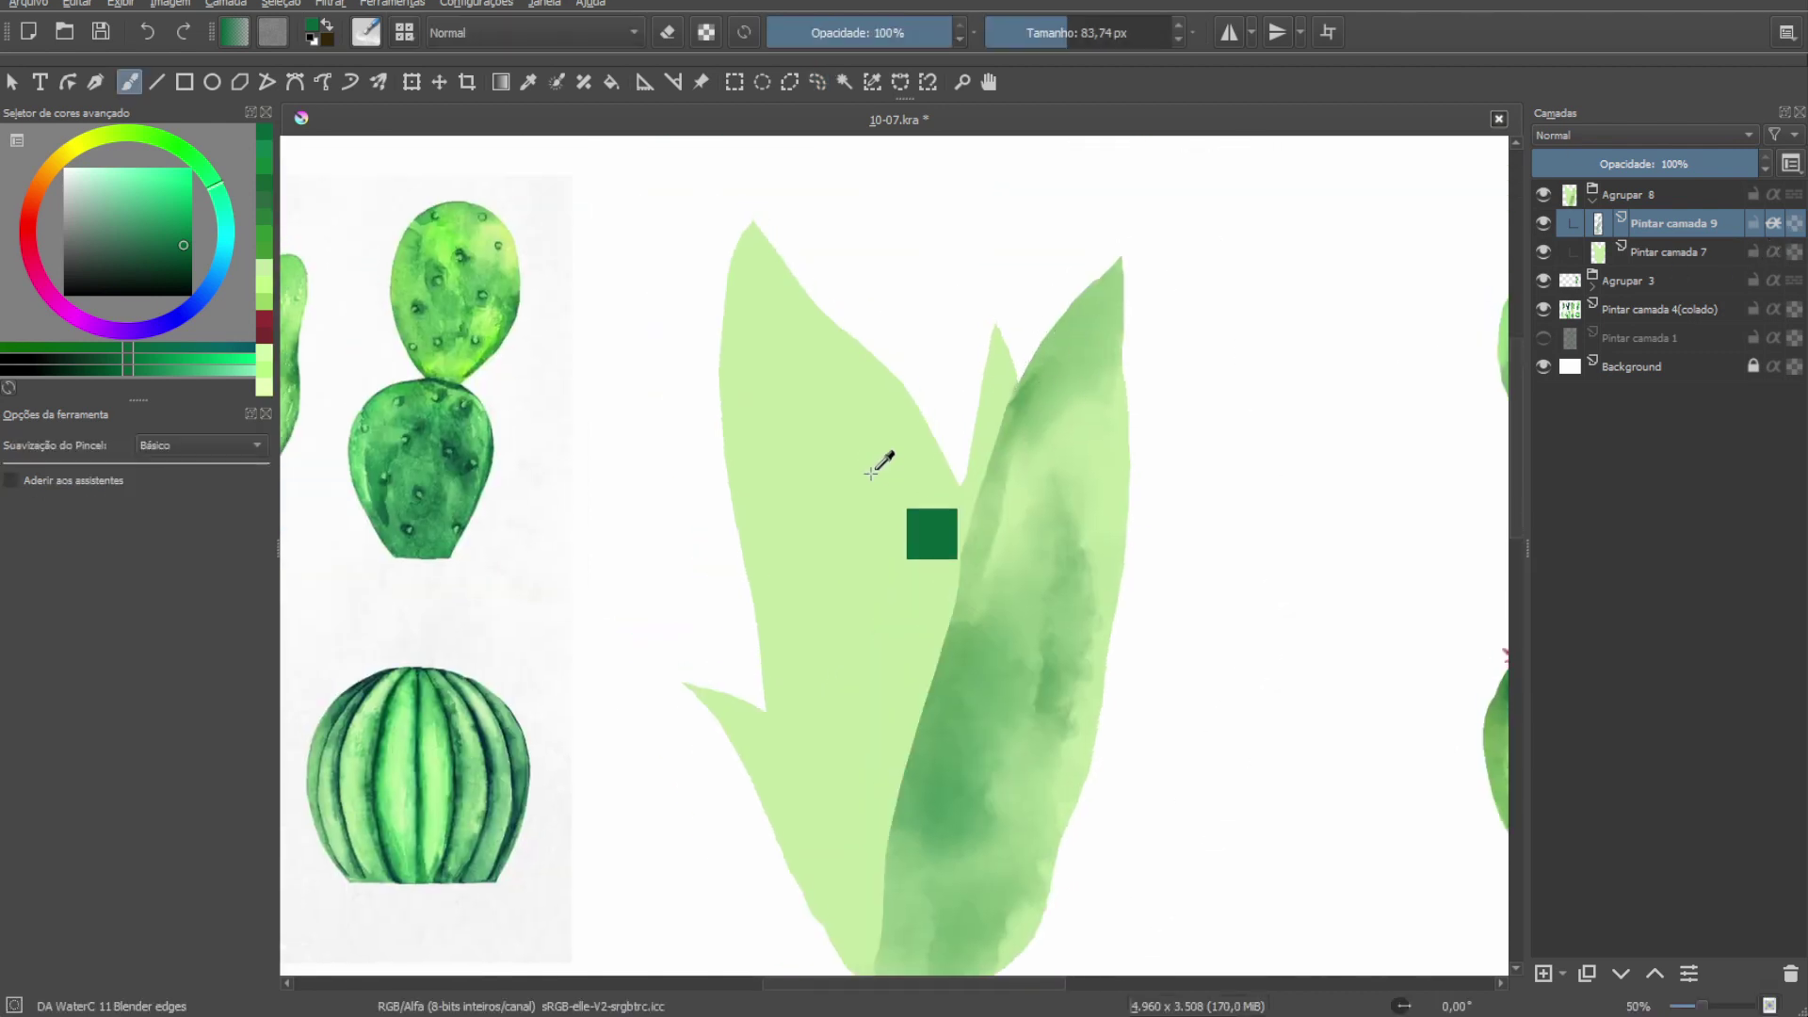
key("ctrl+shift+d")
key("Insert")
left_click(868, 452, "ctrl")
key("shift+BackSpace")
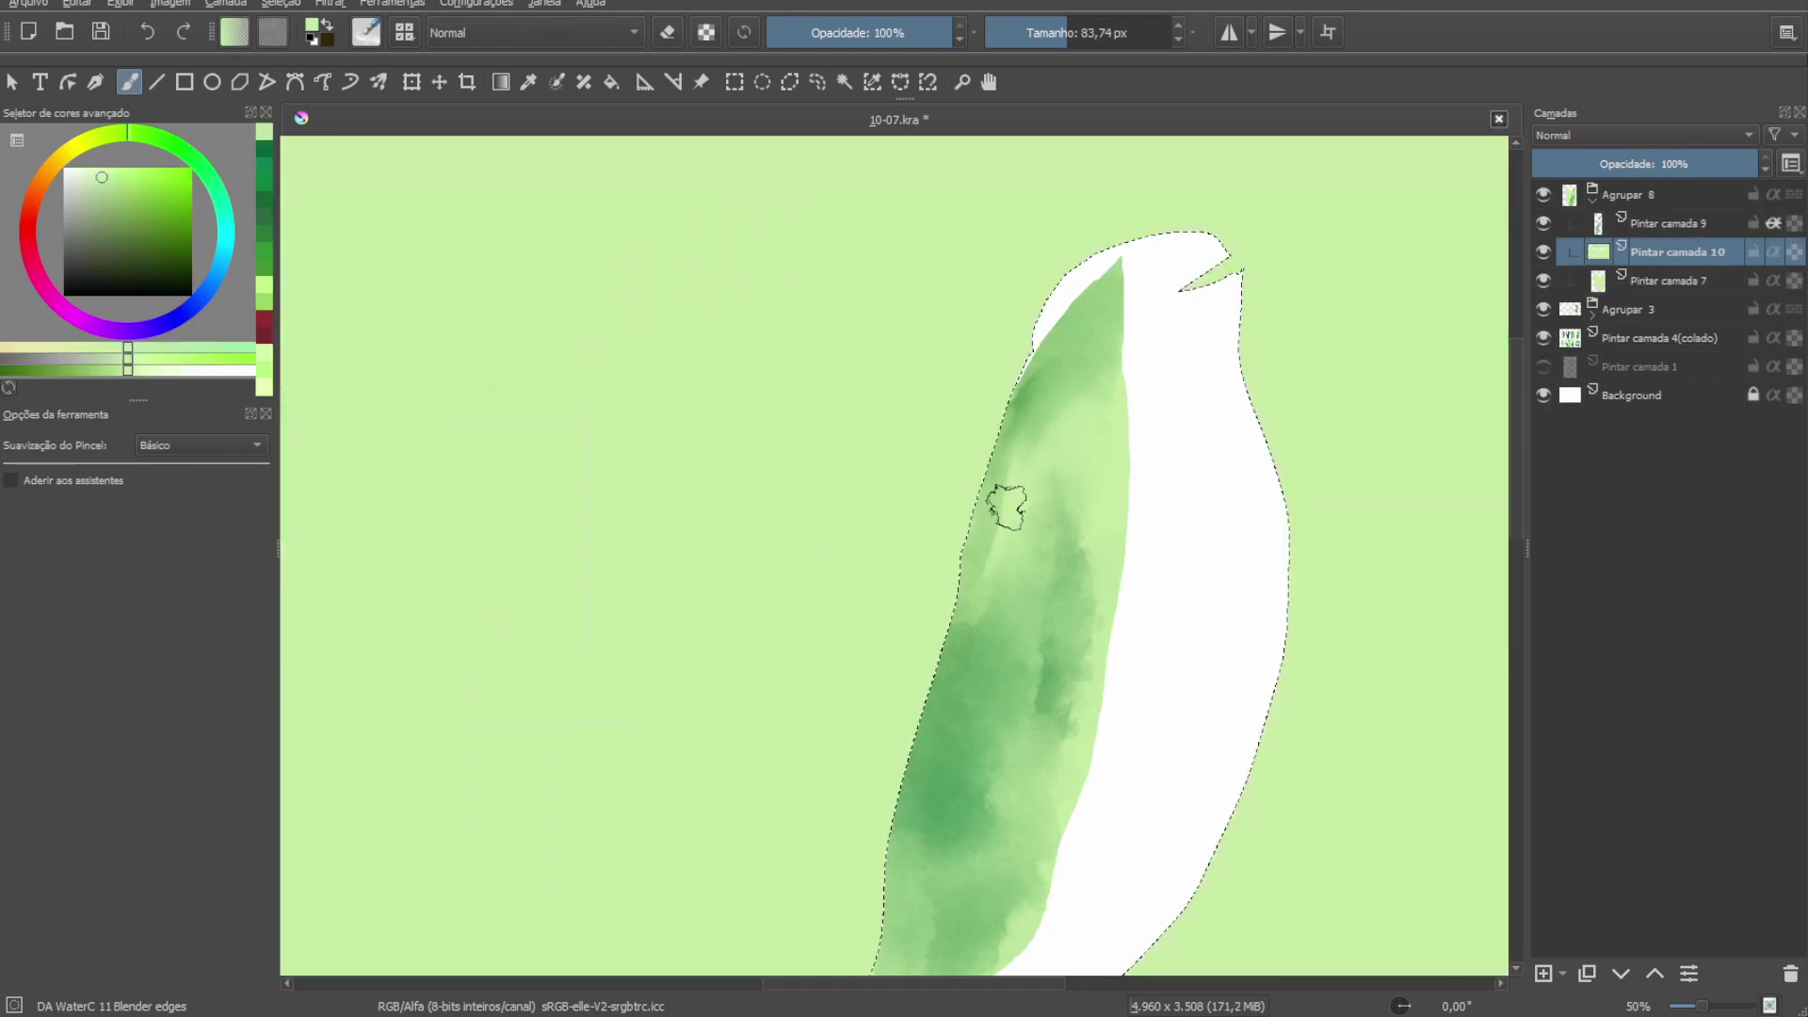
key("ctrl+shift+a")
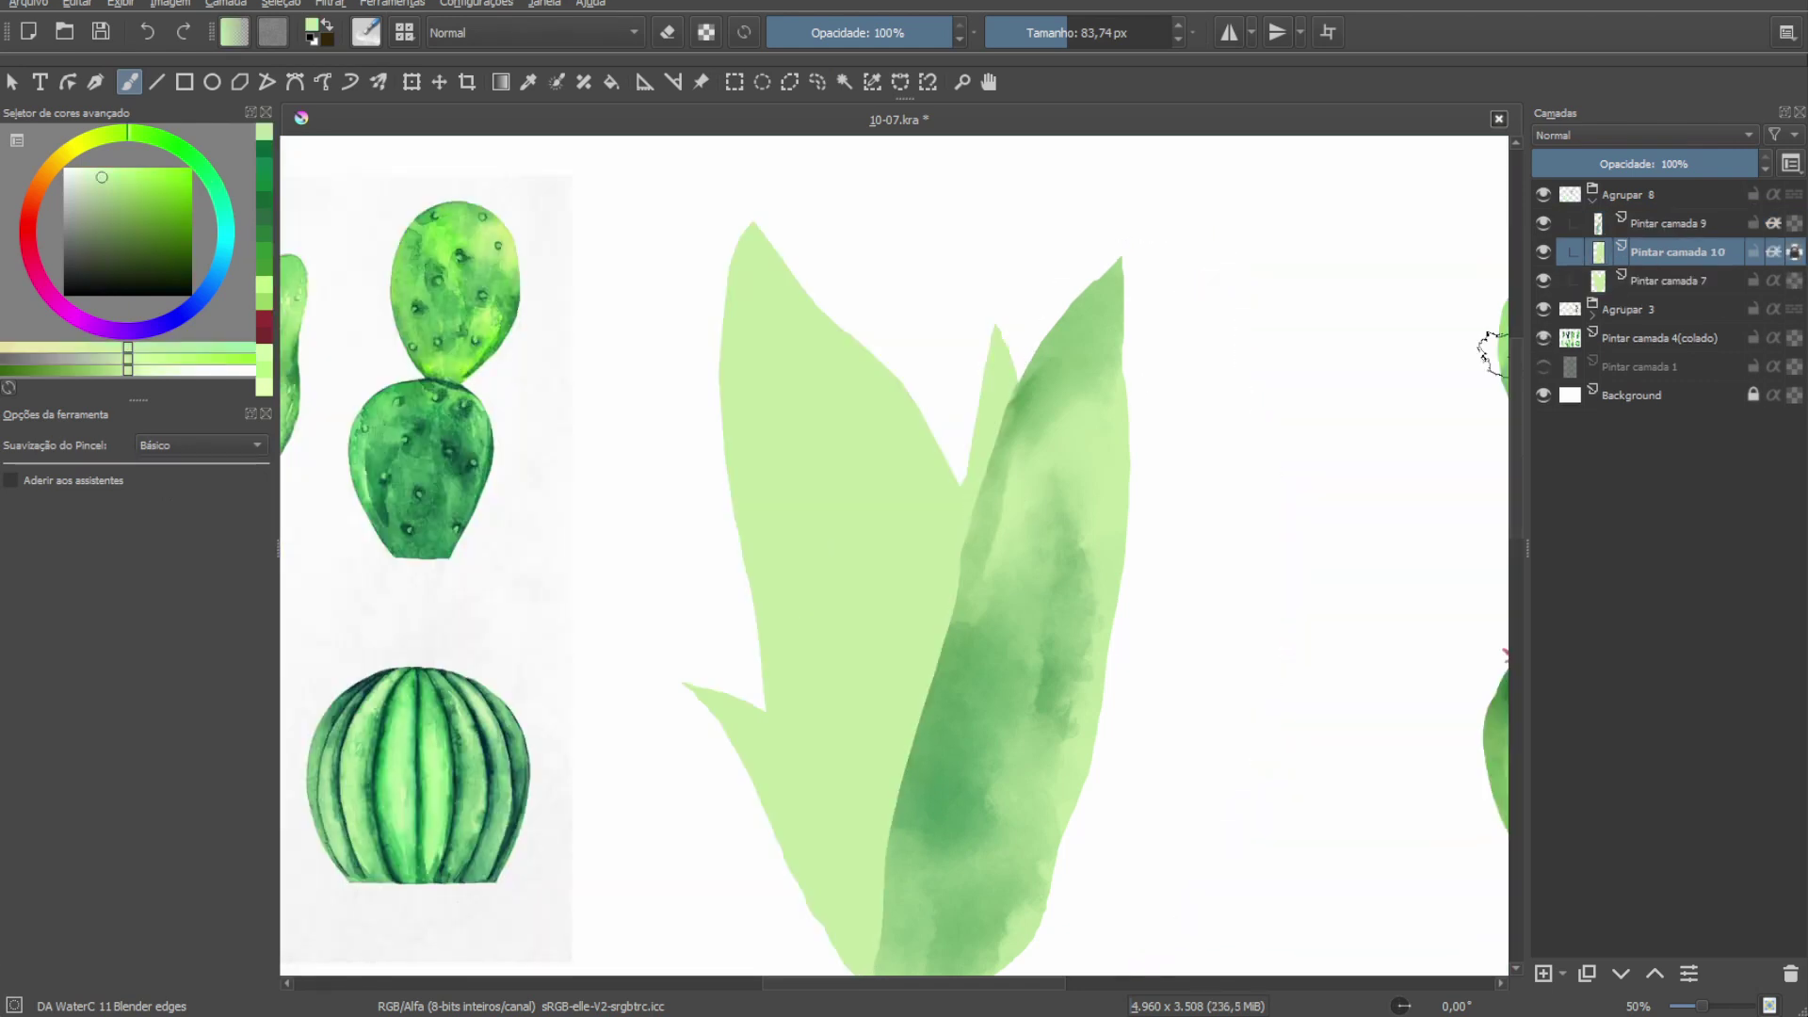
Darken the leaf's lower-left edge and base with Harsh diffusion and Pigment Diffusion brushes.
left_click(932, 528, "ctrl")
left_click_drag(933, 528, 1045, 364)
key("slash")
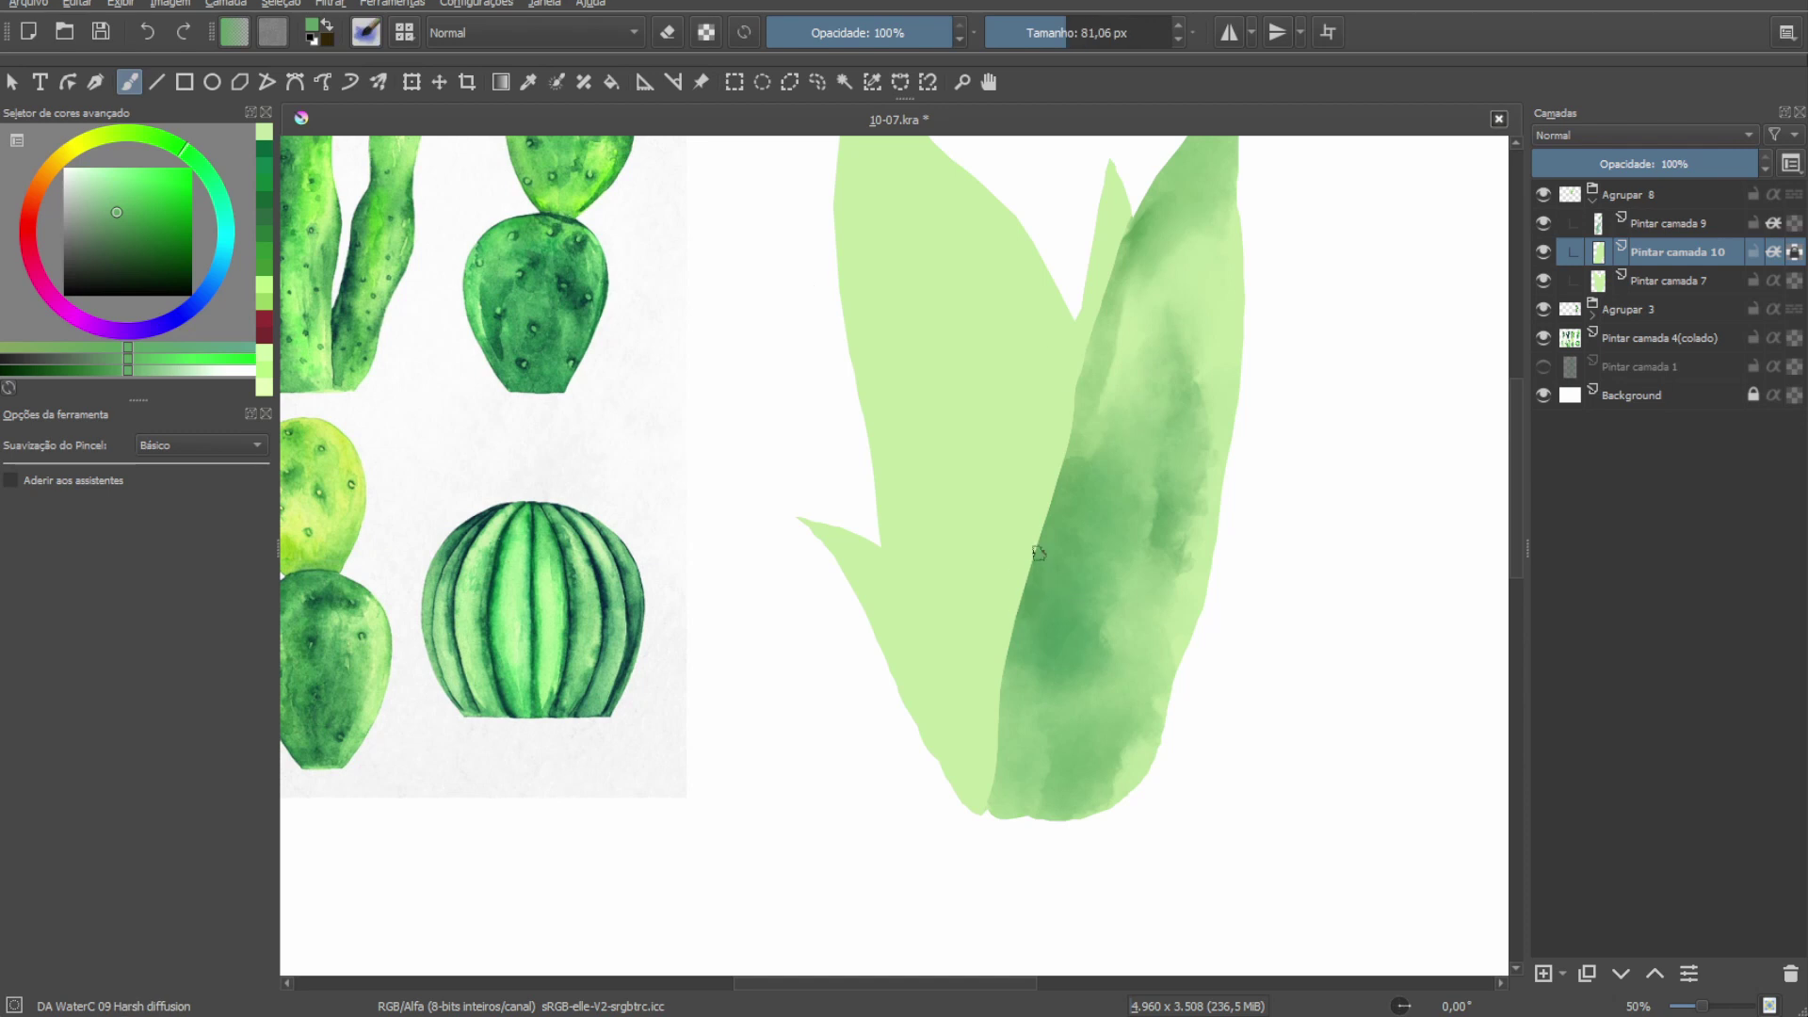
left_click(176, 254)
left_click_drag(1002, 746, 1009, 807)
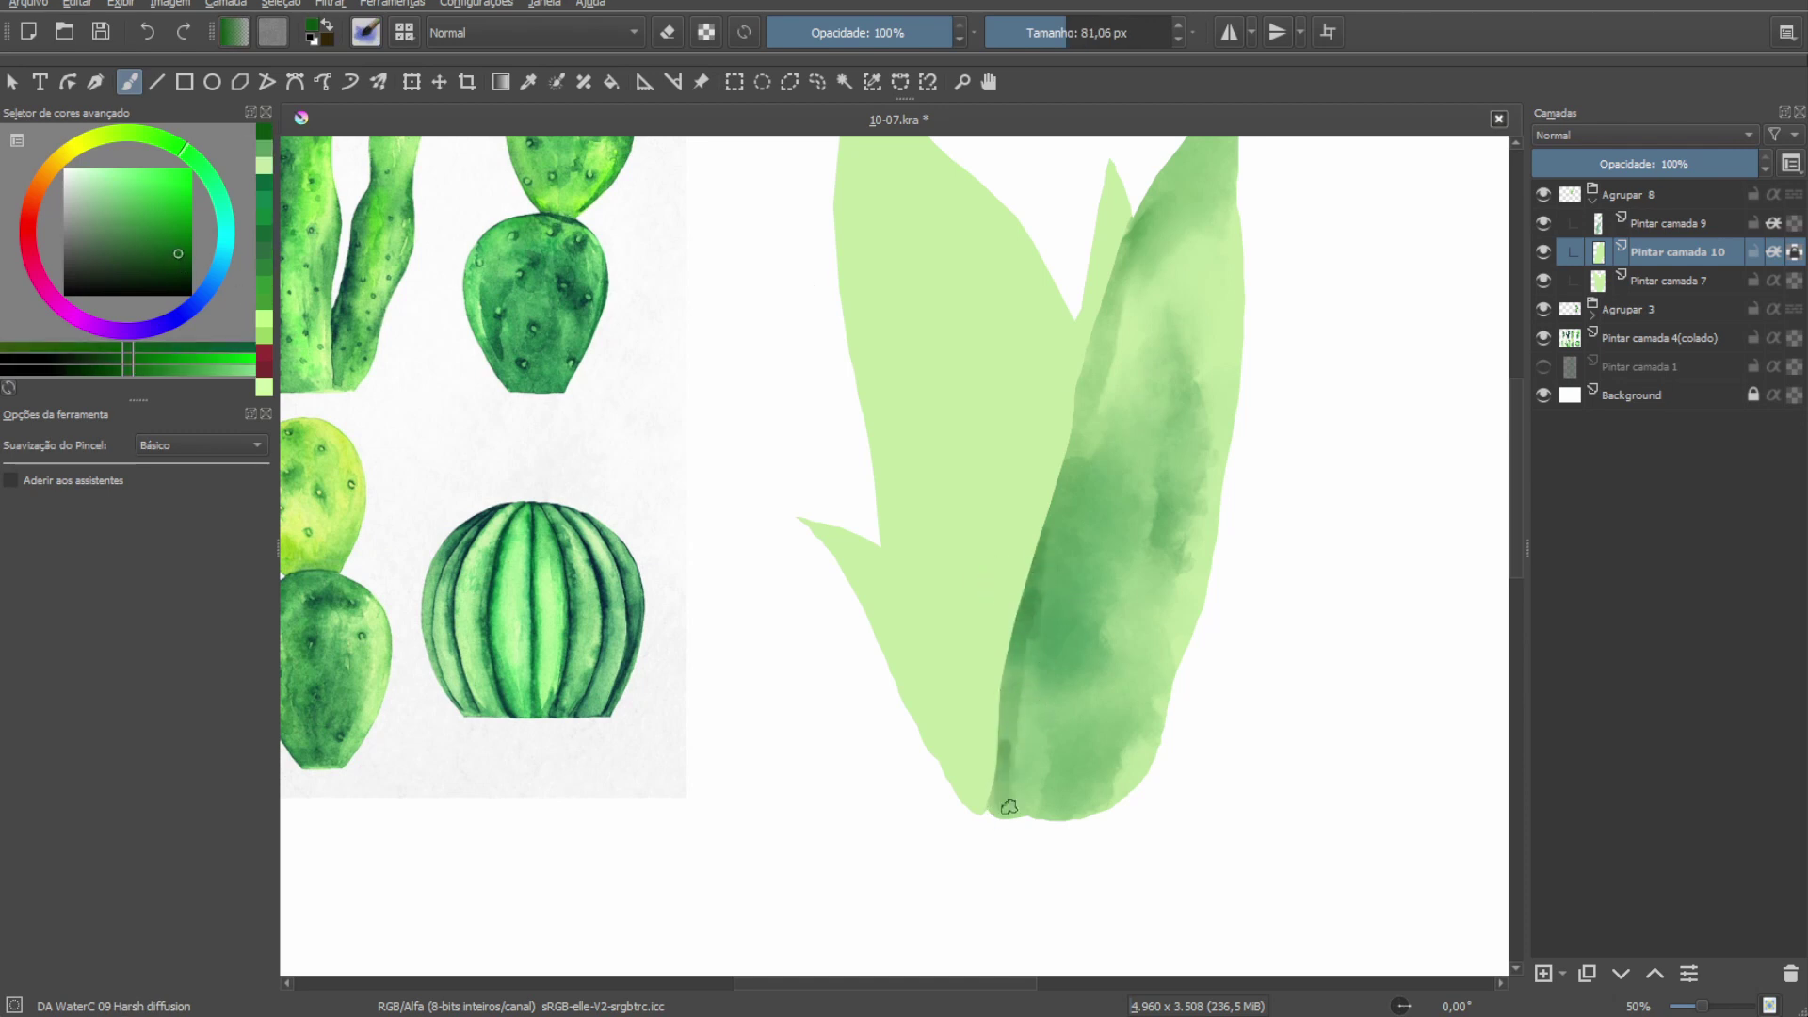
key("slash")
mouse_move(994, 730)
left_mouse_down()
mouse_move(1084, 819)
mouse_move(1126, 697)
mouse_move(1059, 690)
left_mouse_up()
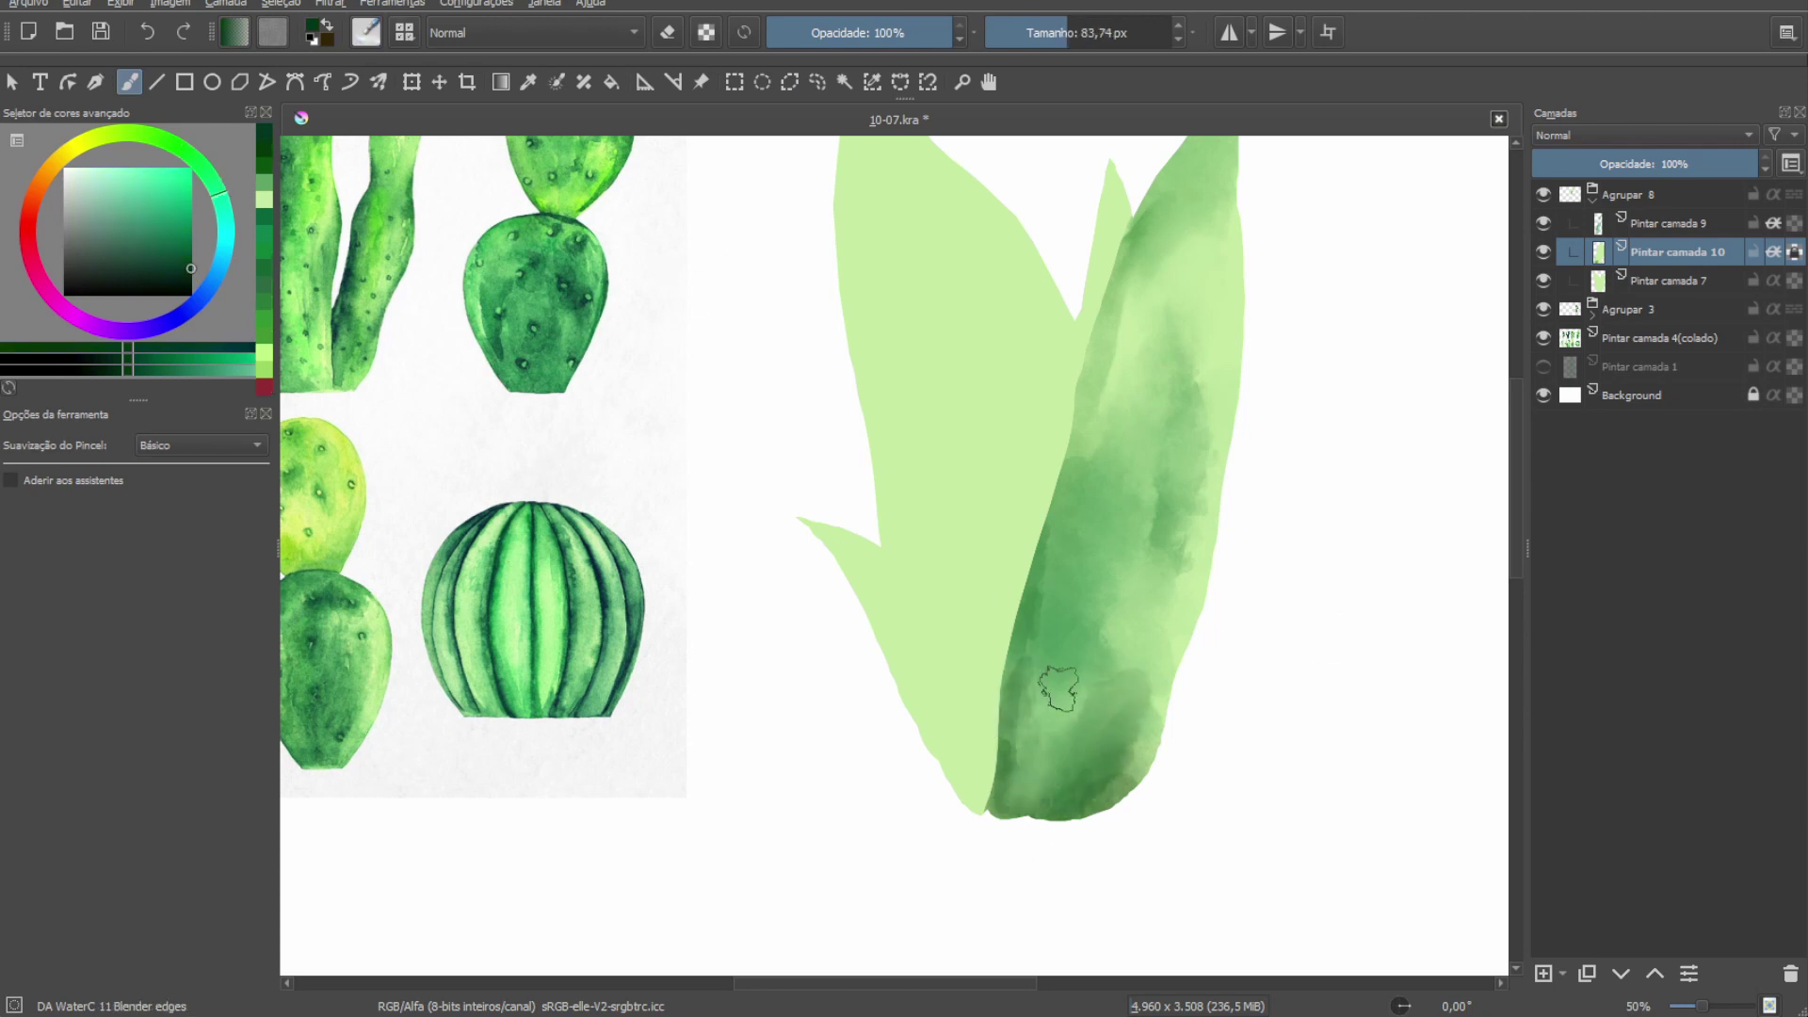
Enlarge the brush to about 167 px and deepen the leaf's left edge.
key("minus")
key("slash")
key("plus")
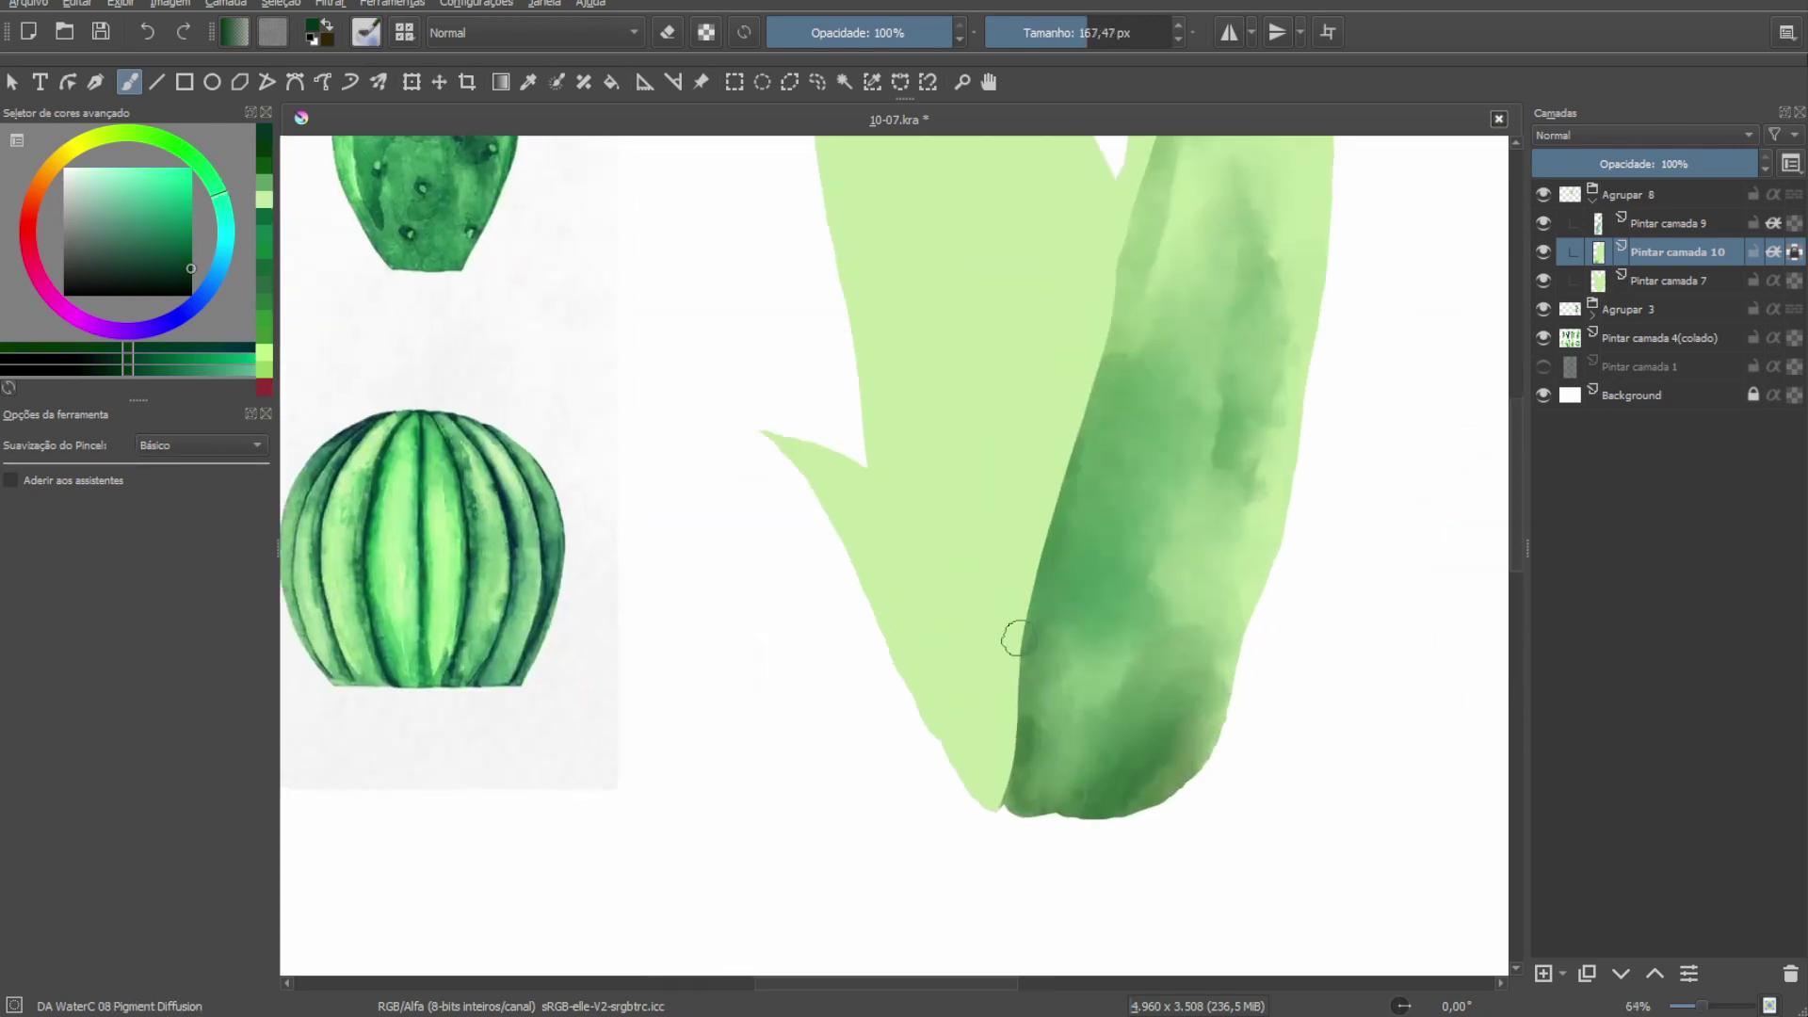
scroll(1036, 535, "up", 3)
left_click_drag(1029, 556, 1068, 393)
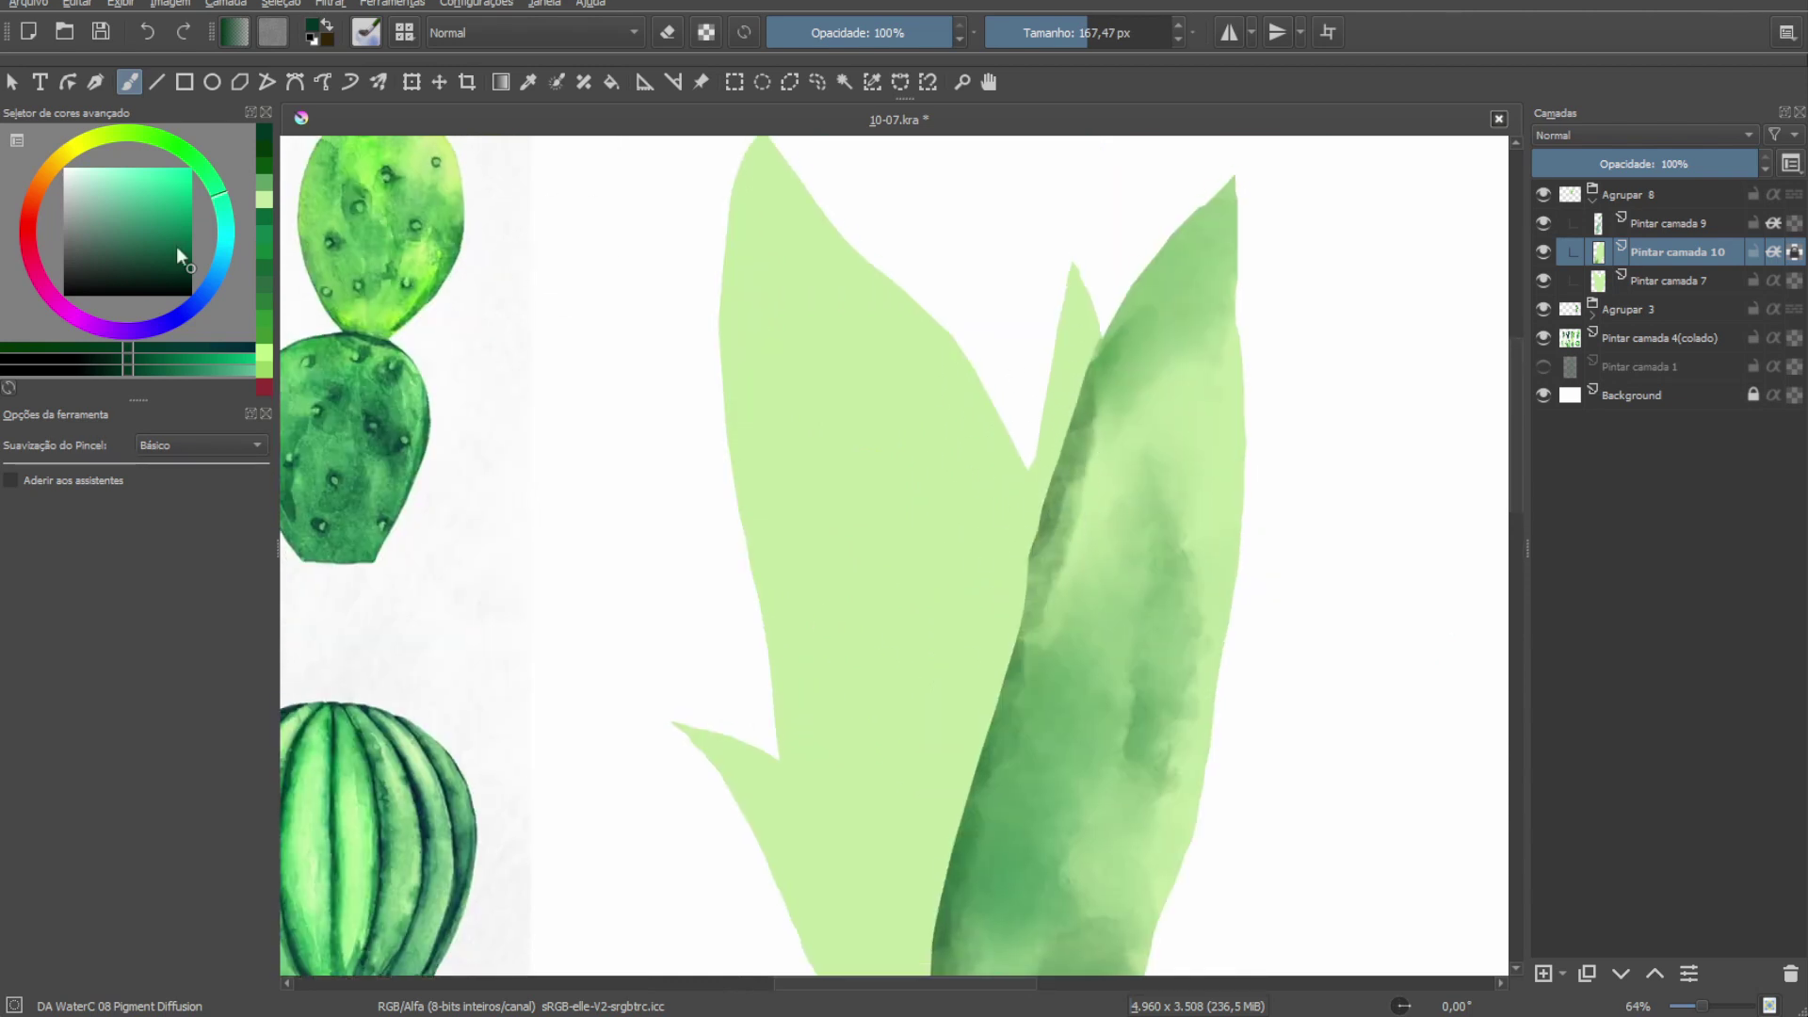
left_click(190, 252)
left_click_drag(1061, 477, 1042, 565)
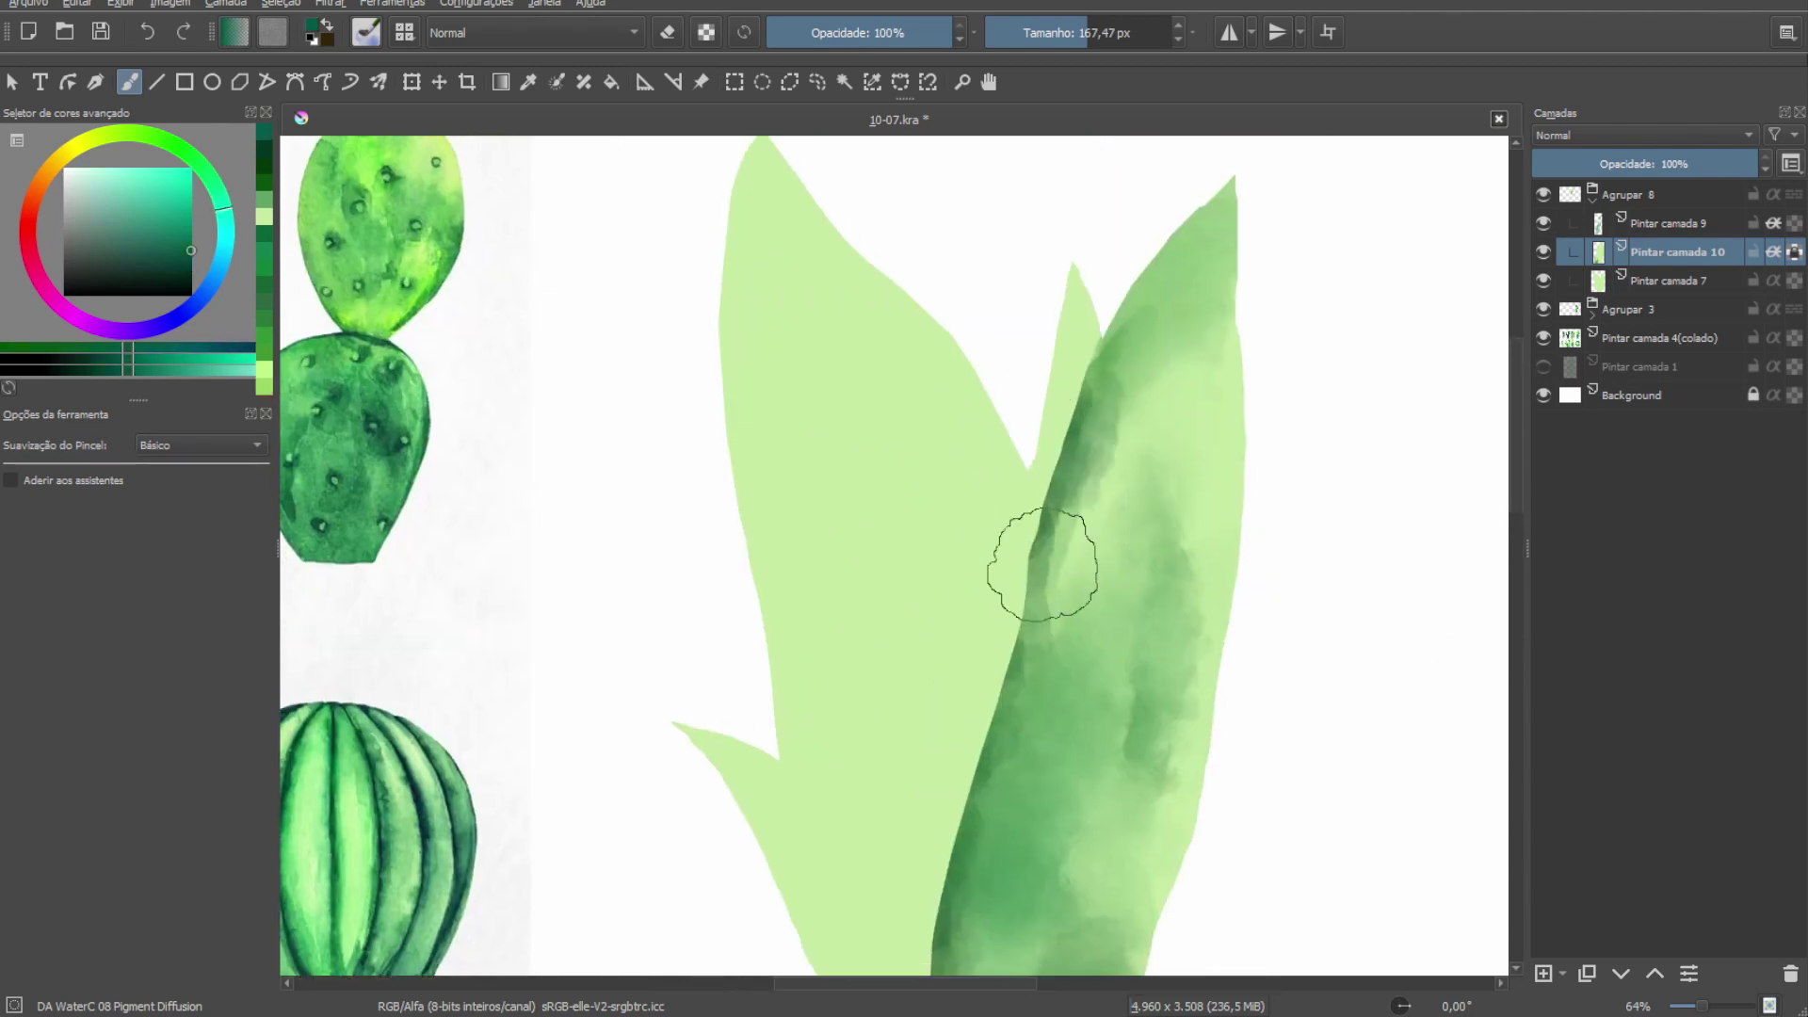
Paint dark green strokes along the right edge of the leaf.
scroll(1090, 525, "down", 3)
scroll(1199, 201, "up", 2)
scroll(1154, 354, "up", 3)
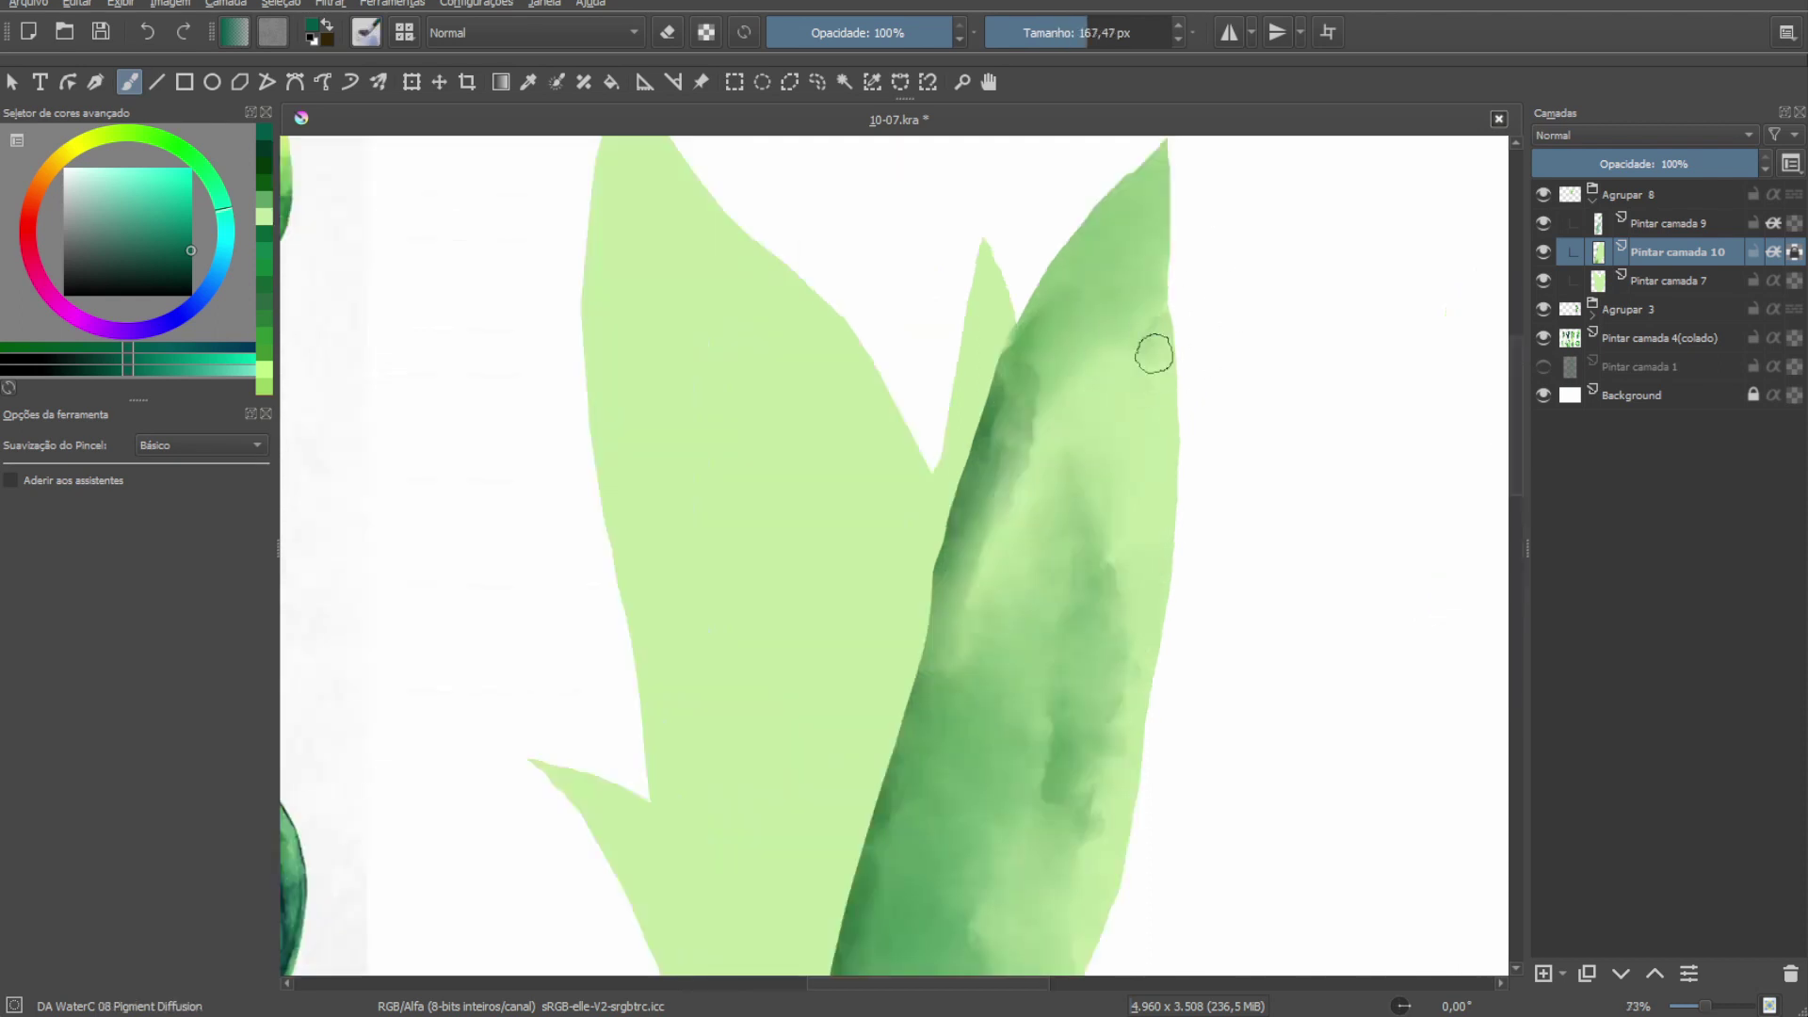
mouse_move(1158, 323)
left_mouse_down()
mouse_move(1106, 515)
mouse_move(1146, 496)
mouse_move(1186, 542)
left_mouse_up()
scroll(1146, 496, "down", 3)
scroll(1147, 613, "up", 3)
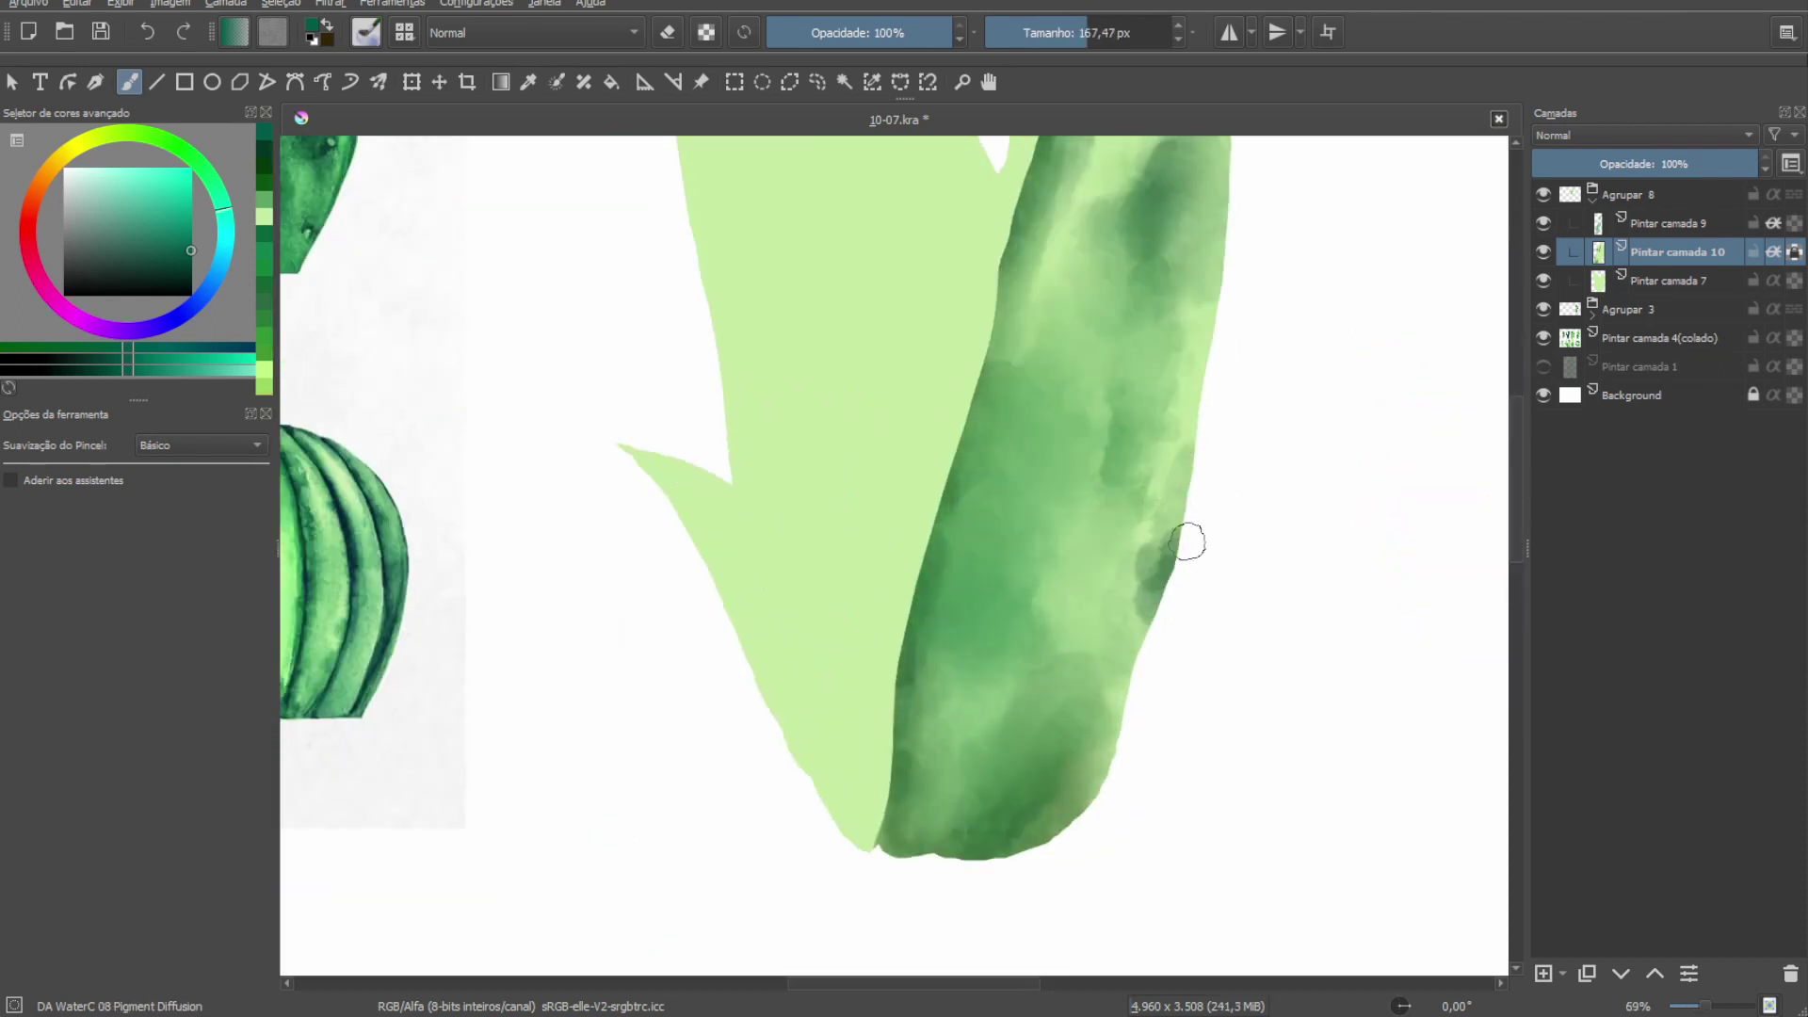
scroll(1188, 542, "down", 3)
key("slash")
left_click(1686, 279)
Add a new layer and paint green Pigment Diffusion watercolour on the small lower-left leaf.
scroll(1196, 458, "up", 2)
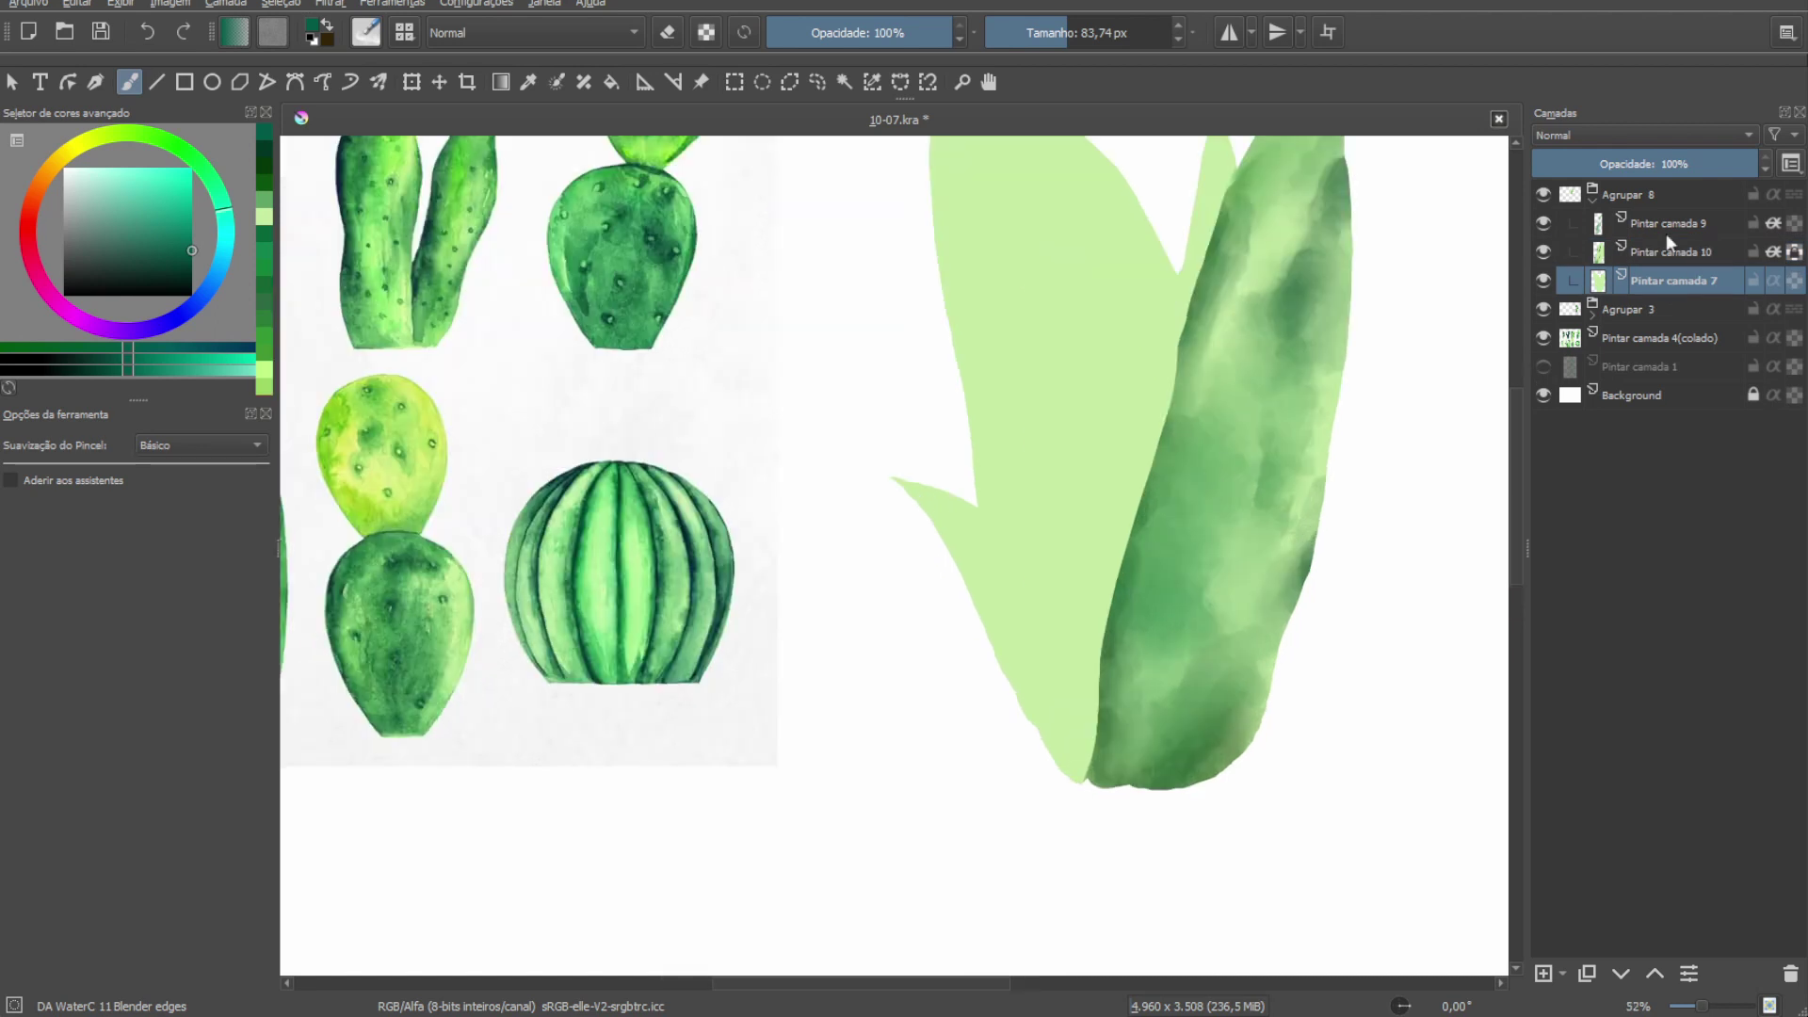
scroll(1284, 416, "down", 2)
scroll(1284, 416, "up", 3)
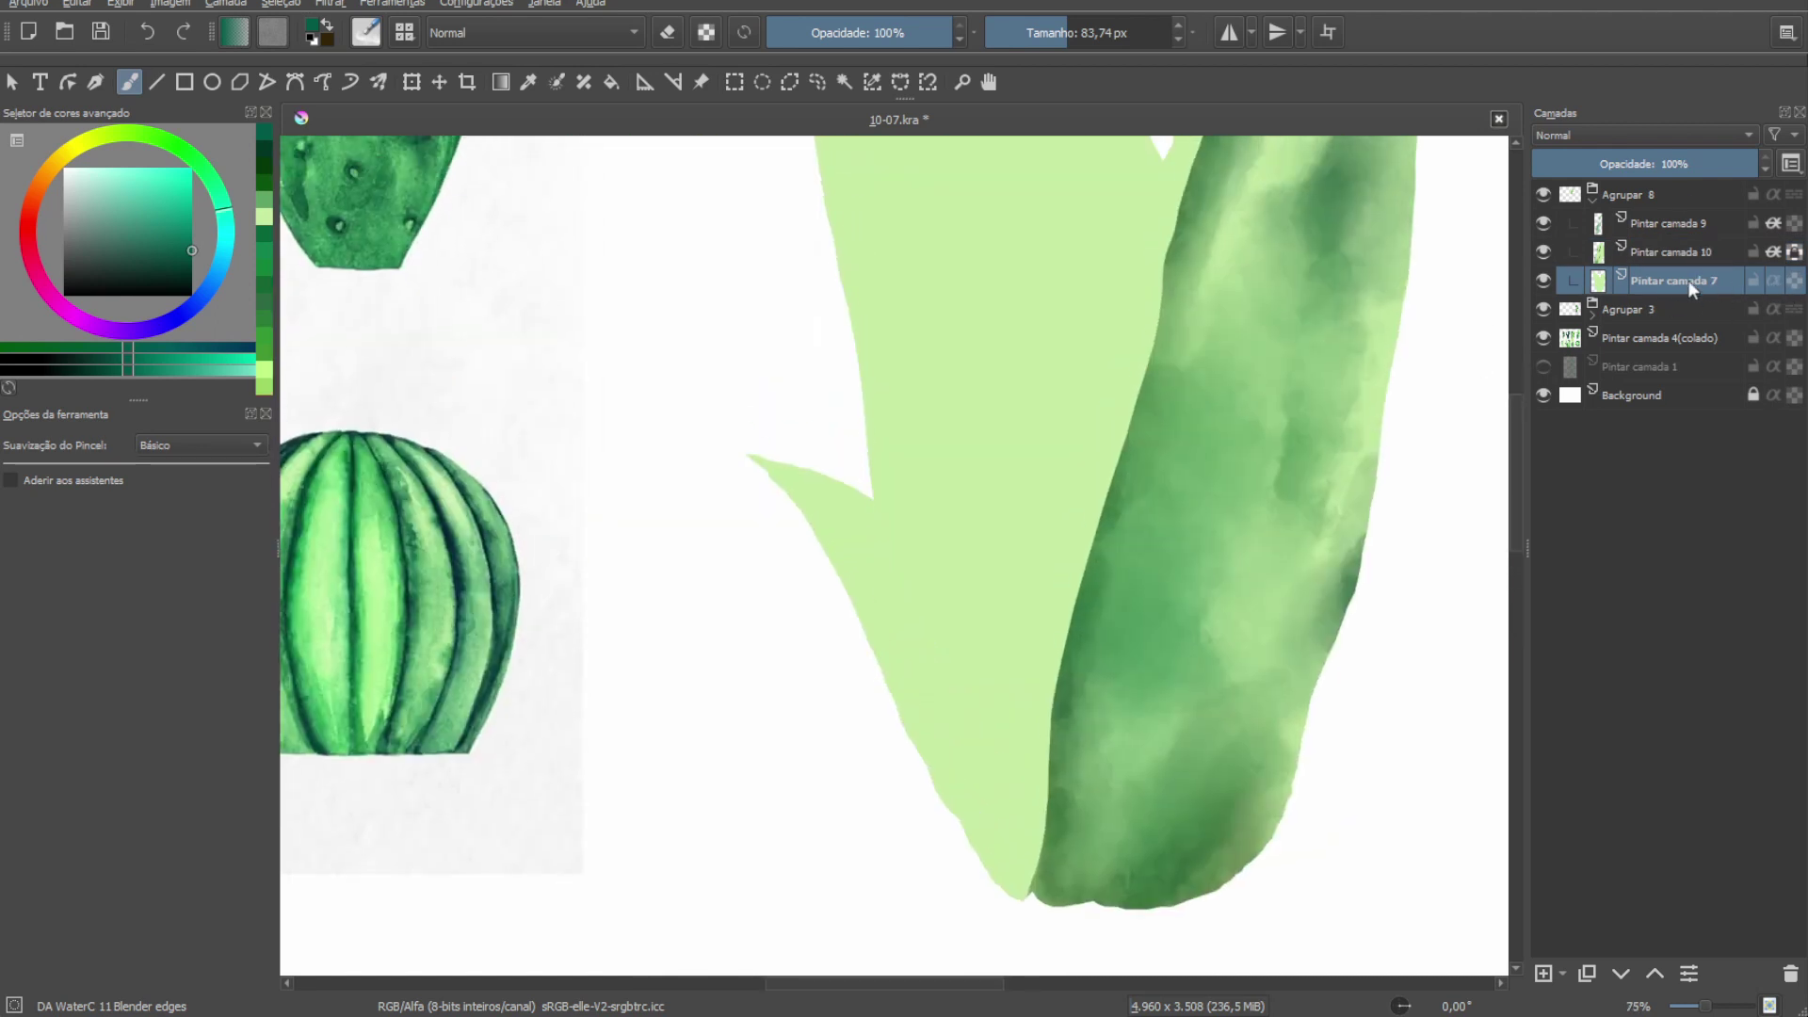
key("Insert")
key("slash")
left_click_drag(807, 525, 920, 767)
left_click_drag(840, 553, 1022, 899)
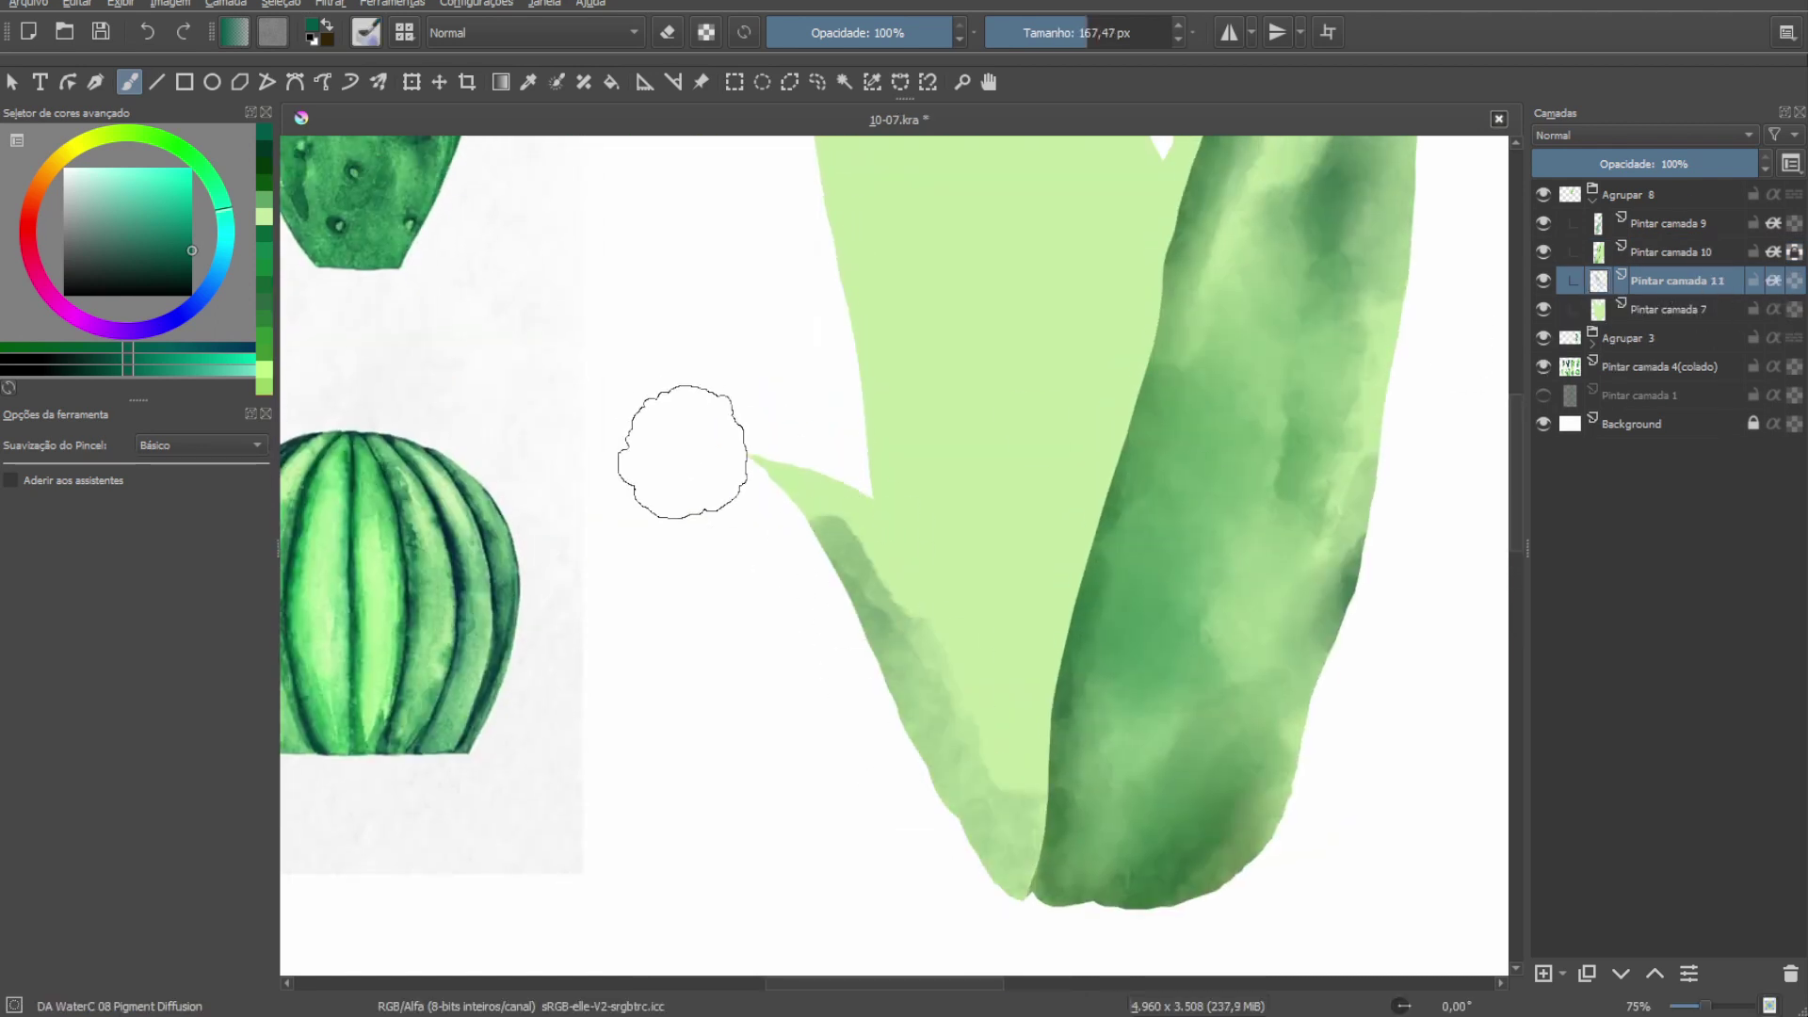
Clear spilled paint around the small leaf's left edge with a freehand selection.
left_click_drag(848, 471, 827, 371)
key("b")
left_click(1057, 403, "ctrl")
key("BackSpace")
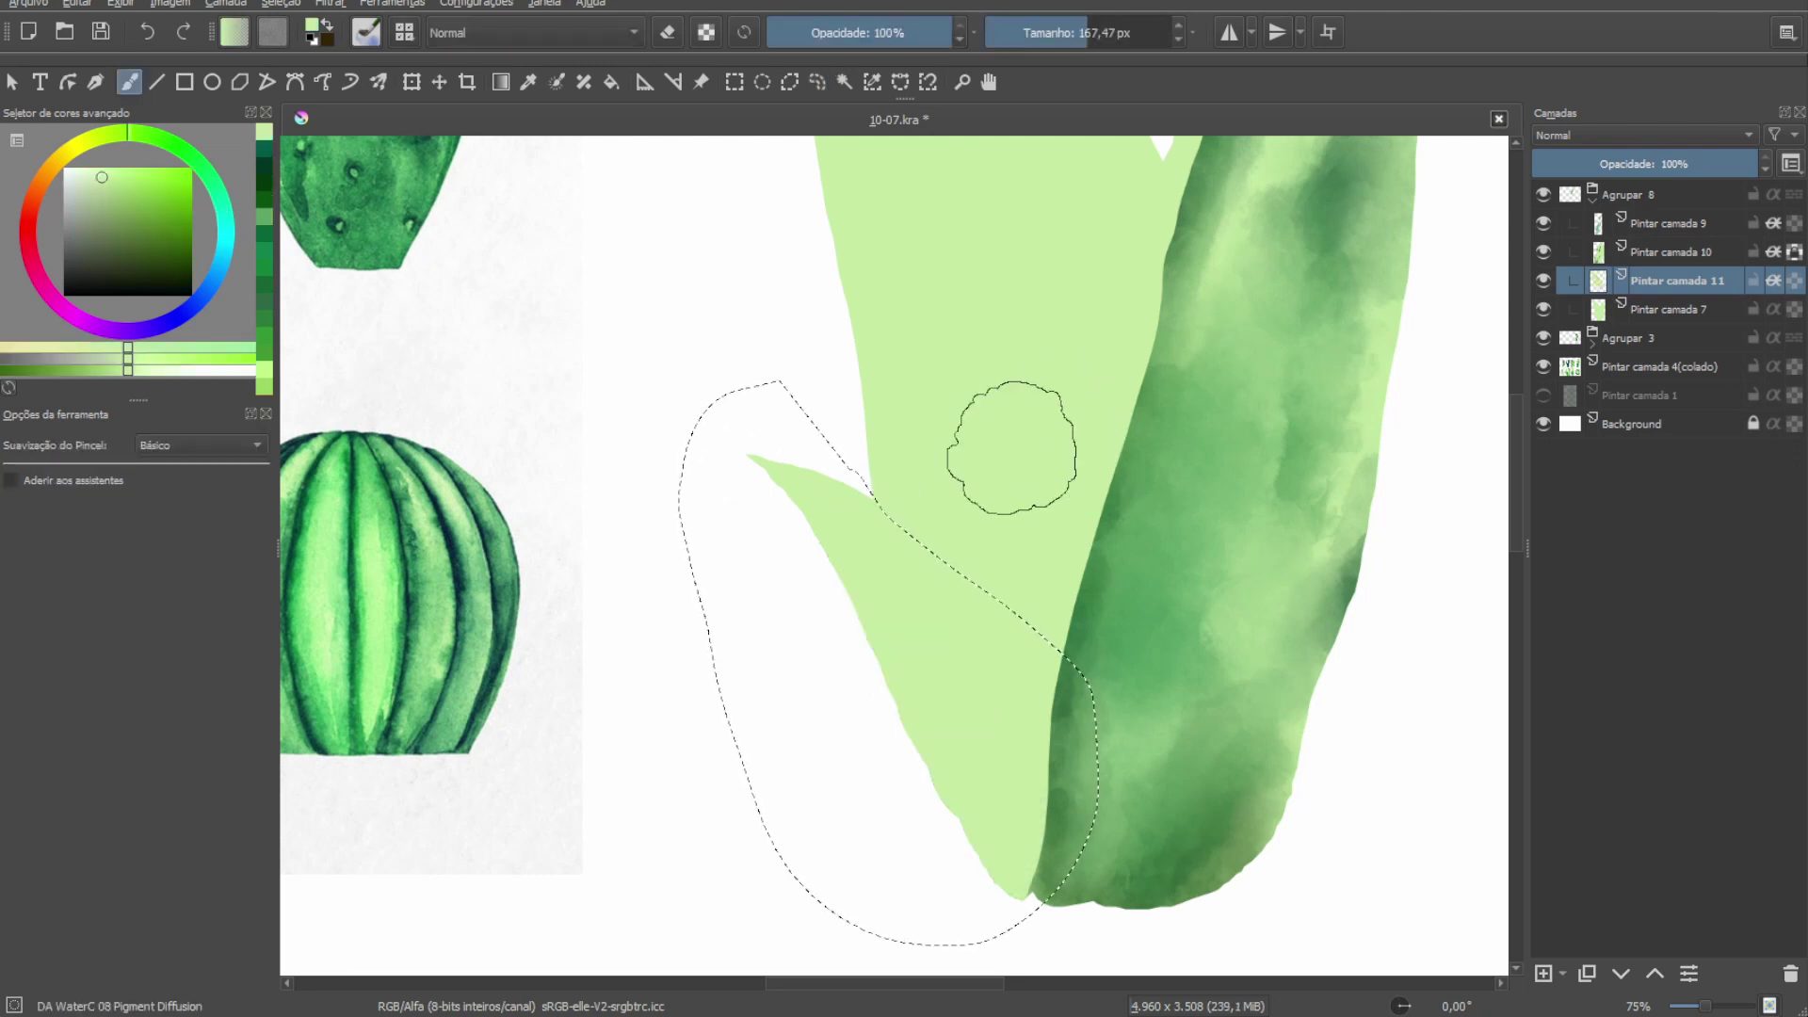
key("ctrl+shift+a")
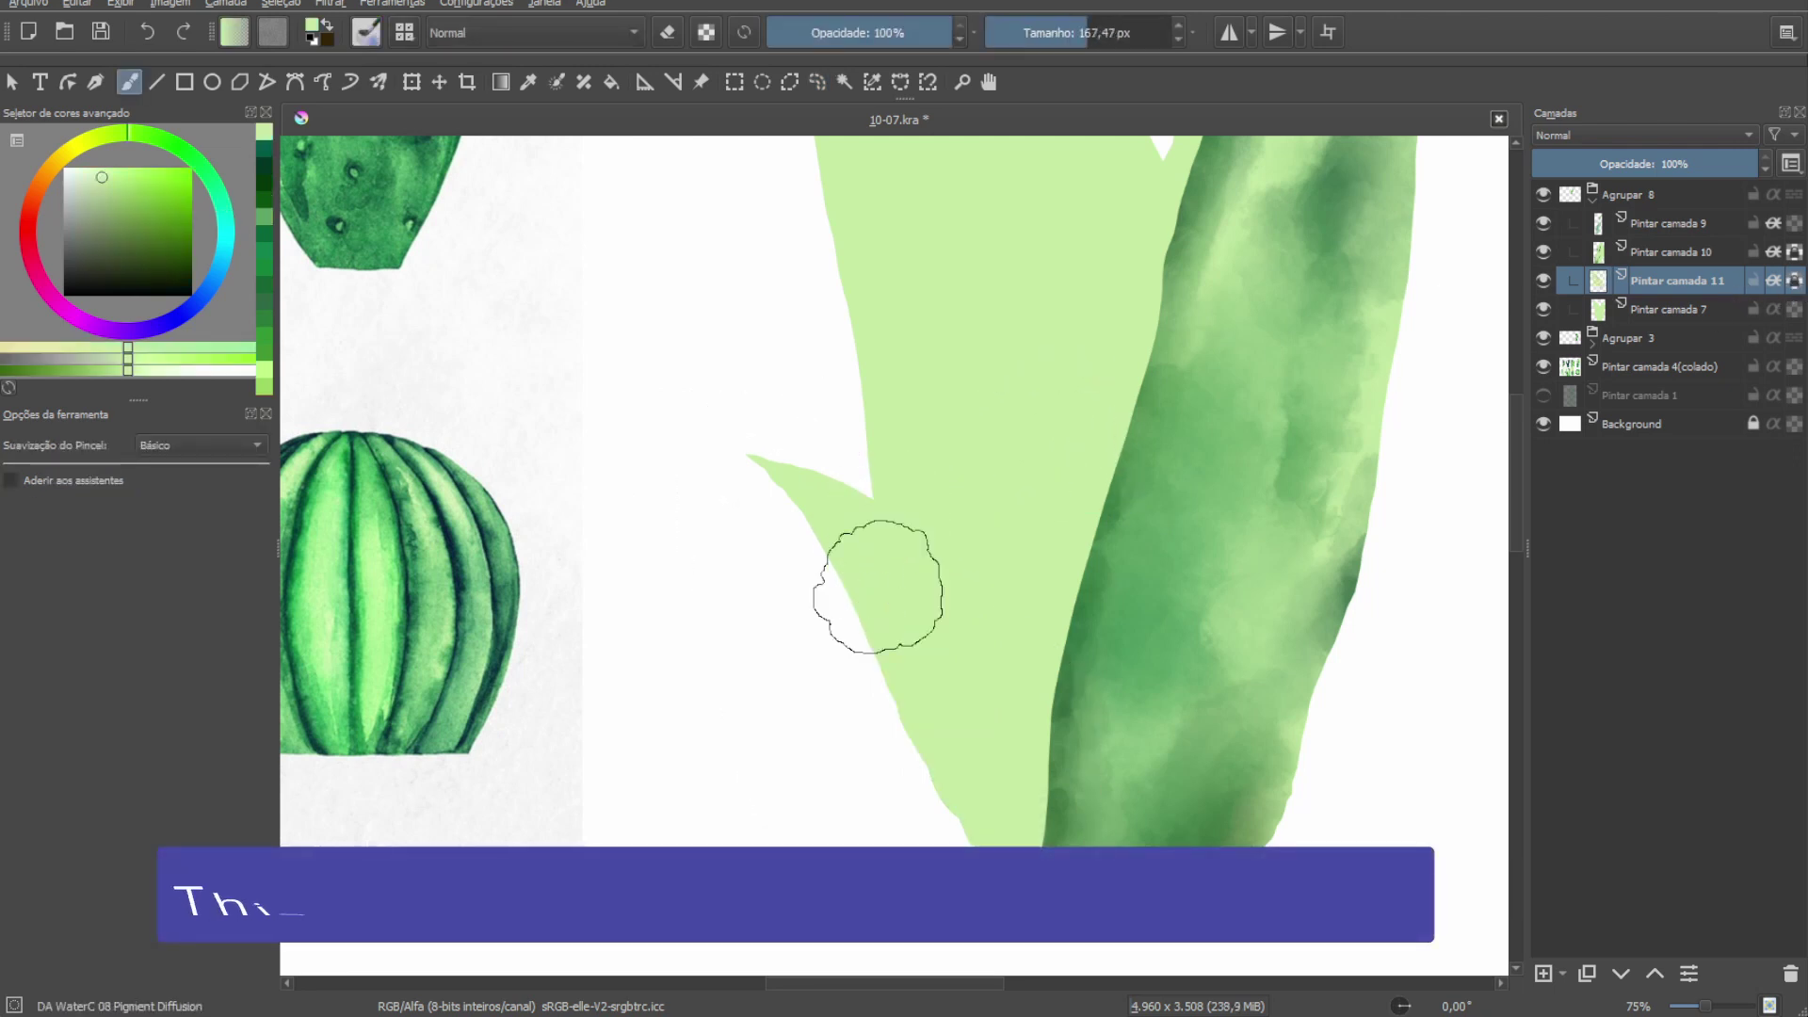
Paint darker green strokes along the small left leaf.
left_click(170, 243)
mouse_move(971, 621)
left_mouse_down()
mouse_move(989, 634)
mouse_move(1022, 807)
mouse_move(1005, 585)
mouse_move(983, 738)
left_mouse_up()
key("slash")
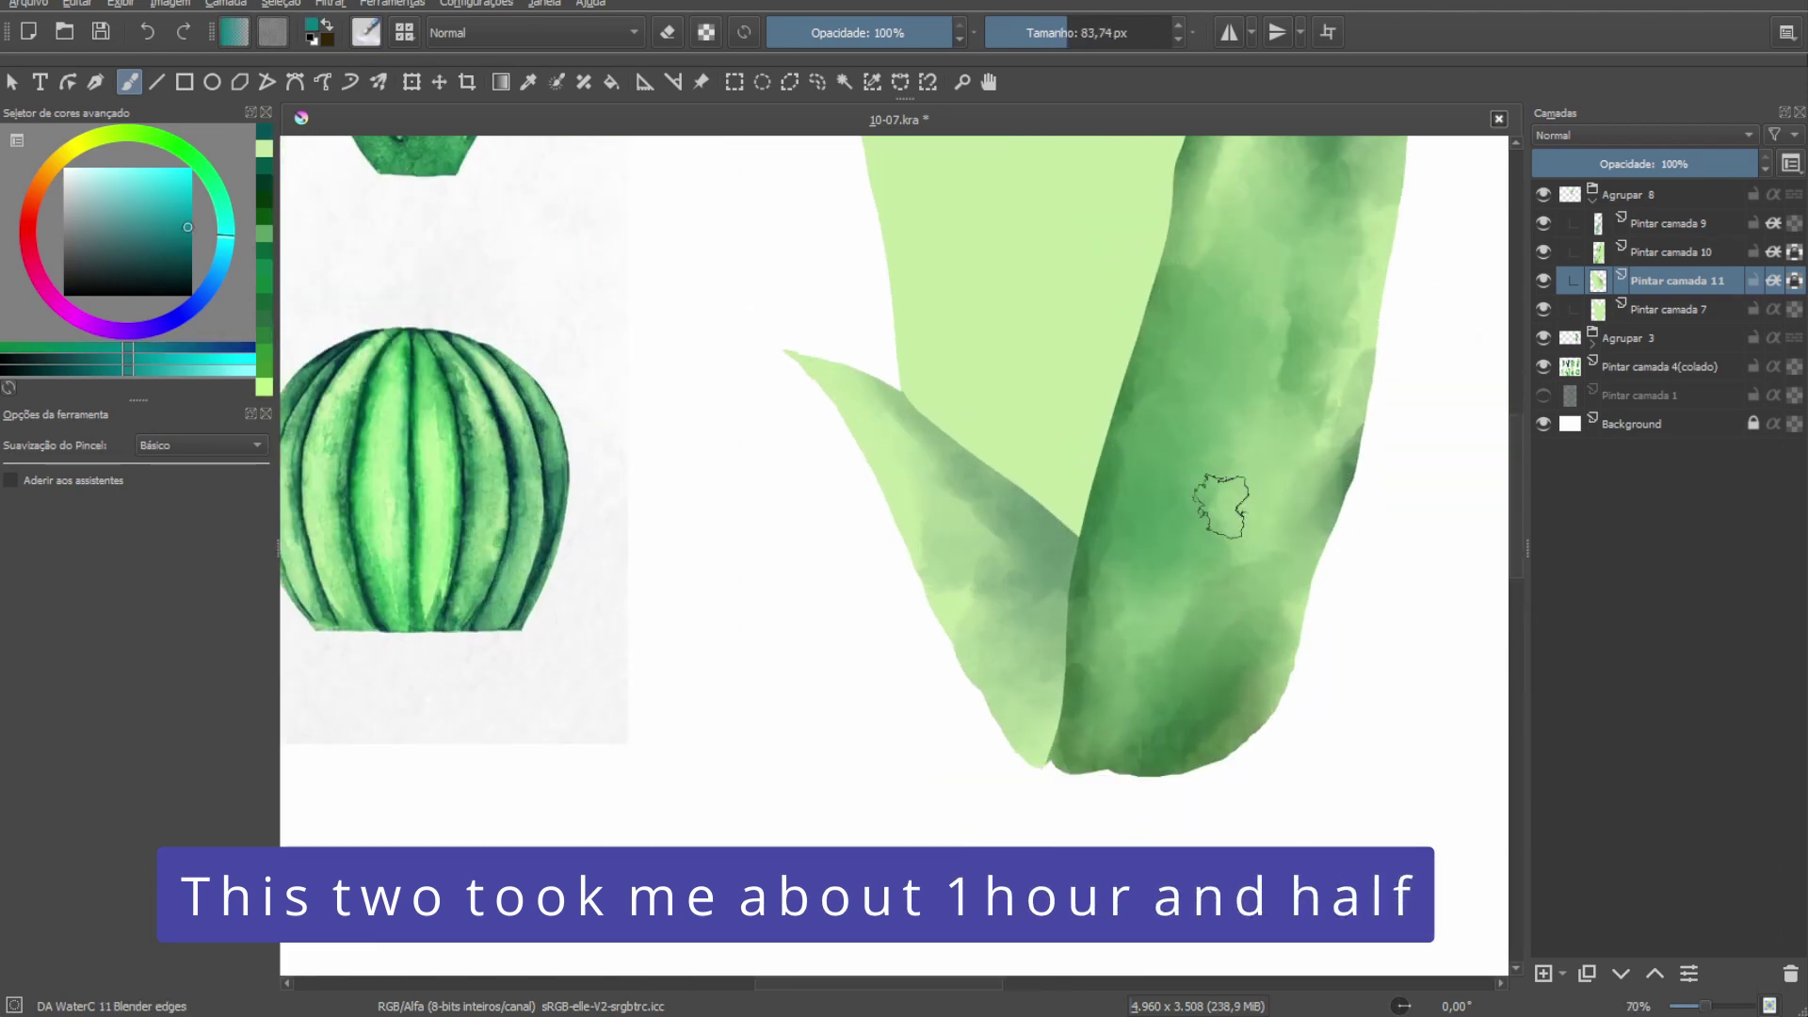
key("slash")
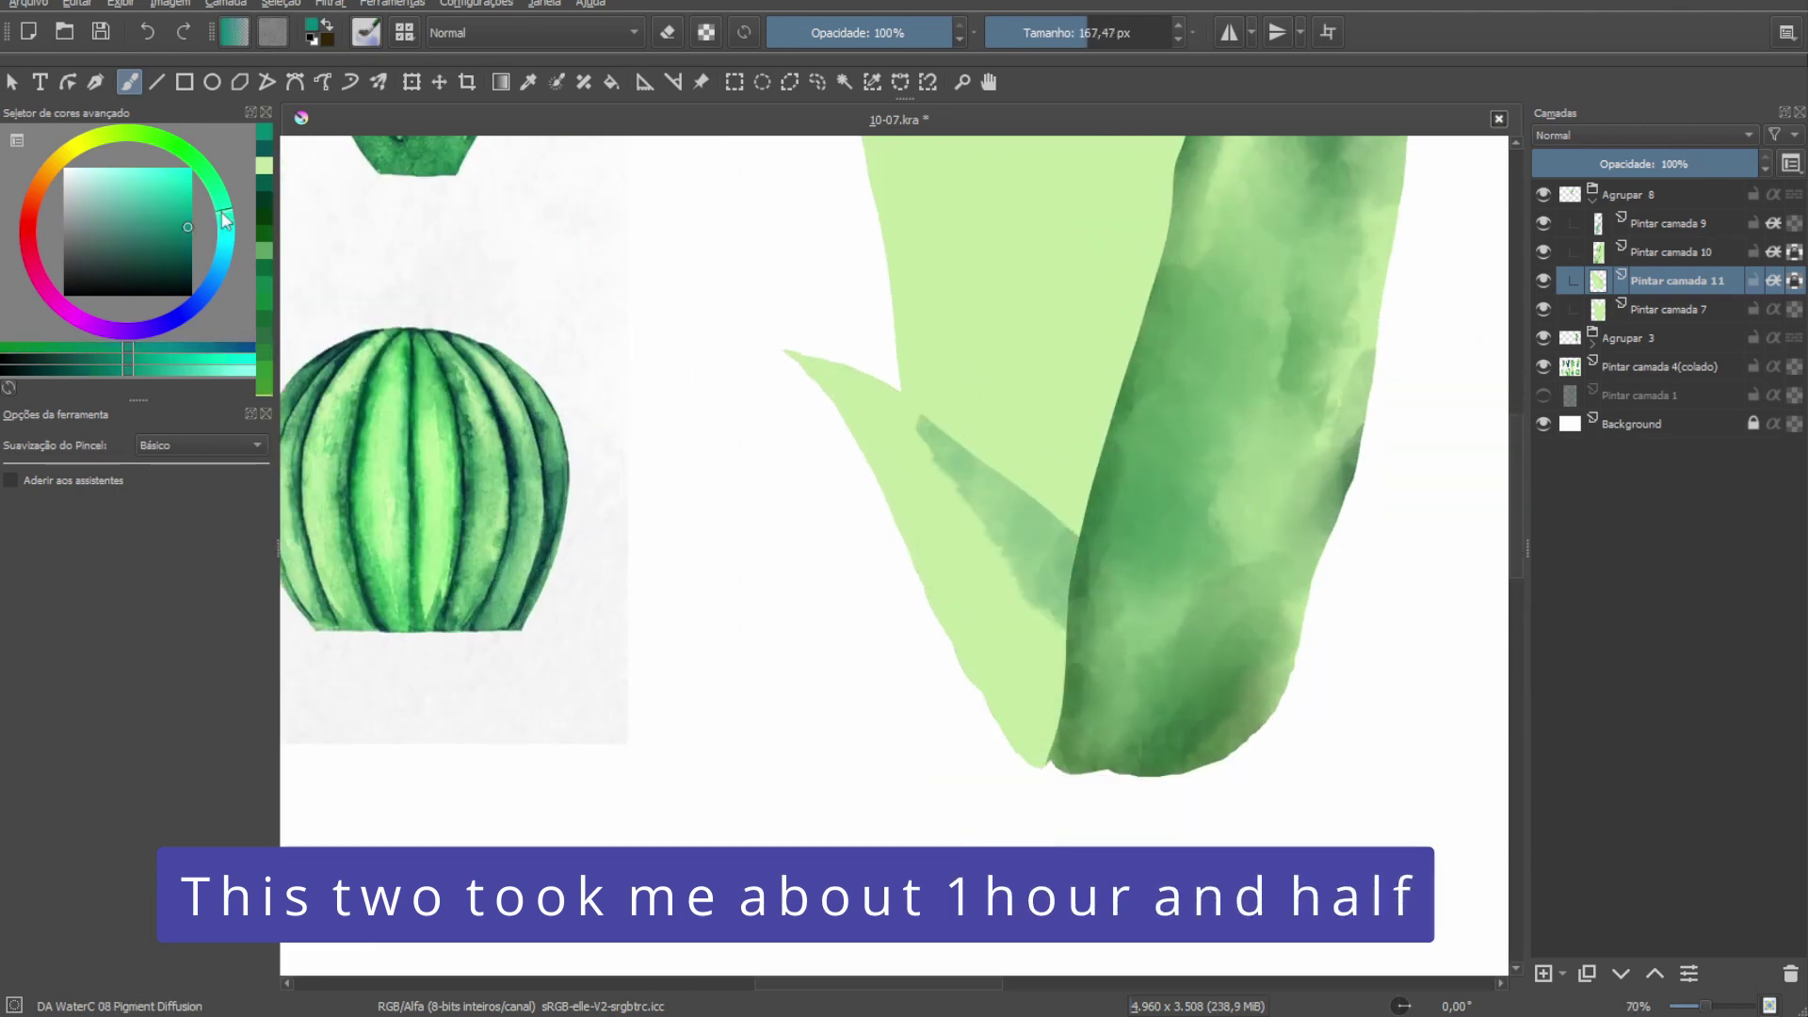
mouse_move(997, 505)
left_mouse_down()
mouse_move(1062, 644)
mouse_move(1034, 626)
mouse_move(1066, 660)
mouse_move(1029, 695)
mouse_move(1069, 524)
mouse_move(1027, 659)
mouse_move(983, 562)
left_mouse_up()
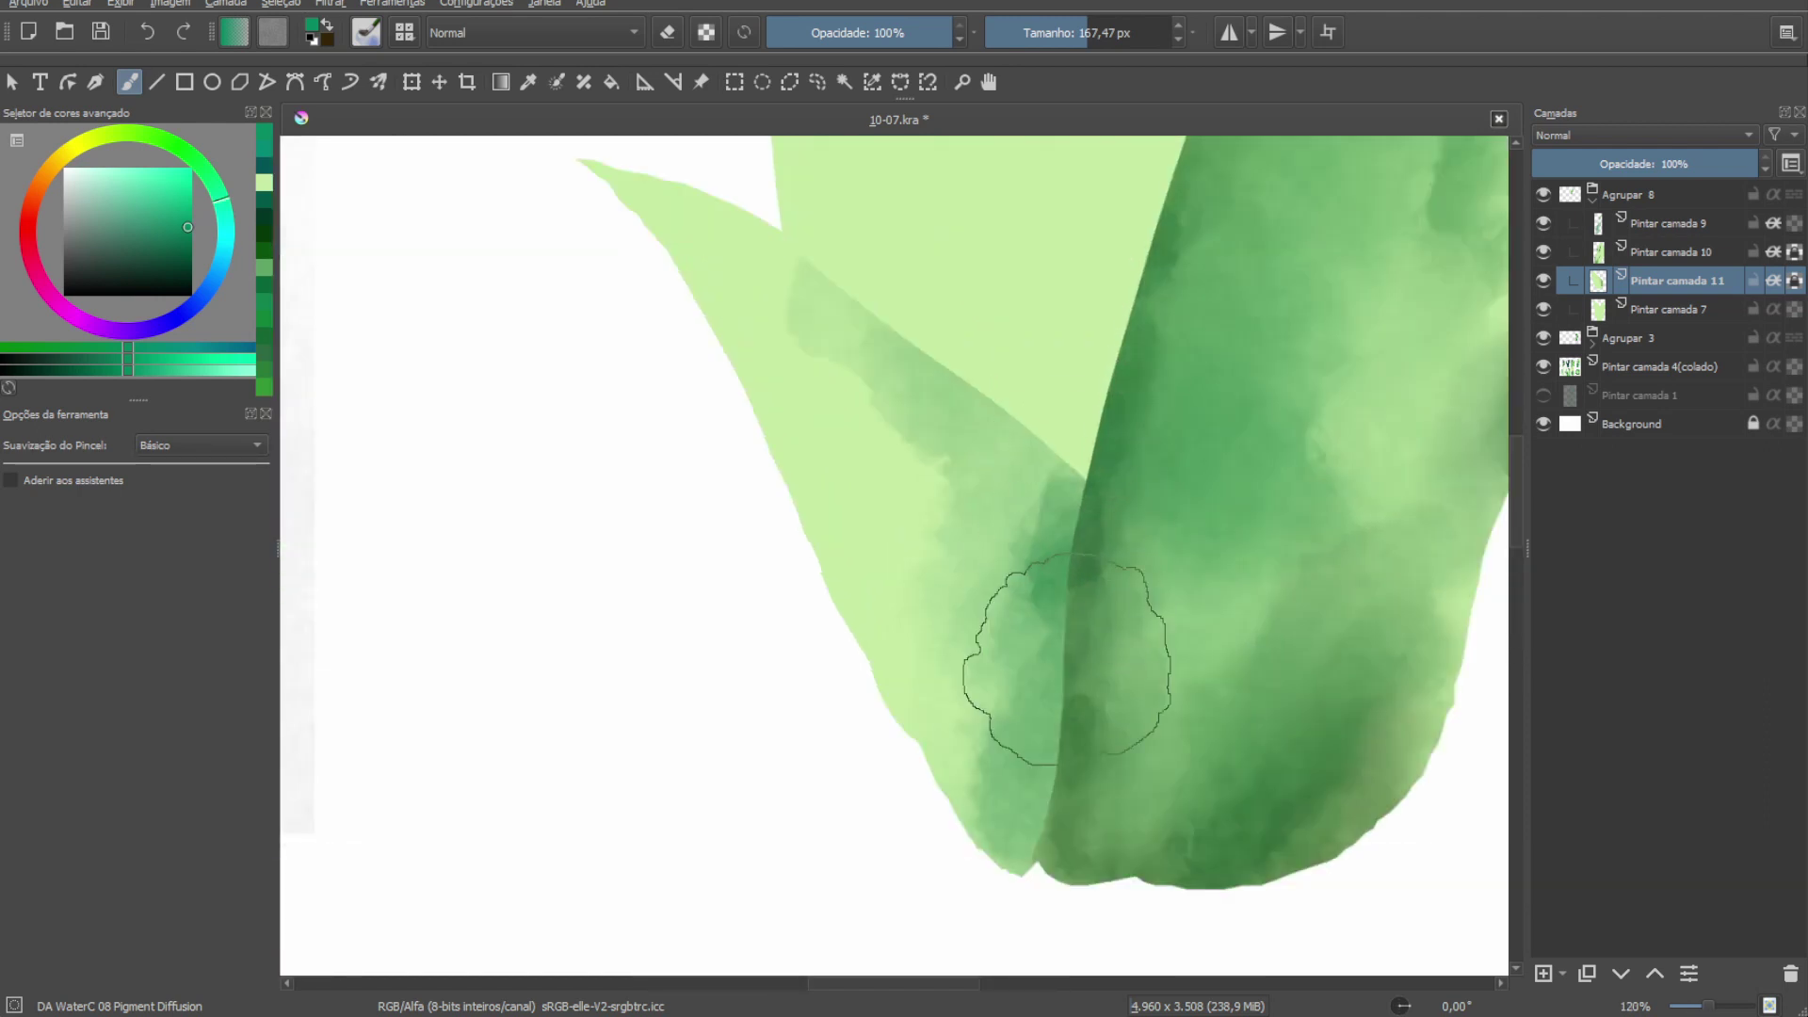
key("k")
Blend with a lighter green, then darken the small leaf's left edge from the tip.
scroll(1027, 659, "down", 5)
left_click(1019, 612, "ctrl")
key("/")
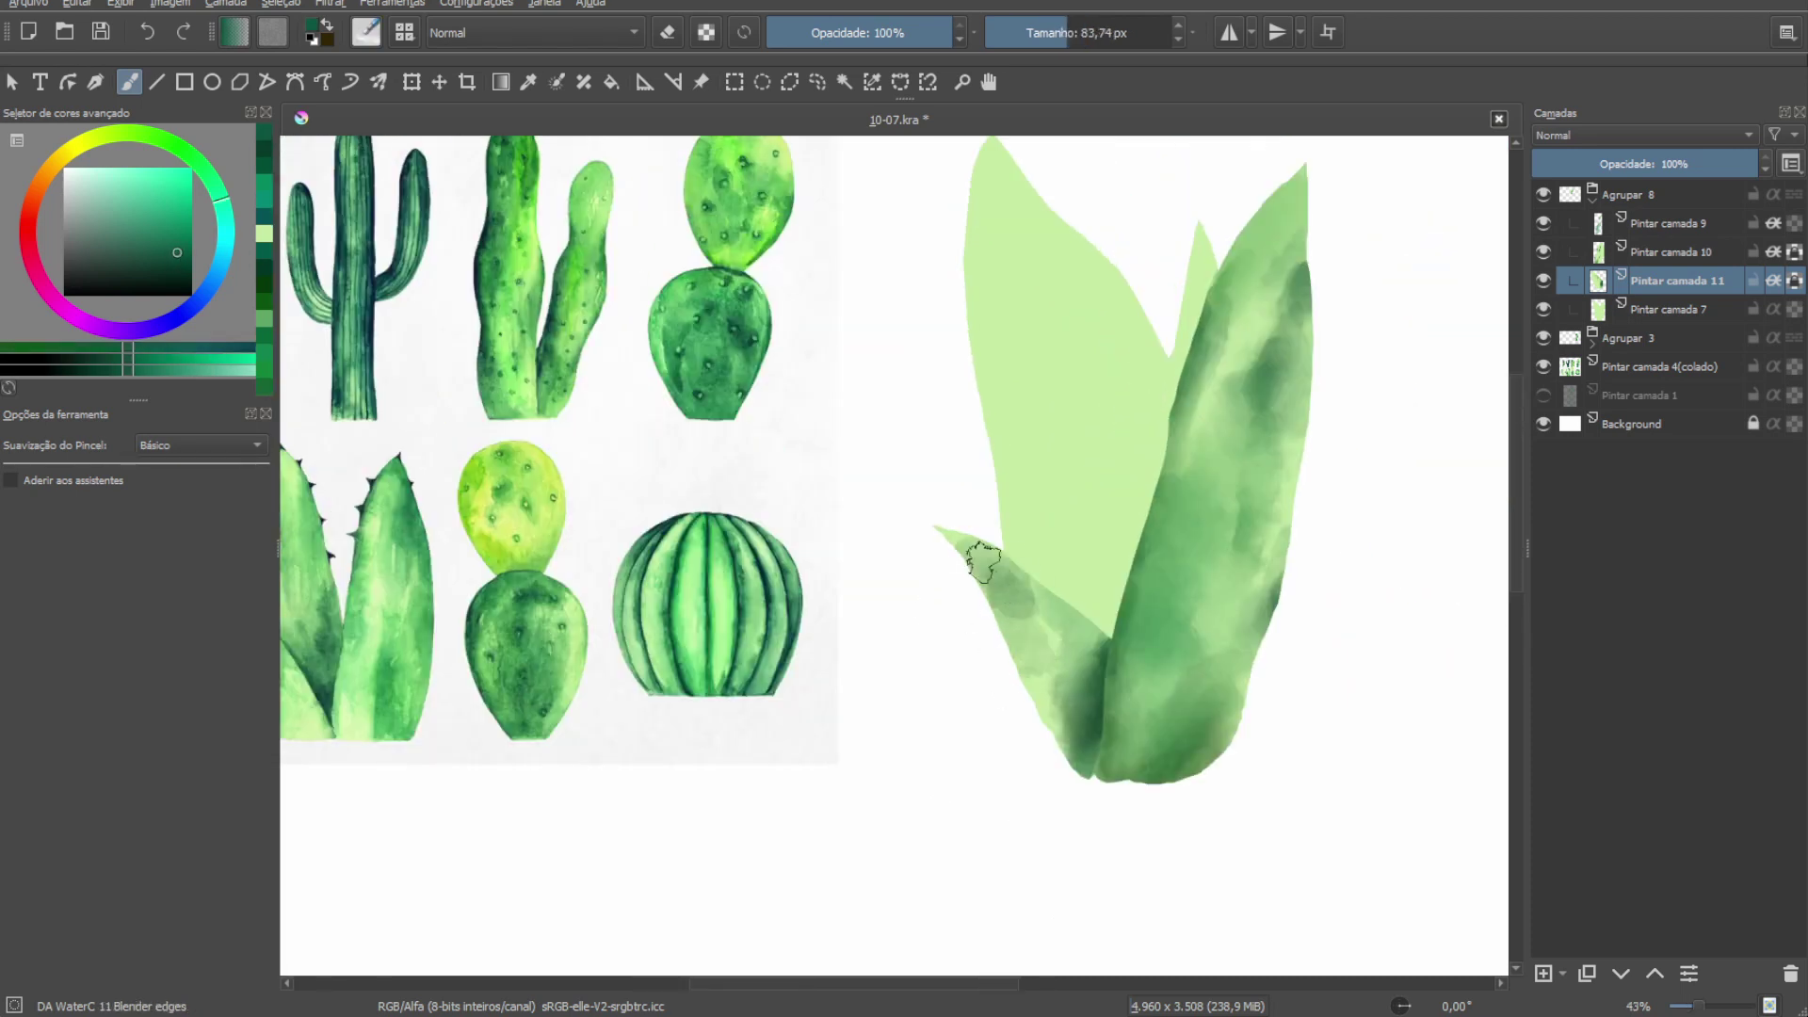
scroll(1135, 564, "up", 4)
scroll(964, 691, "down", 2)
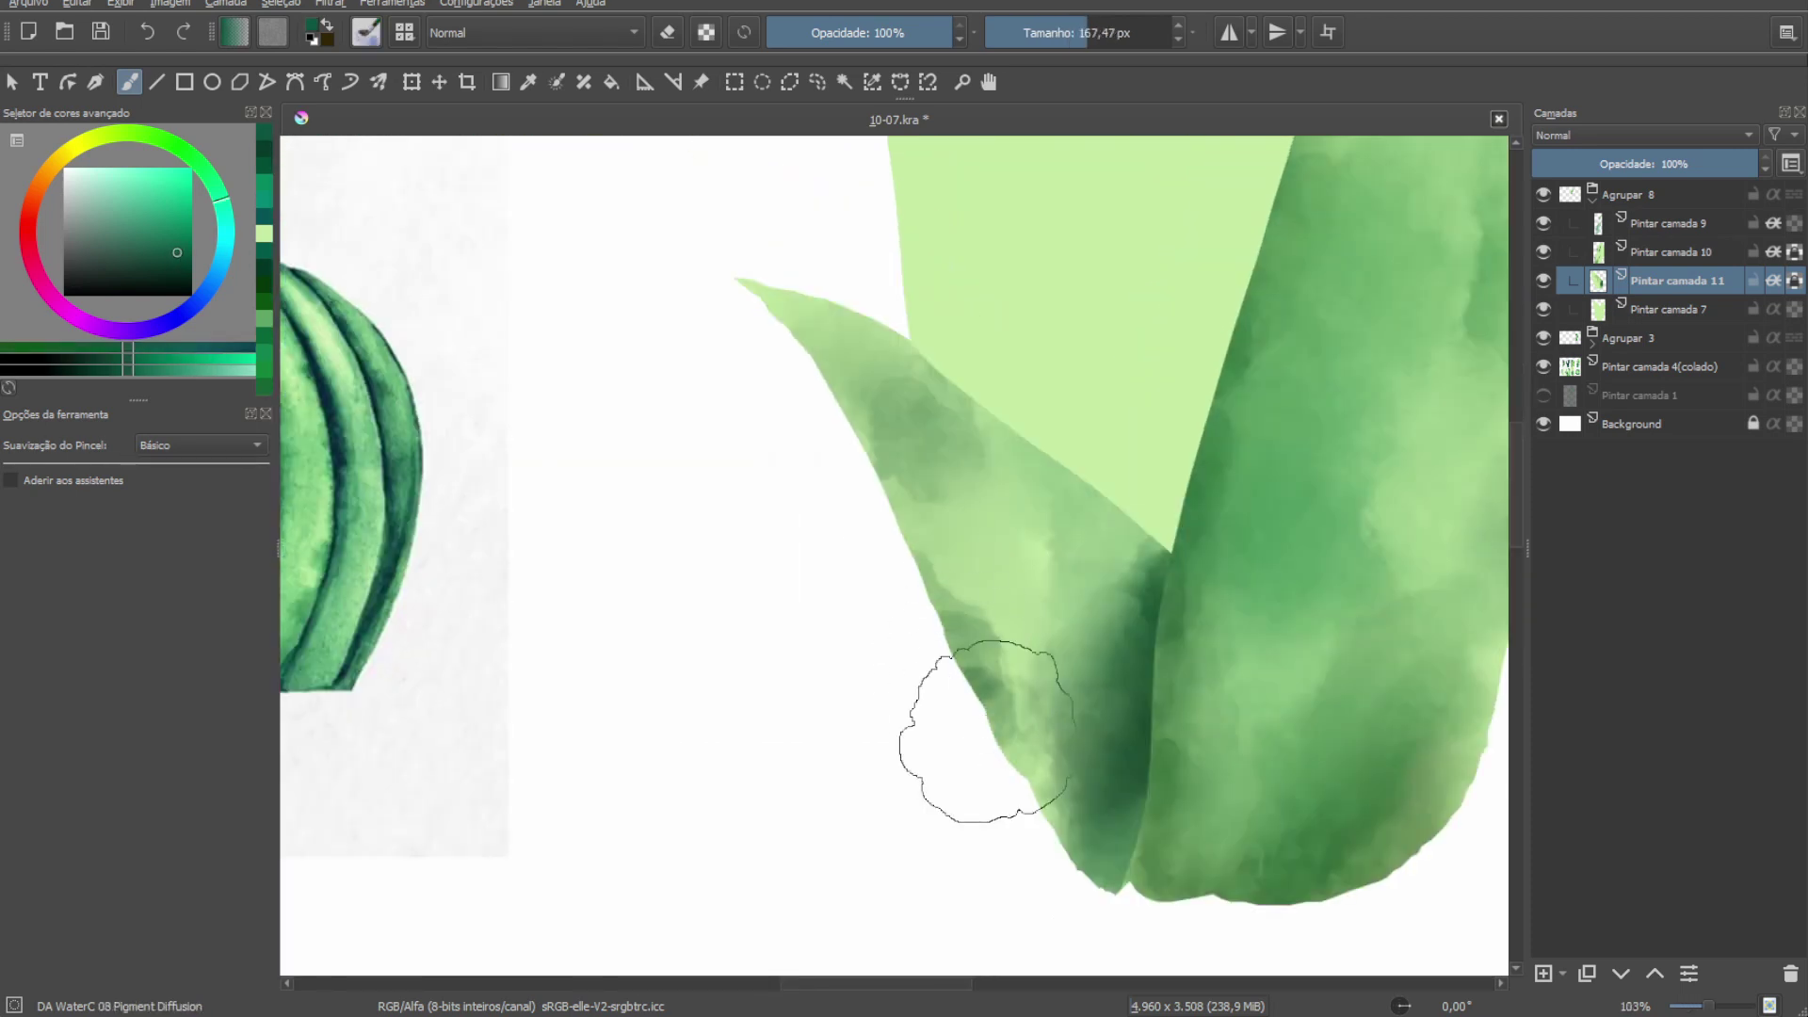
scroll(1059, 650, "down", 3)
scroll(1059, 650, "up", 1)
scroll(1058, 634, "up", 5)
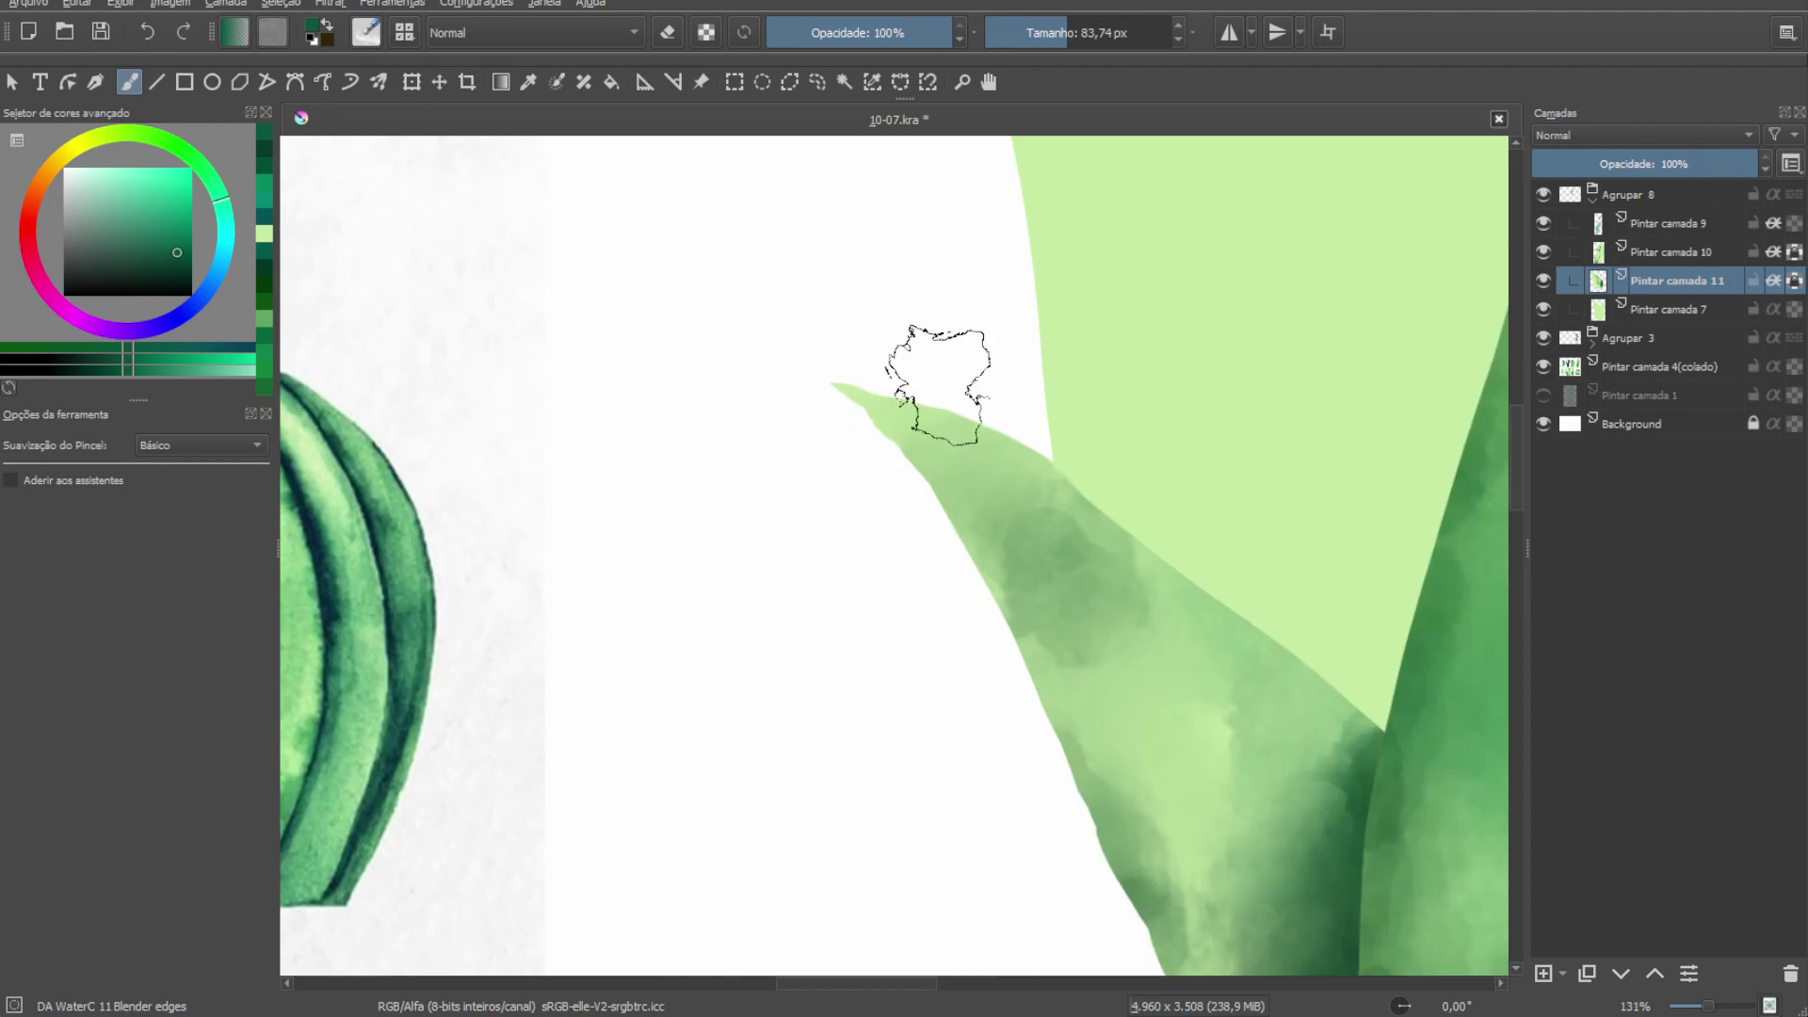
key("/")
left_click_drag(923, 483, 1001, 607)
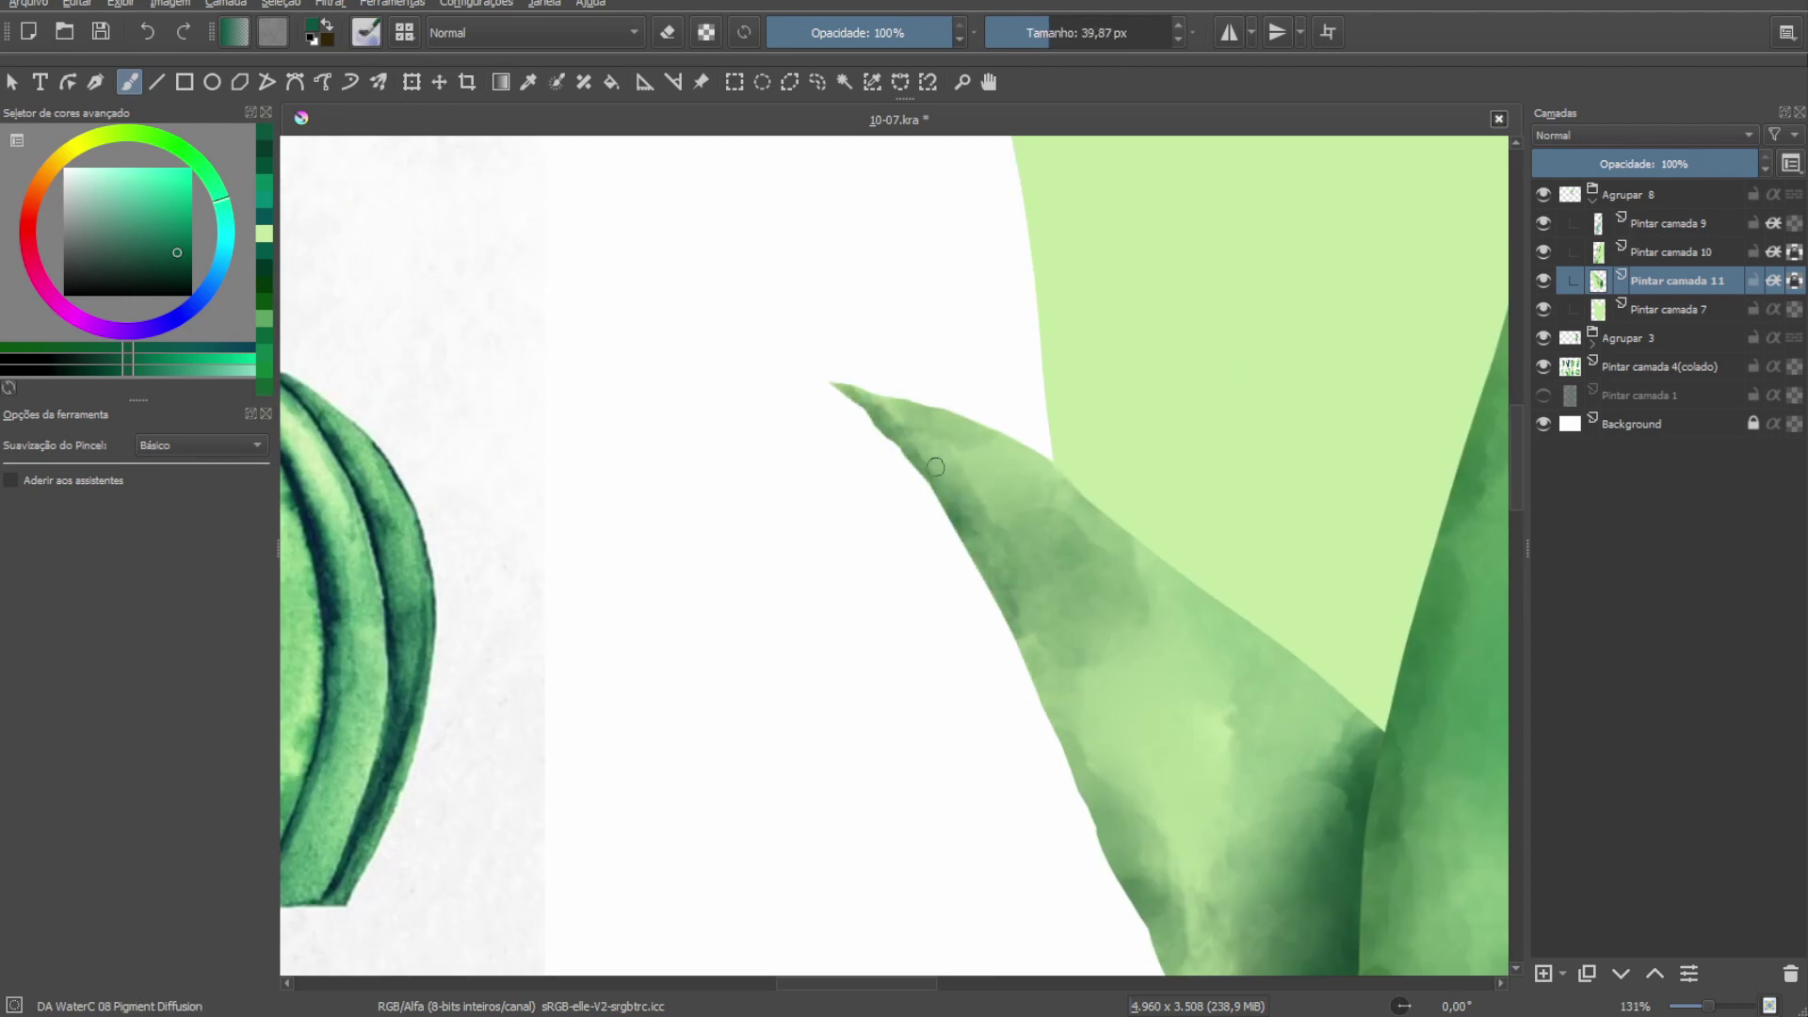
Darken the small leaf's base, lower edge and where the two leaves meet.
left_click_drag(935, 467, 638, 170)
left_click_drag(801, 537, 922, 749)
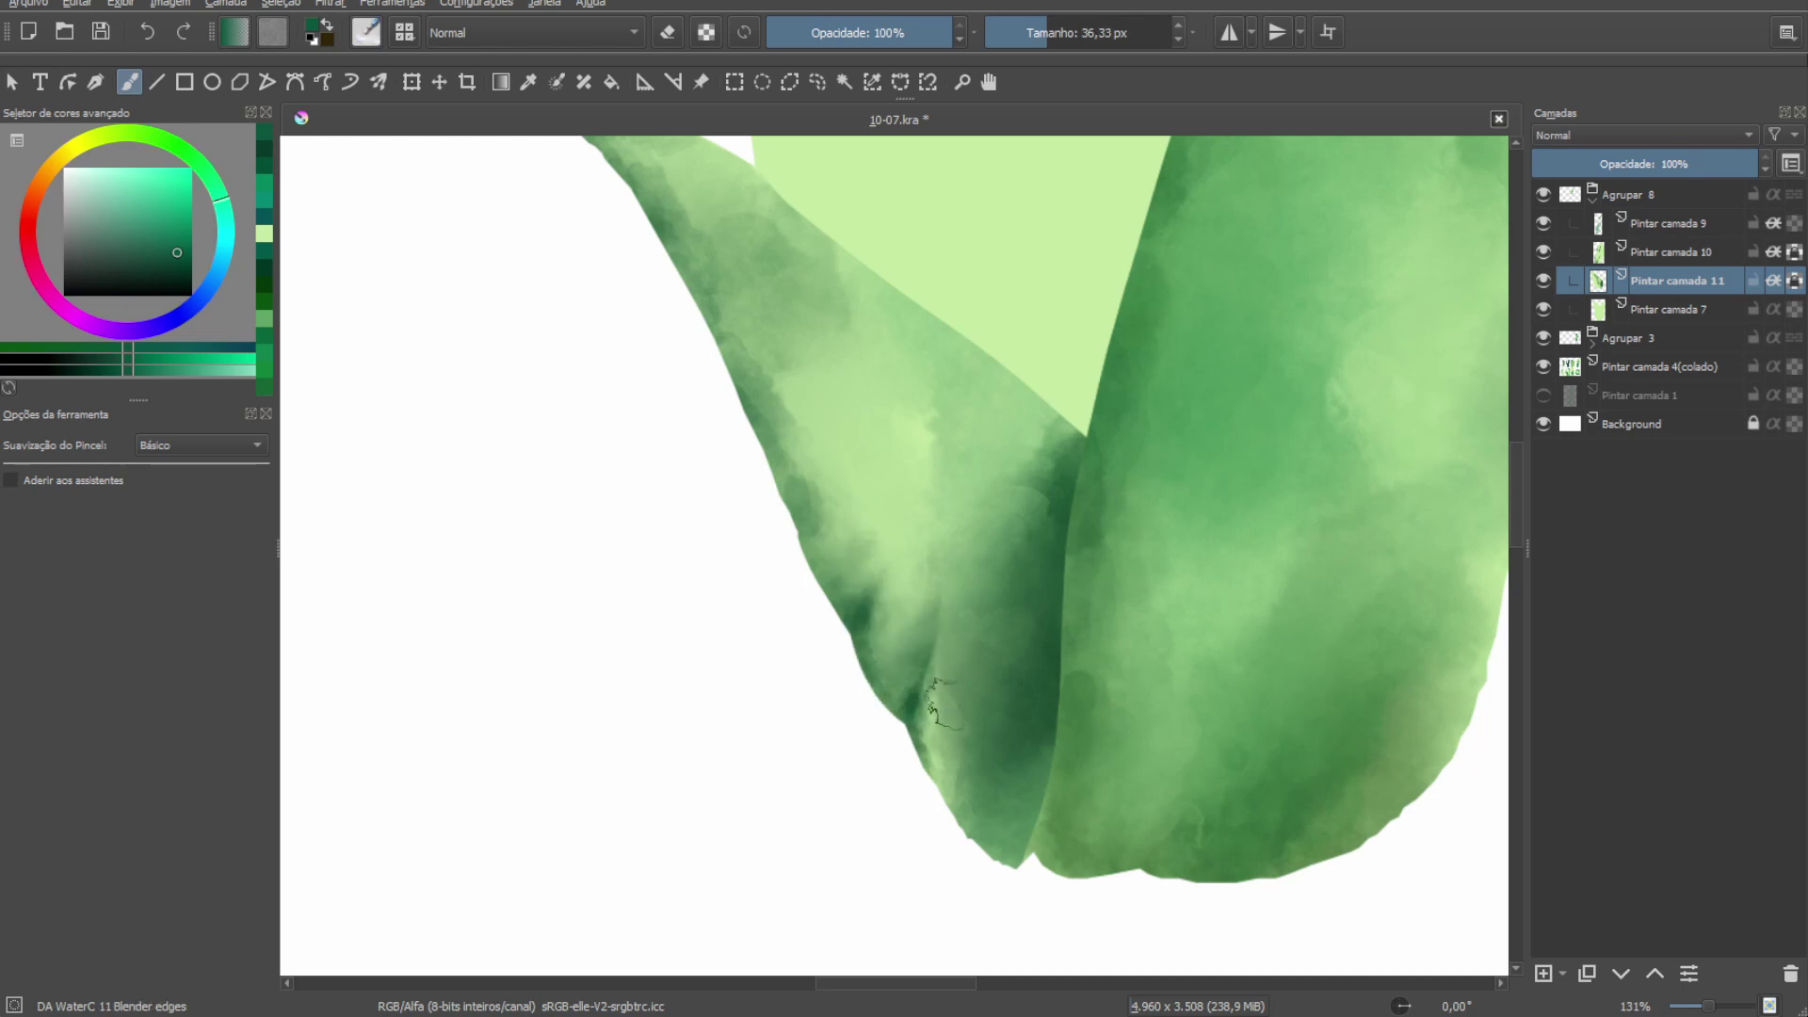
scroll(941, 702, "up", 3)
mouse_move(985, 654)
left_mouse_down()
mouse_move(1092, 537)
mouse_move(1093, 594)
left_mouse_up()
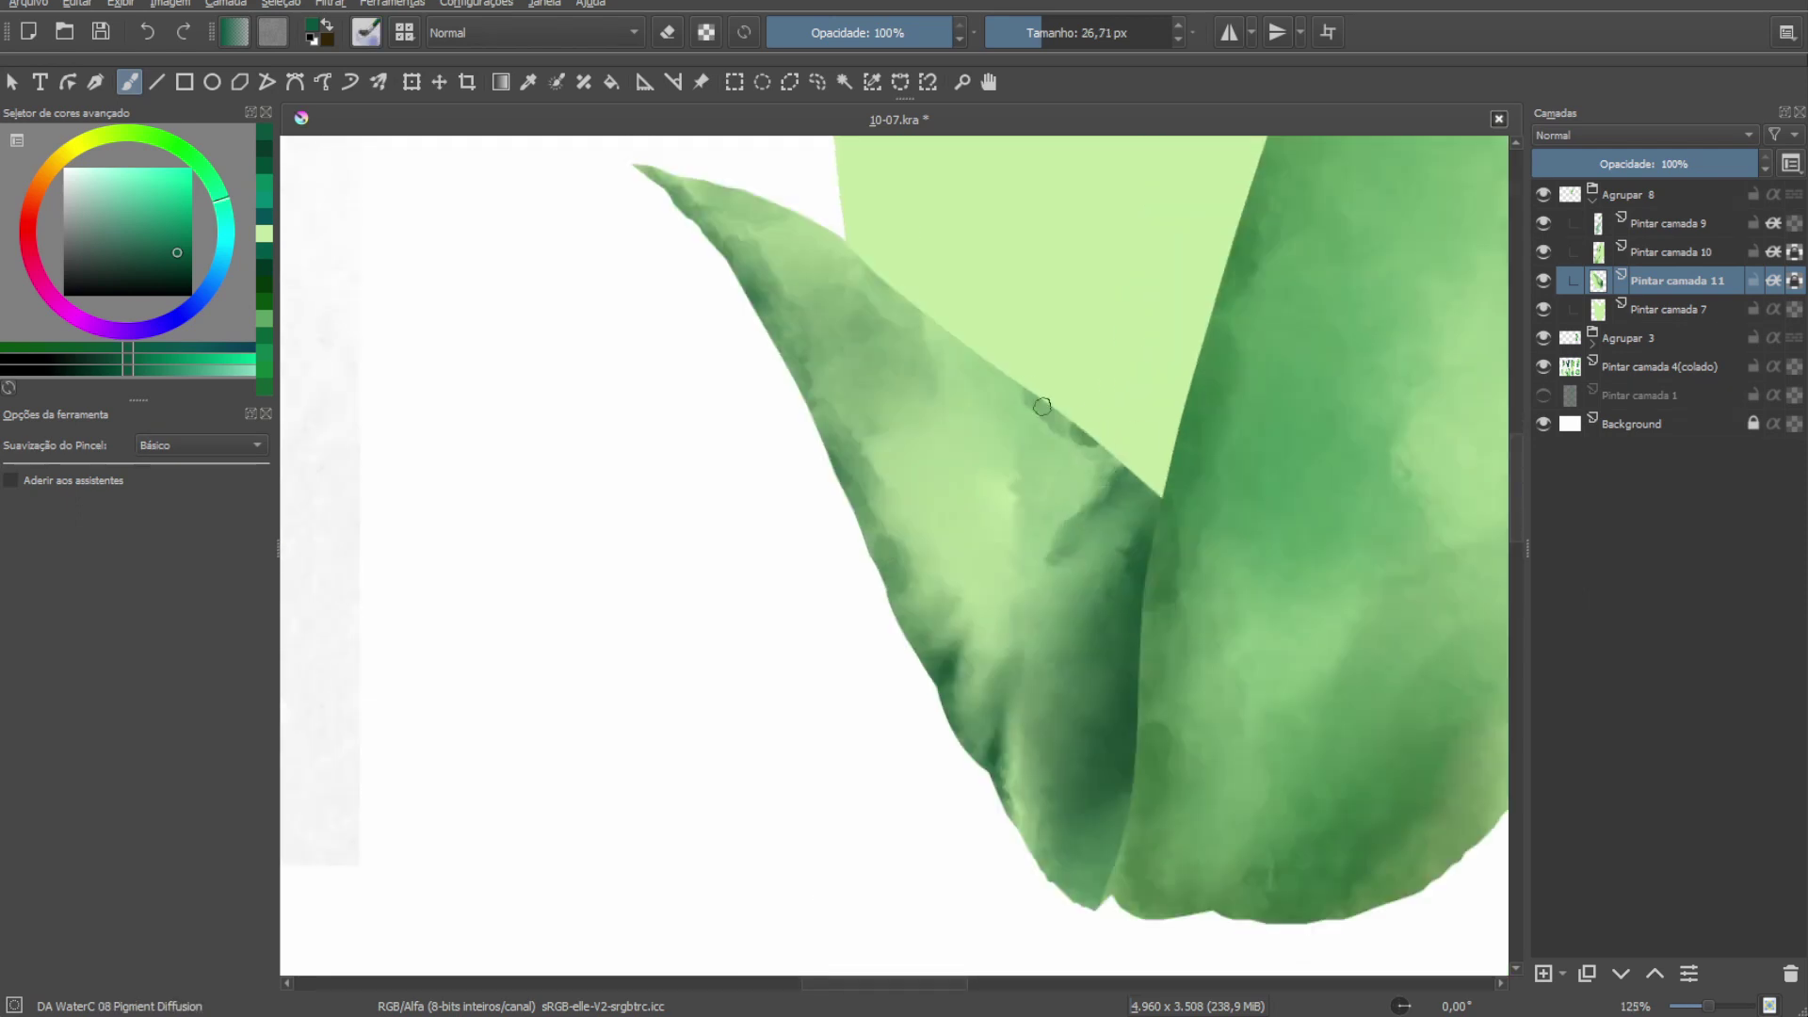
left_click_drag(1043, 406, 1092, 471)
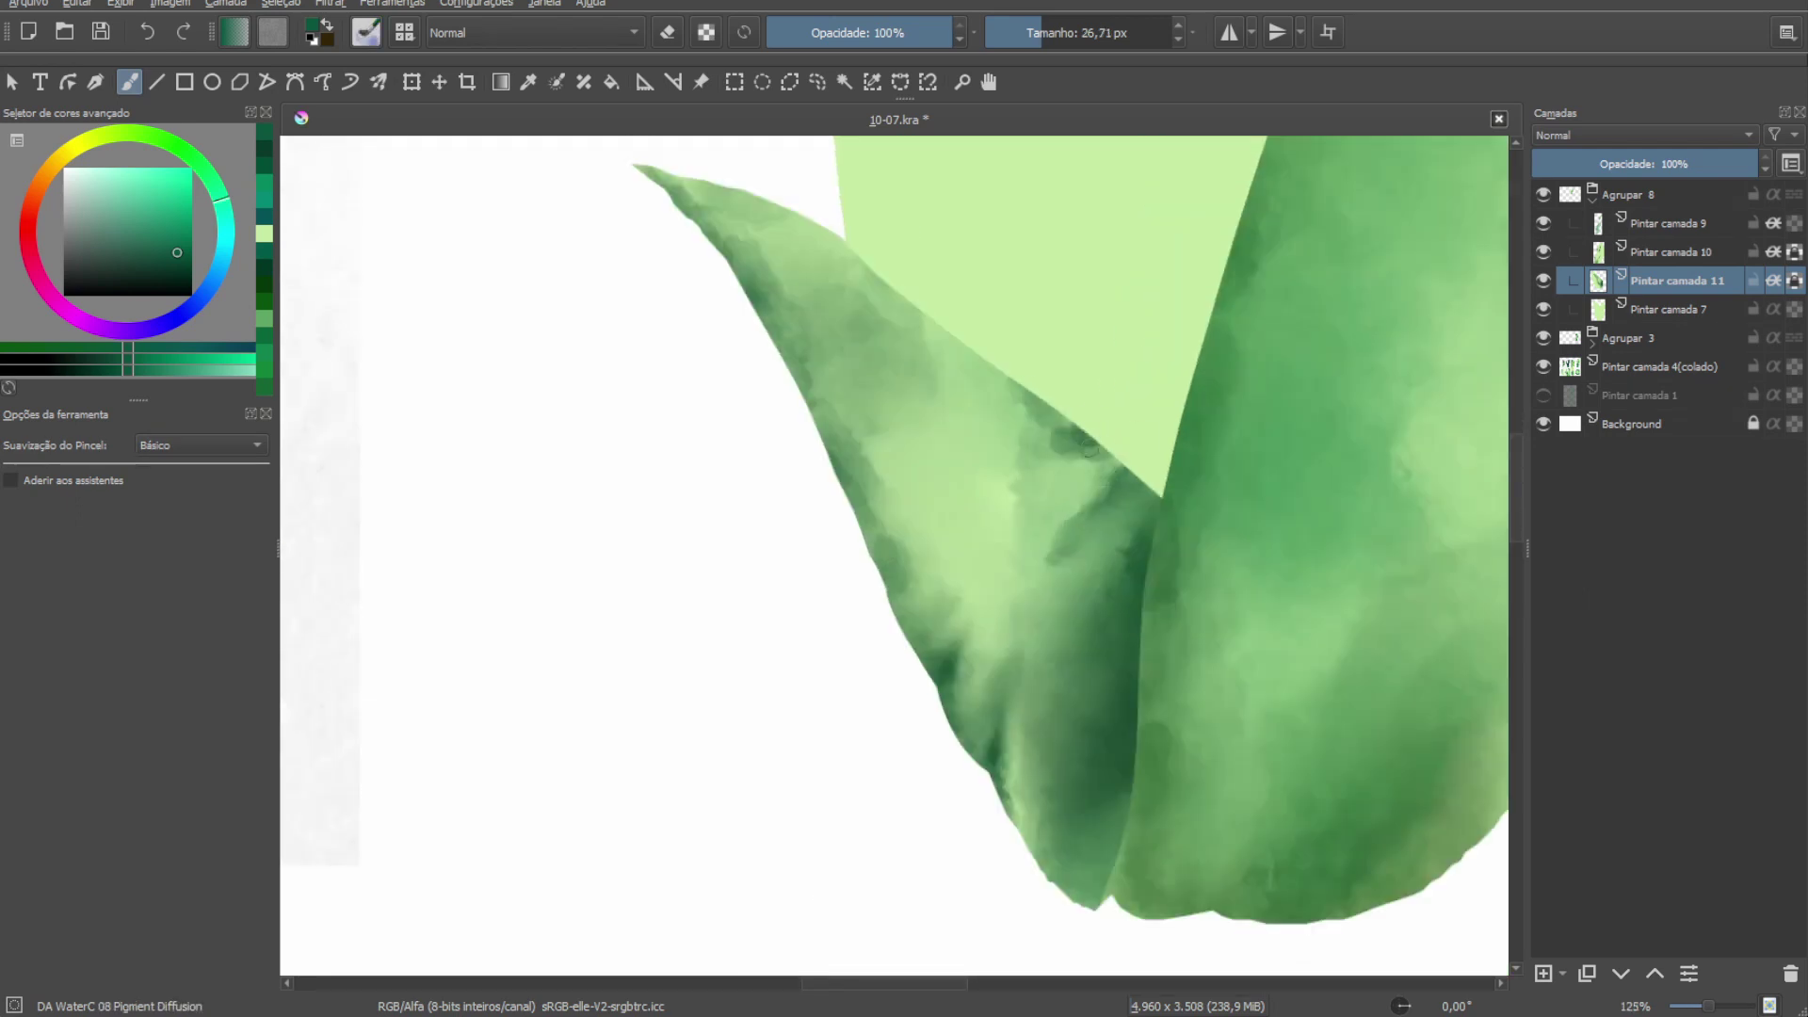
mouse_move(1017, 527)
left_mouse_down()
mouse_move(1025, 617)
mouse_move(1118, 699)
left_mouse_up()
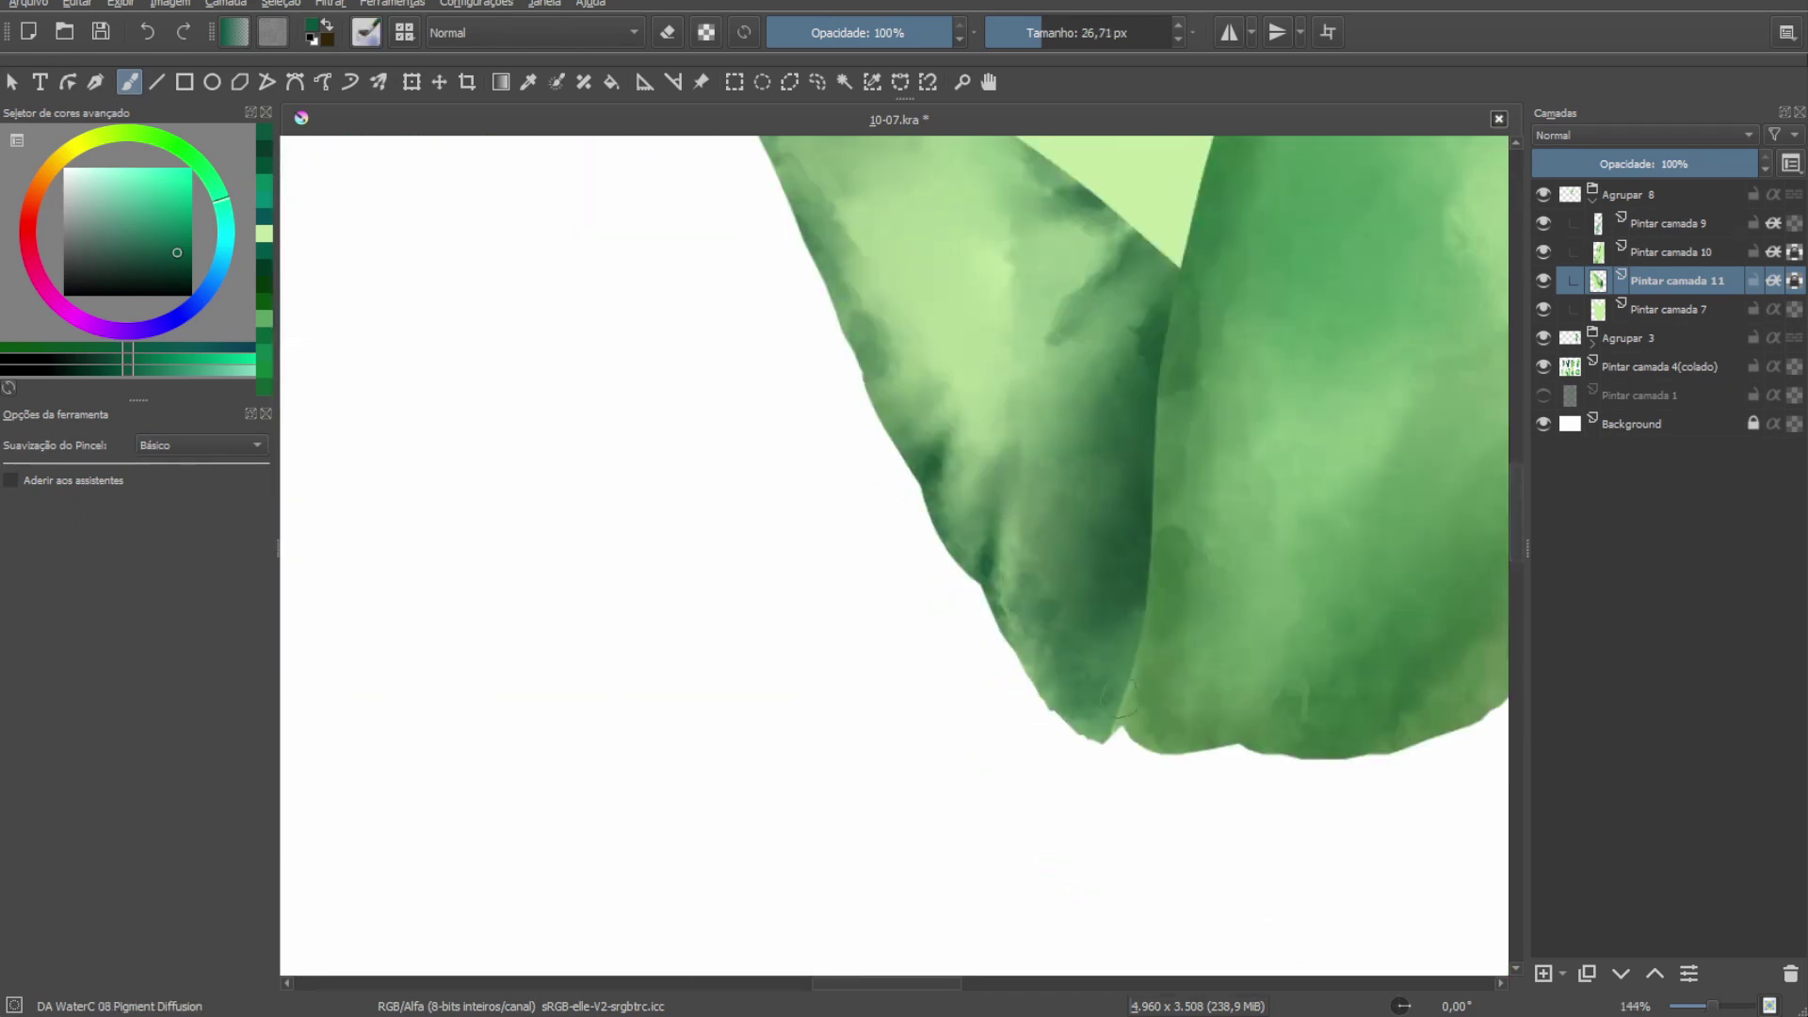
Paint darker green strokes along the agave leaf edge and near its base.
left_click(183, 261)
left_click_drag(1074, 640, 1121, 725)
left_click_drag(1130, 594, 1081, 652)
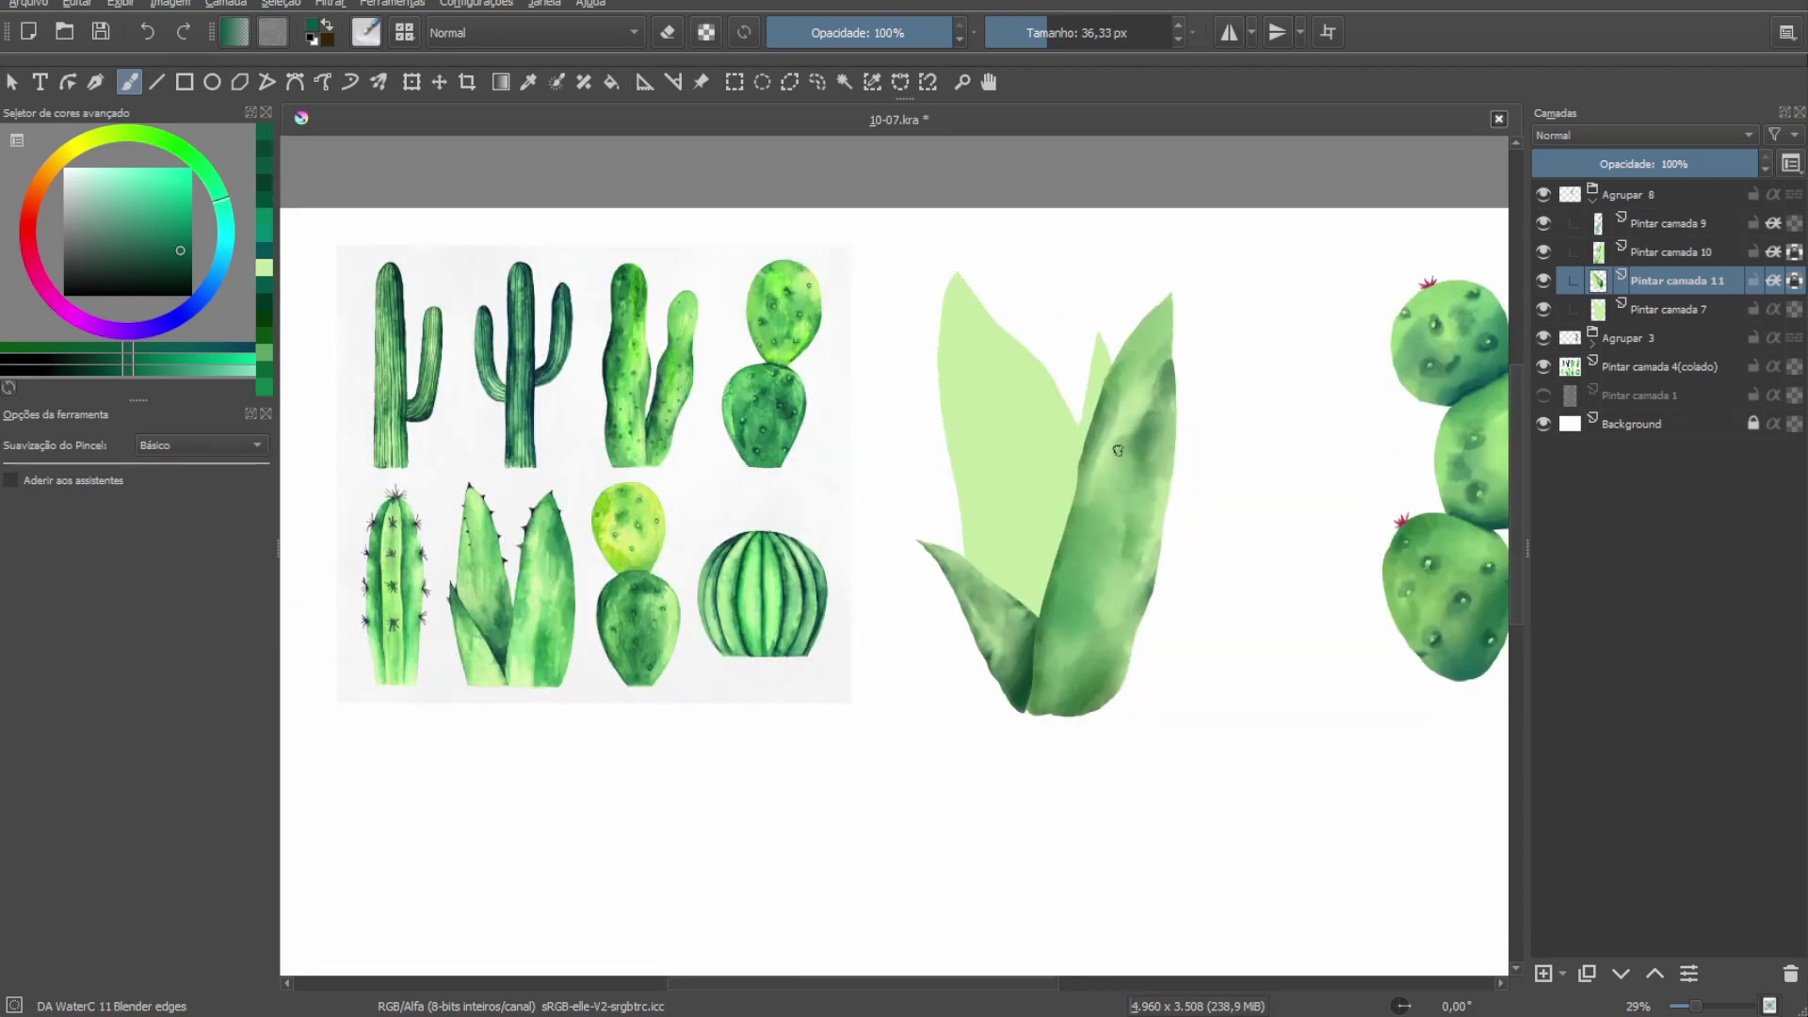
left_click_drag(1118, 450, 1081, 477)
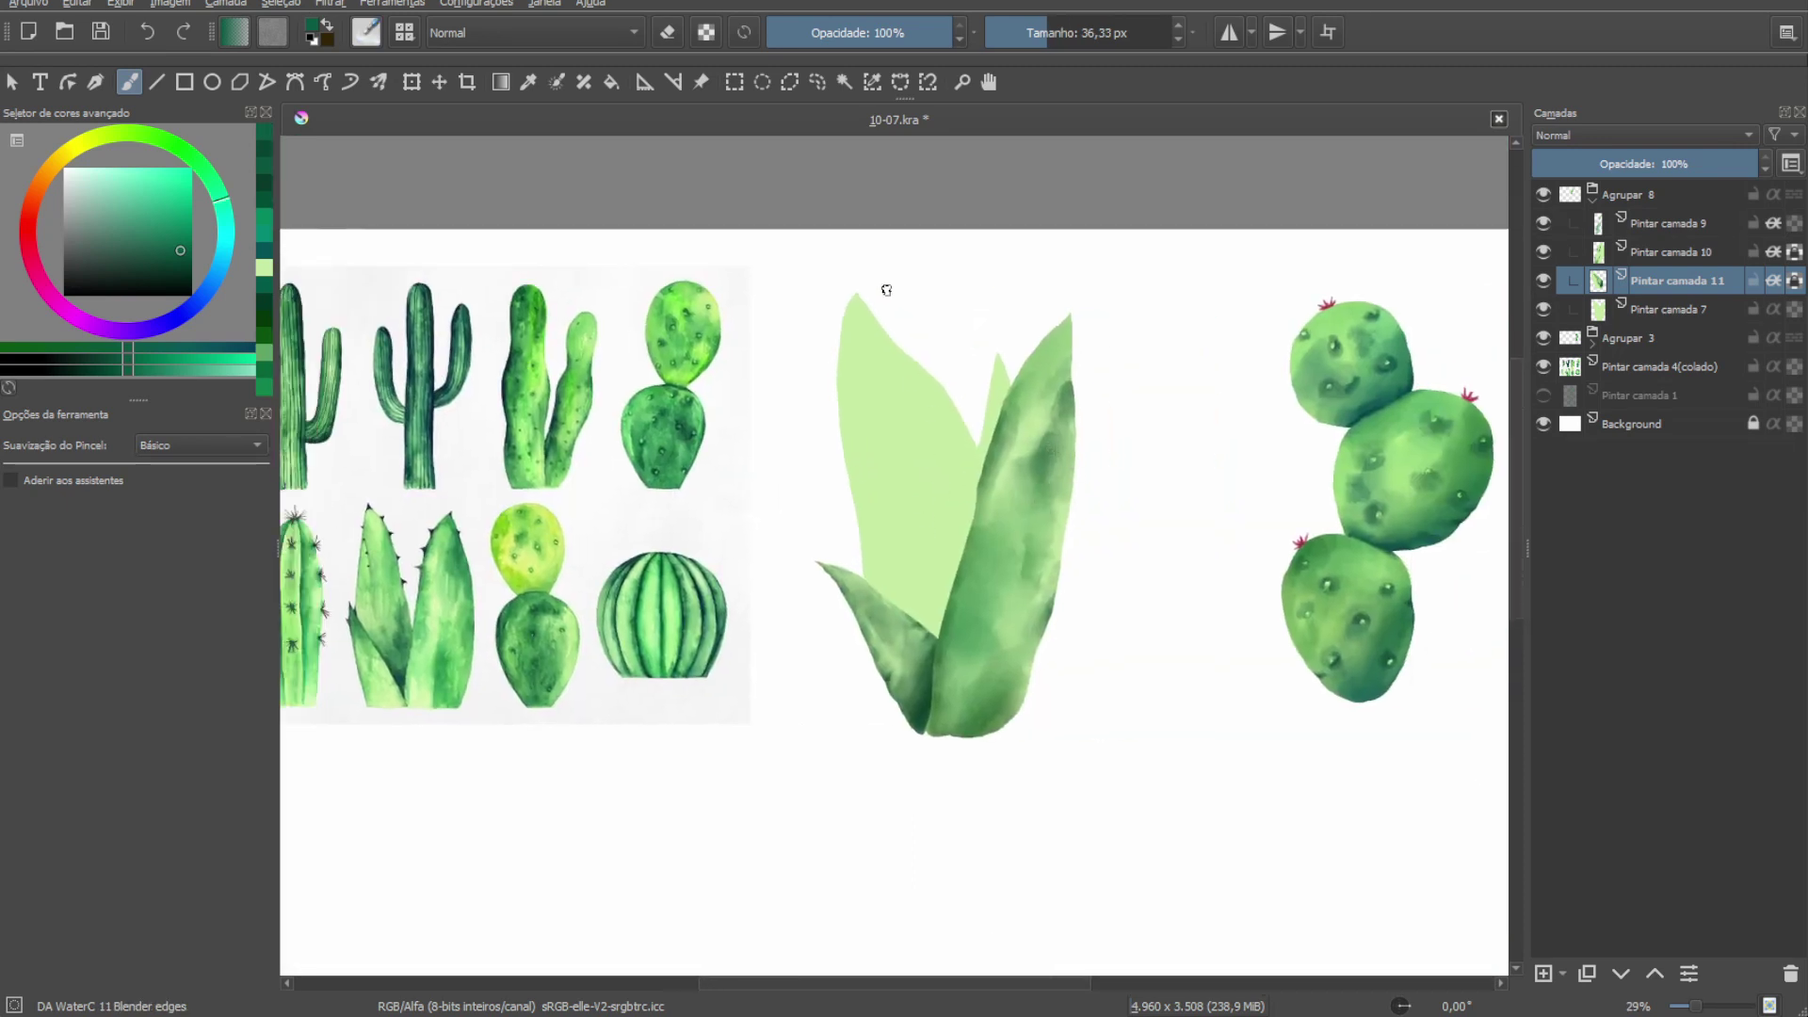
scroll(886, 290, "up", 3)
On a new clipped layer, fill a freehand outline of the tall left leaf with light green.
key("Insert")
left_click(1773, 309)
key("ctrl+r")
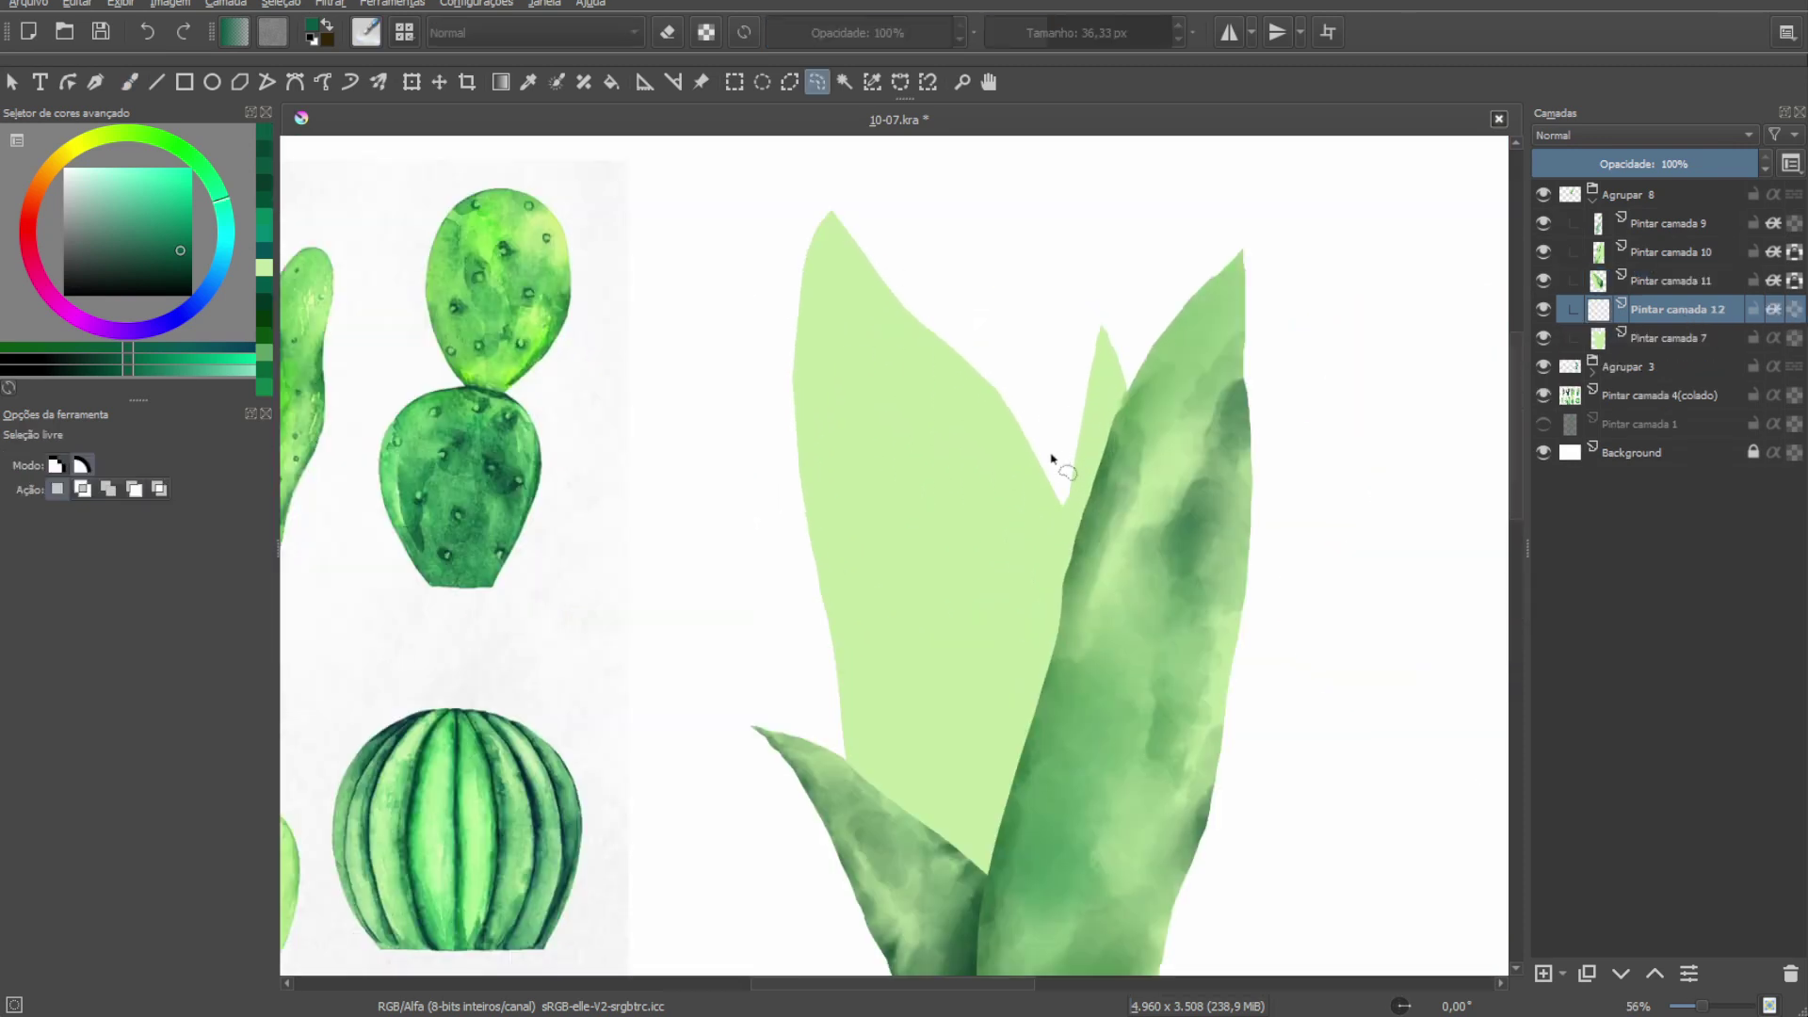
scroll(1060, 459, "up", 1)
left_click_drag(991, 963, 940, 190)
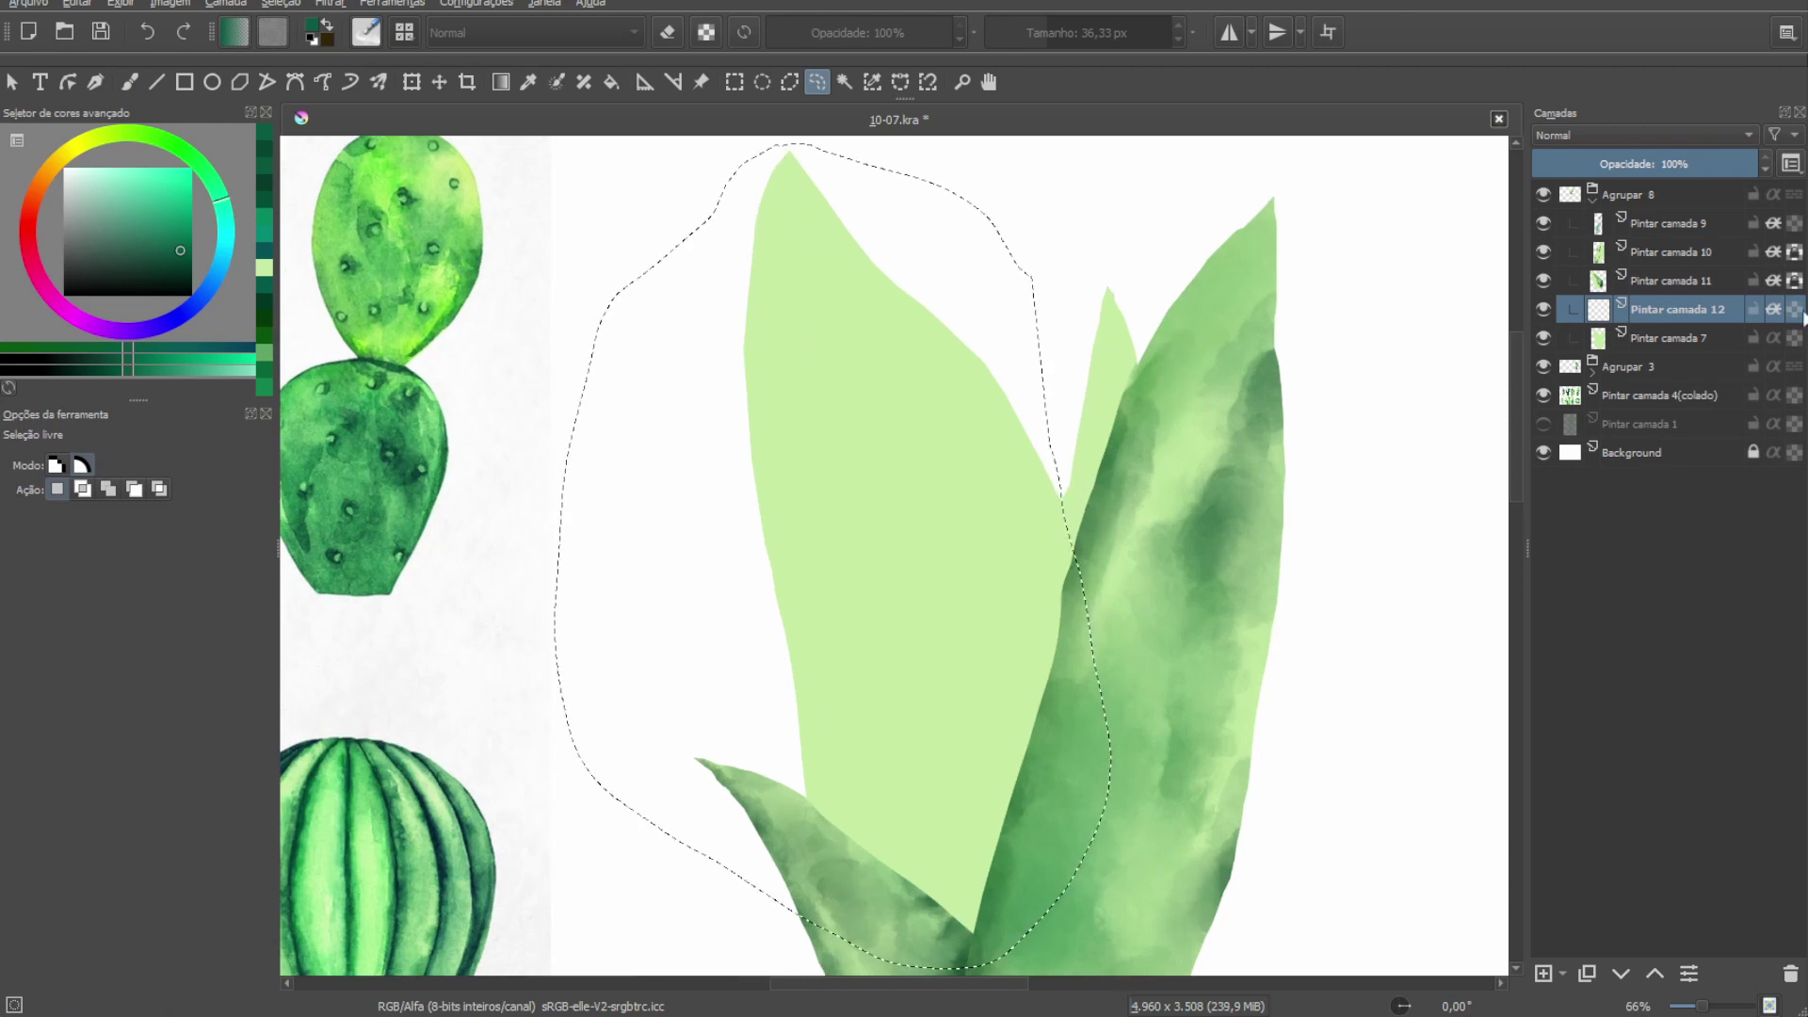
key("b")
left_click(993, 415, "ctrl")
key("shift+BackSpace")
key("ctrl+shift+a")
scroll(794, 509, "down", 3)
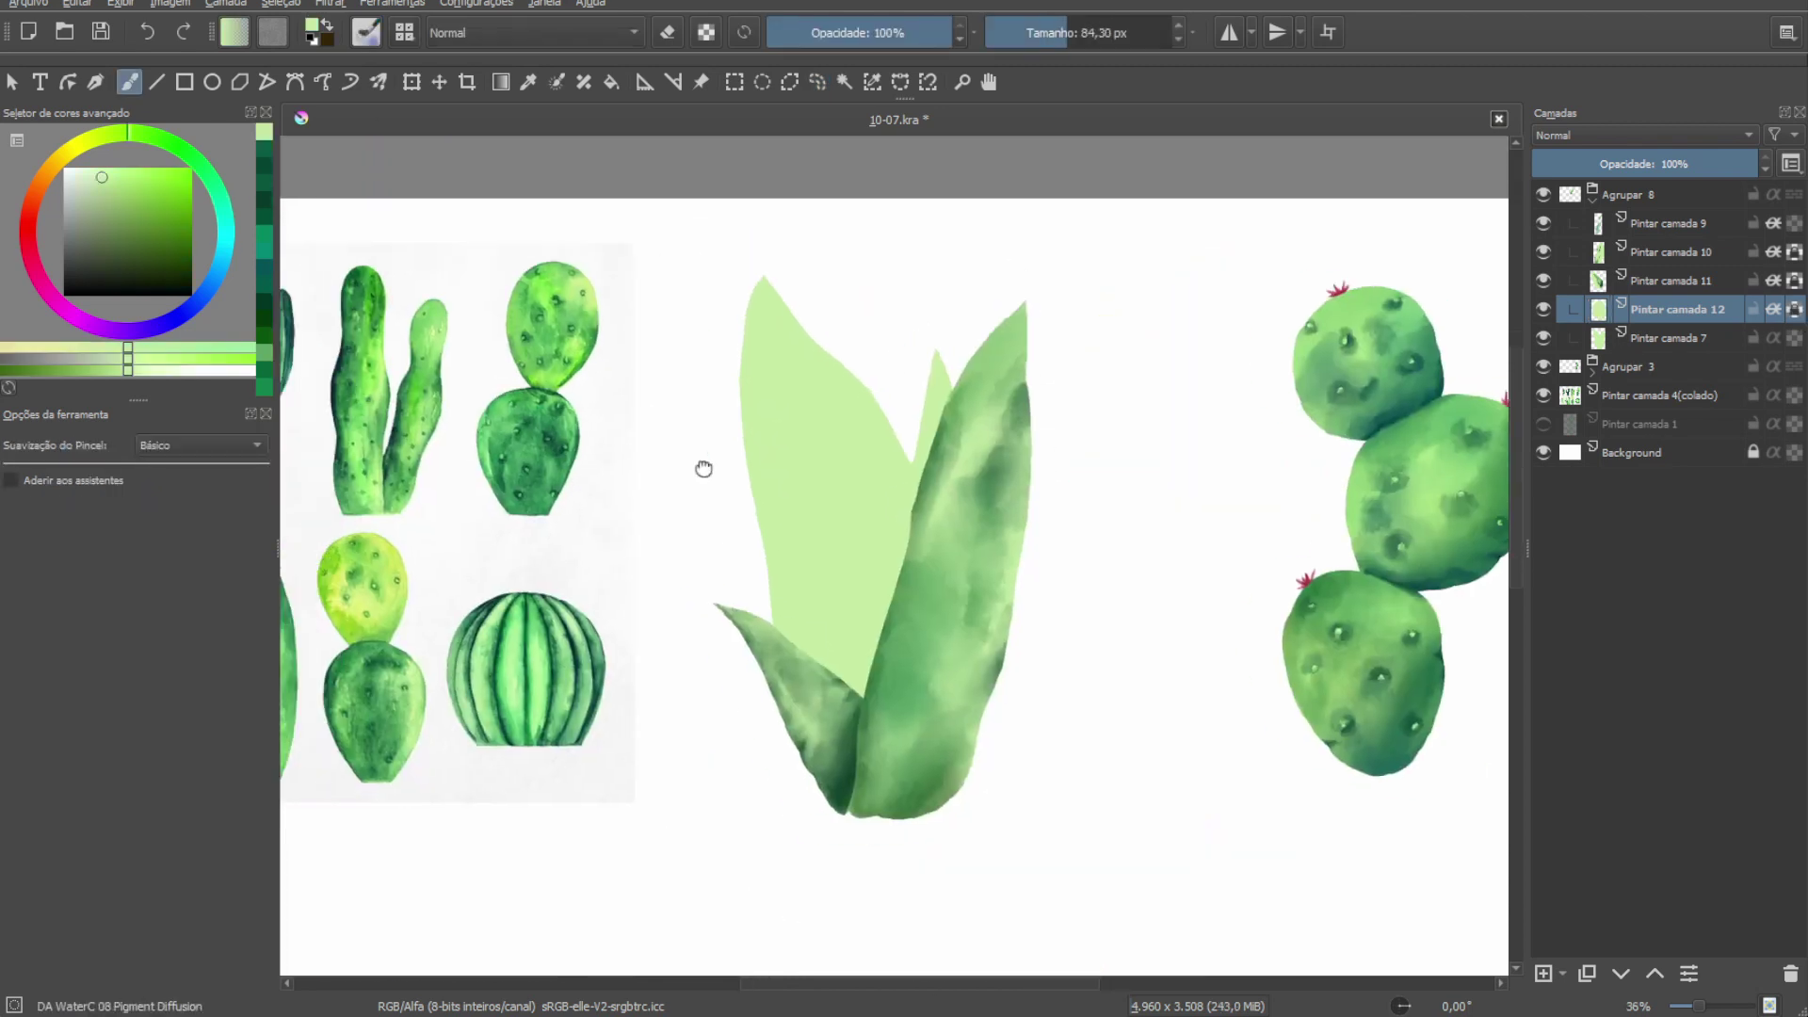
With a larger brush, dab dark and mid green watercolour patches onto the light leaf.
left_click(186, 252)
key("bracketright")
key("bracketright")
key("bracketright")
mouse_move(985, 434)
left_mouse_down()
mouse_move(1008, 499)
mouse_move(1058, 505)
left_mouse_up()
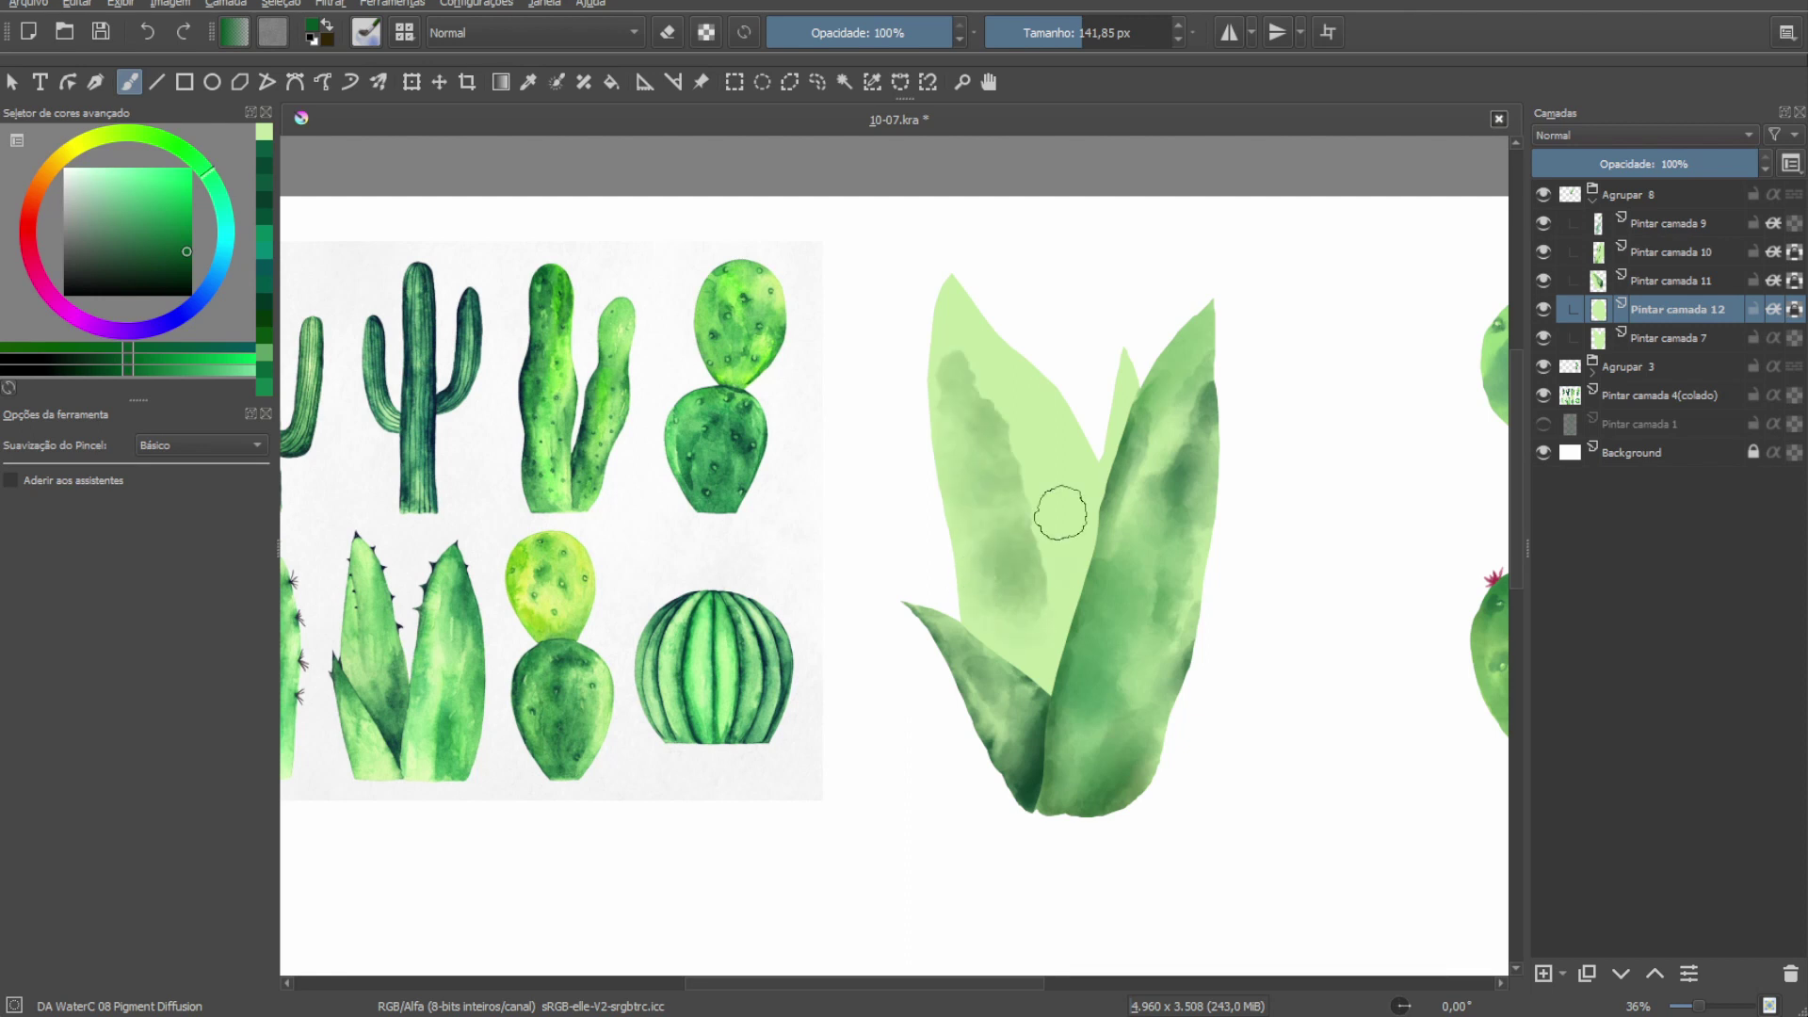
left_click(383, 242, "ctrl")
key("ctrl+z")
left_click_drag(1009, 436, 1010, 583)
scroll(1008, 565, "up", 2)
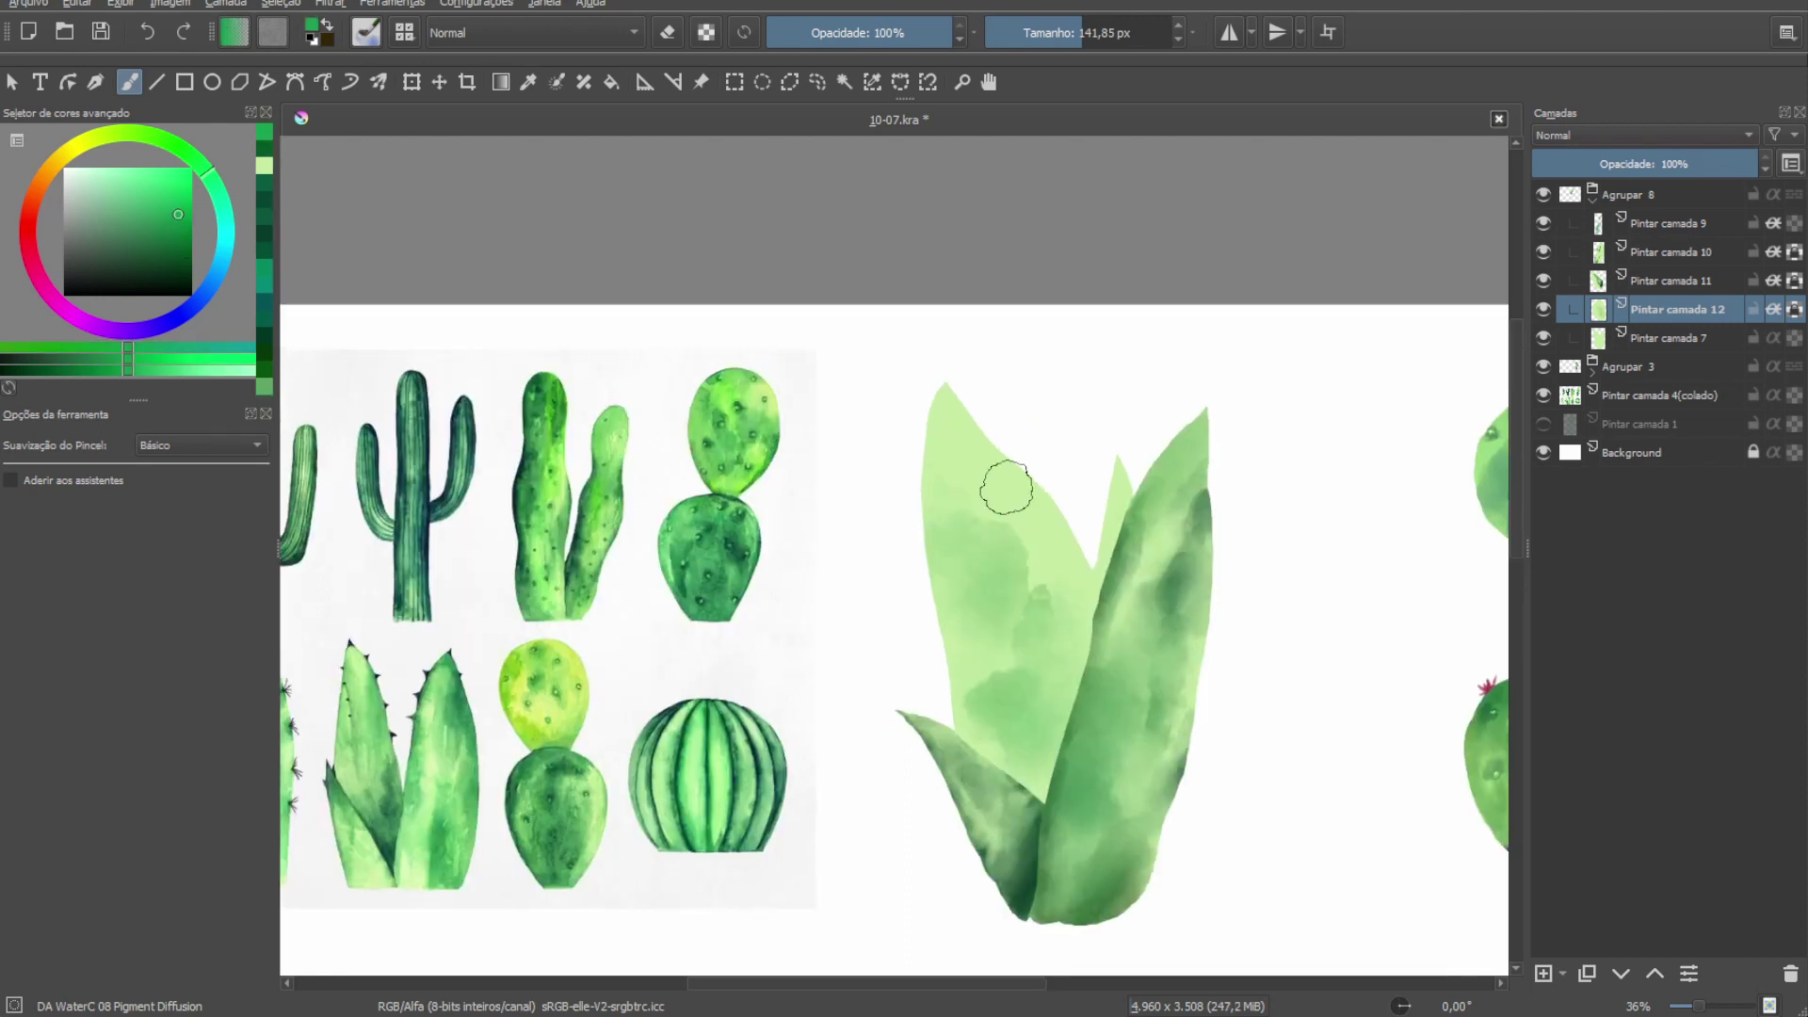
mouse_move(1001, 484)
left_mouse_down()
mouse_move(1058, 594)
mouse_move(983, 494)
mouse_move(993, 568)
left_mouse_up()
Add darker green Pigment Diffusion patches along the leaf's left edge and lower middle, blending the upper part.
left_click(986, 553, "ctrl")
key("slash")
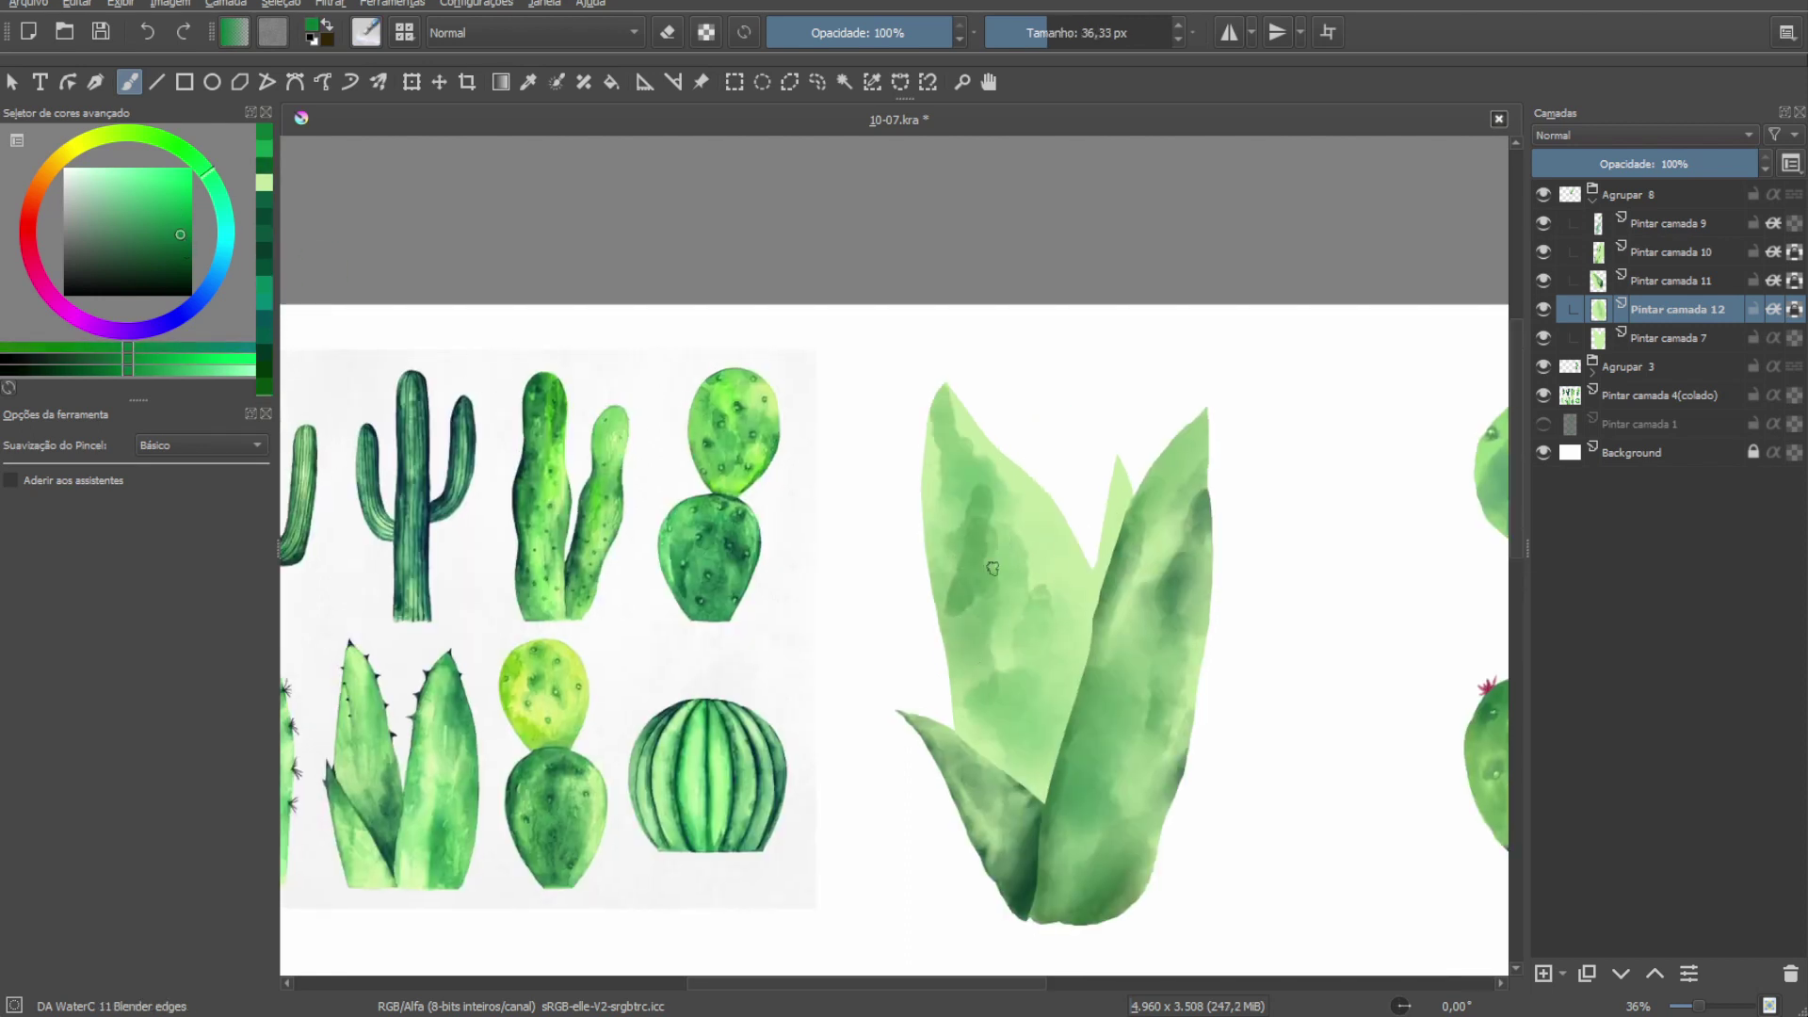
key("slash")
left_click_drag(920, 465, 993, 749)
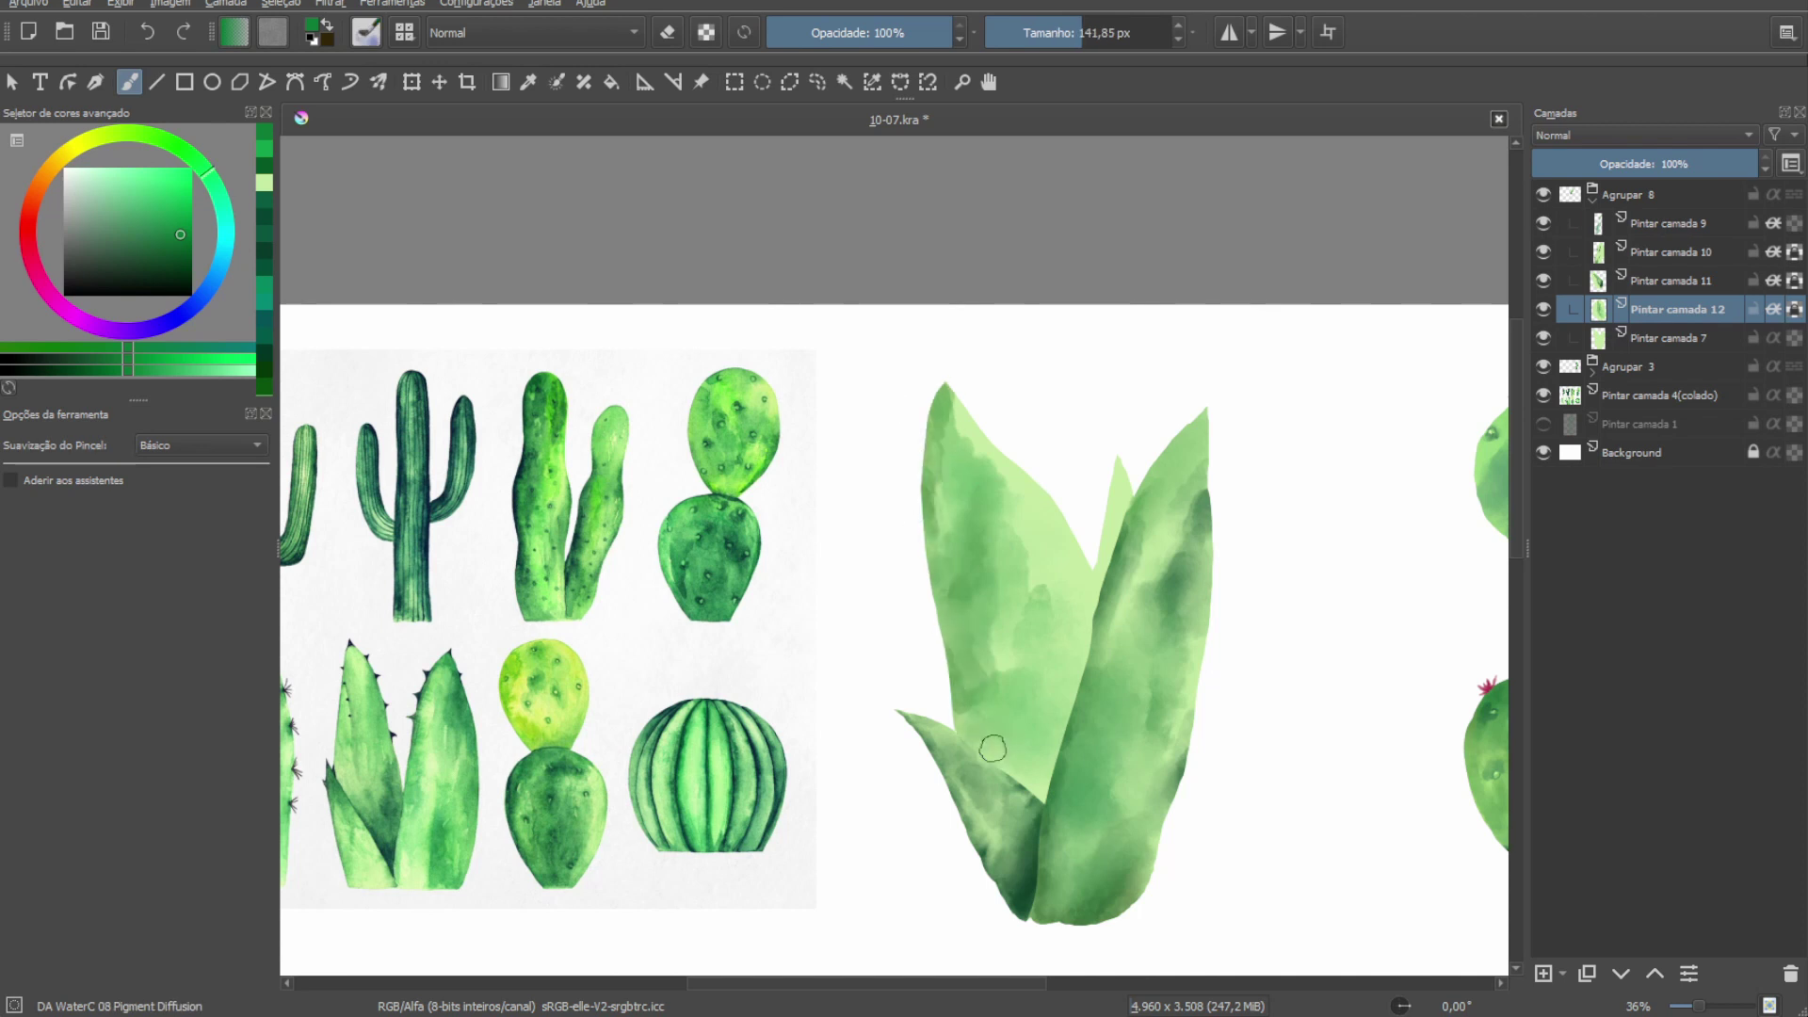
left_click_drag(1001, 588, 1013, 726)
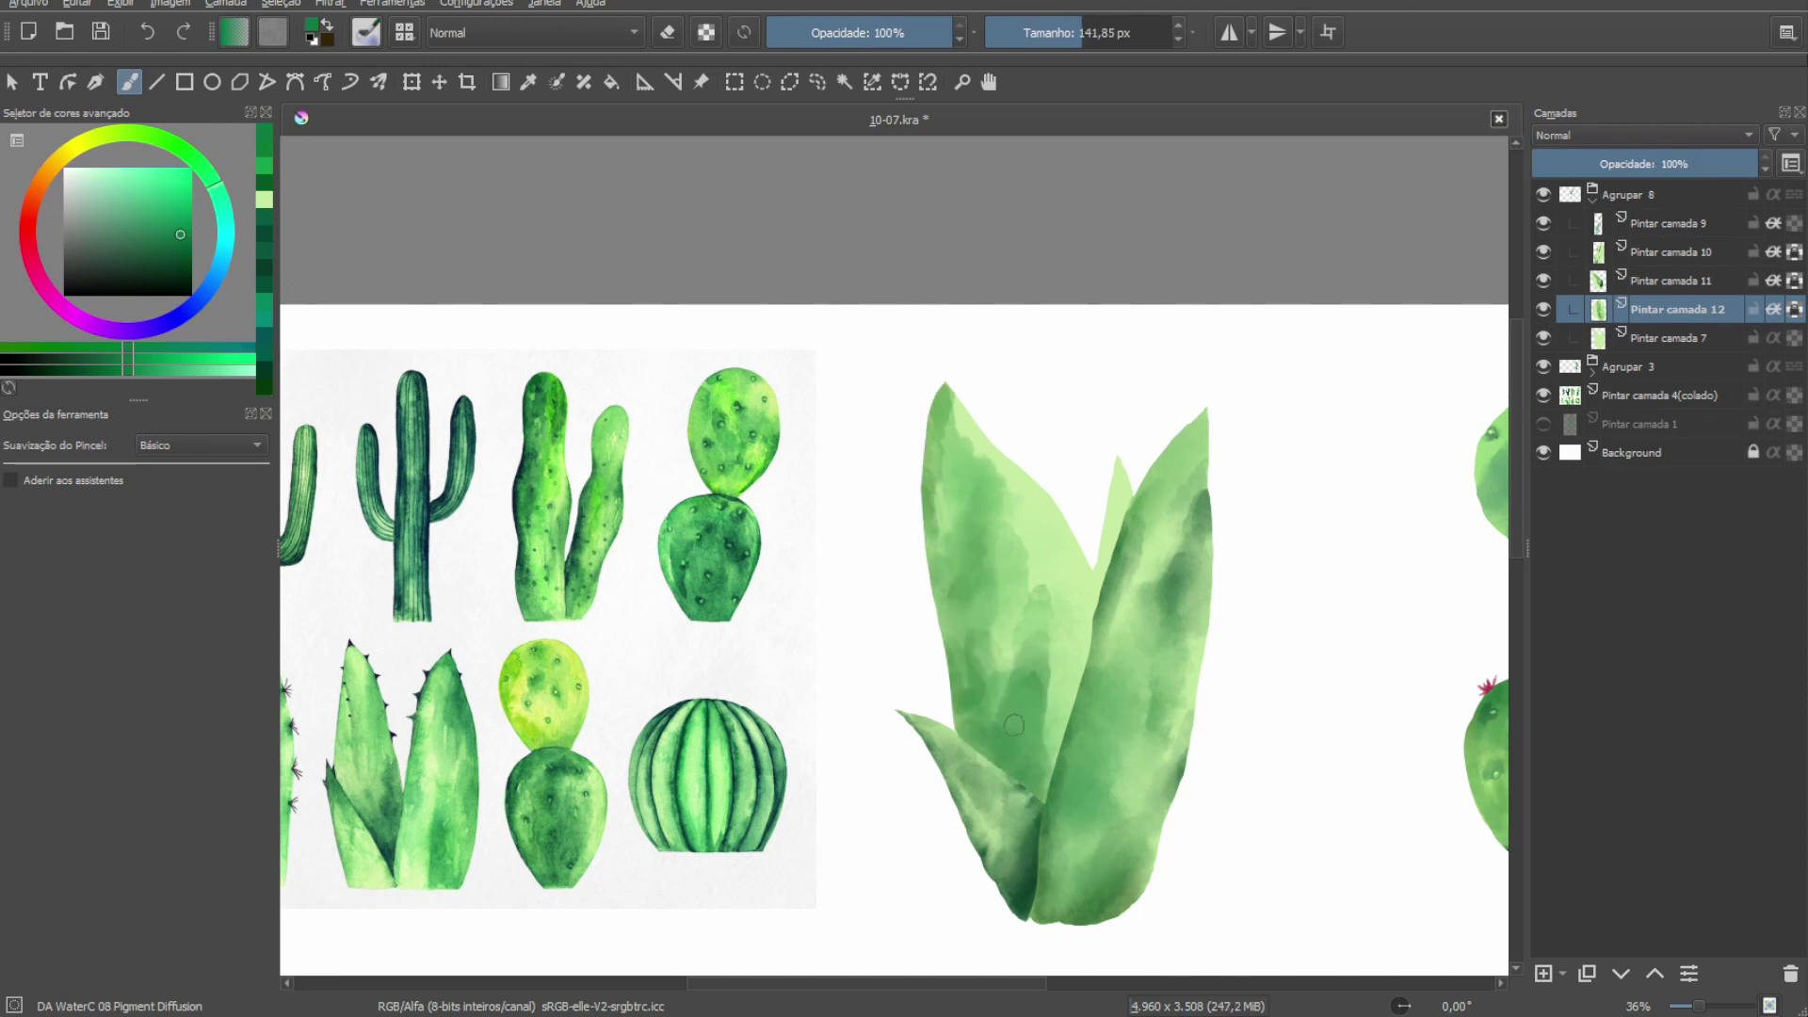
left_click_drag(943, 448, 1085, 585)
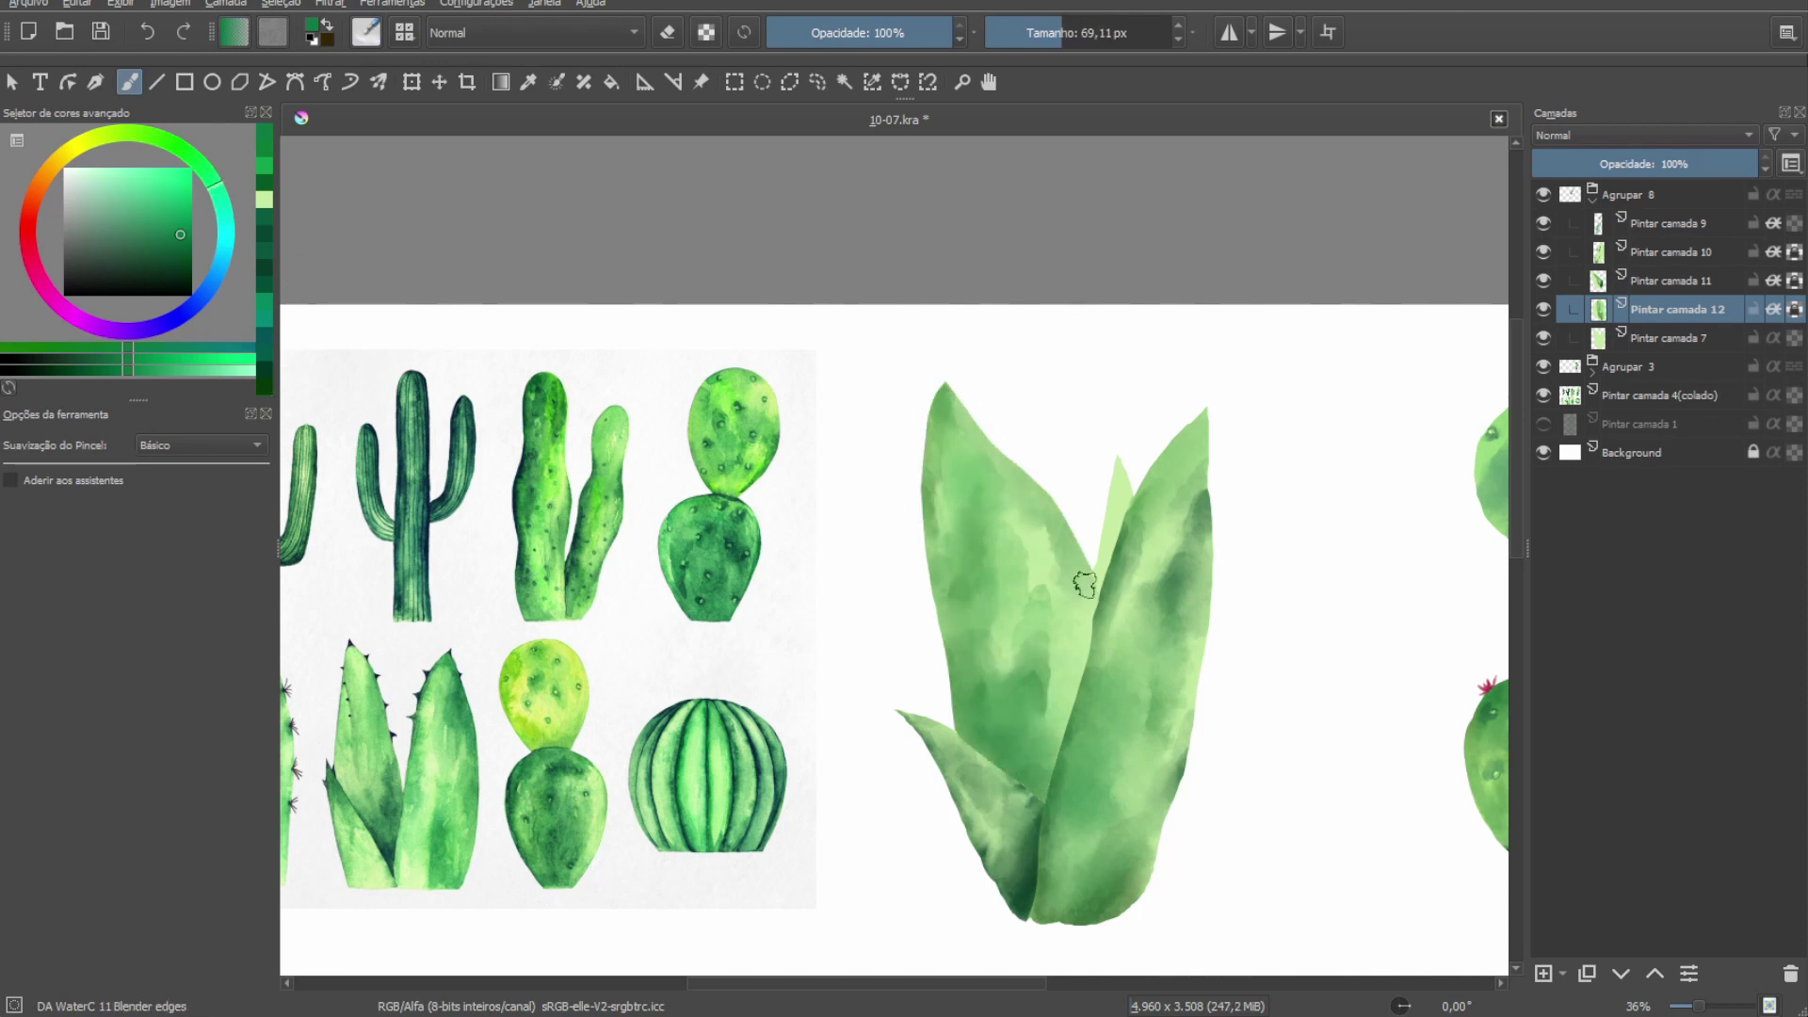
mouse_move(1041, 525)
left_mouse_down()
mouse_move(1046, 575)
mouse_move(1019, 409)
left_mouse_up()
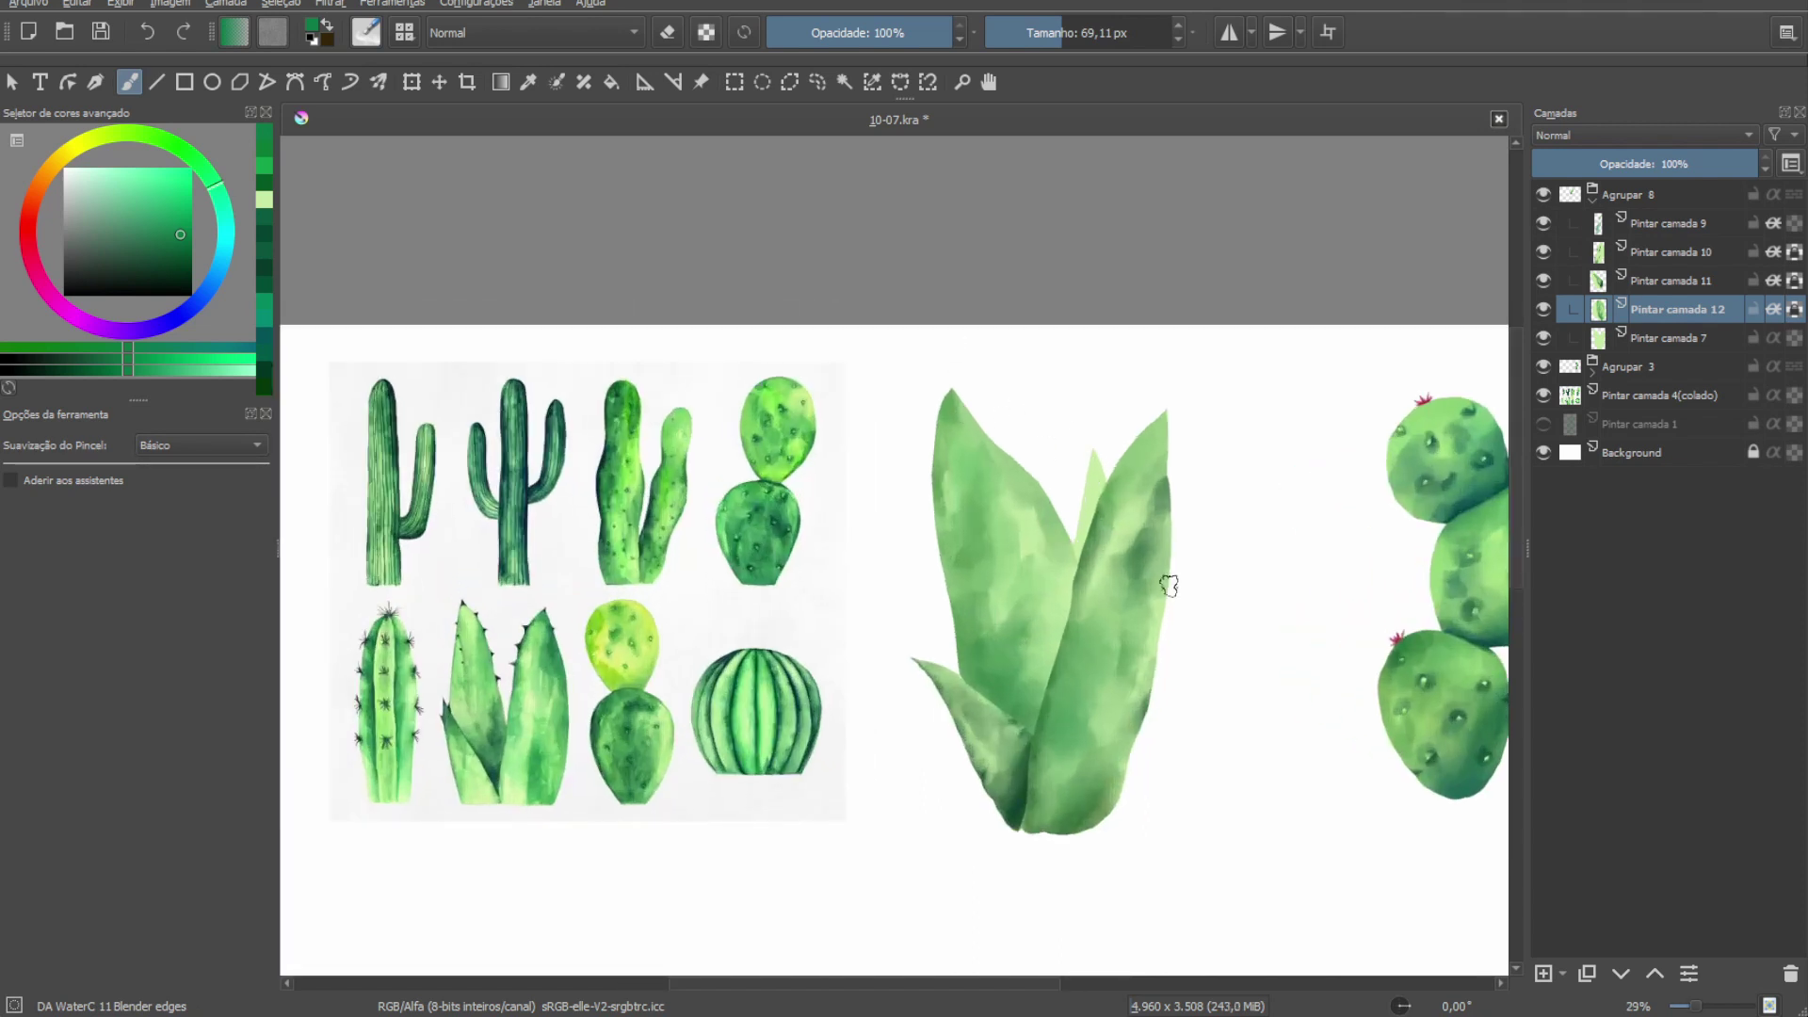
Alternate Pigment Diffusion and Blender edges to add a dark front-leaf stroke and sampled teal on the left side.
key("slash")
scroll(1169, 586, "up", 5)
scroll(1172, 533, "down", 3)
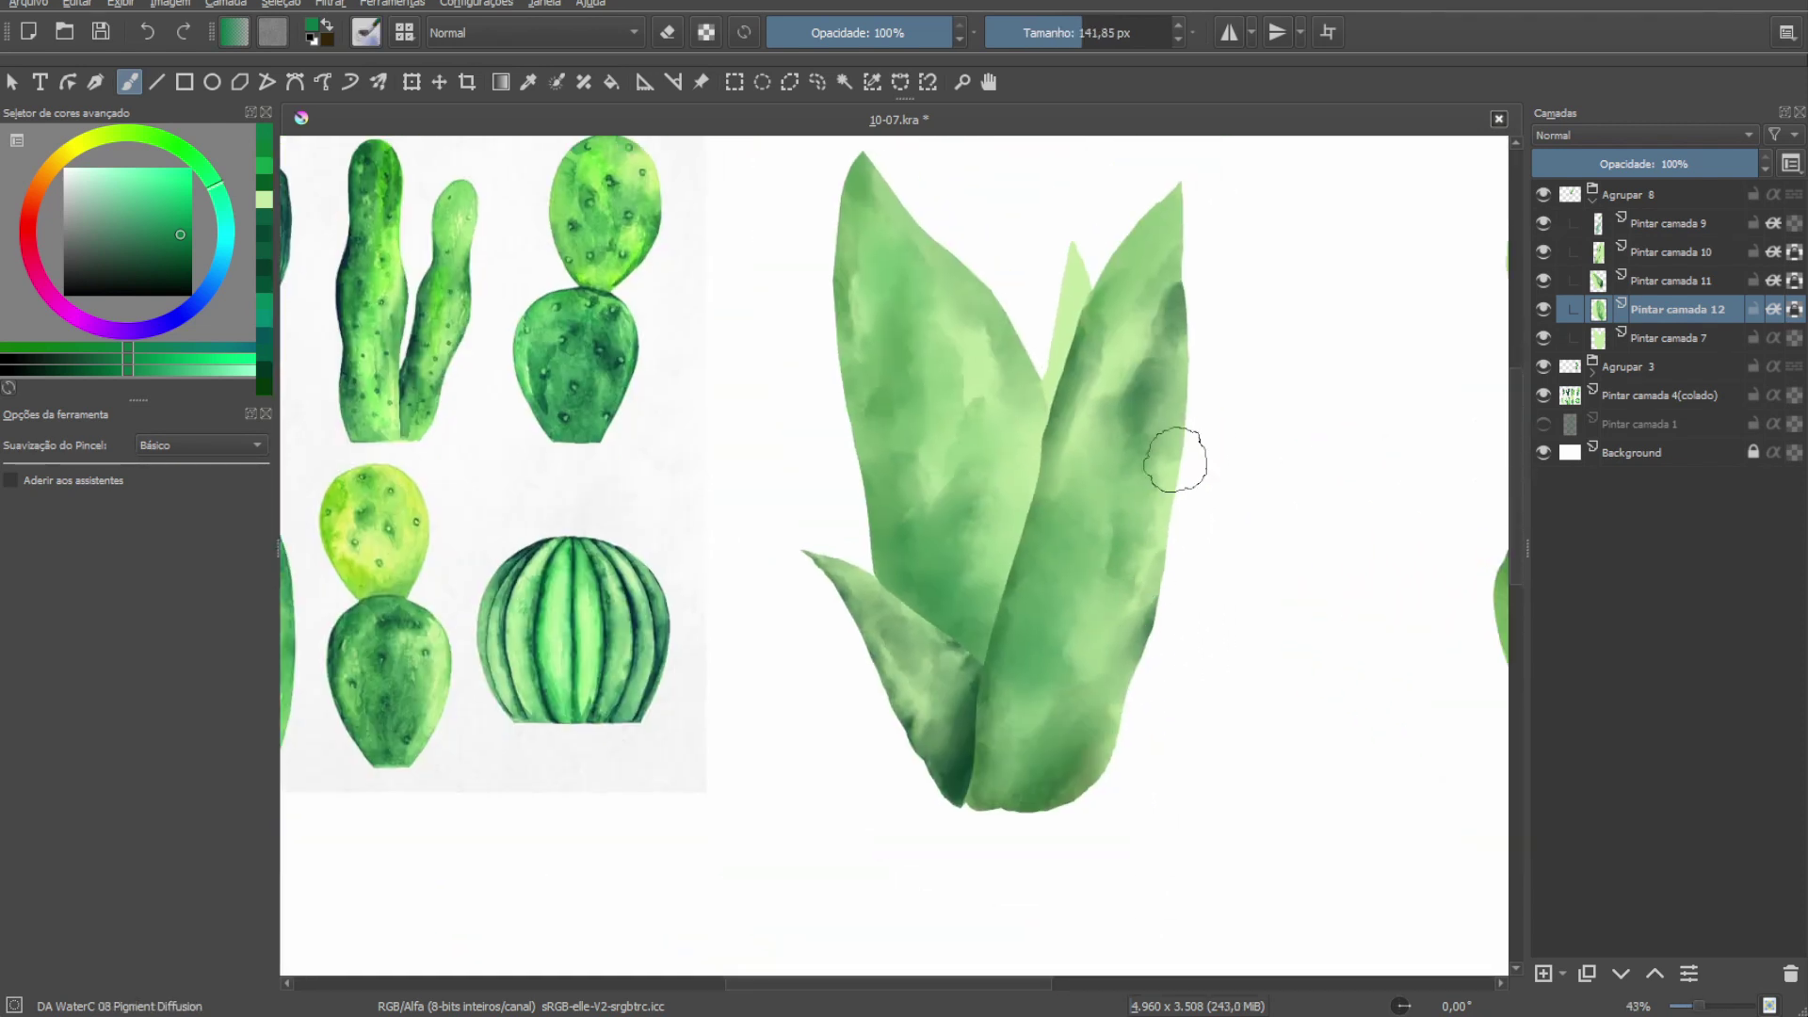
mouse_move(994, 415)
left_mouse_down()
mouse_move(994, 598)
mouse_move(1036, 668)
left_mouse_up()
key("slash")
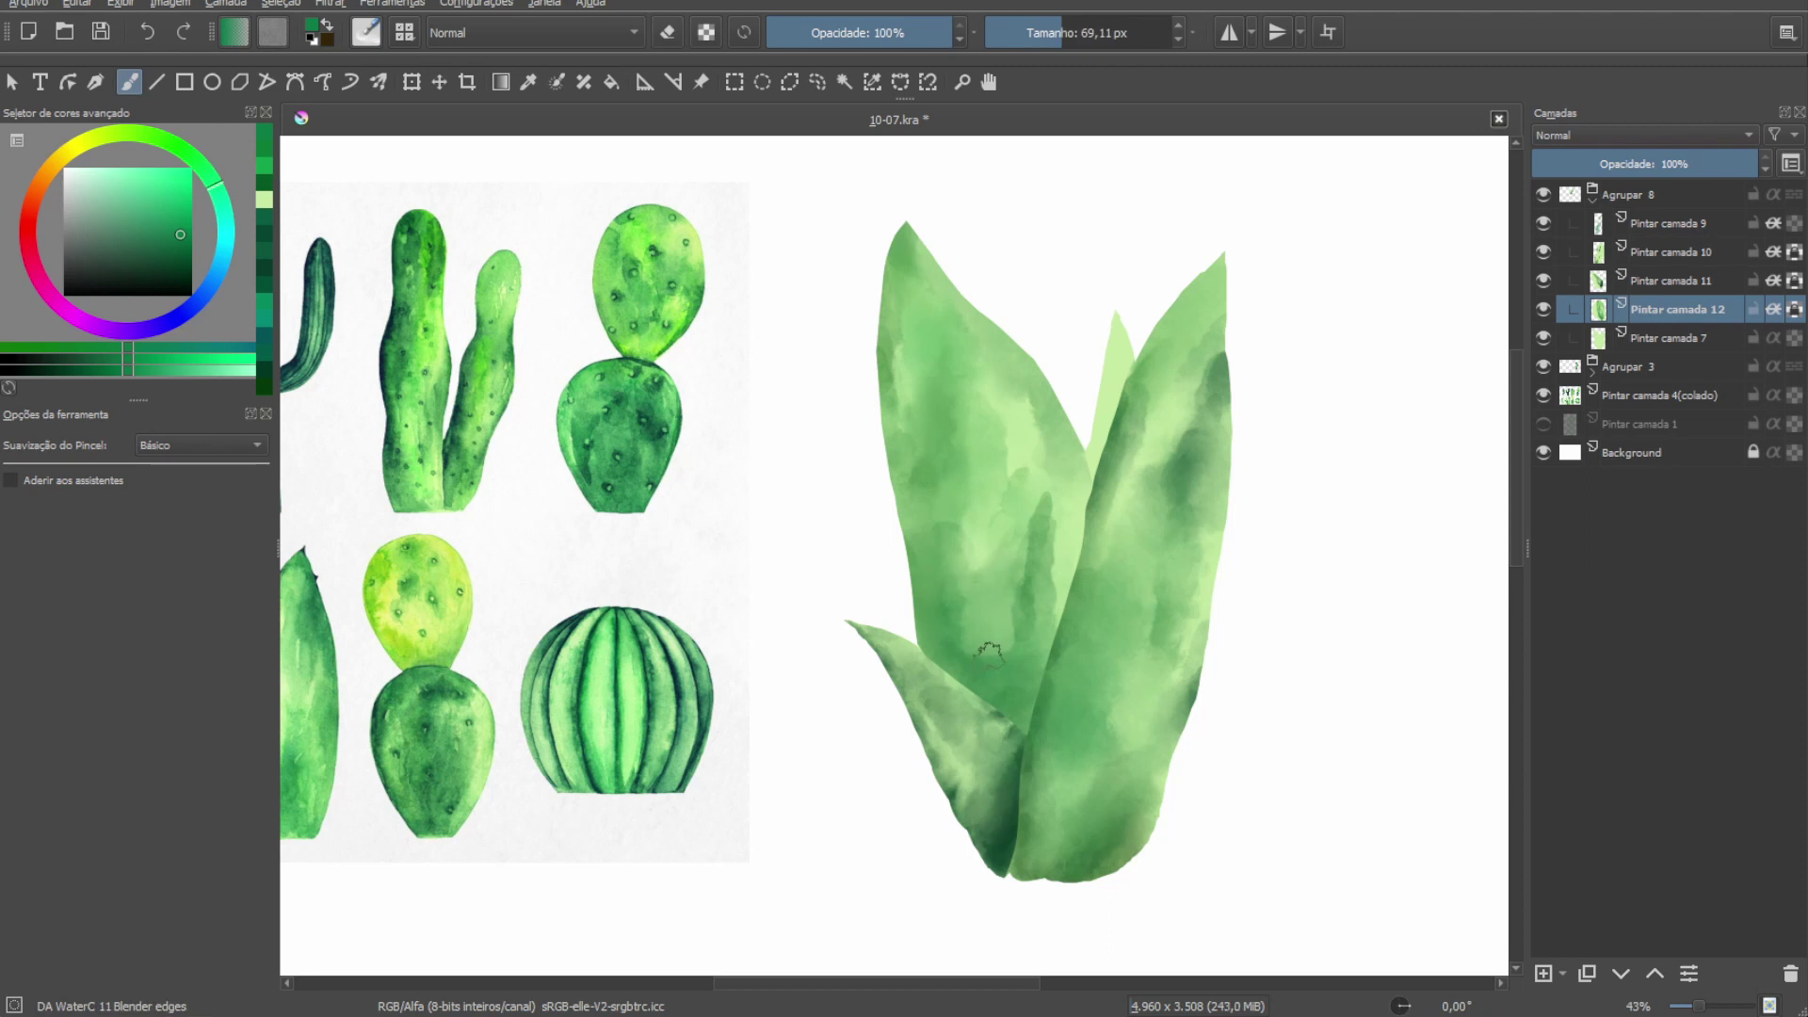
scroll(989, 650, "down", 2)
scroll(1022, 569, "up", 2)
key("slash")
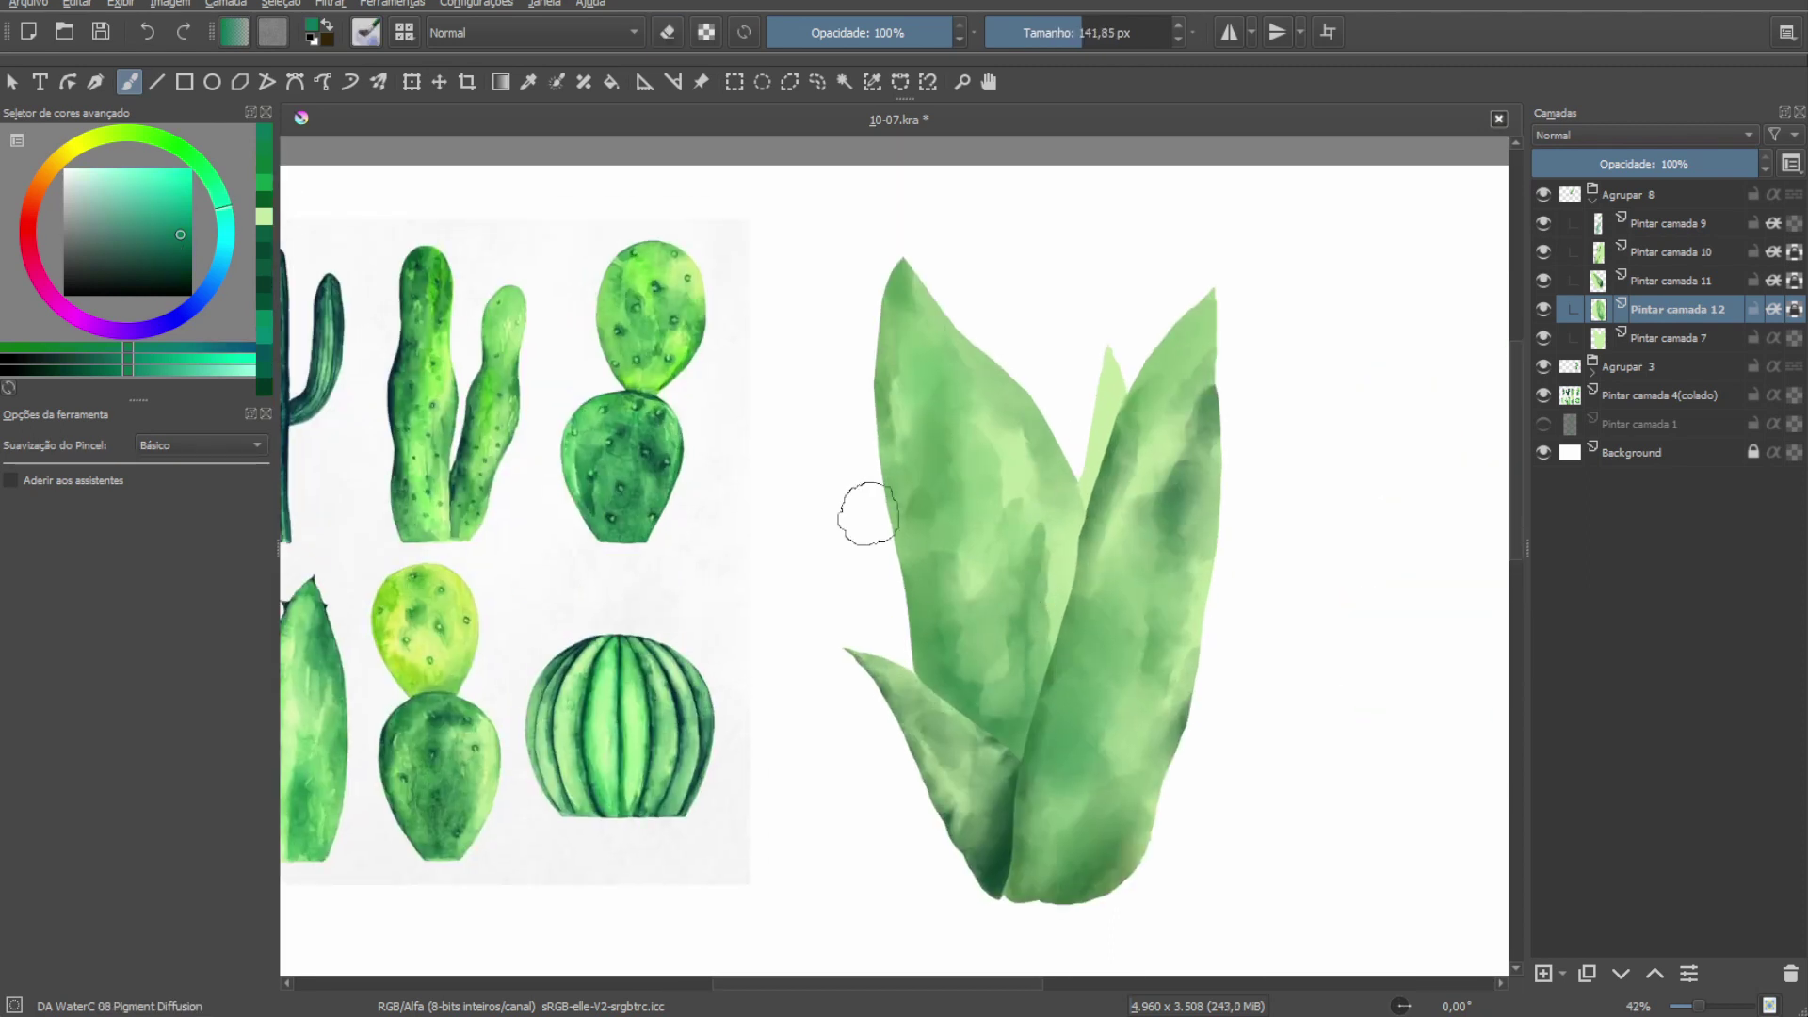
left_click(1205, 514, "ctrl")
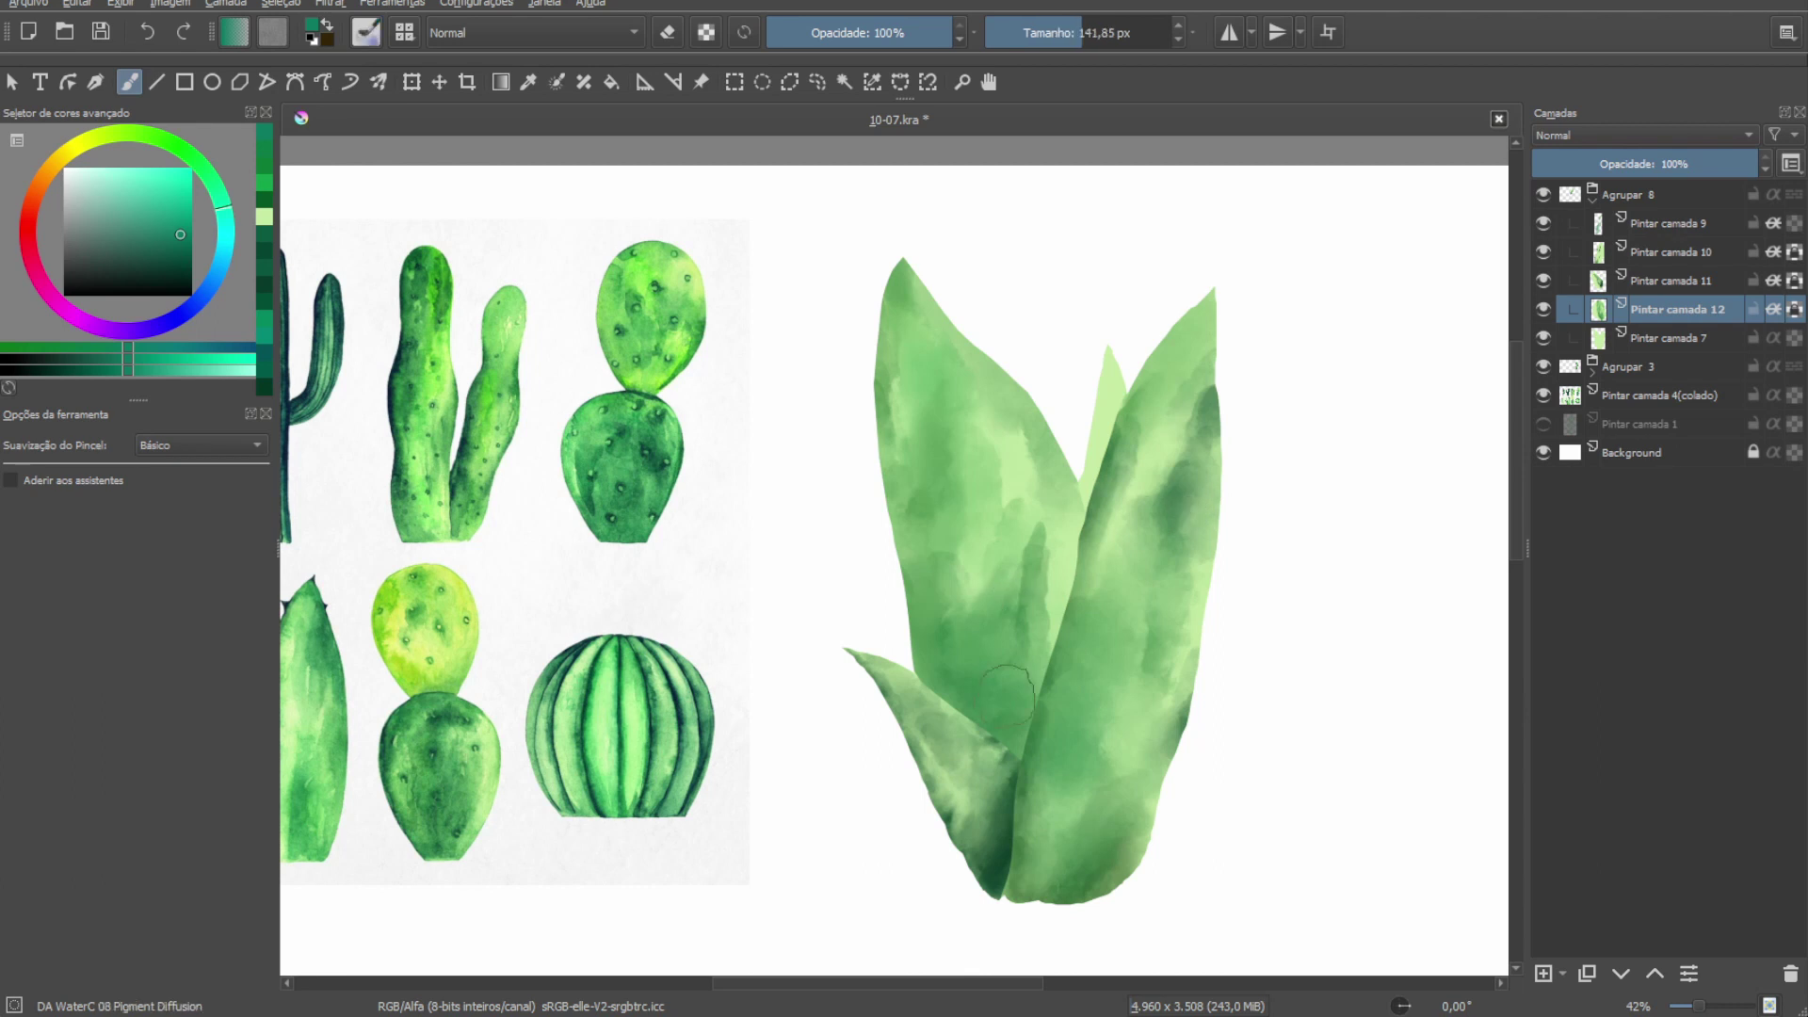
left_click_drag(1038, 637, 951, 603)
Paint a darker green into the leaf's centre, then make Pintar camada 11 the active layer.
key("slash")
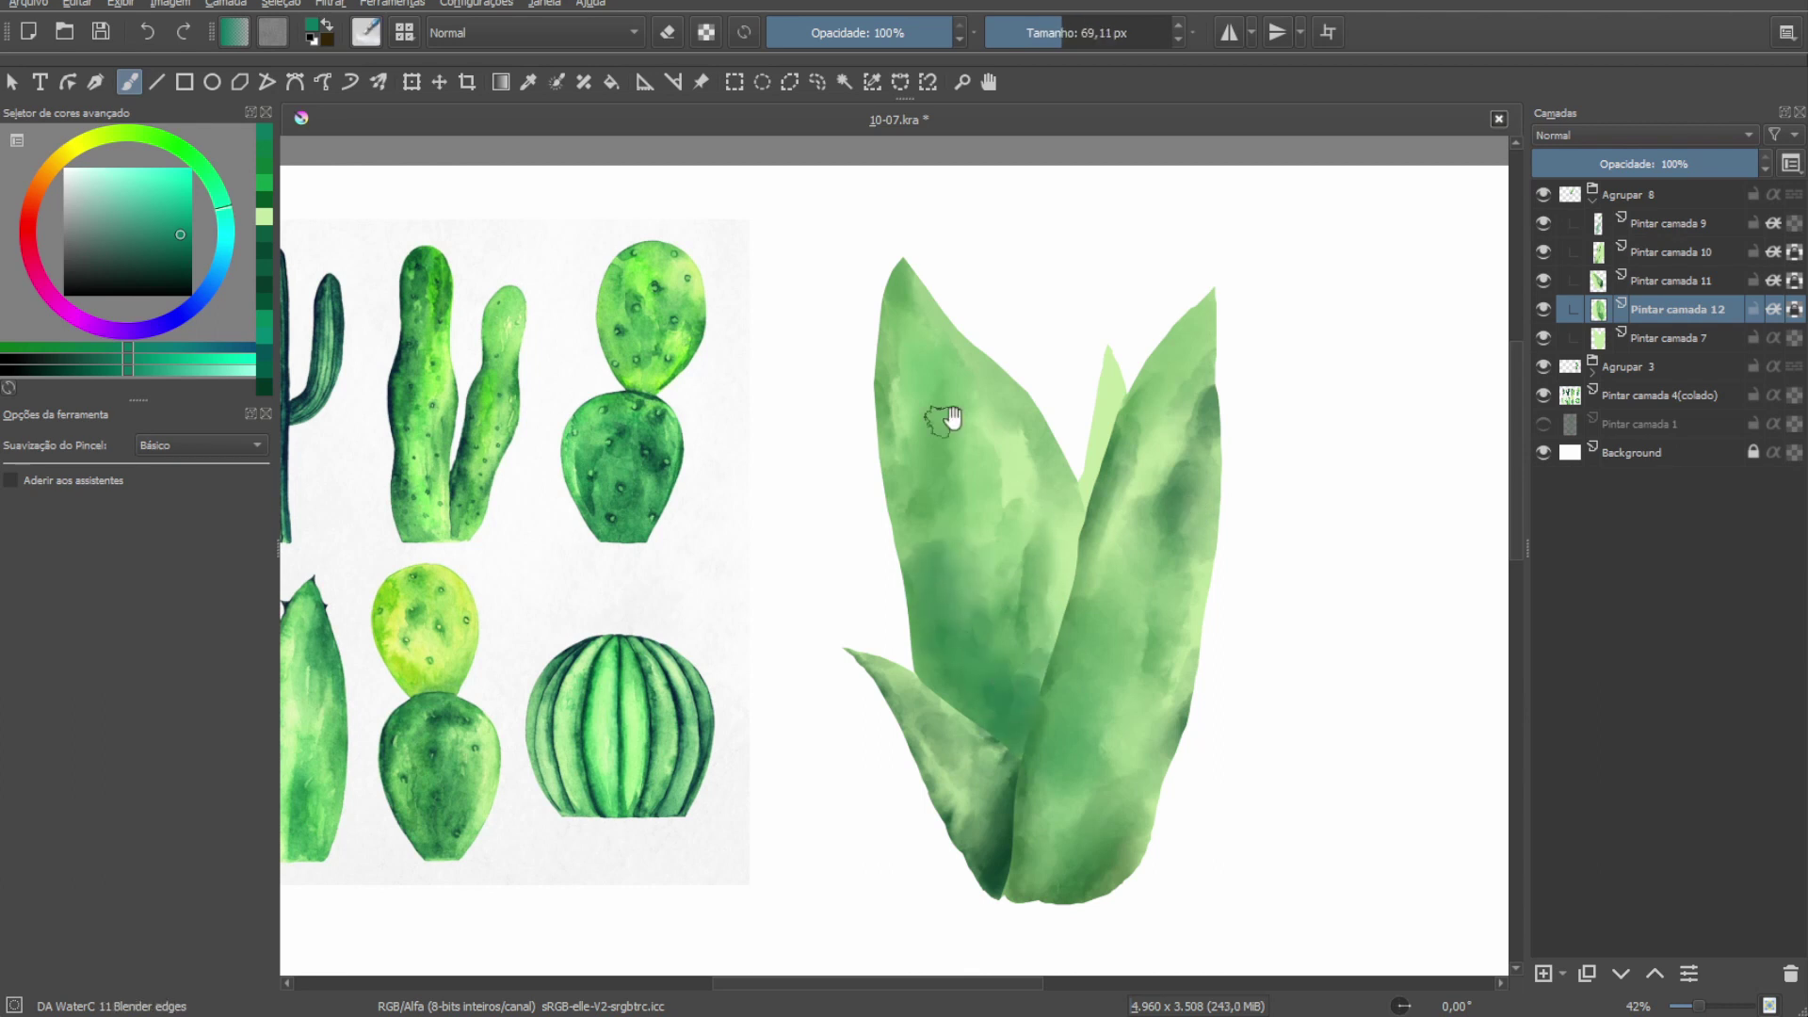
left_click_drag(951, 418, 934, 413)
key("slash")
left_click(185, 243)
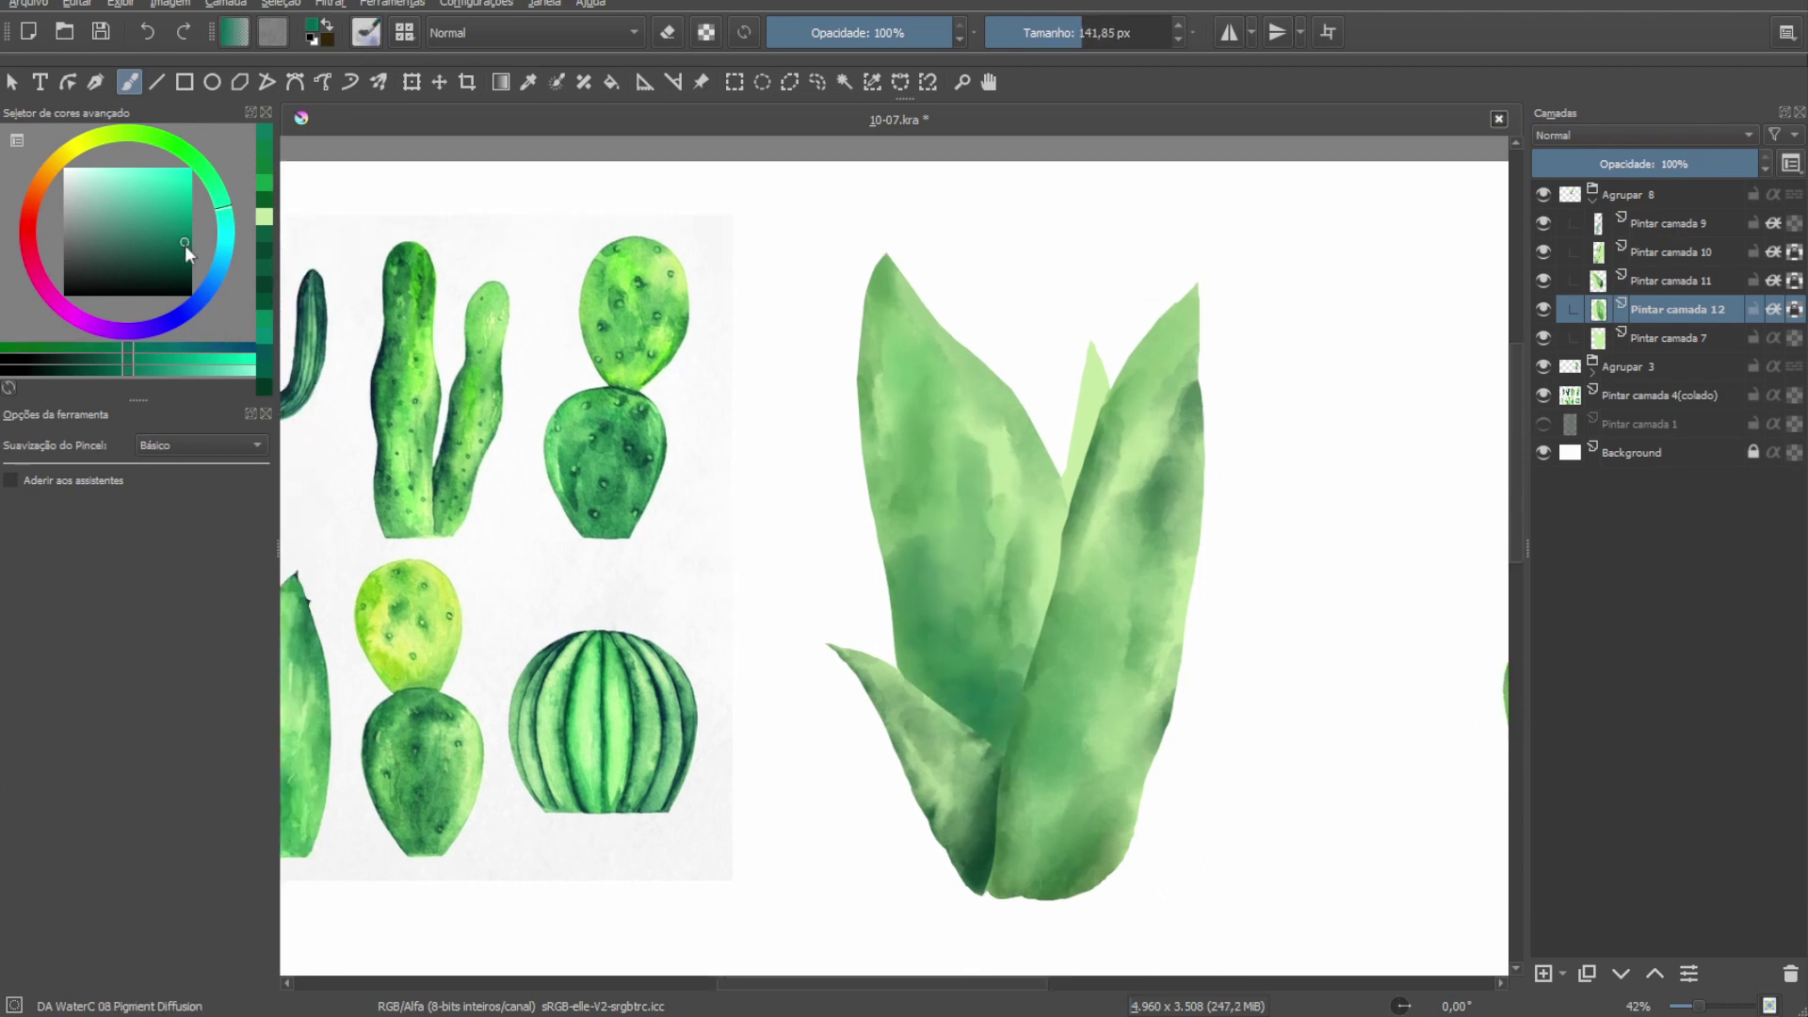
left_click_drag(185, 245, 186, 251)
left_click_drag(1012, 720, 986, 631)
key("slash")
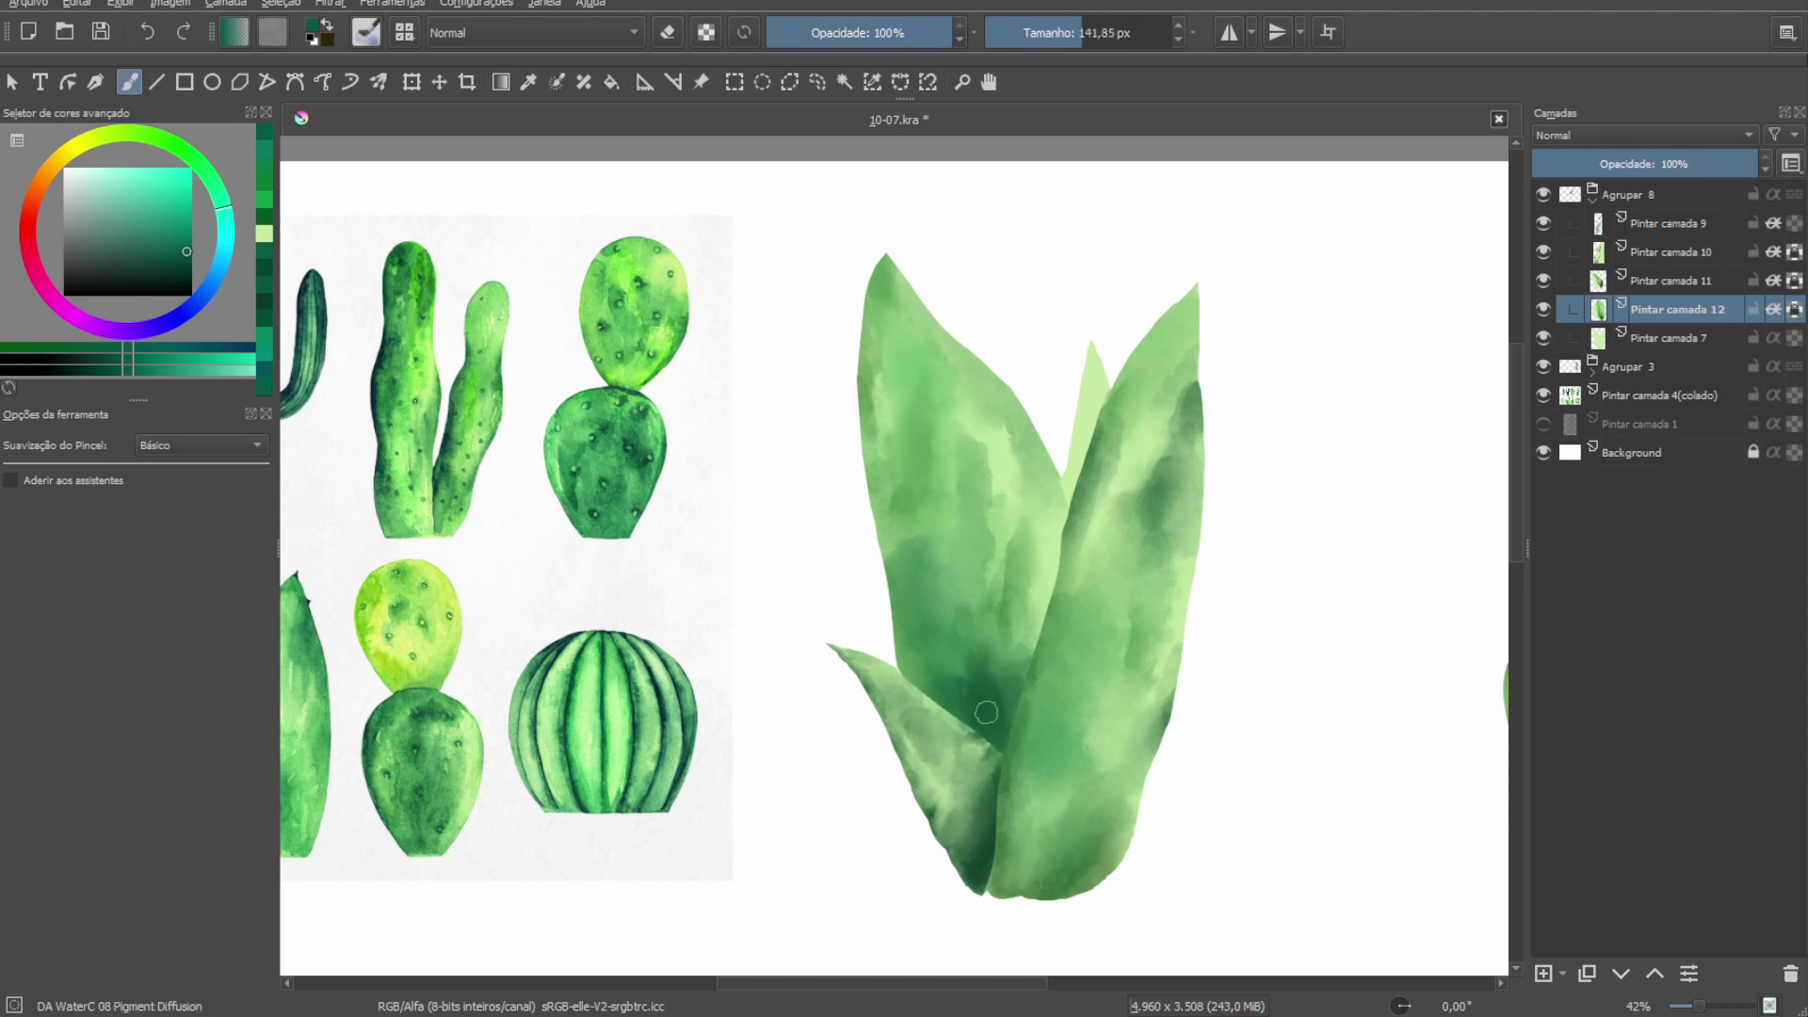
key("Page_Up")
Darken the leaf's bottom tip with the Pigment Diffusion brush.
left_click_drag(977, 897, 965, 779)
key("slash")
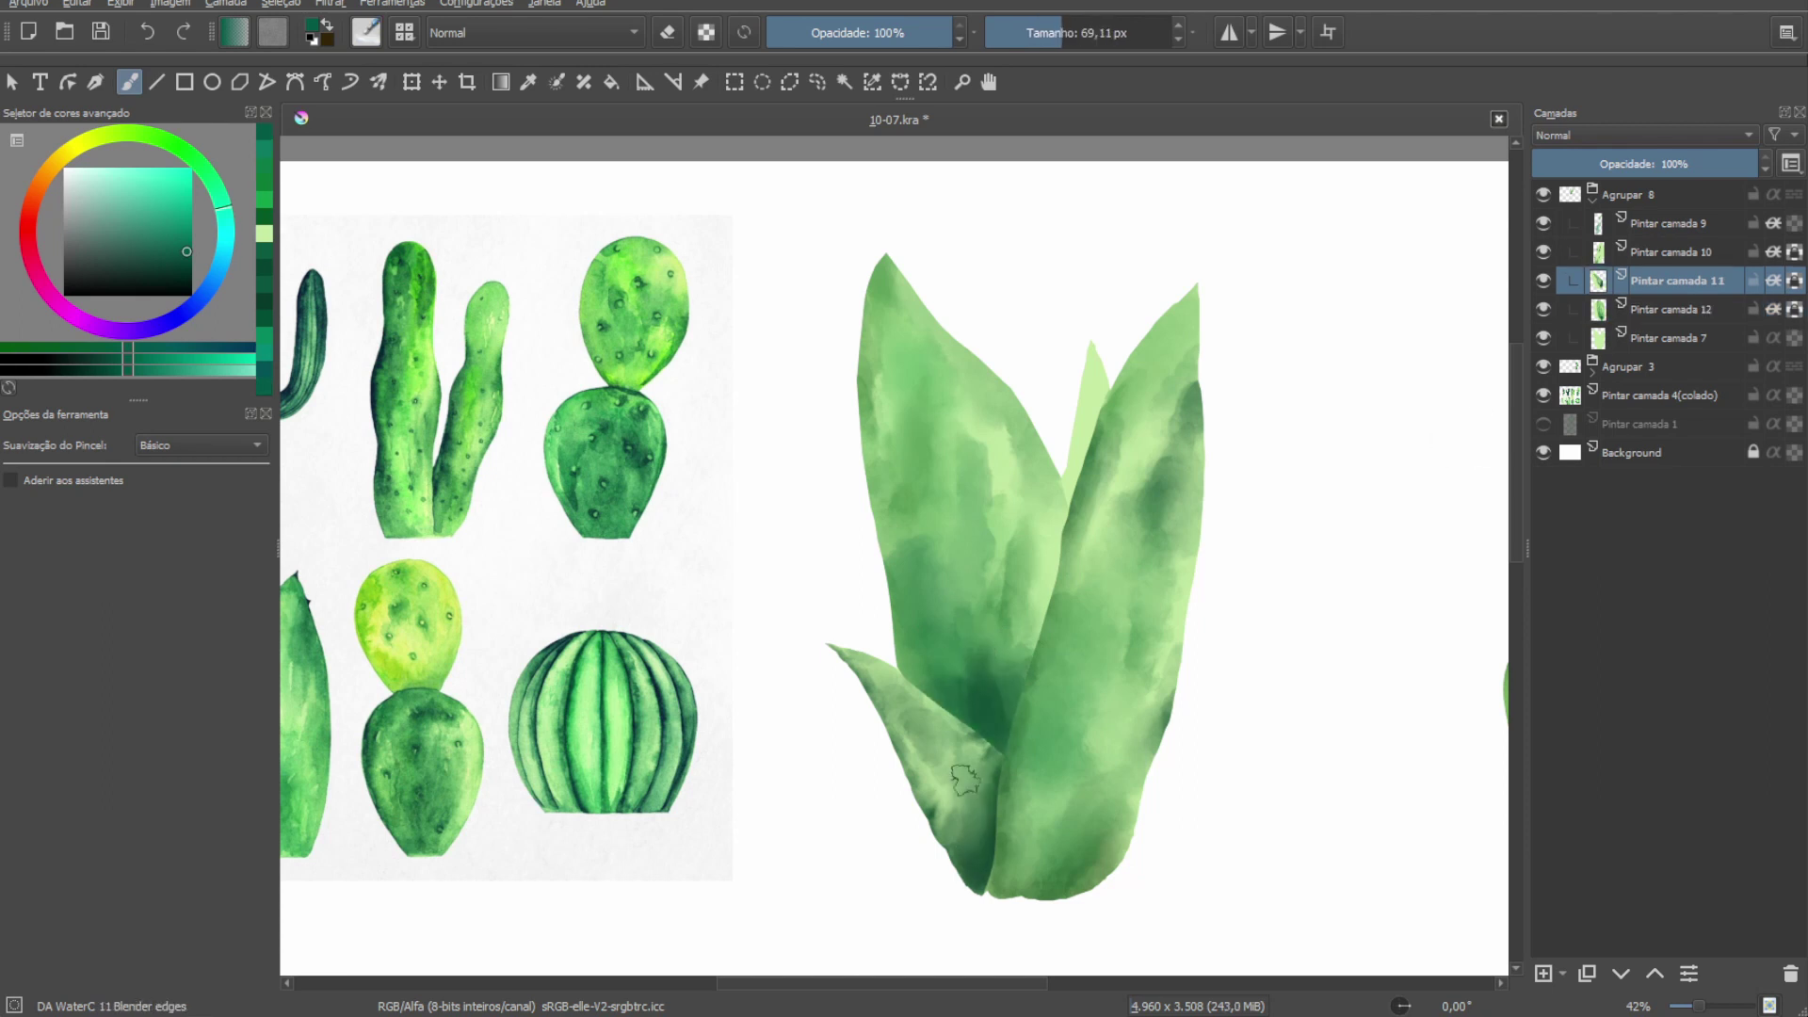
key("slash")
scroll(975, 796, "down", 3)
scroll(1177, 443, "up", 4)
On a new paint layer, blend the narrow back leaf with an eyedropped lighter green.
key("Page_Down")
key("Page_Down")
key("Insert")
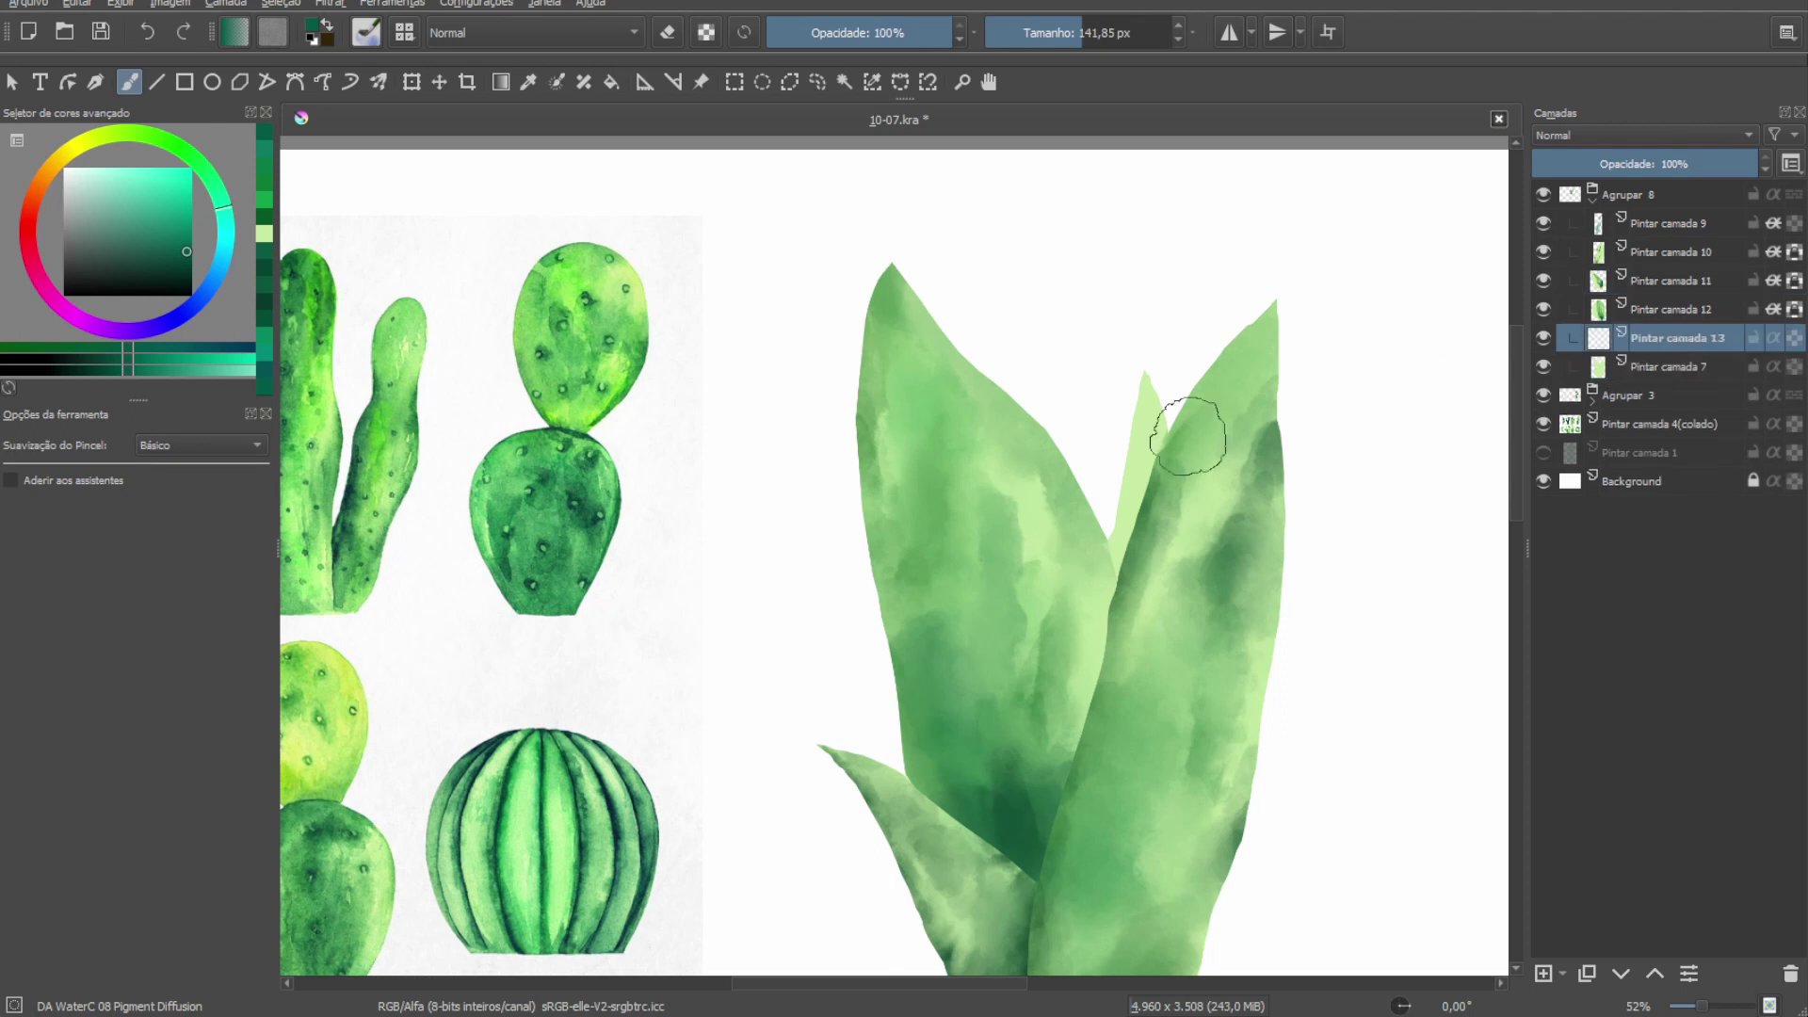
left_click(1143, 403, "ctrl")
key("slash")
left_click_drag(1143, 403, 1120, 508)
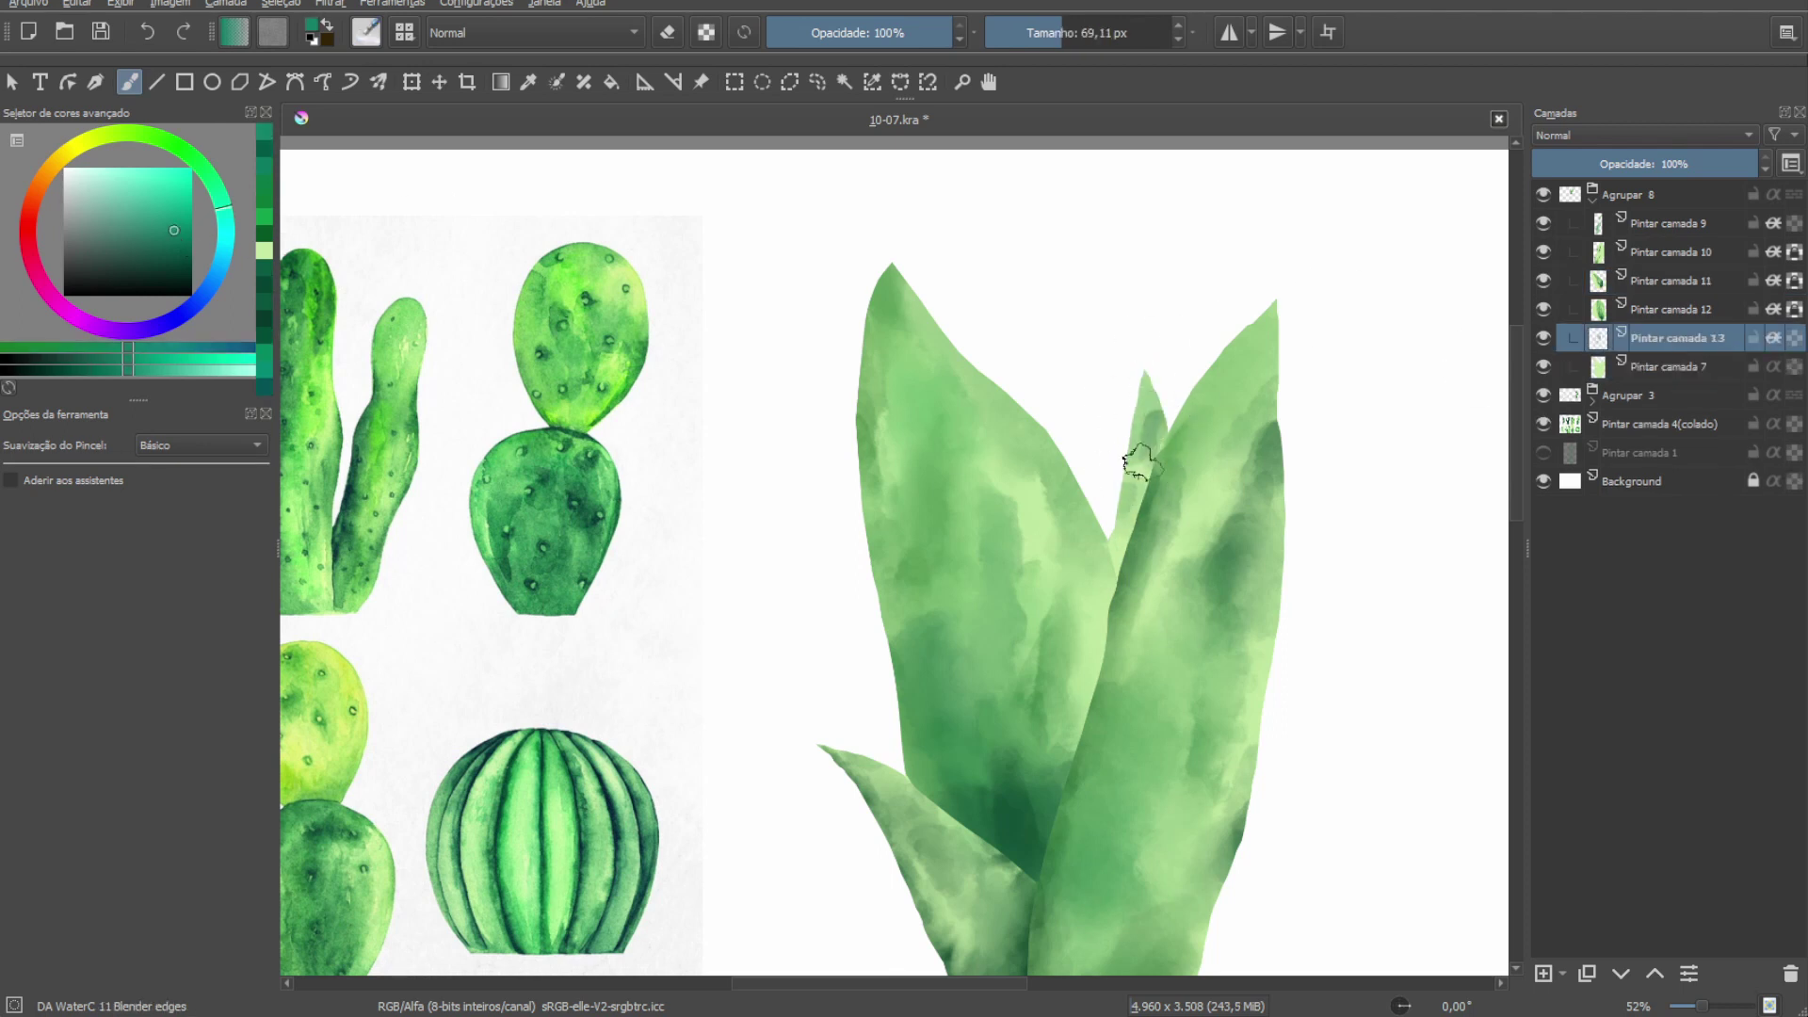
key("slash")
key("slash")
left_click(1131, 424, "ctrl")
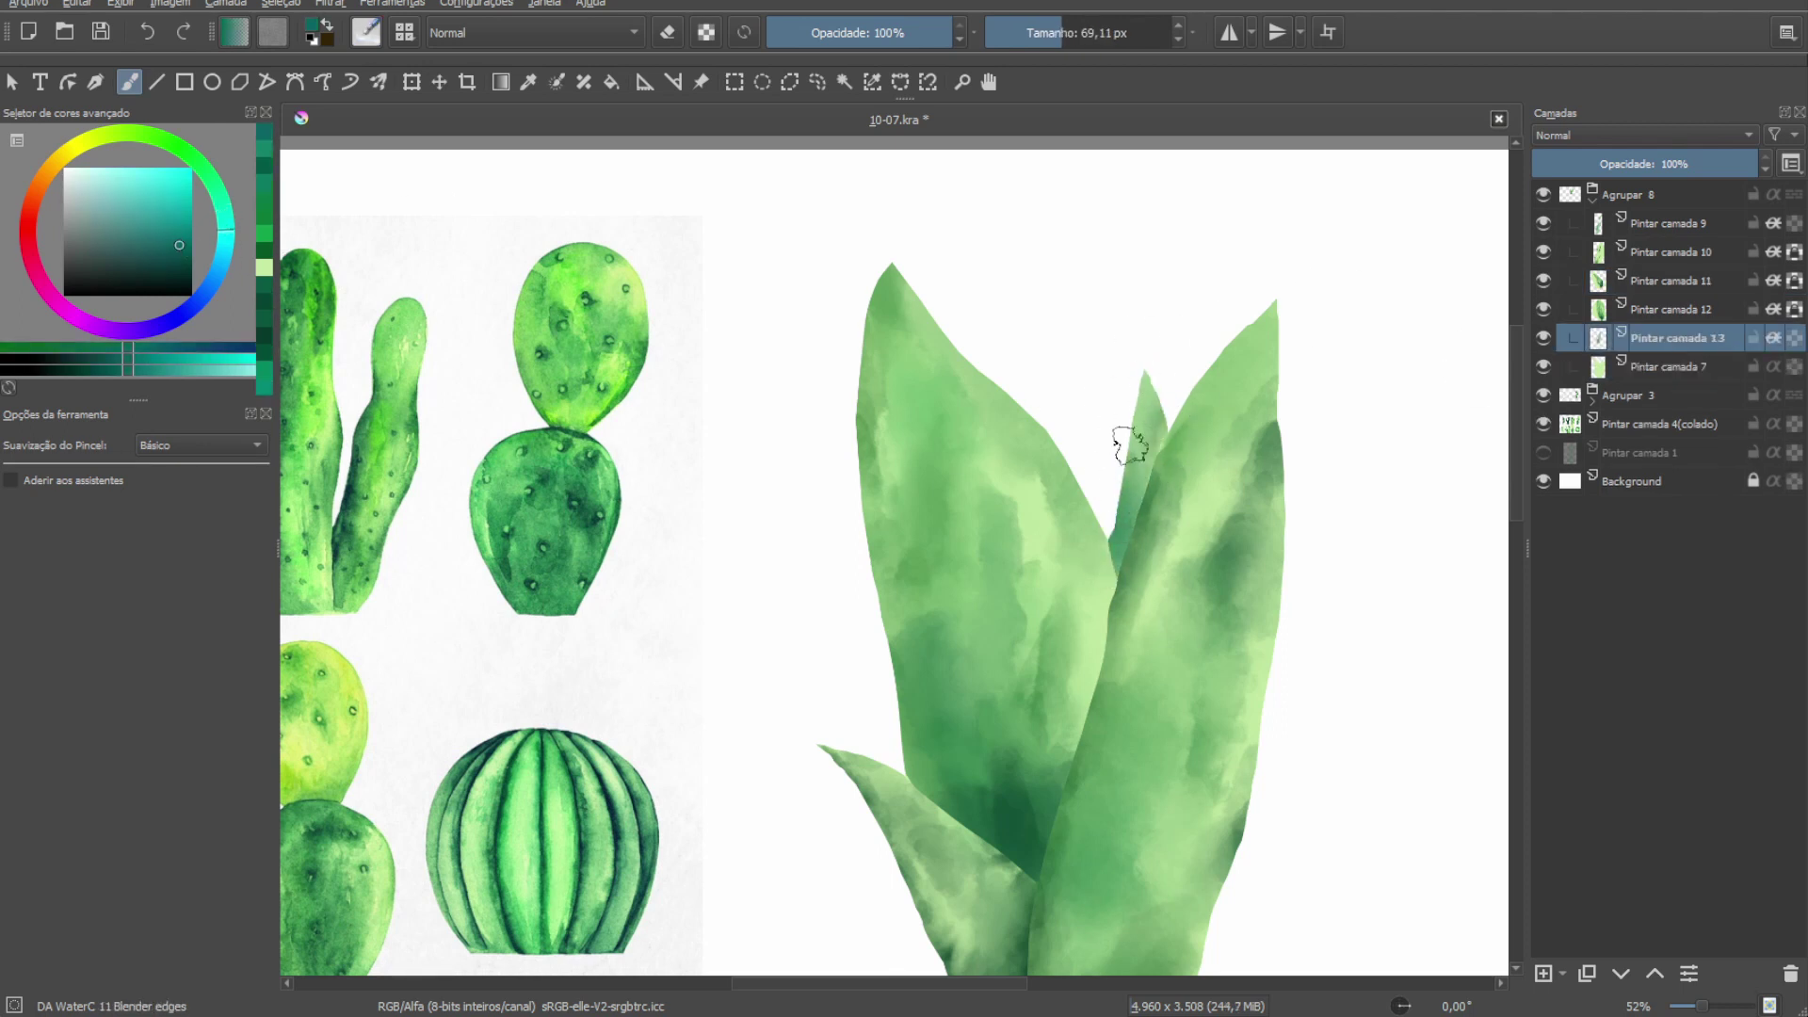
left_click_drag(1122, 435, 1144, 546)
key("slash")
key("slash")
scroll(1224, 405, "down", 3)
scroll(1225, 377, "right", 3)
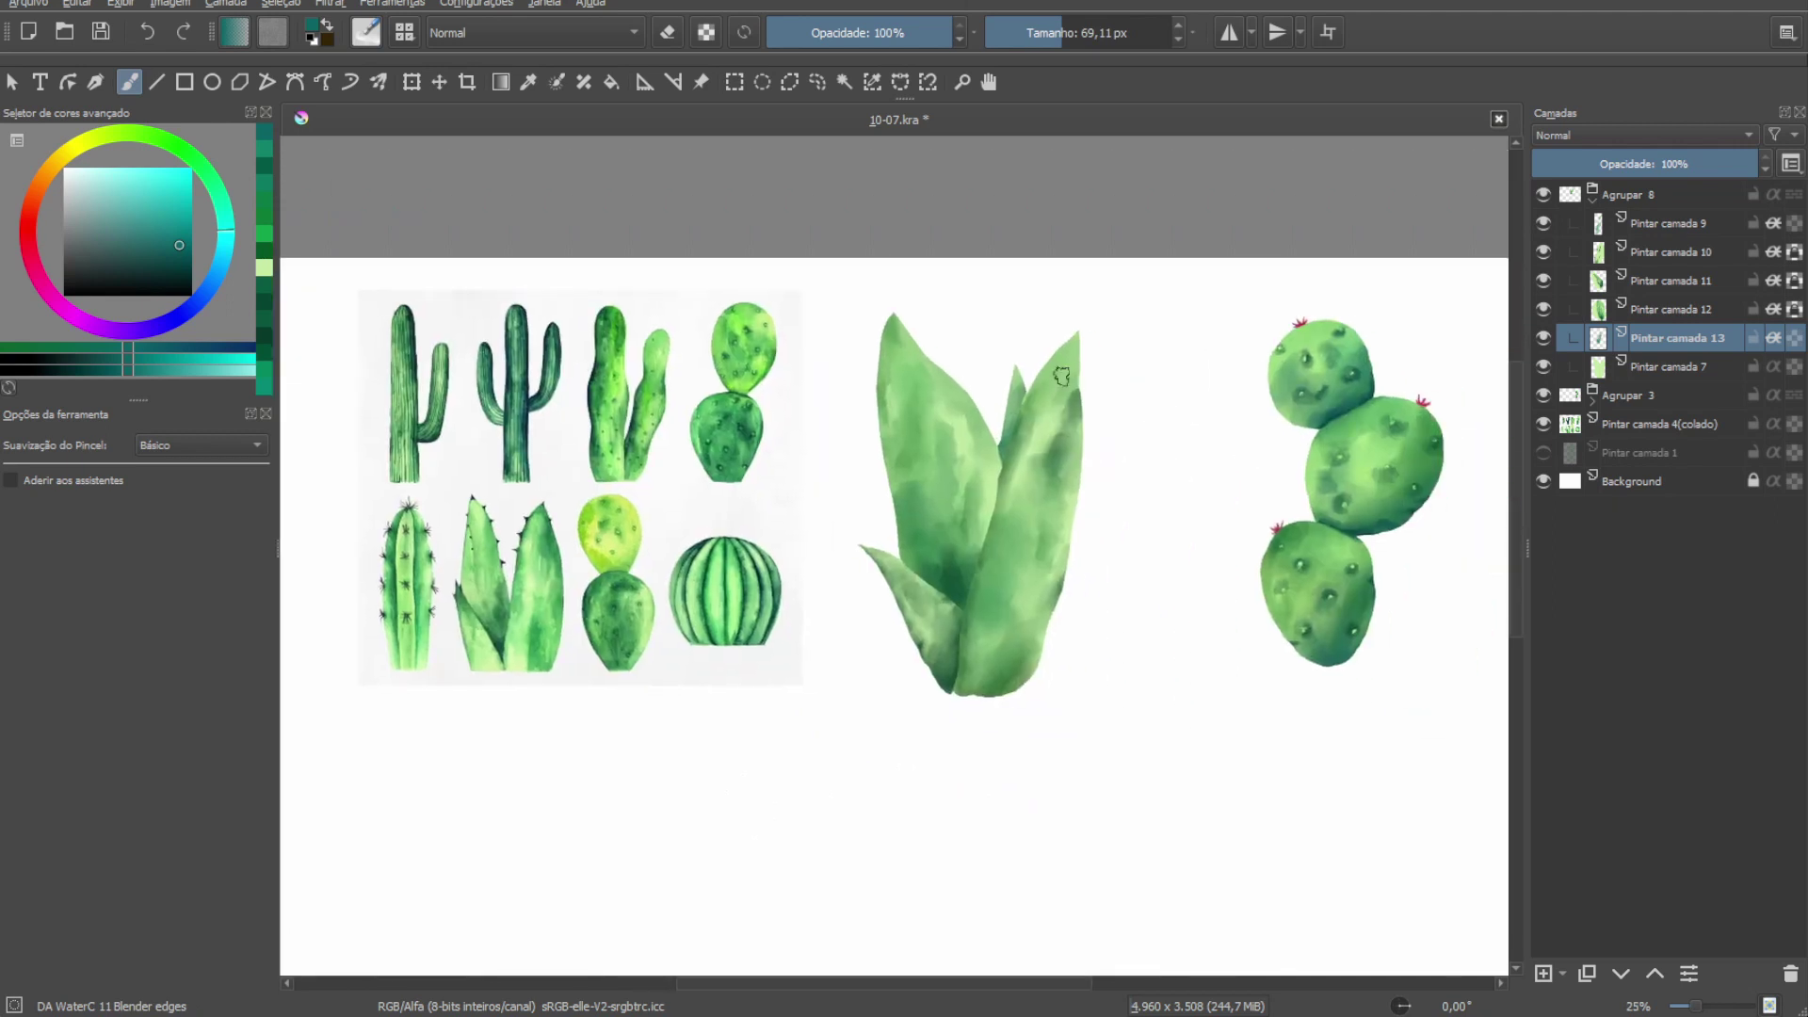
Make Pintar camada 10 the active layer and bring the leaf tips into view.
left_click_drag(1131, 421, 1033, 428)
scroll(1045, 438, "up", 2)
scroll(1057, 452, "up", 3)
left_click(1554, 252)
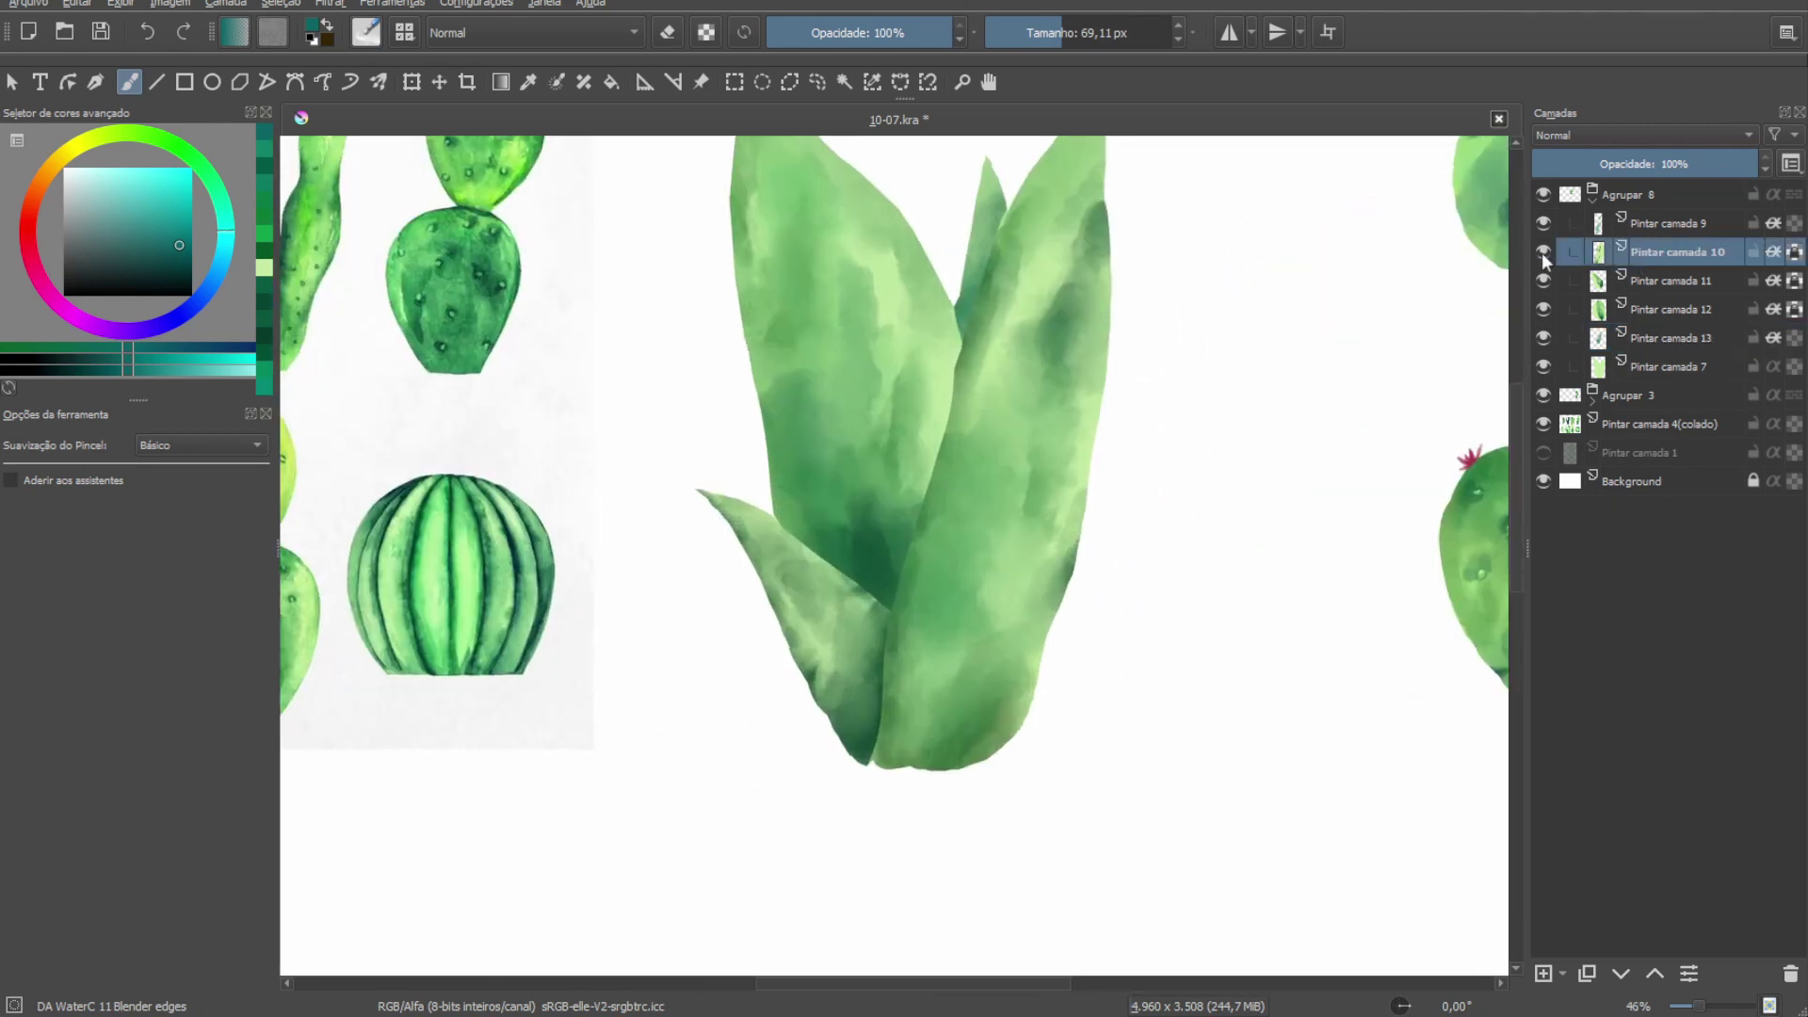
scroll(1003, 318, "up", 5)
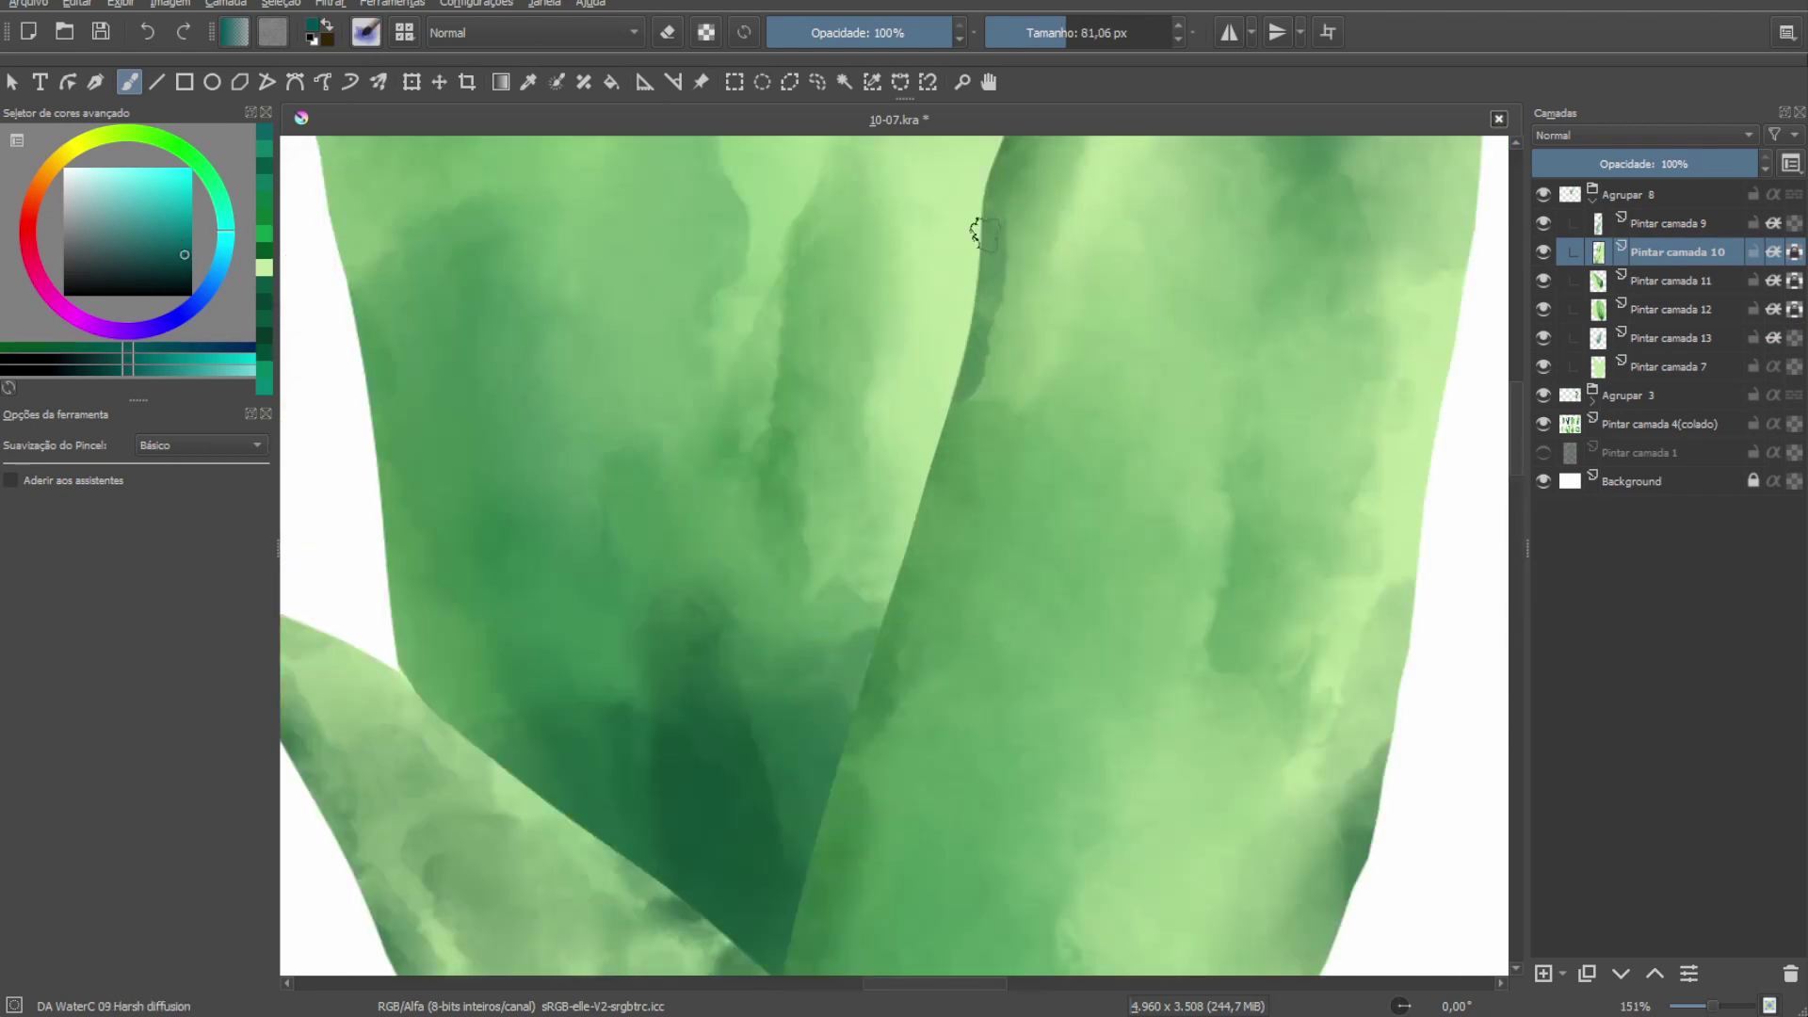
scroll(900, 527, "up", 3)
scroll(911, 552, "down", 5)
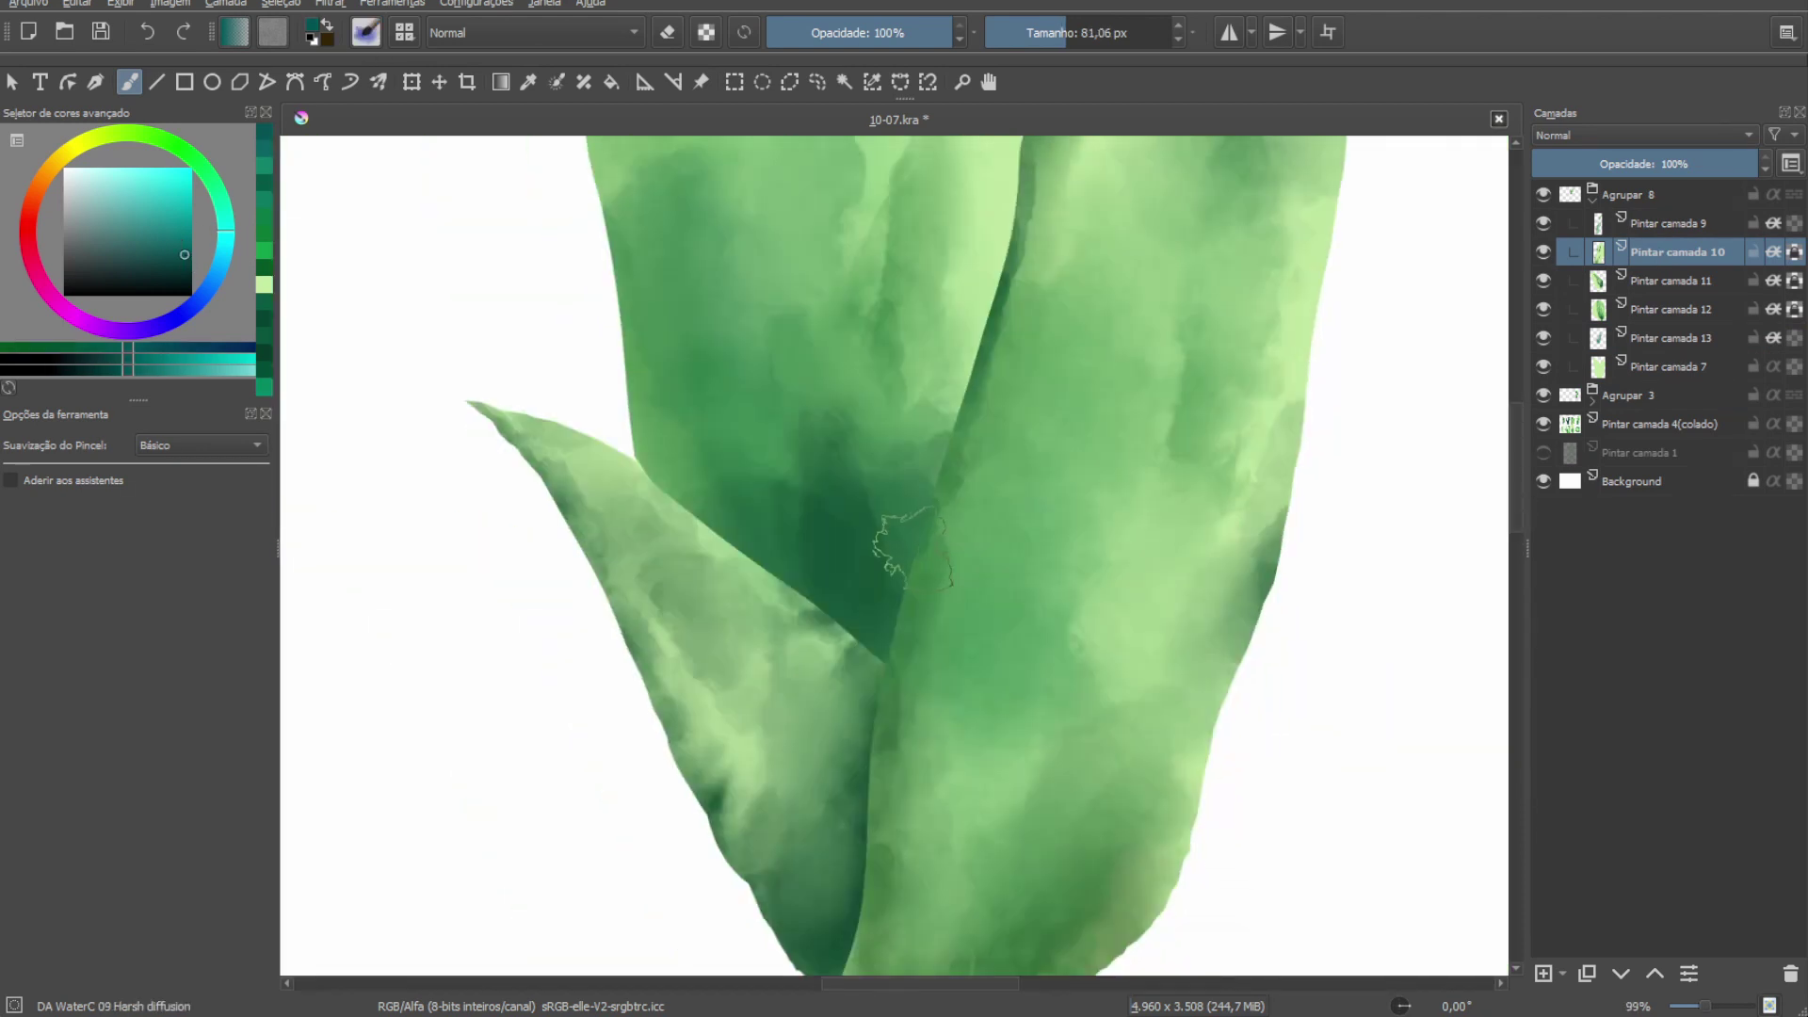
mouse_move(1065, 453)
left_mouse_down()
mouse_move(1023, 368)
mouse_move(979, 457)
left_mouse_up()
Darken the left leaf's outer edge with Harsh diffusion on Pintar camada 12.
key("slash")
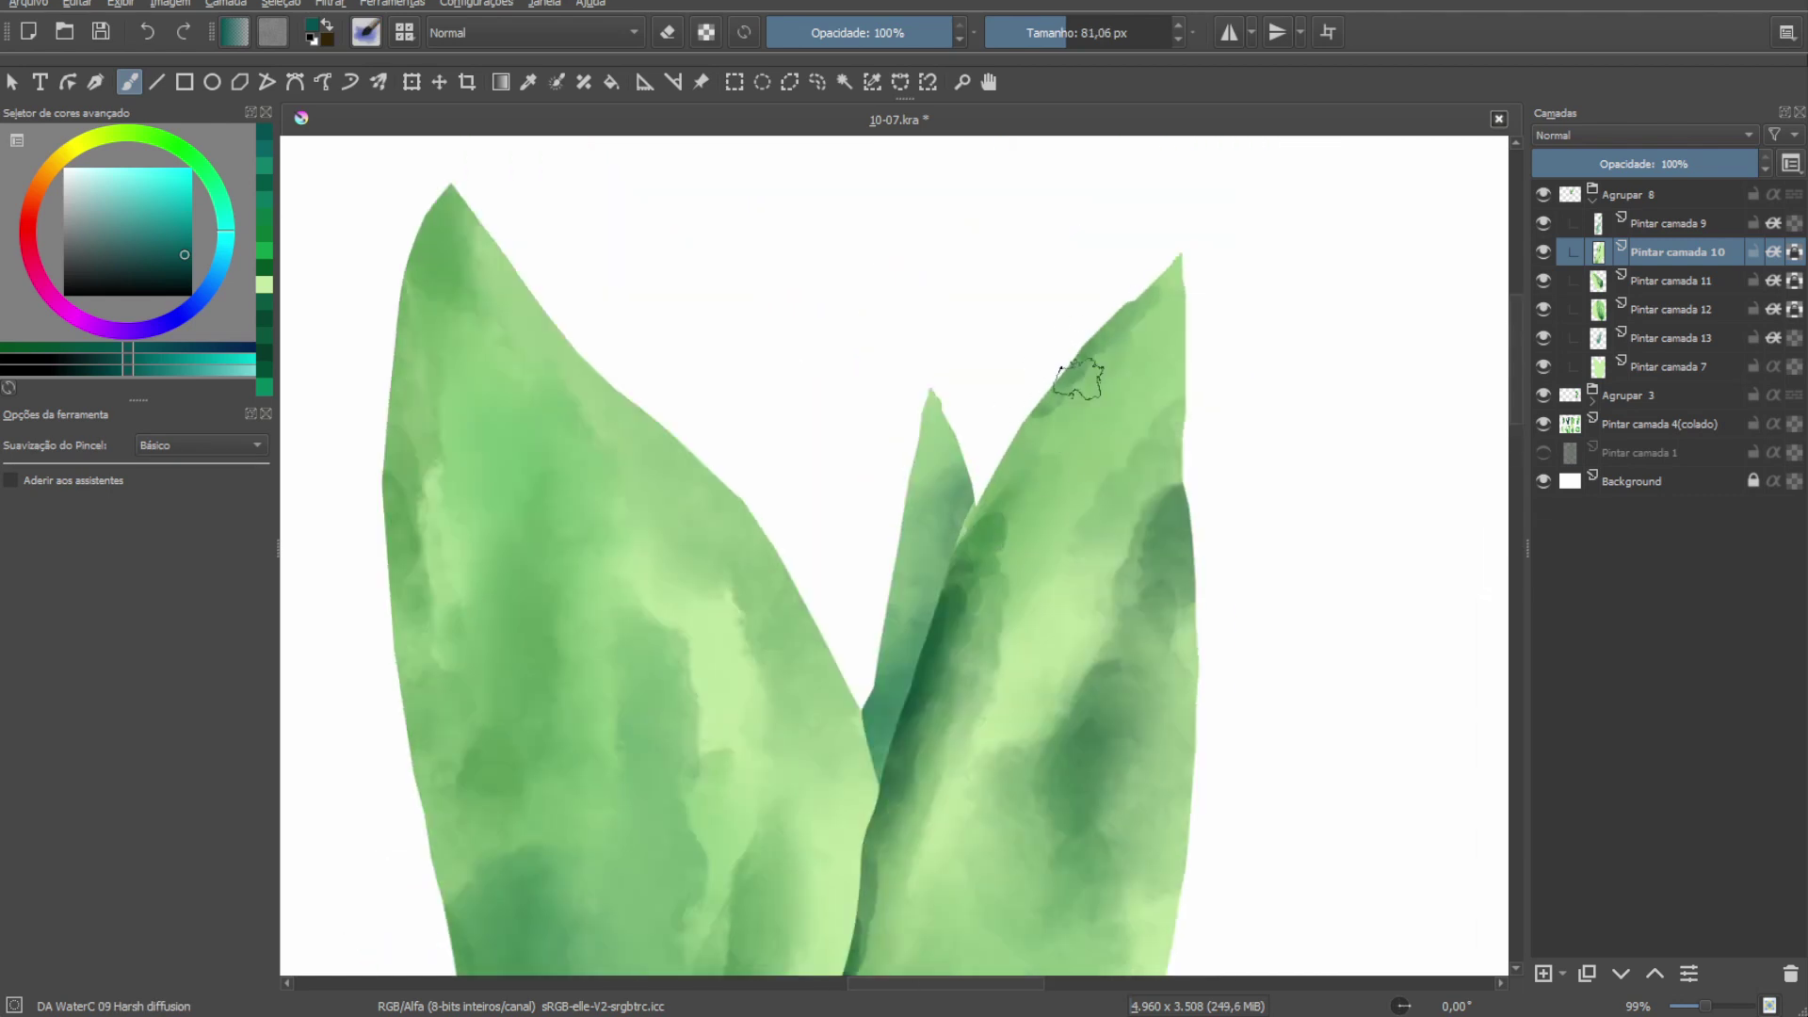
key("slash")
scroll(941, 322, "down", 1)
scroll(941, 322, "up", 1)
key("slash")
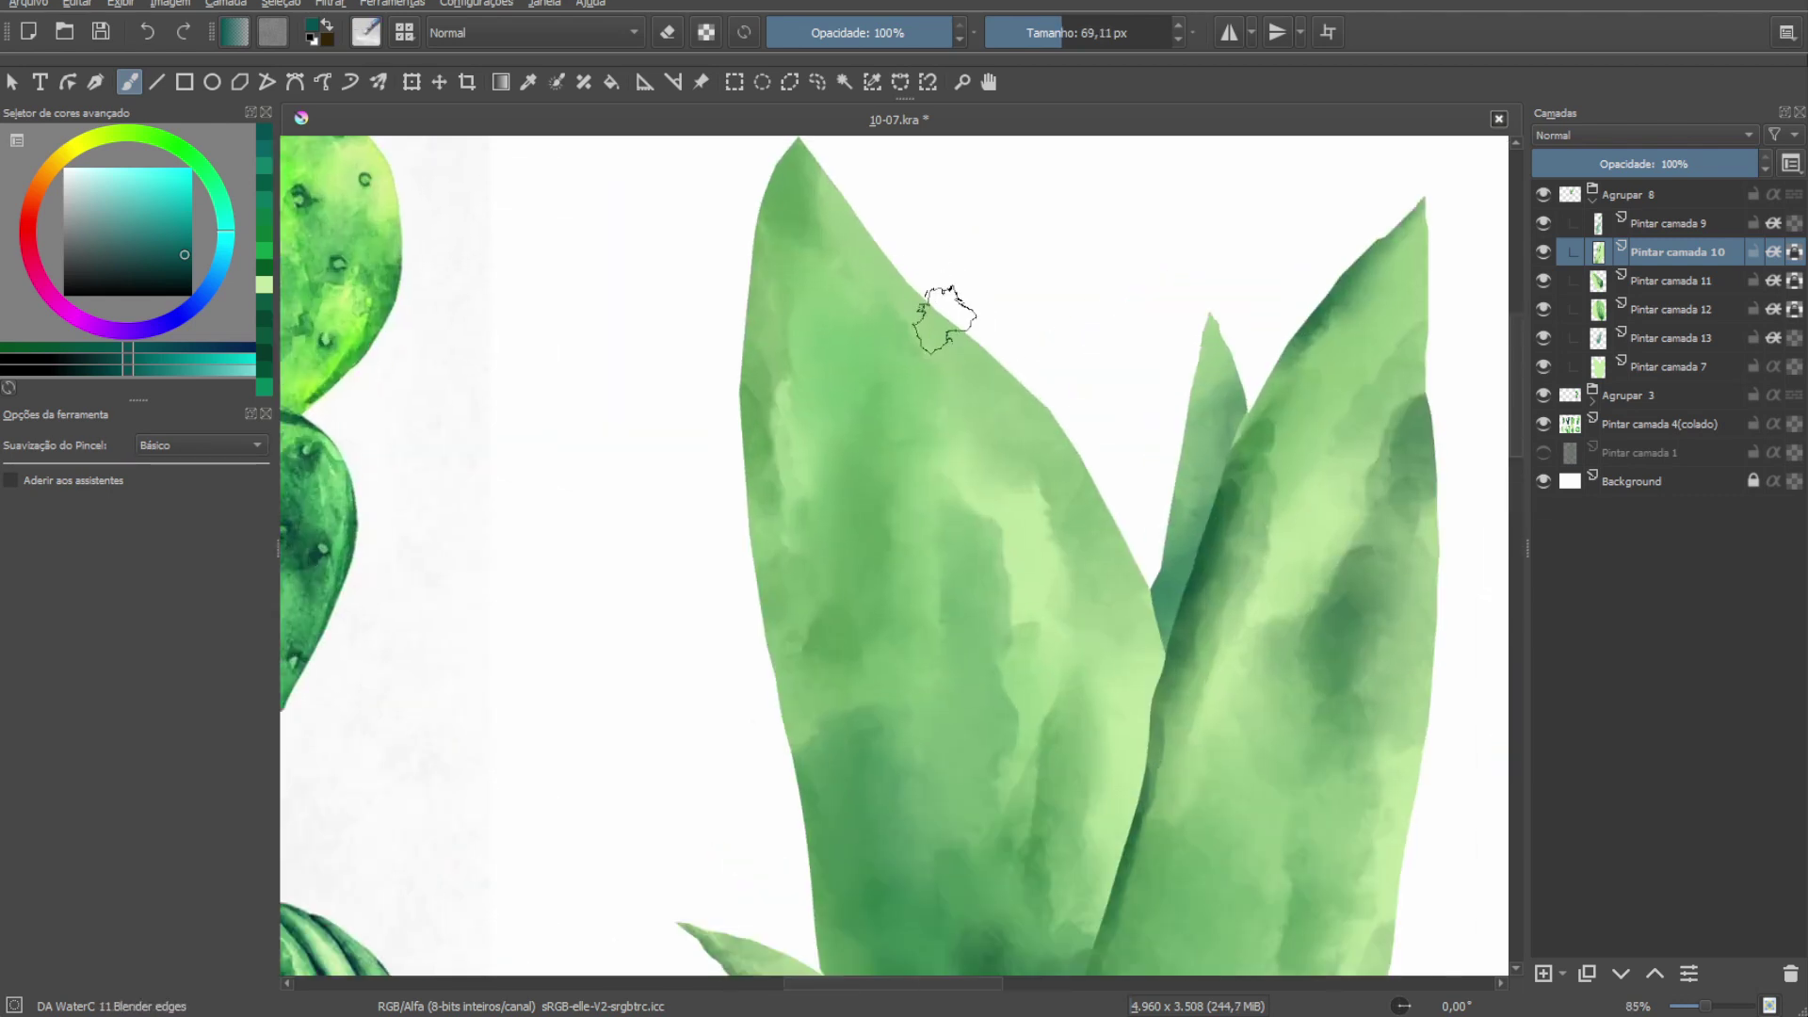
key("Page_Down")
key("Page_Down")
left_click_drag(747, 533, 758, 517)
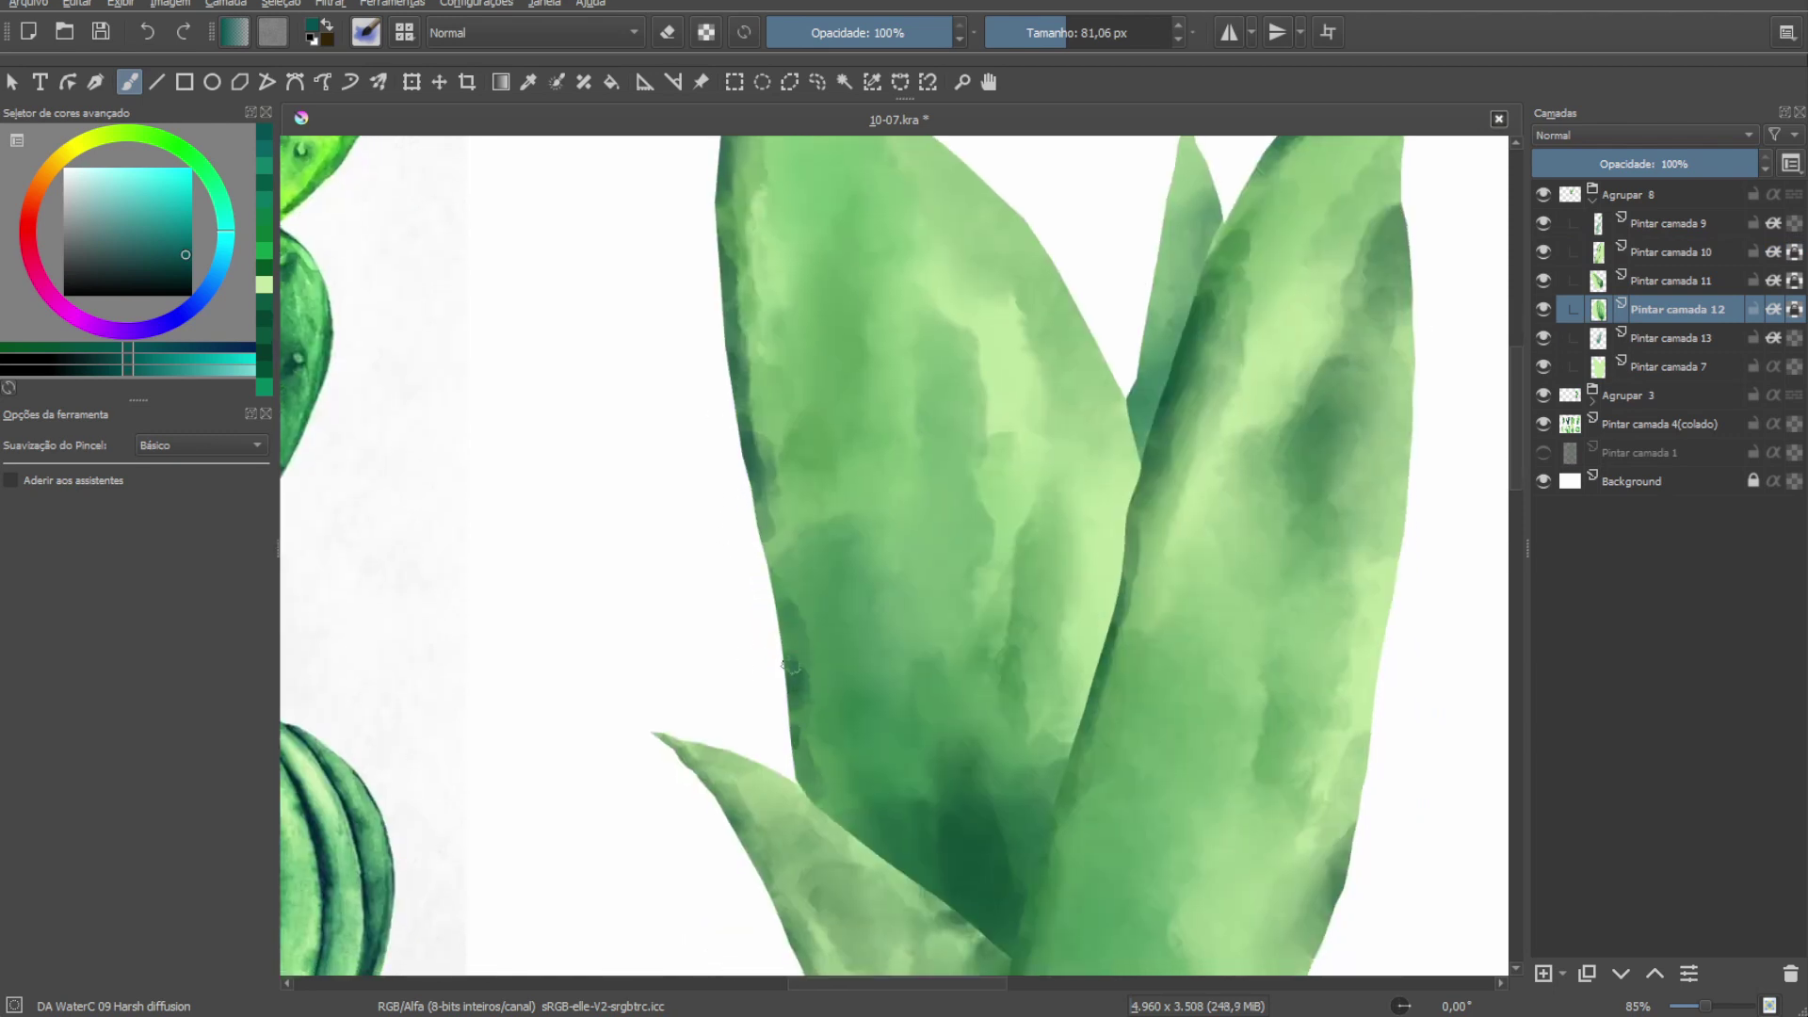
scroll(721, 435, "down", 5)
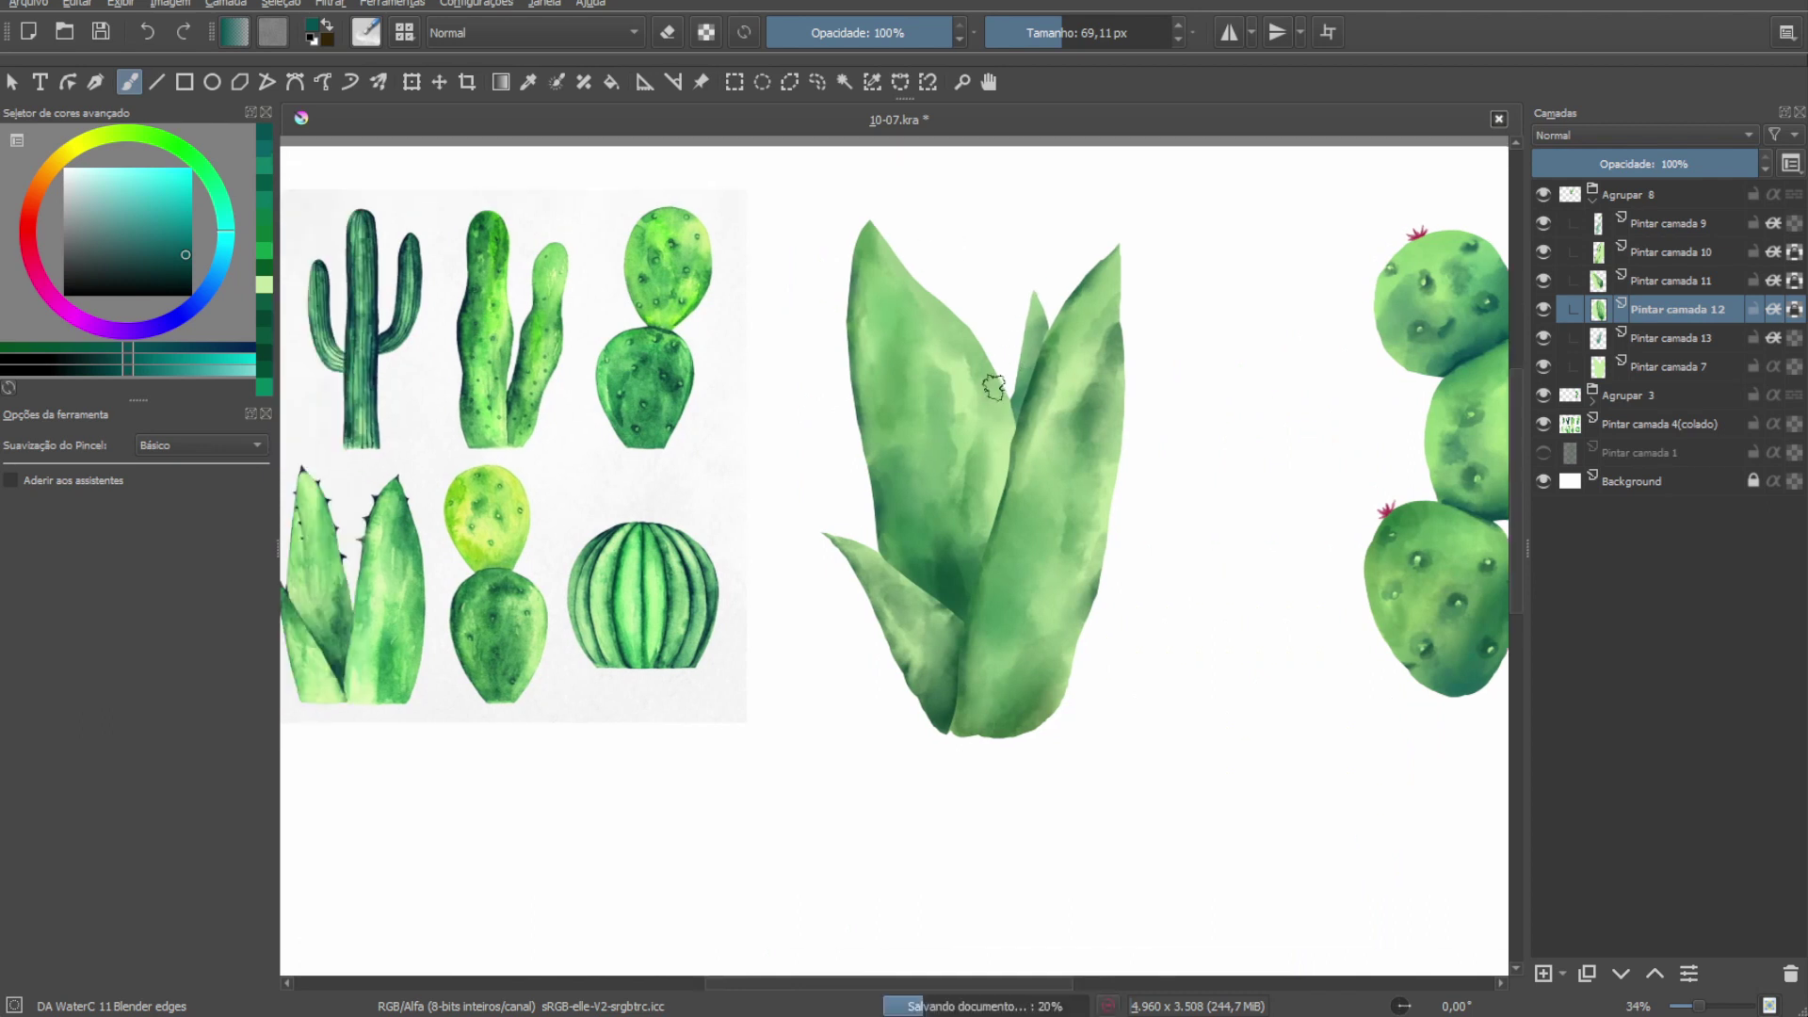
Add a new layer for the spined tips and try dark teal strokes on the tip, undoing them.
left_click_drag(1017, 325, 919, 348)
key("Insert")
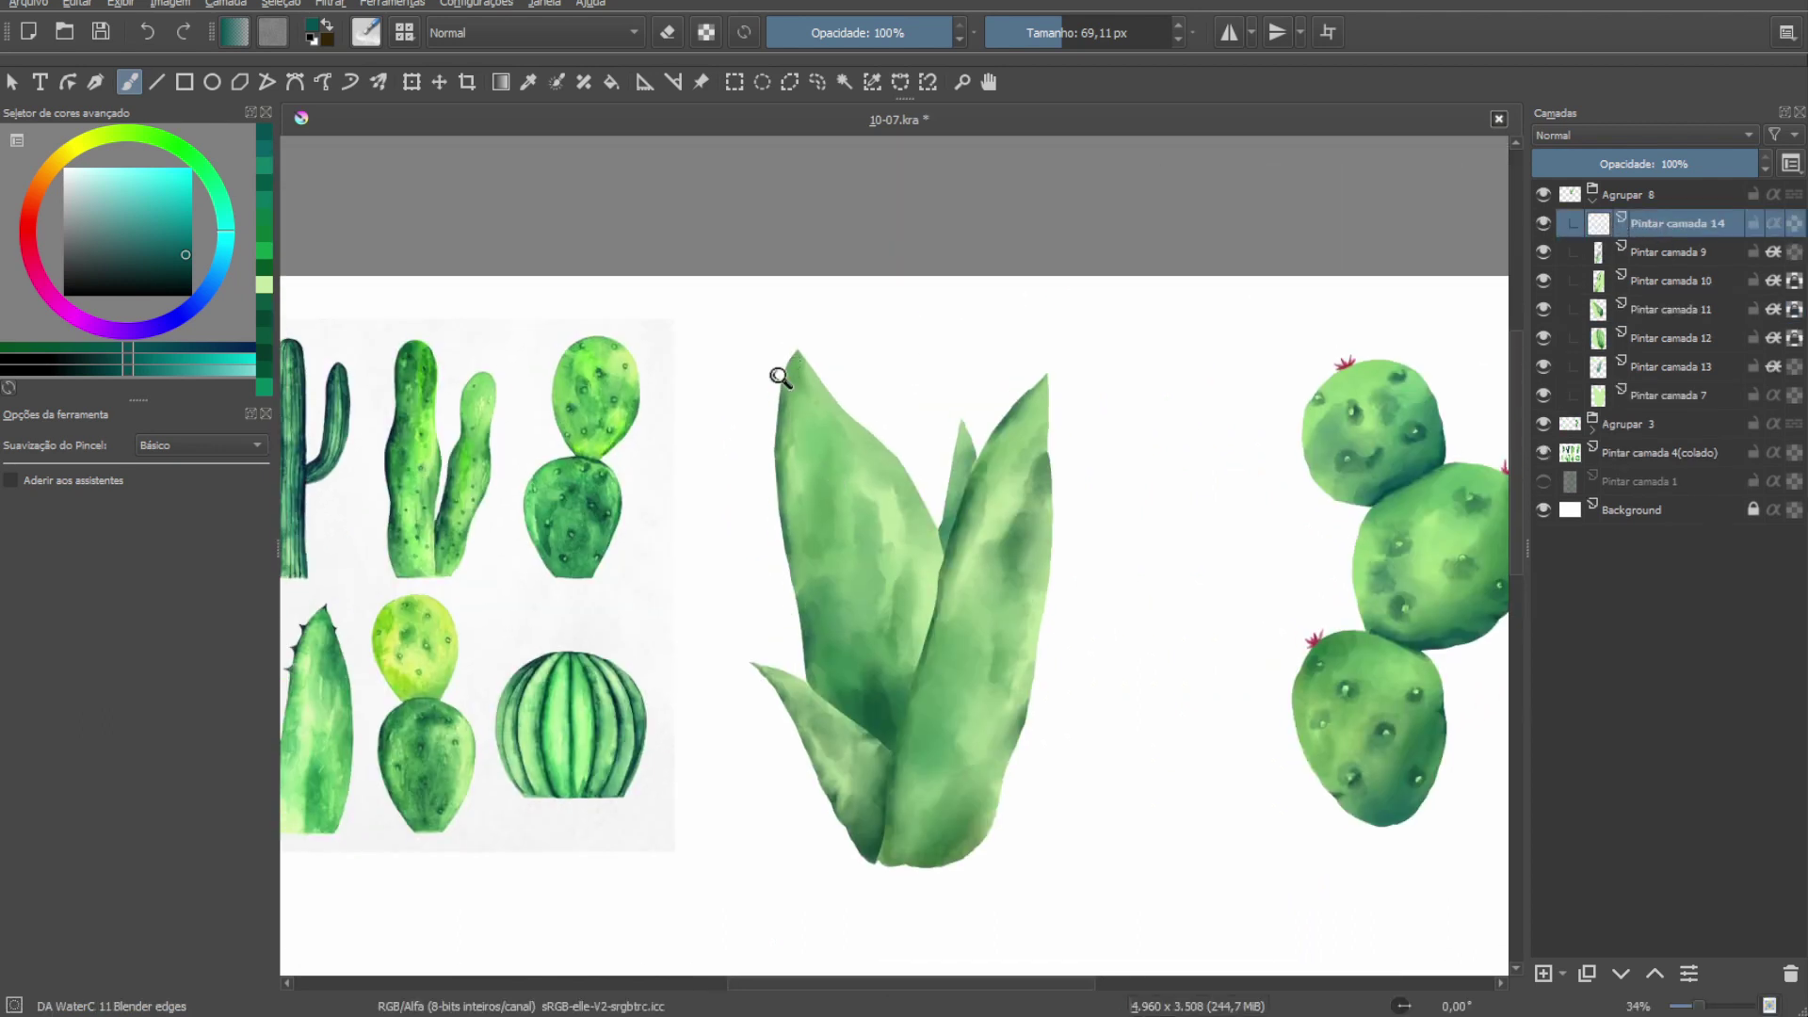
key("slash")
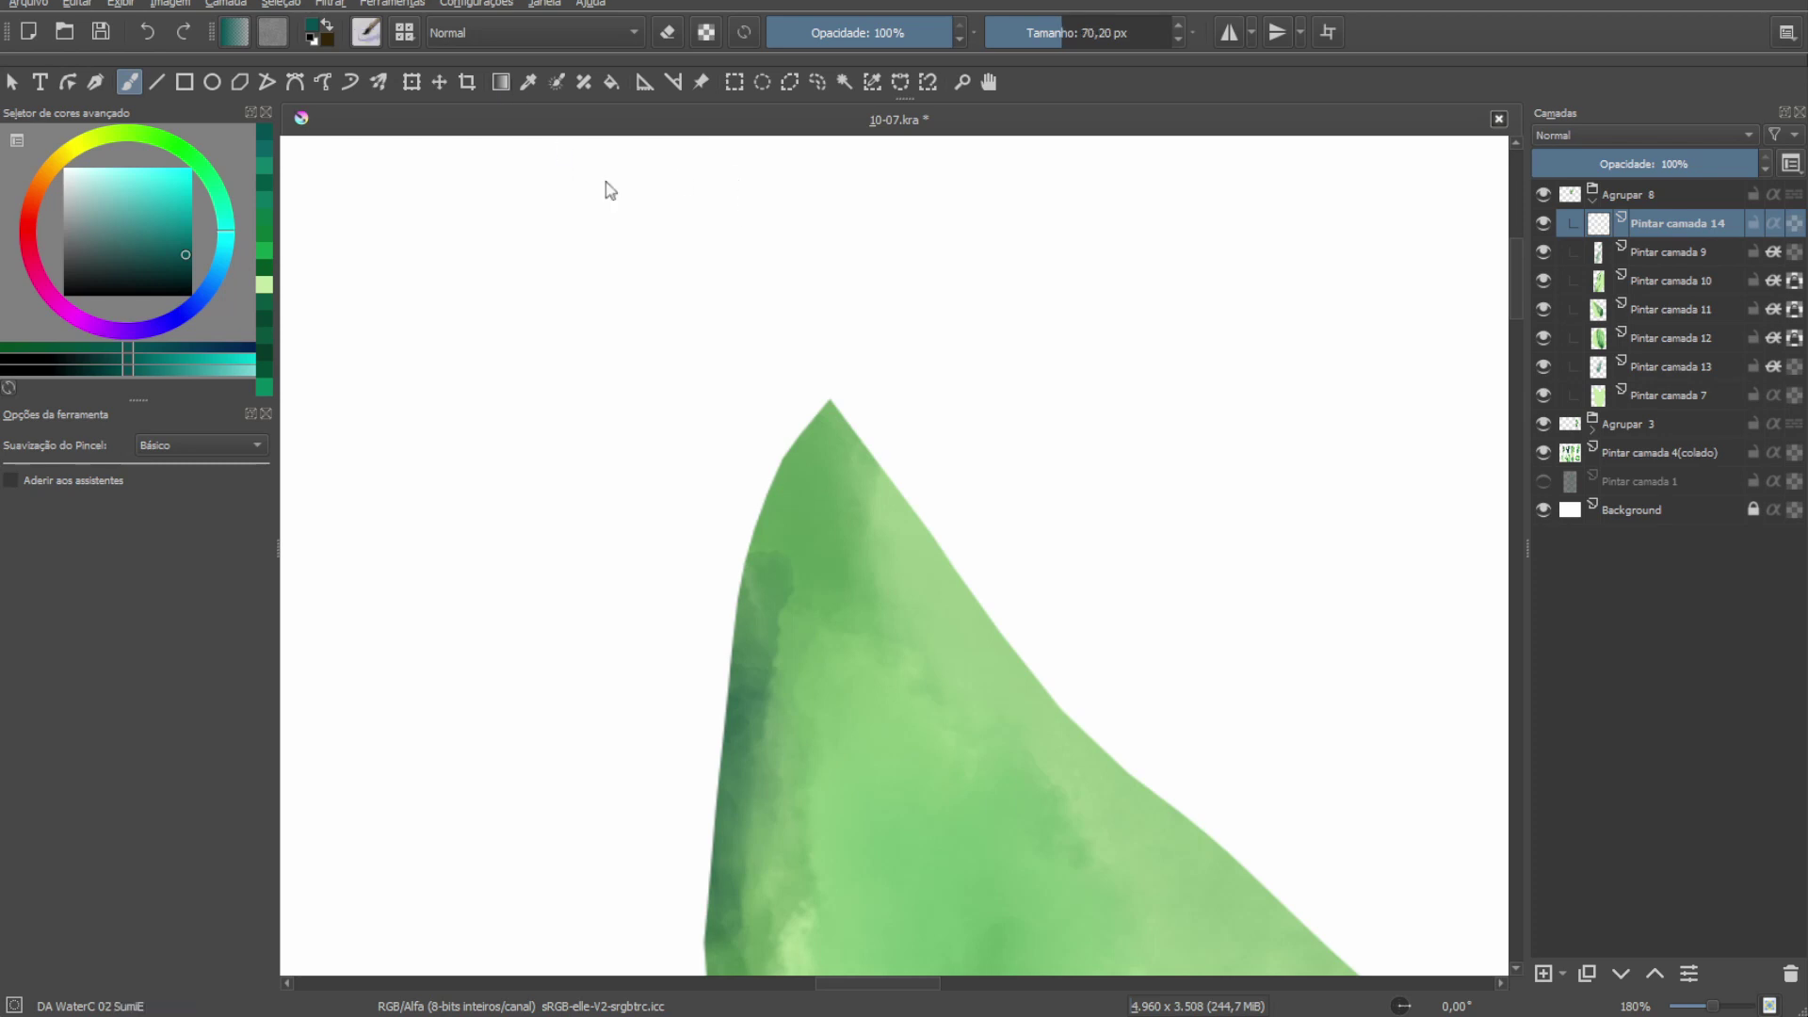
key("slash")
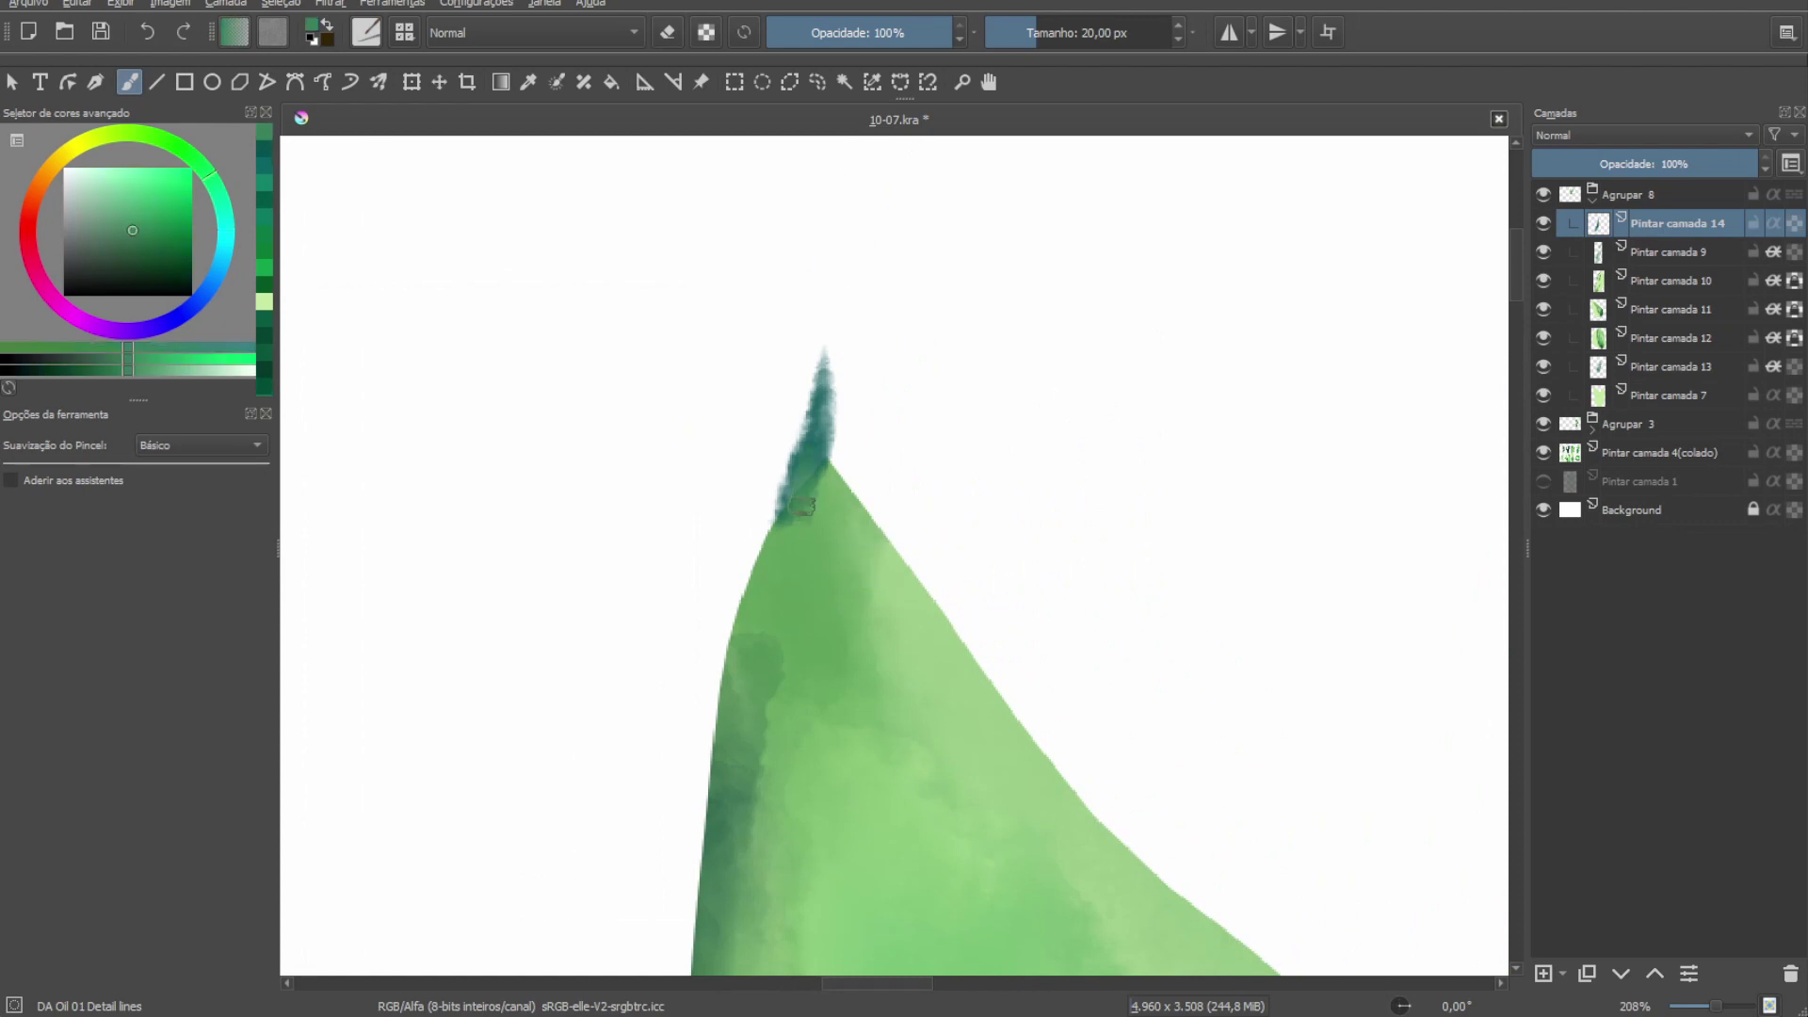
mouse_move(802, 507)
left_mouse_down()
mouse_move(839, 408)
mouse_move(847, 512)
mouse_move(764, 564)
mouse_move(735, 654)
left_mouse_up()
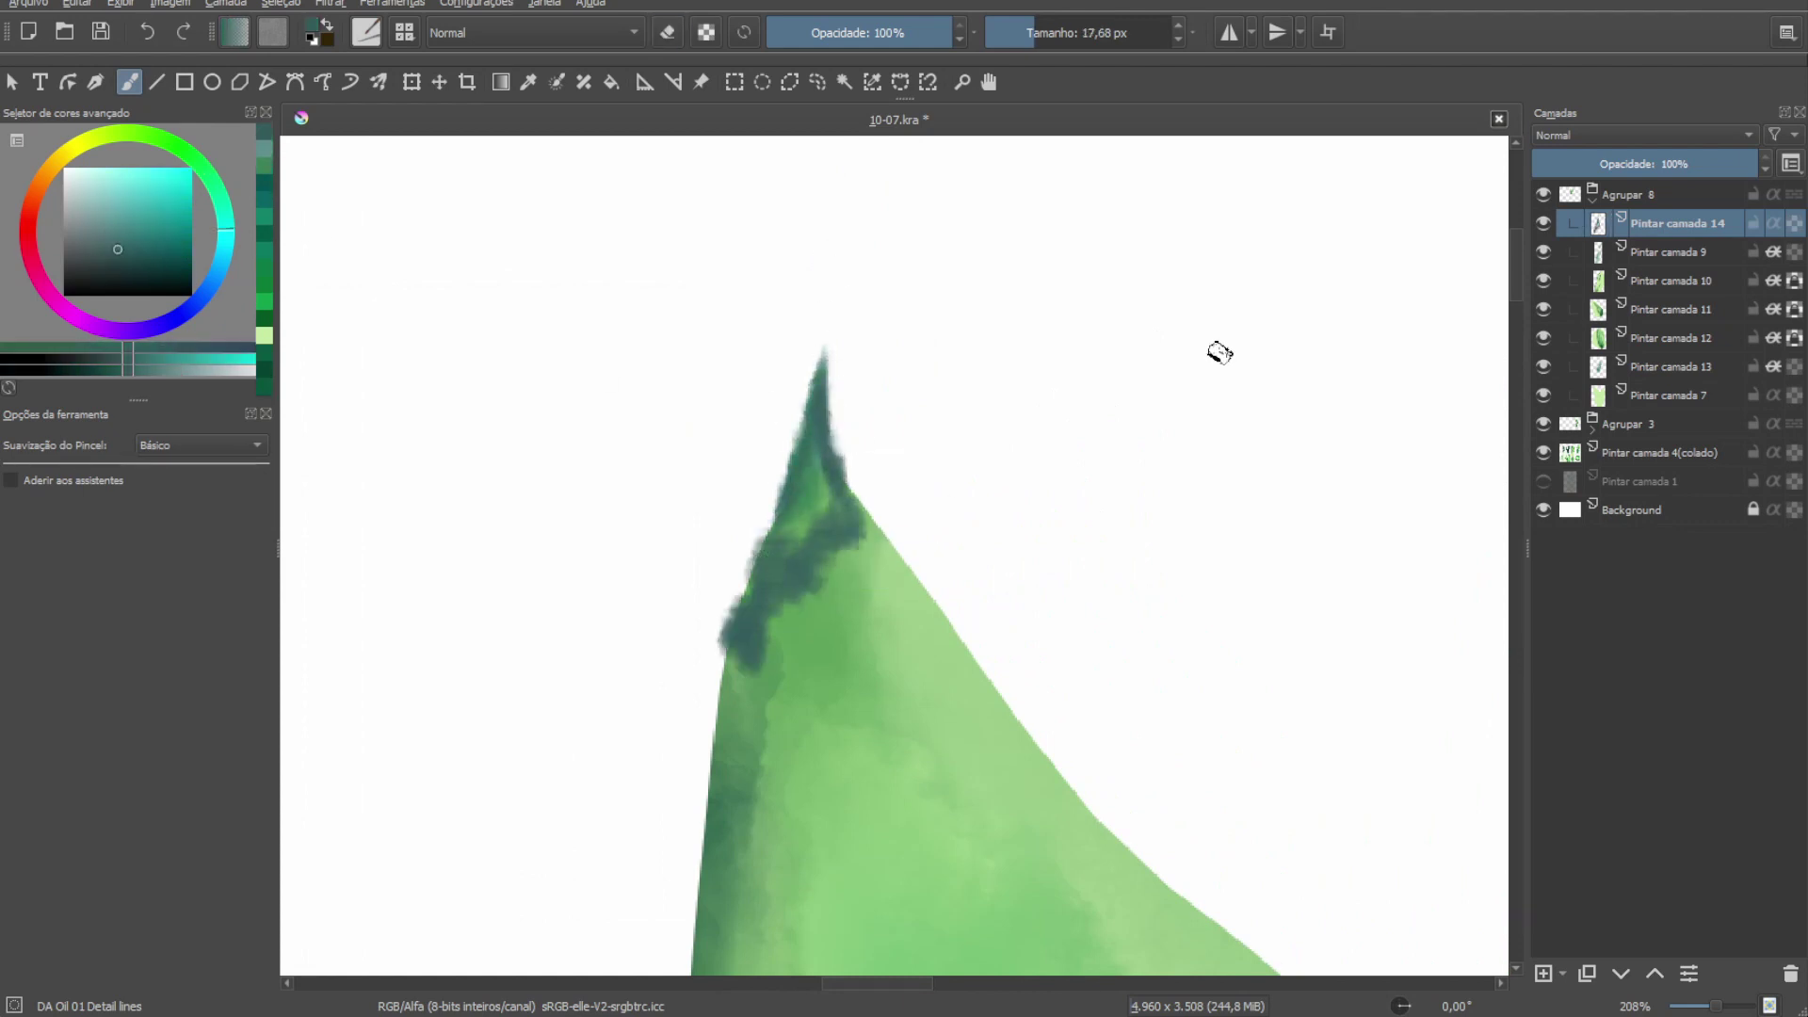
key("ctrl+z")
key("ctrl+z")
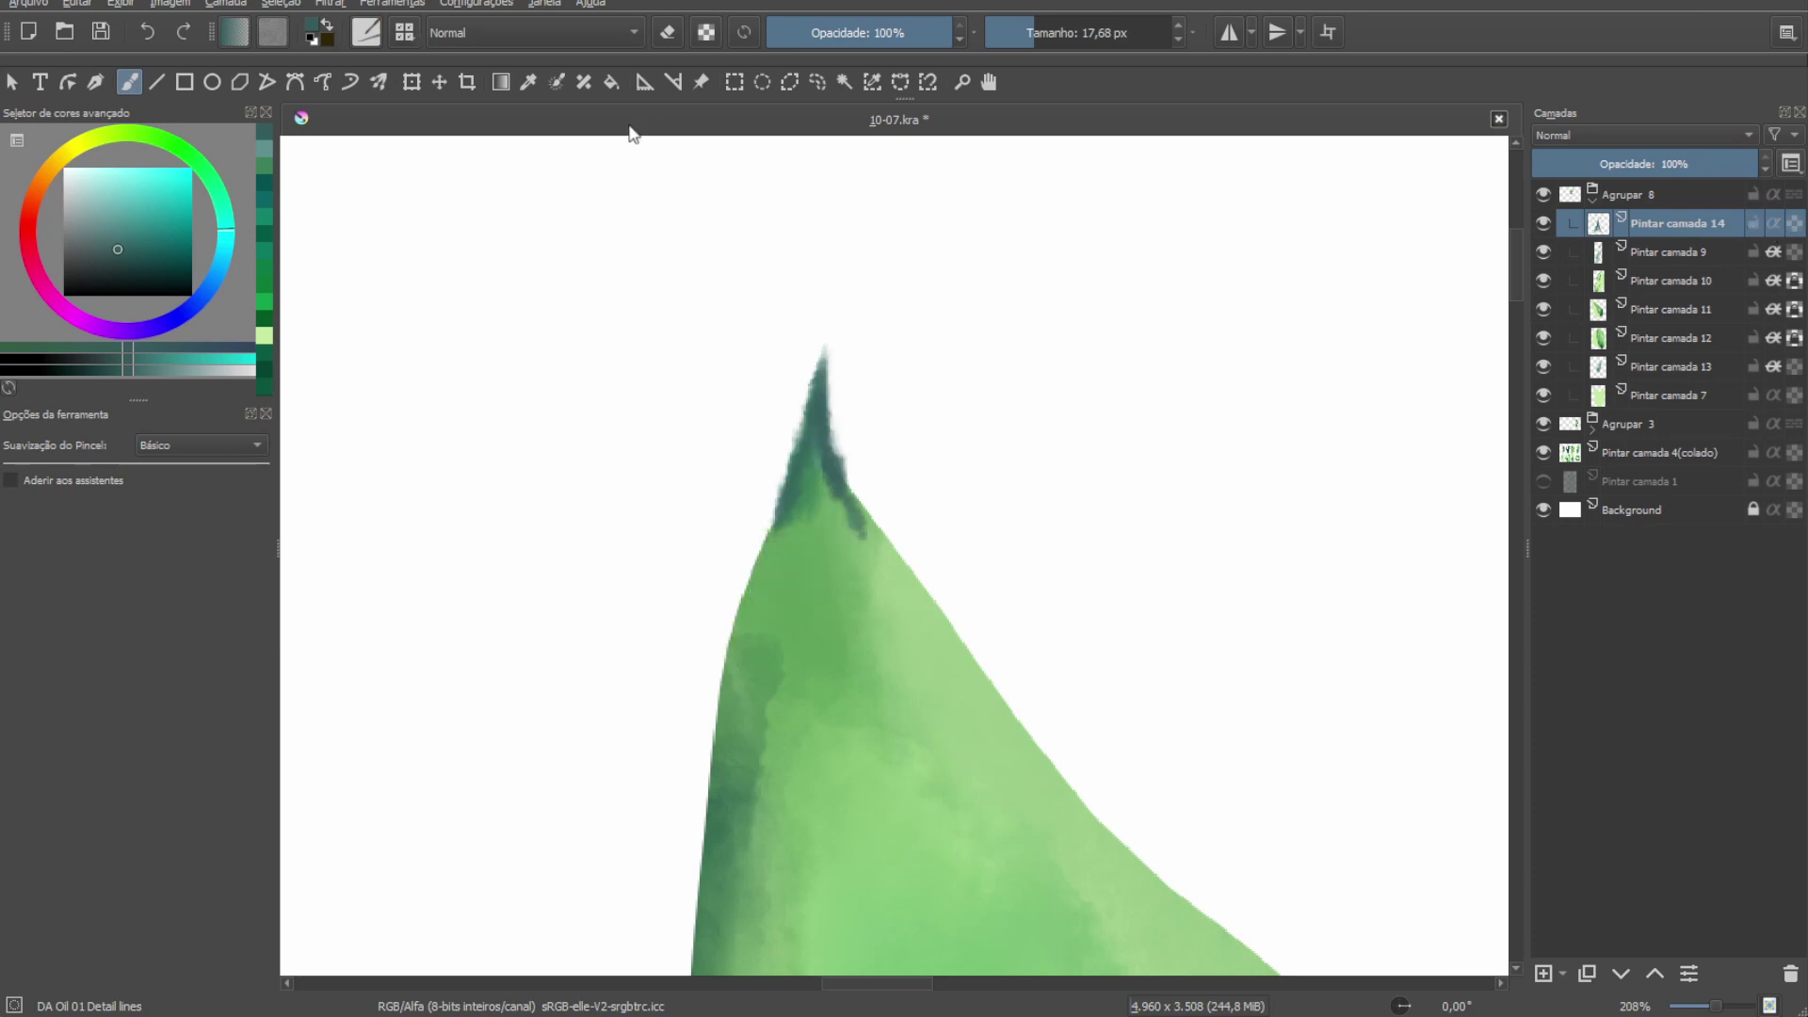
Paint a darker teal spine at the leaf tip and blend it with Blender edges.
left_click_drag(827, 347, 801, 471)
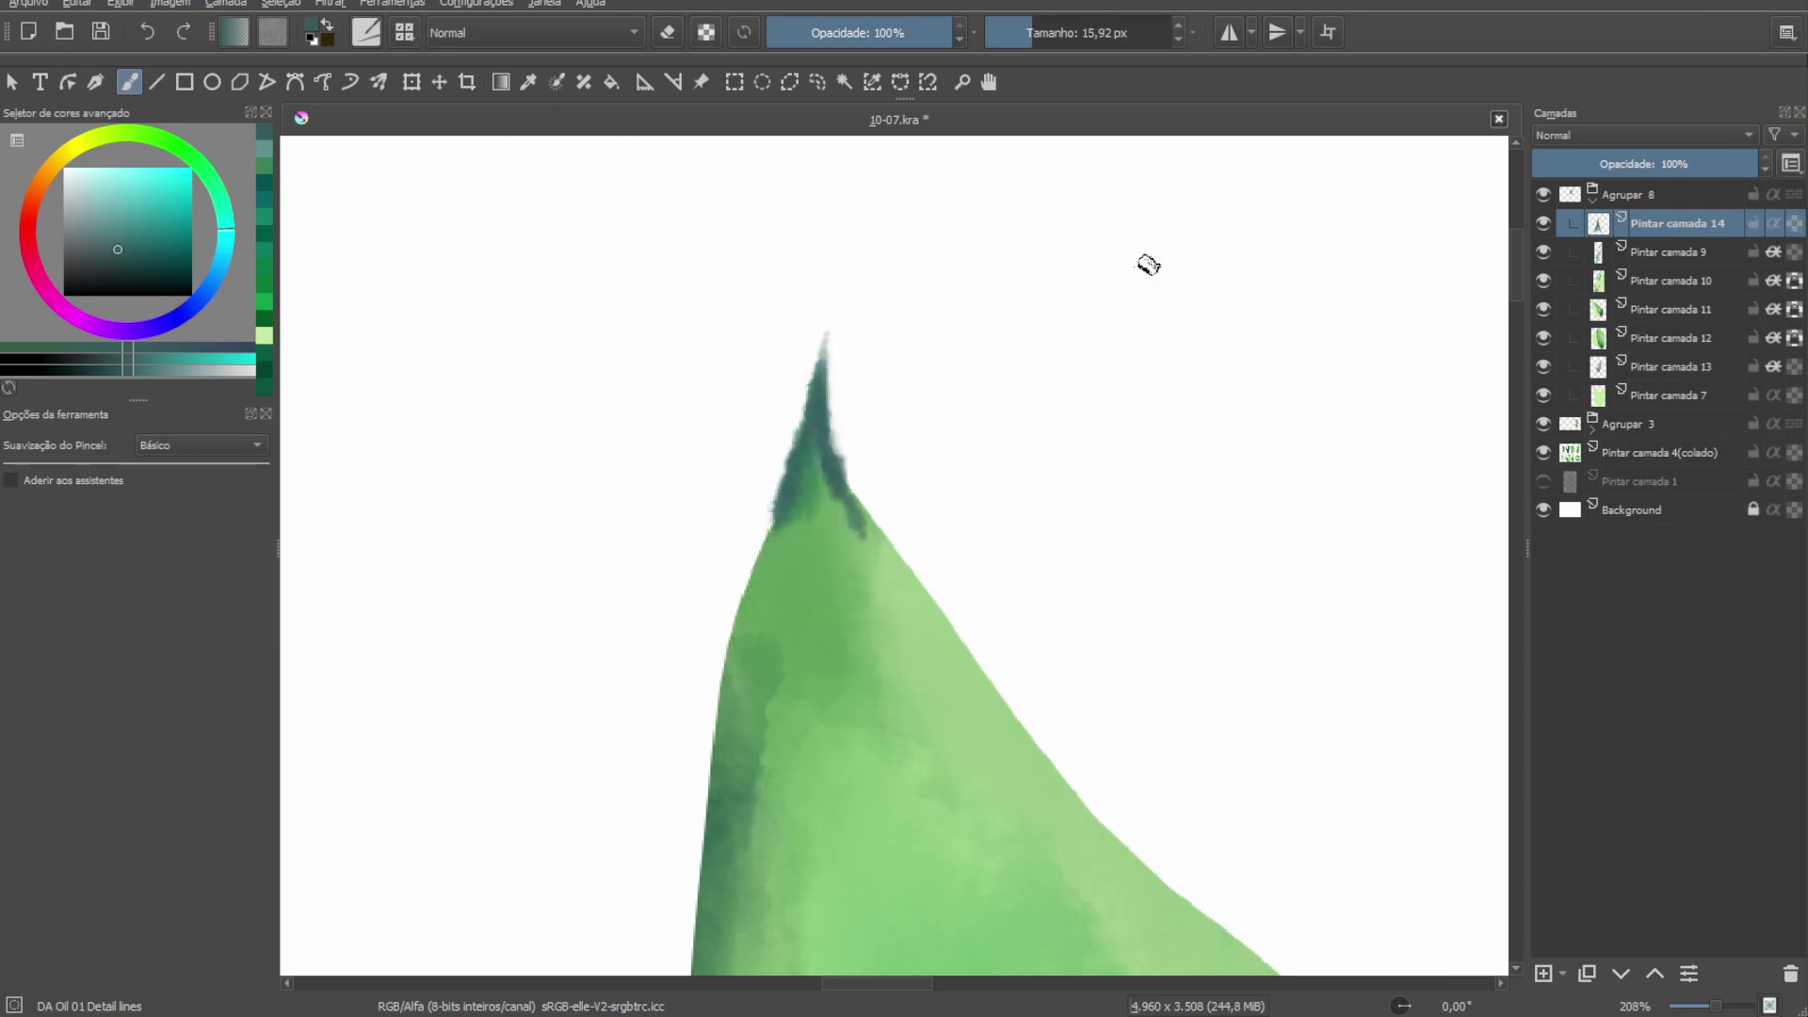
left_click(819, 424, "ctrl")
mouse_move(825, 341)
left_mouse_down()
mouse_move(816, 448)
mouse_move(821, 376)
left_mouse_up()
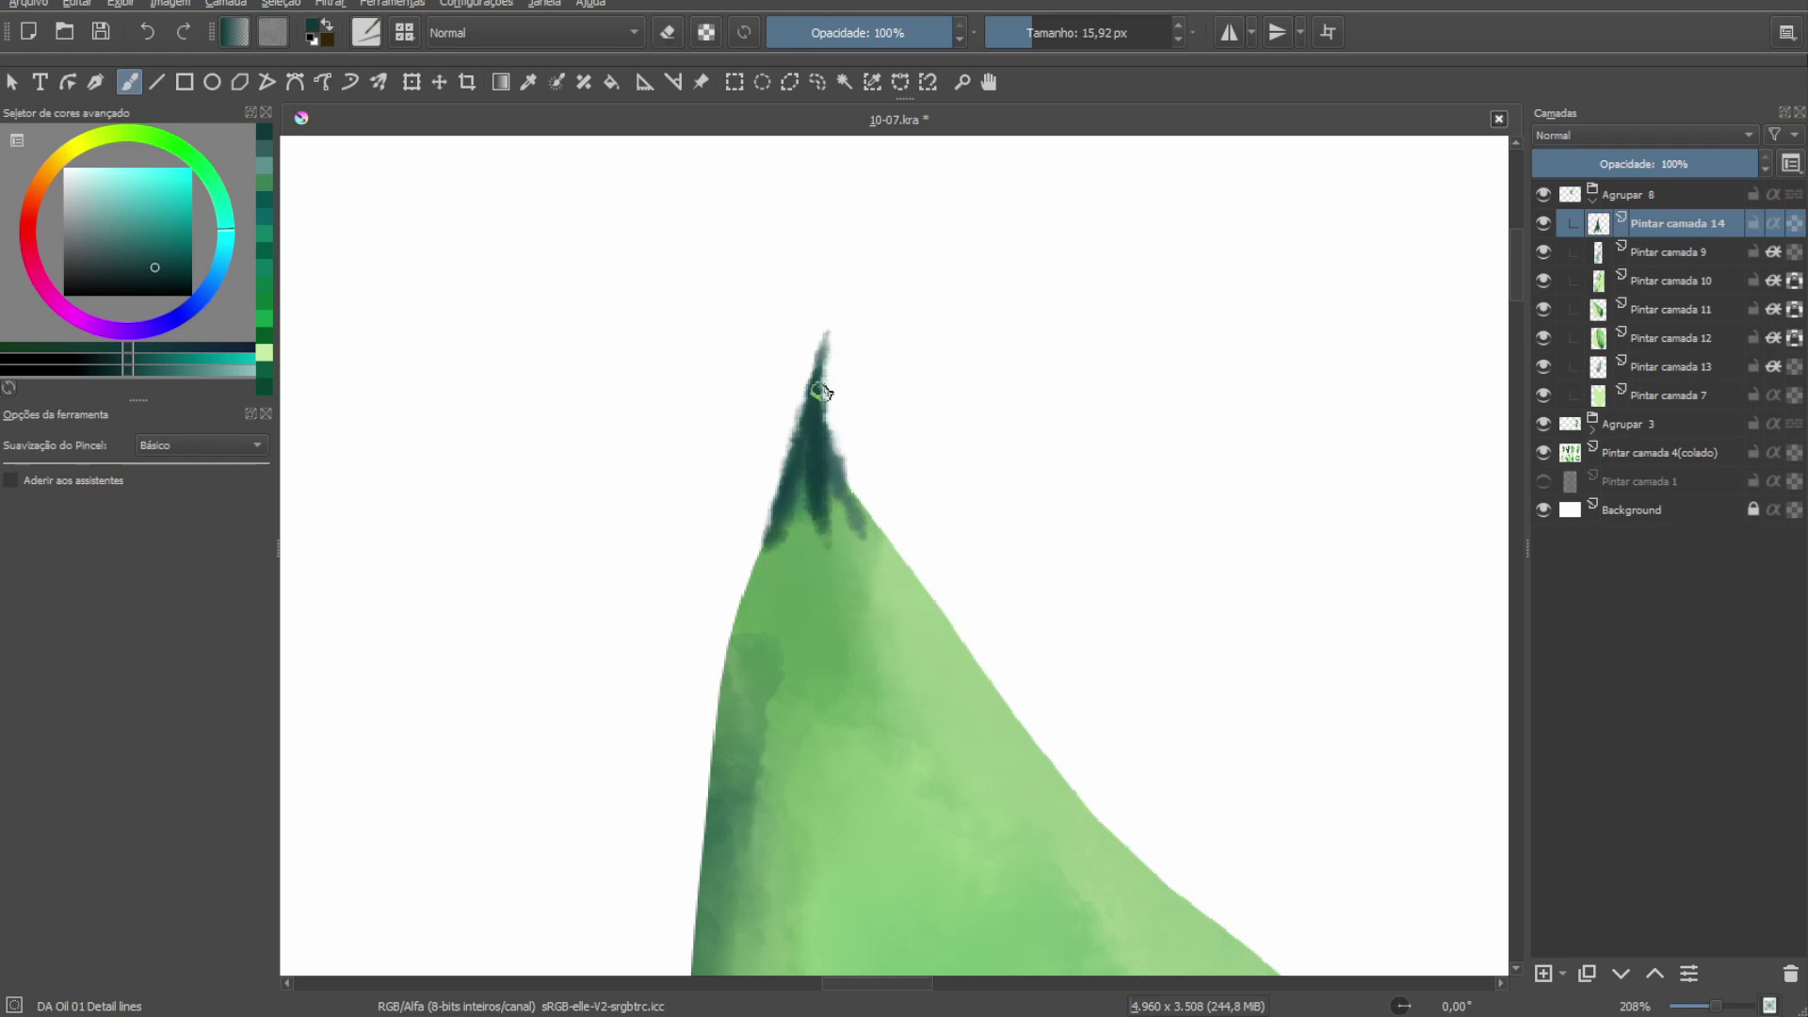
scroll(847, 283, "up", 2)
mouse_move(1036, 376)
left_mouse_down()
mouse_move(951, 509)
mouse_move(895, 542)
left_mouse_up()
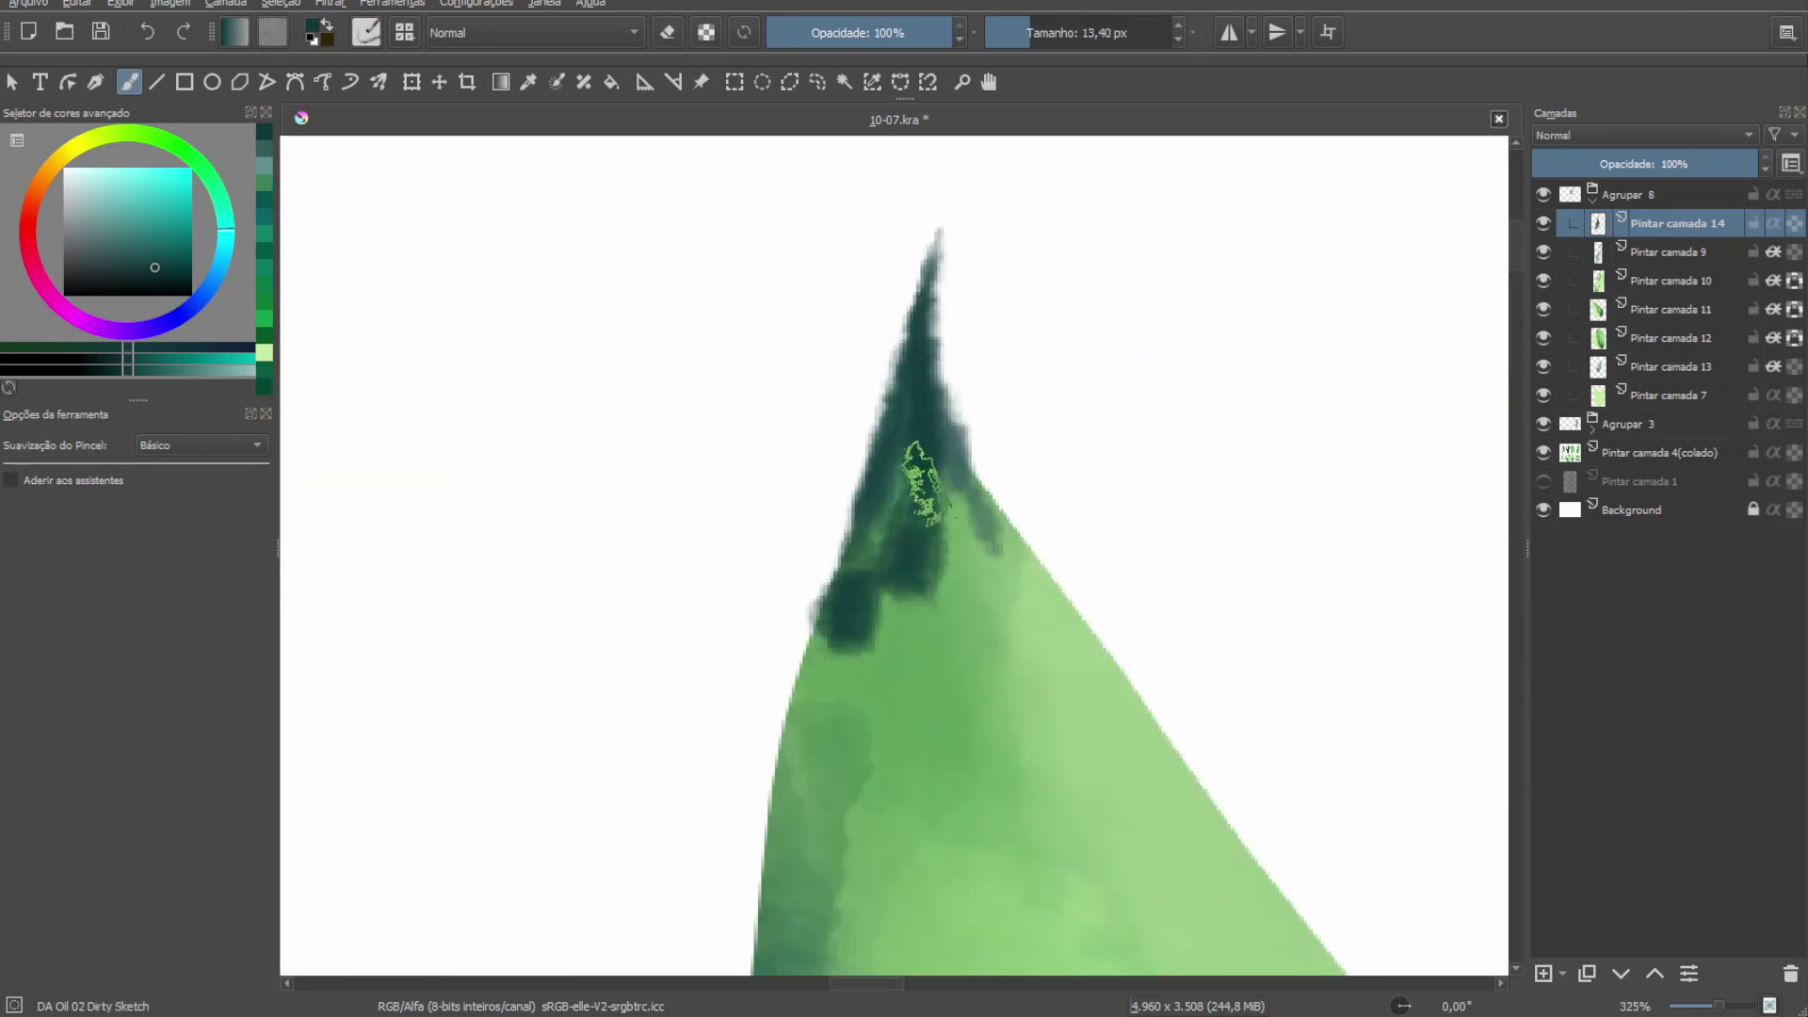
left_click_drag(938, 443, 904, 528)
key("slash")
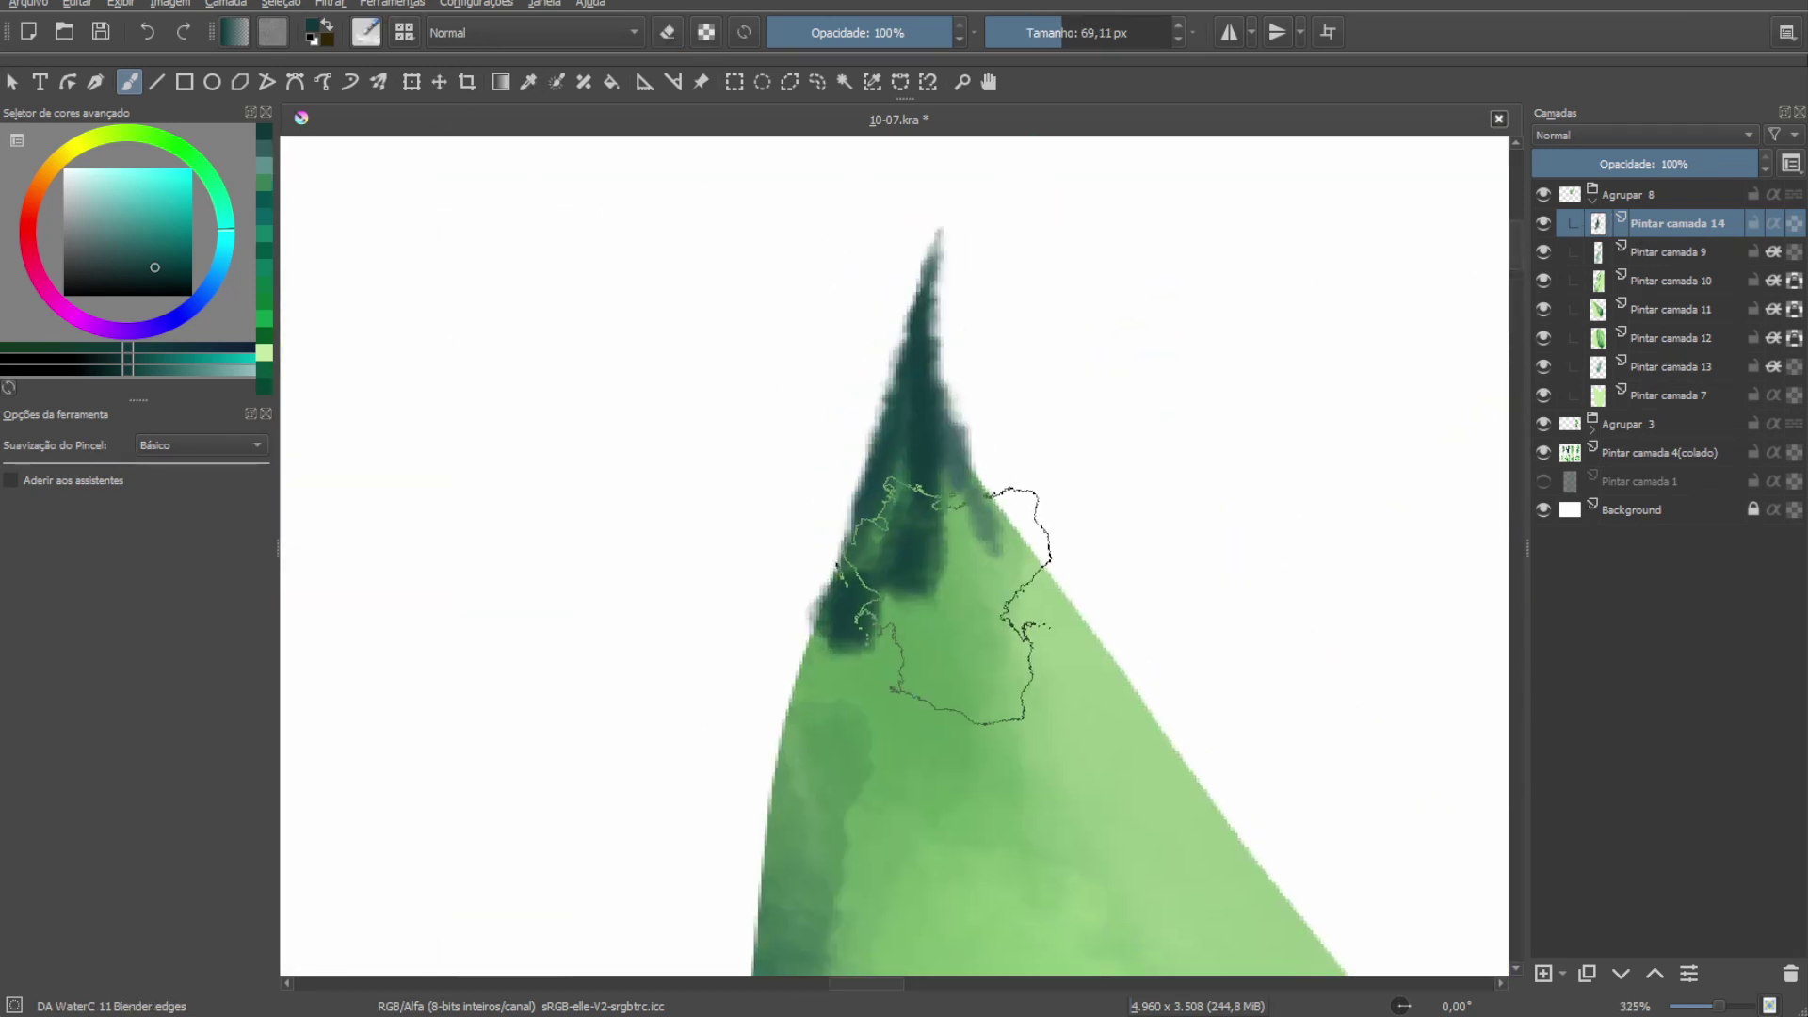
mouse_move(968, 646)
left_mouse_down()
mouse_move(920, 404)
mouse_move(885, 591)
left_mouse_up()
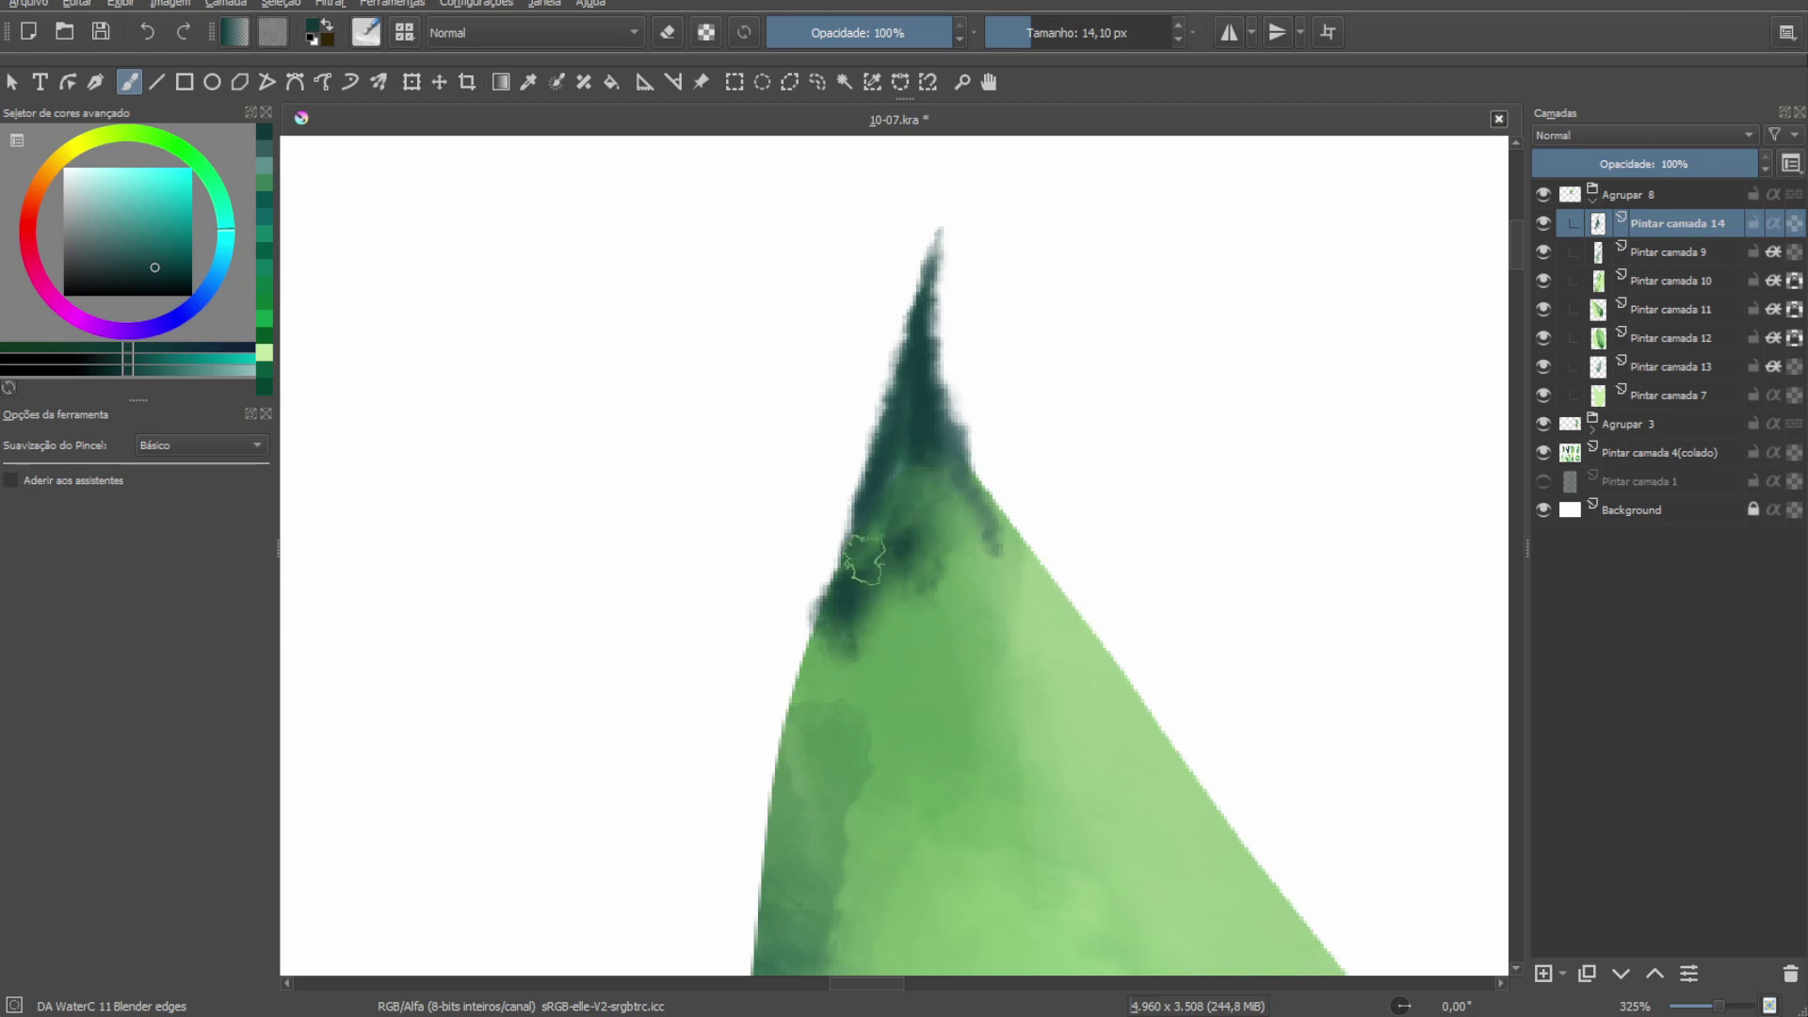
Switch to the Pencil-2 brush and toggle eraser mode to sharpen the leaf tip.
key("slash")
scroll(1079, 367, "down", 10)
scroll(1126, 350, "up", 10)
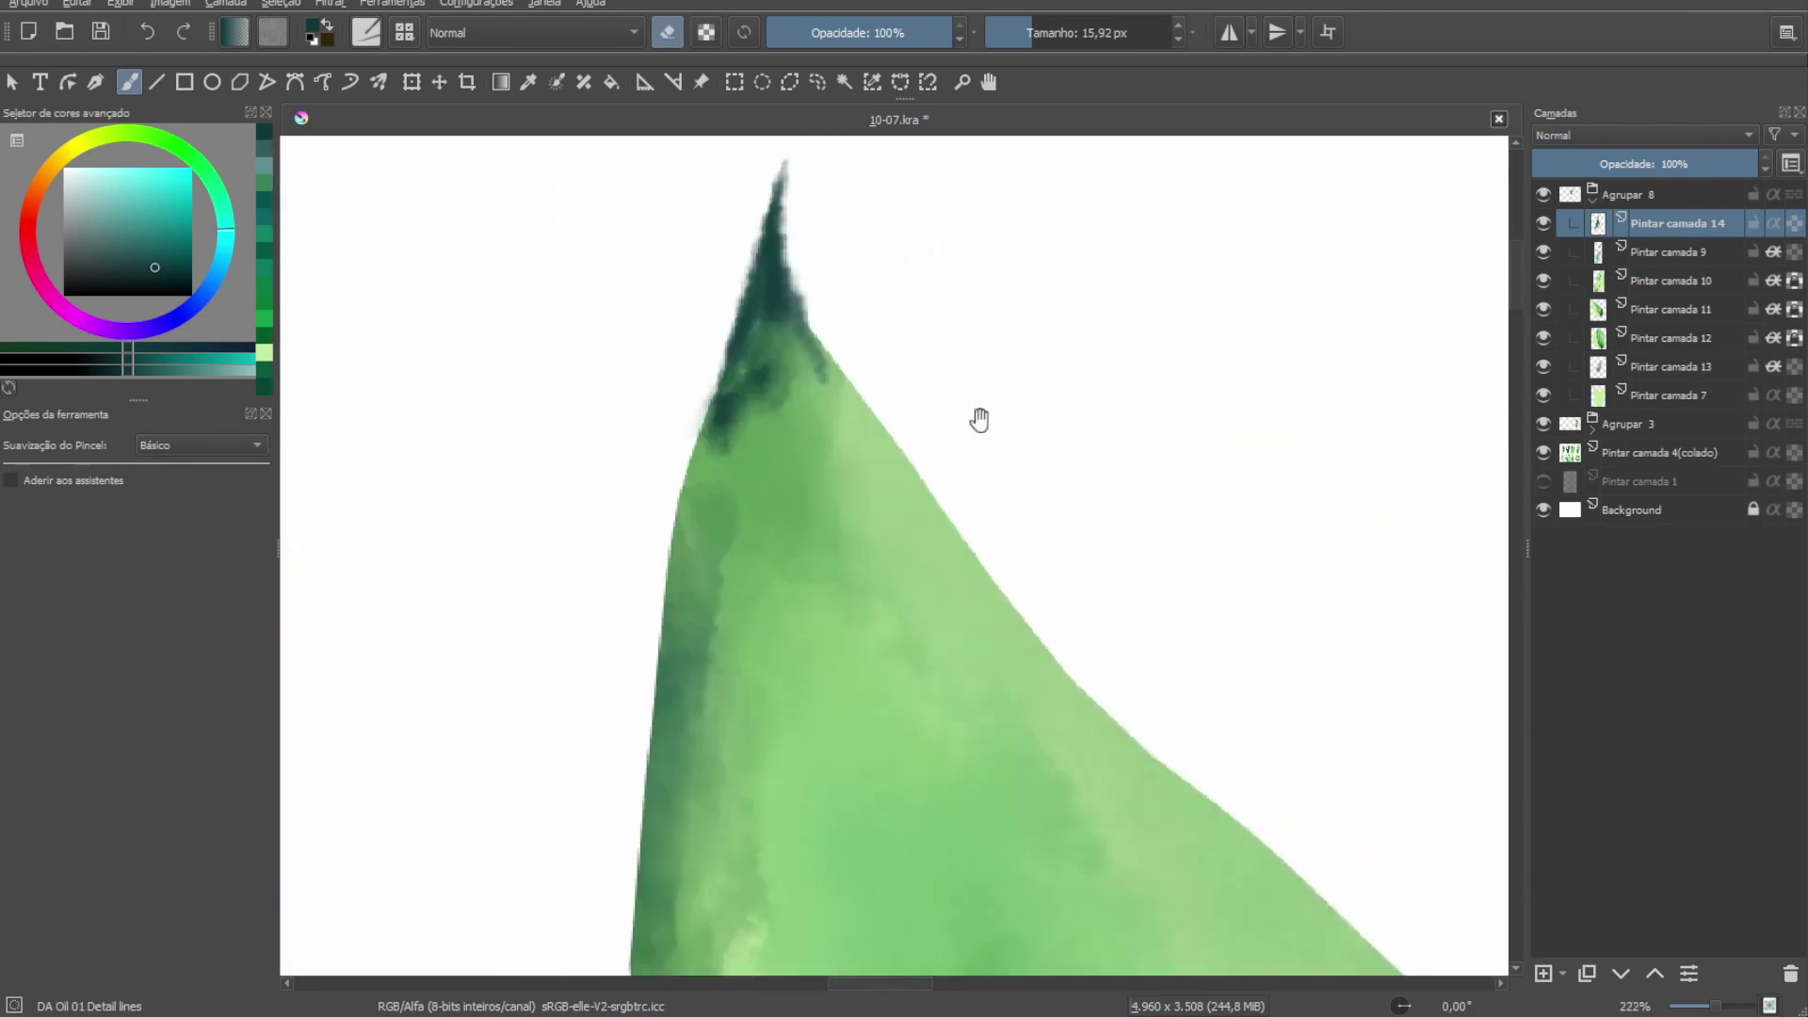
key("e")
key("slash")
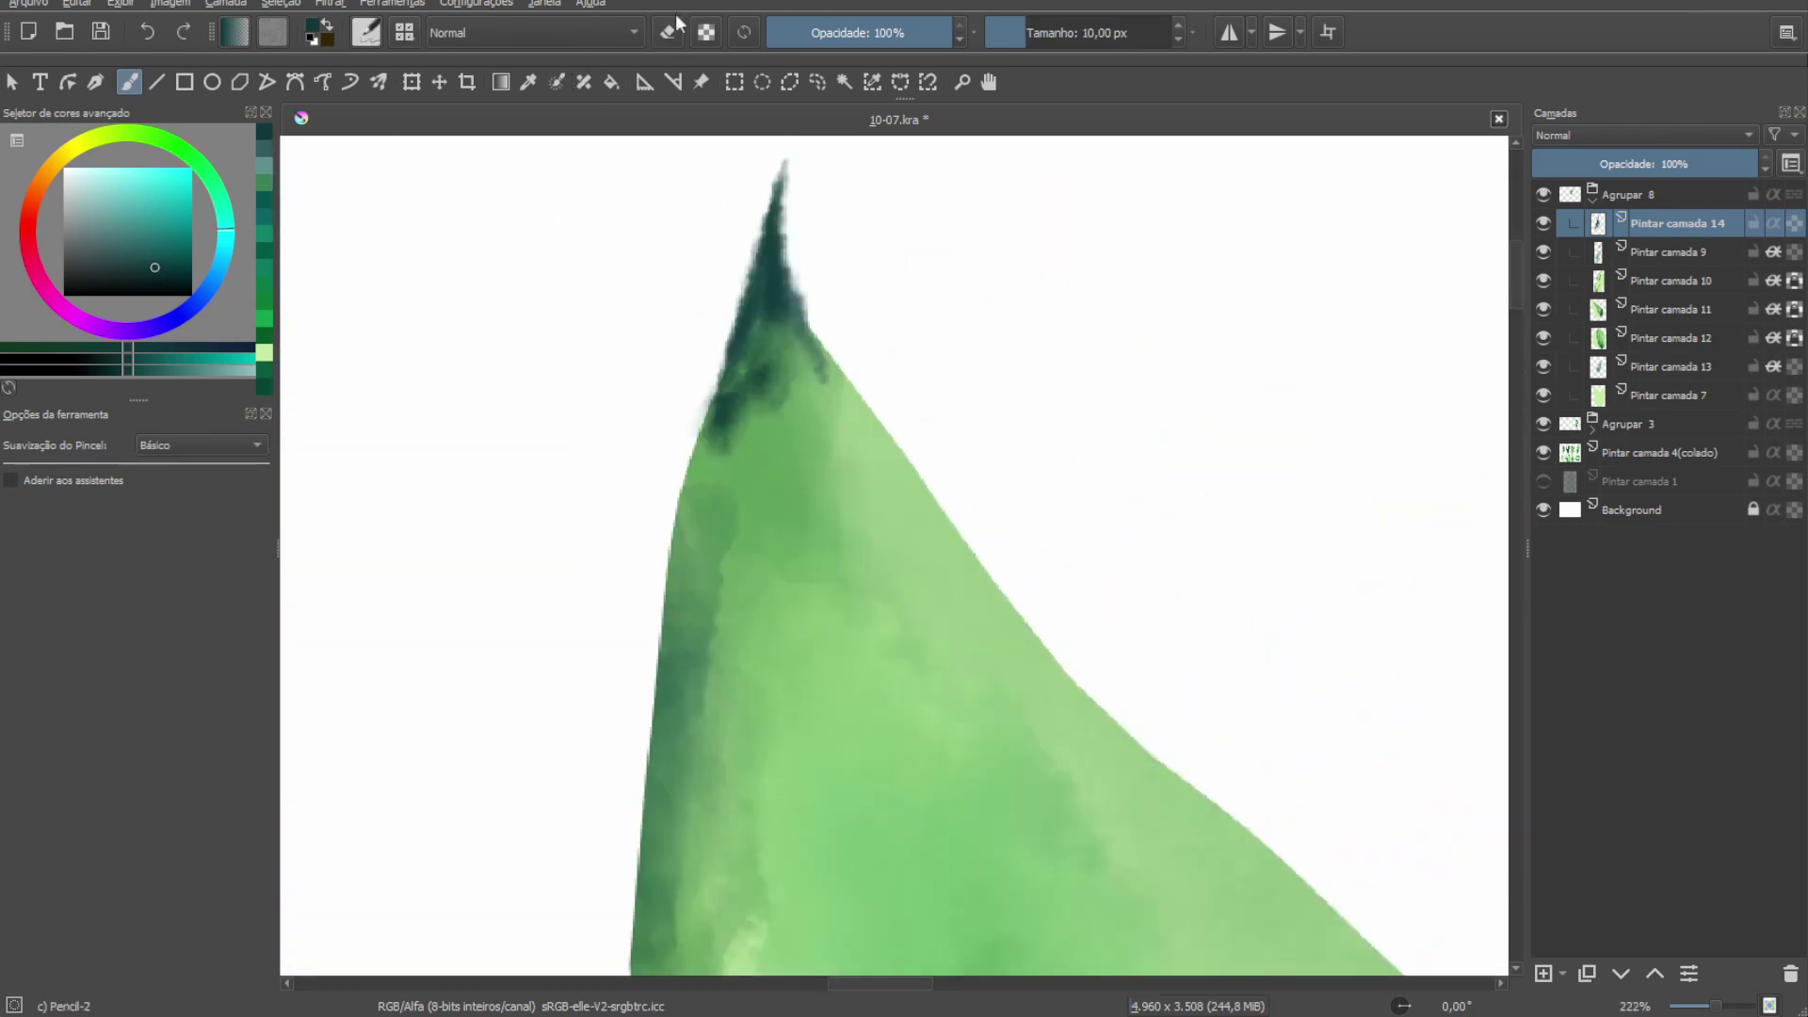
left_click_drag(806, 228, 773, 308)
key("e")
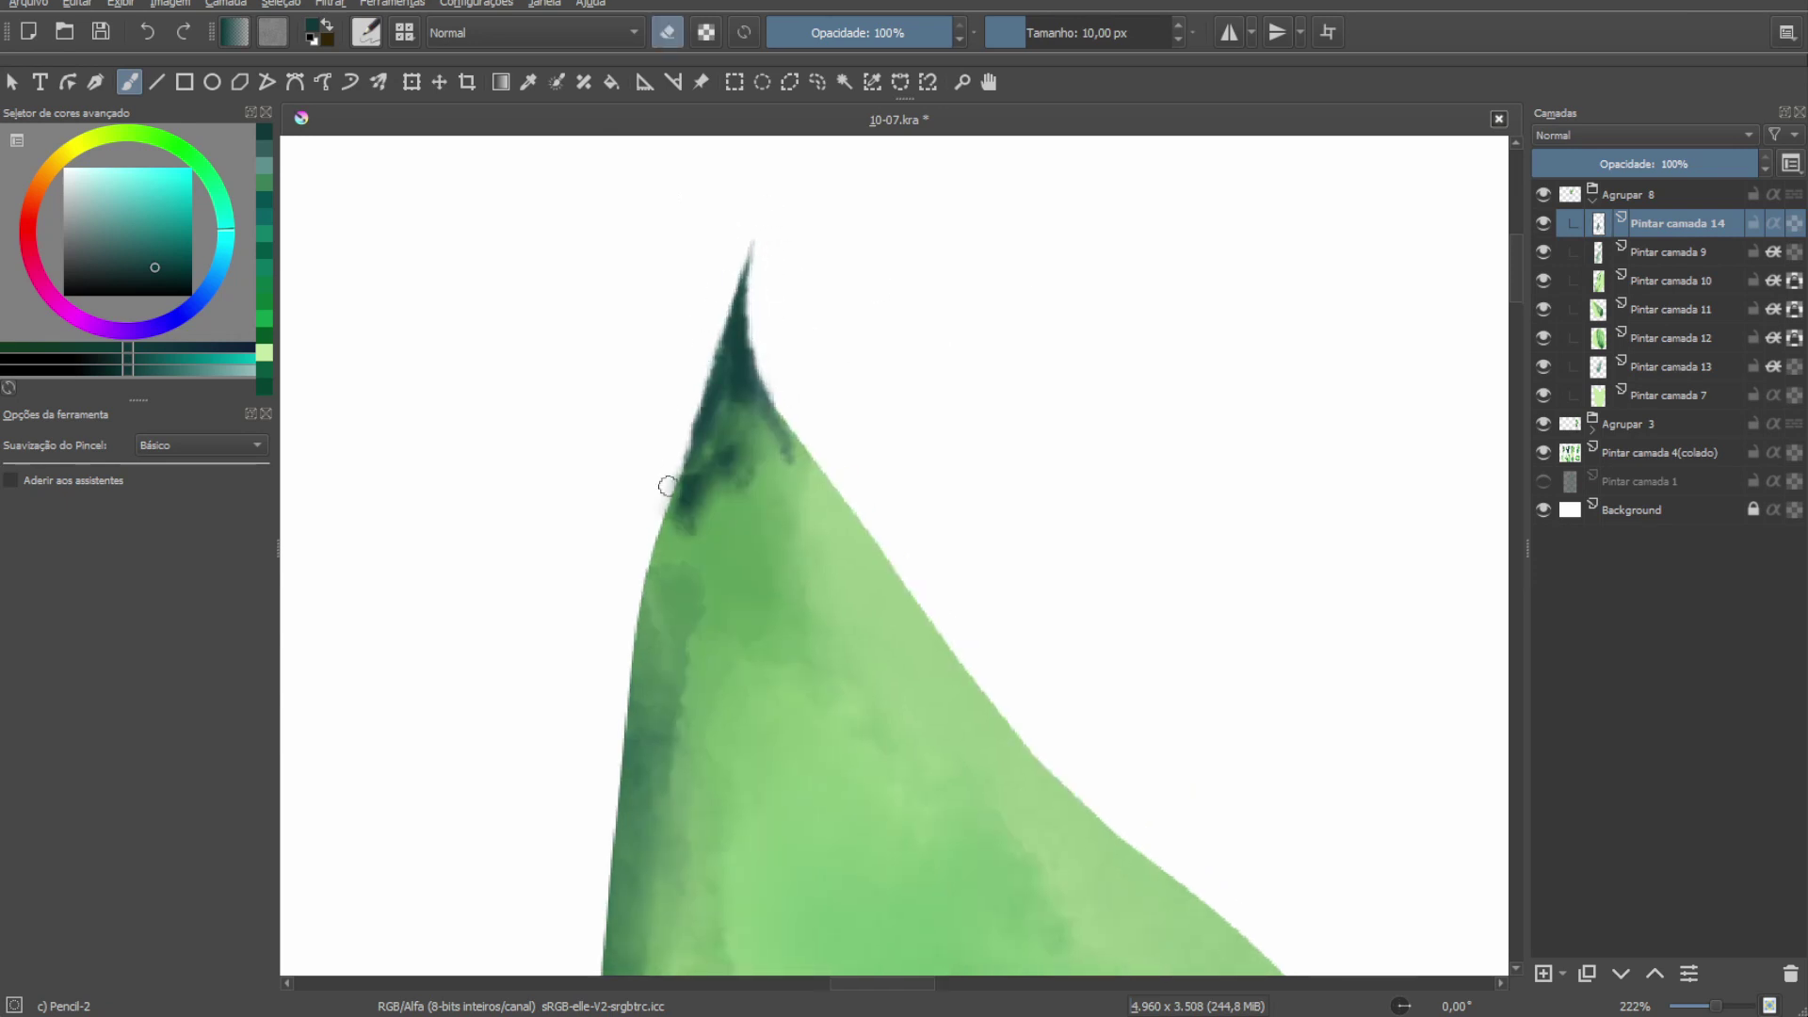
key("e")
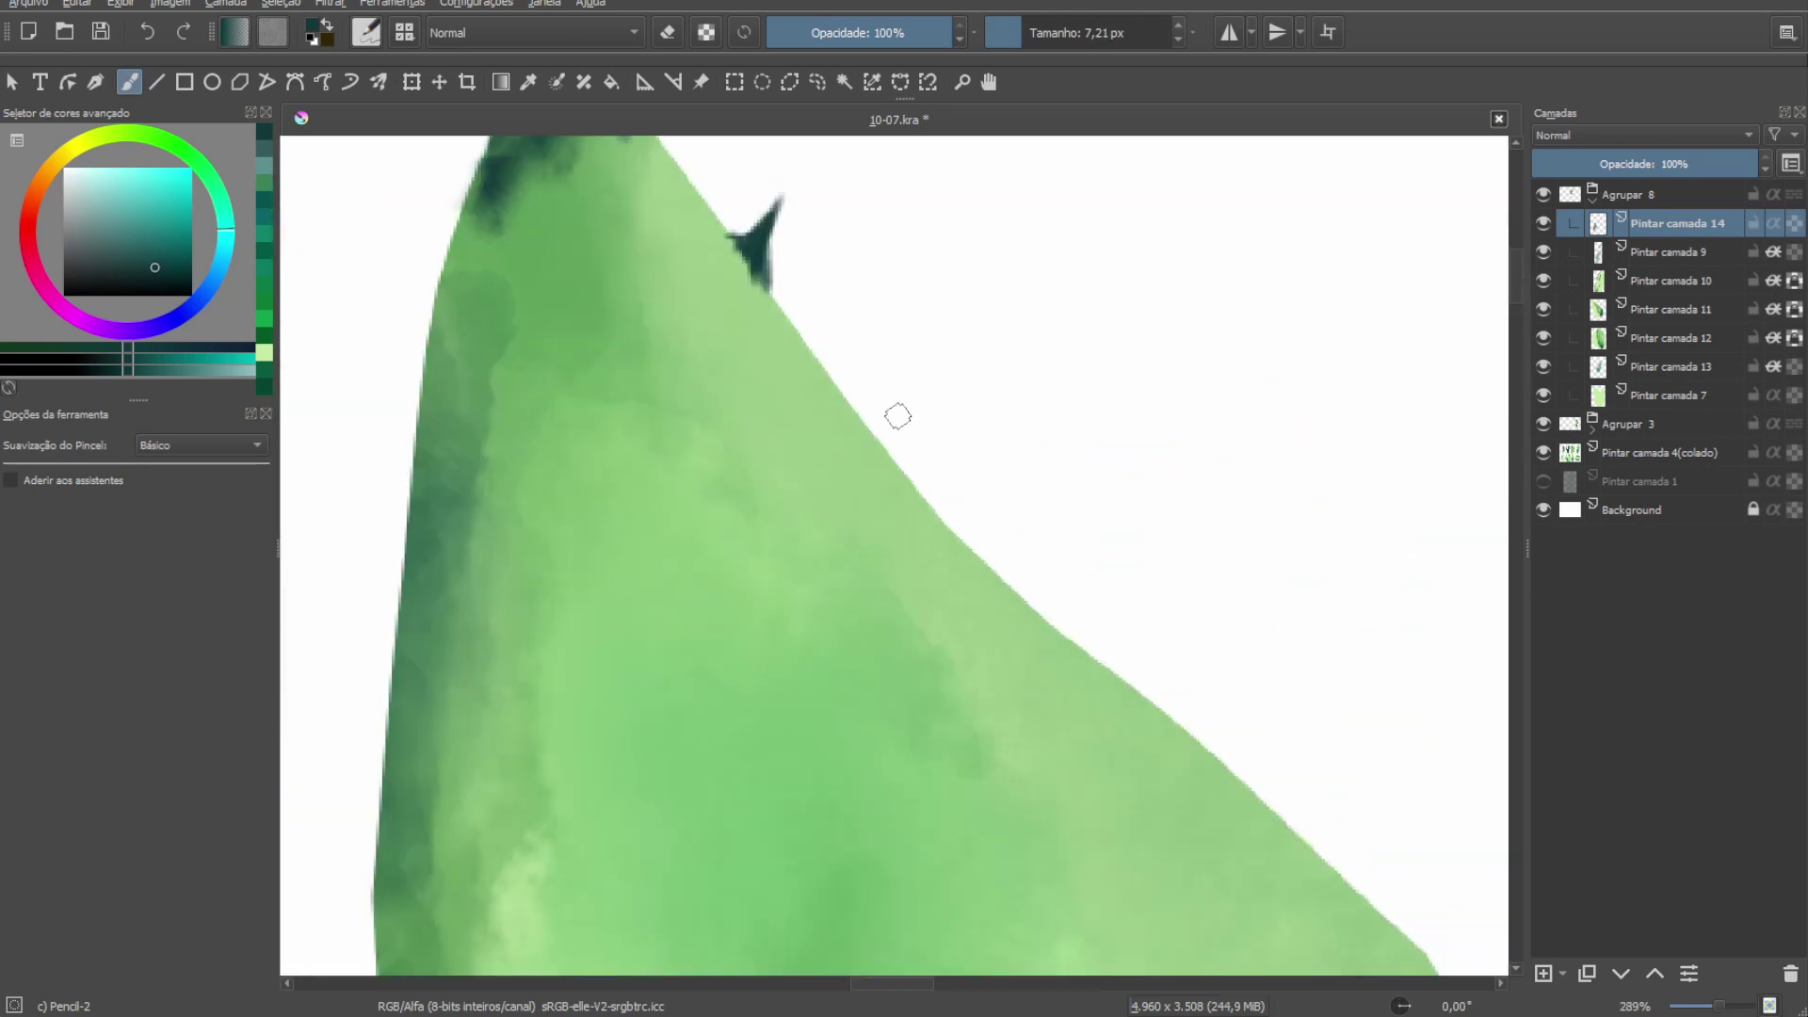
Paint and darken a first thorn on the leaf edge using sampled leaf colours.
left_click_drag(897, 415, 926, 509)
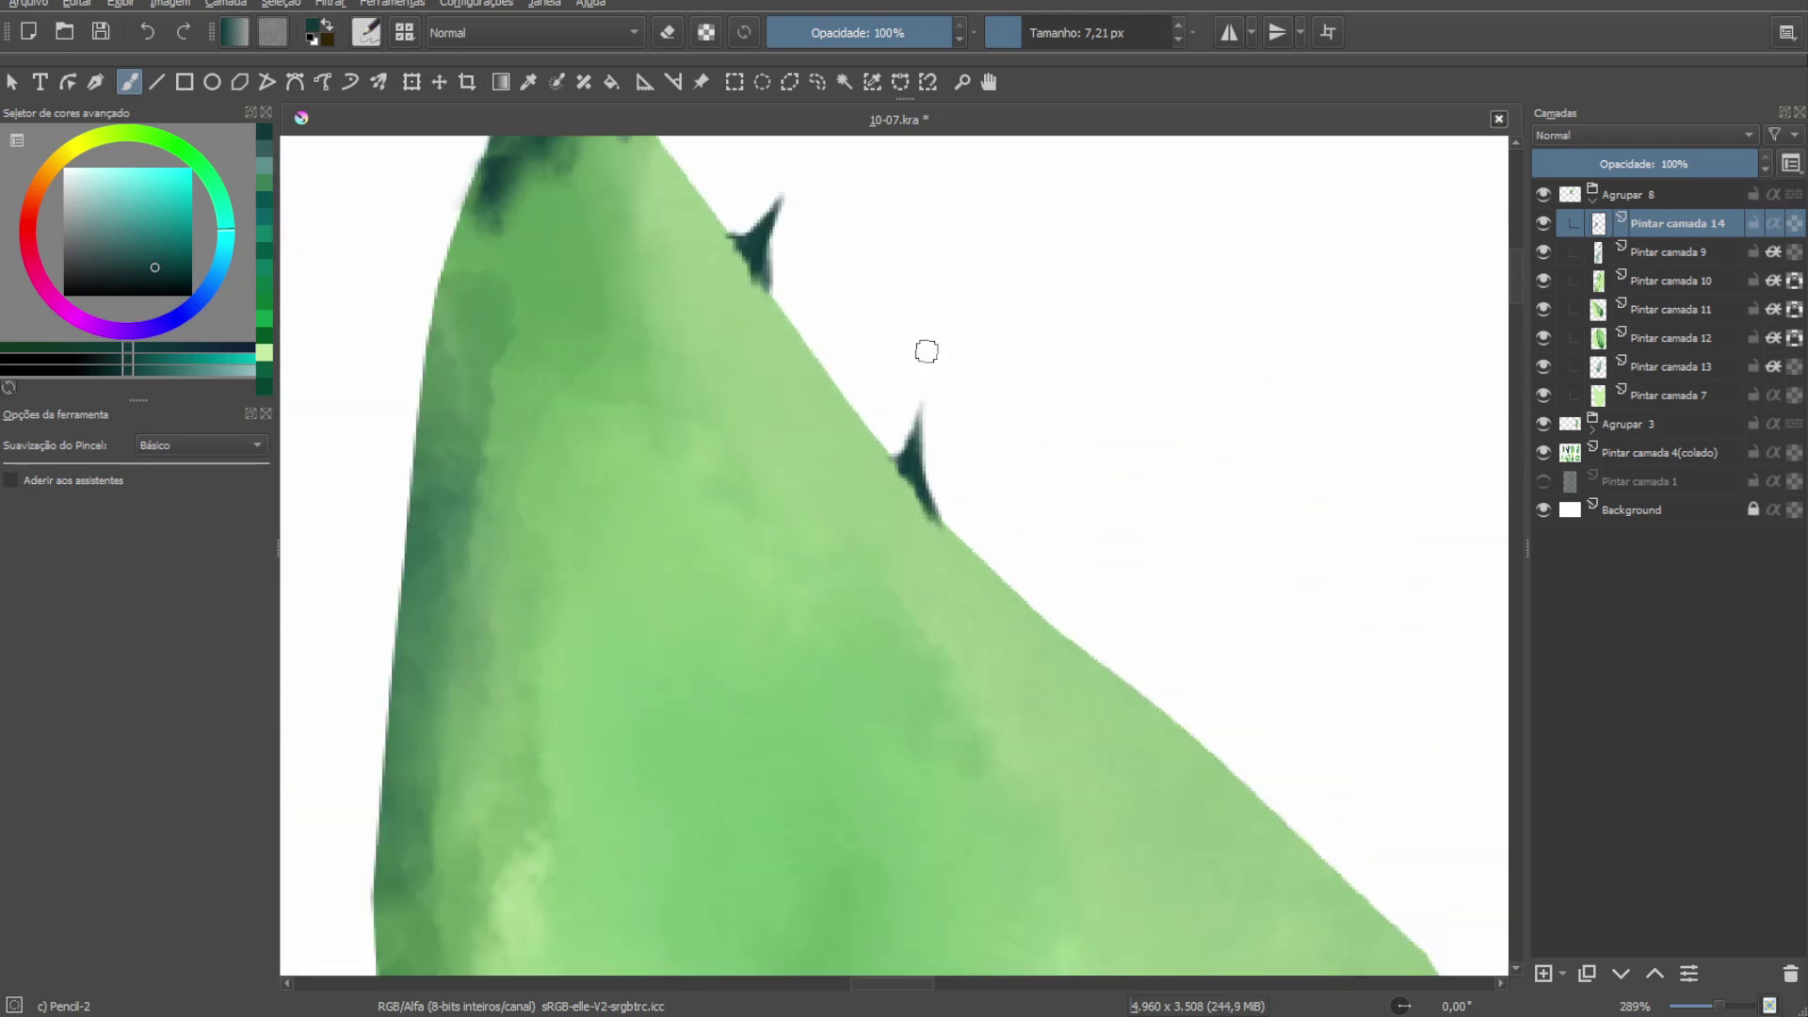
scroll(977, 250, "up", 2)
left_click(847, 443, "ctrl")
mouse_move(819, 396)
left_mouse_down()
mouse_move(876, 489)
mouse_move(865, 515)
left_mouse_up()
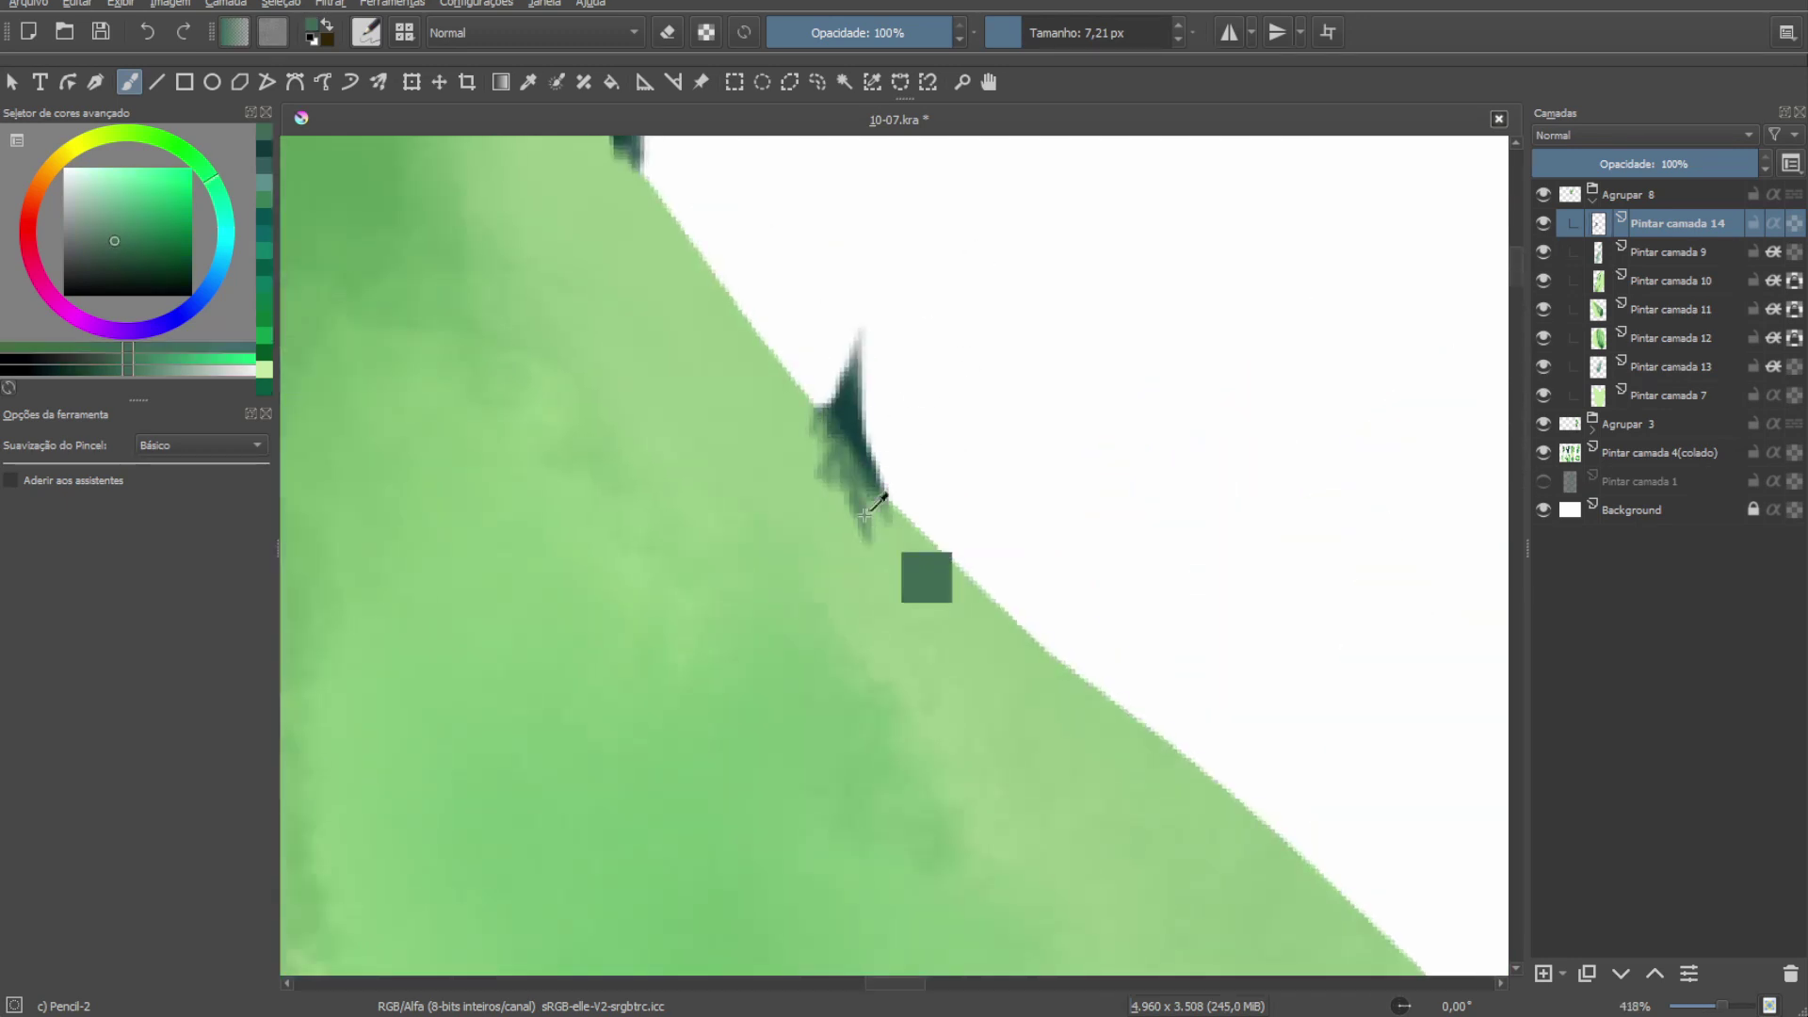
left_click(829, 477, "ctrl")
Shrink the Pencil-2 brush to about 3 px and pick dark teal for the thorns.
mouse_move(598, 132)
left_mouse_down()
mouse_move(651, 332)
mouse_move(788, 521)
left_mouse_up()
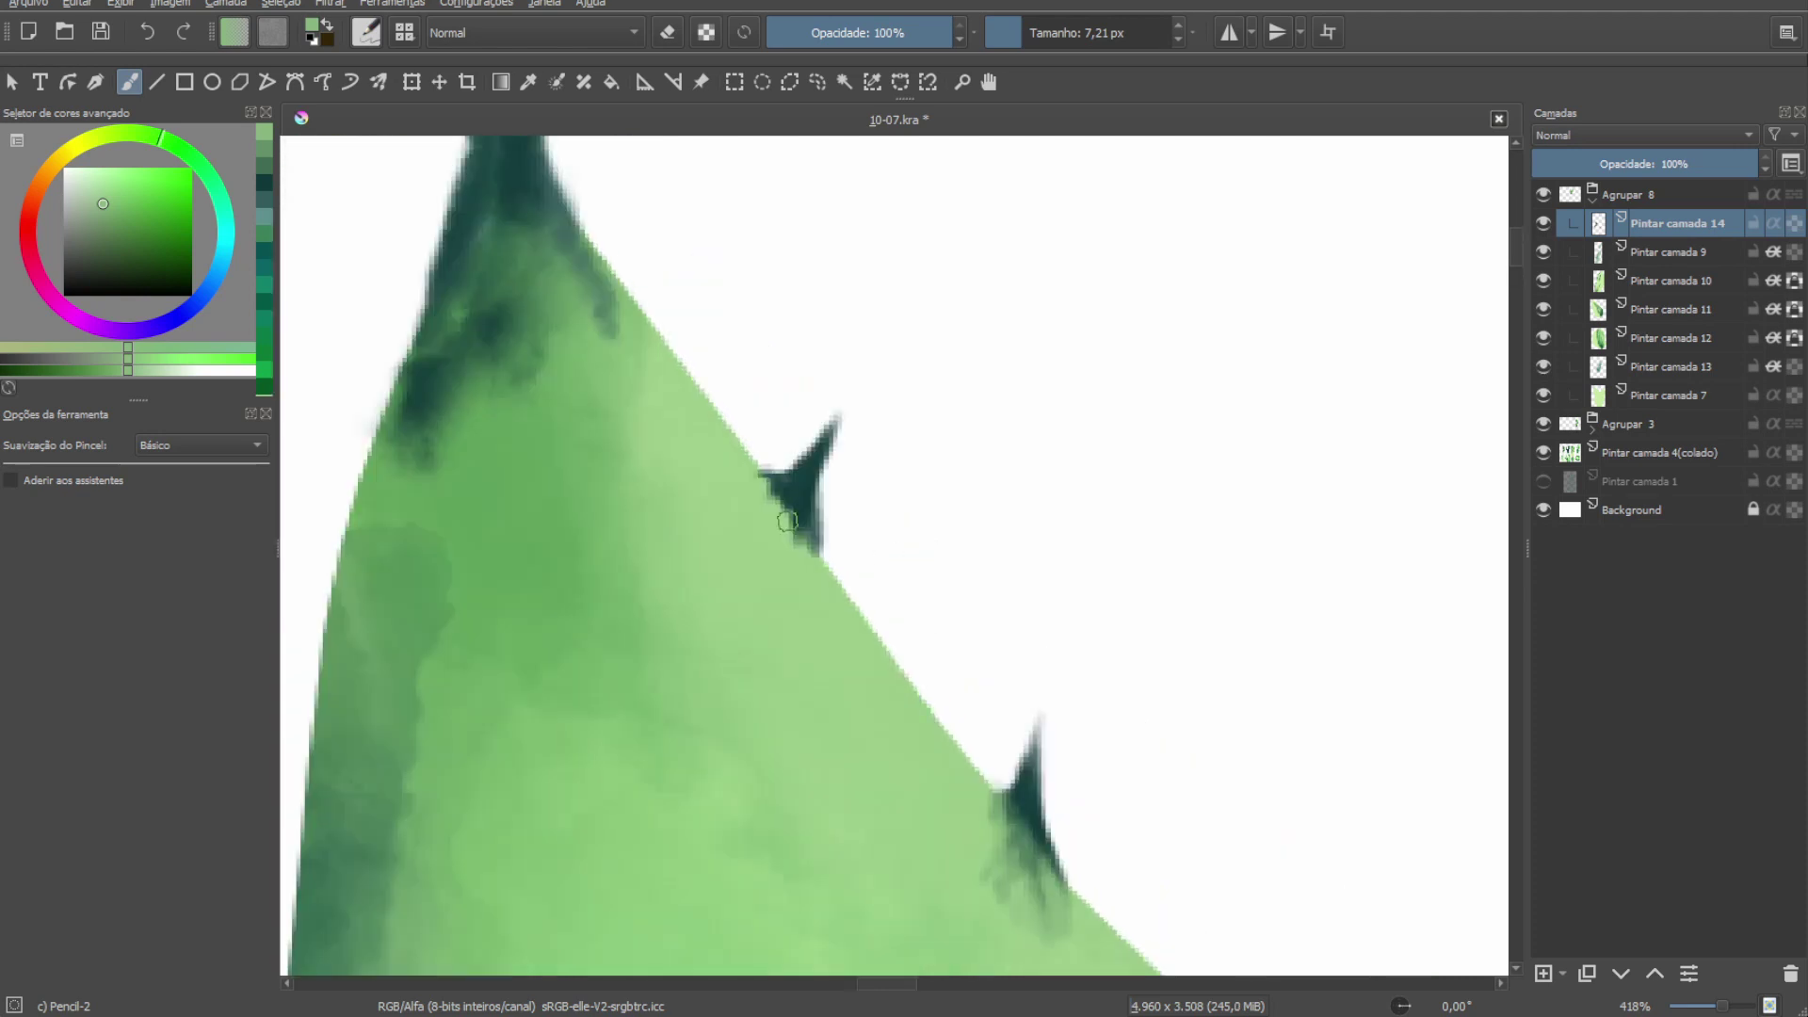
scroll(781, 556, "down", 5)
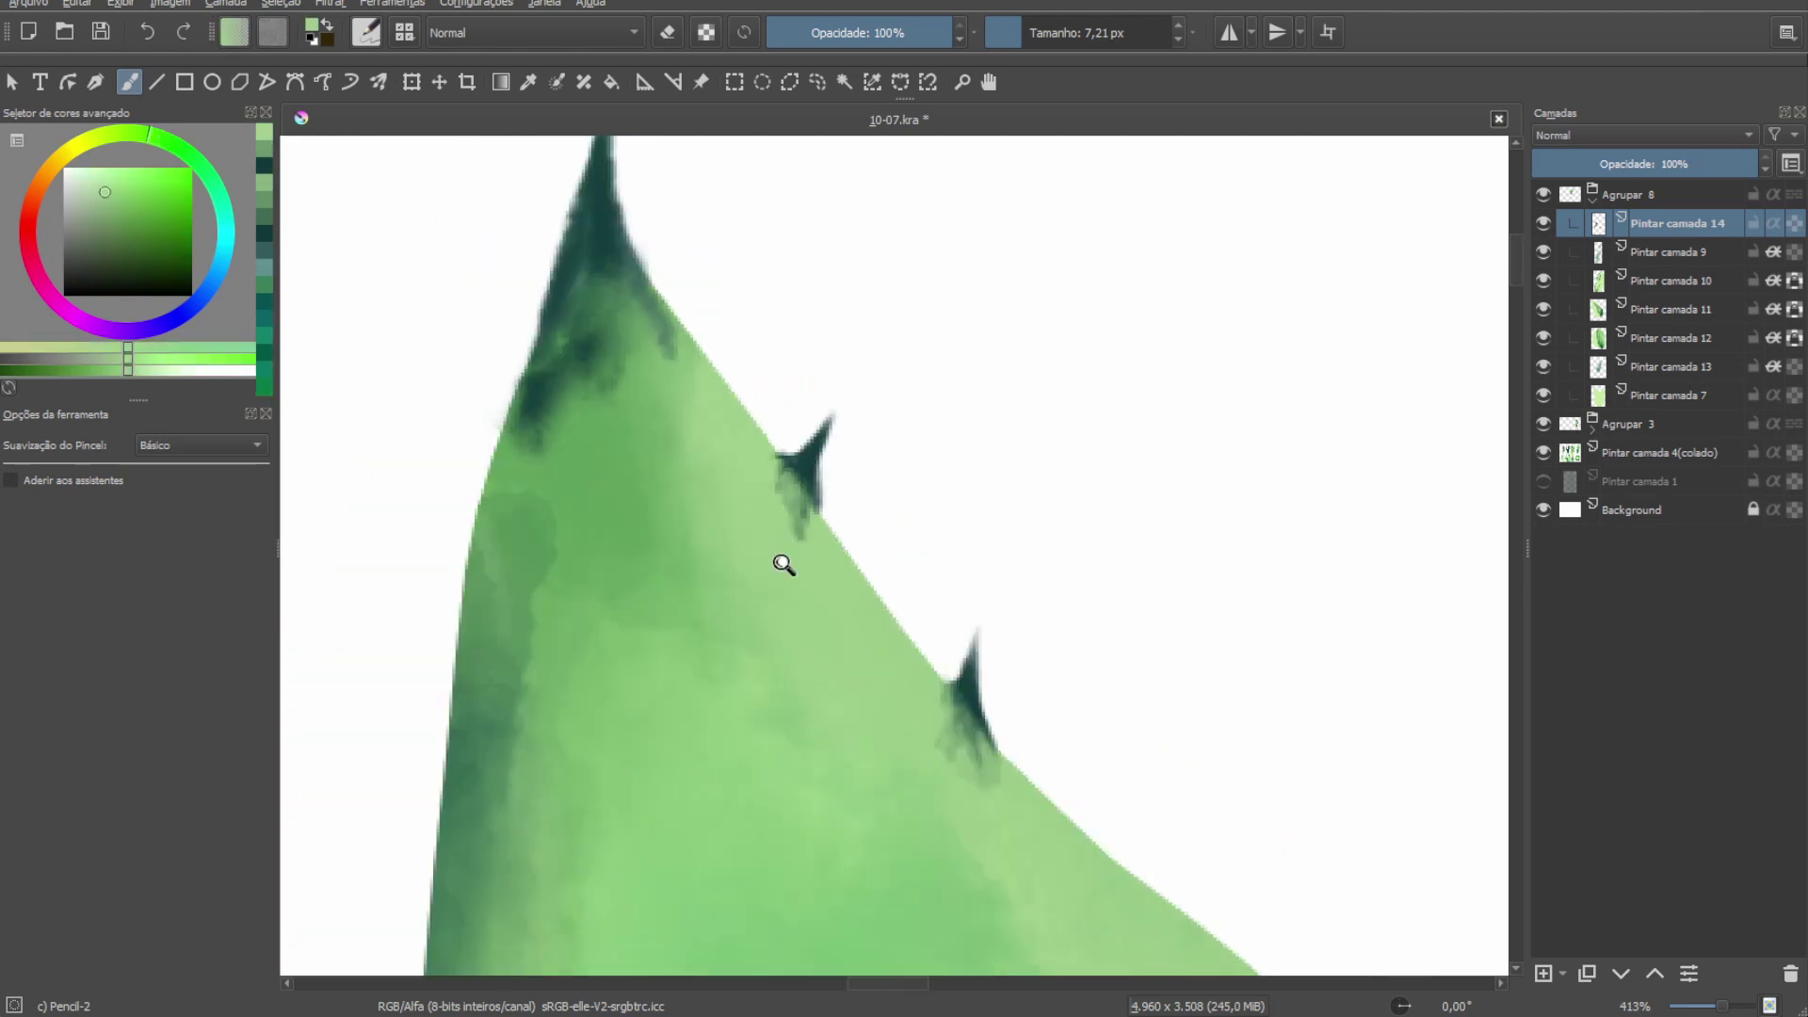
scroll(899, 458, "down", 6)
scroll(899, 458, "up", 6)
left_click_drag(1025, 262, 1138, 420)
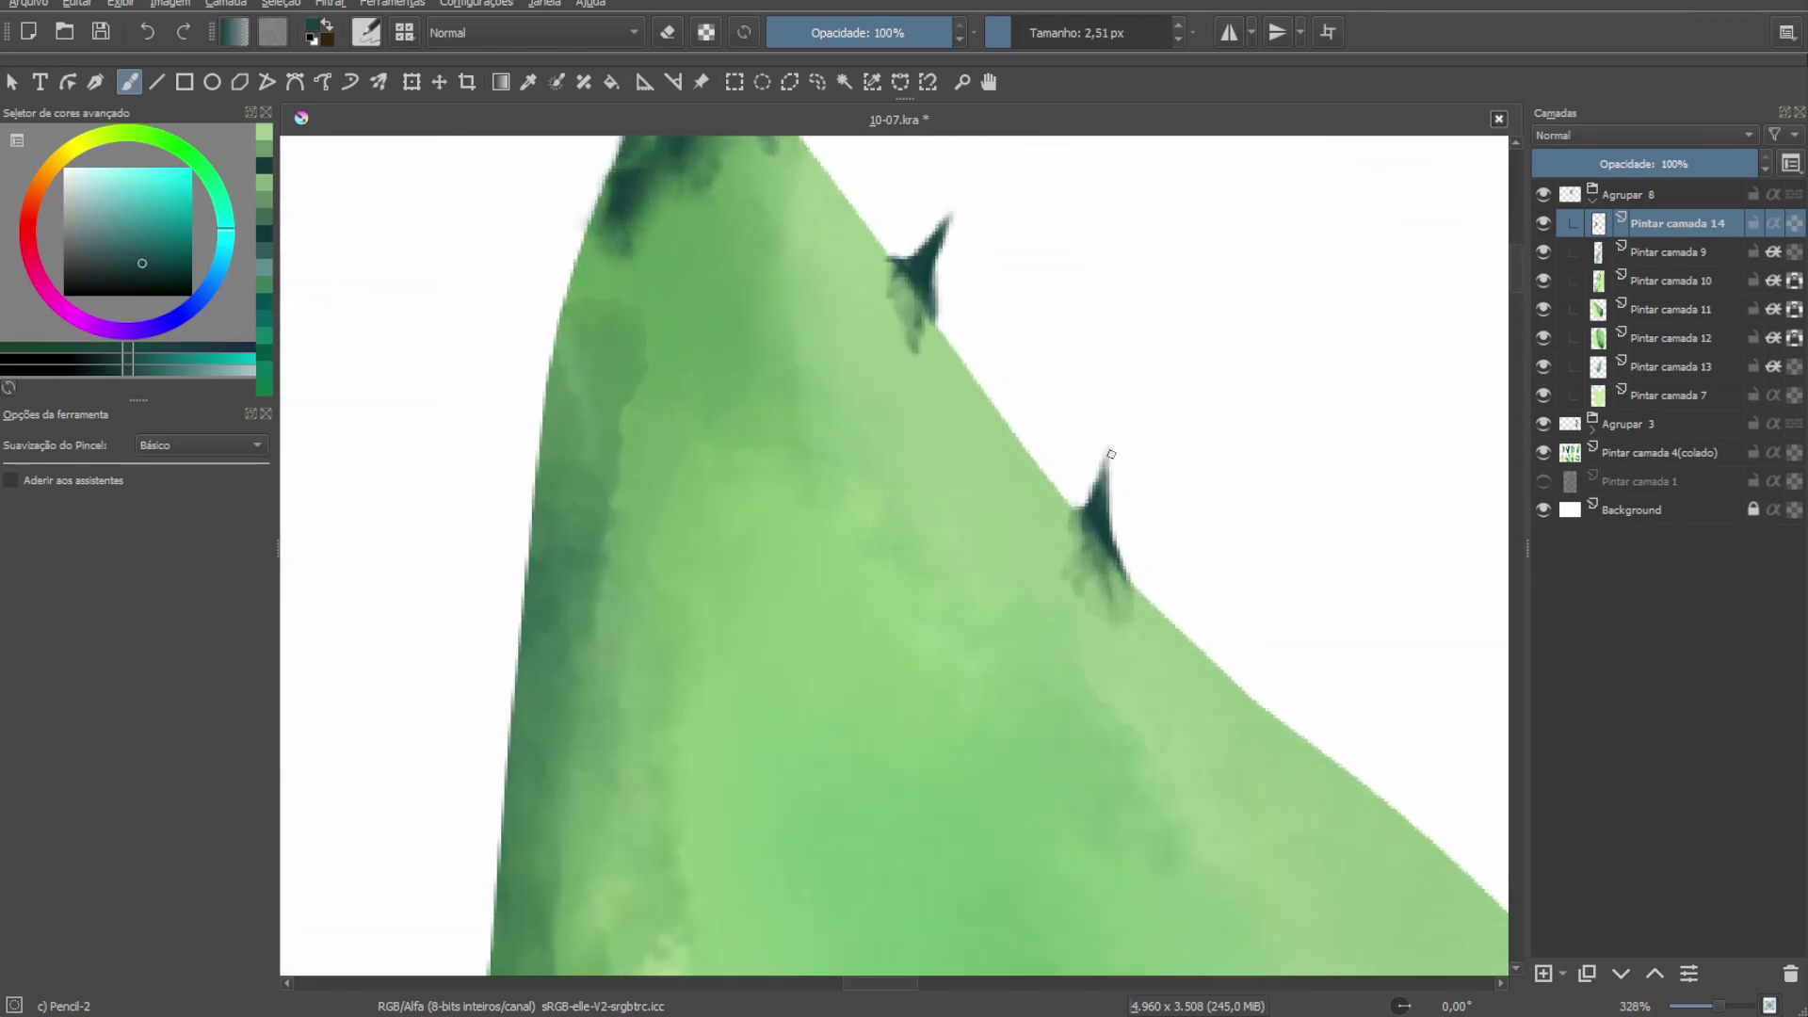
left_click(920, 377, "ctrl")
left_click_drag(922, 421, 1154, 181)
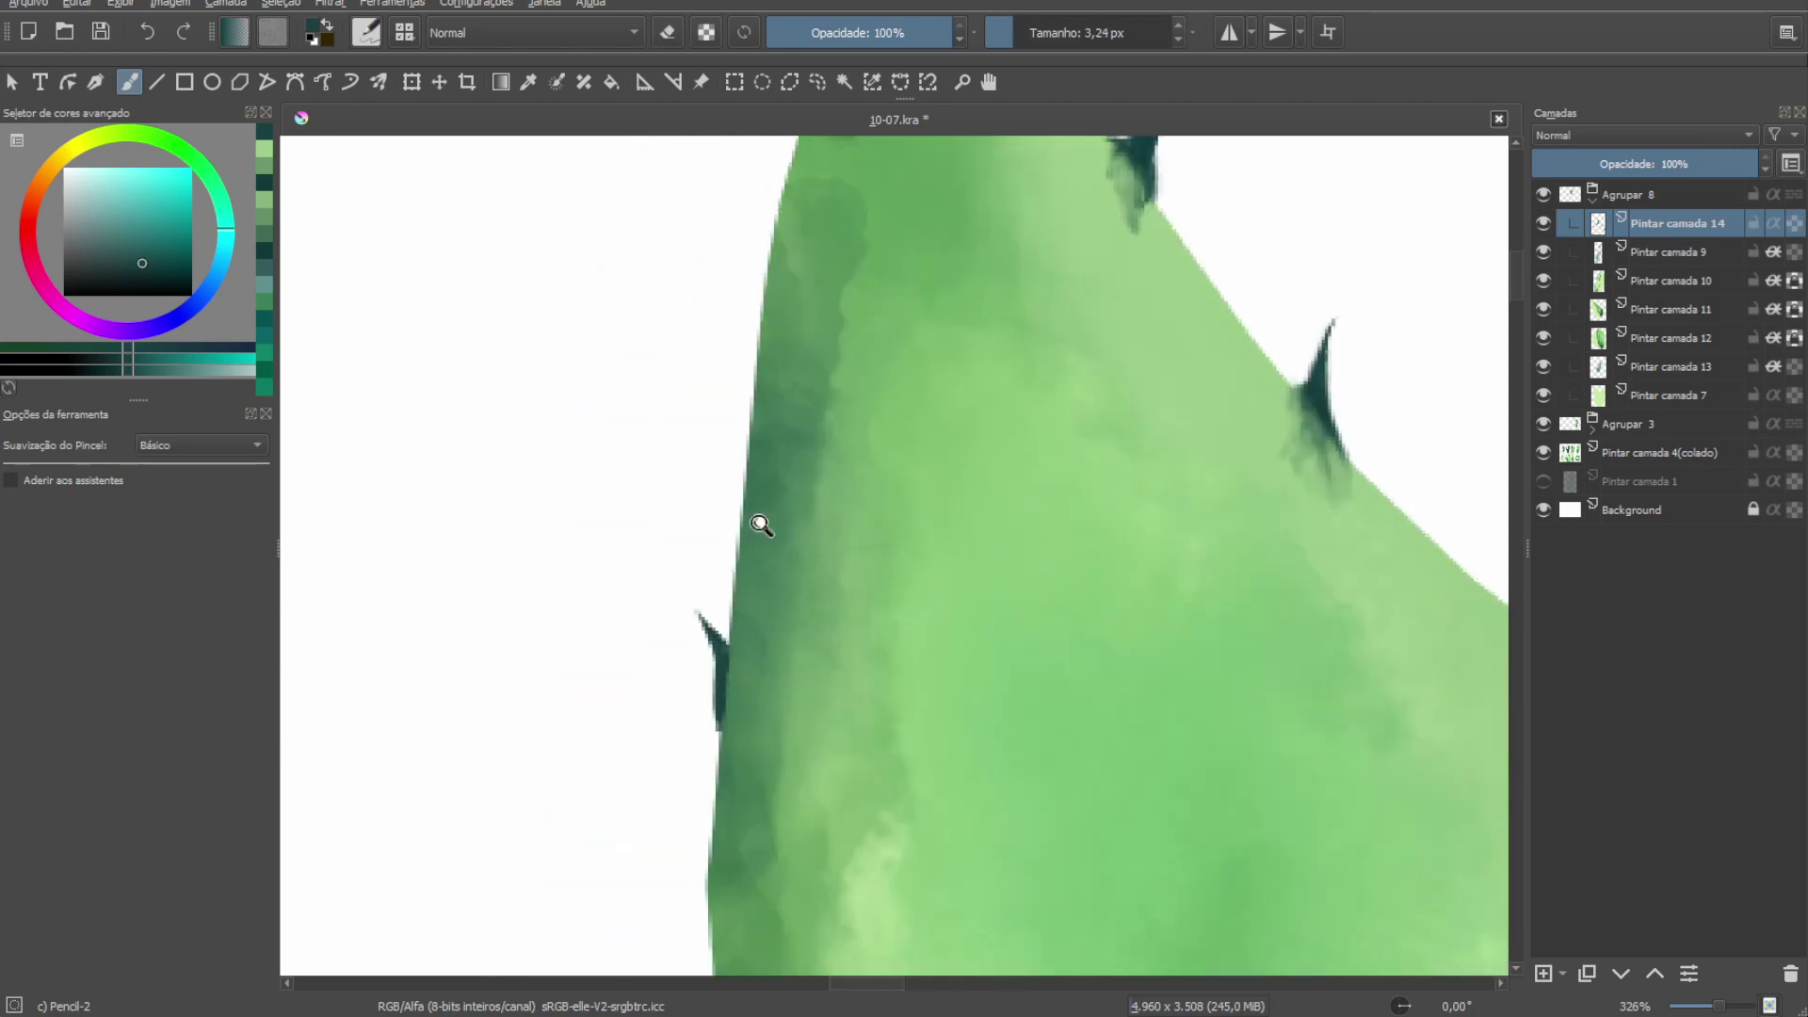
scroll(758, 516, "down", 3)
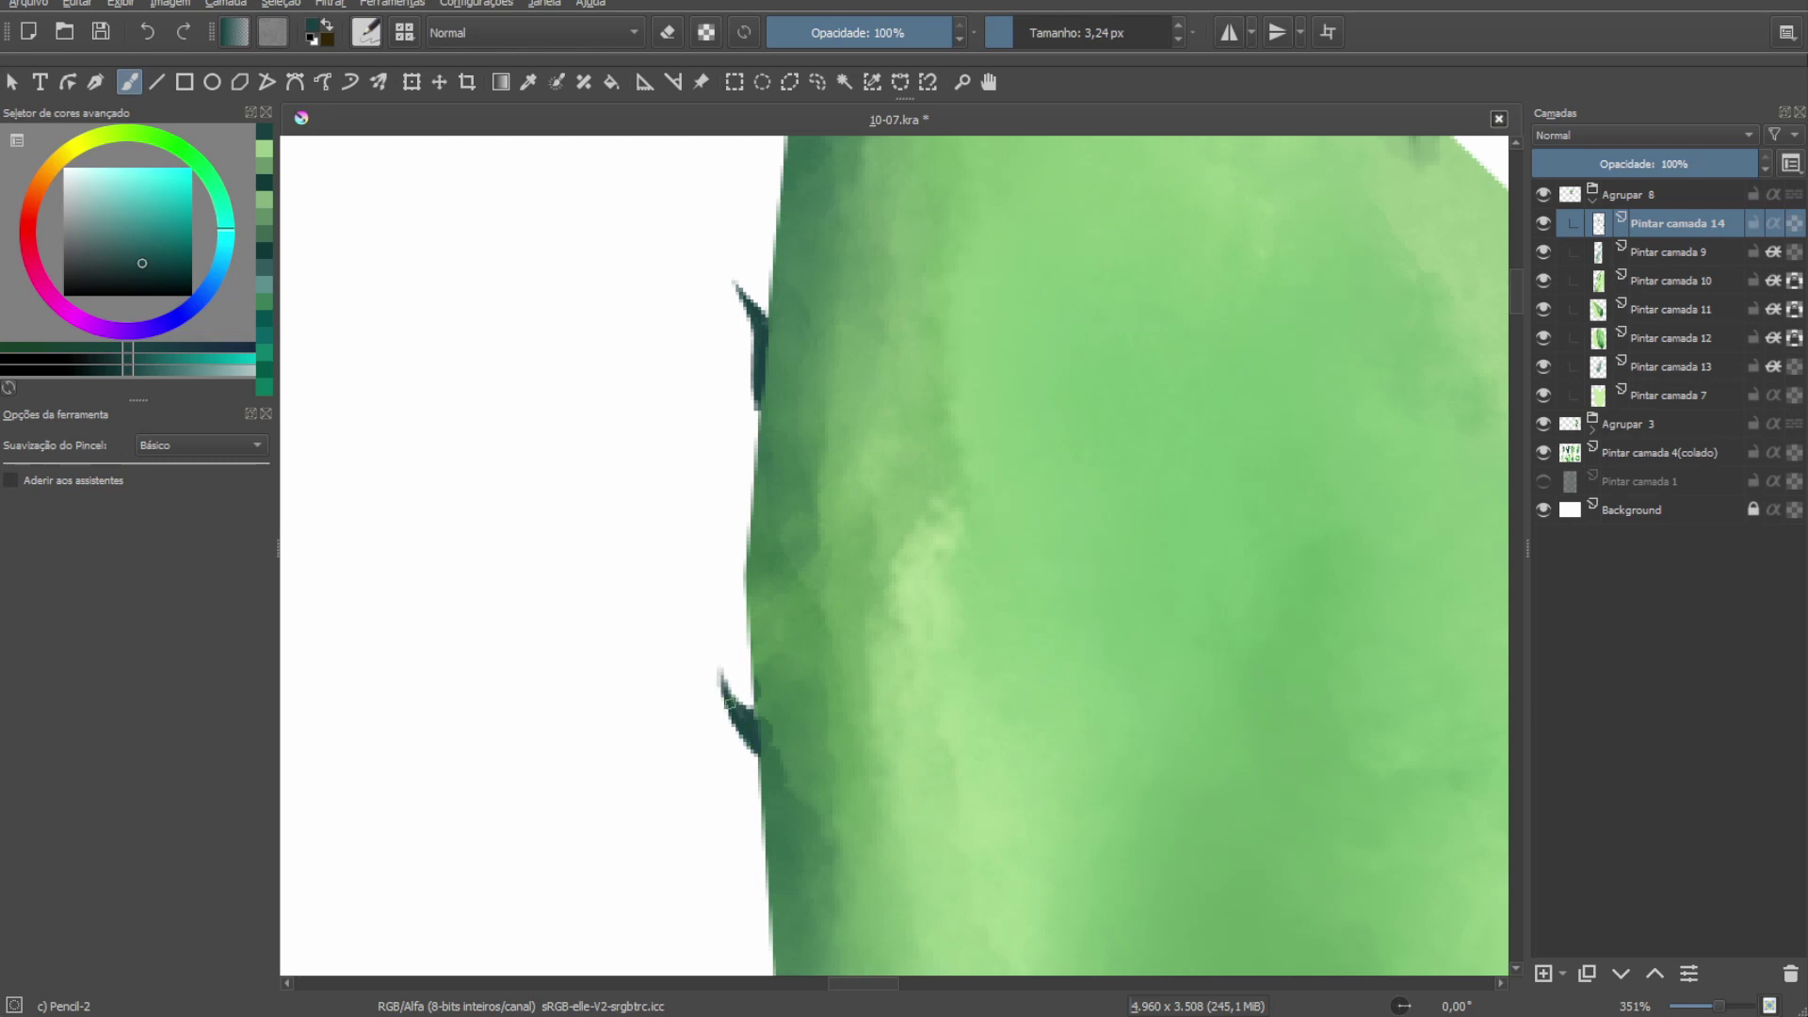
scroll(727, 702, "down", 5)
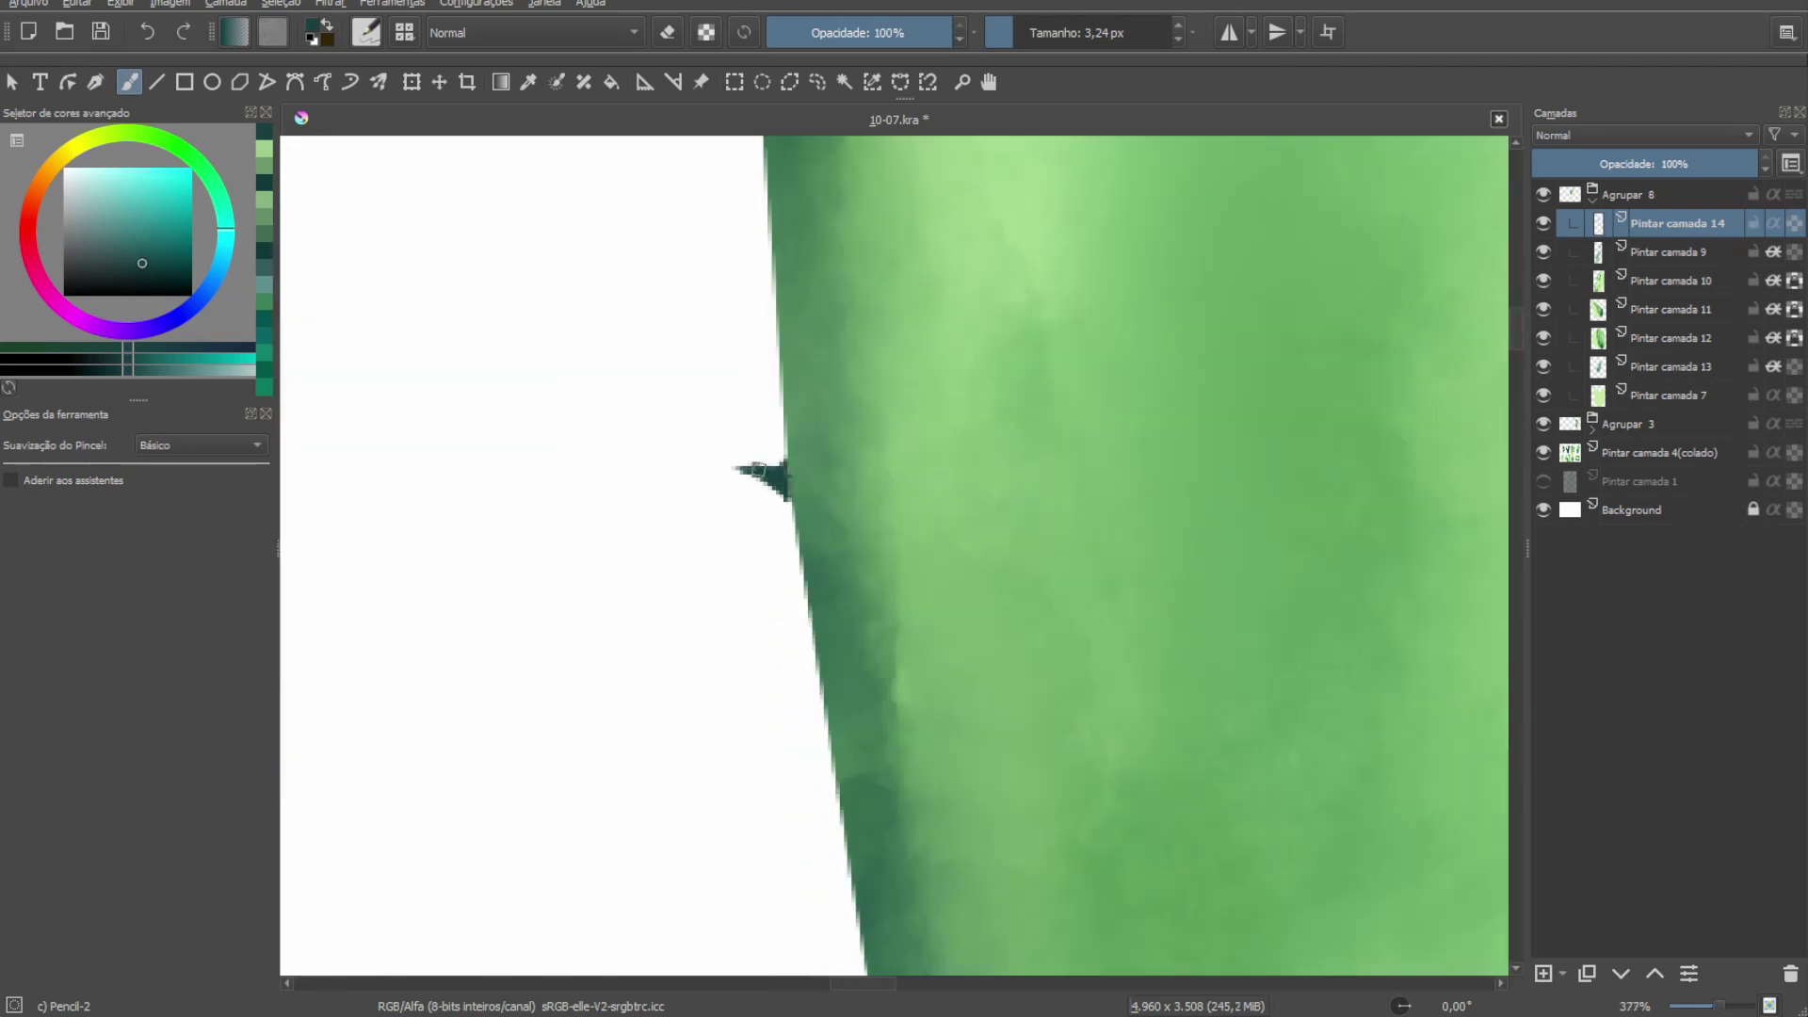
scroll(787, 491, "down", 2)
scroll(763, 602, "down", 3)
scroll(758, 415, "up", 5)
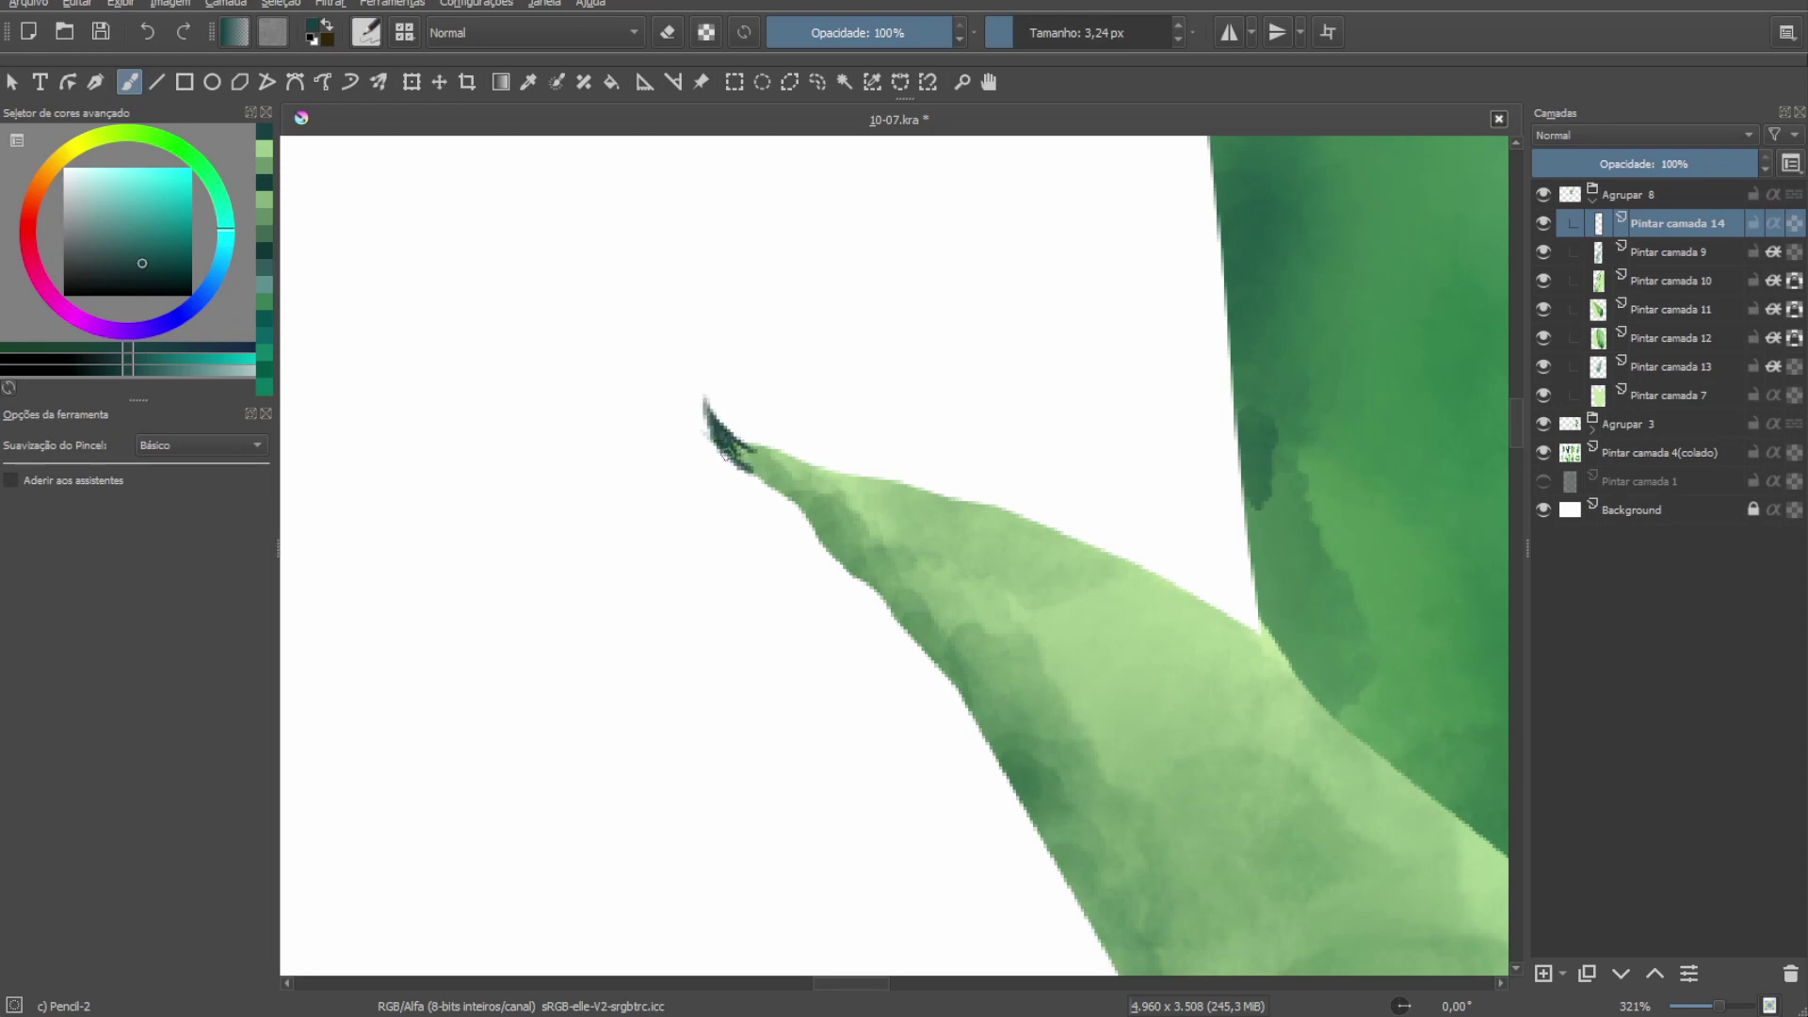
Paint thin curved thorns along the leaf edges, including where the two leaves overlap.
left_click_drag(777, 469, 739, 421)
key("e")
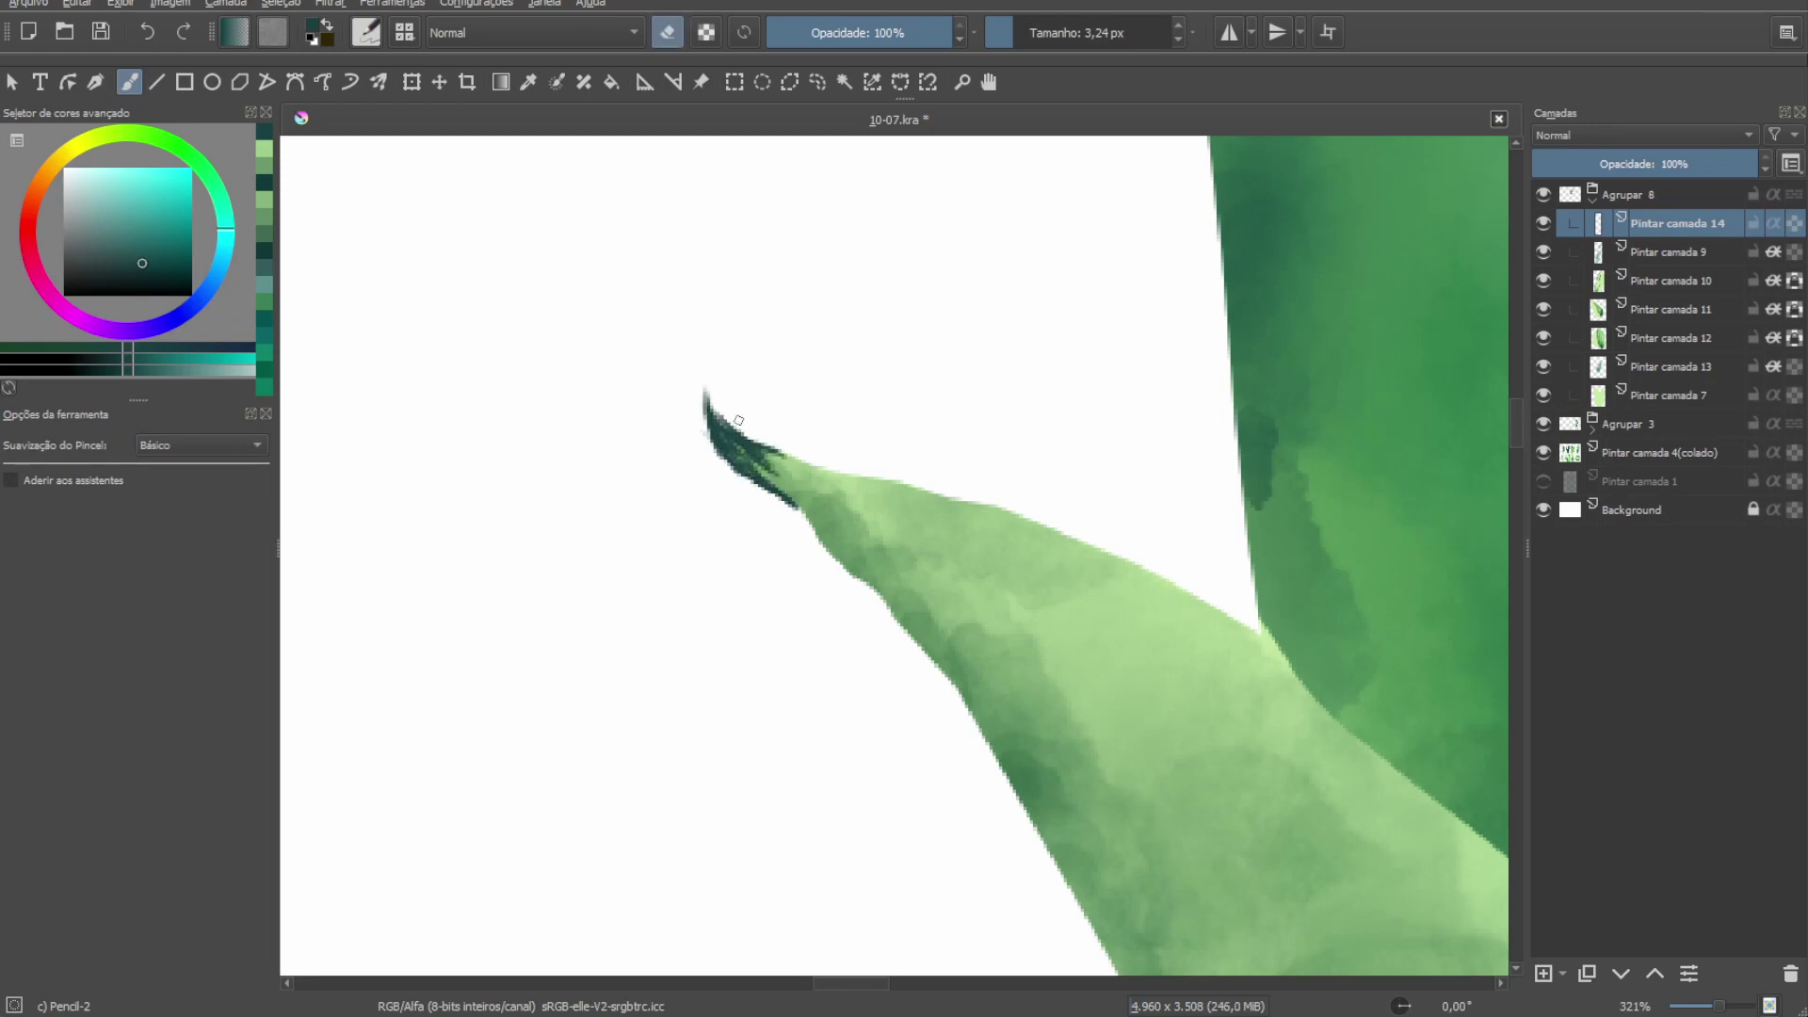
scroll(839, 483, "down", 3)
scroll(925, 468, "up", 4)
left_click_drag(939, 423, 925, 468)
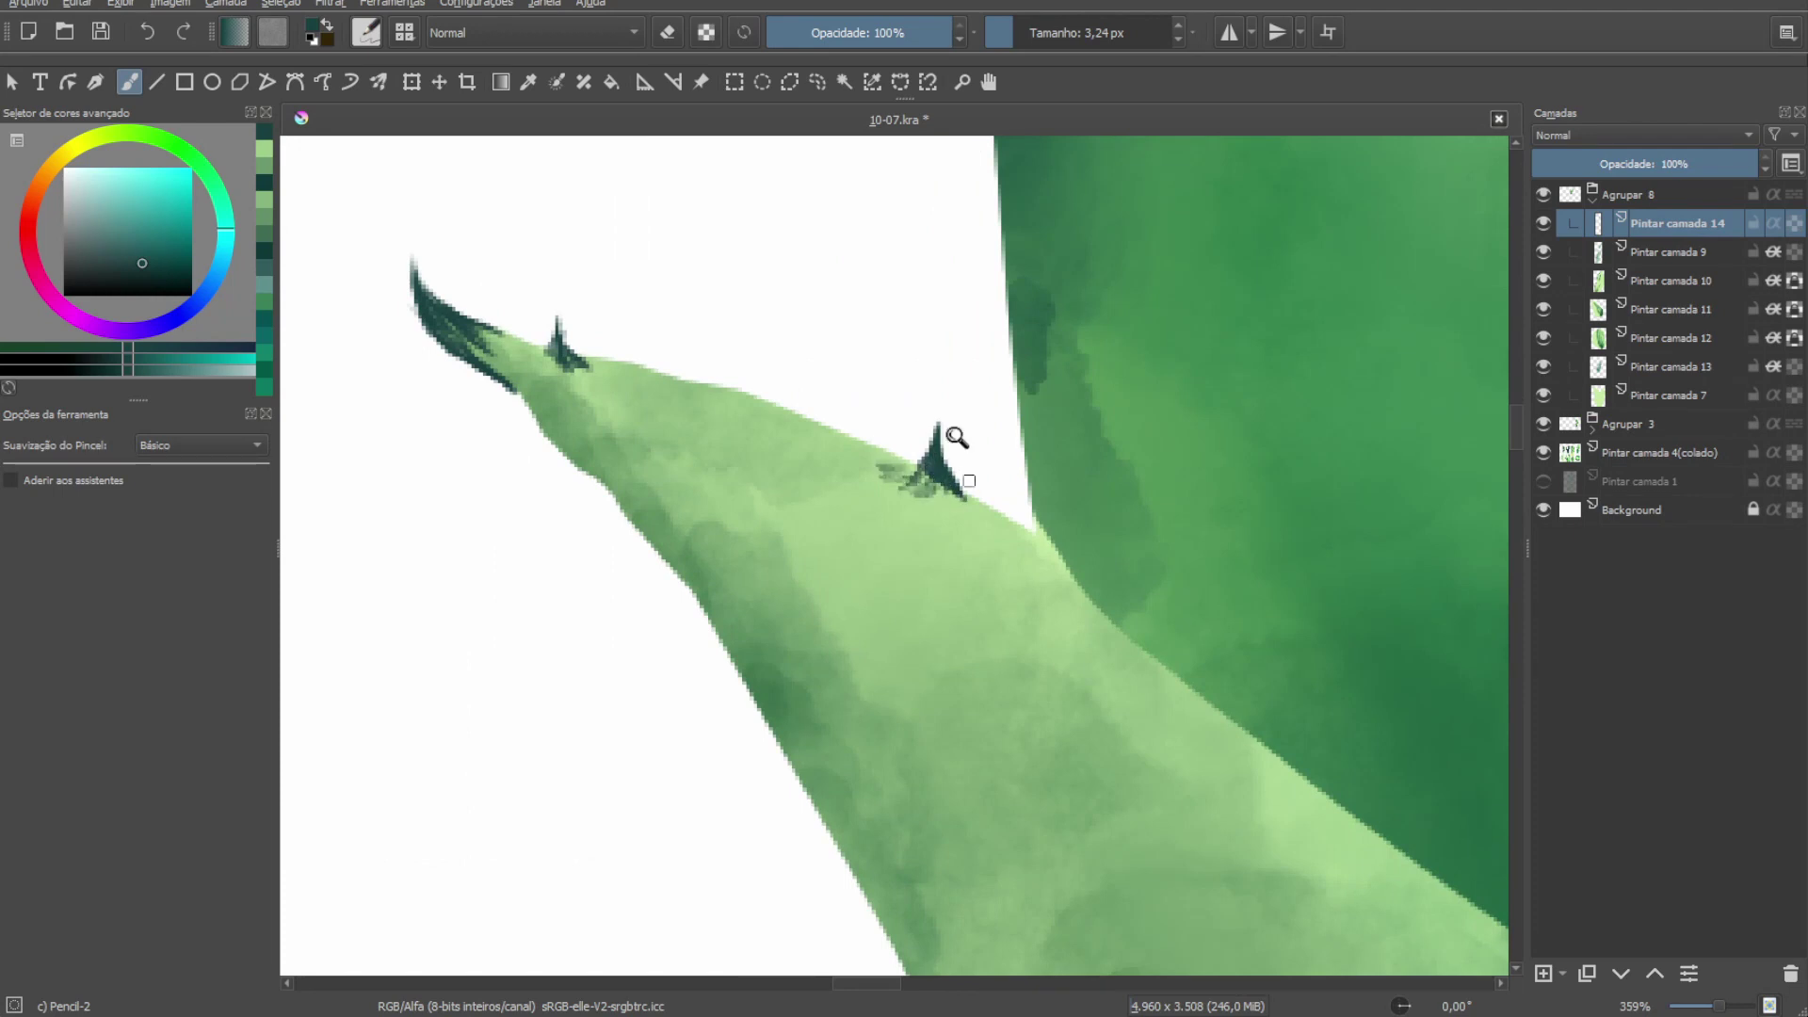
scroll(957, 437, "down", 3)
scroll(970, 443, "up", 3)
mouse_move(1010, 459)
left_mouse_down()
mouse_move(1013, 489)
mouse_move(997, 484)
left_mouse_up()
scroll(1027, 375, "up", 1)
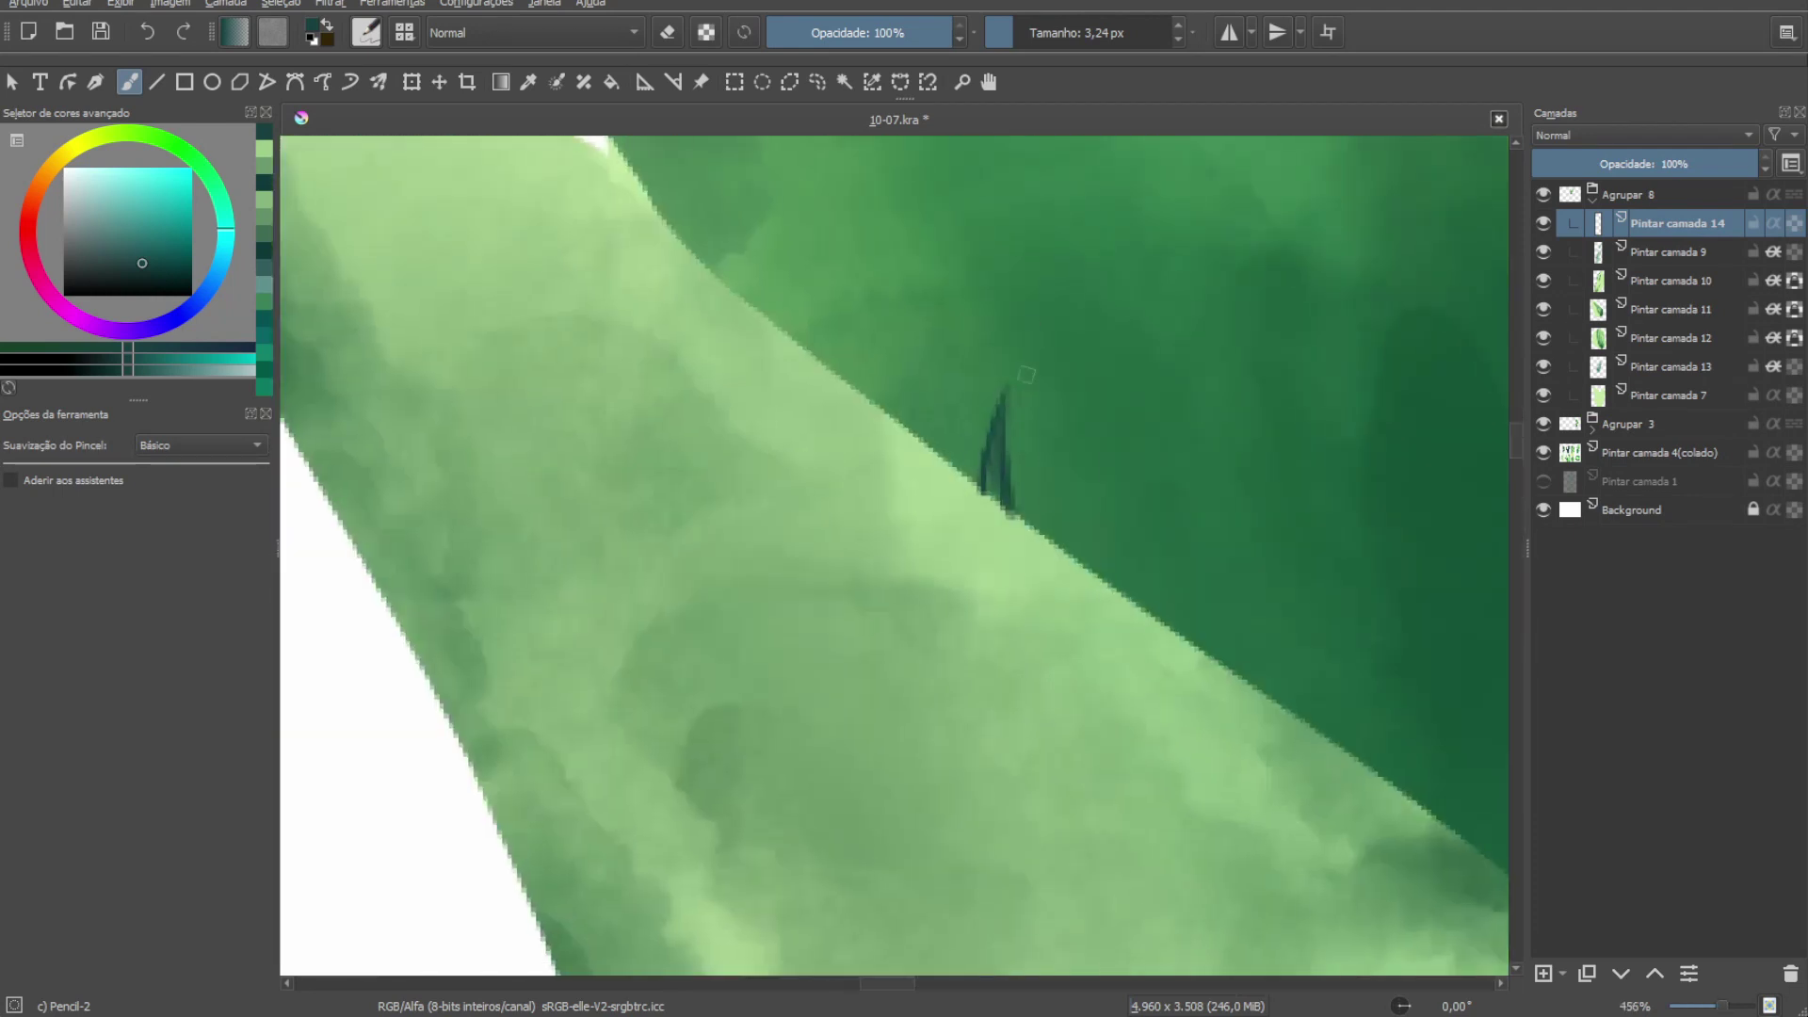
mouse_move(1027, 375)
left_mouse_down()
mouse_move(995, 474)
mouse_move(1023, 549)
left_mouse_up()
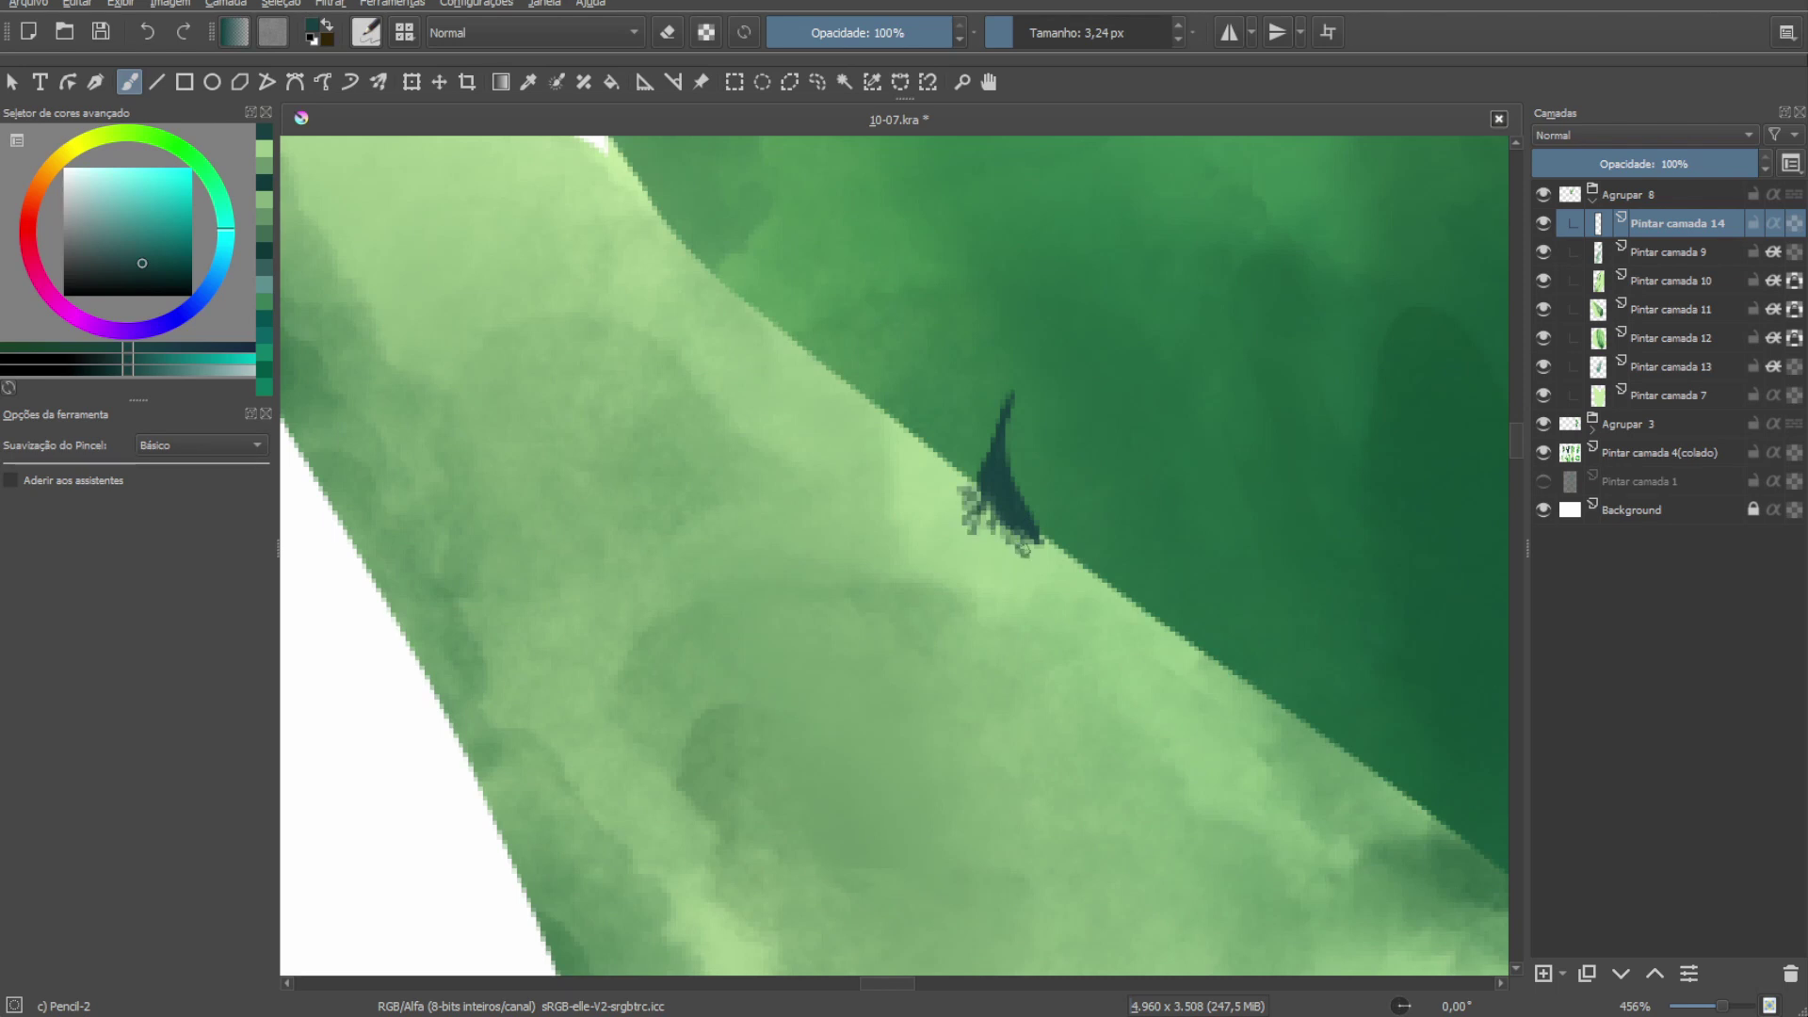
scroll(1014, 562, "down", 3)
scroll(981, 408, "down", 3)
scroll(1001, 416, "up", 4)
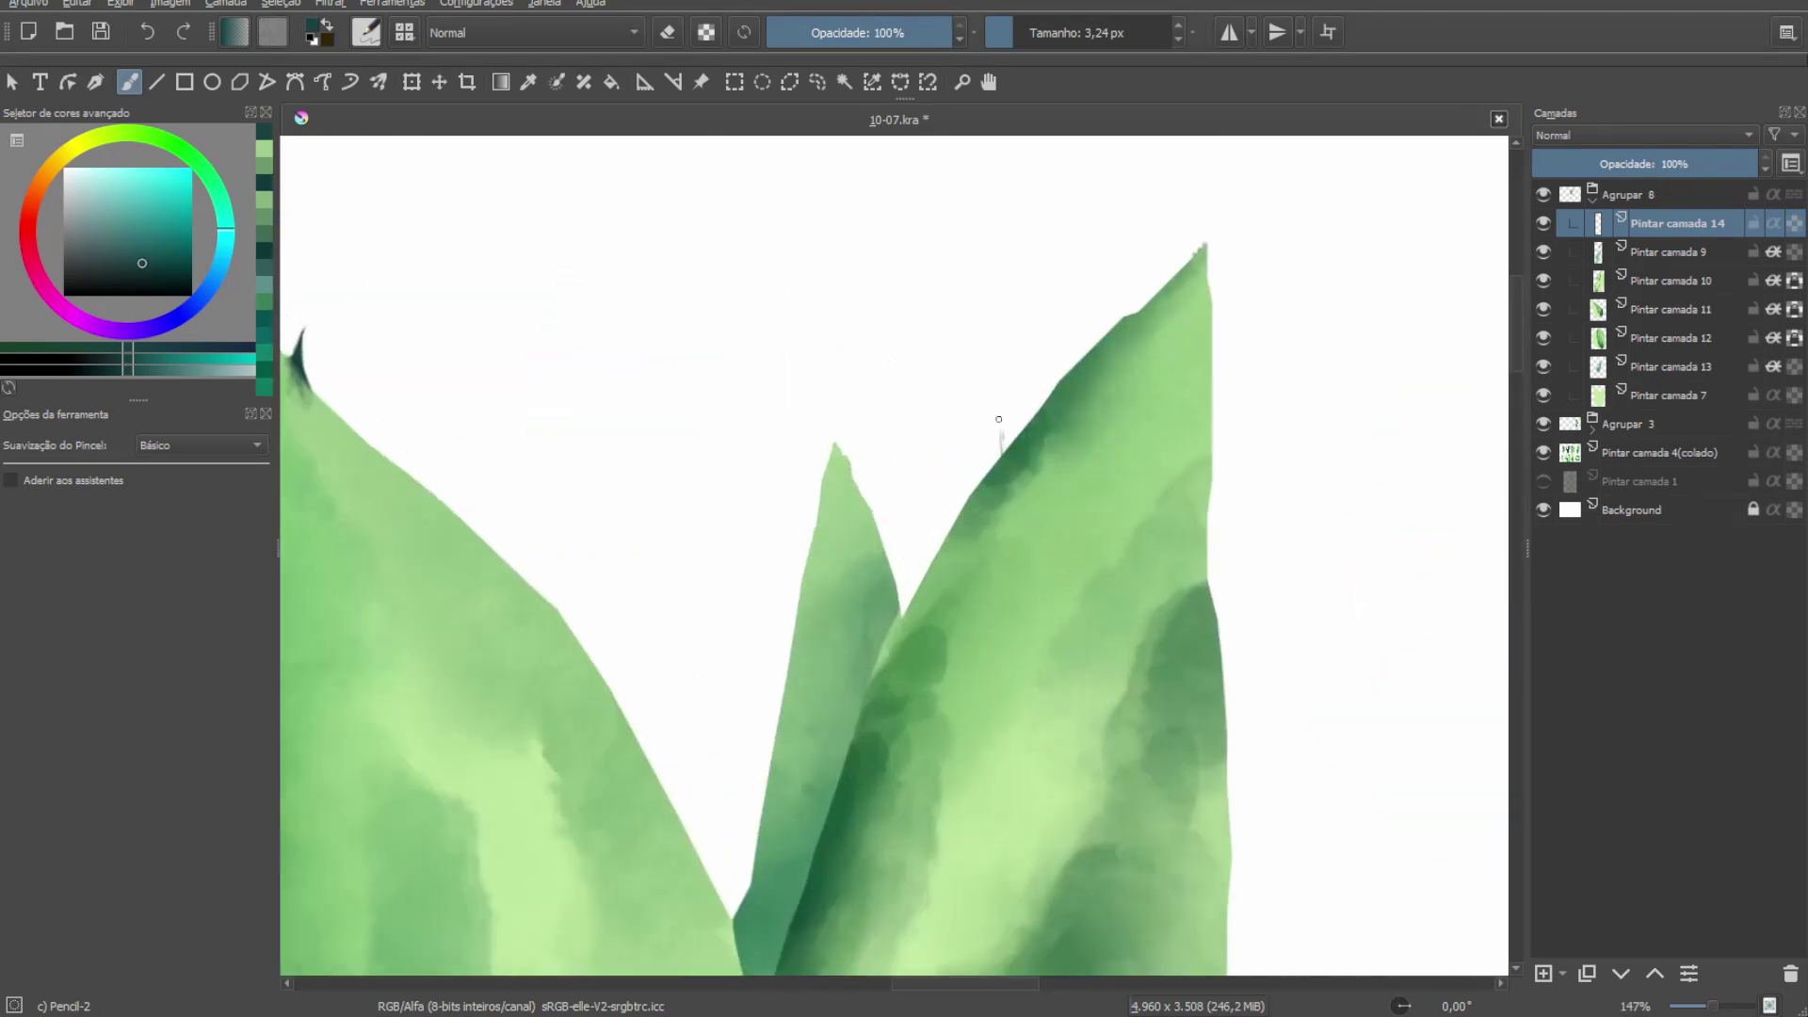
Add a cluster of dark spikes at another leaf's pointed tip.
left_click_drag(987, 421, 994, 366)
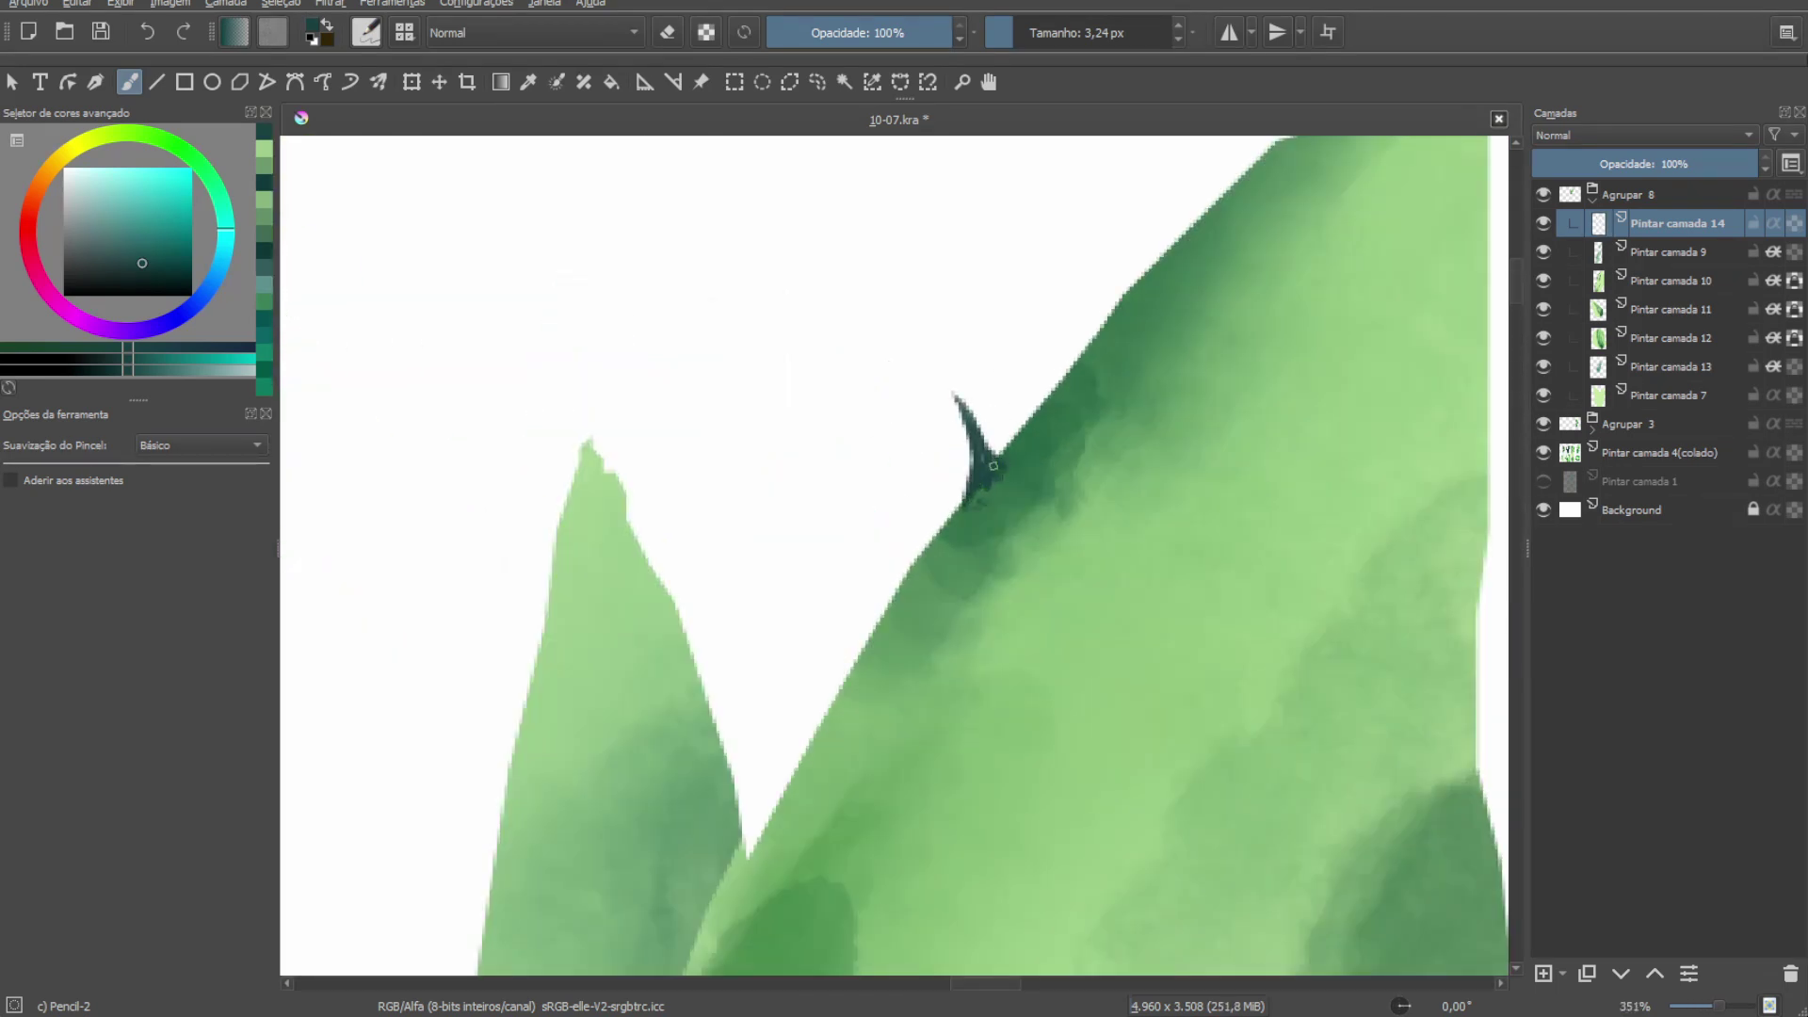
scroll(1002, 470, "up", 4)
scroll(1128, 442, "right", 2)
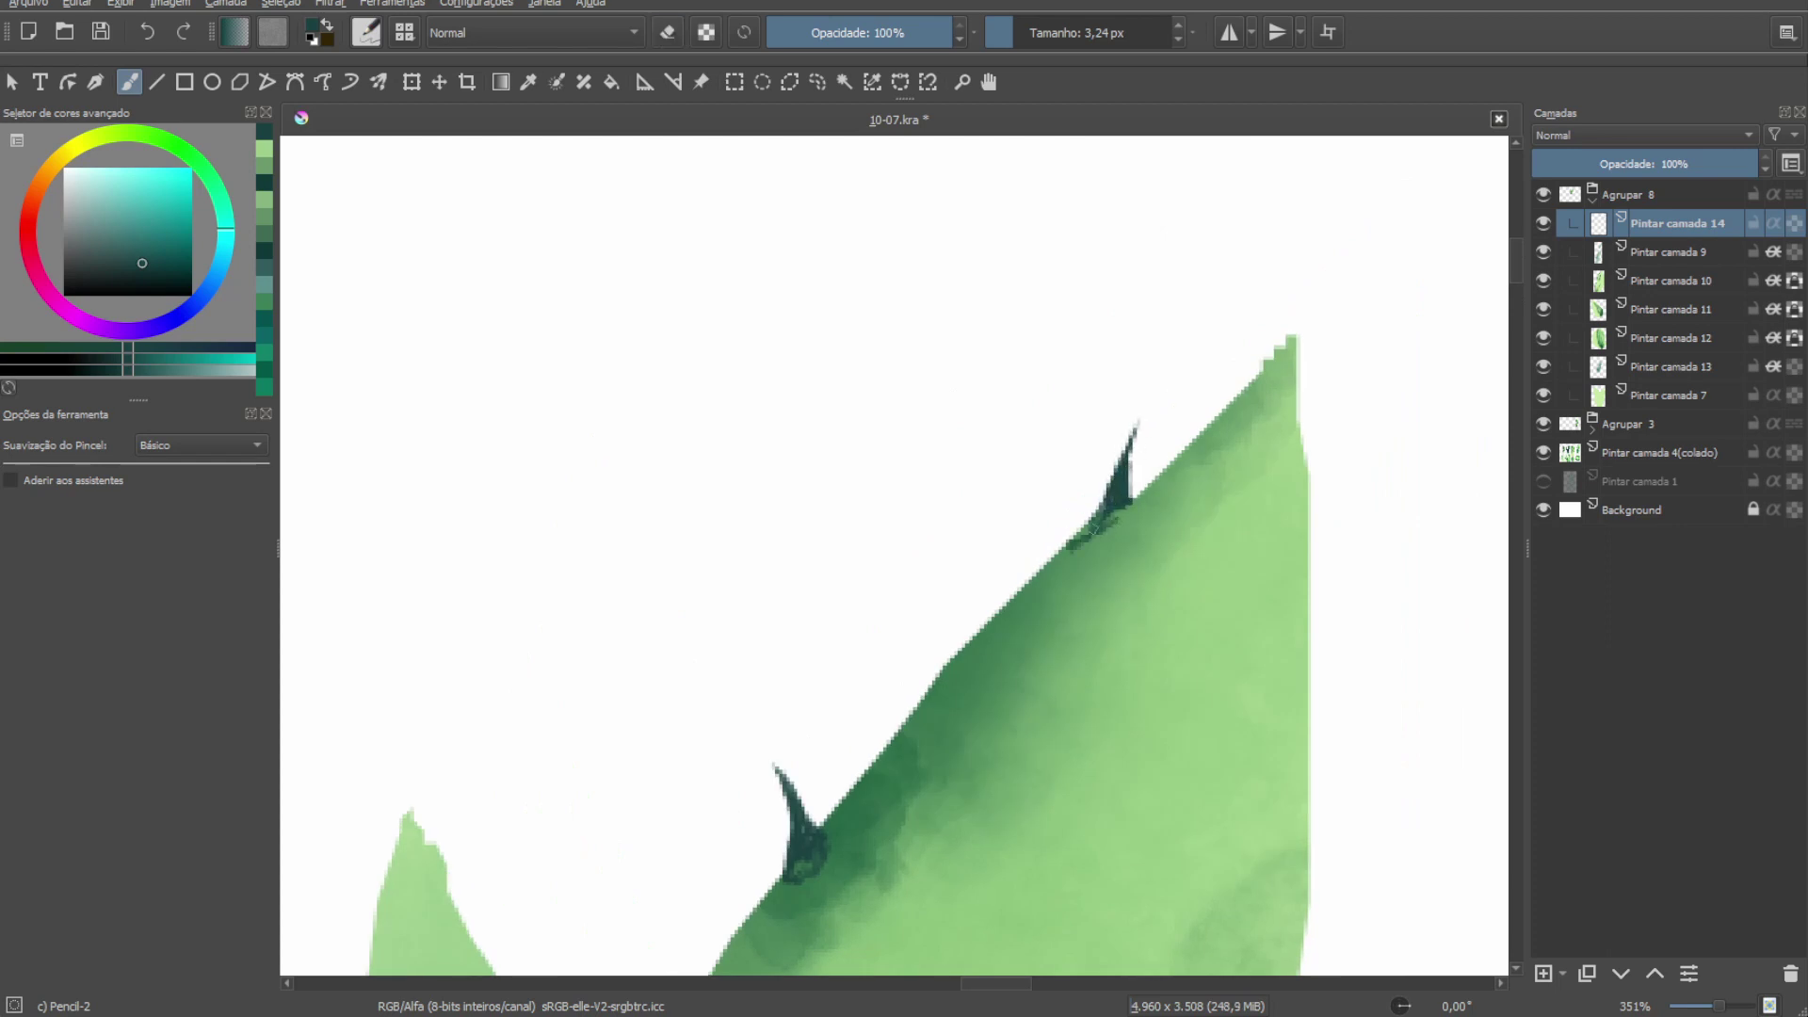
mouse_move(1313, 350)
left_mouse_down()
mouse_move(1082, 505)
mouse_move(1062, 435)
left_mouse_up()
mouse_move(1059, 547)
left_mouse_down()
mouse_move(1100, 439)
mouse_move(1059, 443)
left_mouse_up()
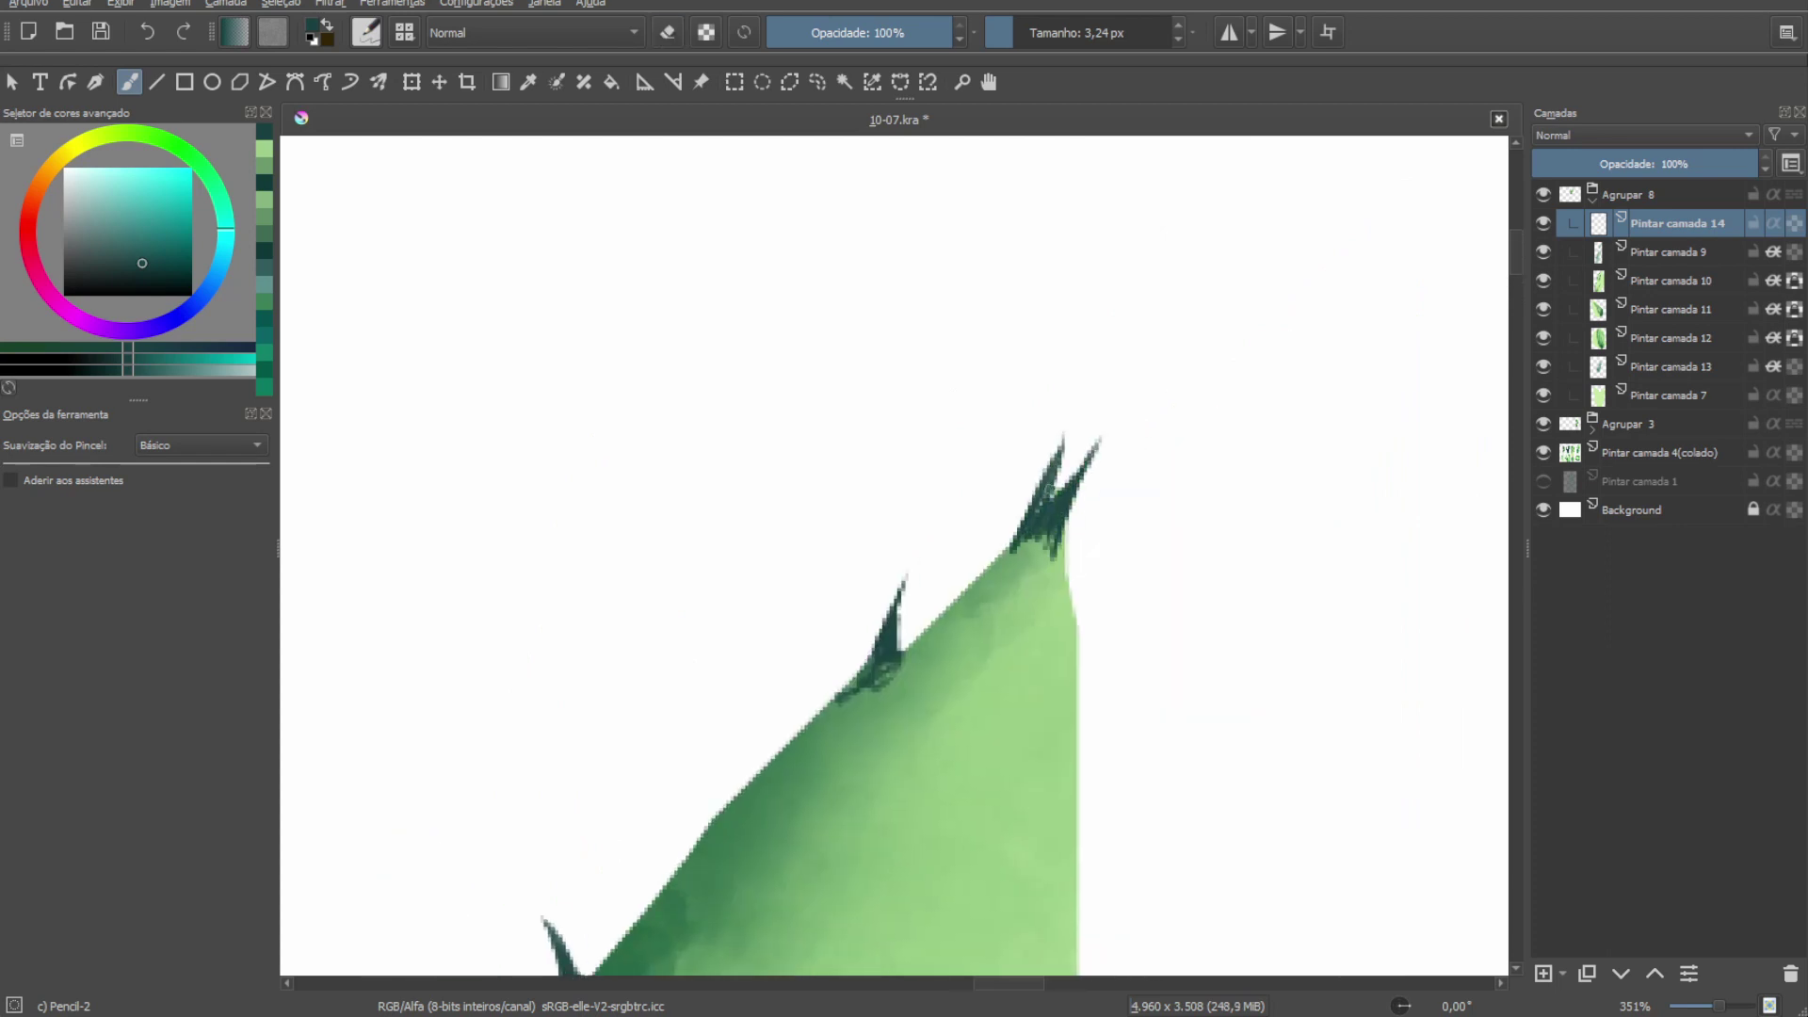
left_click_drag(1083, 508, 1116, 415)
left_click_drag(1055, 594, 1083, 475)
mouse_move(1027, 645)
left_mouse_down()
mouse_move(1079, 485)
mouse_move(1064, 561)
left_mouse_up()
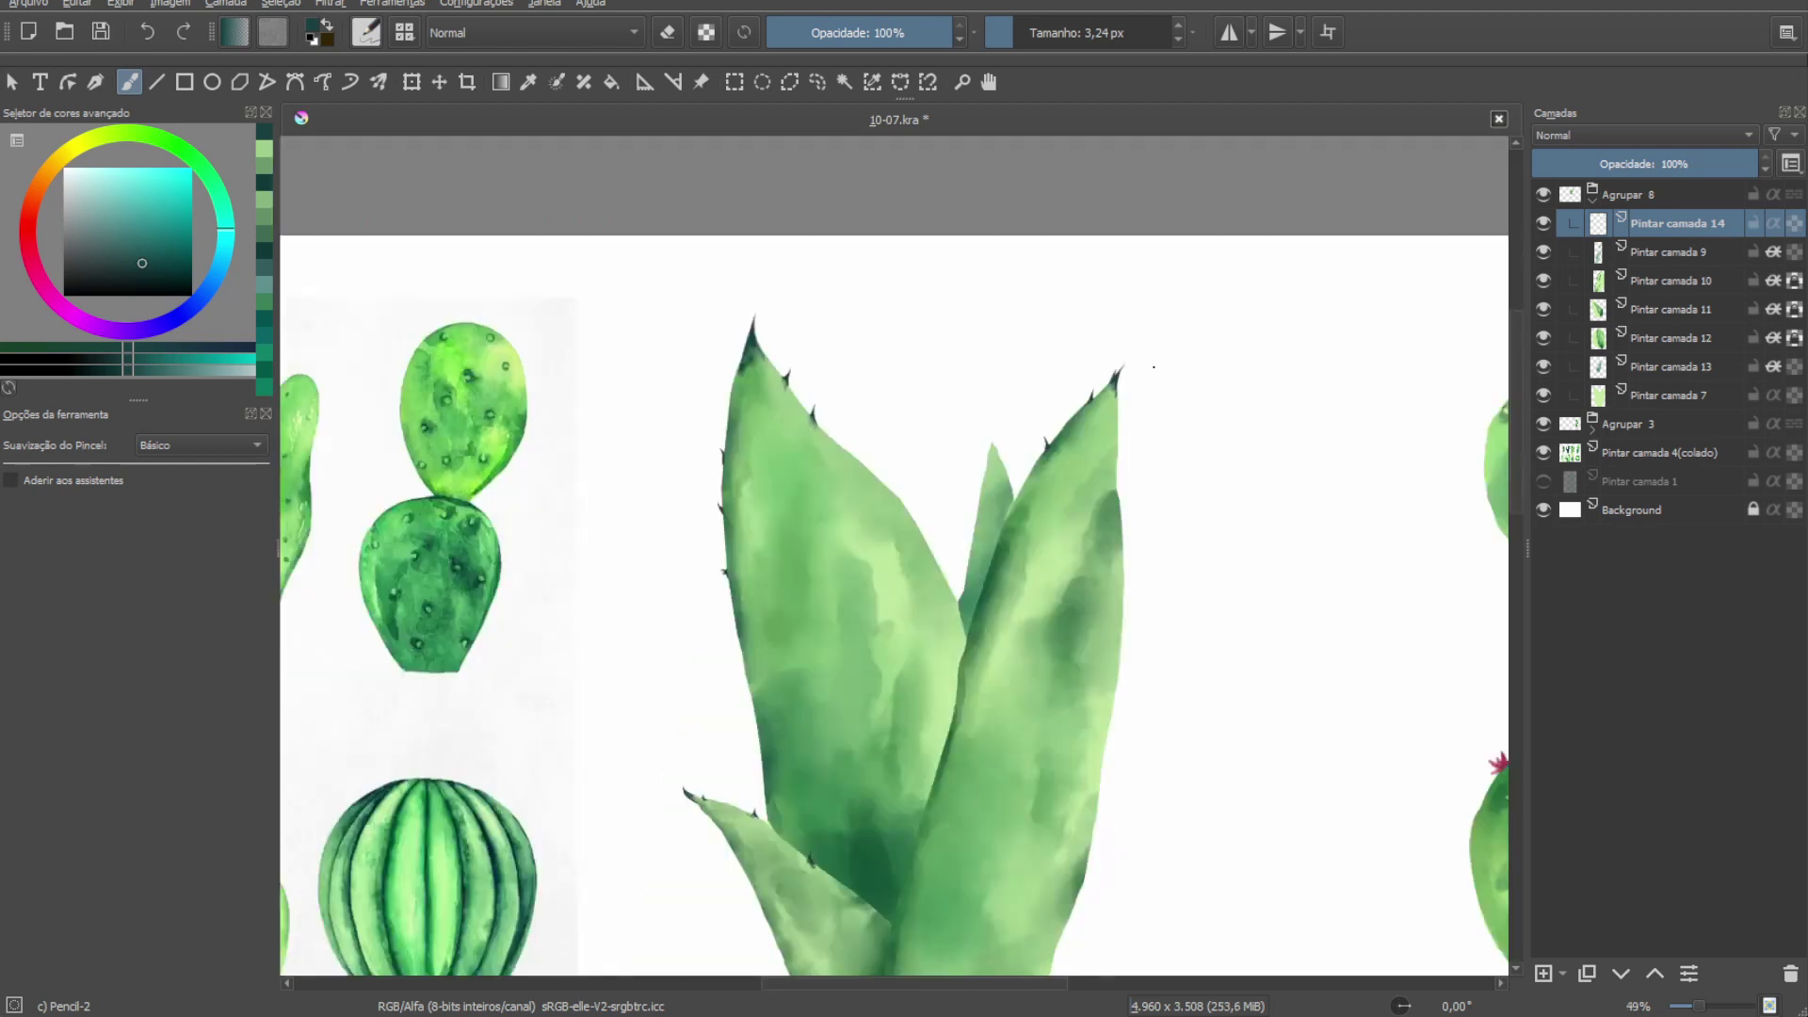
Paint dark green spine strokes on the narrow agave leaf tip.
scroll(1171, 323, "down", 3)
scroll(1036, 376, "up", 5)
scroll(979, 332, "up", 5)
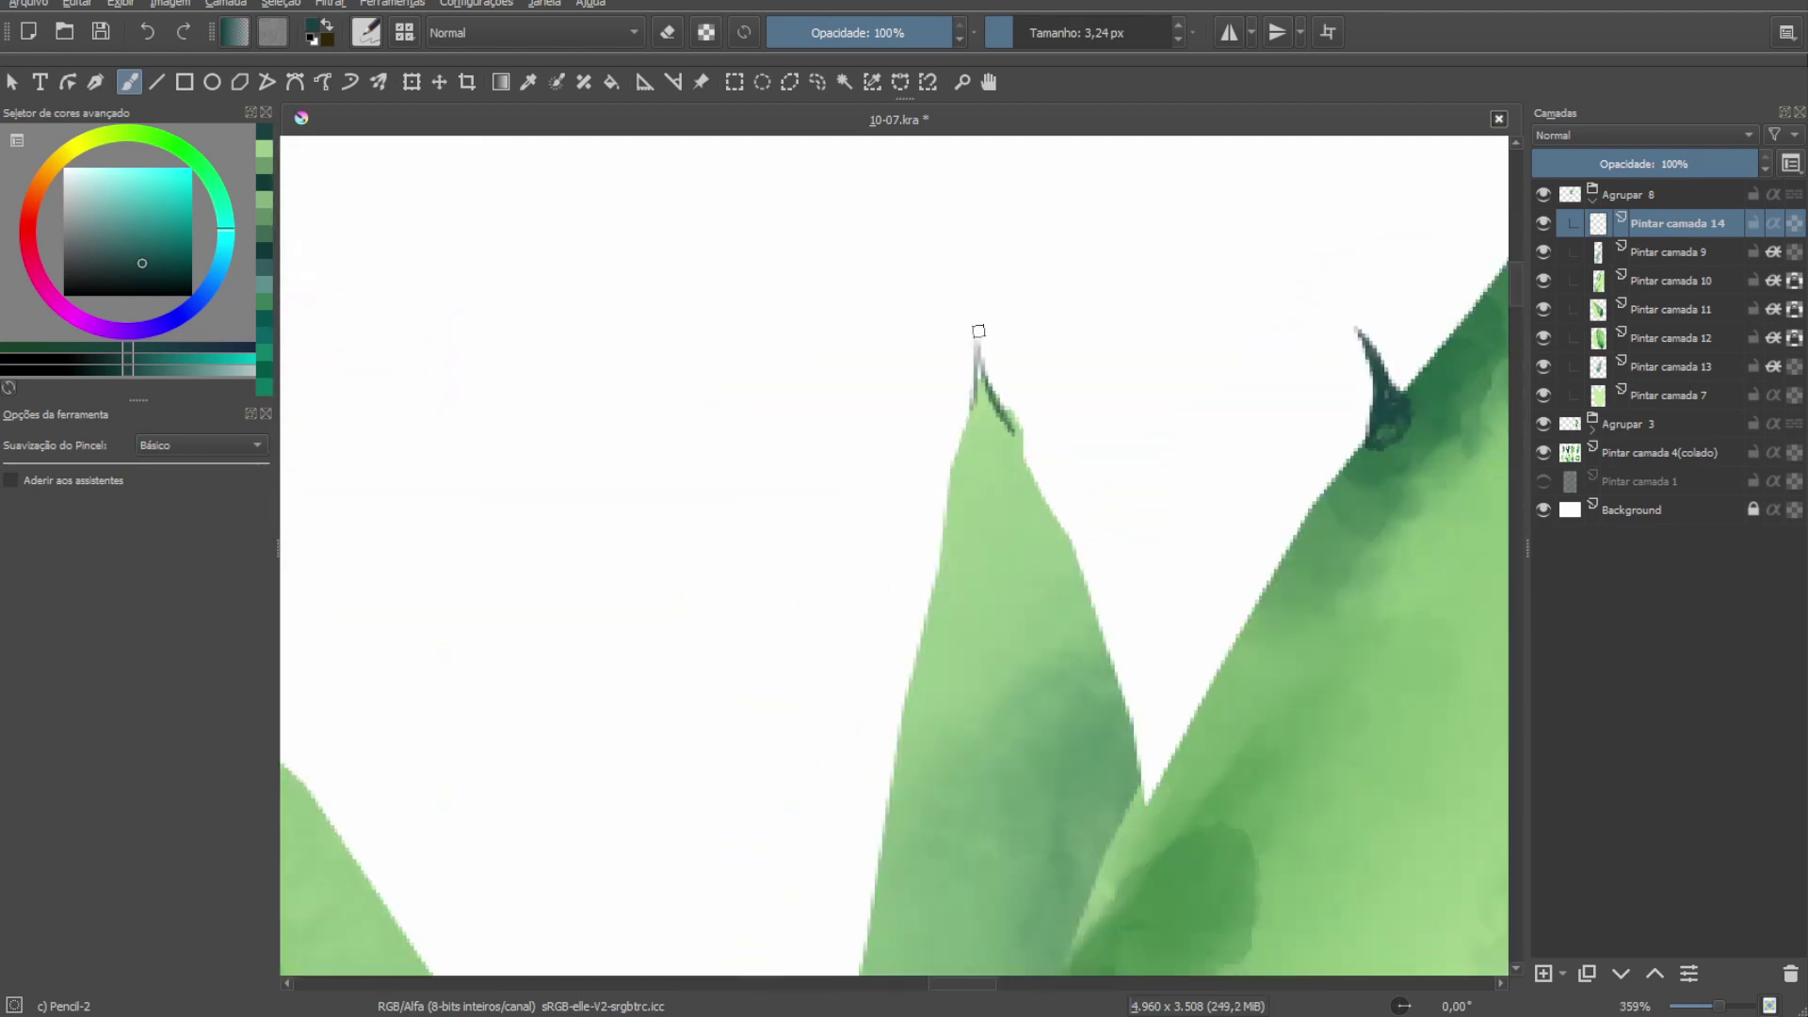
left_click_drag(1015, 471, 974, 396)
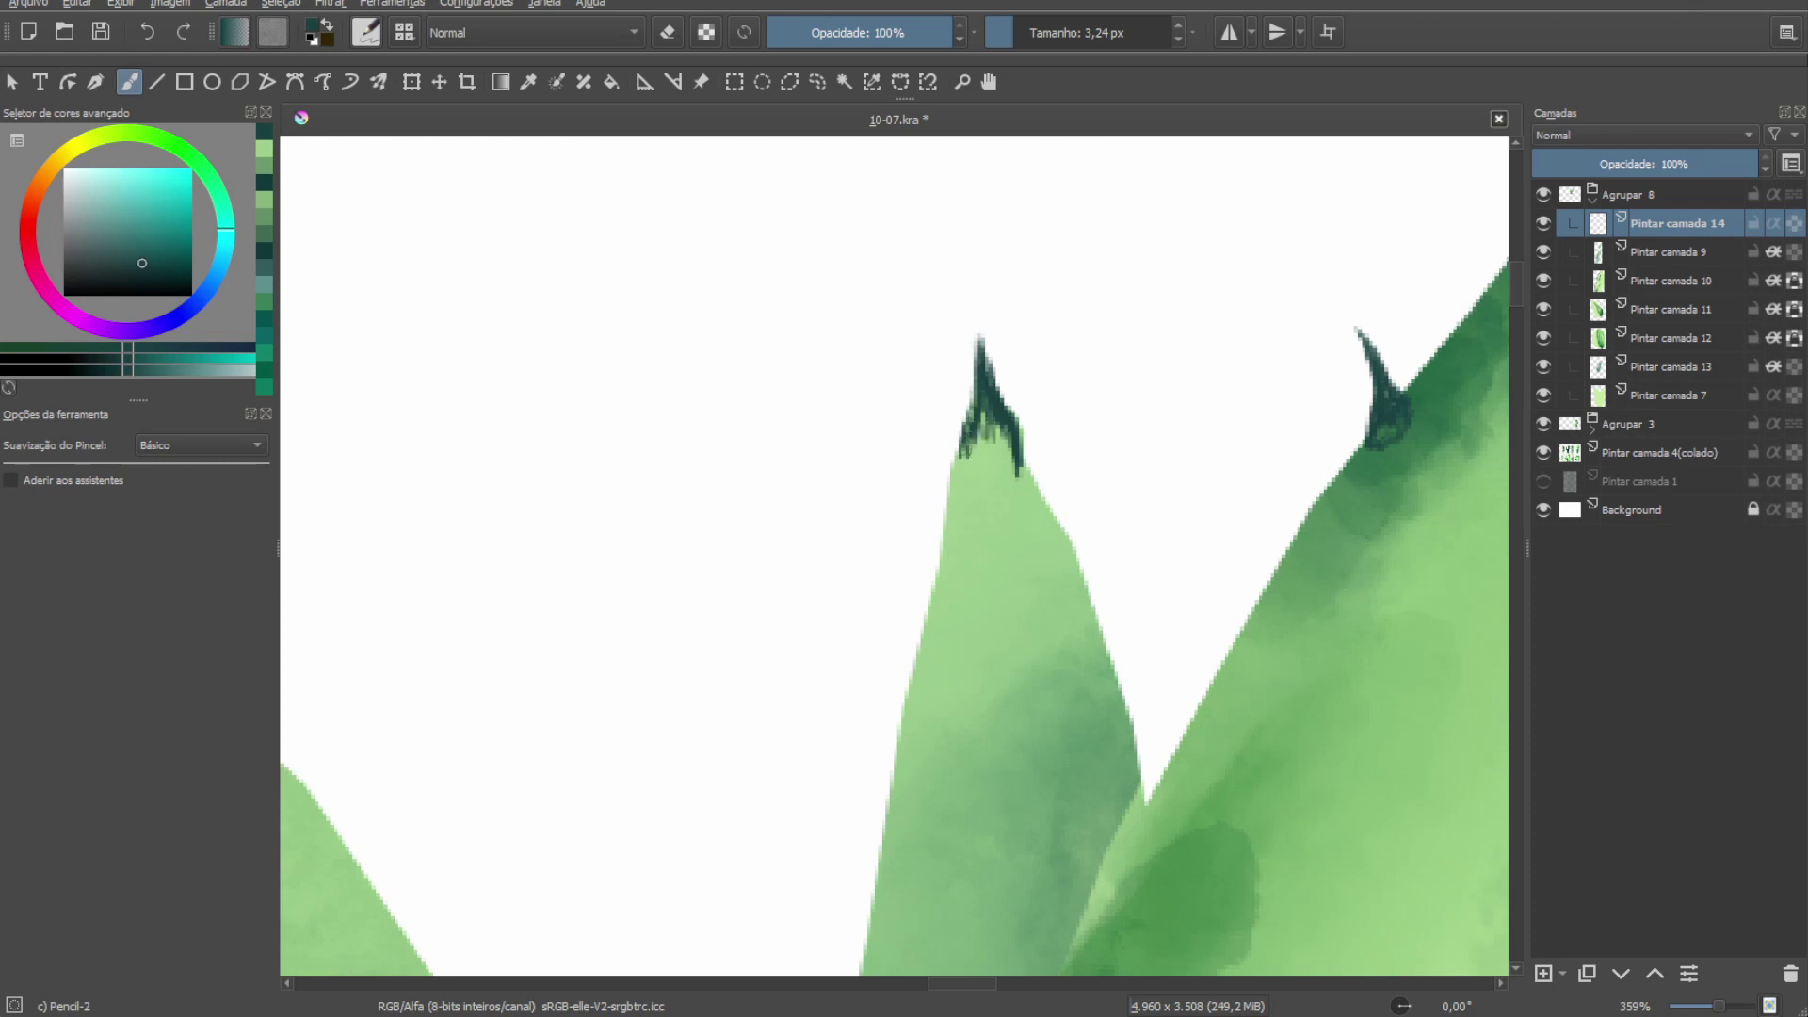
left_click_drag(1027, 509, 989, 415)
scroll(1017, 424, "down", 2)
Swap to a different brush preset while zooming around the leaf tip.
key("slash")
key("slash")
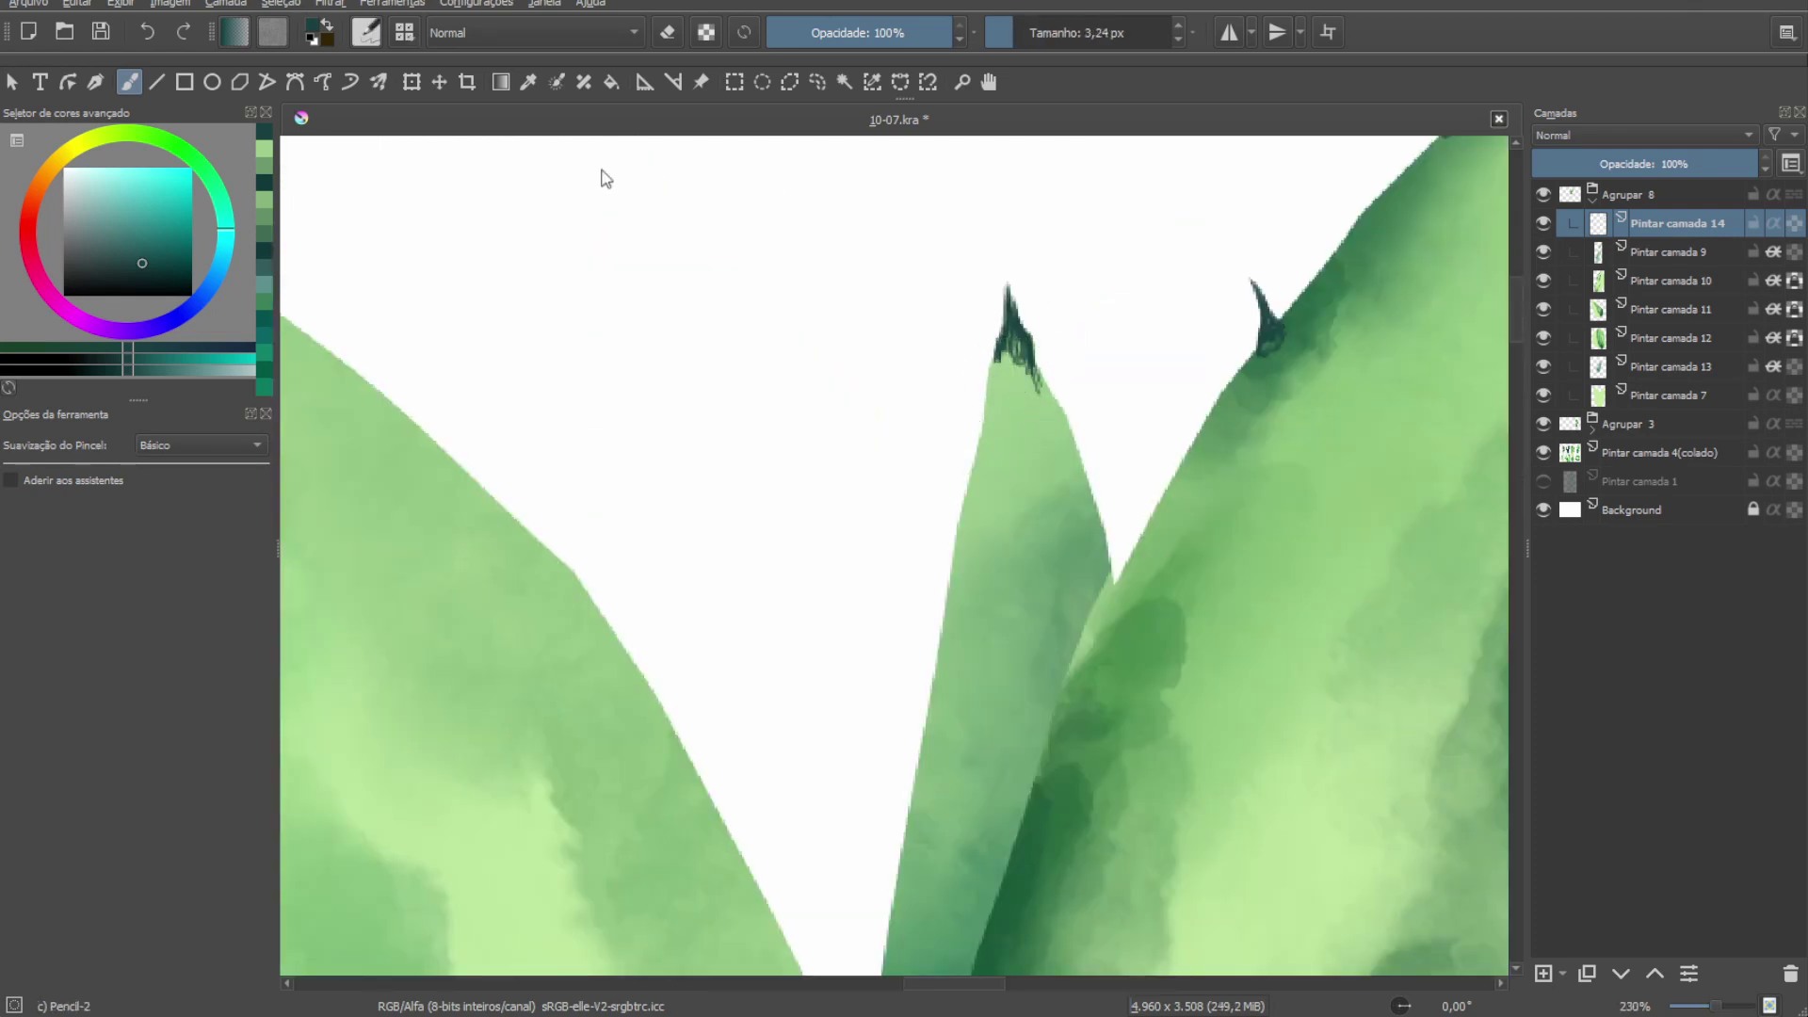
scroll(1022, 392, "up", 2)
scroll(962, 384, "down", 5)
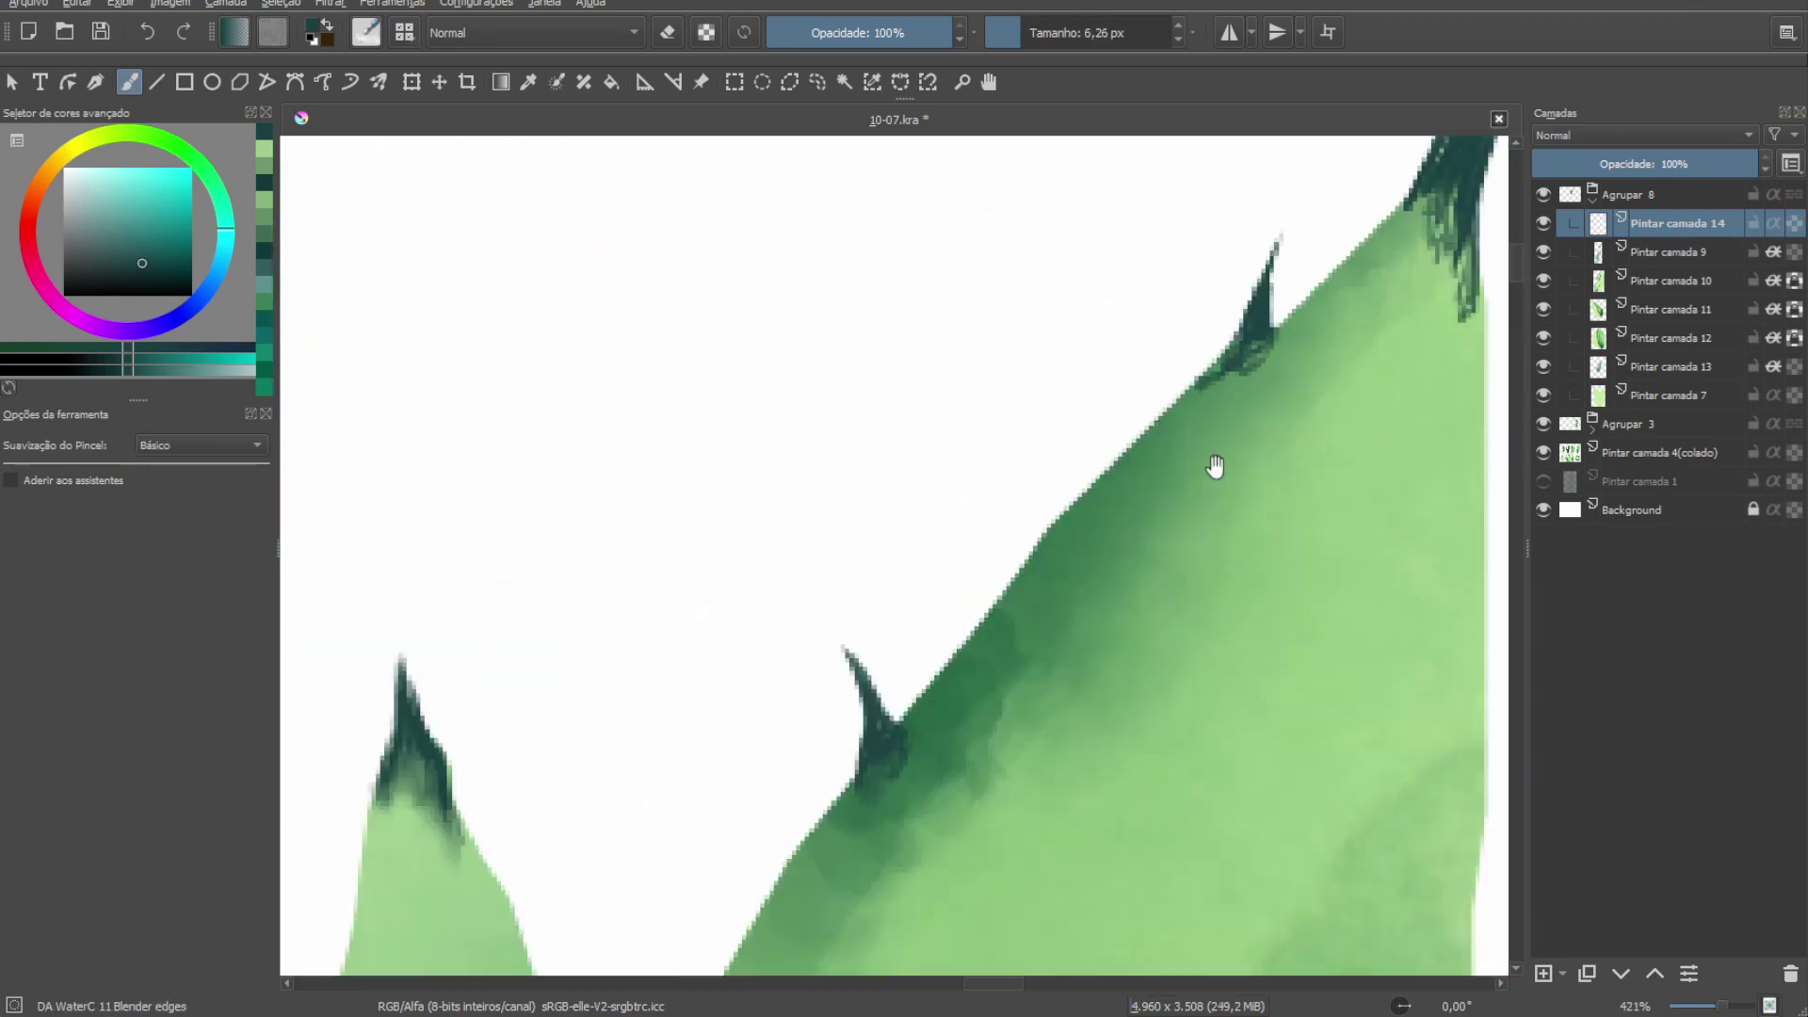
scroll(902, 574, "up", 5)
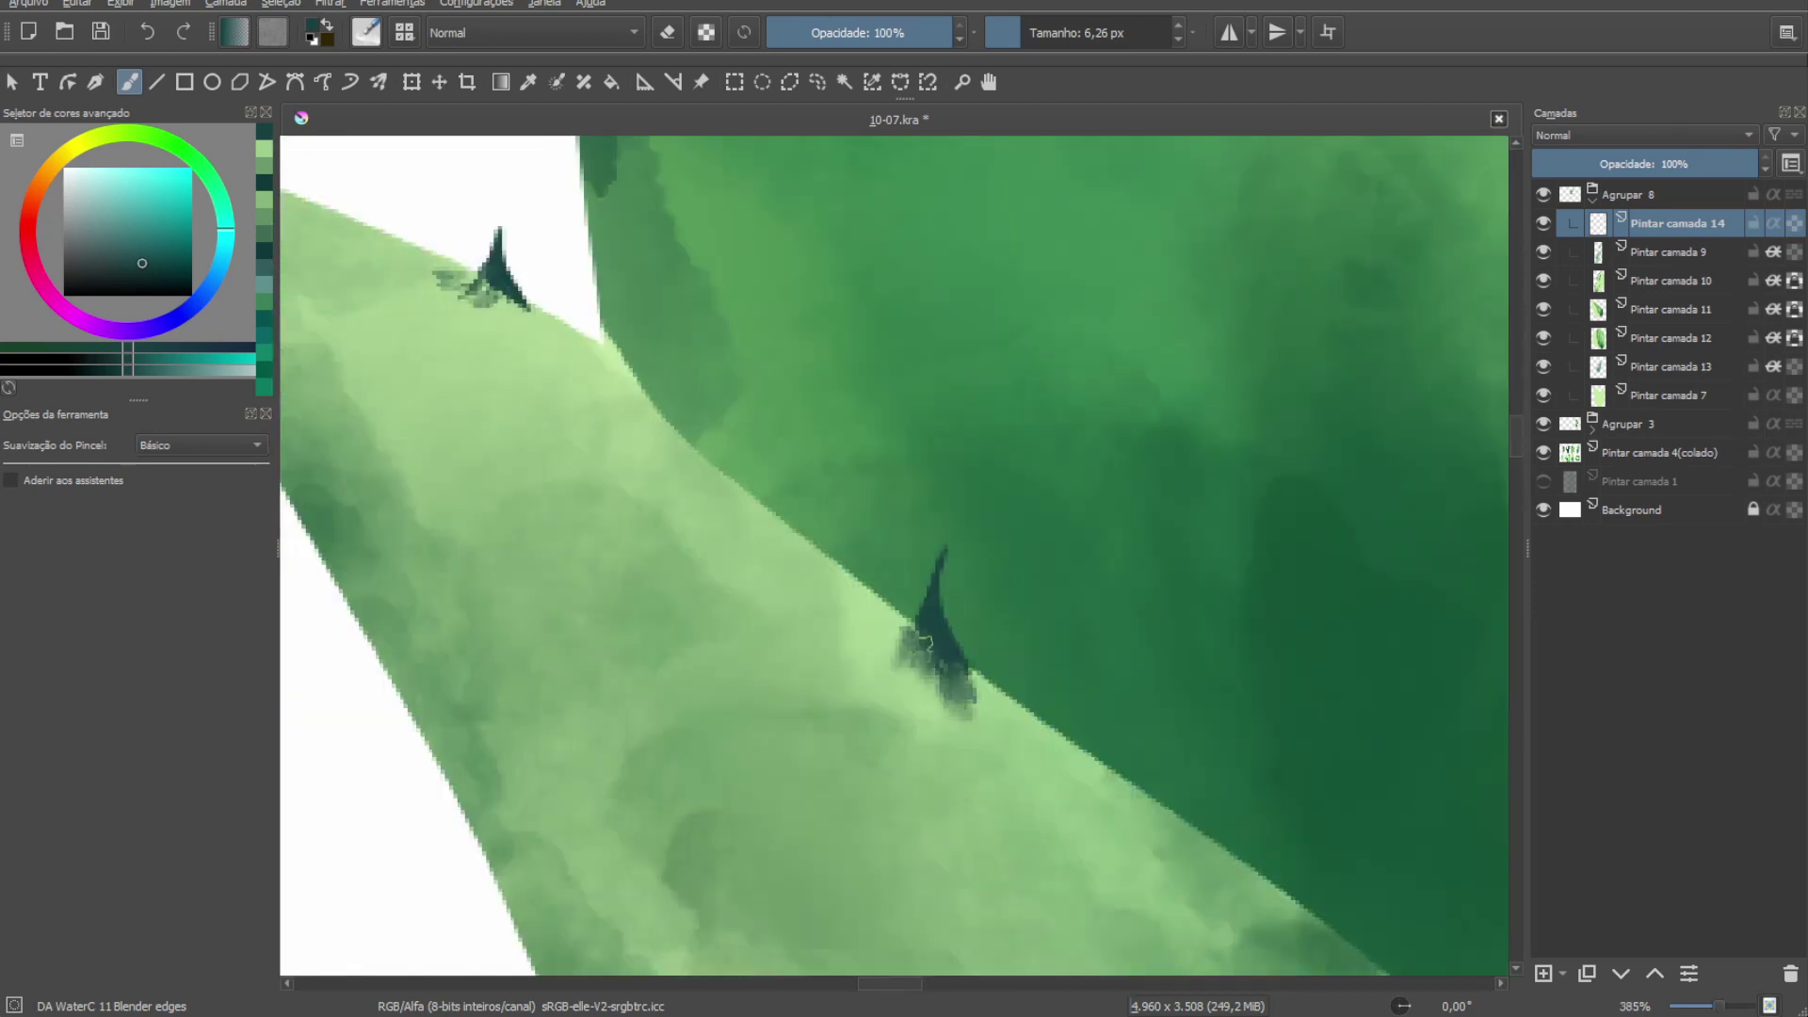
scroll(902, 574, "down", 2)
scroll(730, 476, "down", 2)
scroll(603, 443, "down", 3)
scroll(865, 751, "up", 5)
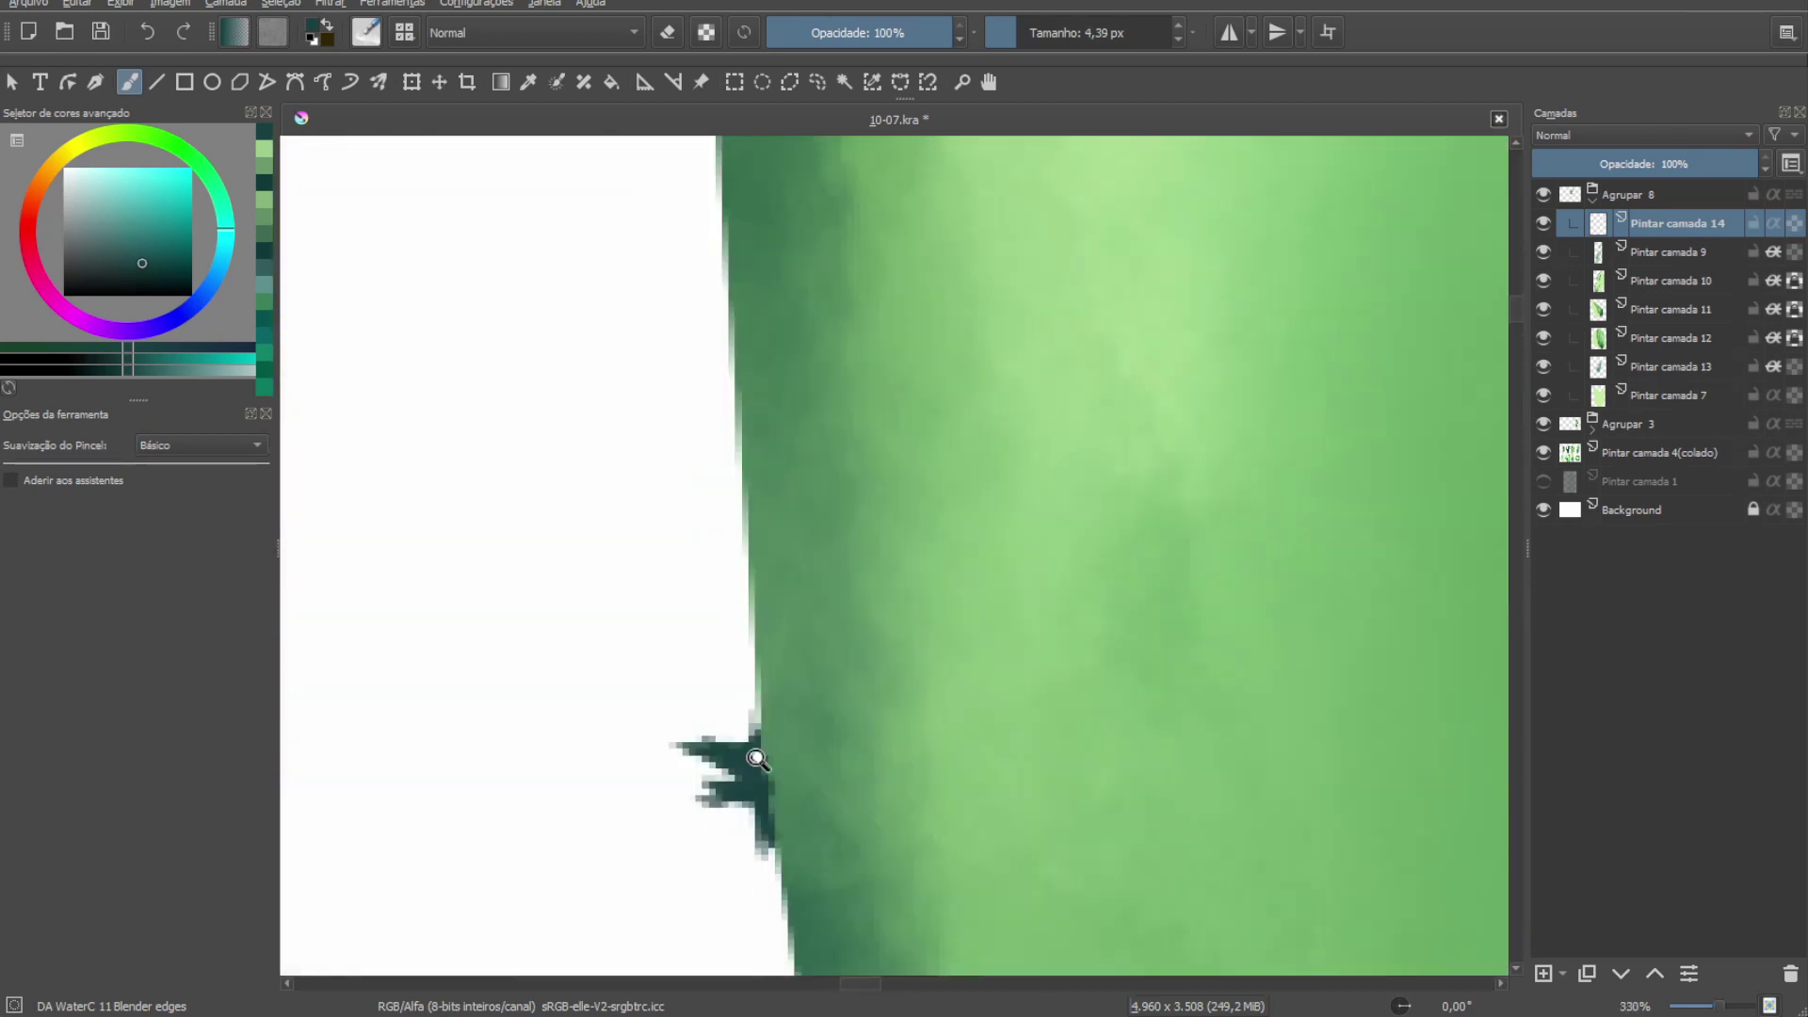
scroll(974, 456, "down", 2)
scroll(974, 456, "down", 1)
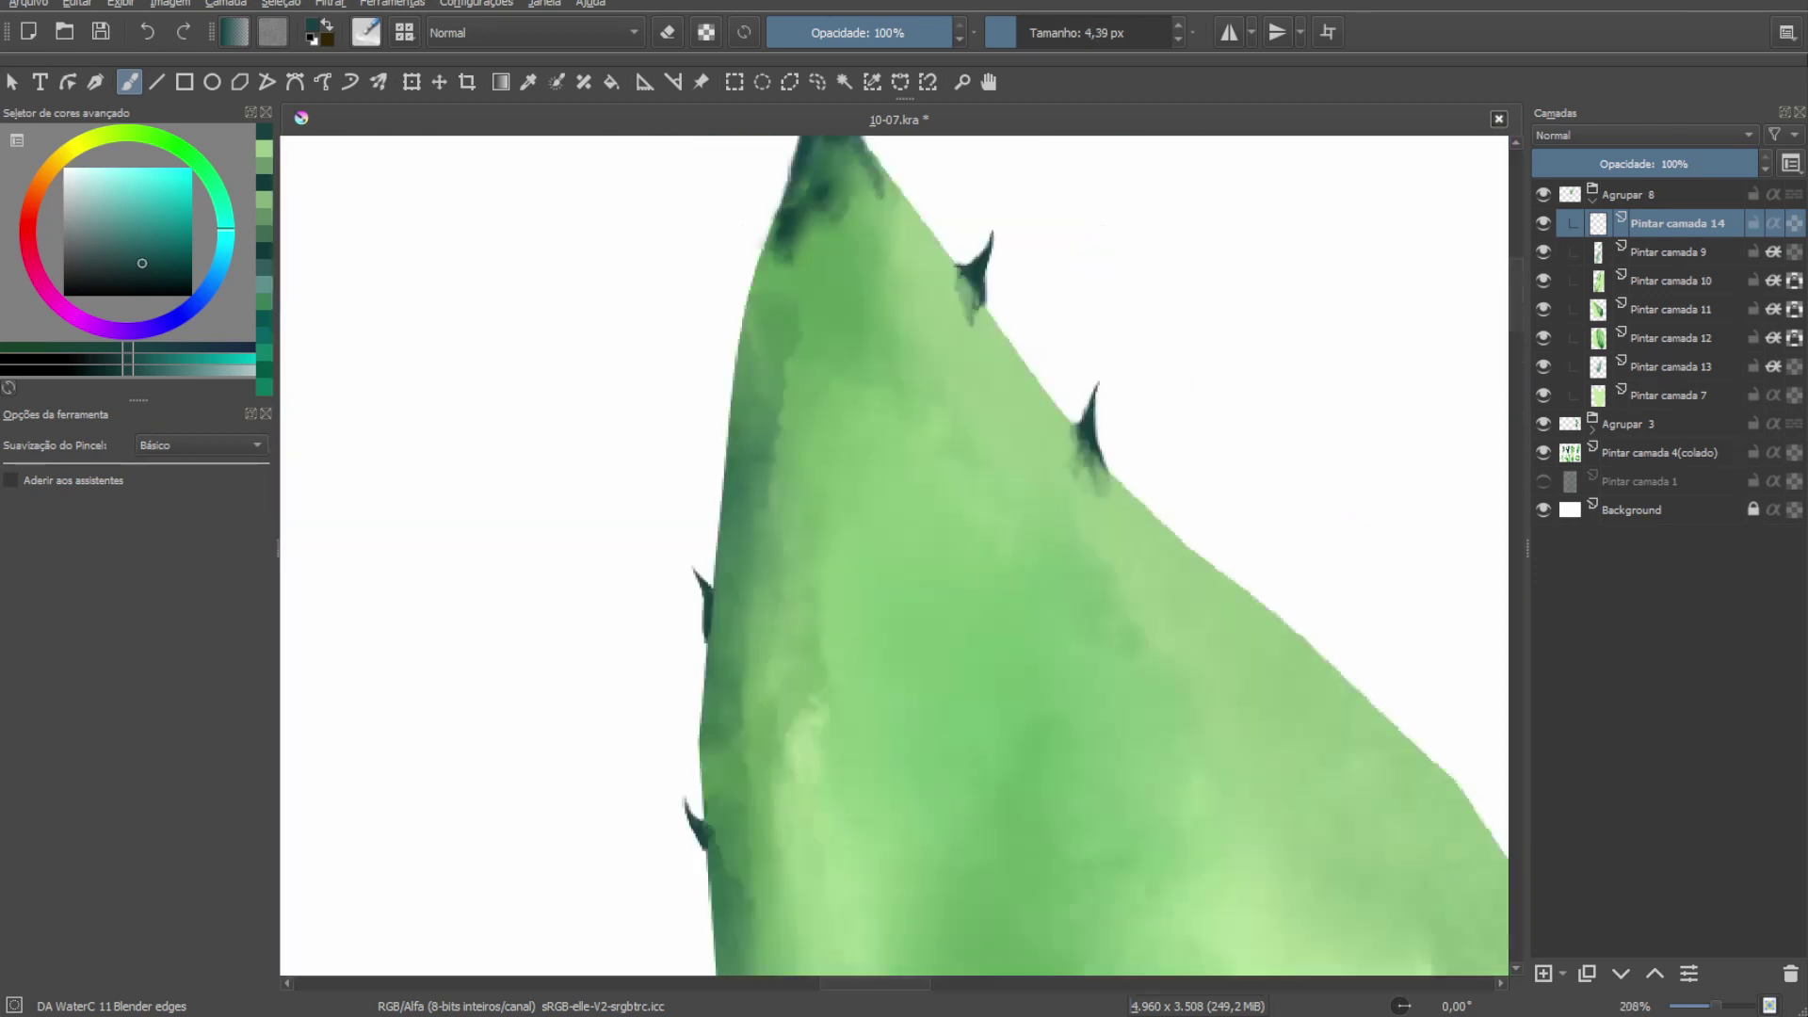
scroll(873, 436, "up", 2)
Return to the fine pencil brush and clean up the ragged left edge of the leaf tip.
key("slash")
scroll(694, 493, "up", 1)
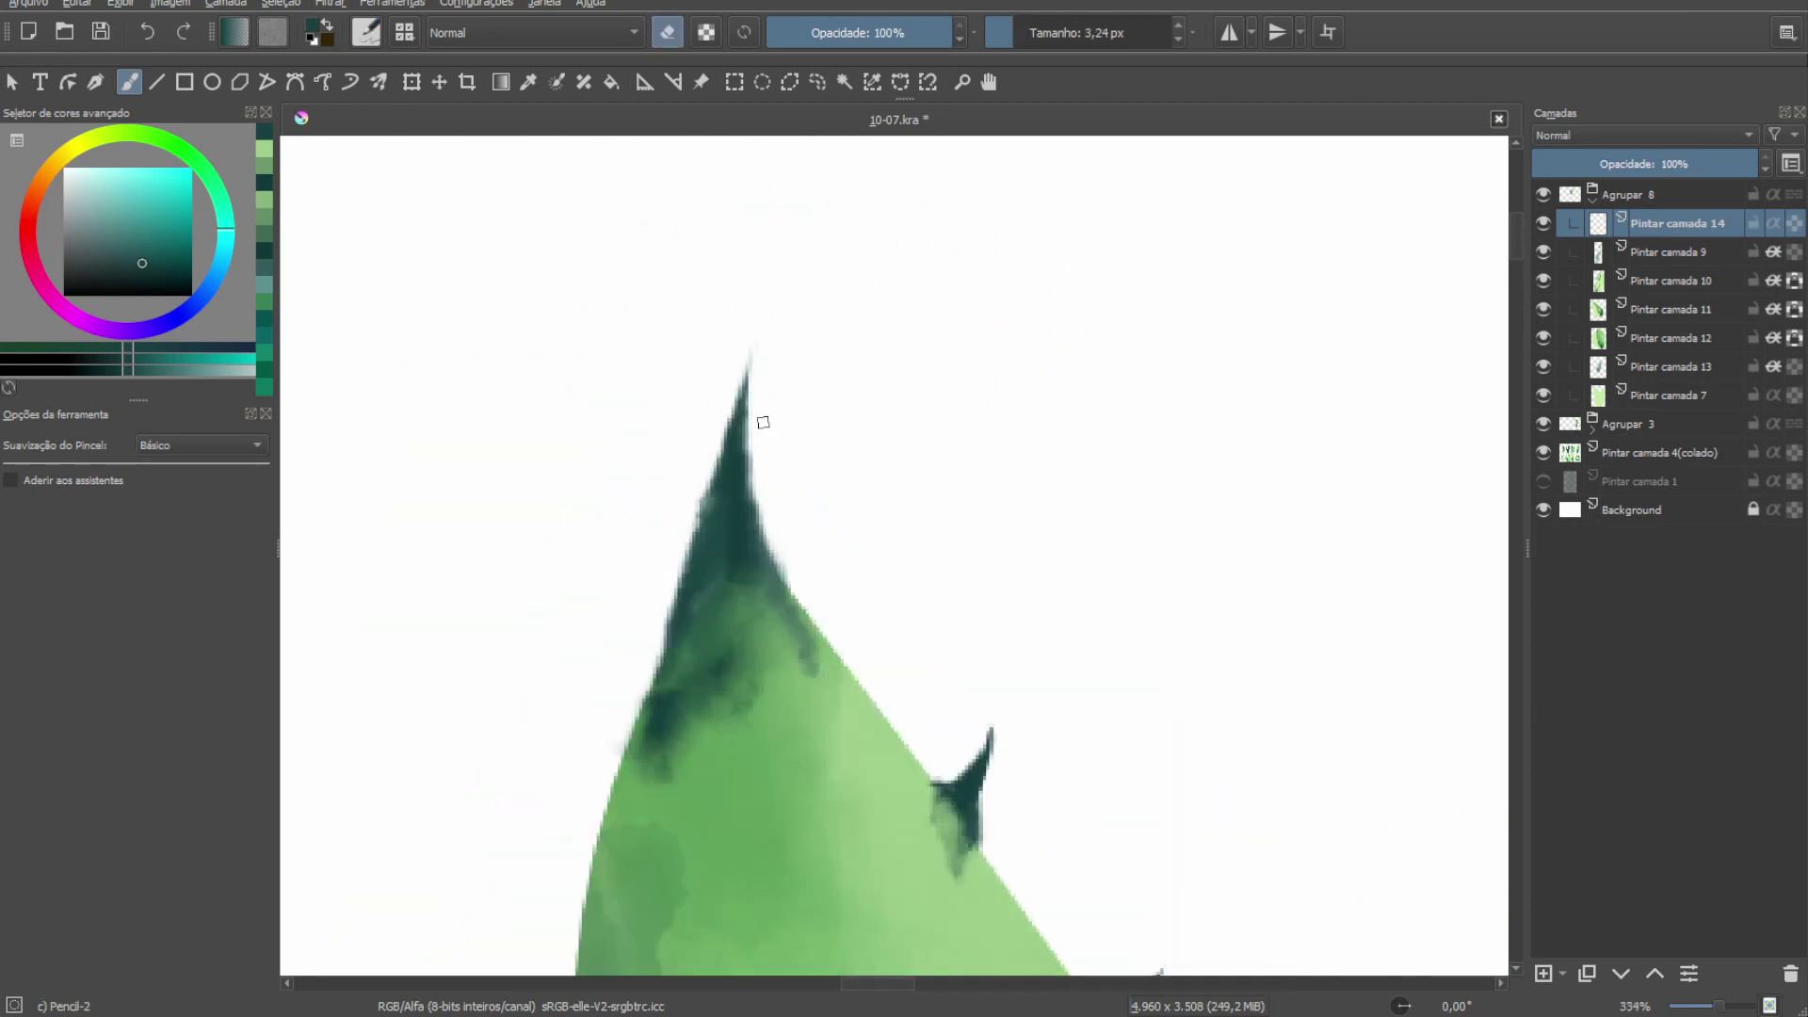
left_click_drag(727, 384, 655, 662)
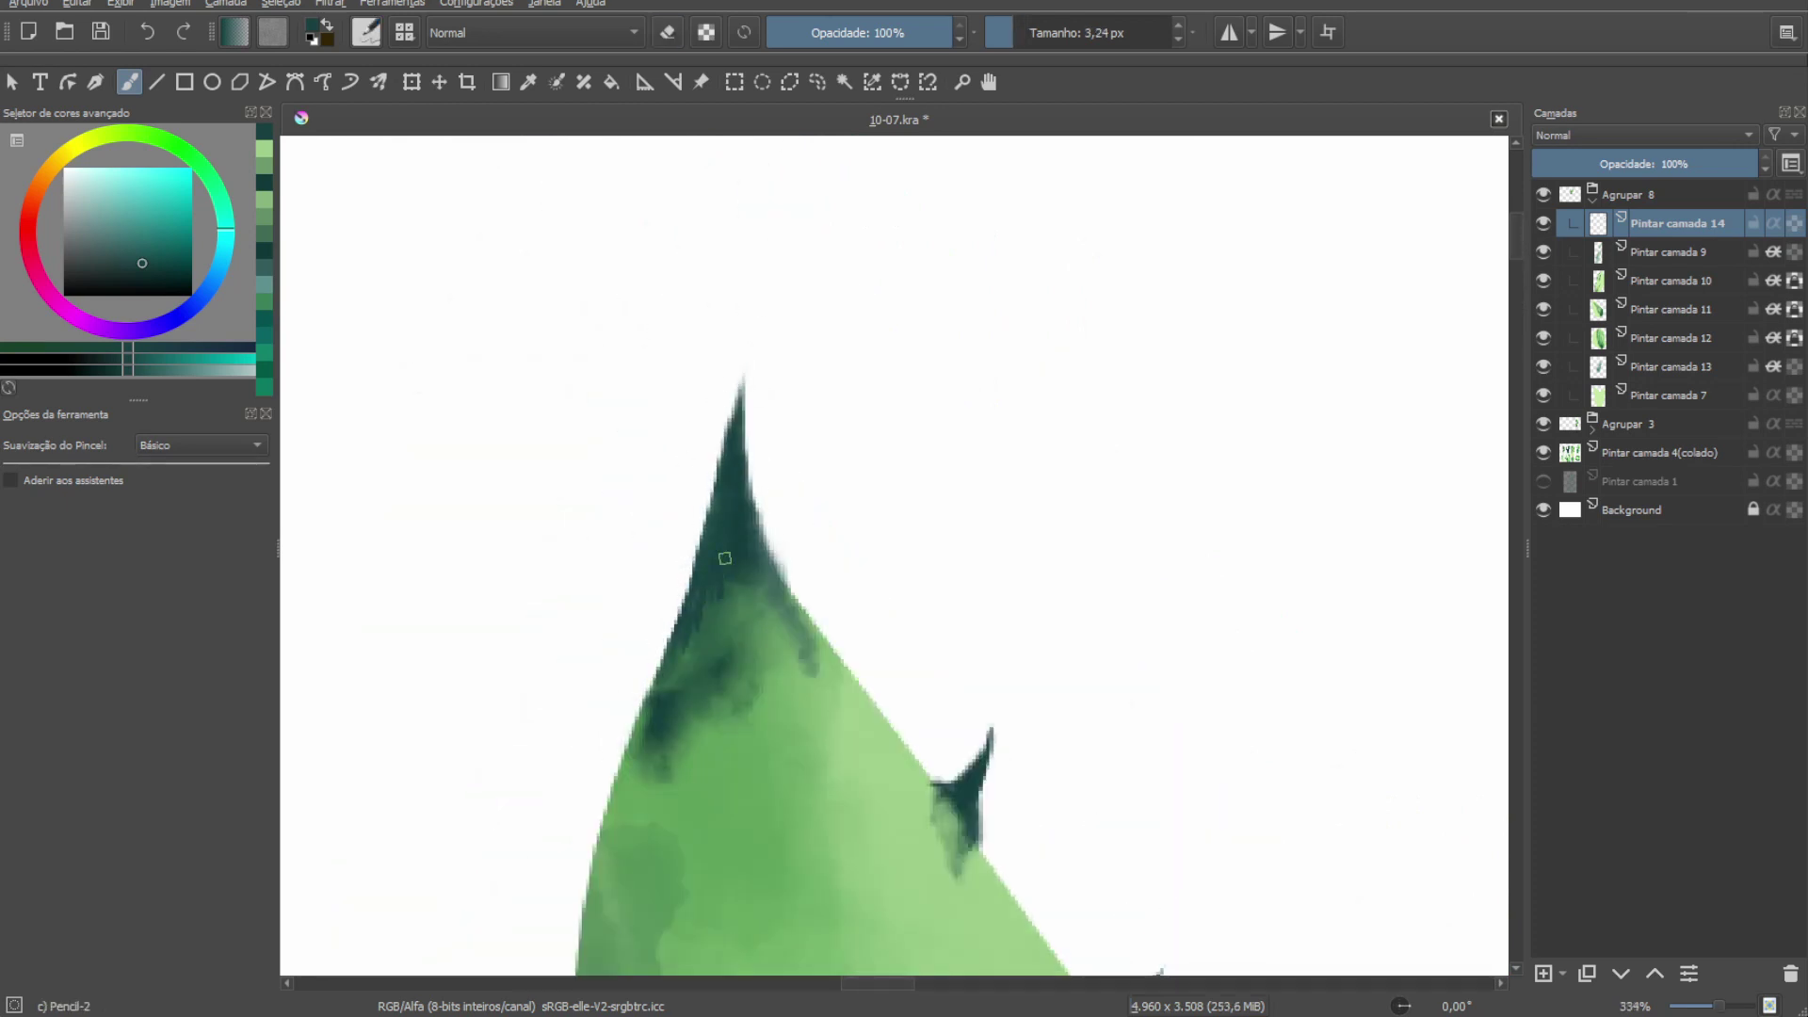
scroll(725, 556, "down", 3)
scroll(747, 542, "up", 1)
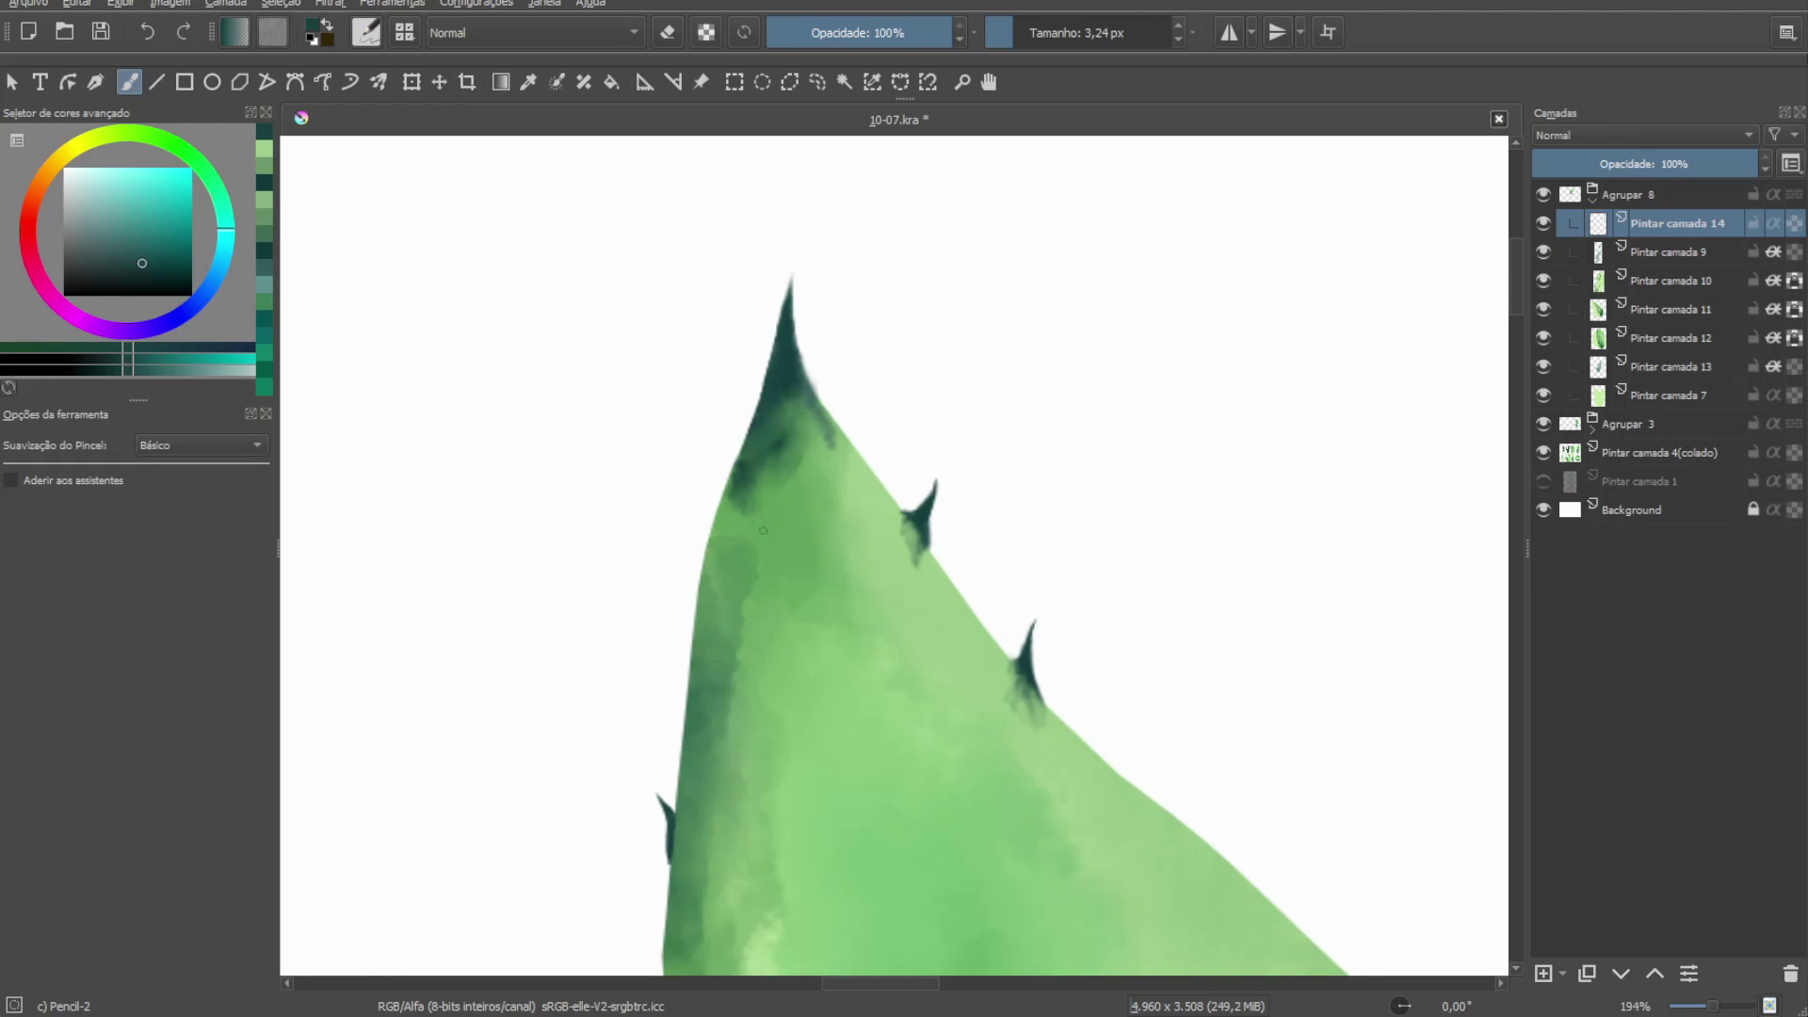
scroll(763, 531, "up", 1)
Paint a row of dark spine strokes down the agave leaf's inner edge with Pencil-2.
left_click_drag(750, 520, 770, 572)
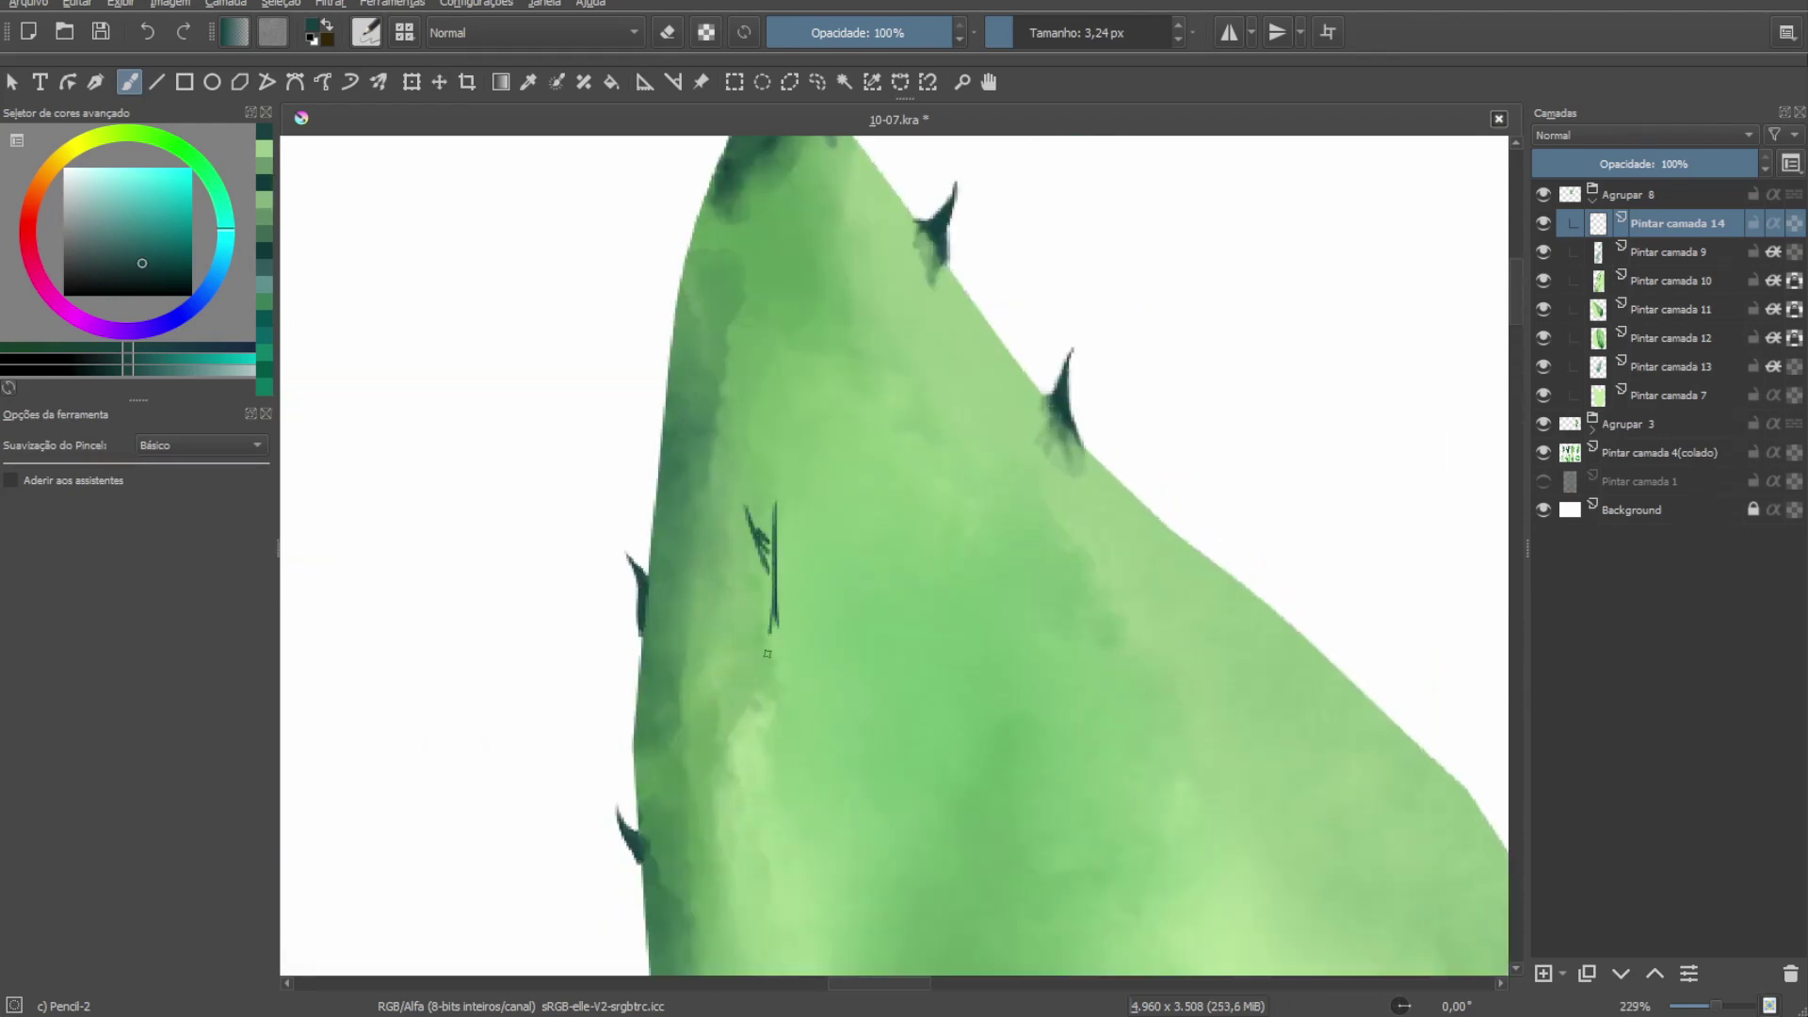
mouse_move(767, 653)
left_mouse_down()
mouse_move(770, 396)
mouse_move(774, 631)
left_mouse_up()
scroll(770, 575, "up", 2)
left_click_drag(754, 509, 773, 576)
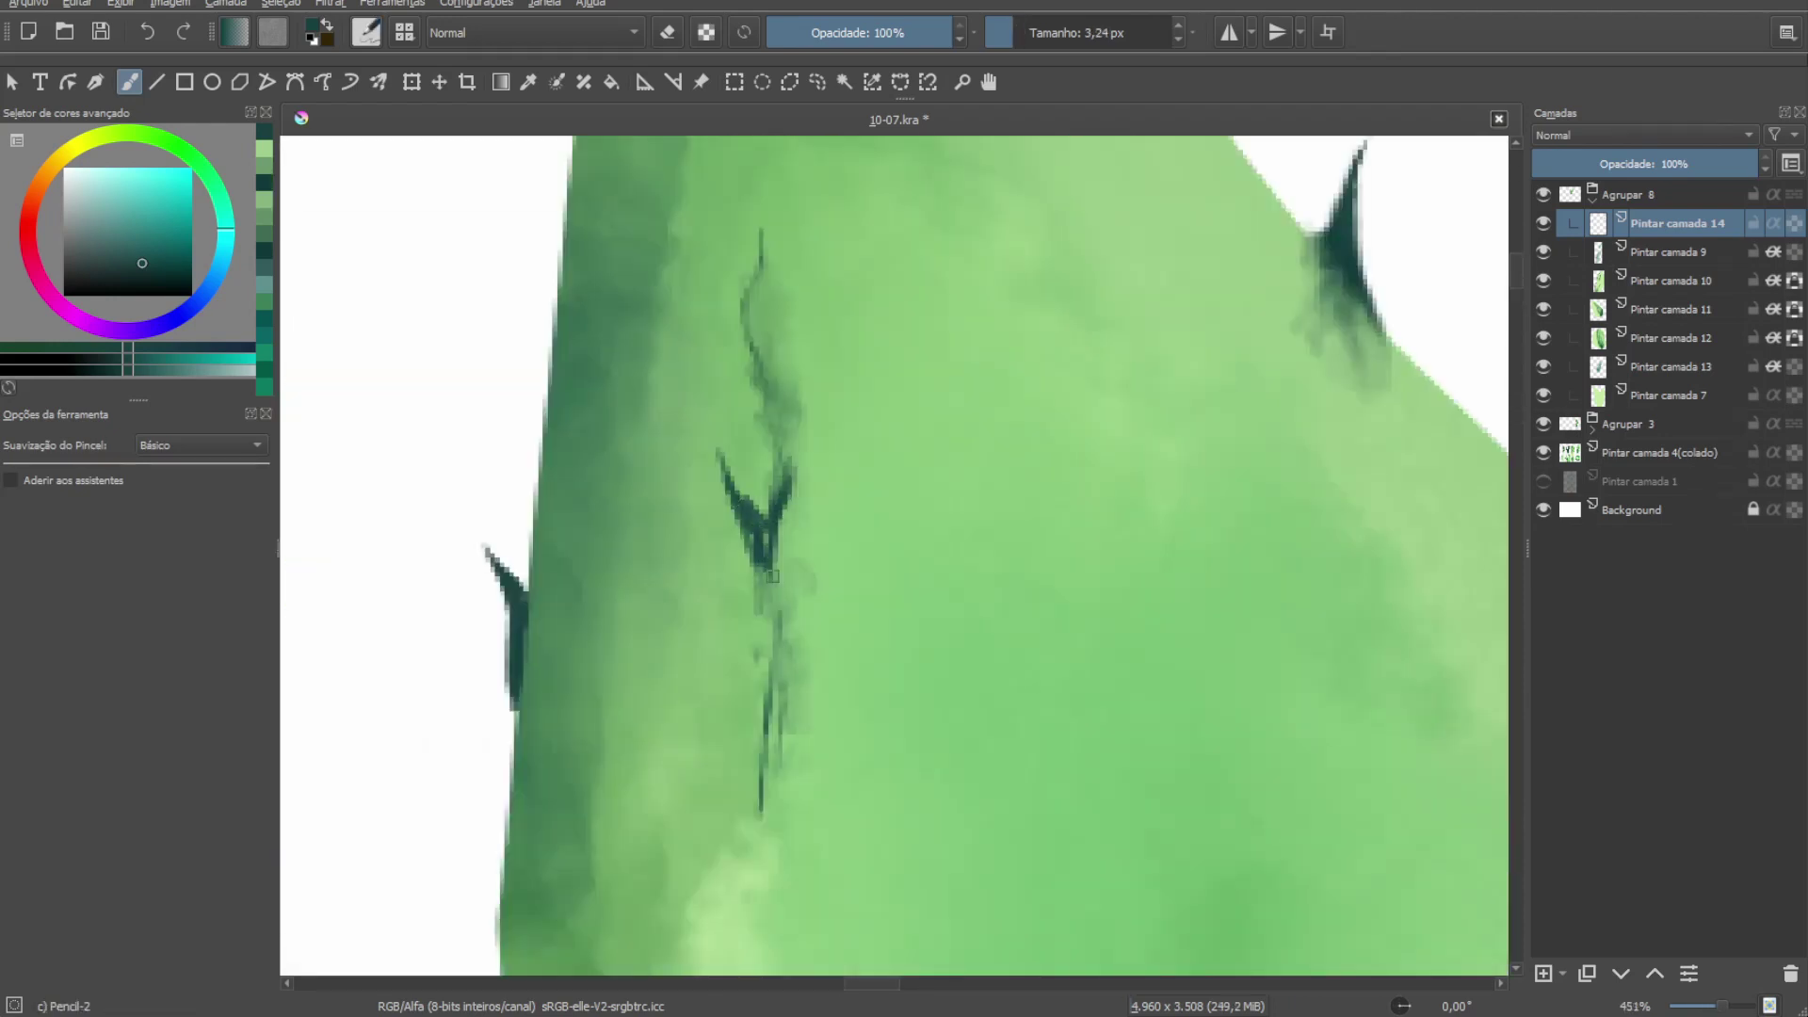
scroll(772, 575, "down", 4)
scroll(861, 478, "up", 4)
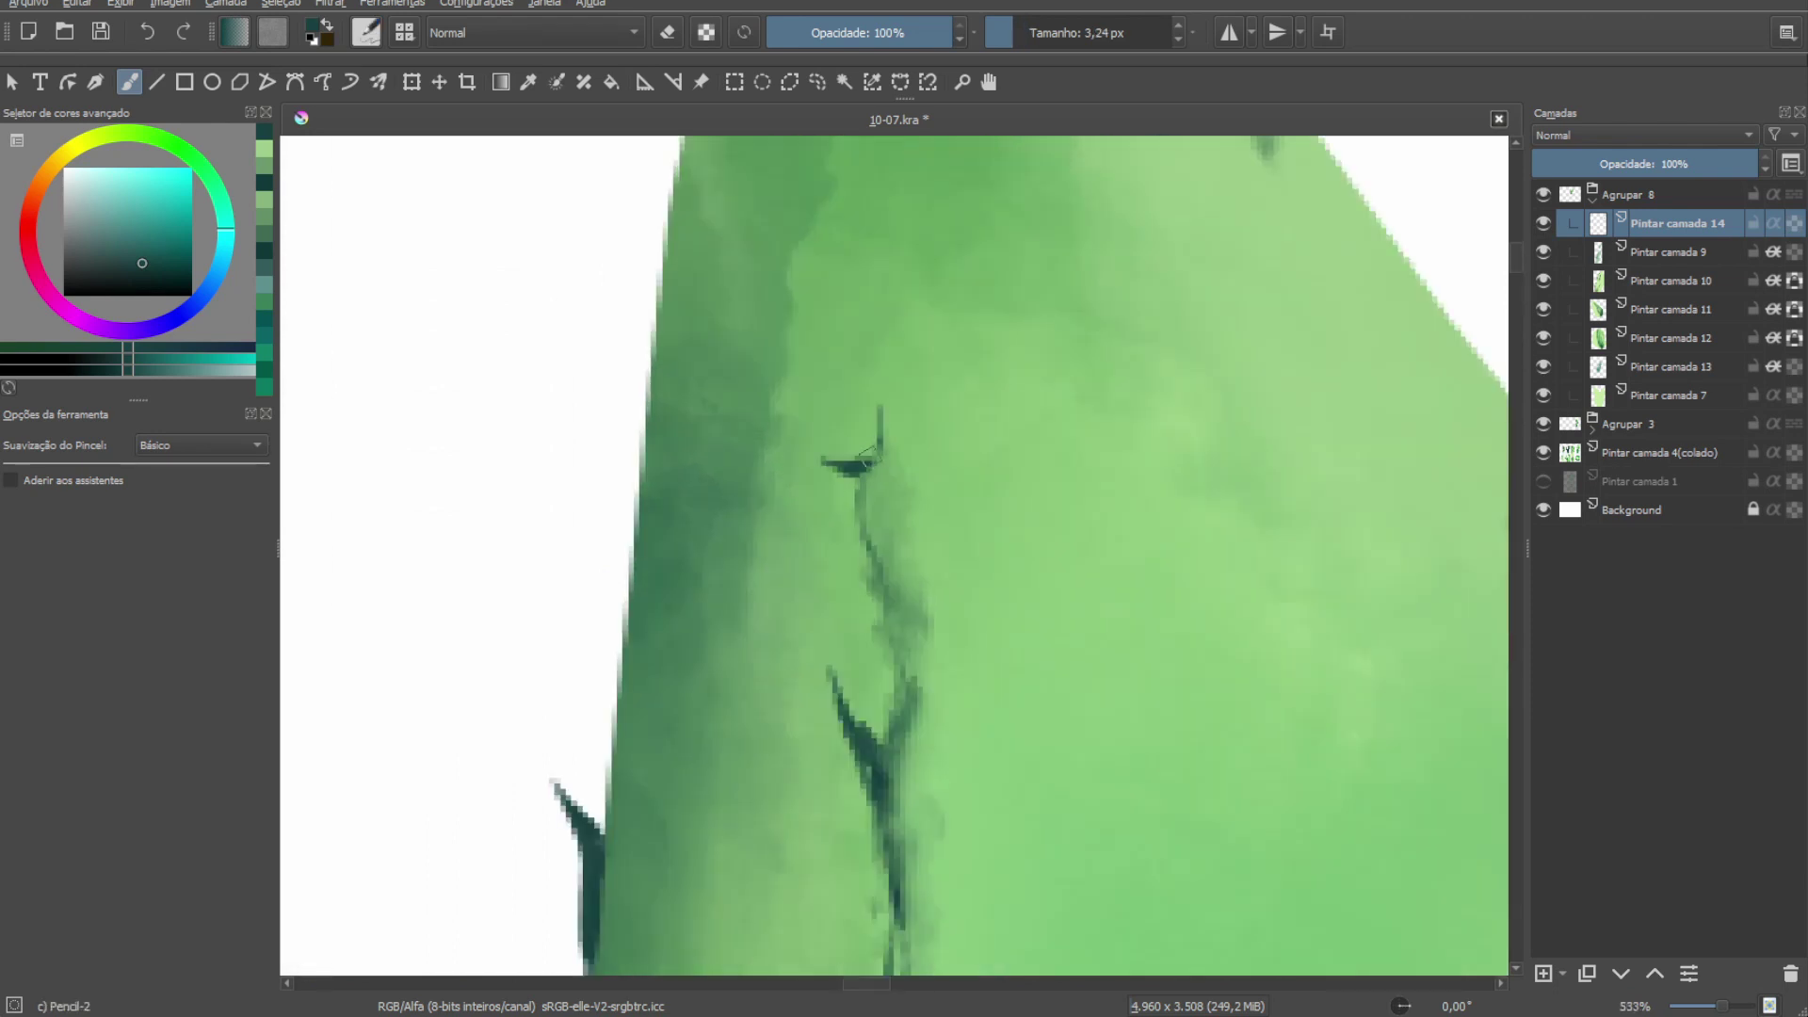
left_click_drag(881, 401, 933, 528)
left_click_drag(908, 343, 942, 627)
scroll(920, 391, "down", 4)
scroll(899, 485, "up", 3)
Erase to tidy the strokes near the spine junction.
key("e")
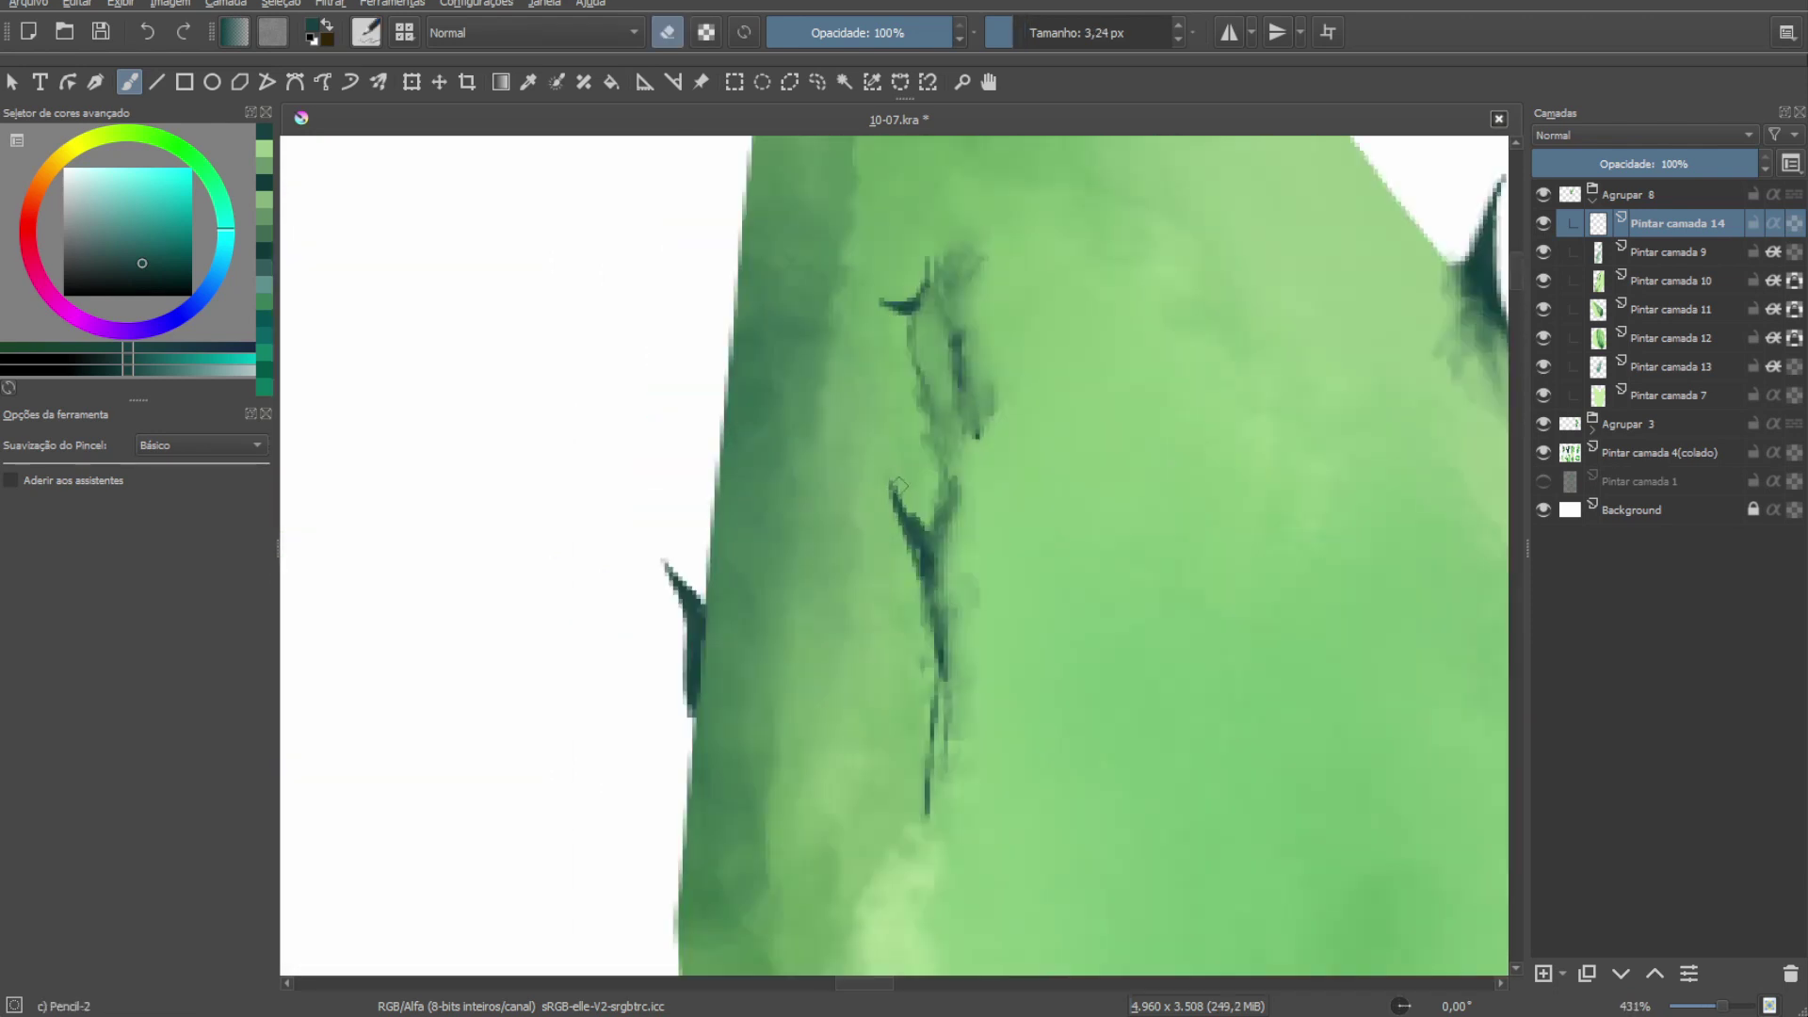
left_click_drag(929, 499, 934, 535)
scroll(933, 532, "down", 3)
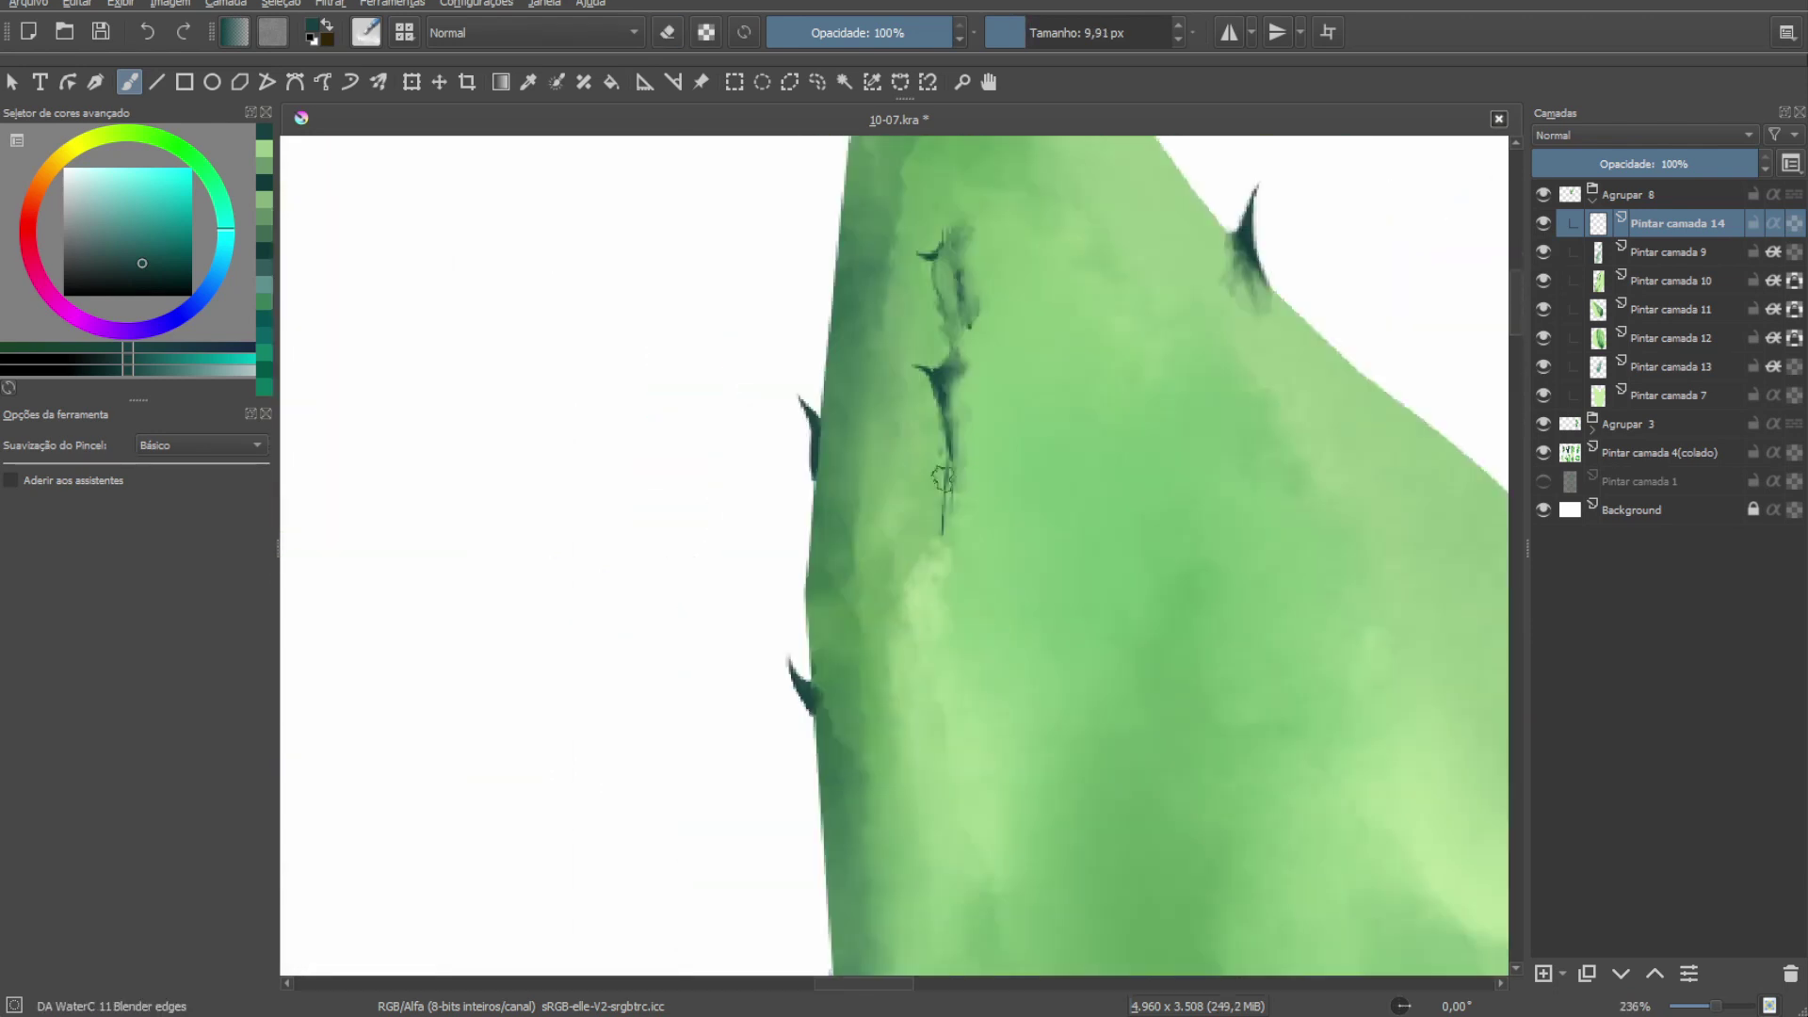
scroll(855, 612, "up", 3)
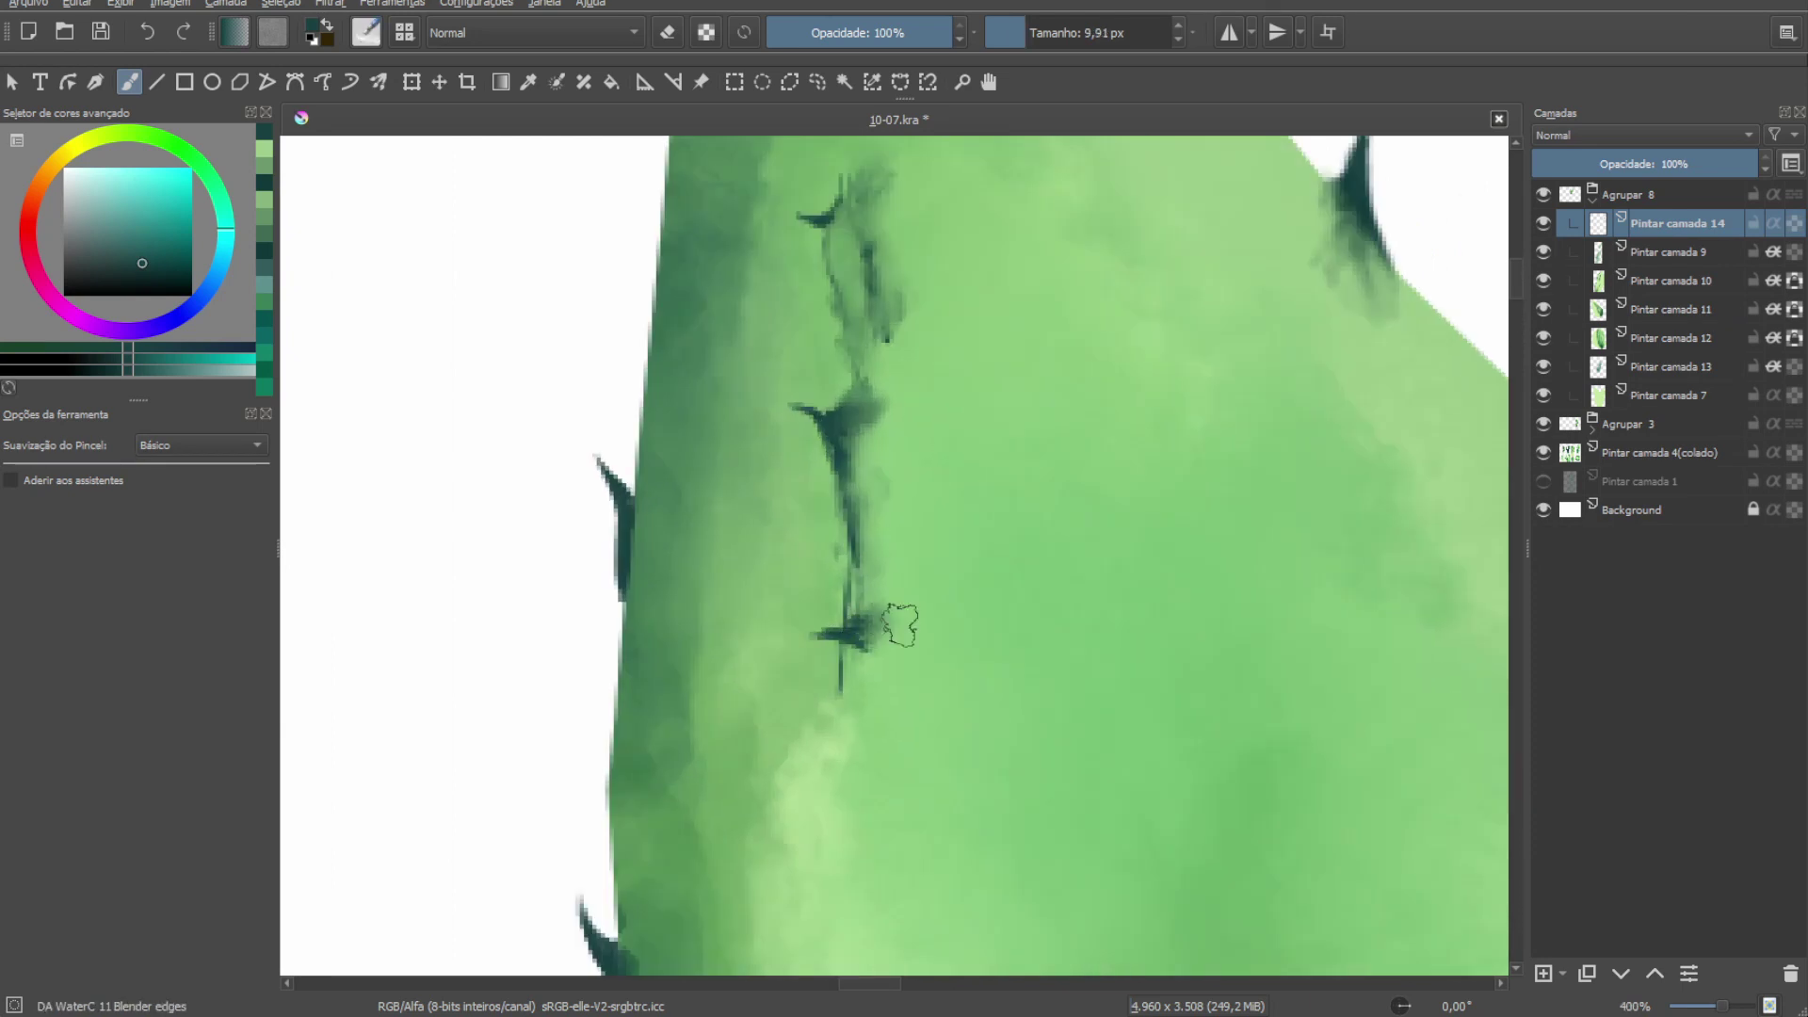
scroll(858, 629, "down", 2)
Soften the dark spine strokes into the green with the DA WaterC blender.
key("/")
left_click_drag(961, 415, 970, 608)
left_click_drag(975, 358, 984, 621)
left_click_drag(956, 387, 961, 565)
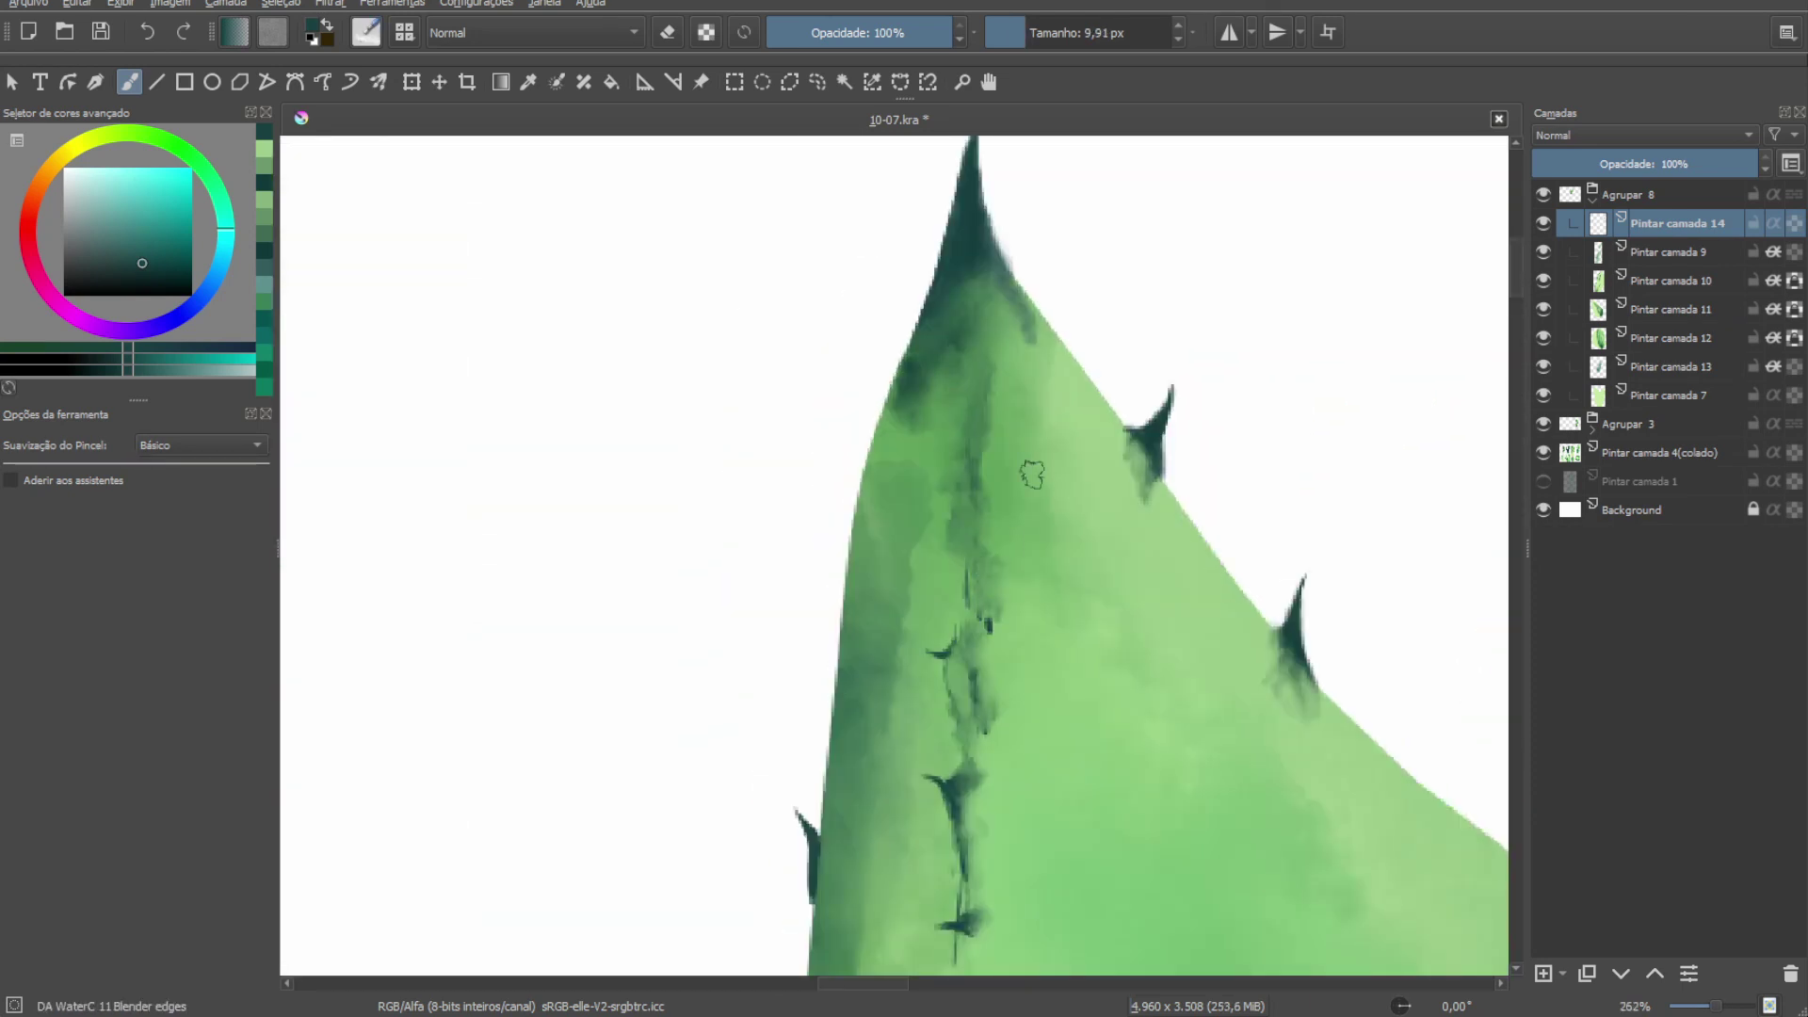
Undo a stray thin pencil line down the leaf and save 10-07.kra.
key("/")
left_click_drag(980, 344, 960, 444)
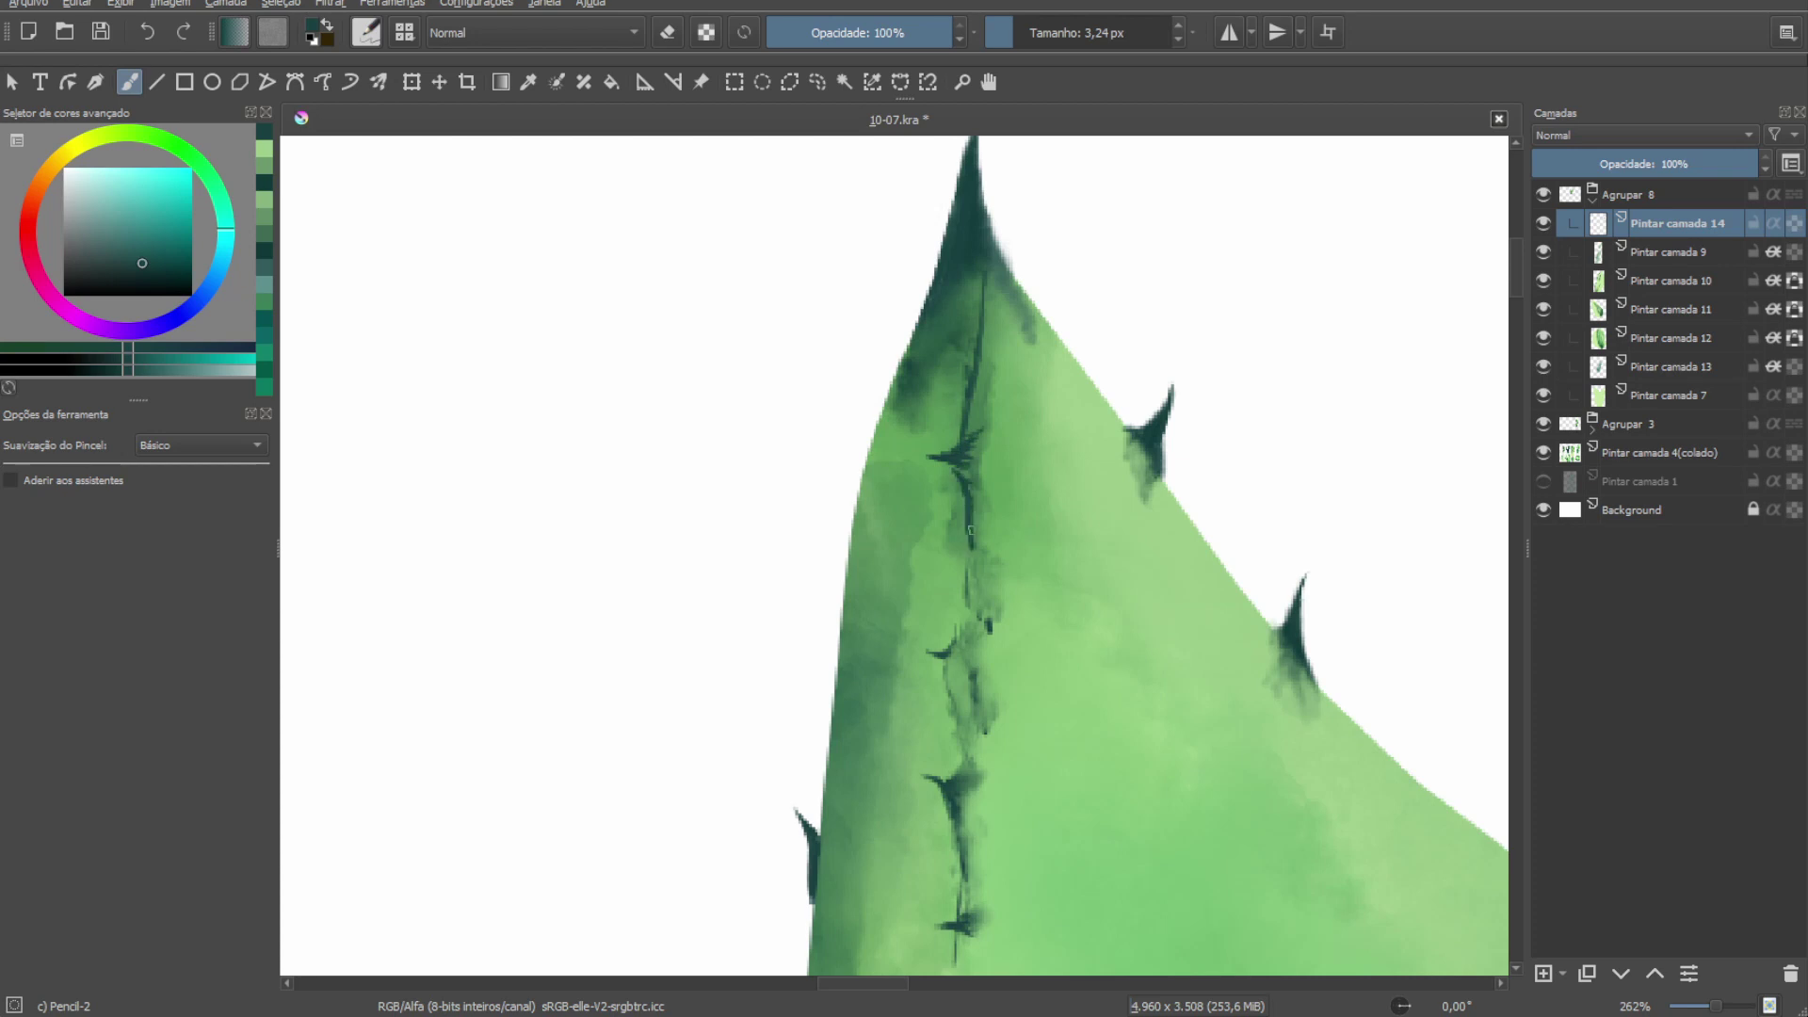
key("ctrl+z")
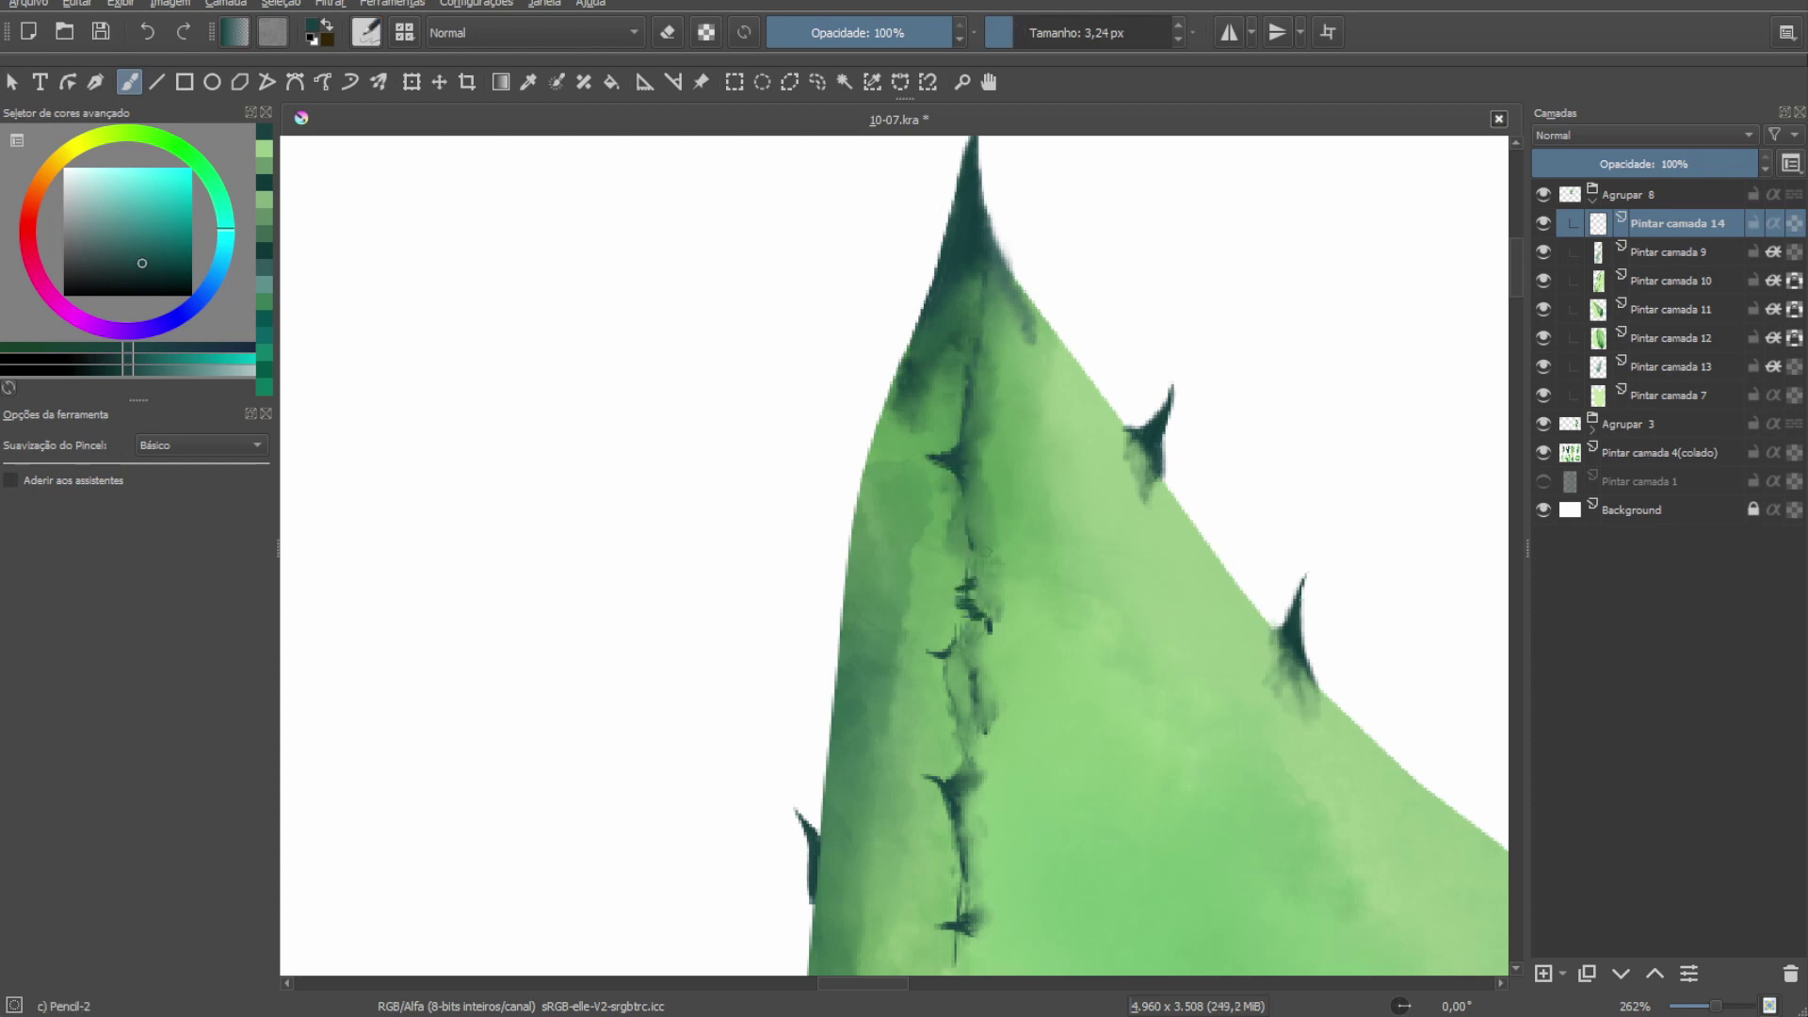
key("ctrl+s")
scroll(929, 431, "down", 3)
scroll(928, 431, "down", 2)
Hide the reference layer and set the fabric texture to Multiplicar at 54% opacity.
scroll(1132, 454, "up", 2)
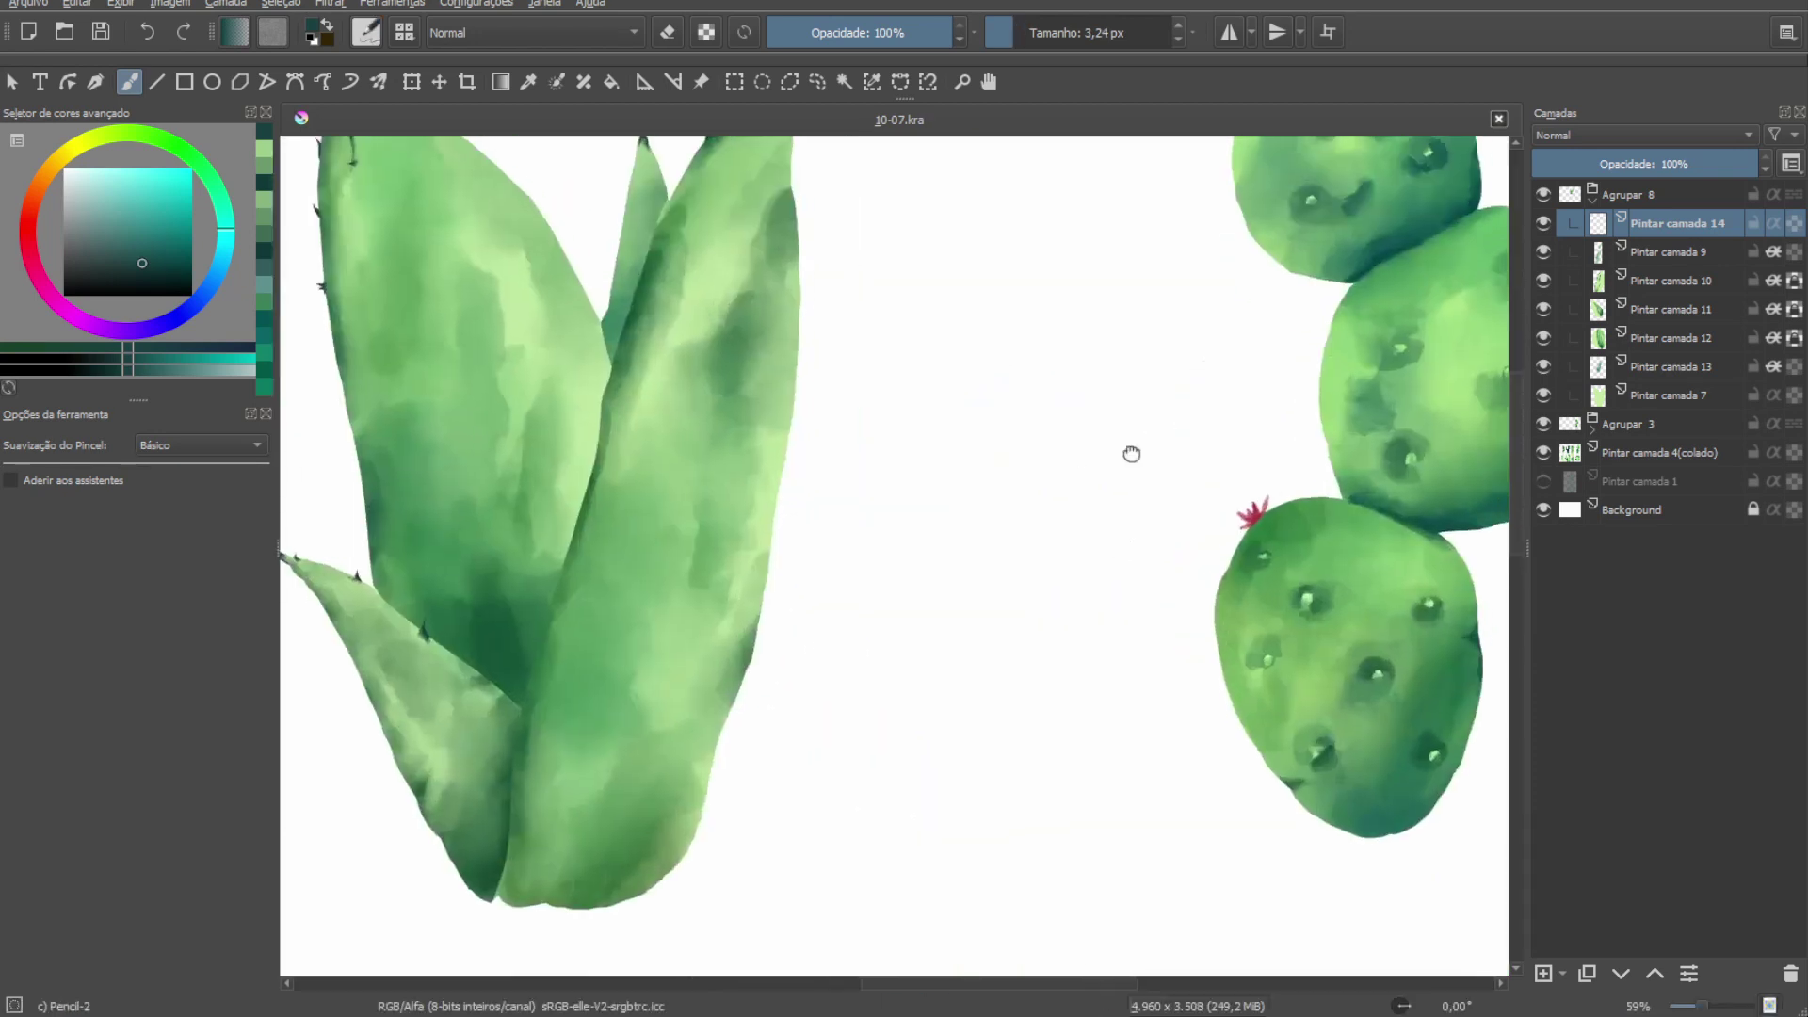
scroll(1133, 454, "down", 3)
left_click(1543, 452)
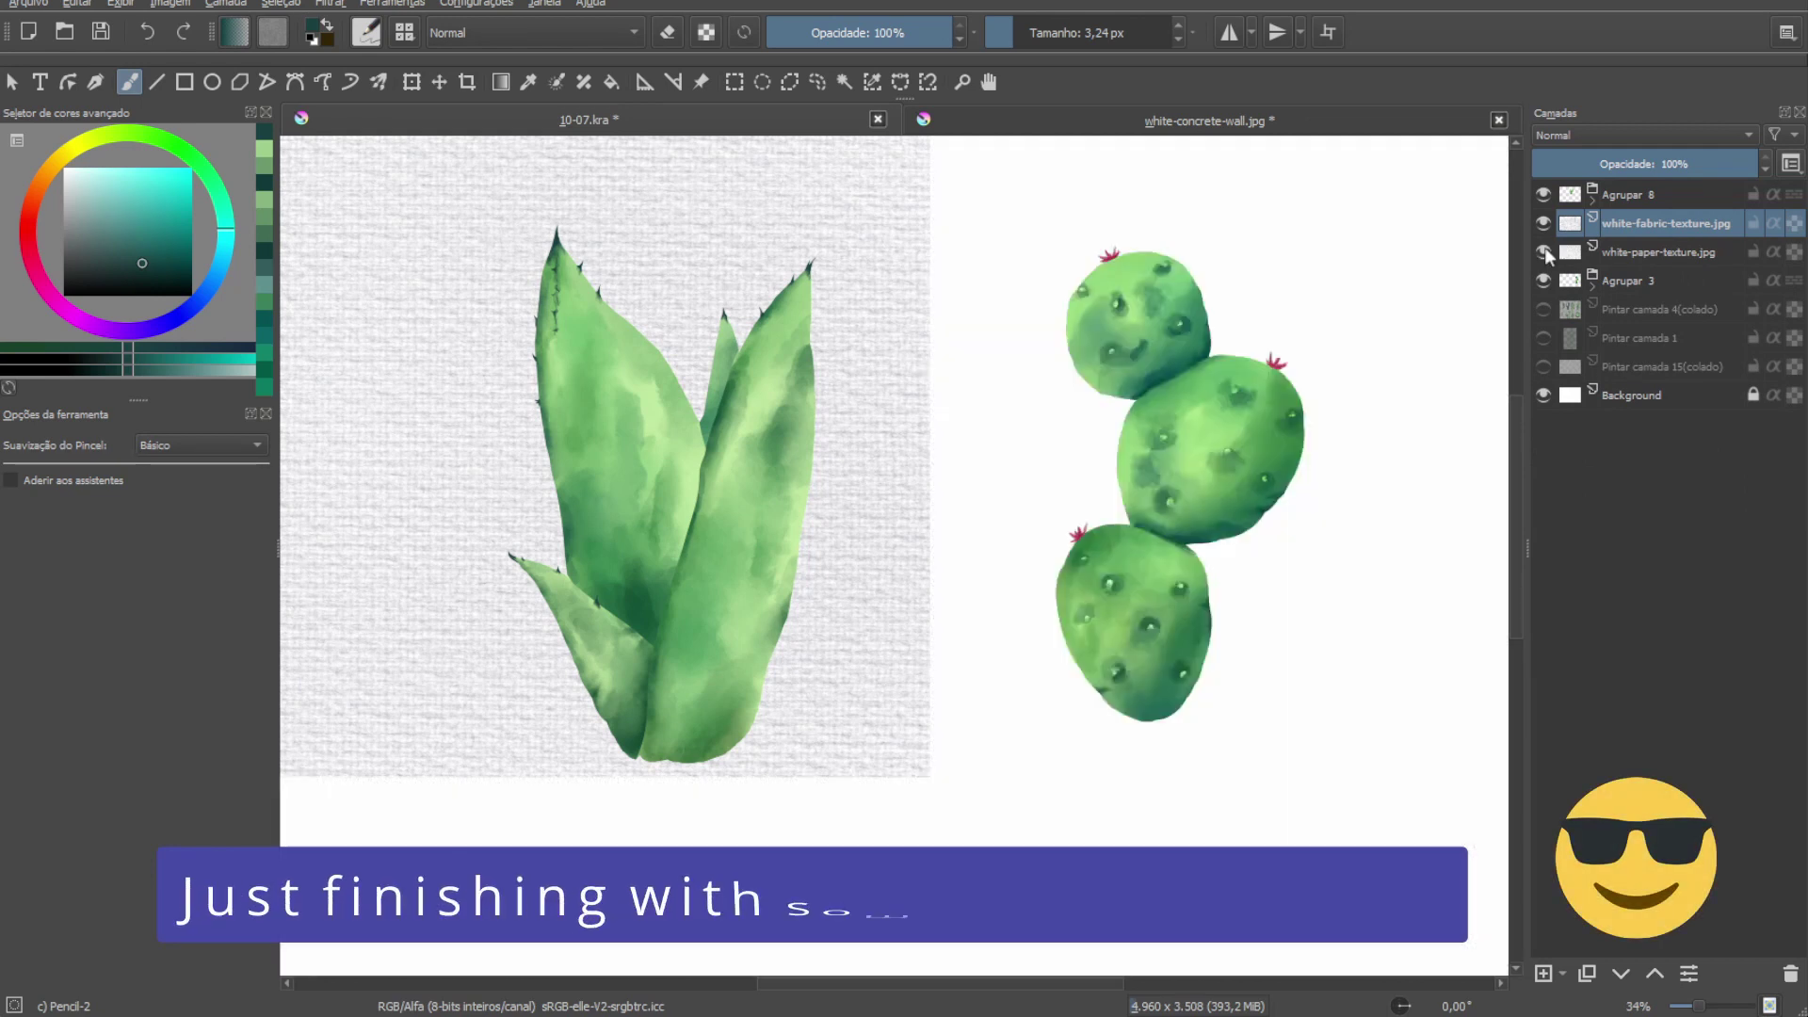
left_click(1643, 135)
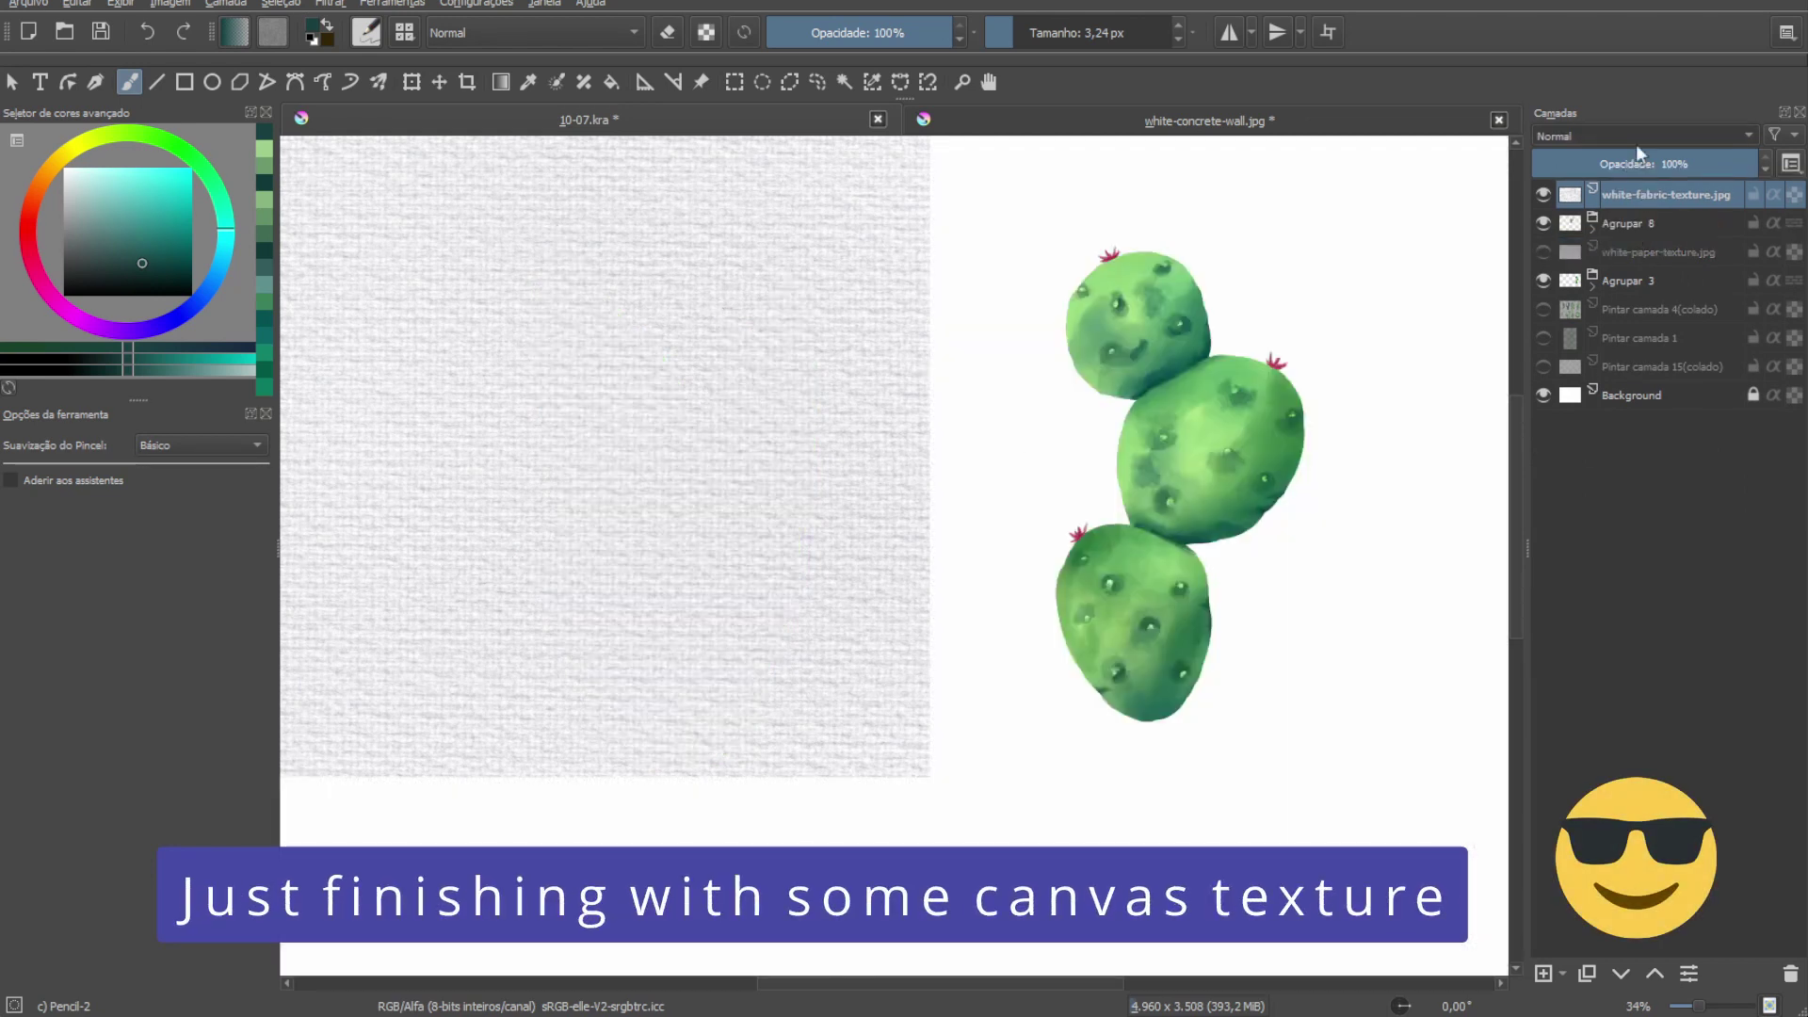
left_click(1613, 273)
left_click_drag(1703, 164, 1655, 164)
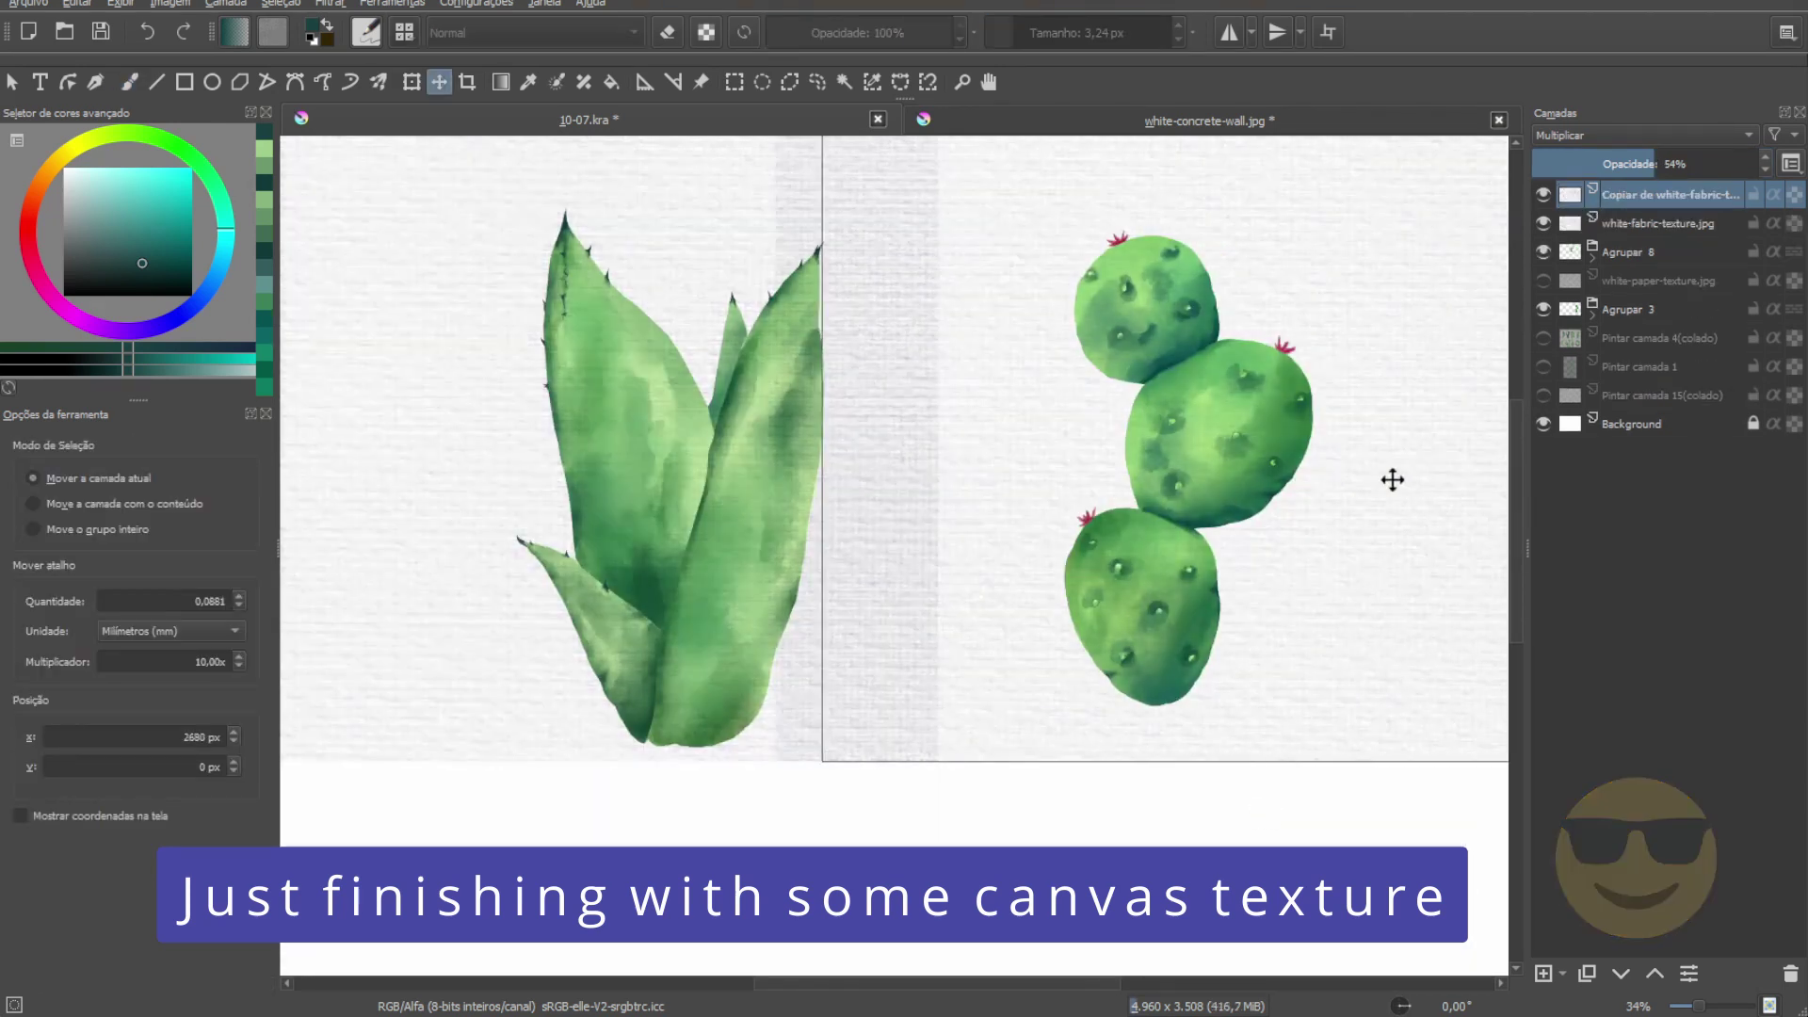
Group both fabric texture layers into Agrupar 15, duplicate them to span the canvas, and collapse the group.
left_click(1658, 223, "shift")
key("ctrl+g")
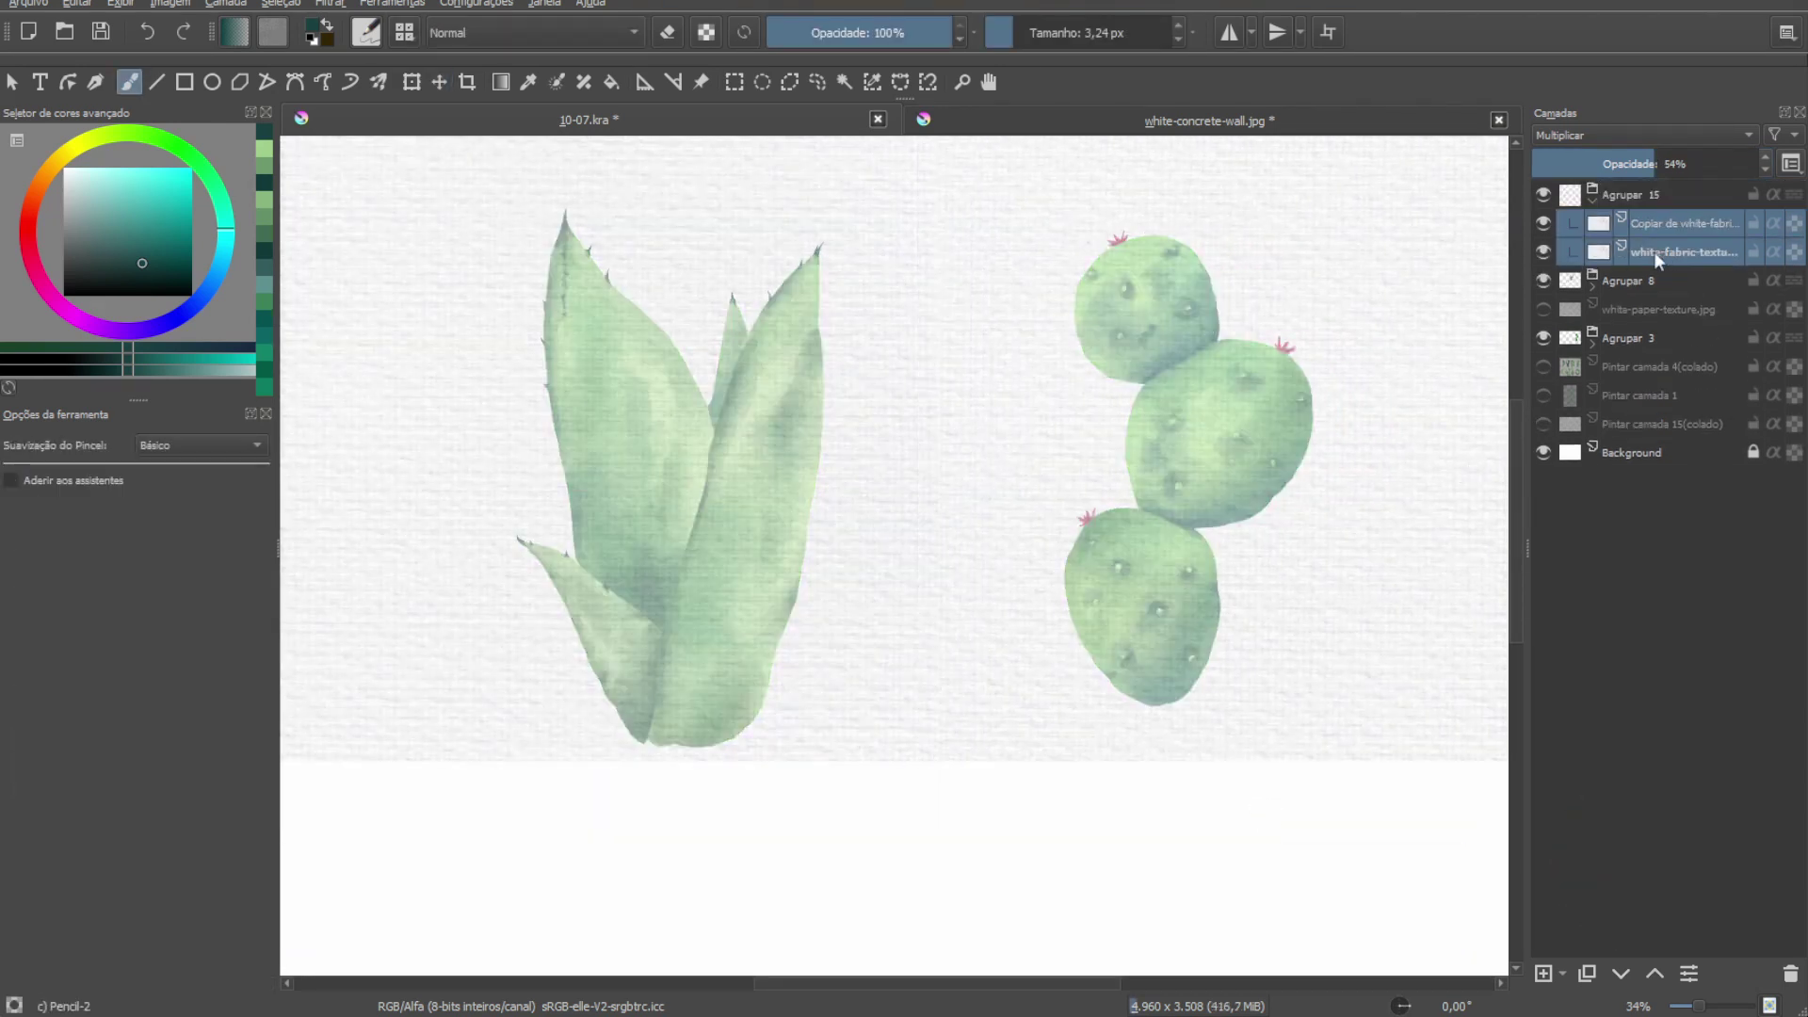
key("ctrl+z")
key("ctrl+shift+z")
key("ctrl+j")
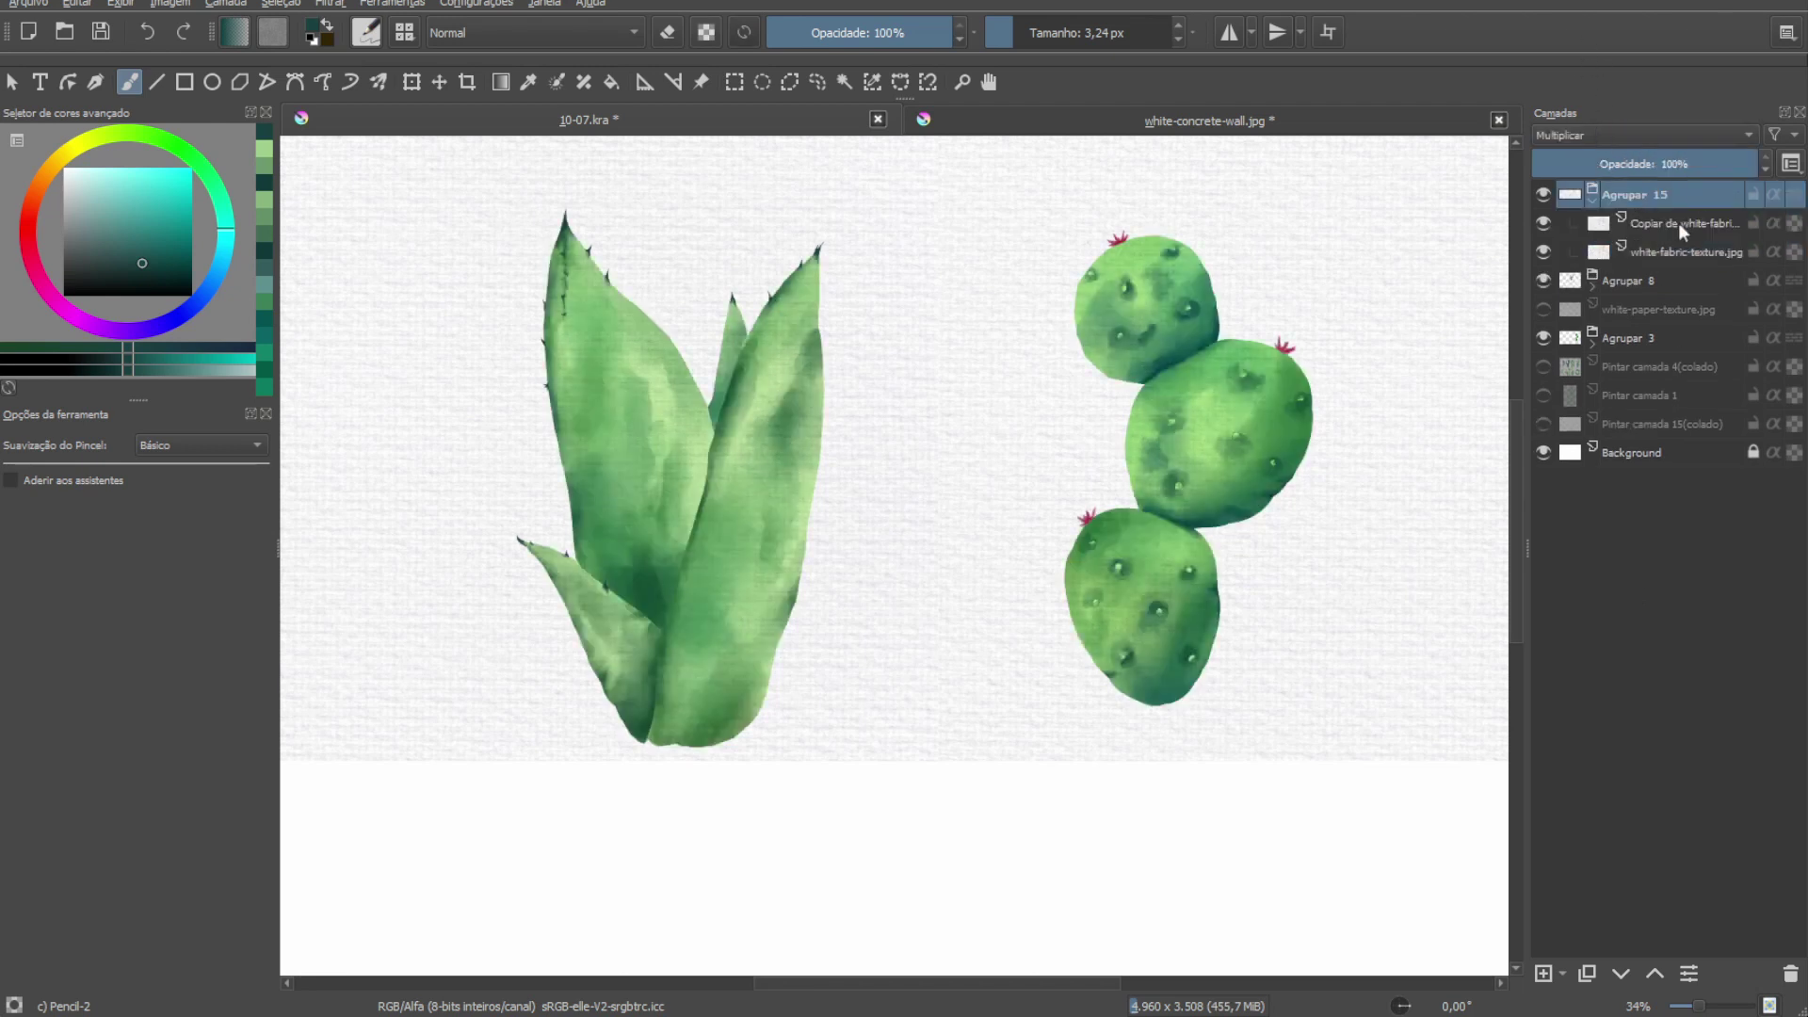
key("t")
key("b")
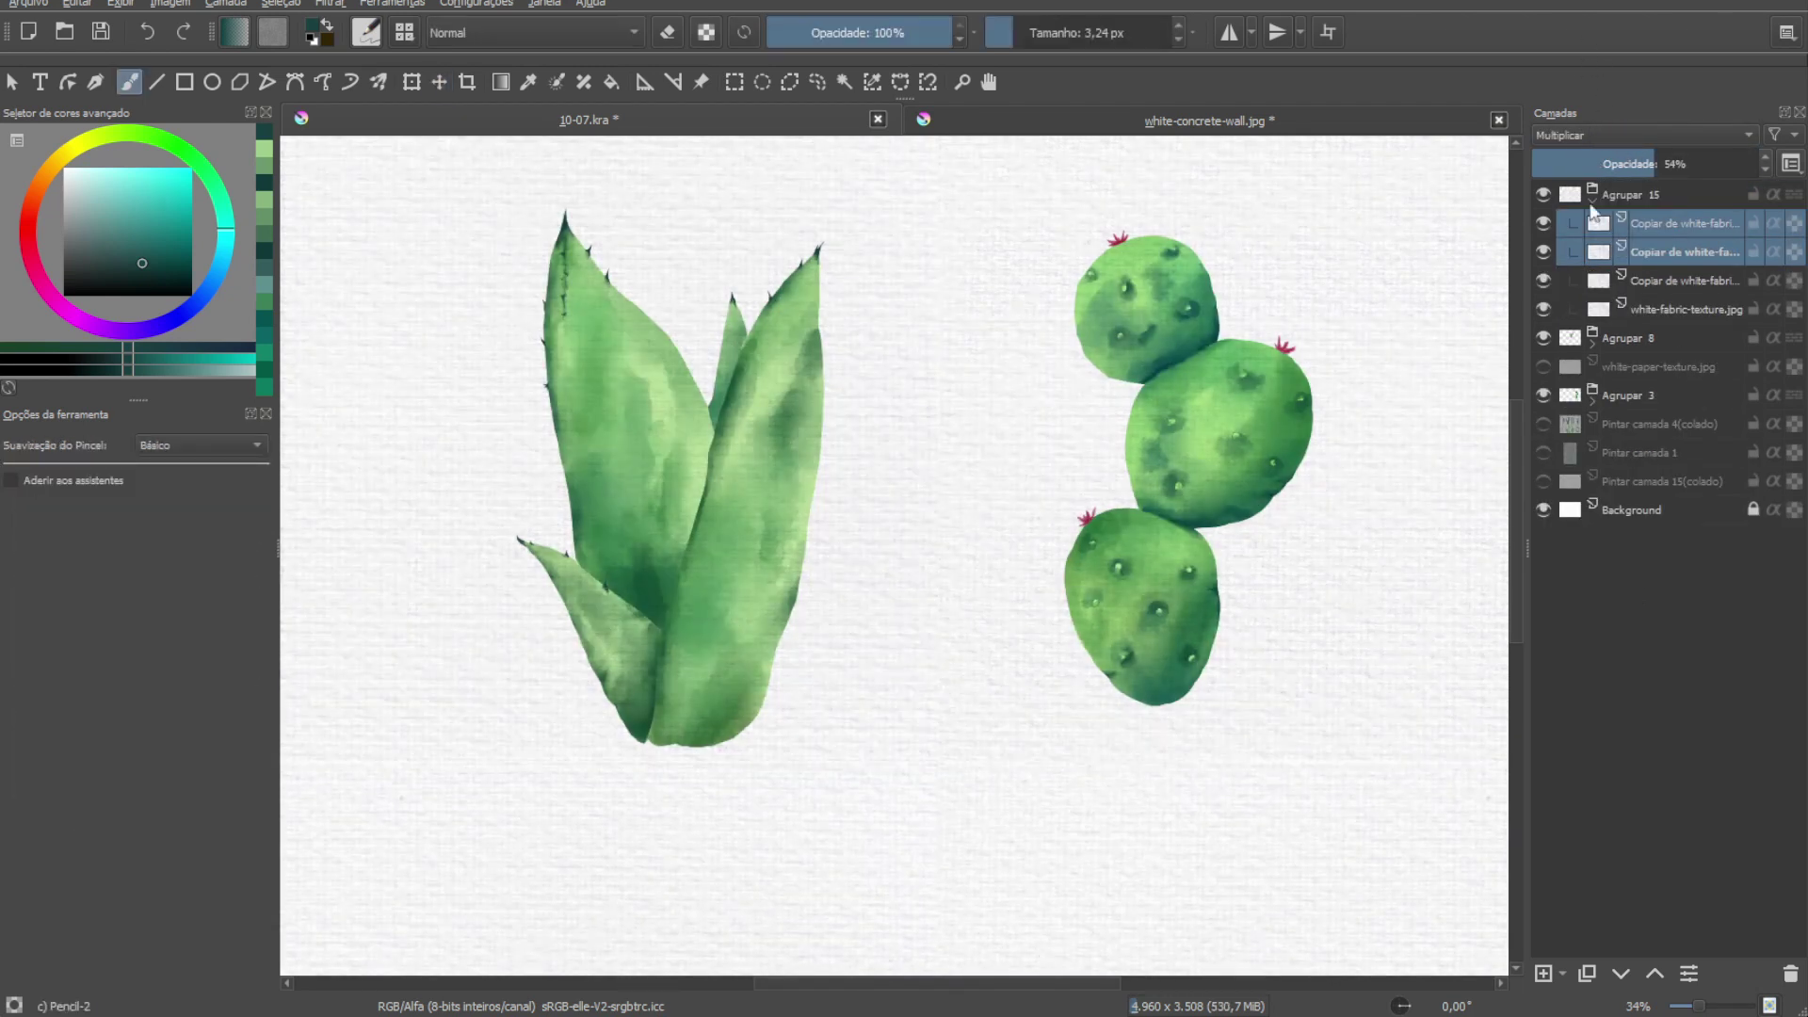
left_click(1590, 204)
Move the Agrupar 3 group up the layer stack, select Agrupar 8, save, and preview canvas-only.
left_click_drag(1636, 279, 1641, 250)
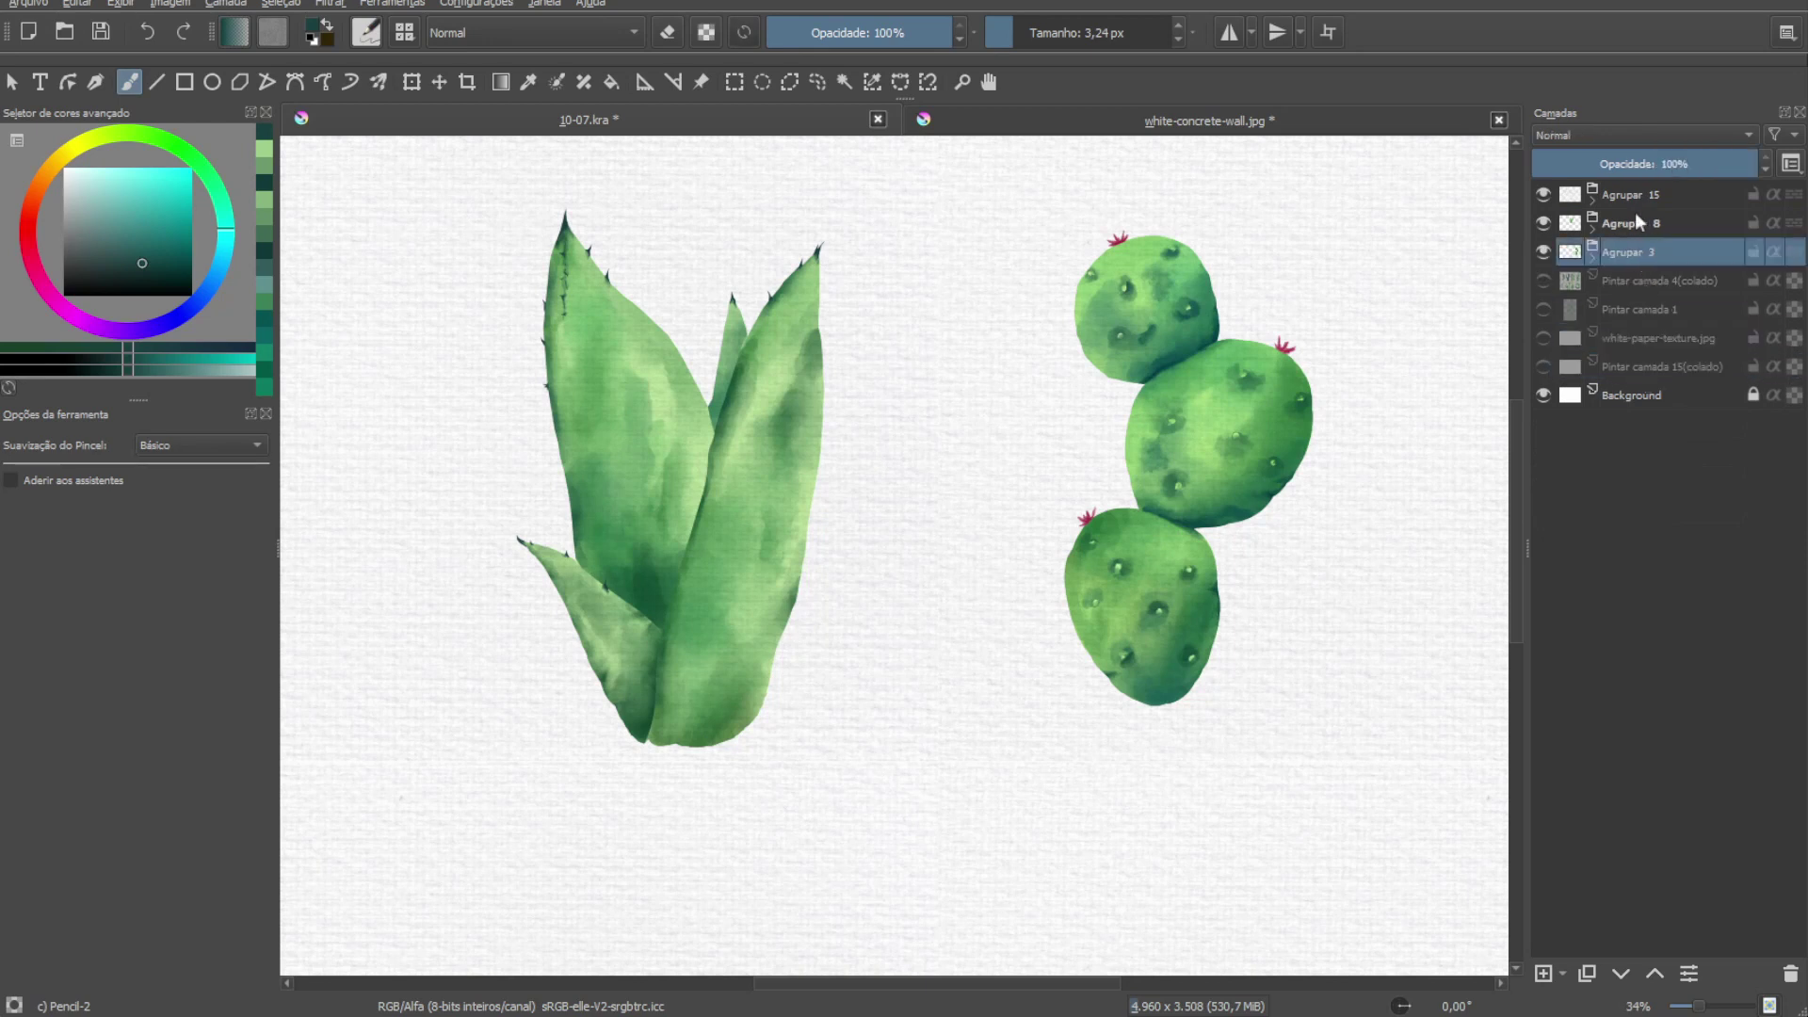
left_click(1641, 222, "ctrl")
key("ctrl+s")
key("Tab")
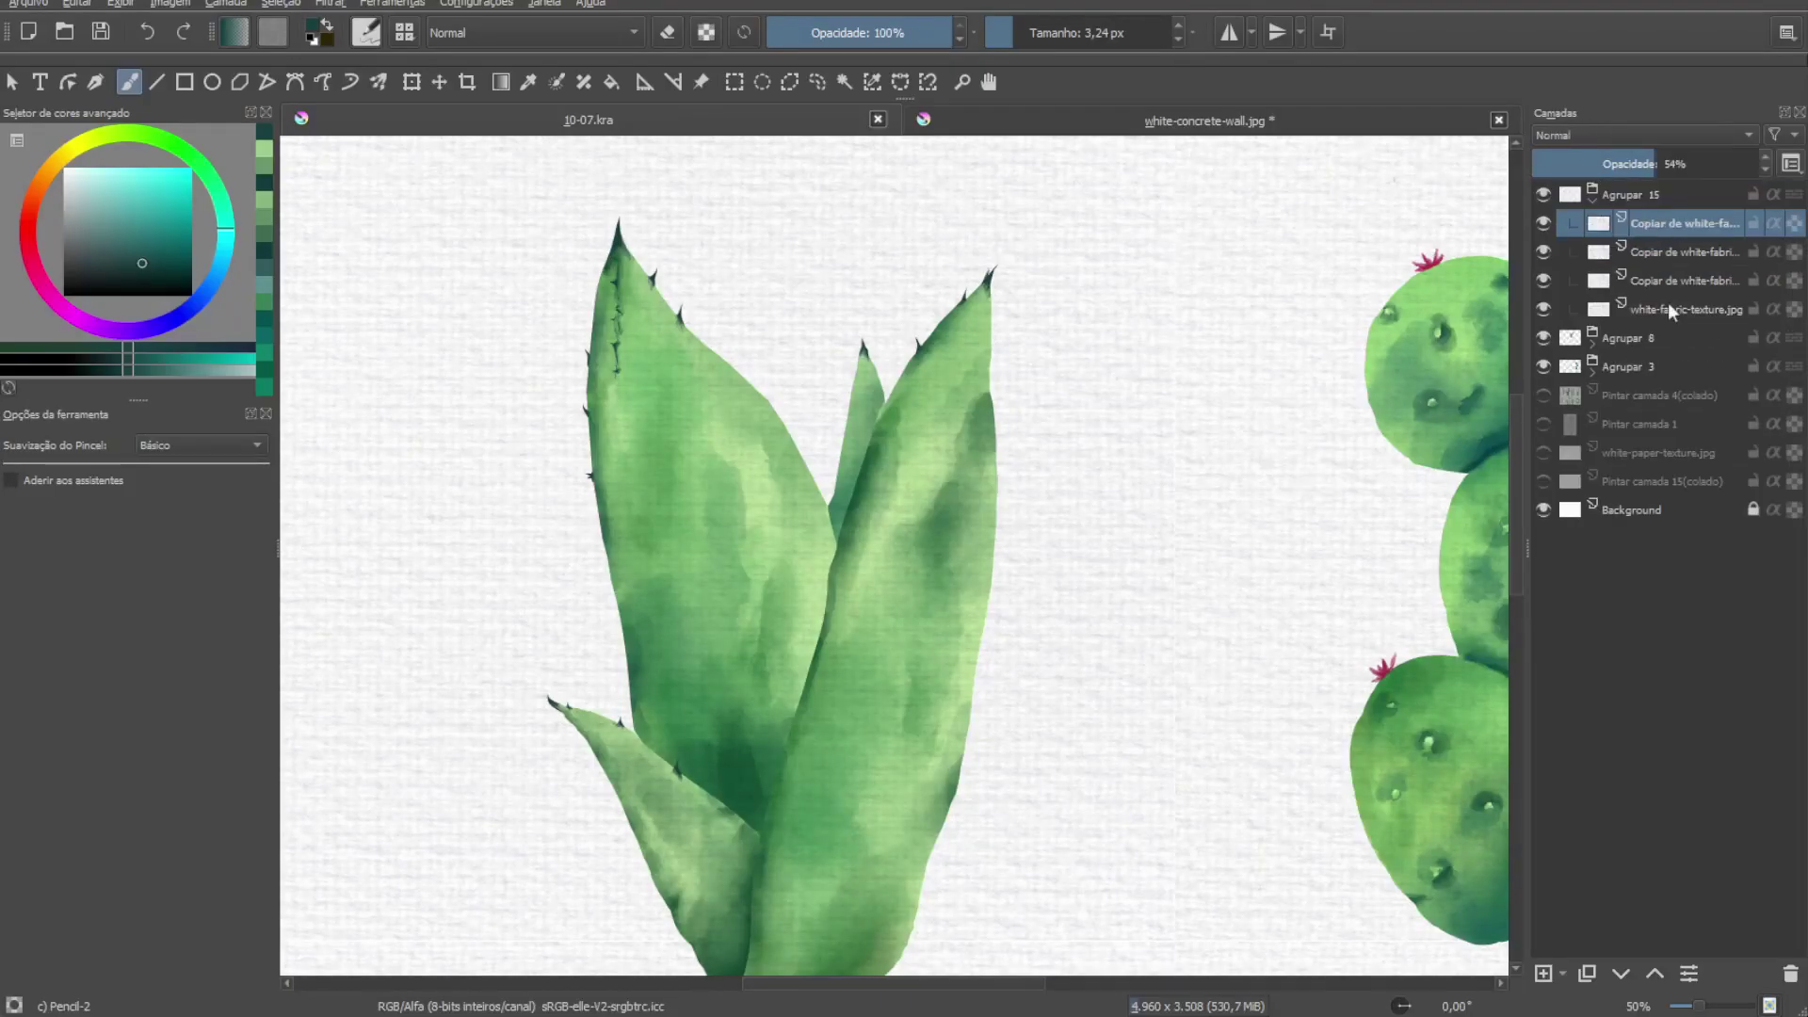
Lower the Agrupar 15 texture group to about 21% opacity and view the canvas only.
left_click(1669, 302, "shift")
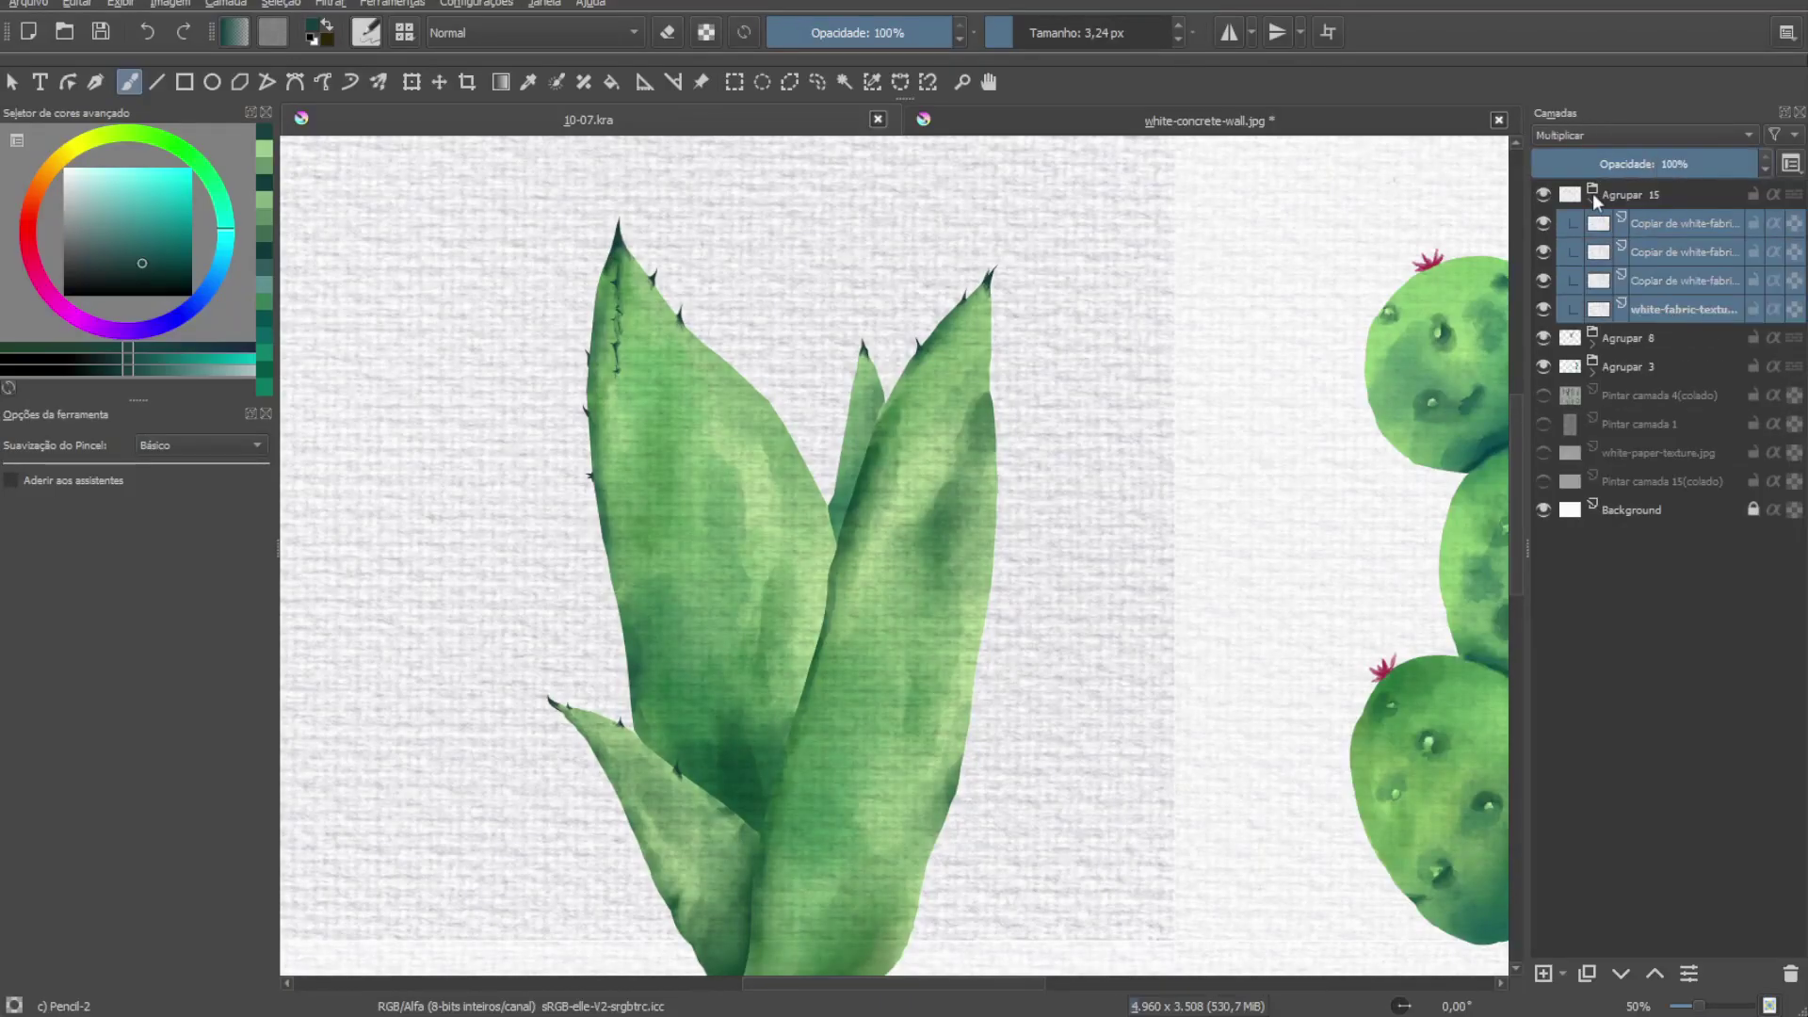
key("t")
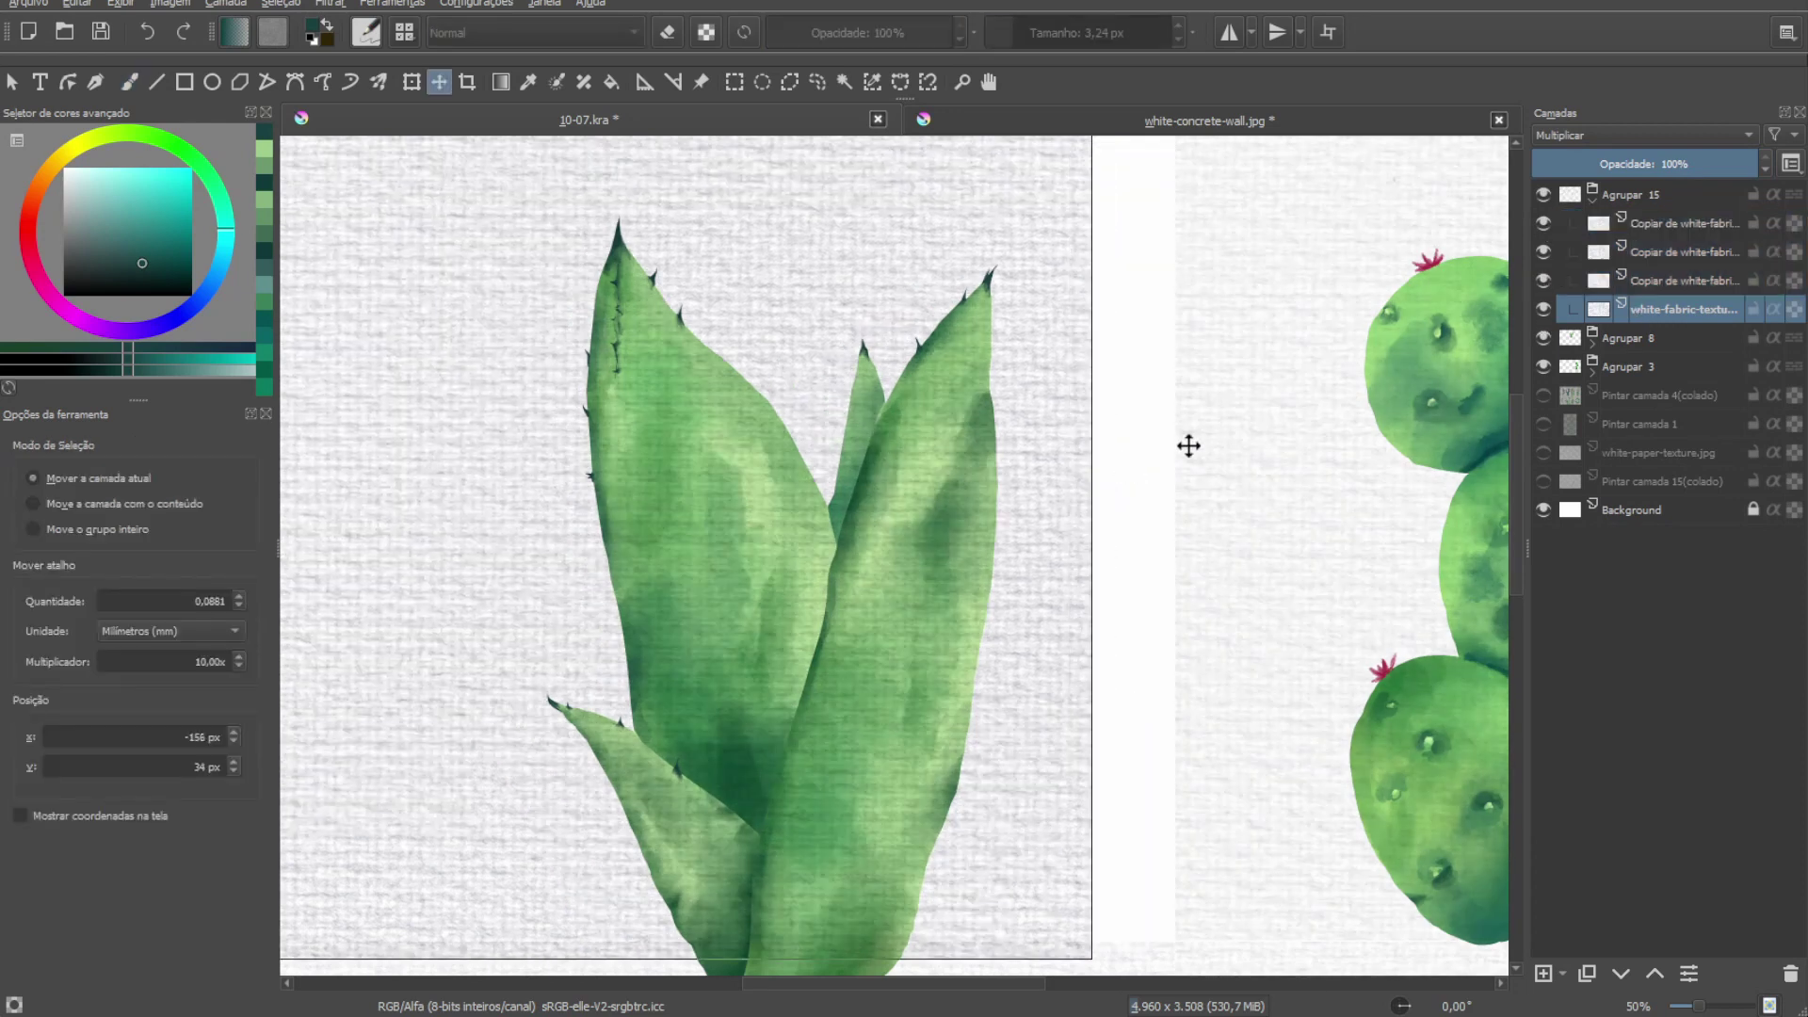
left_click(1668, 309)
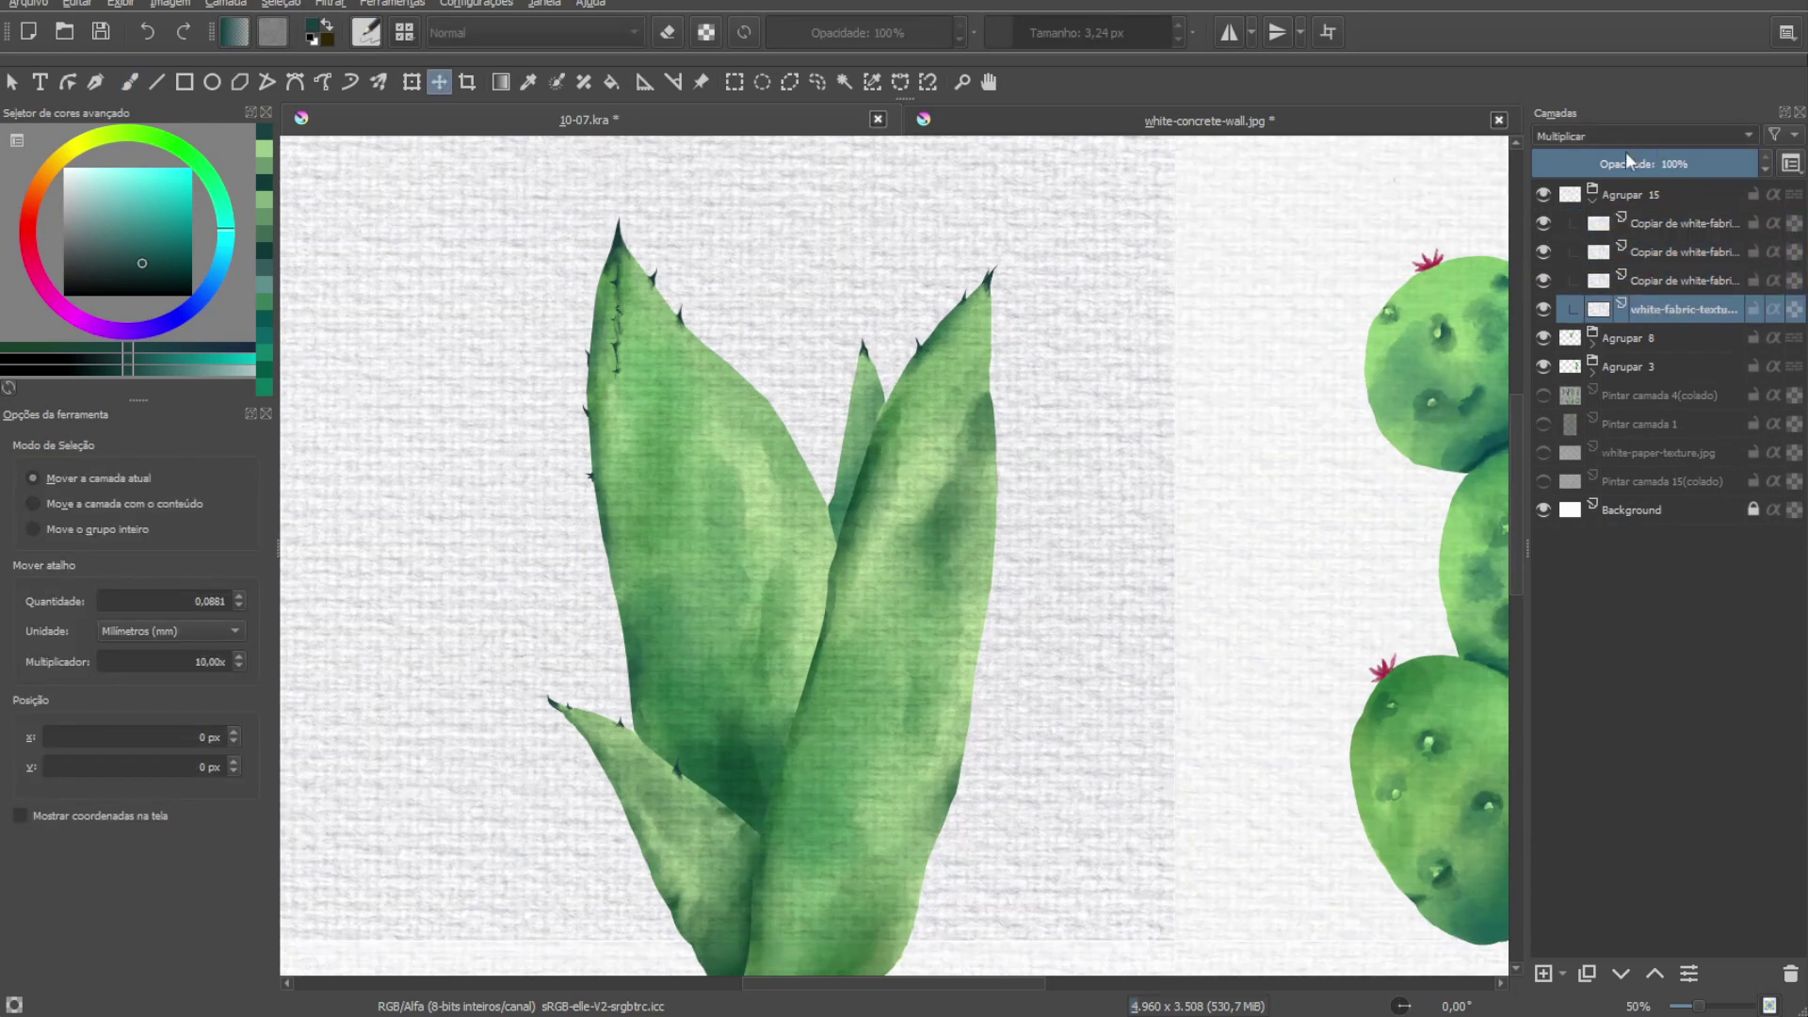
left_click(1665, 194)
left_click(1591, 201)
left_click_drag(1658, 164, 1575, 172)
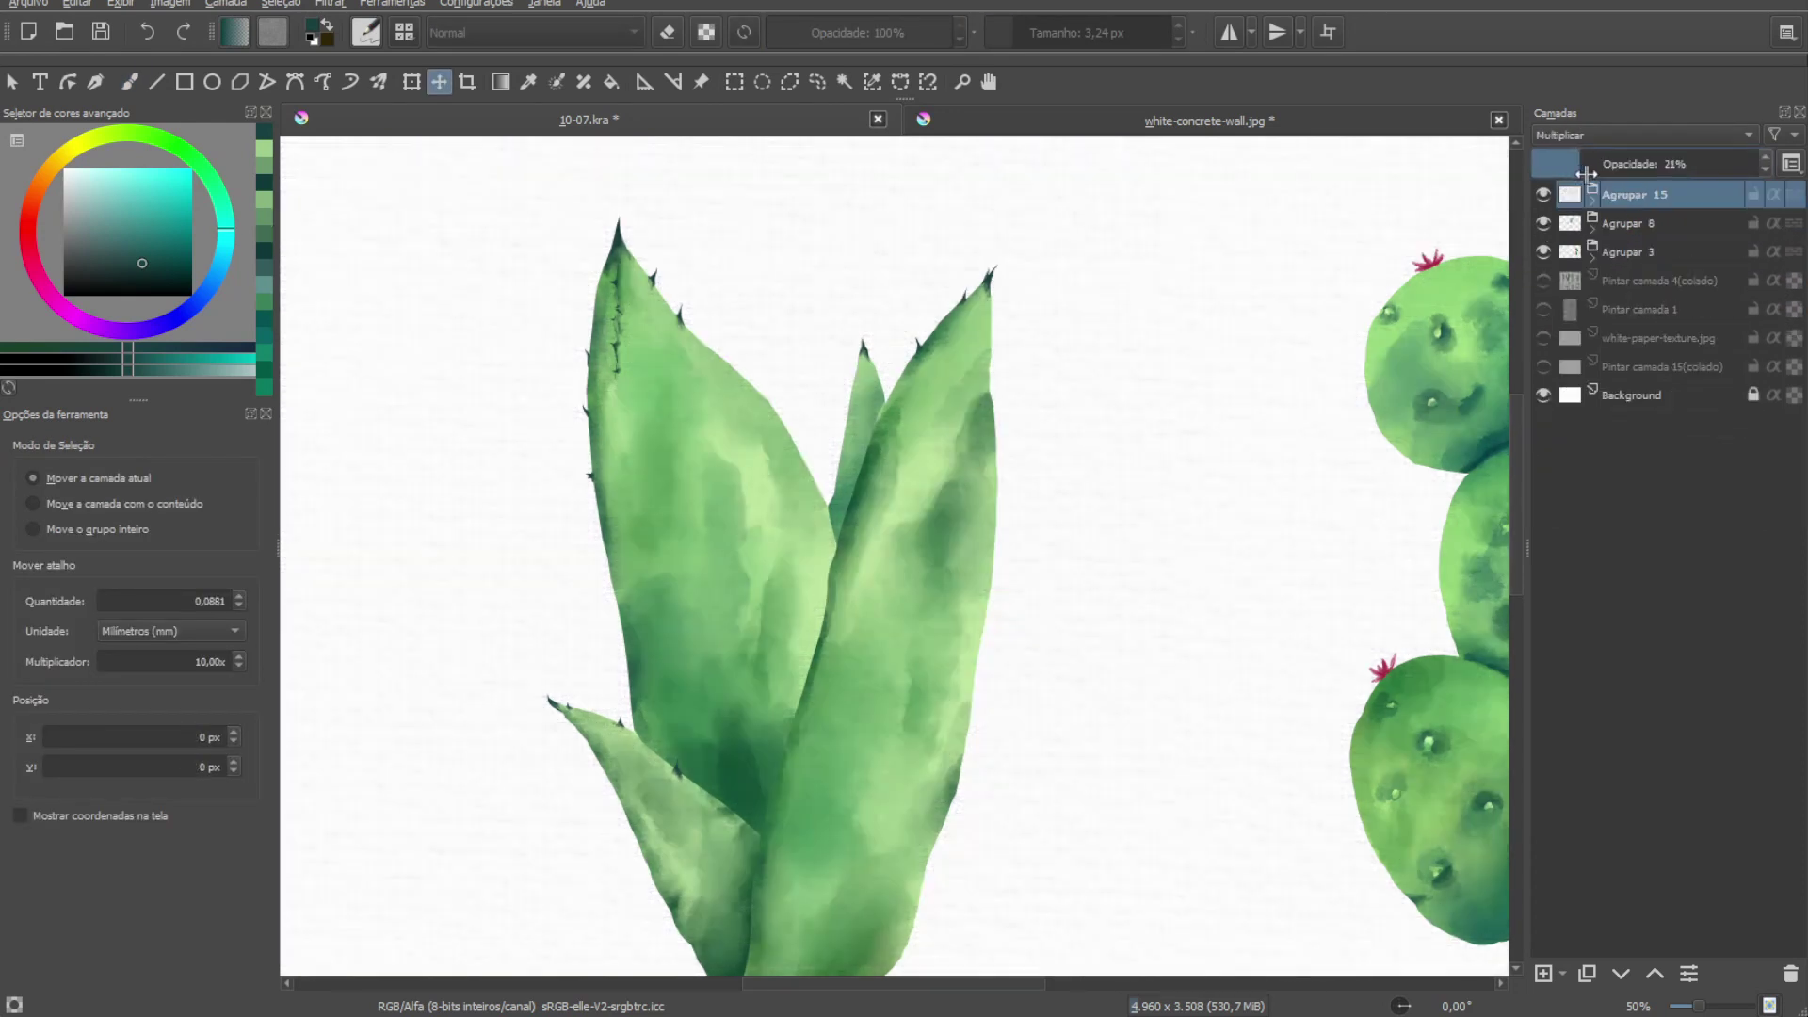
key("Tab")
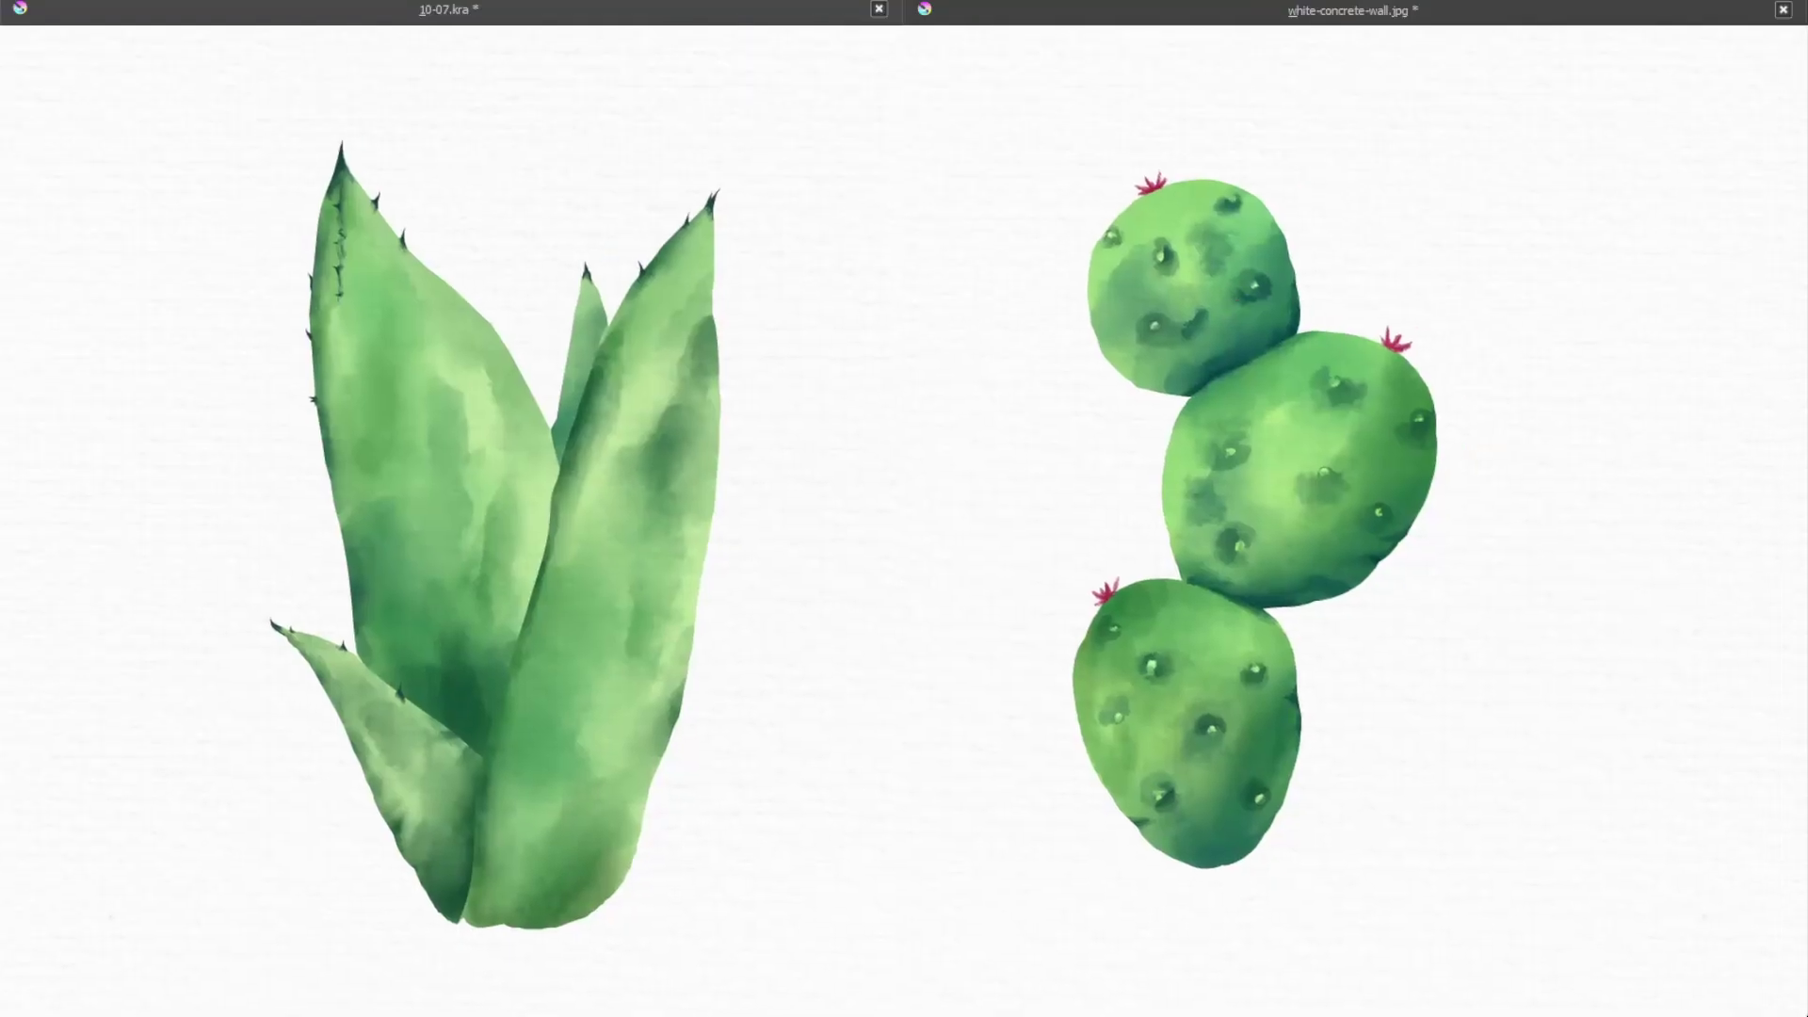